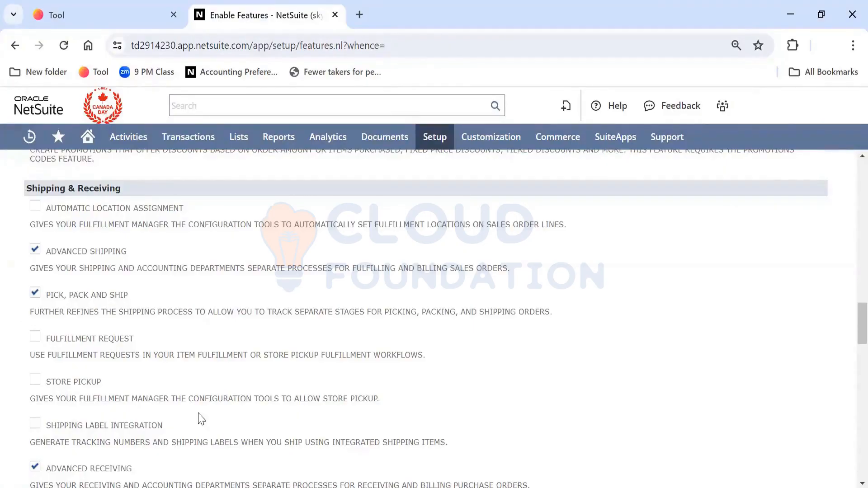
# - Review the shipping, billing and payment processing options among the Transactions features
pyautogui.scroll(-15, 201, 419)
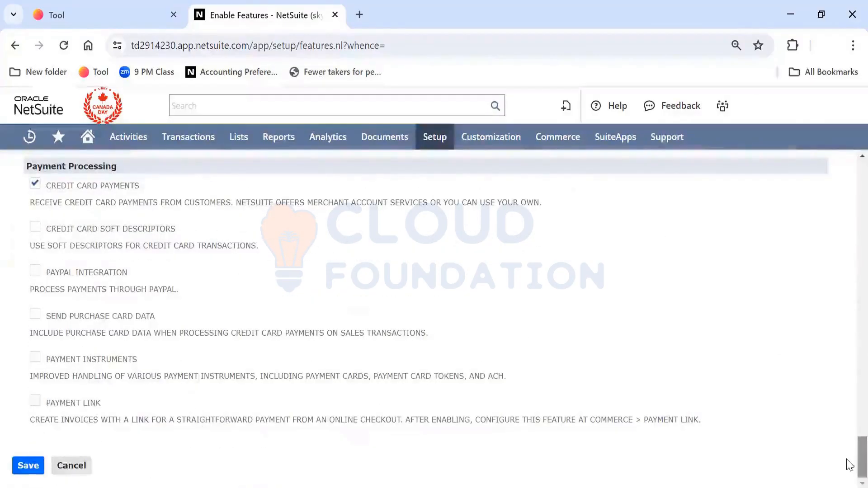
pyautogui.moveTo(849, 465); pyautogui.dragTo(852, 409)
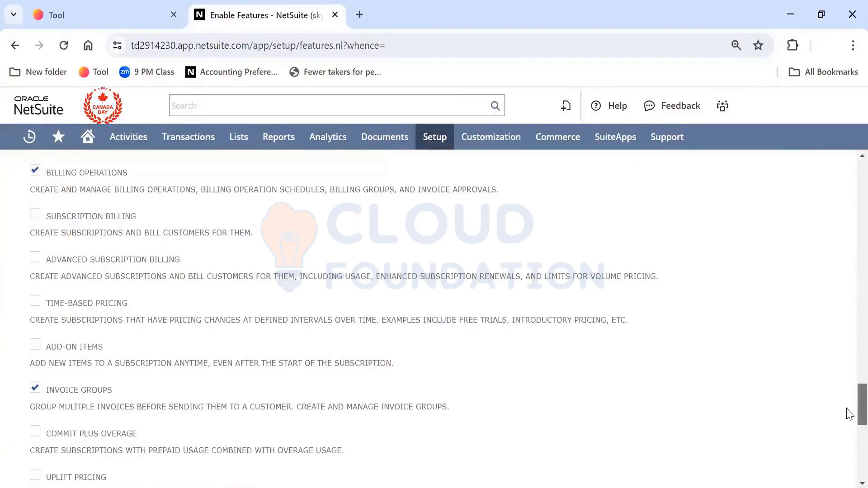
pyautogui.scroll(-1, 849, 414)
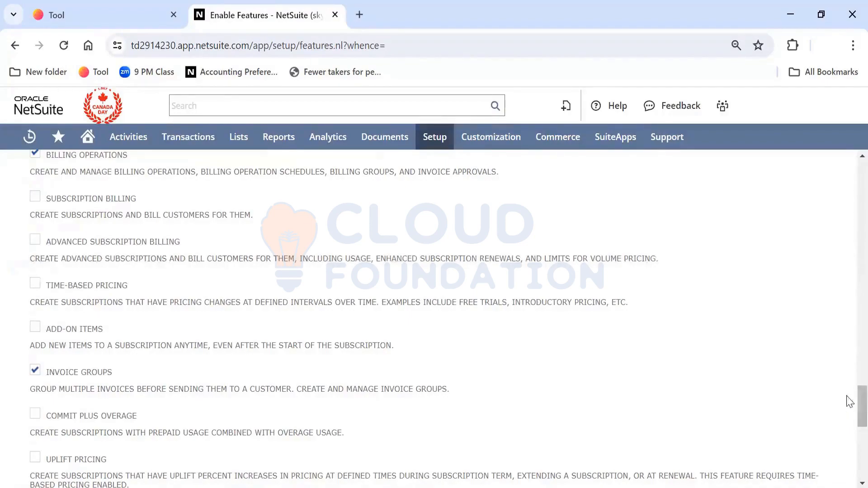
pyautogui.scroll(-5, 849, 414)
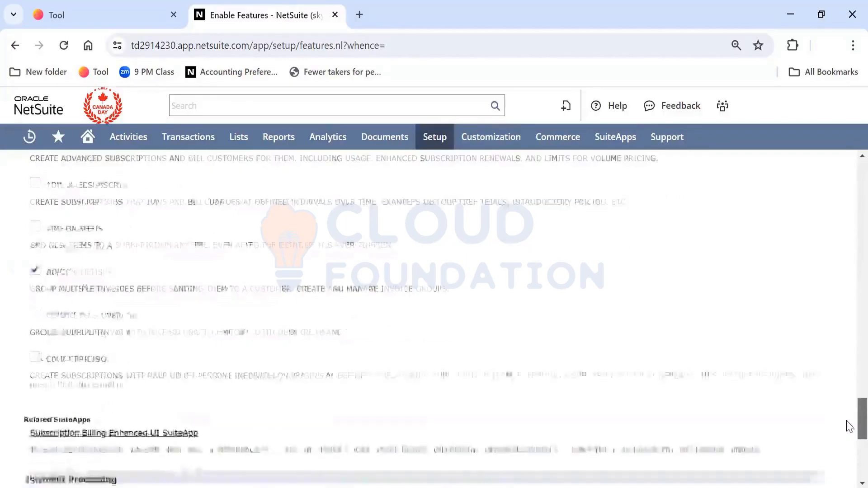
pyautogui.scroll(20, 849, 363)
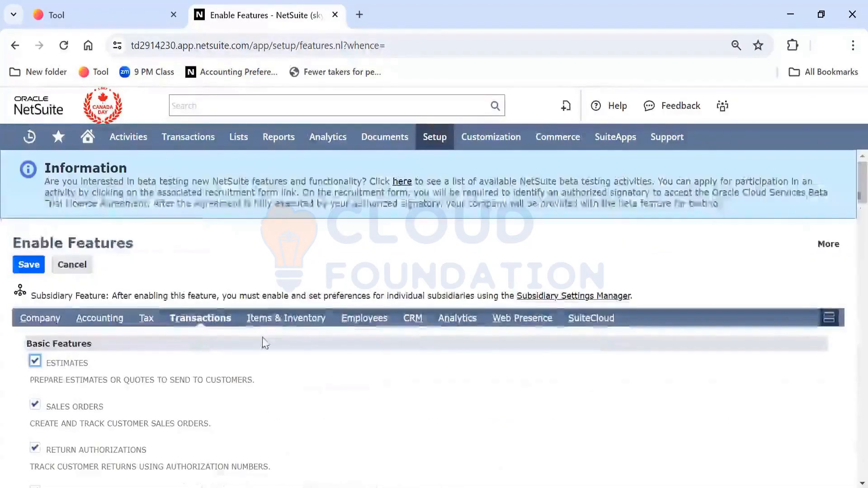
# - Enable the Drop Shipments & Special Orders feature among the Items & Inventory features
pyautogui.click(289, 322)
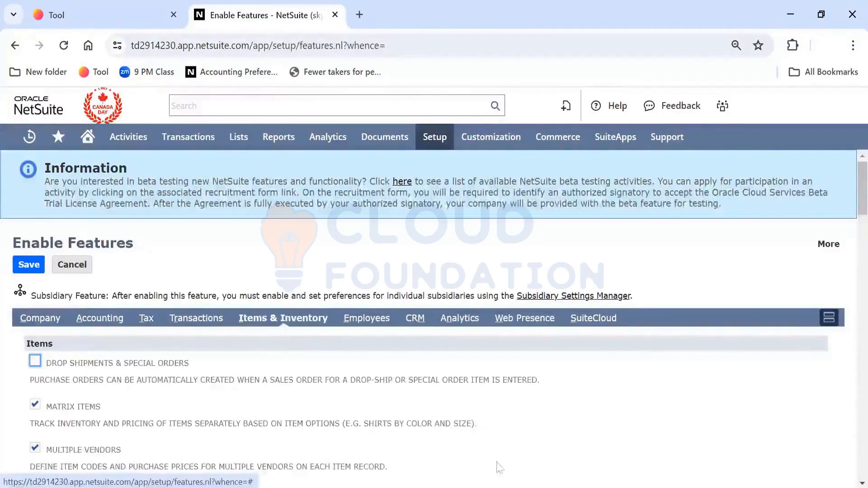
pyautogui.scroll(-3, 515, 475)
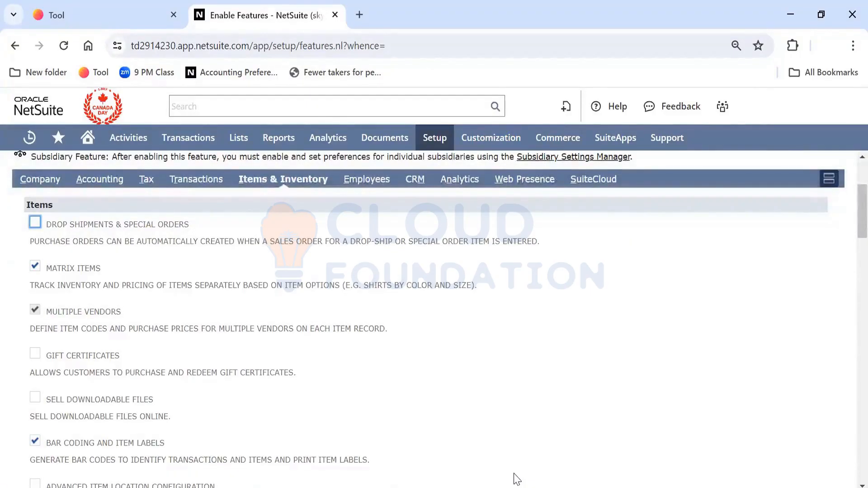
pyautogui.click(34, 221)
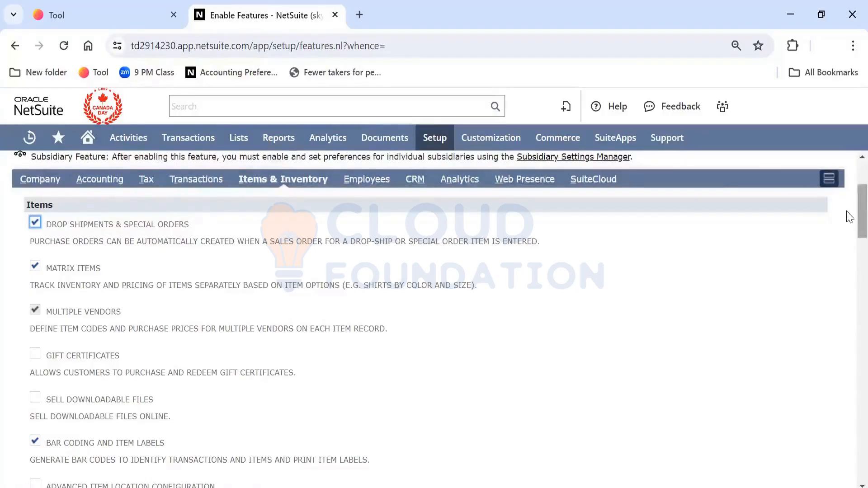
# - Review the remaining Items features and the Inventory features, reading the description of Multi-Location Inventory
pyautogui.scroll(-1, 849, 218)
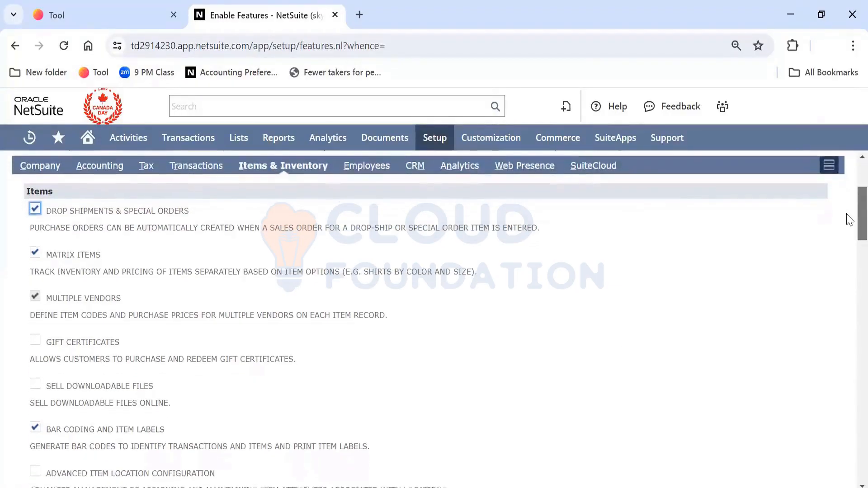
pyautogui.scroll(-2, 849, 220)
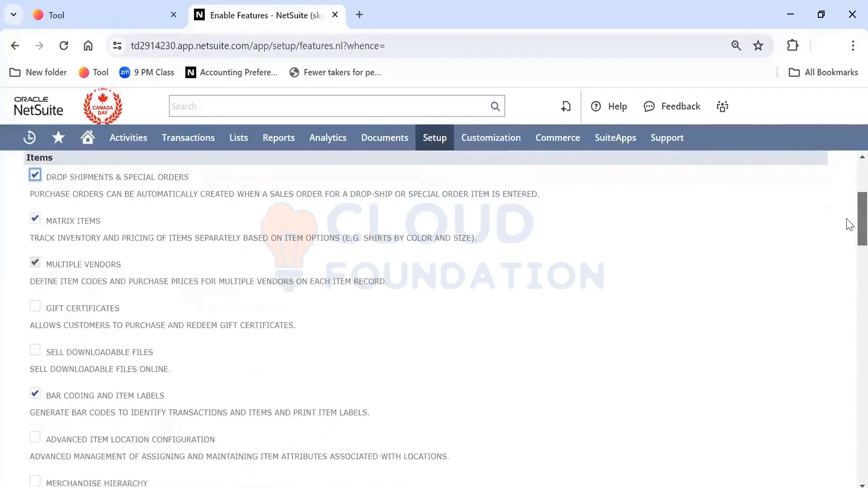
pyautogui.scroll(-5, 849, 228)
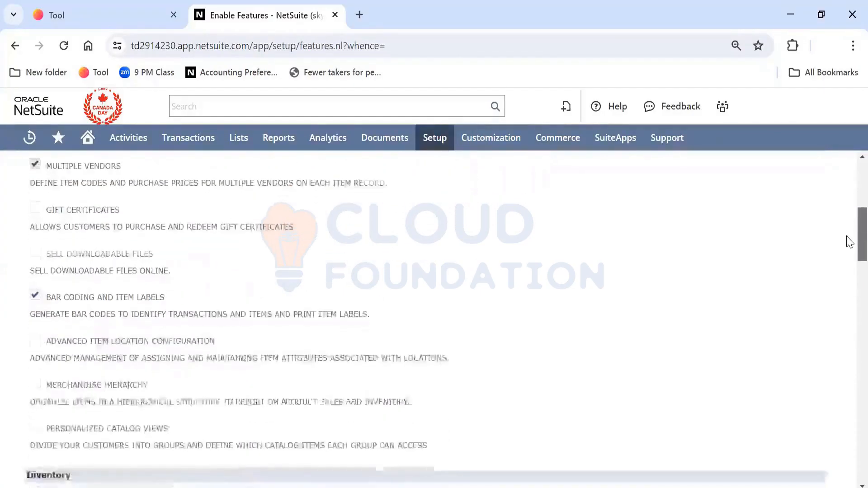
pyautogui.scroll(-2, 849, 248)
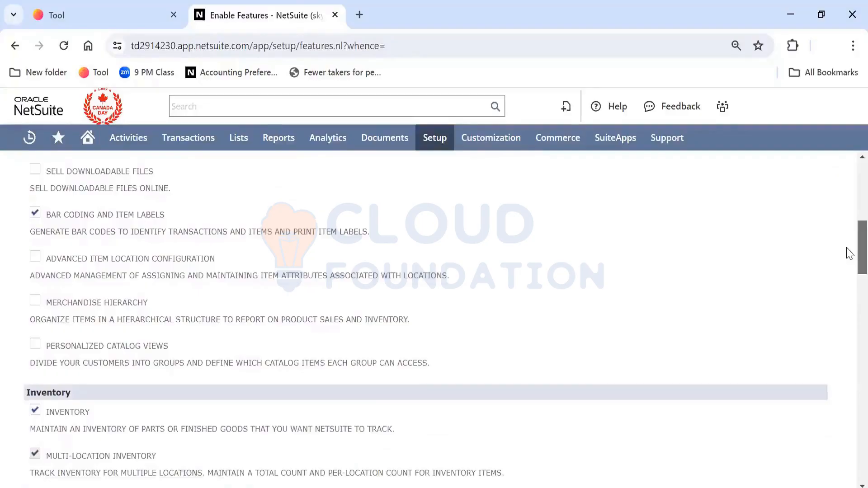
pyautogui.scroll(-1, 849, 253)
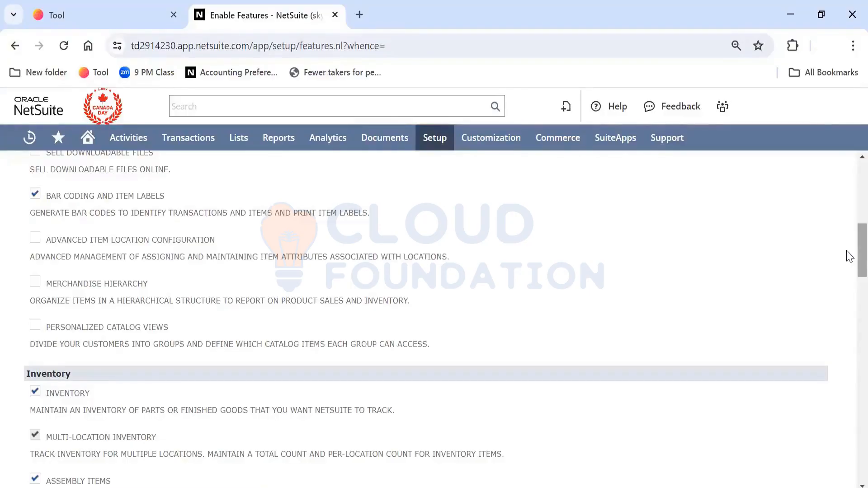
pyautogui.scroll(-1, 848, 258)
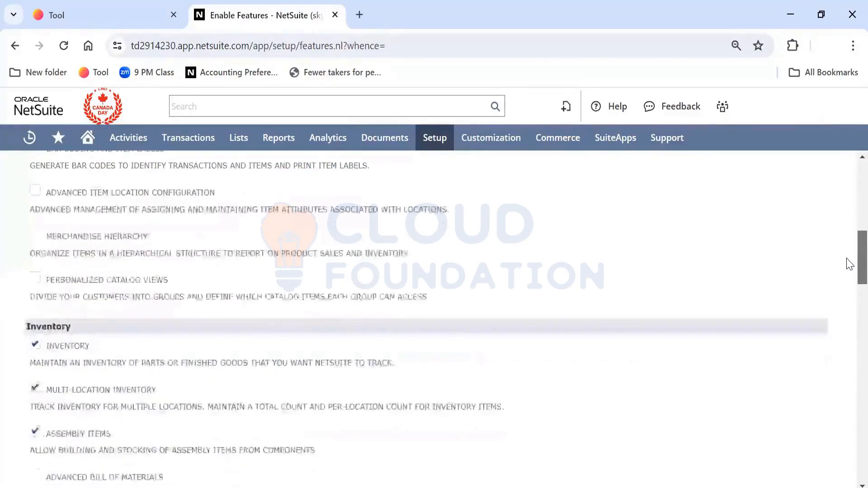
pyautogui.scroll(-3, 848, 264)
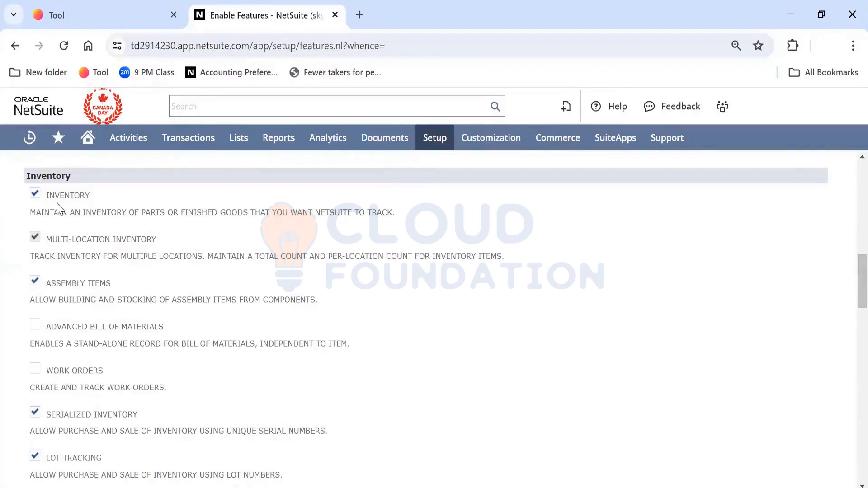
pyautogui.tripleClick(102, 258)
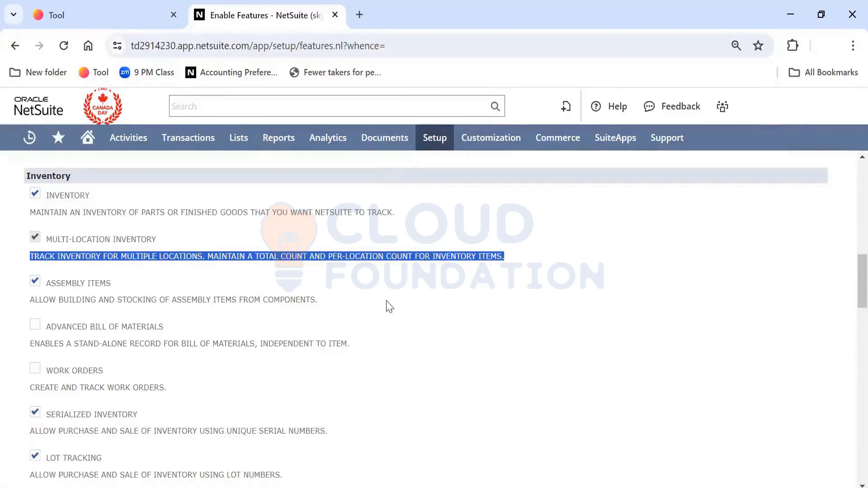
# - Open the accounting Items list in a new browser tab and switch to it
pyautogui.moveTo(239, 137)
pyautogui.moveTo(294, 190)
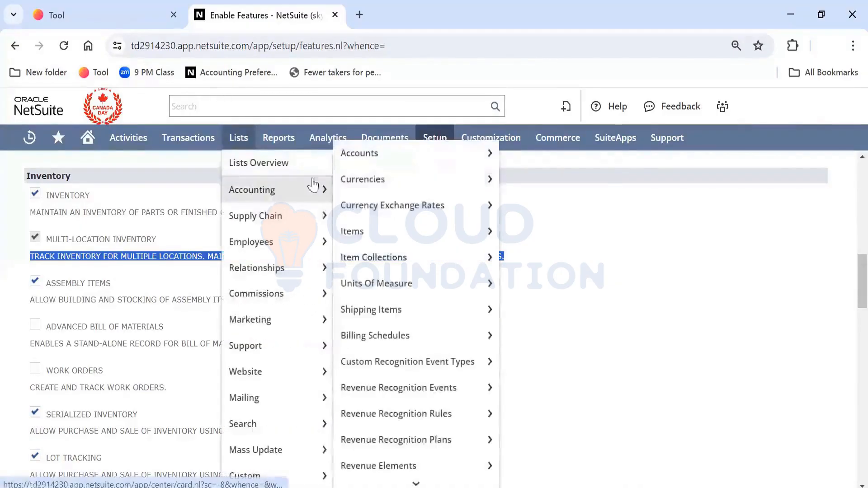
pyautogui.moveTo(408, 179)
pyautogui.moveTo(418, 232)
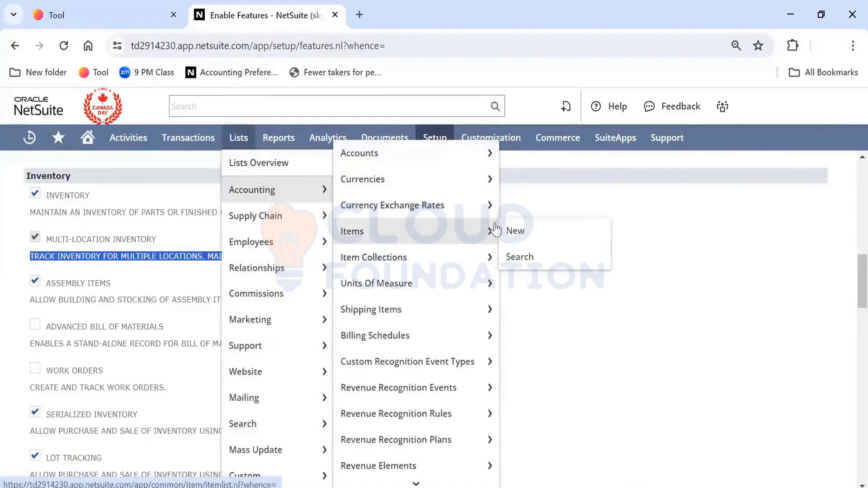
pyautogui.rightClick(476, 235)
pyautogui.click(520, 246)
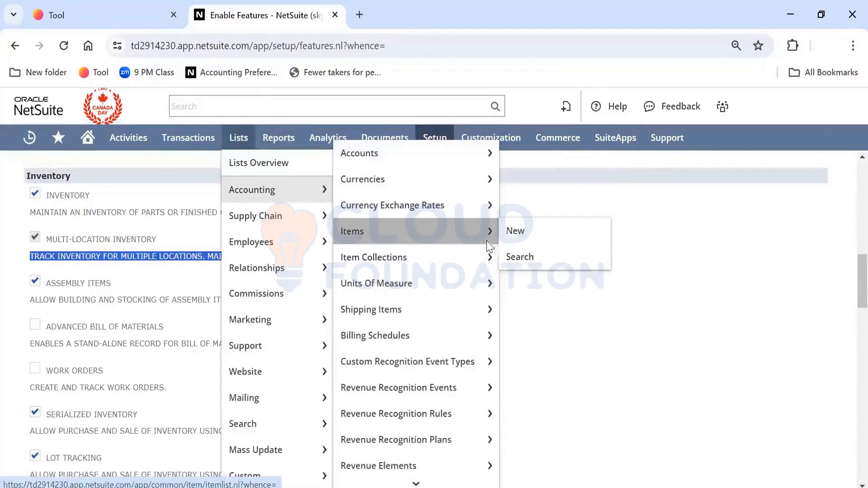
pyautogui.hotkey('ctrl', 'Tab')
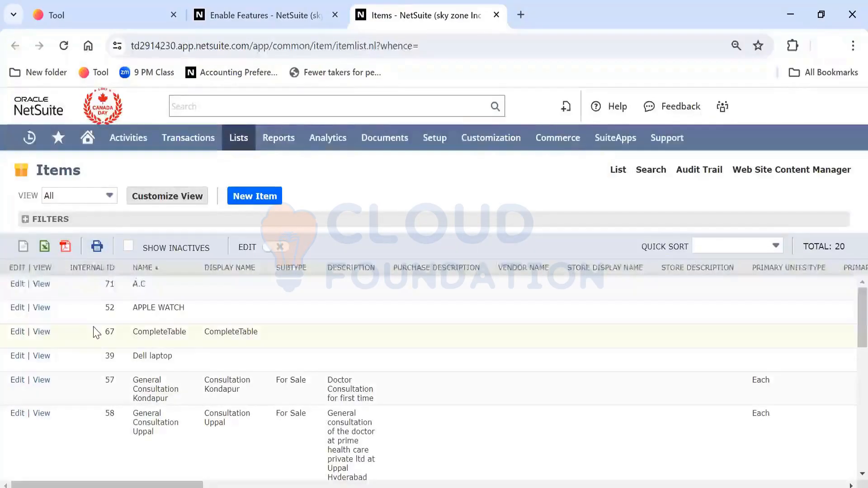
# - Filter the items list by the type Inventory Item
pyautogui.click(25, 218)
pyautogui.click(79, 253)
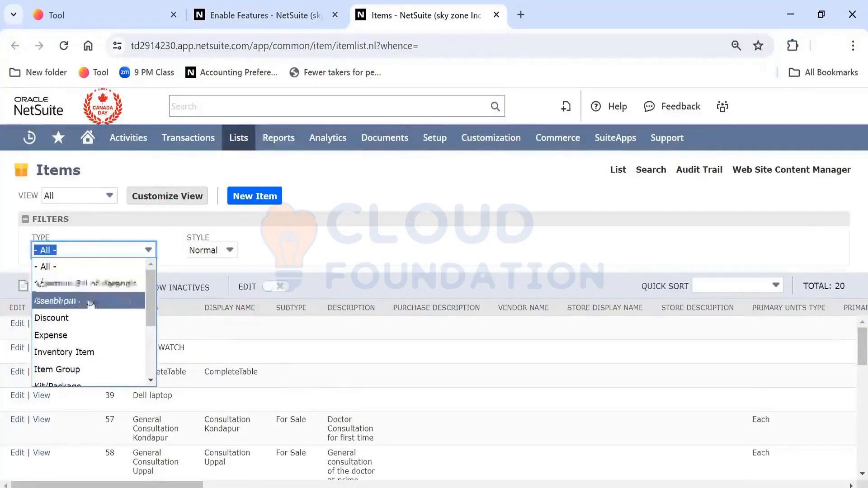
pyautogui.click(93, 353)
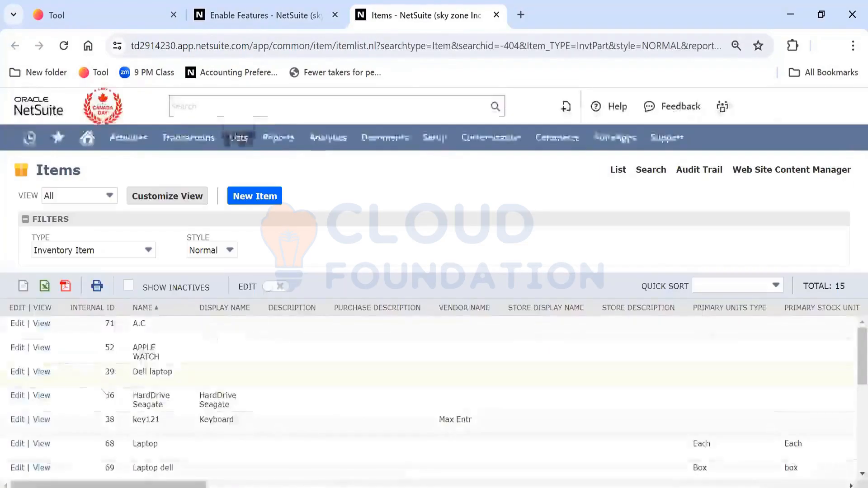
# - Open the APPLE WATCH item record and examine its quantity, value and average cost for each location
pyautogui.click(155, 378)
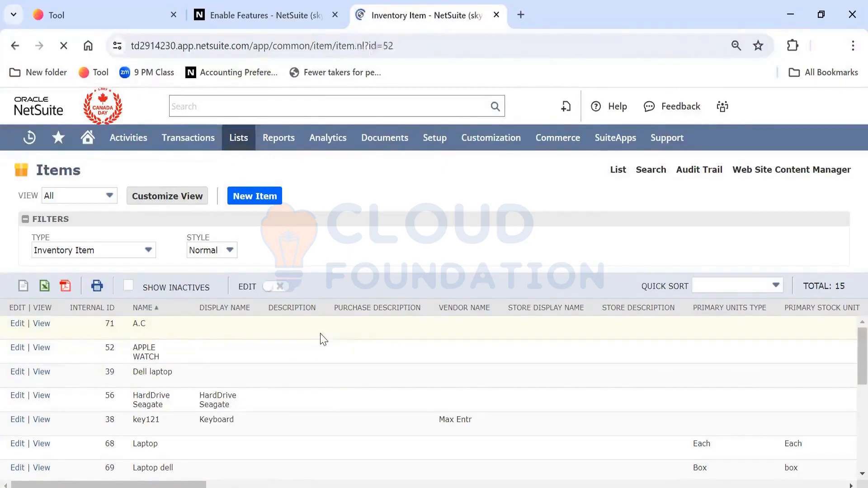
pyautogui.scroll(-15, 323, 339)
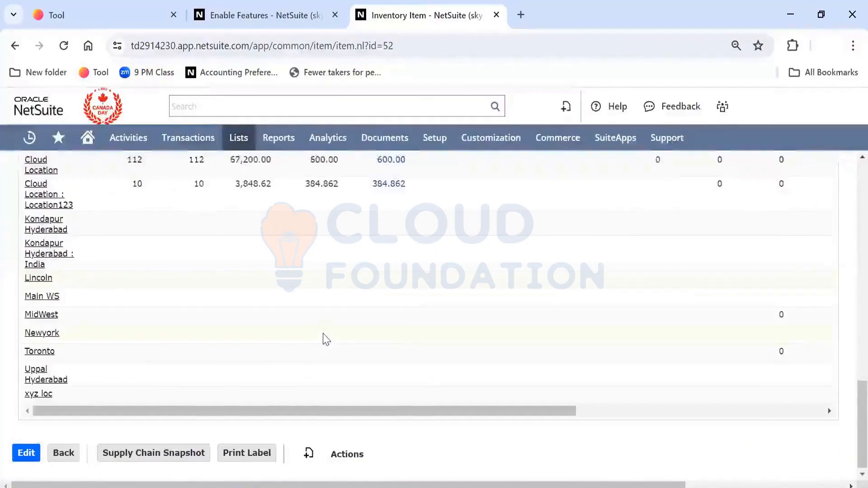
pyautogui.scroll(3, 324, 340)
pyautogui.scroll(-2, 323, 340)
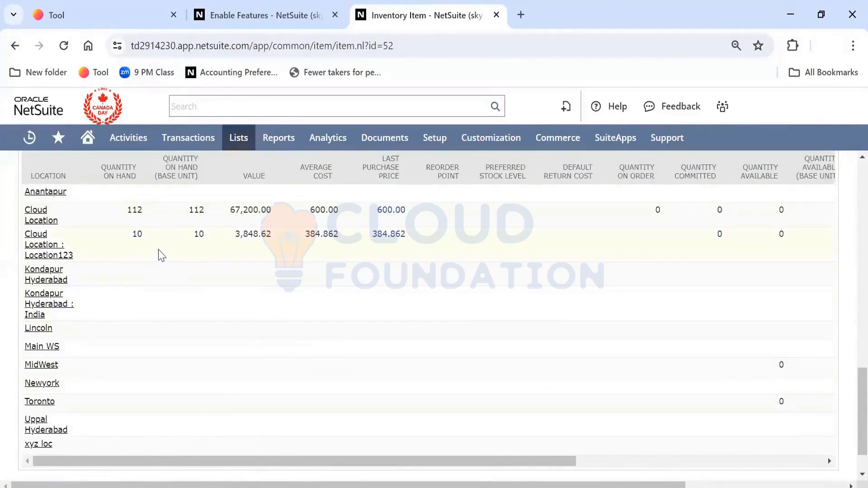
pyautogui.doubleClick(261, 218)
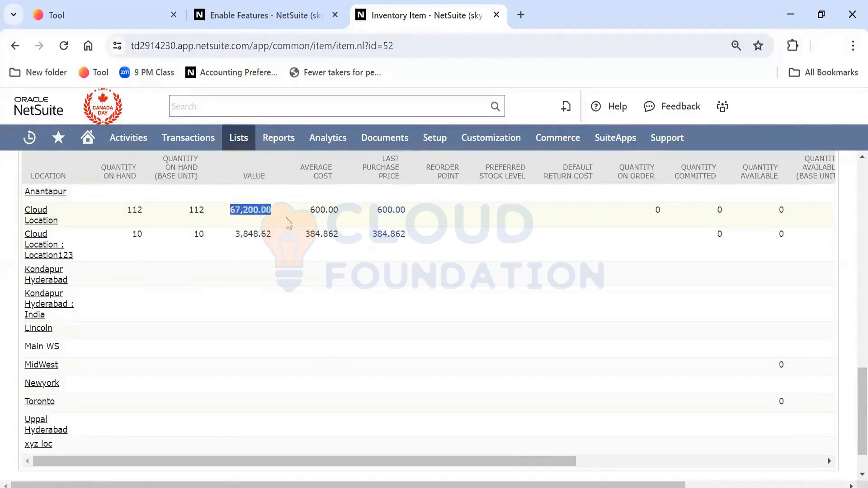
pyautogui.doubleClick(322, 212)
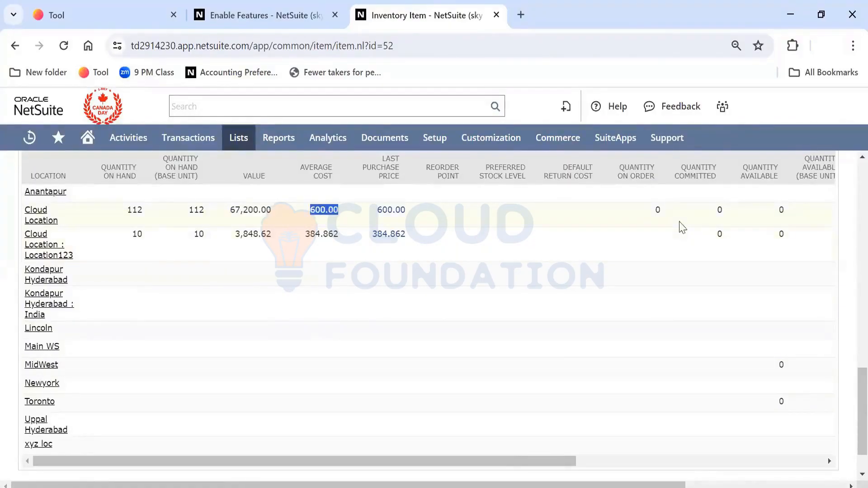
# - Examine the on-order, committed, available and back-ordered quantities by location for the APPLE WATCH item
pyautogui.moveTo(505, 466); pyautogui.dragTo(585, 480)
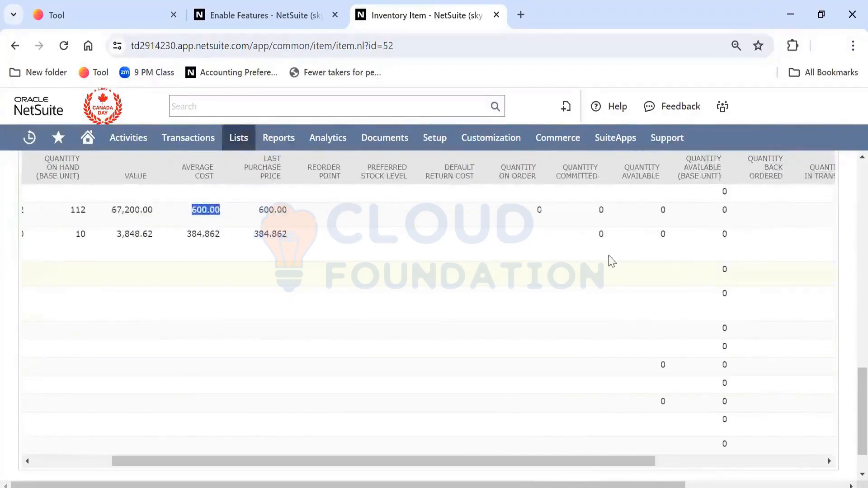
pyautogui.click(544, 215)
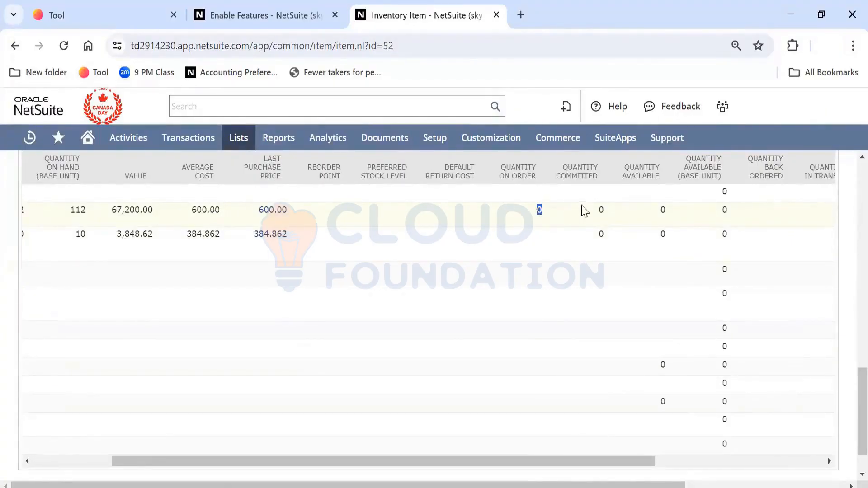
pyautogui.hotkey('ctrl', 'shift', 'Tab')
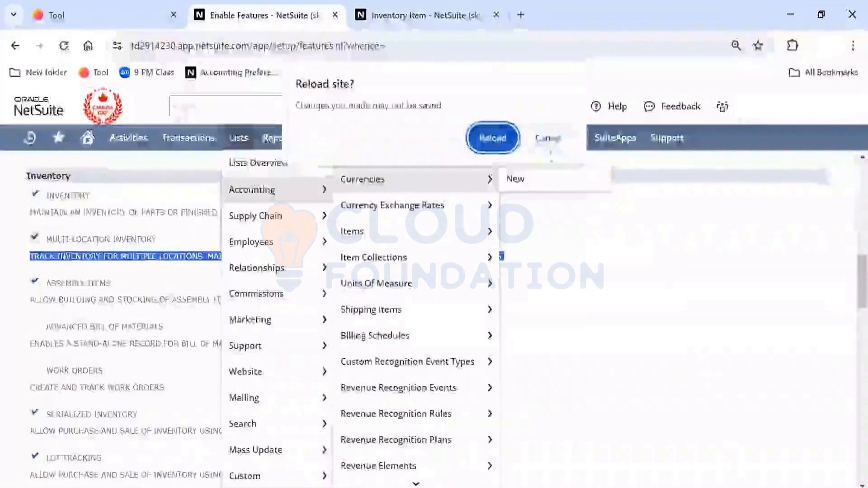
pyautogui.click(548, 138)
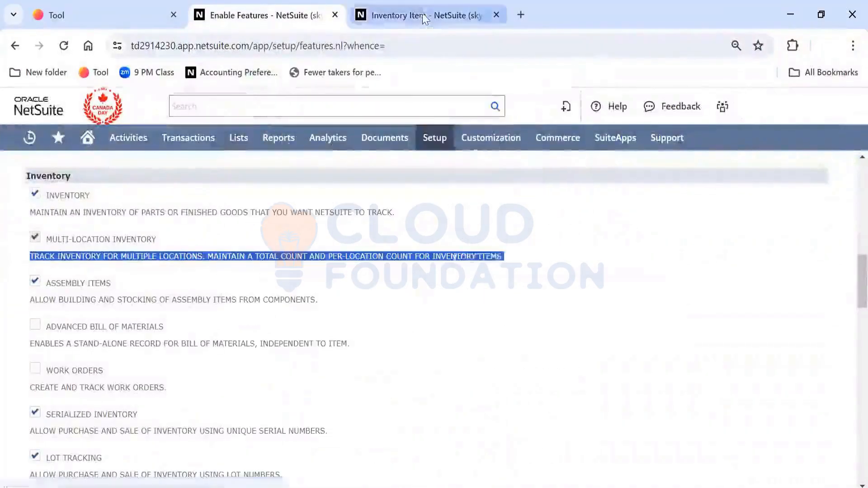
pyautogui.click(420, 15)
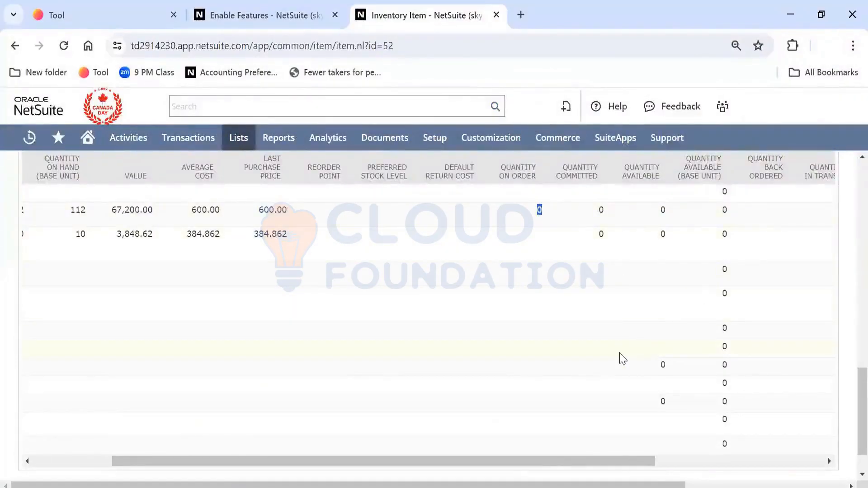
pyautogui.moveTo(557, 471); pyautogui.dragTo(334, 472)
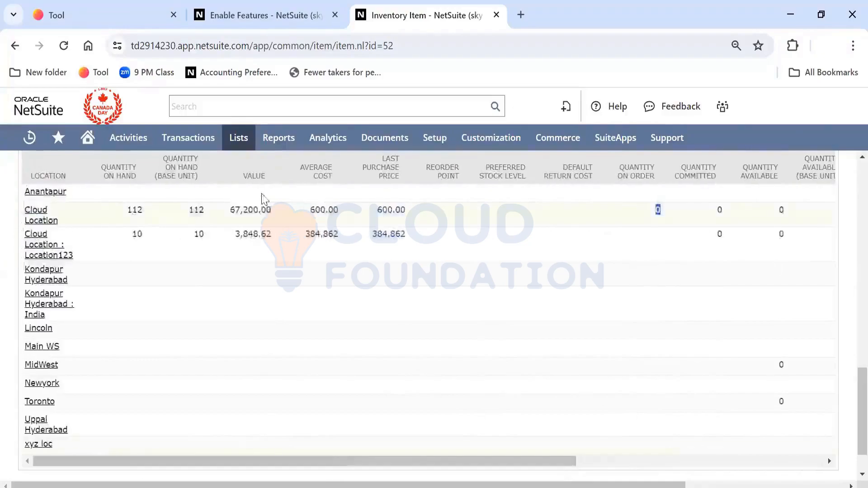
# - Return to the Enable Features page and enable Advanced Bill of Materials and Work Orders
pyautogui.click(259, 15)
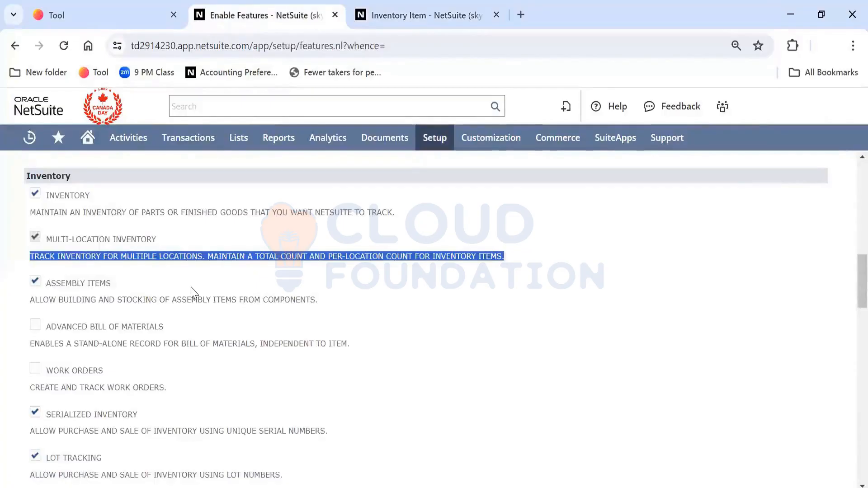
pyautogui.scroll(-2, 208, 322)
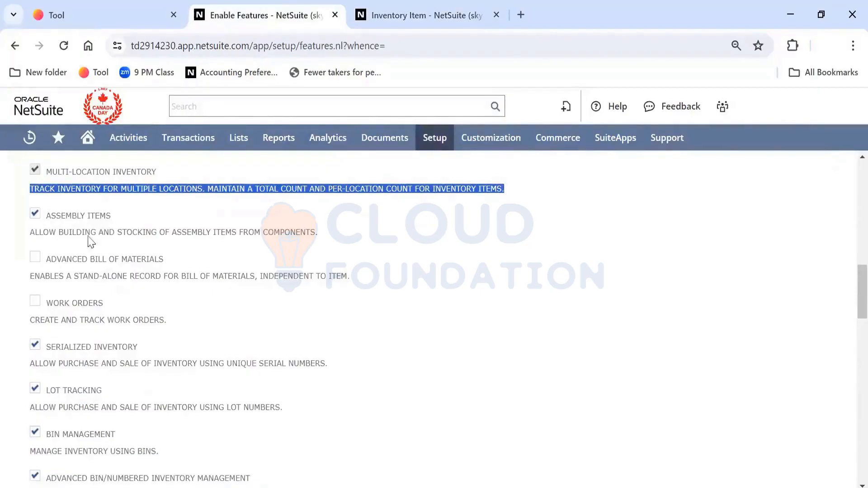
pyautogui.click(34, 257)
pyautogui.click(548, 260)
pyautogui.click(36, 301)
pyautogui.scroll(-1, 375, 328)
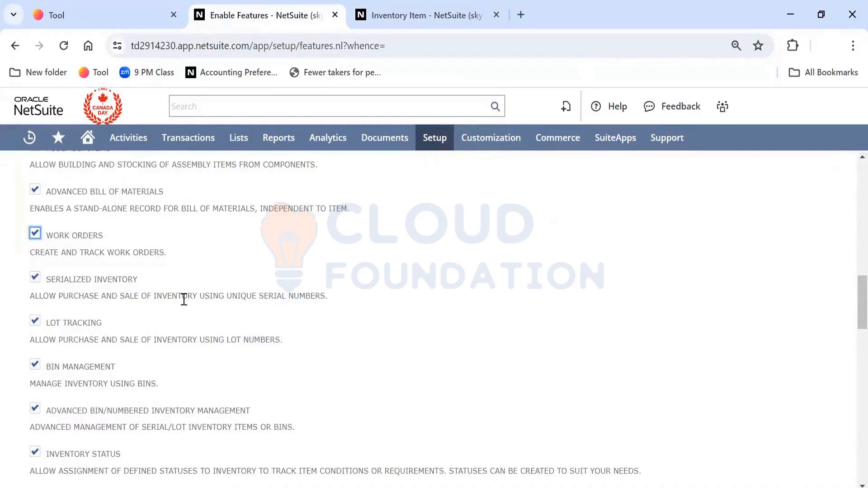
# - Look through the full list of Inventory features, from Supply Chain Control Tower back up to Multi-Location Inventory
pyautogui.scroll(-1, 183, 299)
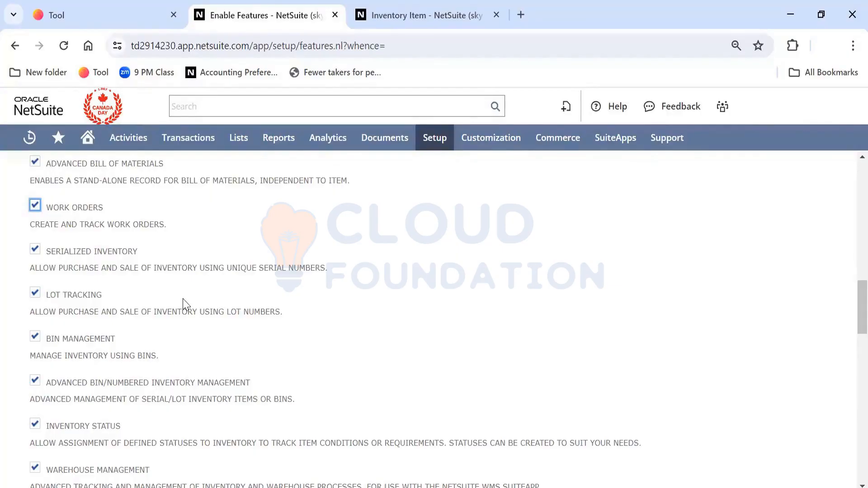
pyautogui.scroll(-2, 184, 303)
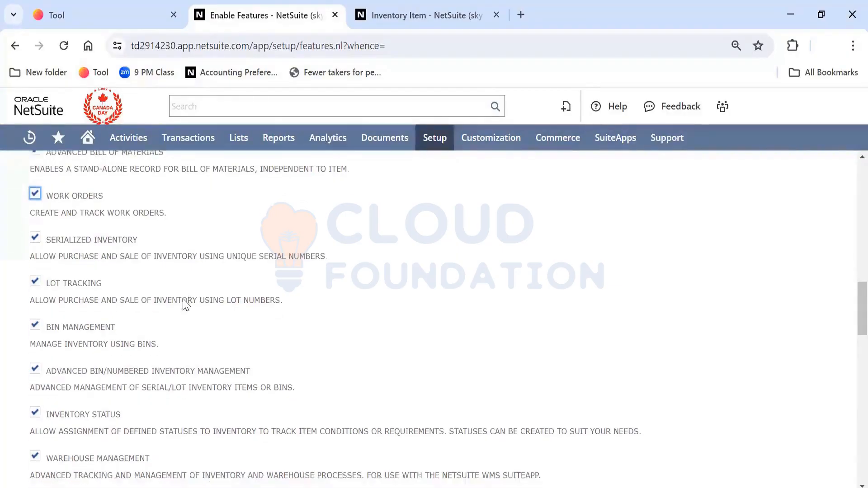
pyautogui.scroll(-15, 183, 303)
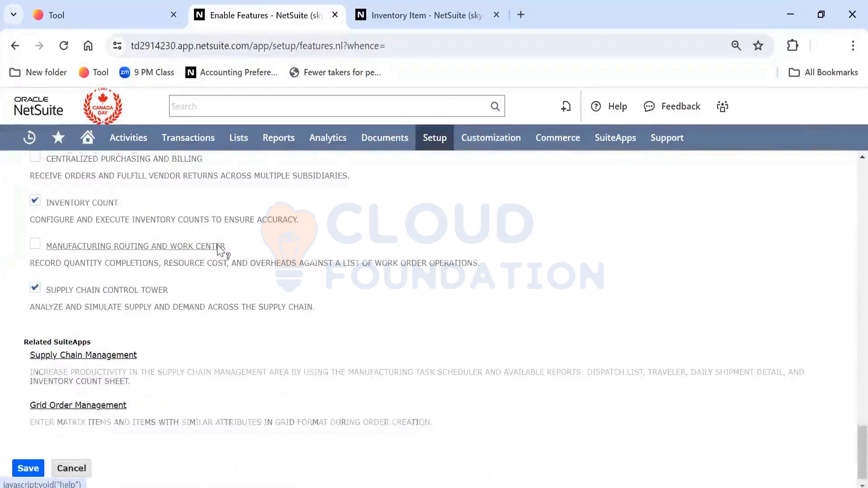
pyautogui.scroll(5, 216, 249)
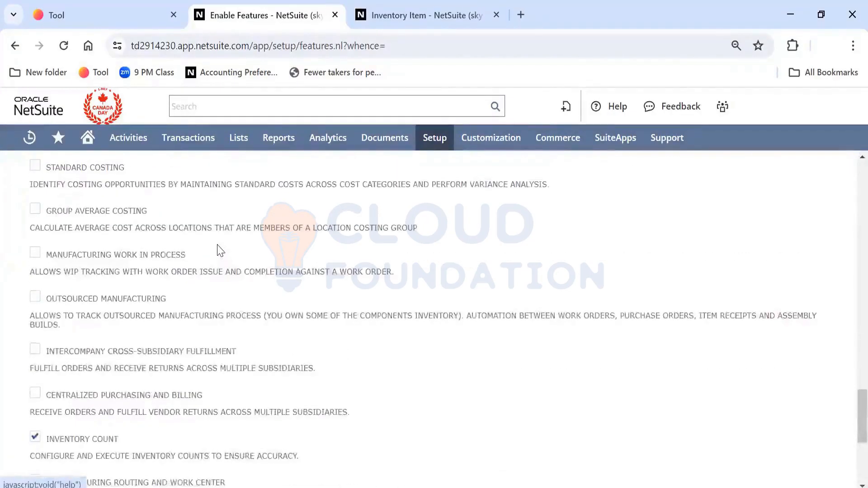
pyautogui.scroll(2, 217, 251)
pyautogui.scroll(8, 217, 251)
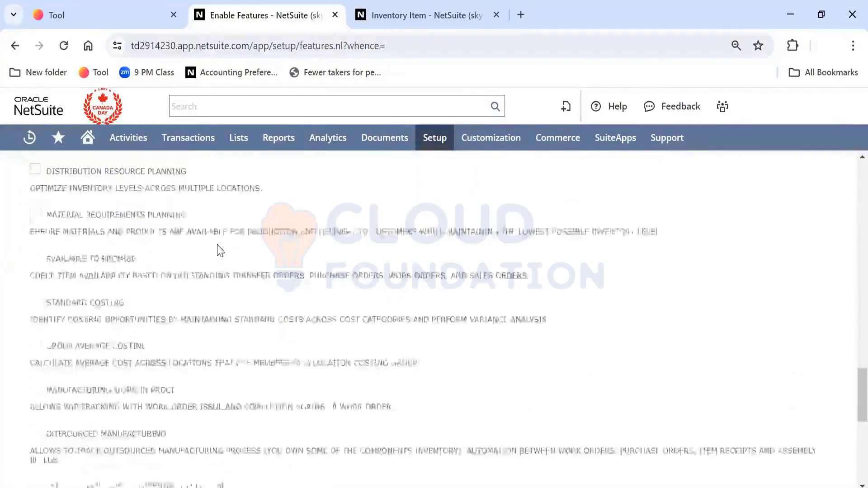
pyautogui.scroll(2, 217, 250)
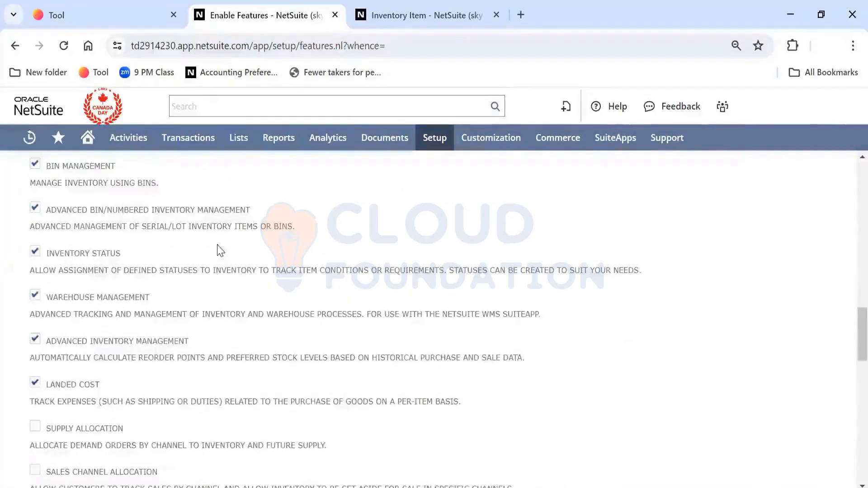
pyautogui.scroll(-1, 221, 251)
pyautogui.scroll(3, 219, 247)
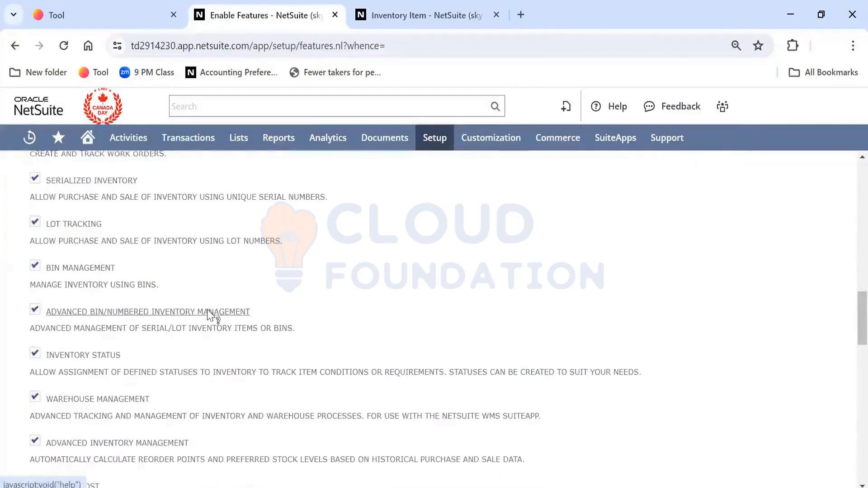
pyautogui.scroll(-1, 209, 315)
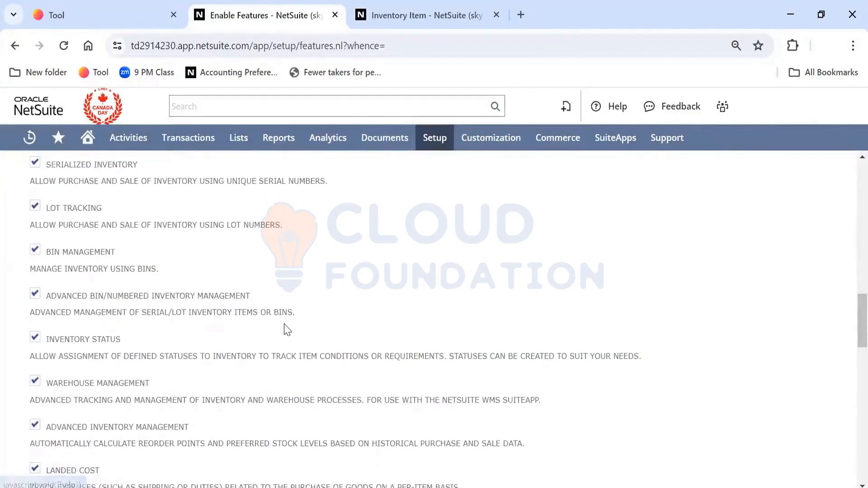
pyautogui.scroll(5, 288, 329)
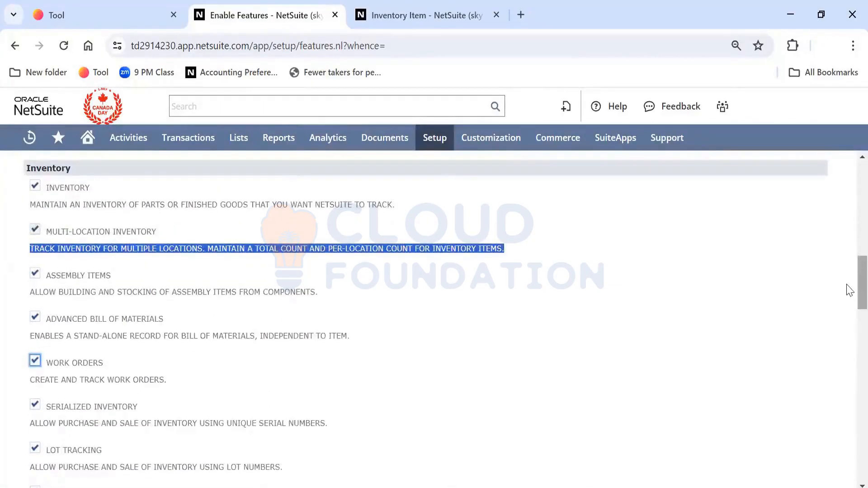
# - Examine the descriptions of the tracking and management features, from Serialized Inventory and Lot Tracking through Warehouse Management and Landed Cost
pyautogui.scroll(-2, 850, 292)
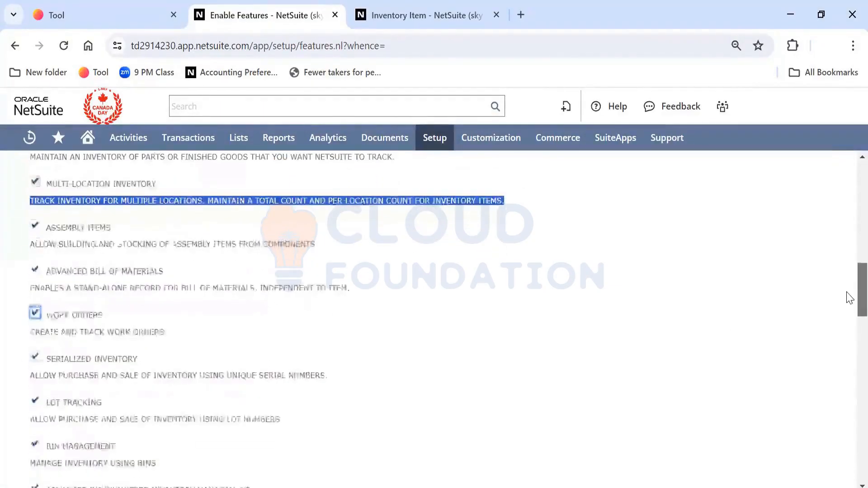
pyautogui.scroll(-4, 850, 298)
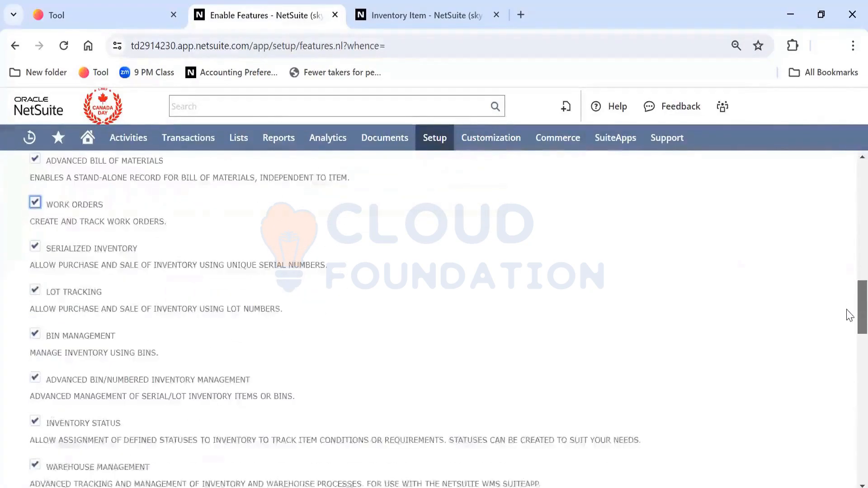
pyautogui.scroll(-2, 850, 315)
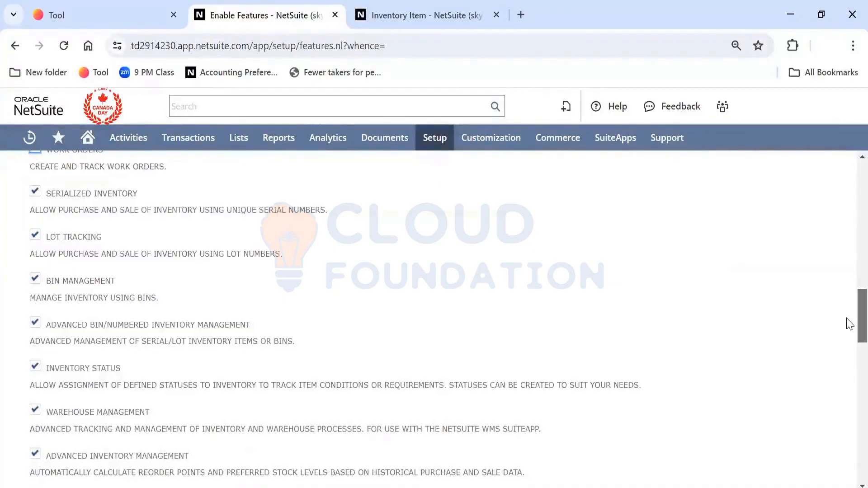
pyautogui.scroll(-1, 849, 323)
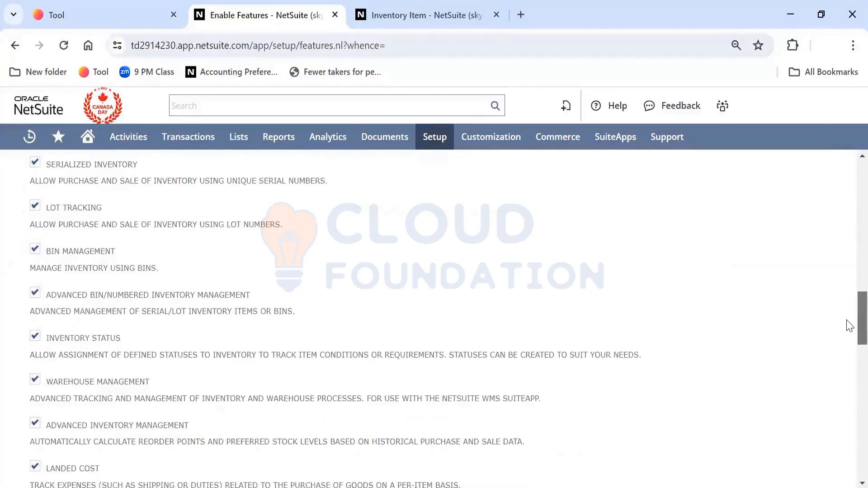
pyautogui.scroll(-1, 850, 328)
pyautogui.scroll(-3, 848, 328)
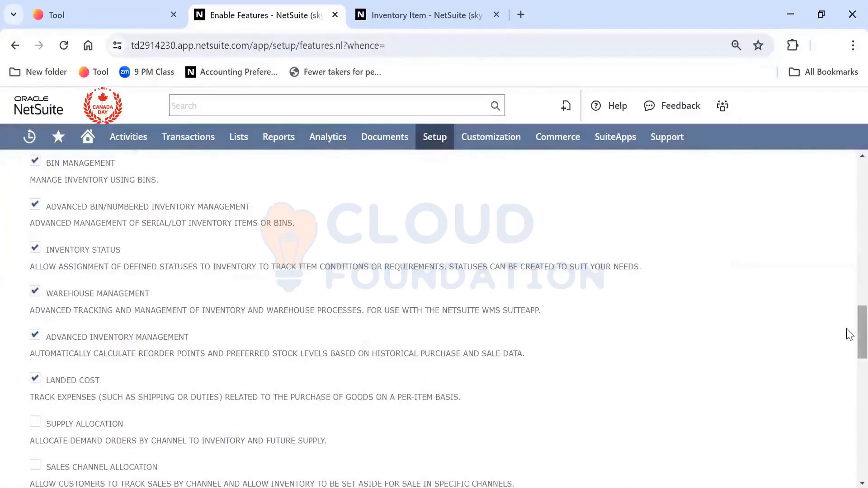
pyautogui.scroll(-2, 850, 335)
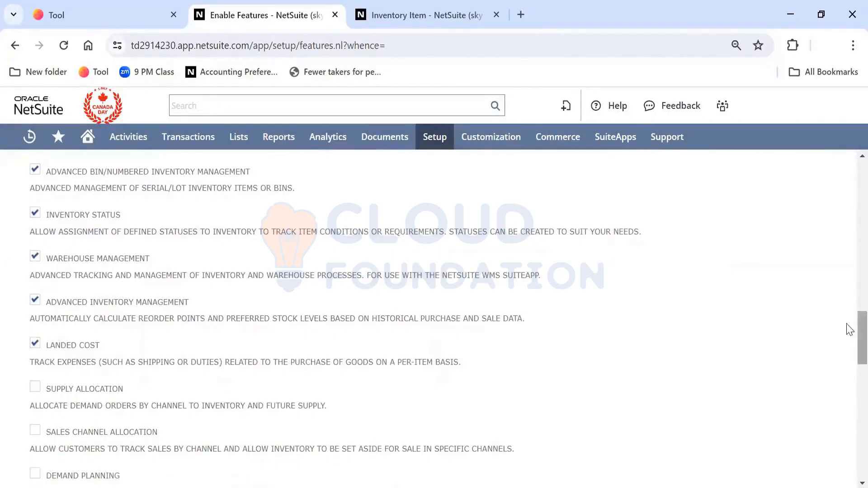
pyautogui.scroll(-3, 850, 340)
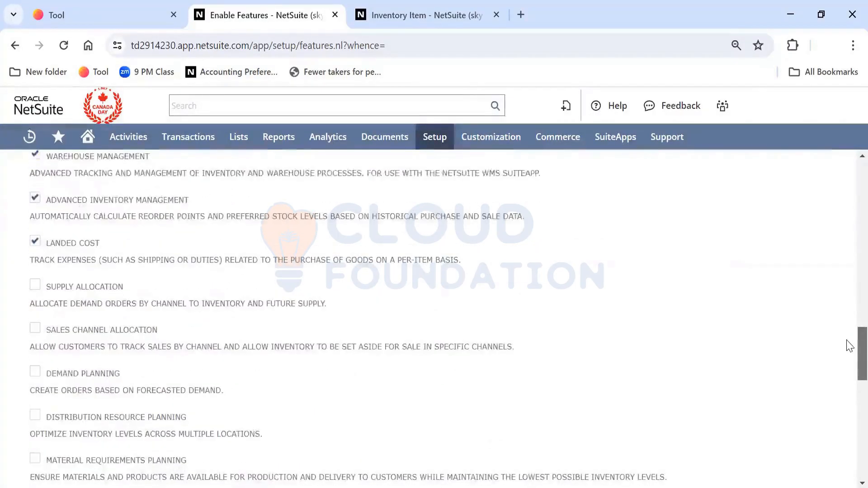
pyautogui.scroll(-1, 850, 352)
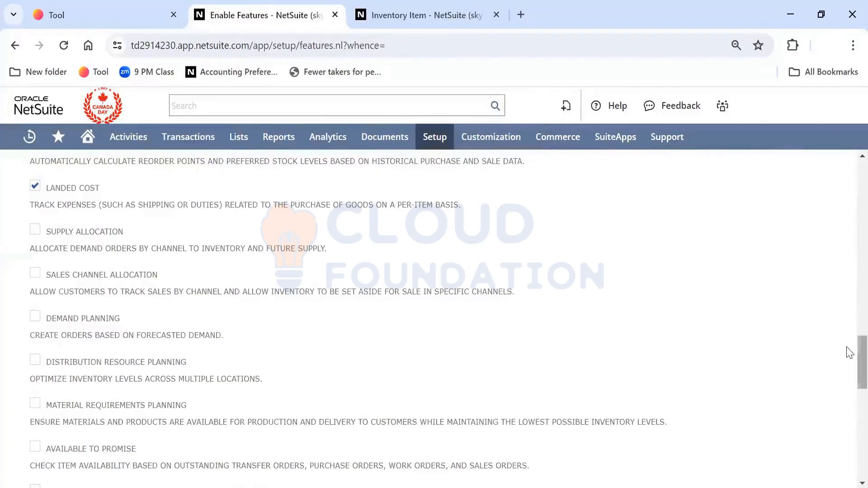
# - Examine the allocation, planning, costing and manufacturing features, including Demand Planning, Standard Costing and Inventory Count
pyautogui.scroll(-1, 849, 361)
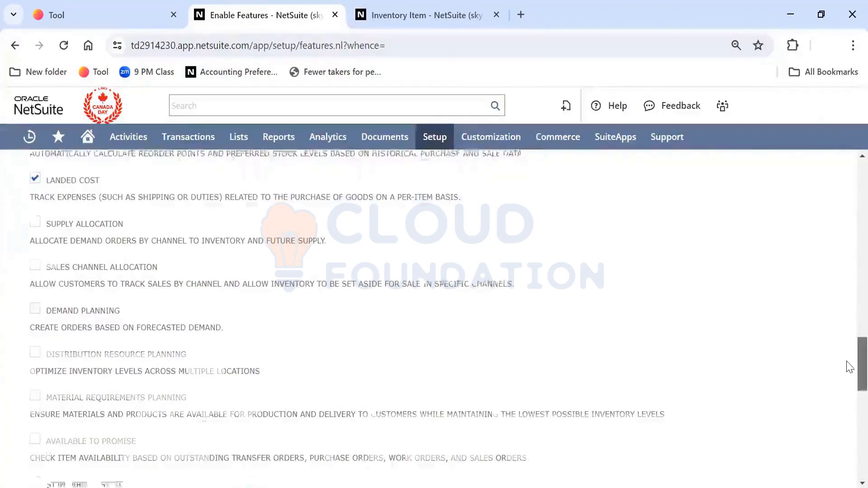
pyautogui.scroll(-5, 849, 366)
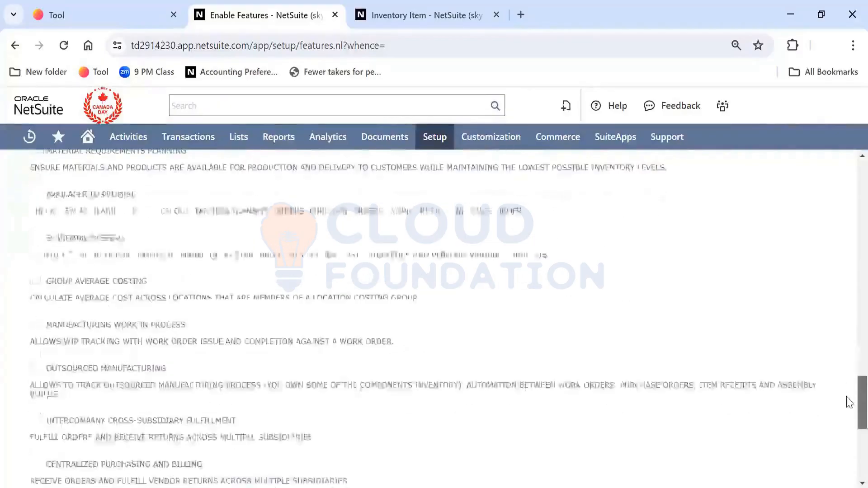
pyautogui.scroll(-5, 849, 402)
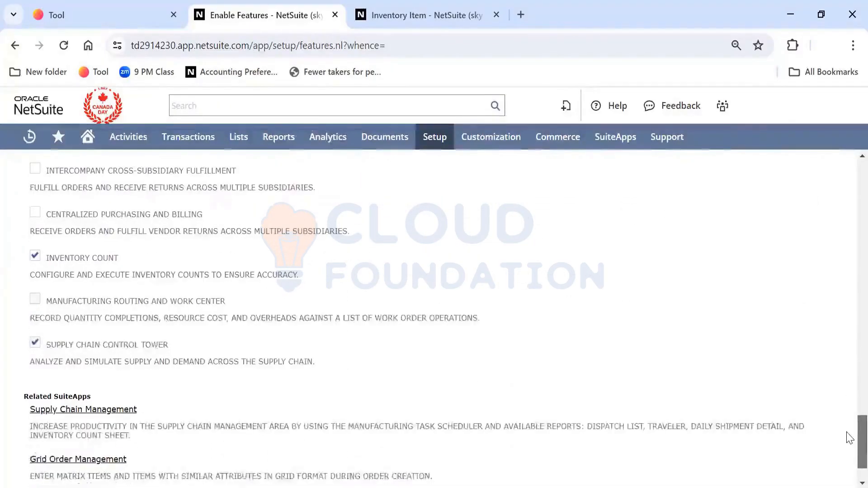
pyautogui.scroll(-1, 850, 438)
pyautogui.scroll(6, 849, 441)
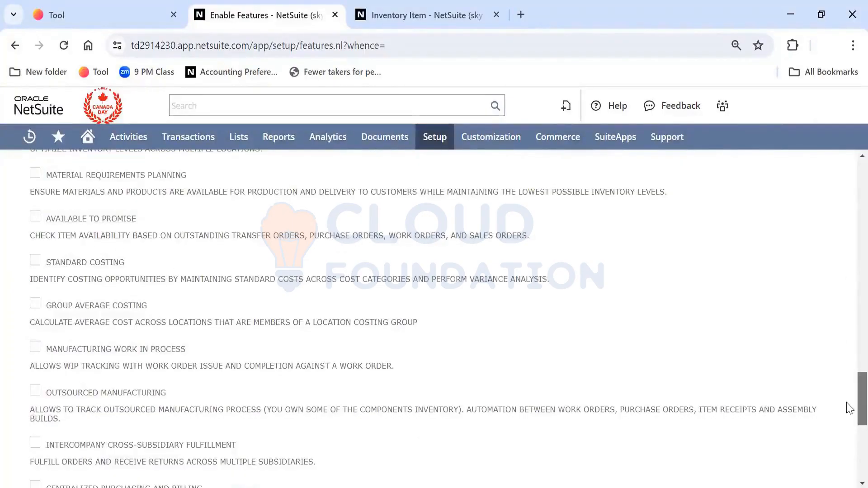
pyautogui.scroll(1, 849, 400)
pyautogui.scroll(1, 849, 398)
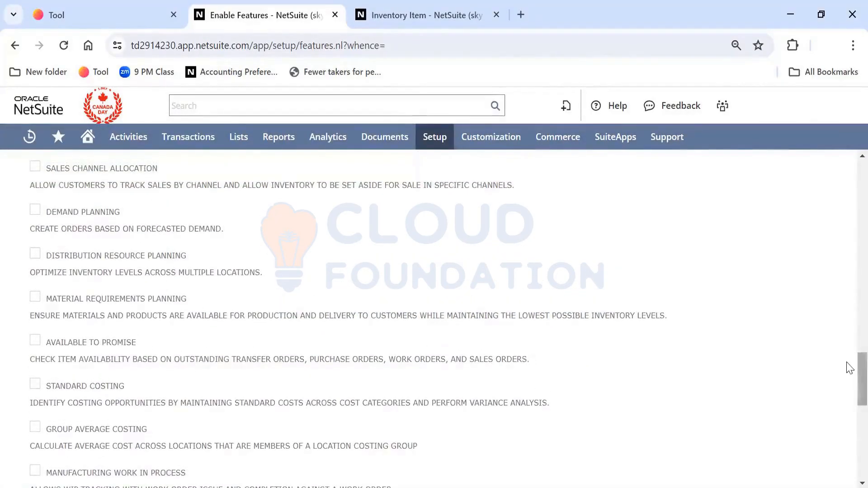
# - Save the changes to the Items & Inventory features
pyautogui.scroll(-3, 847, 398)
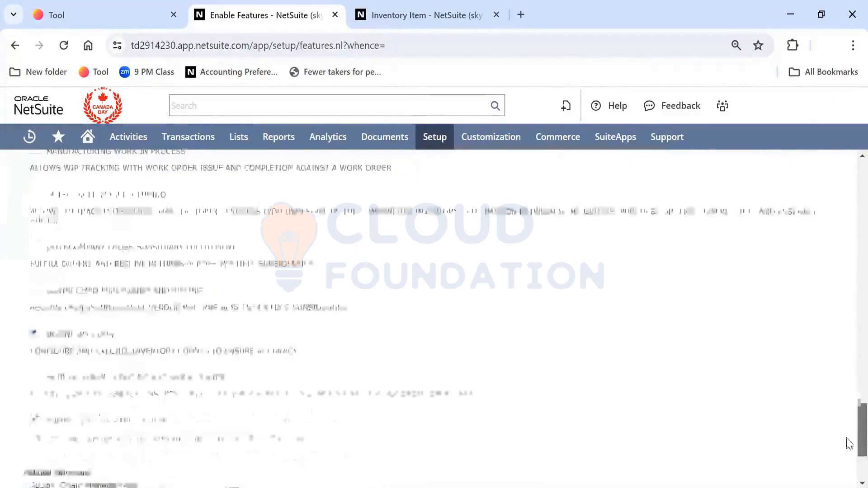
pyautogui.scroll(-3, 849, 444)
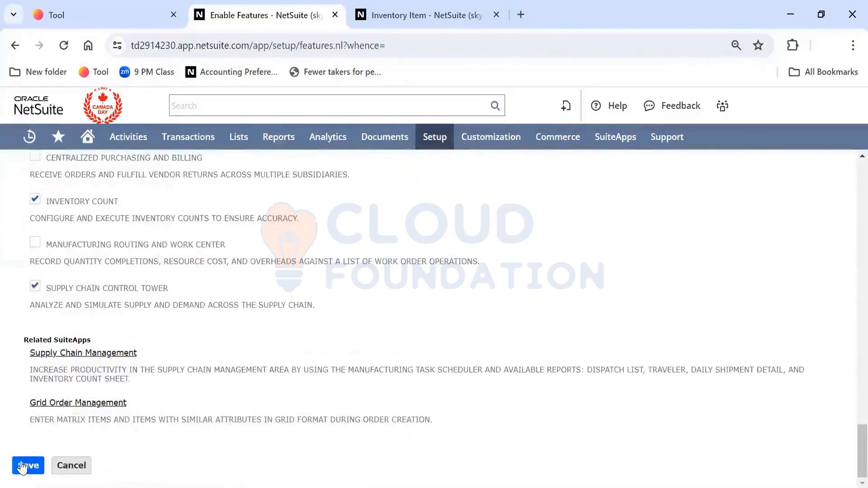
pyautogui.click(23, 466)
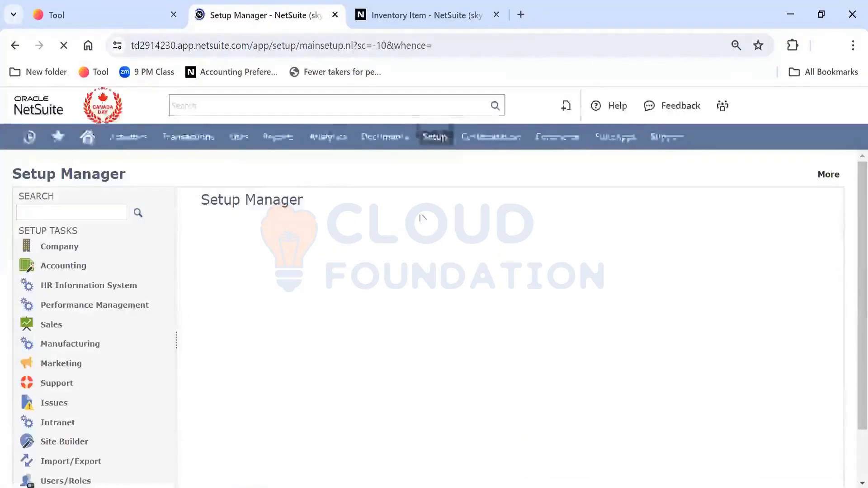
# - Reopen the company's Enable Features page and review the Employees features, including HR Information System, Performance Management and Payroll
pyautogui.moveTo(431, 140)
pyautogui.moveTo(461, 196)
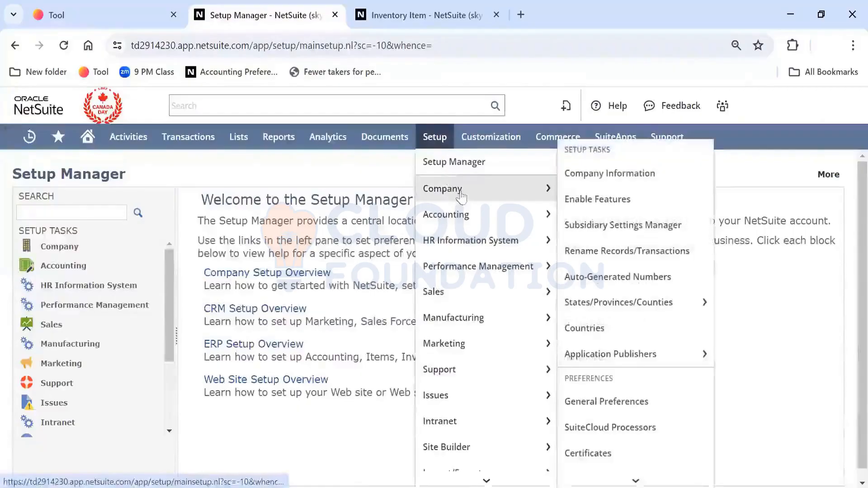
pyautogui.click(624, 199)
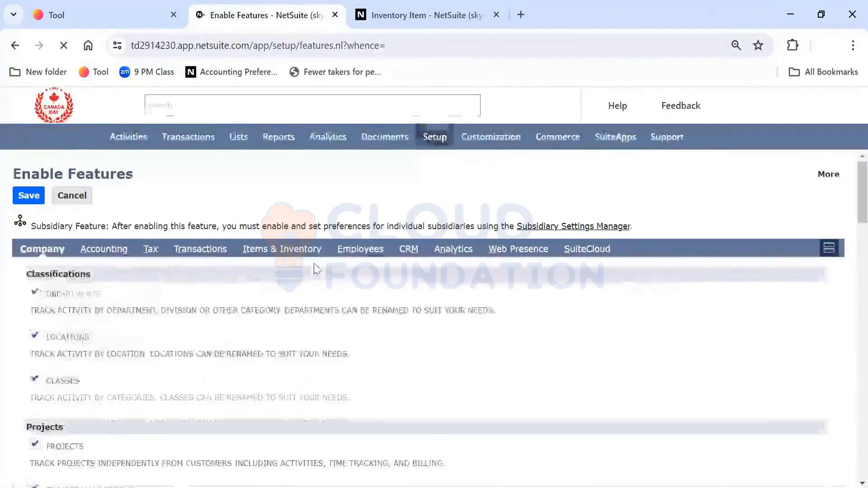
pyautogui.click(379, 326)
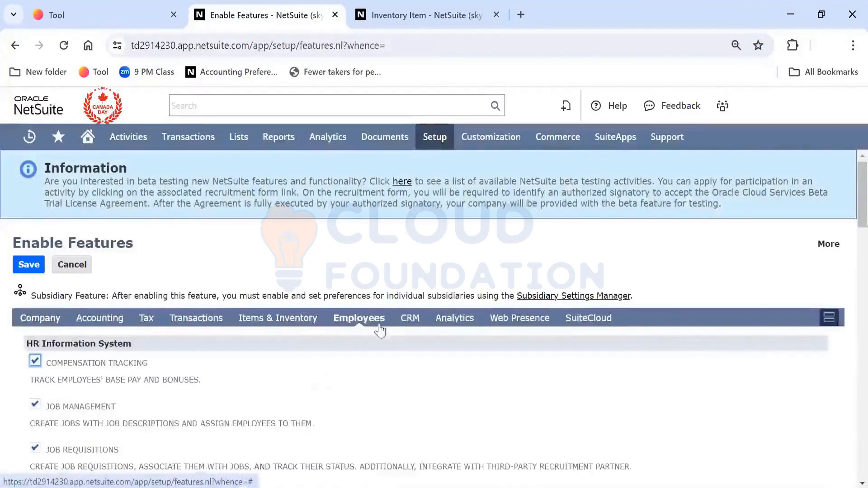
pyautogui.scroll(-6, 537, 418)
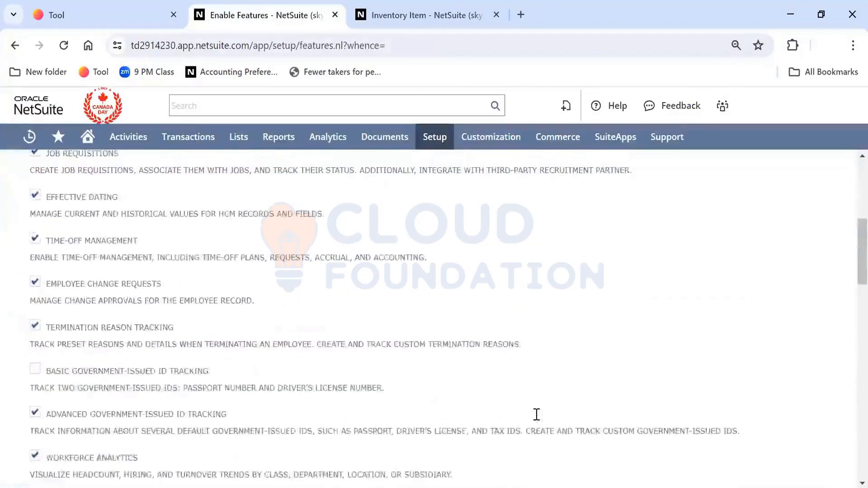
pyautogui.scroll(5, 537, 414)
pyautogui.scroll(-1, 524, 355)
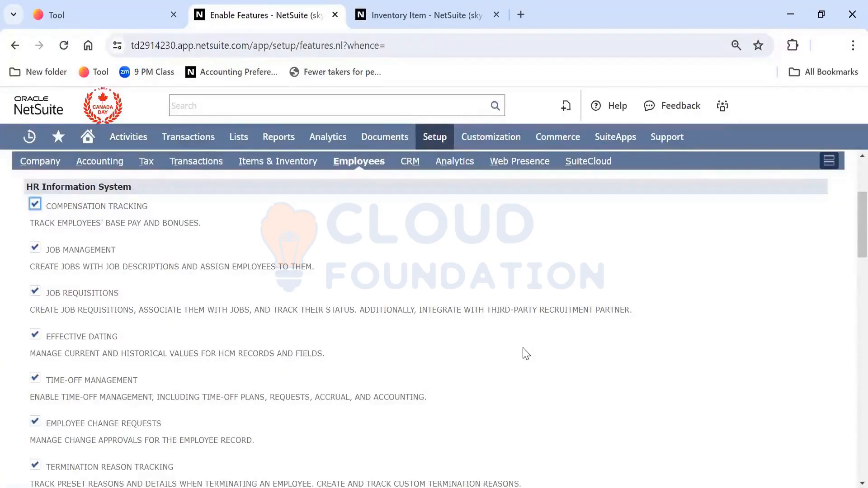
pyautogui.scroll(-10, 526, 354)
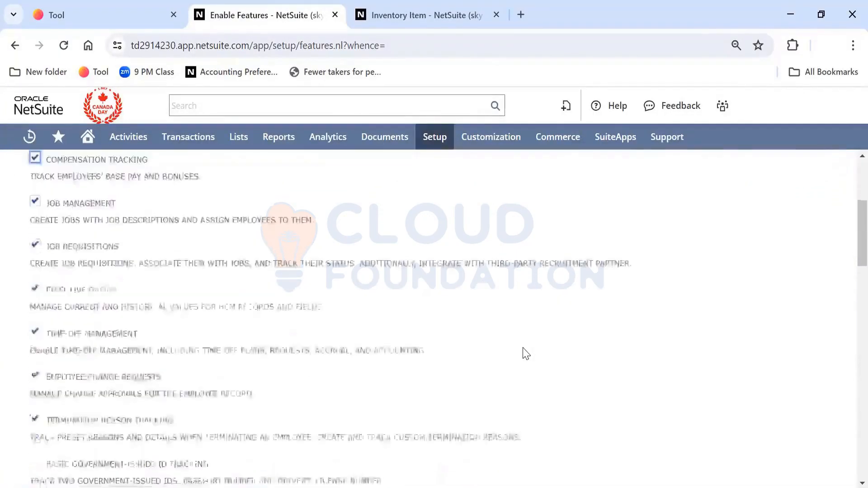
pyautogui.scroll(-3, 526, 354)
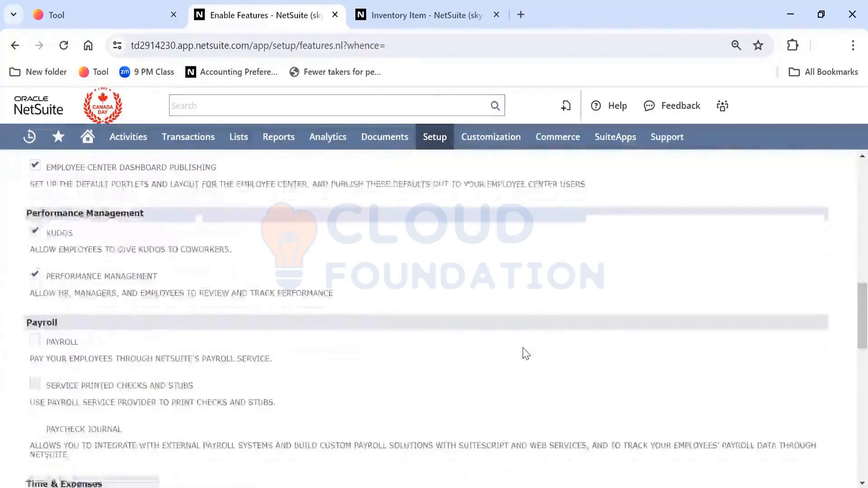
# - Review the Time & Expenses features for employees, including Expense Reports, Approval Routing, Billing Rate Cards, Time Tracking and Weekly Timesheets
pyautogui.scroll(-5, 525, 354)
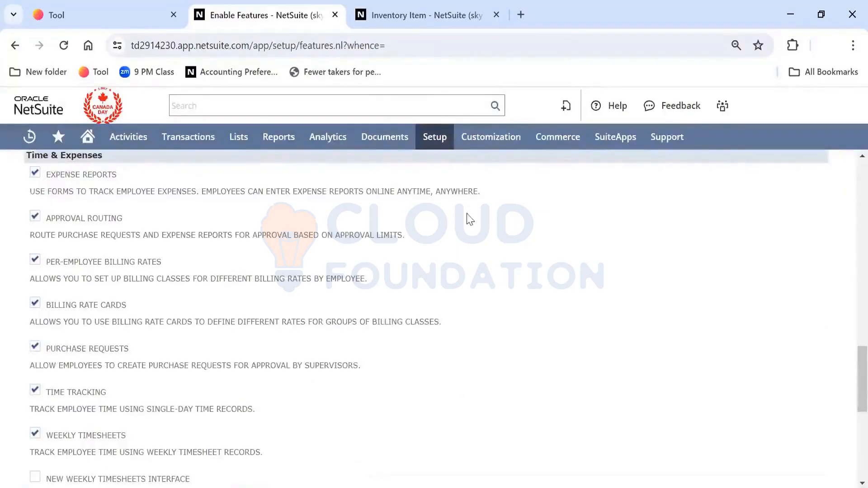
pyautogui.scroll(1, 481, 254)
pyautogui.scroll(10, 484, 259)
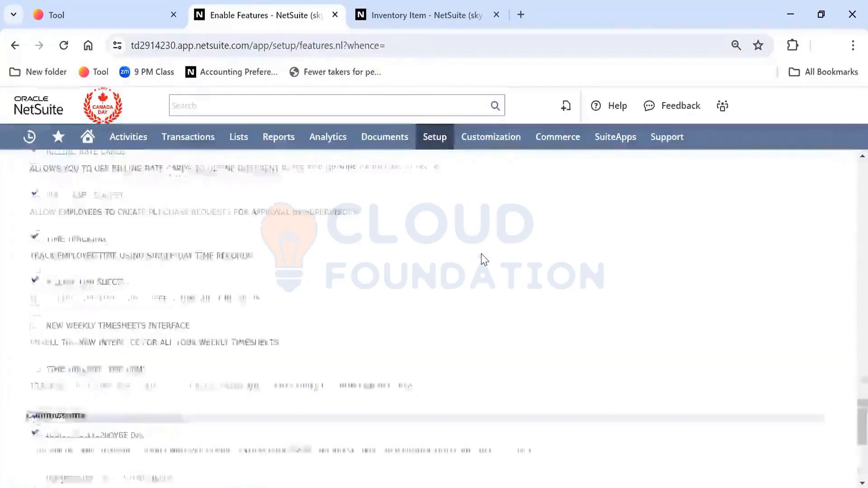
pyautogui.scroll(3, 484, 259)
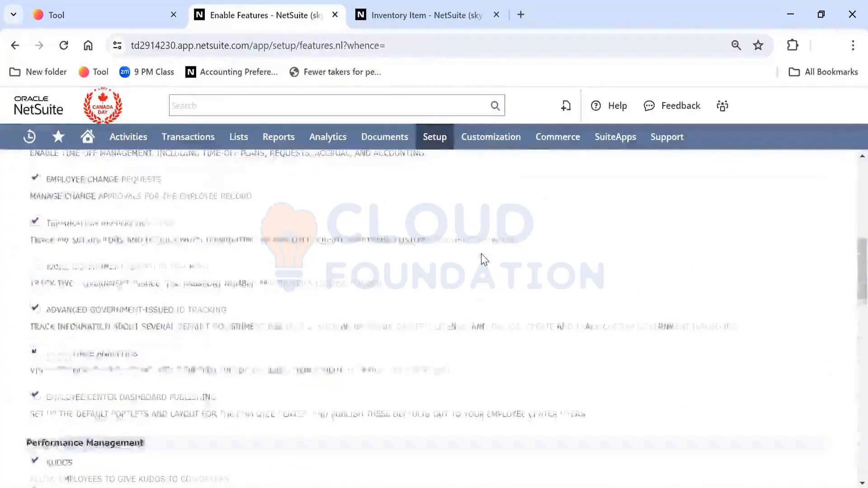
pyautogui.scroll(15, 483, 259)
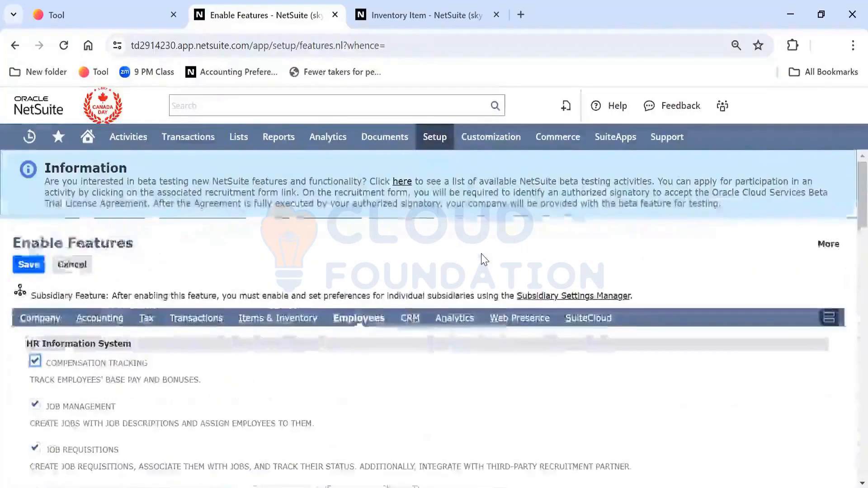
# - Open the CRM features and review the Basic Features, Sales and Partners sections, including Marketing Automation, Opportunities and Lead Conversion
pyautogui.click(410, 319)
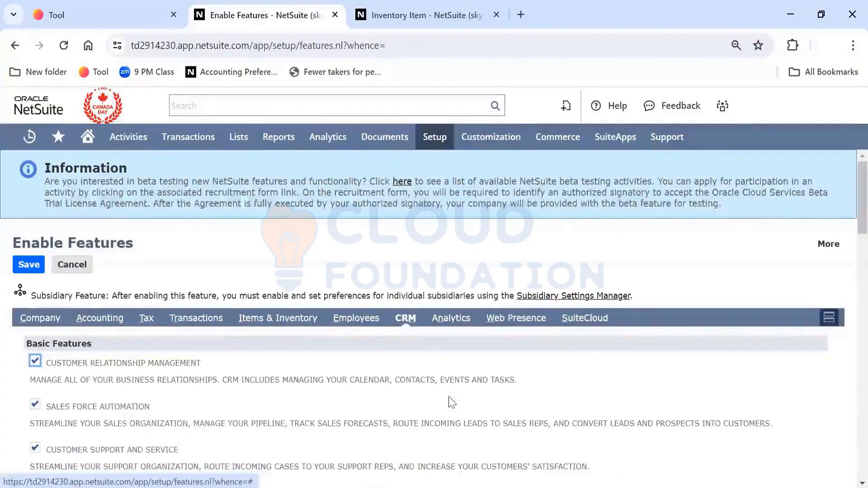
pyautogui.scroll(-15, 451, 402)
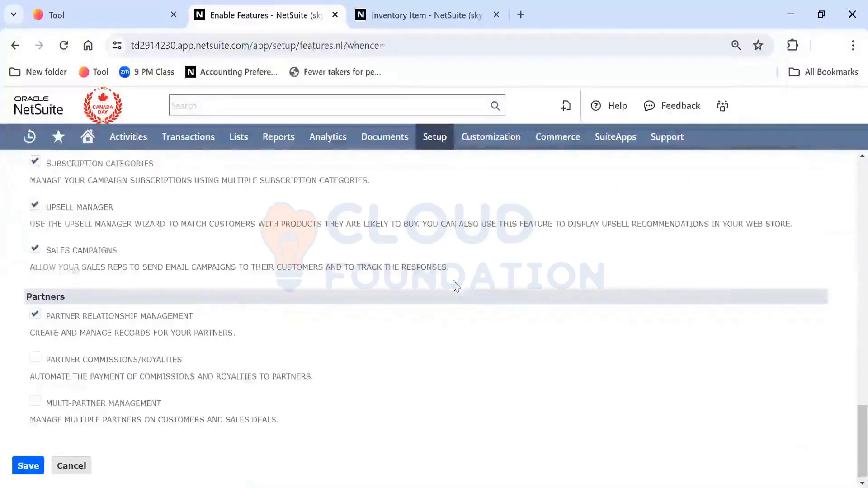
pyautogui.scroll(15, 455, 286)
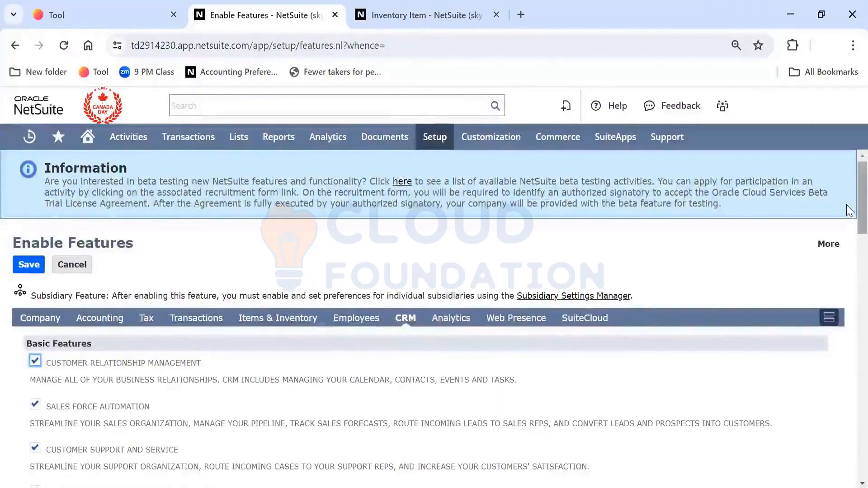
pyautogui.moveTo(862, 205); pyautogui.dragTo(849, 231)
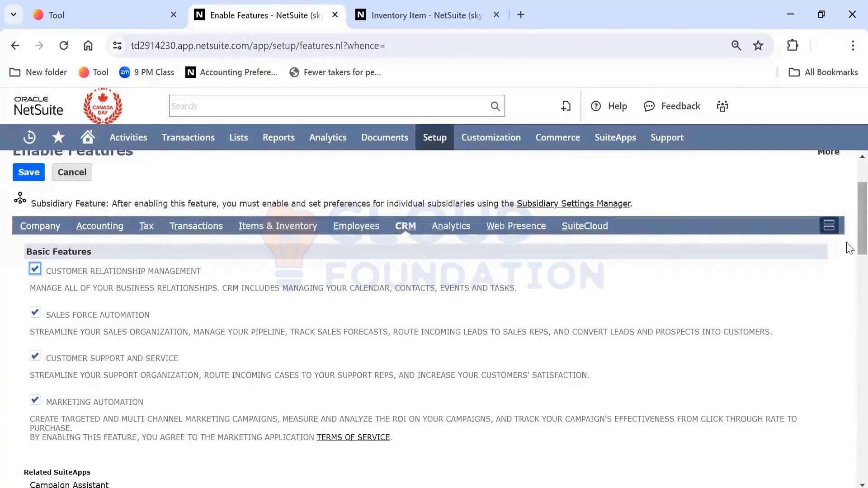
pyautogui.scroll(-2, 849, 246)
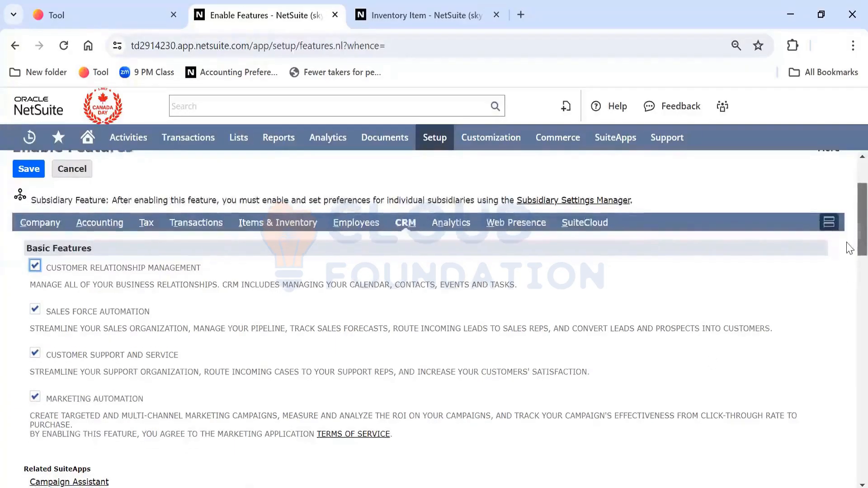
pyautogui.scroll(-3, 849, 265)
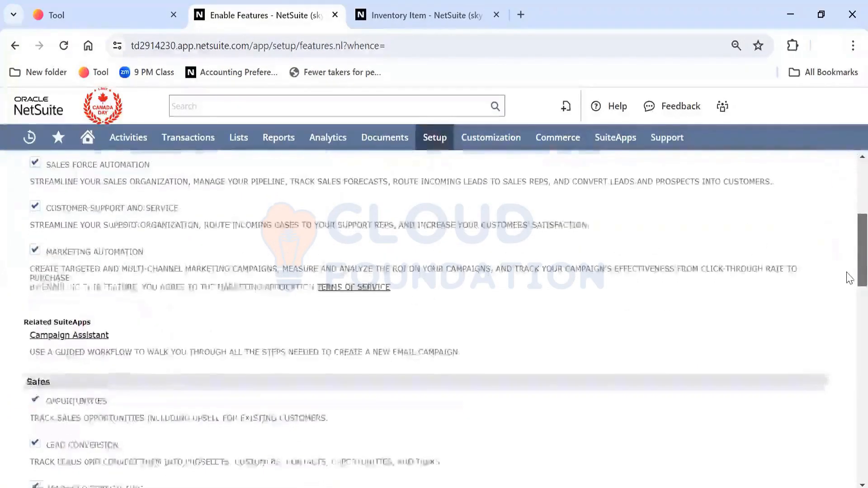
pyautogui.scroll(-1, 849, 302)
pyautogui.scroll(2, 847, 298)
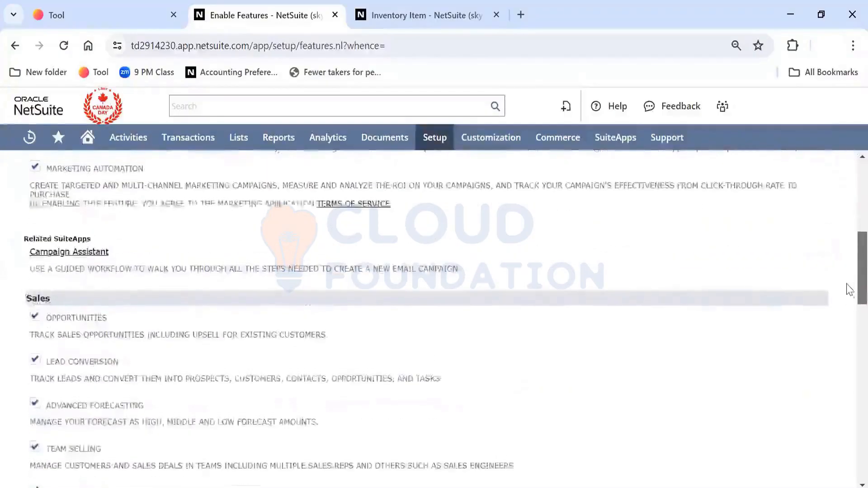
pyautogui.scroll(-2, 848, 298)
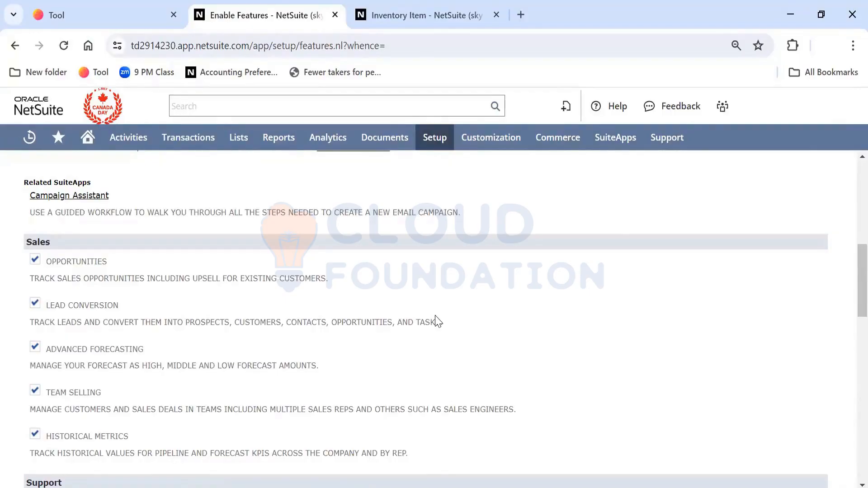
# - Start a new marketing online client form in a separate browser tab, using the Default Form Template
pyautogui.moveTo(441, 146)
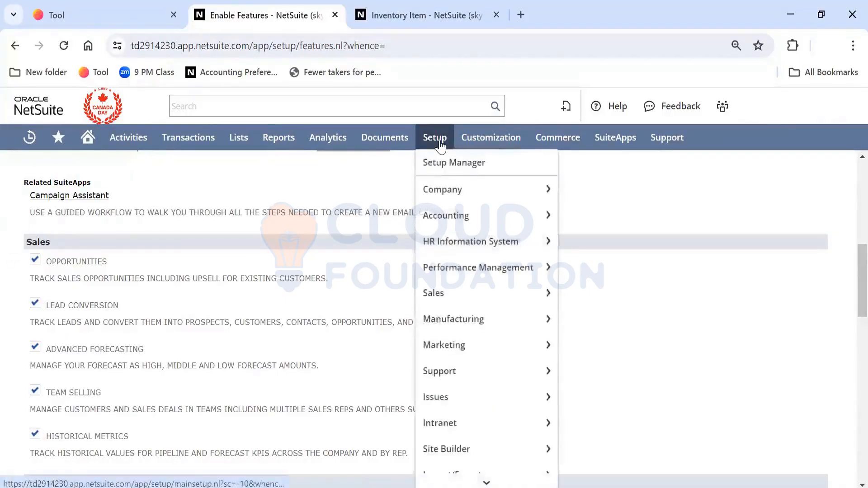
pyautogui.moveTo(542, 342)
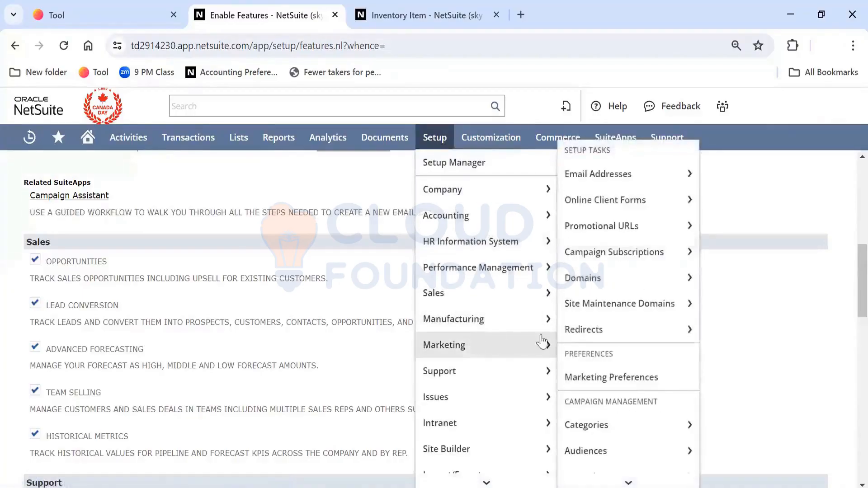
pyautogui.moveTo(589, 335)
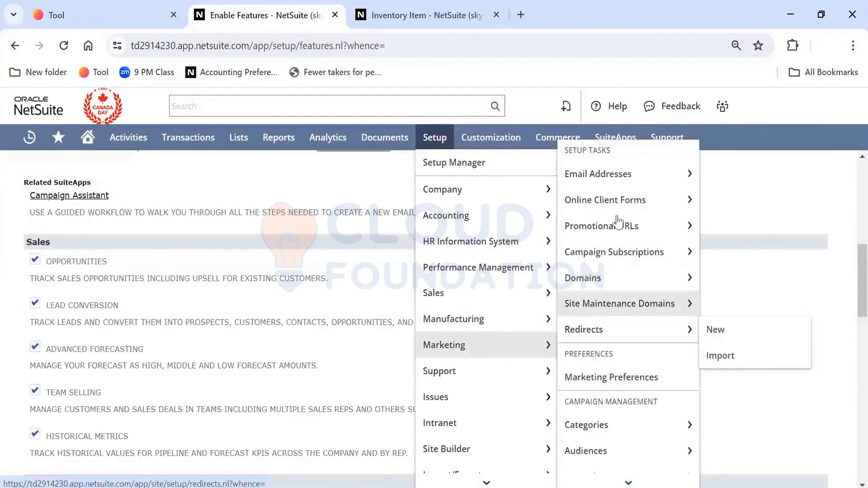
pyautogui.moveTo(682, 200)
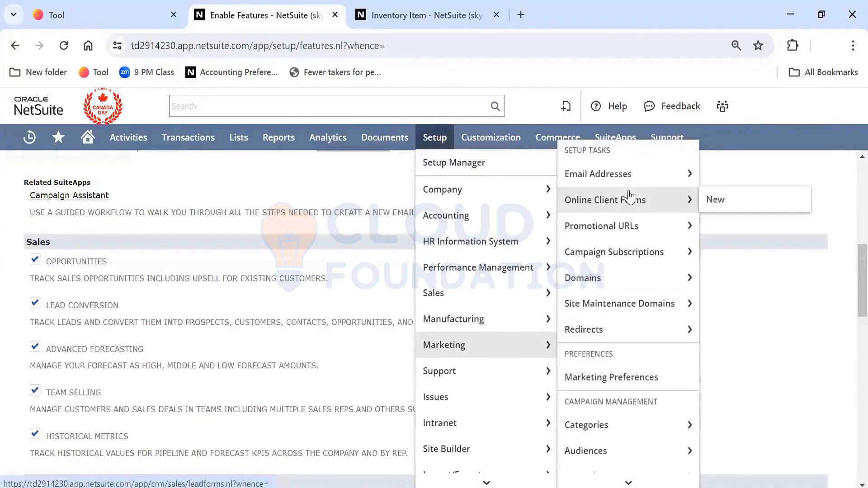
pyautogui.rightClick(714, 199)
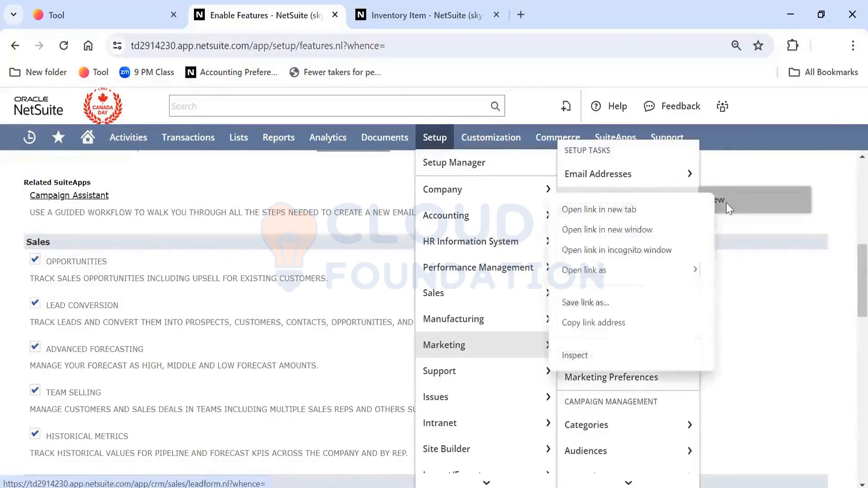
pyautogui.click(644, 212)
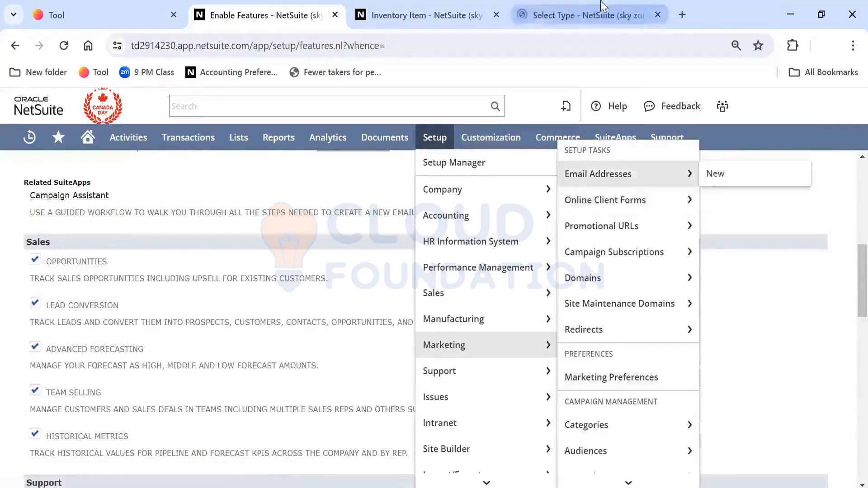
pyautogui.click(604, 8)
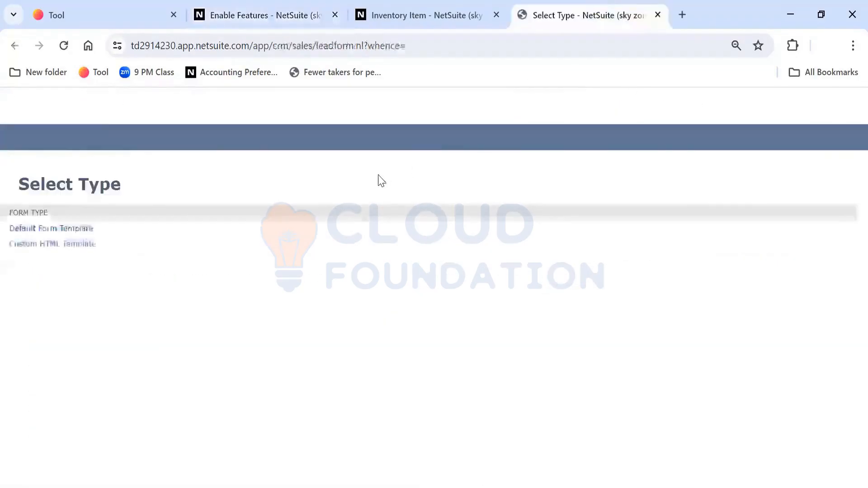
pyautogui.click(75, 234)
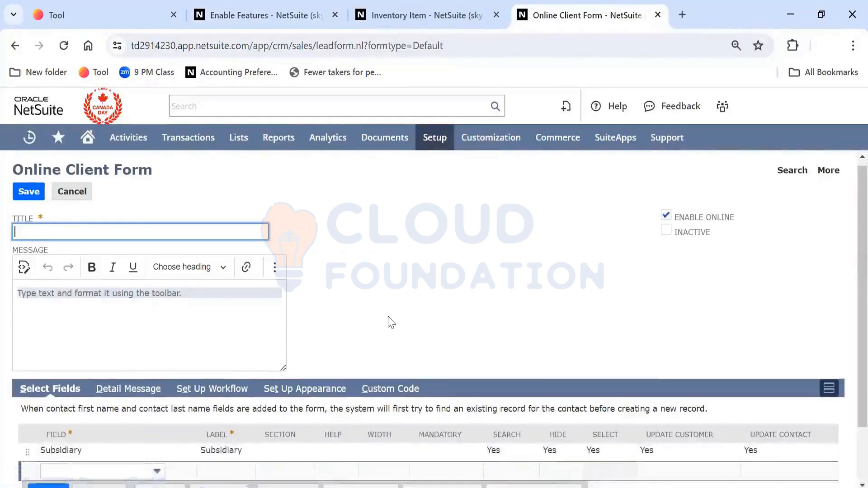
# - Browse the fields that can be added to the new online client form, such as Company Name, Country, Email and First Name
pyautogui.scroll(-2, 392, 322)
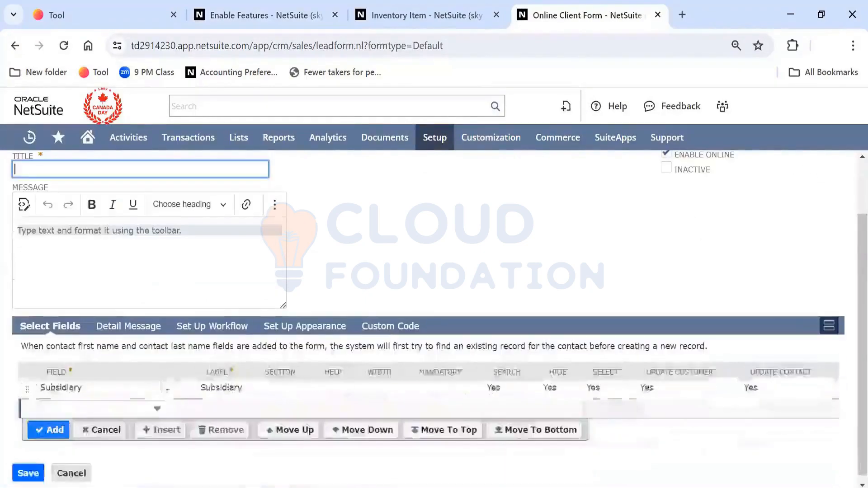
pyautogui.click(121, 414)
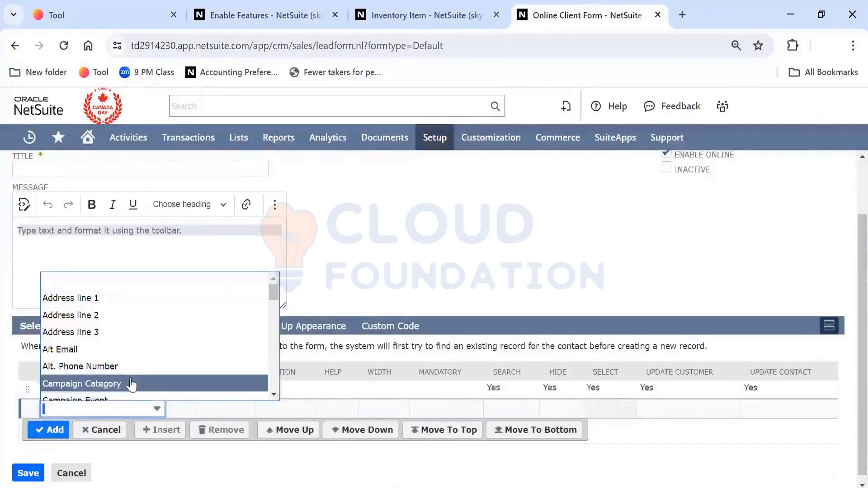
pyautogui.scroll(-2, 129, 383)
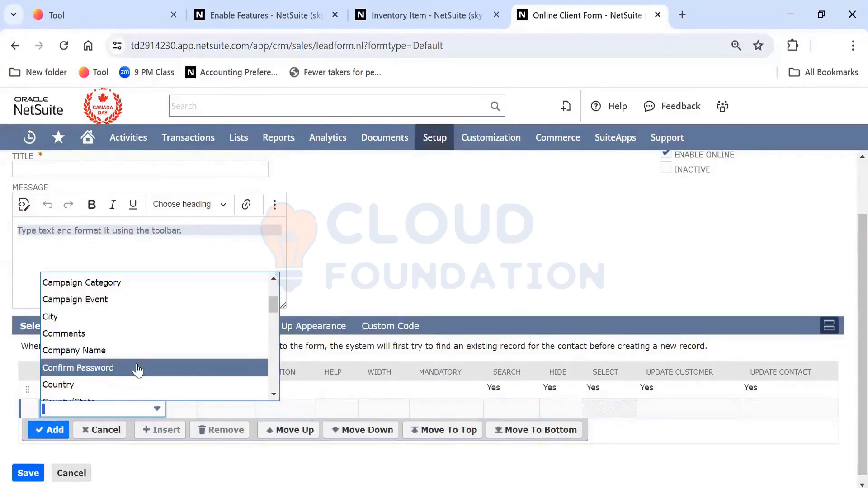
pyautogui.scroll(-3, 138, 370)
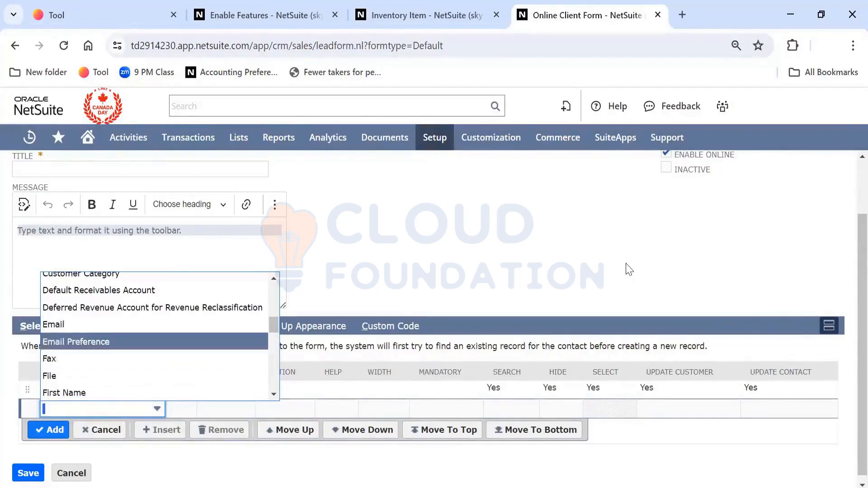
pyautogui.scroll(2, 848, 183)
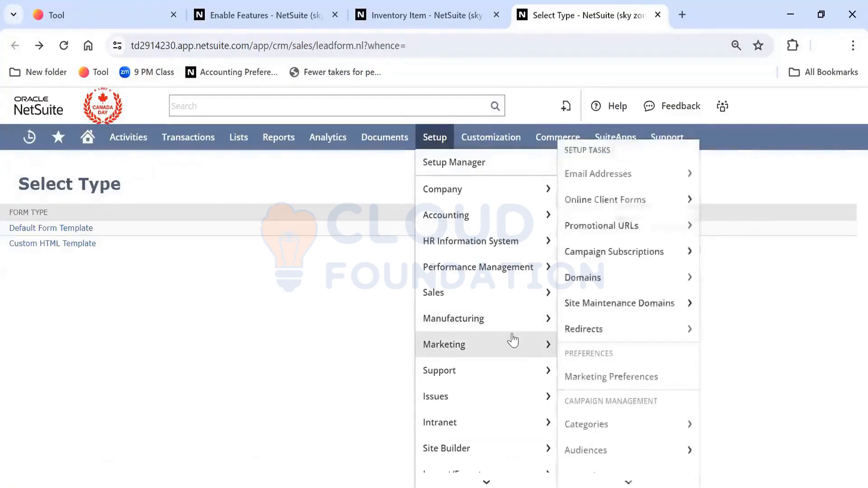
# - Go to the list of existing online client forms and view the lead generation form
pyautogui.moveTo(515, 321)
pyautogui.moveTo(533, 344)
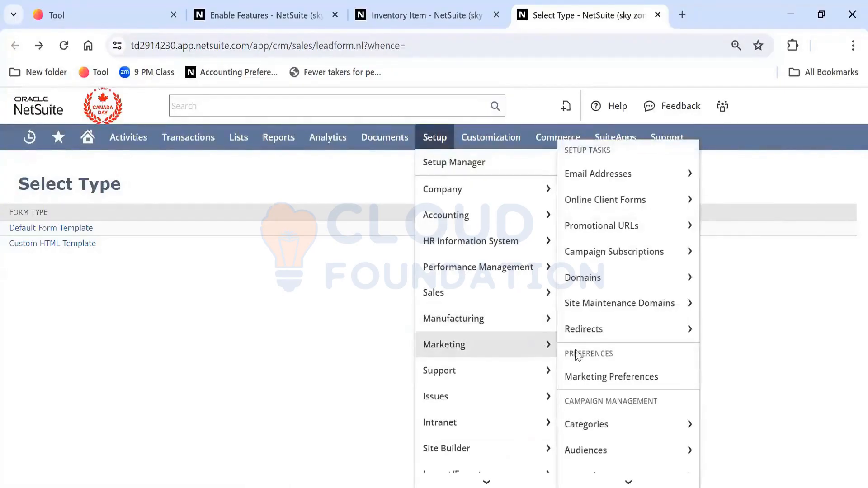
pyautogui.click(633, 203)
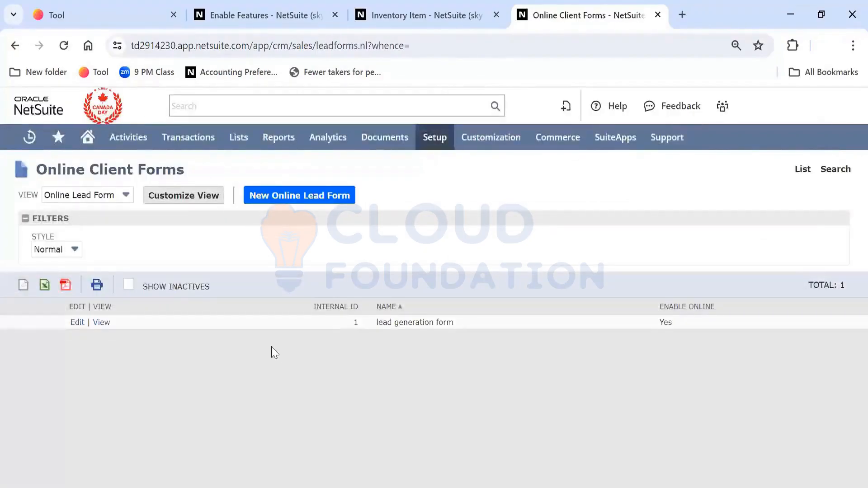
pyautogui.click(104, 323)
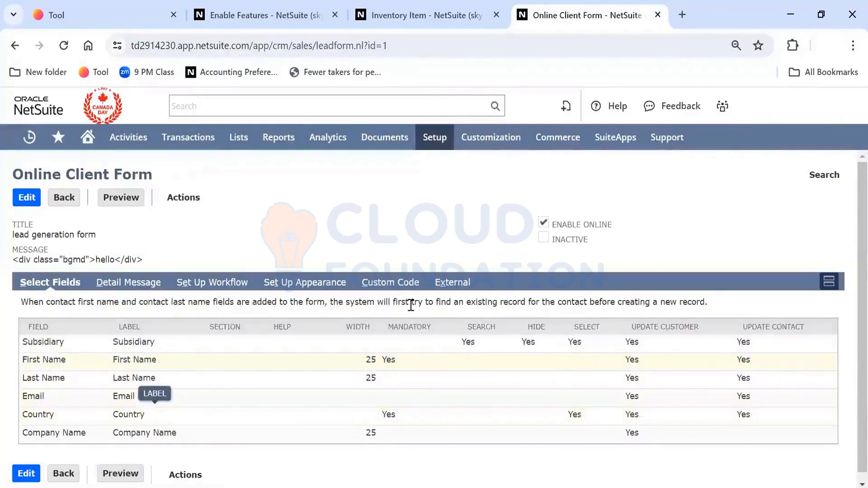
# - Open the lead generation form's publishable URL in a separate browser tab and go through its Last Name, Email and Company Name fields
pyautogui.click(449, 285)
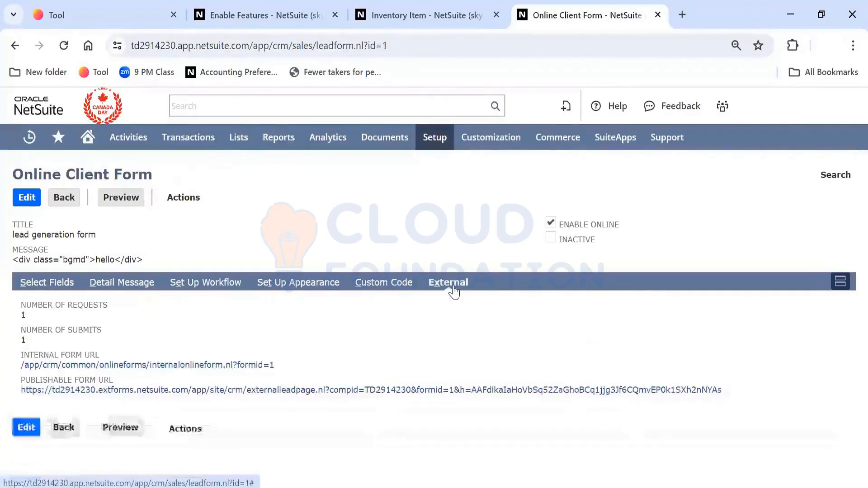
pyautogui.rightClick(215, 394)
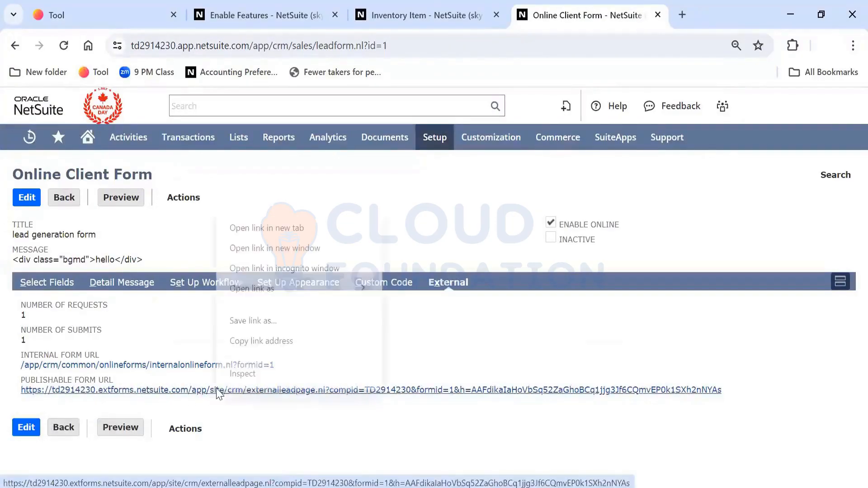
pyautogui.click(266, 228)
pyautogui.click(642, 16)
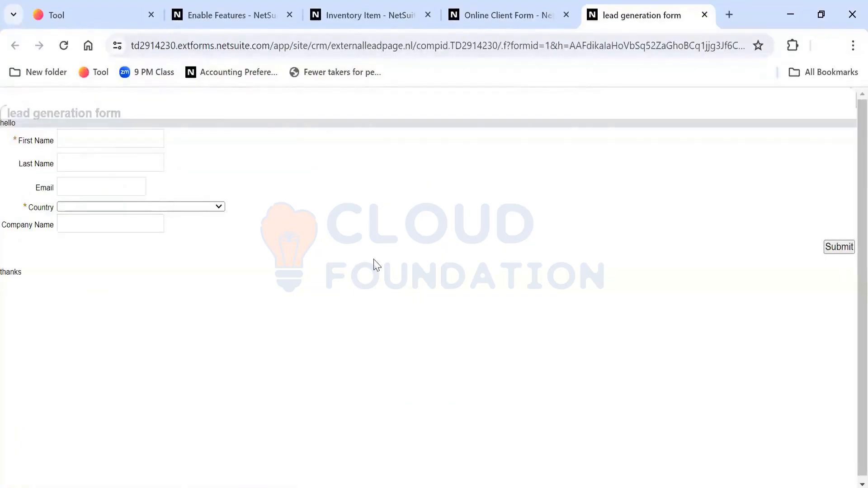
pyautogui.click(111, 163)
pyautogui.click(101, 187)
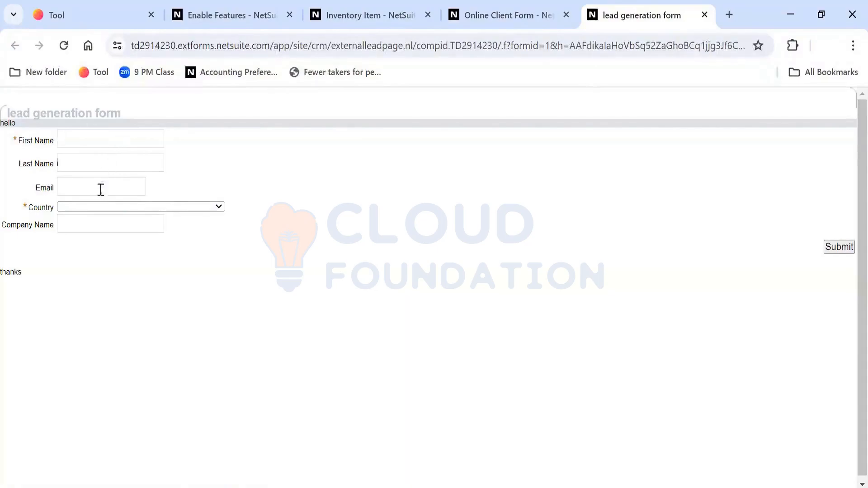
pyautogui.click(109, 223)
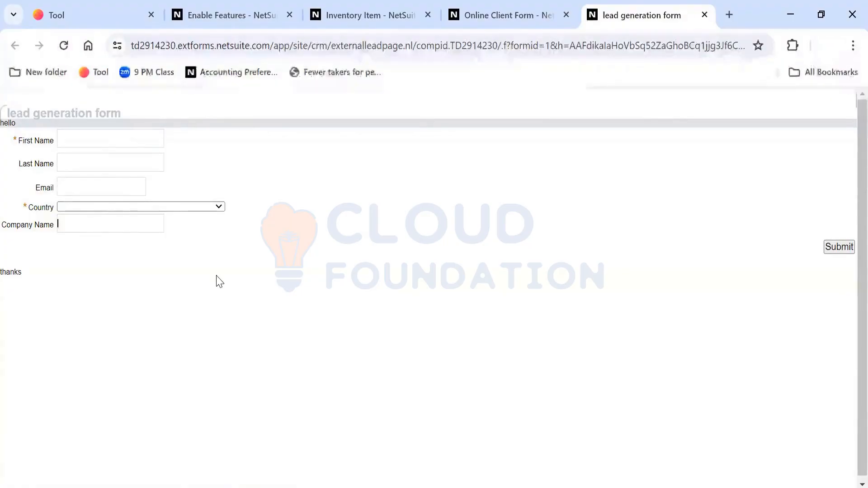
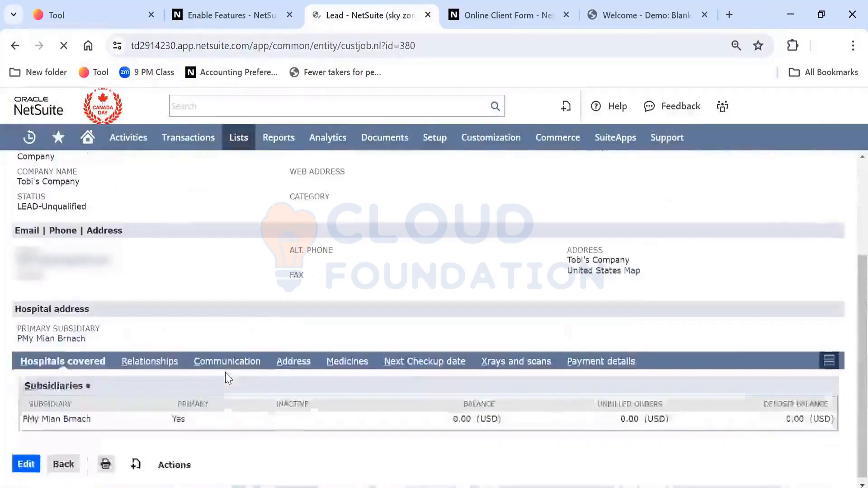
# - Review the company's unqualified lead record, including its contact details and primary subsidiary
pyautogui.scroll(1, 228, 378)
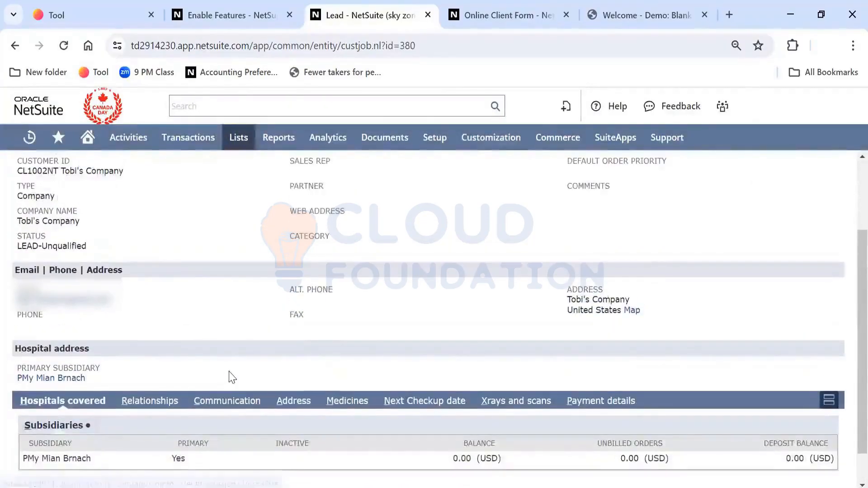
pyautogui.click(594, 190)
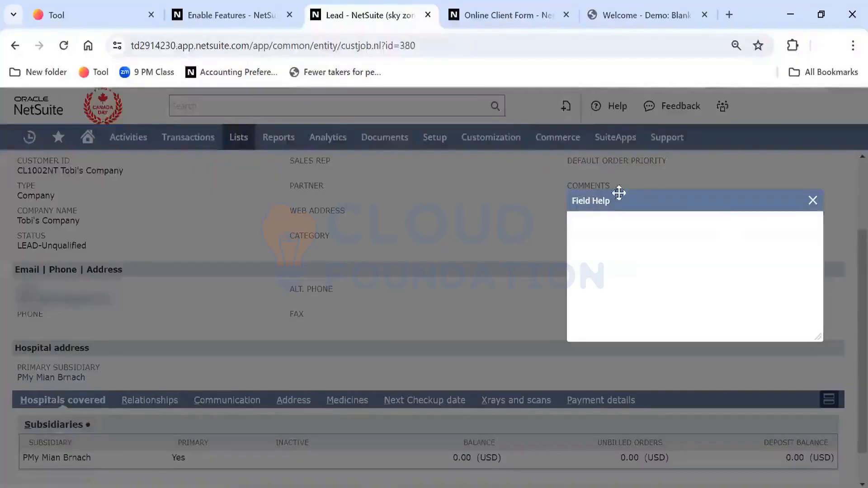
pyautogui.click(812, 200)
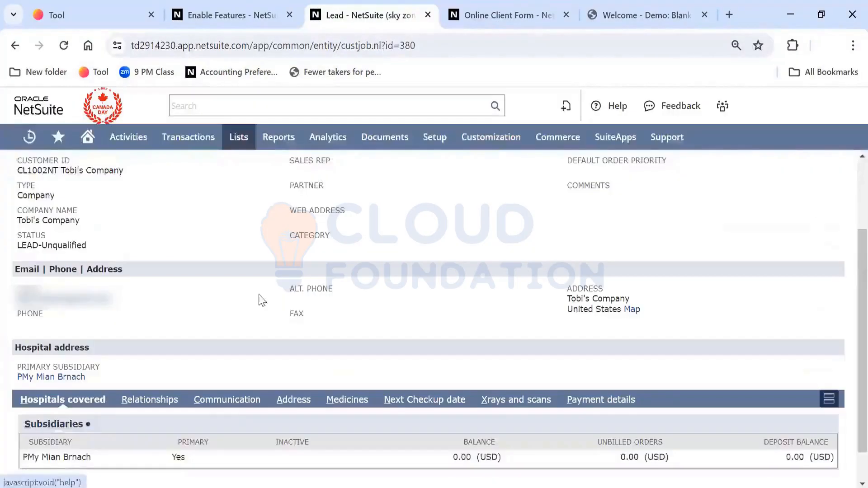
pyautogui.scroll(1, 259, 300)
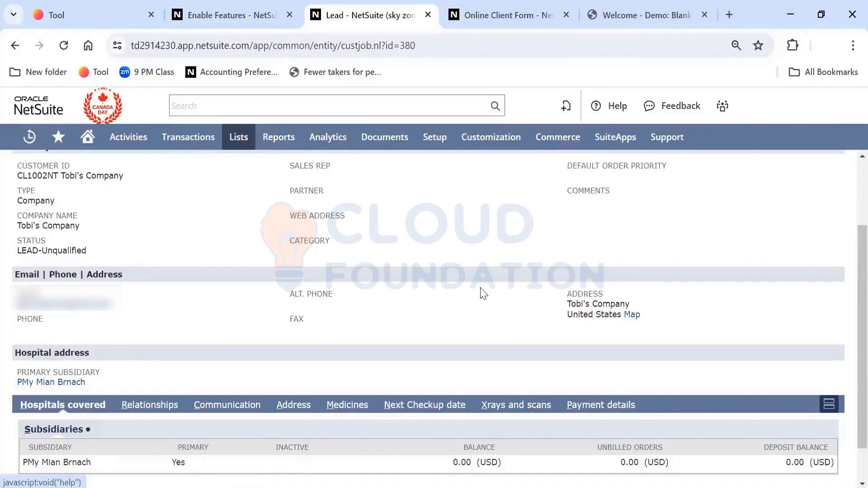
# - Return to the Enable Features page and close the browser tabs of the lead record, the online client form and the published demo form
pyautogui.click(225, 14)
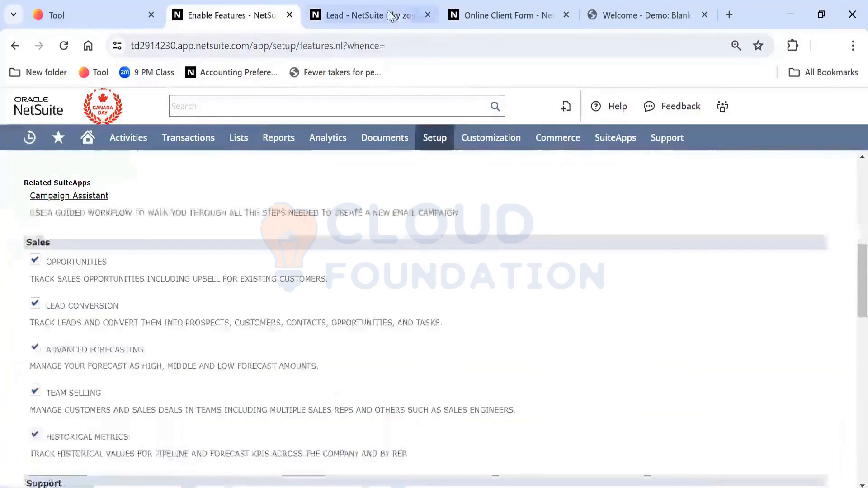
pyautogui.click(428, 14)
pyautogui.click(427, 15)
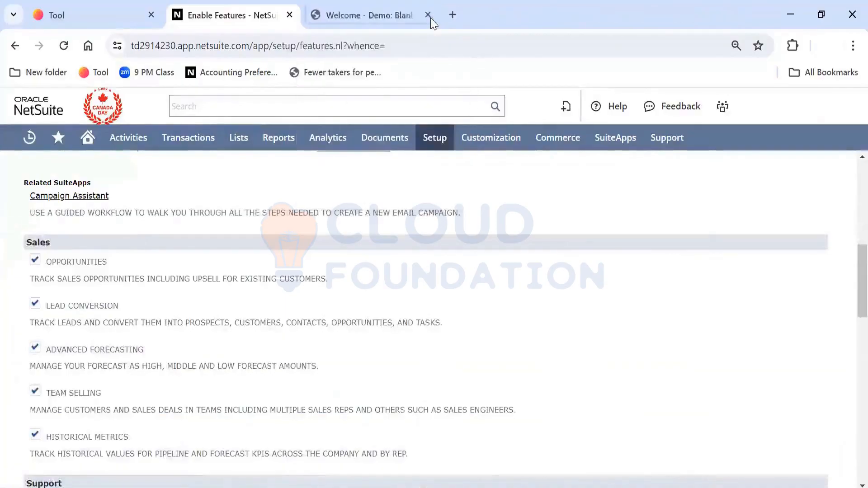
pyautogui.click(427, 15)
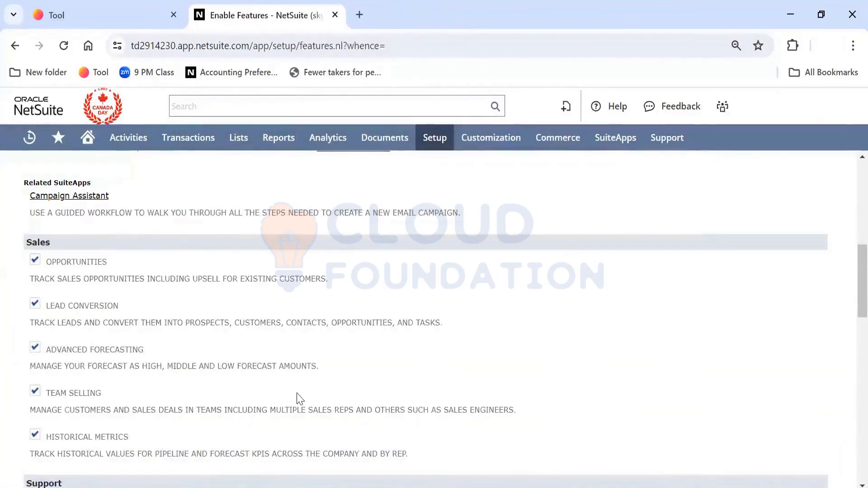
# - Review the CRM Support features and browse the support setup options, including case statuses, case rules and case territories
pyautogui.scroll(-4, 299, 397)
pyautogui.scroll(-2, 299, 397)
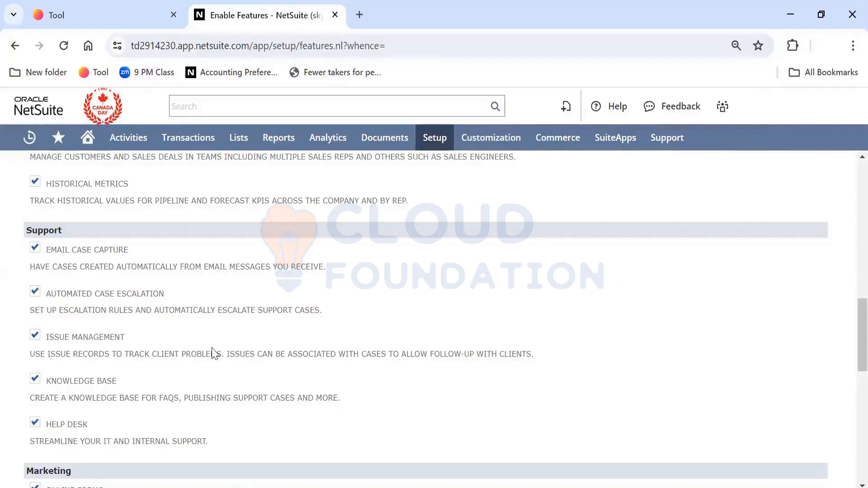
pyautogui.moveTo(441, 144)
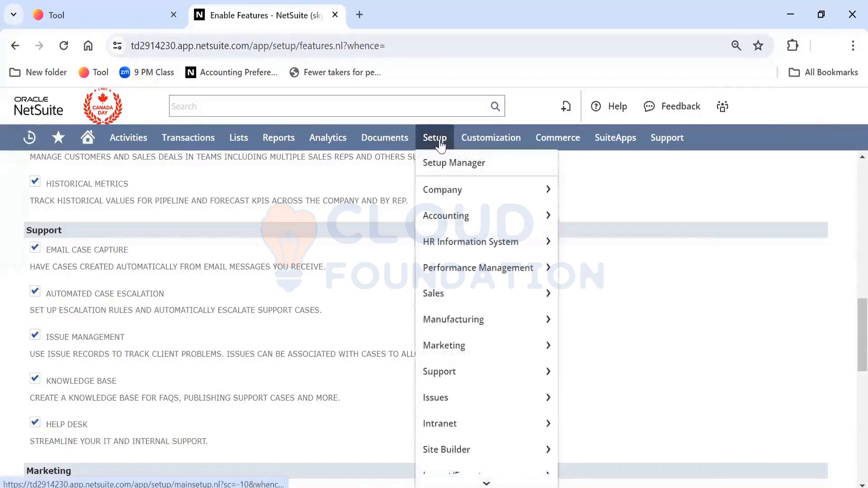
pyautogui.moveTo(473, 371)
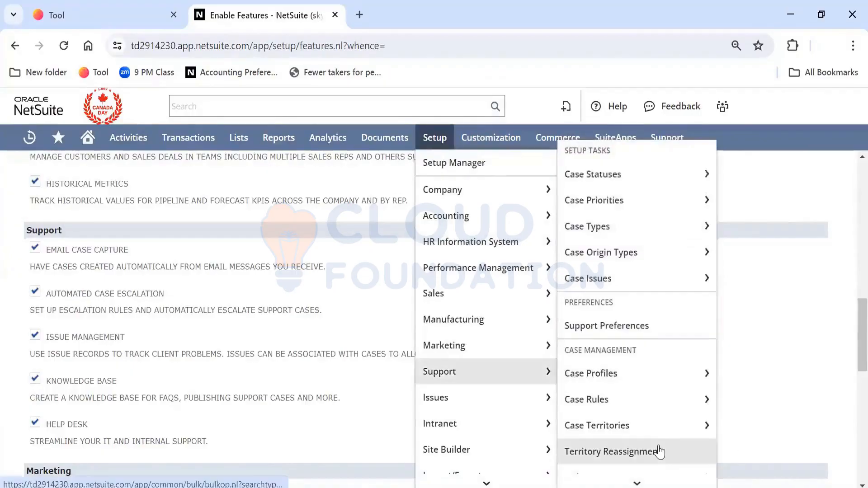
pyautogui.scroll(-2, 660, 451)
pyautogui.moveTo(643, 385)
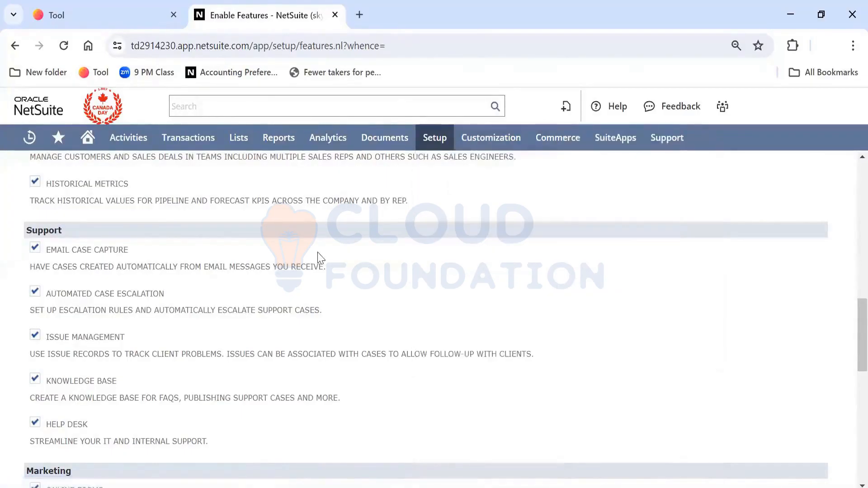
# - Browse the support record lists to find where cases are created and searched
pyautogui.moveTo(236, 152)
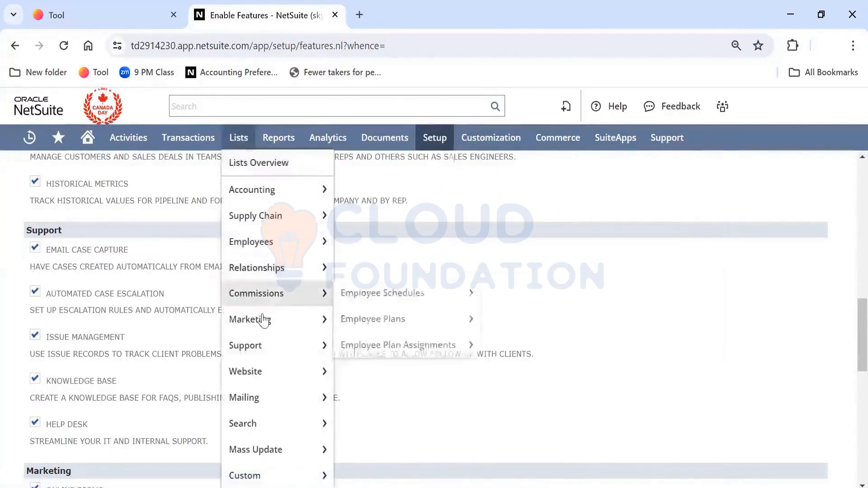
pyautogui.moveTo(267, 345)
pyautogui.moveTo(387, 359)
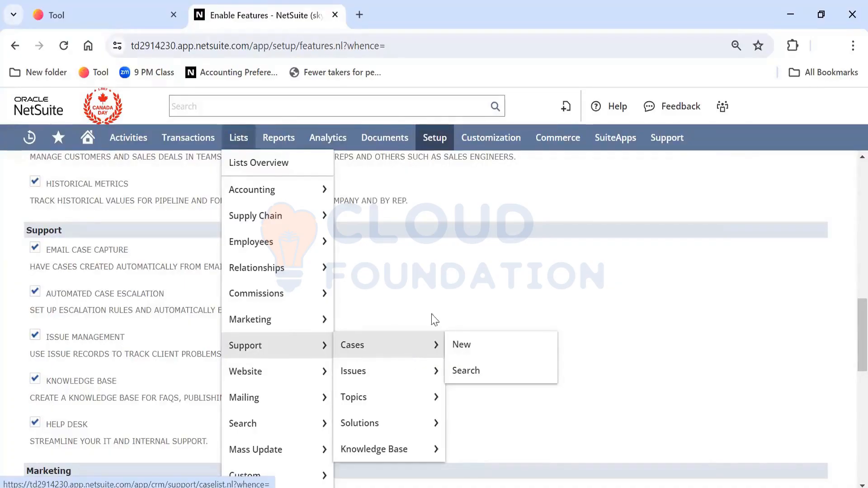
# - Review the CRM Marketing features and browse the marketing record lists, such as Marketing Templates and Marketing Campaigns
pyautogui.scroll(-4, 448, 309)
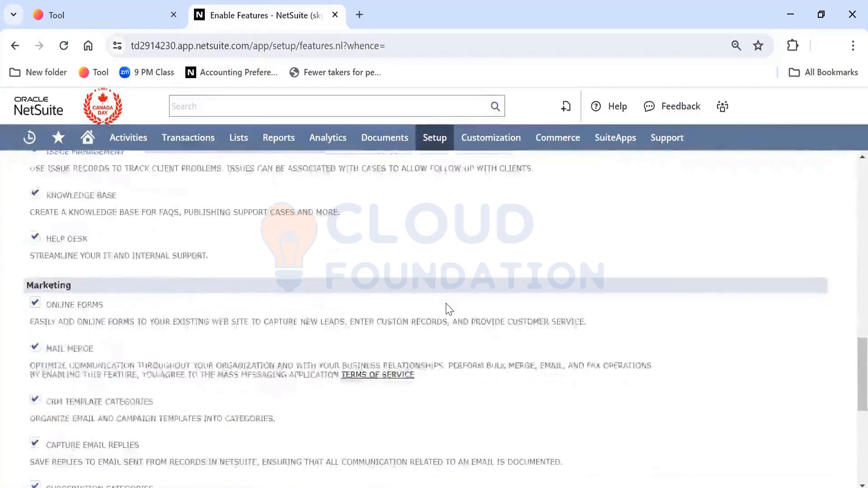
pyautogui.scroll(-1, 449, 310)
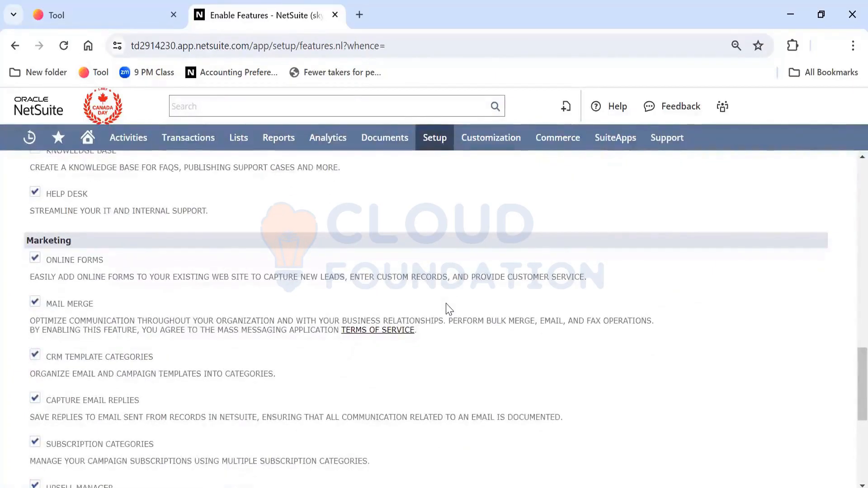
pyautogui.scroll(-1, 448, 310)
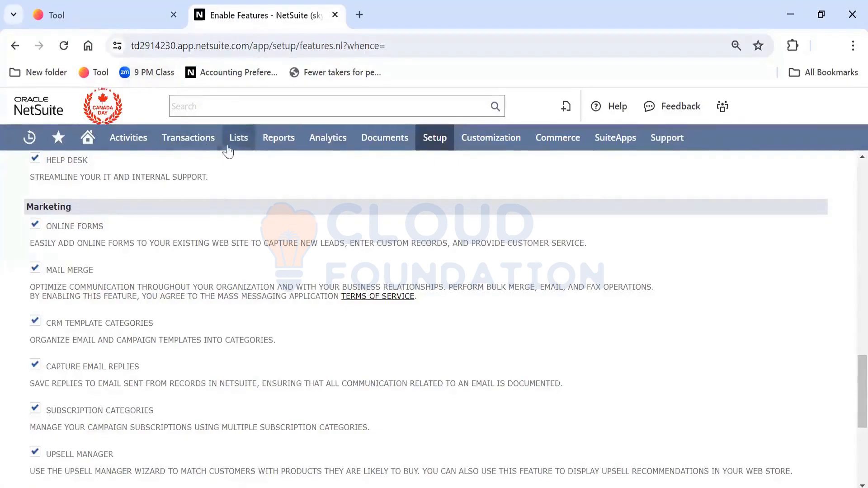
pyautogui.moveTo(231, 142)
pyautogui.moveTo(277, 311)
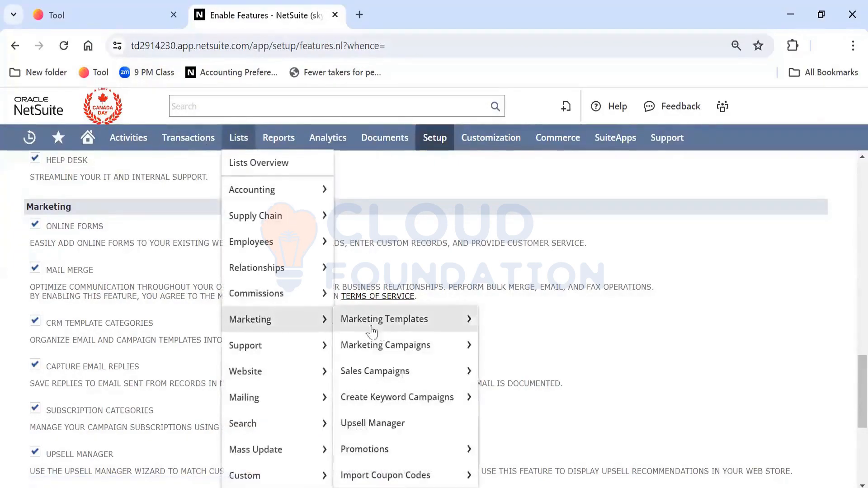
pyautogui.moveTo(391, 355)
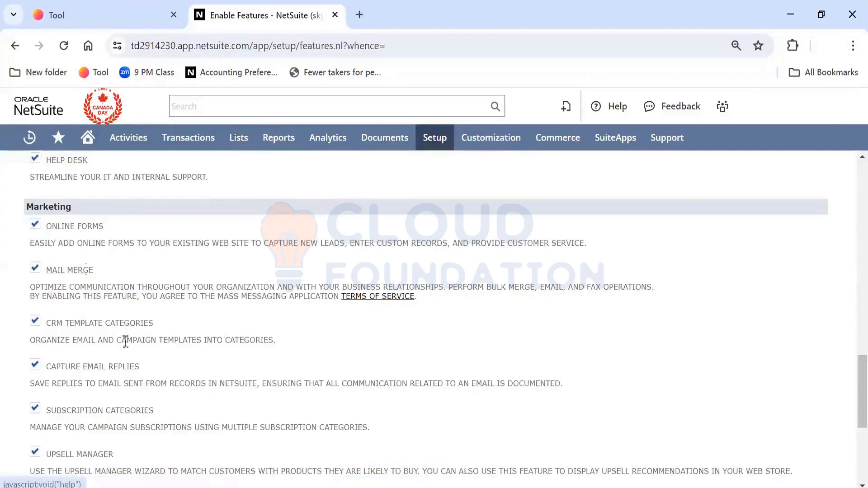
# - Go through the remaining Marketing features, such as Capture Email Replies and Sales Campaigns, down to the Partners features
pyautogui.scroll(-3, 136, 356)
pyautogui.scroll(-3, 136, 355)
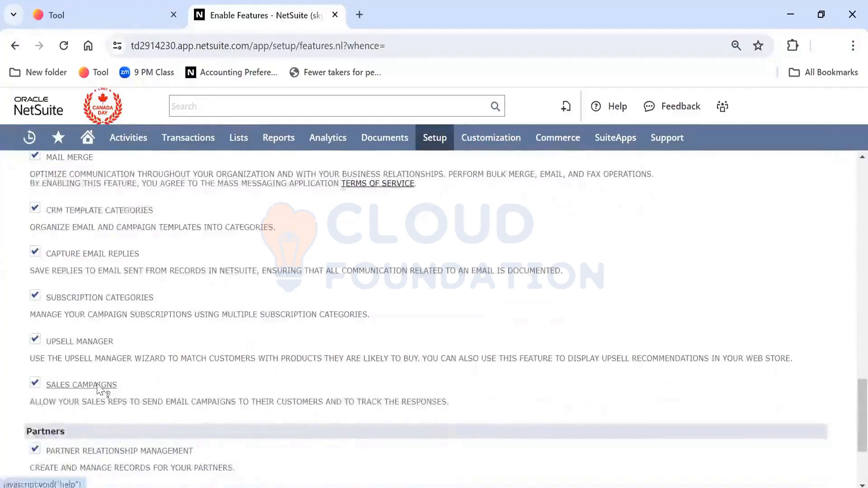
pyautogui.scroll(1, 203, 368)
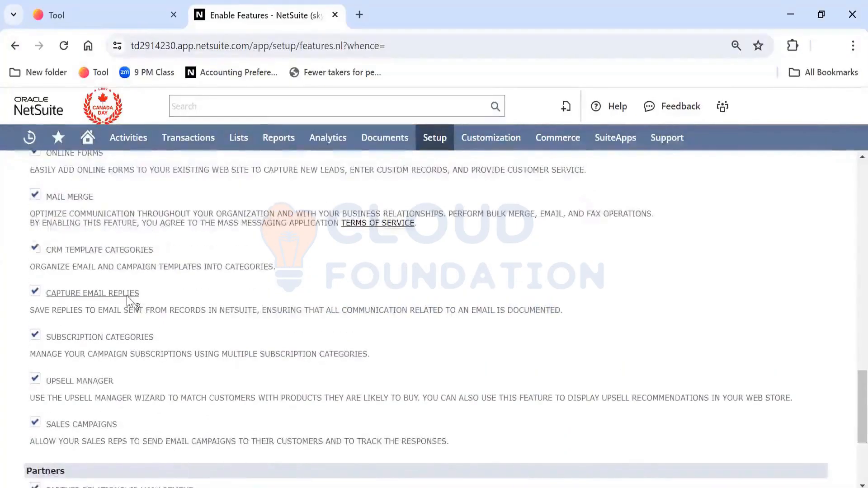
pyautogui.scroll(2, 195, 348)
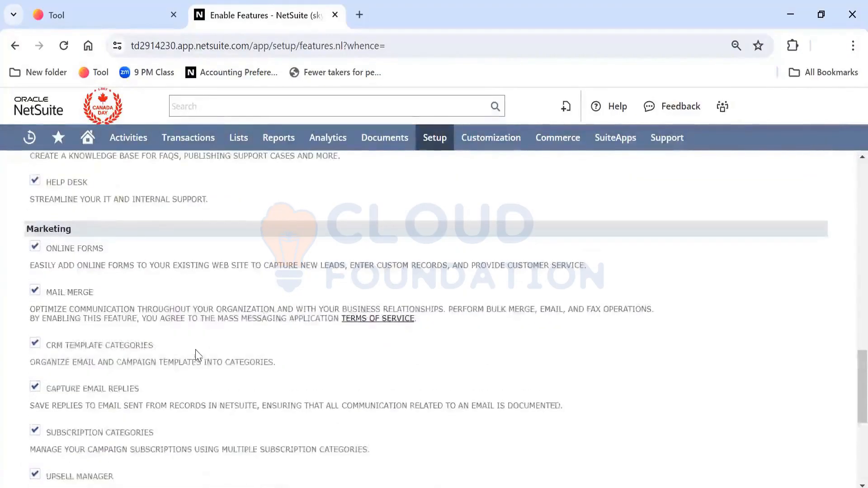
pyautogui.scroll(-1, 195, 356)
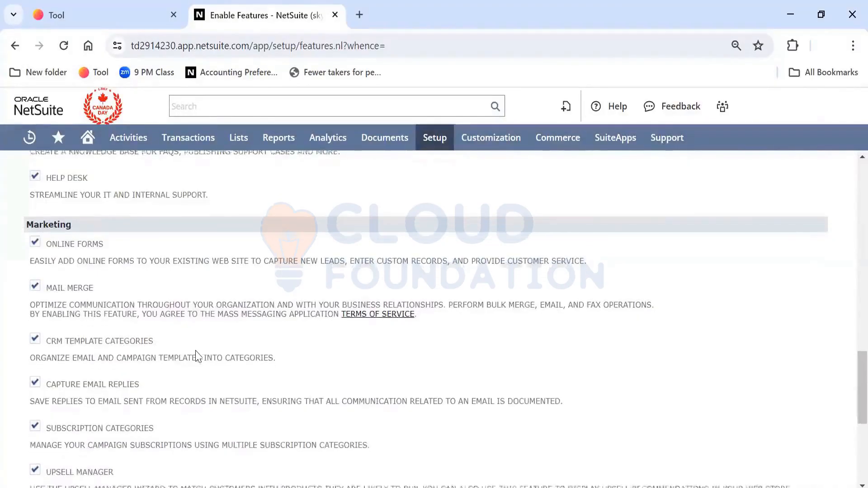
pyautogui.scroll(-5, 195, 356)
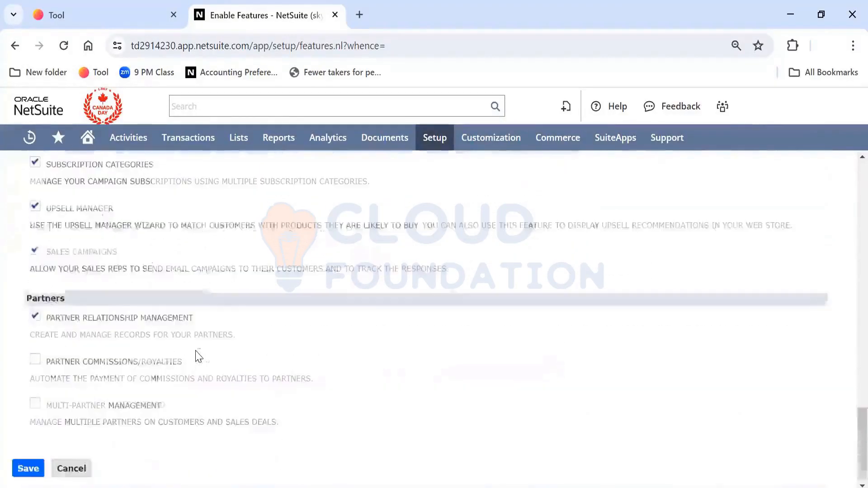
# - Show the Analytics features on the Enable Features page
pyautogui.scroll(10, 328, 344)
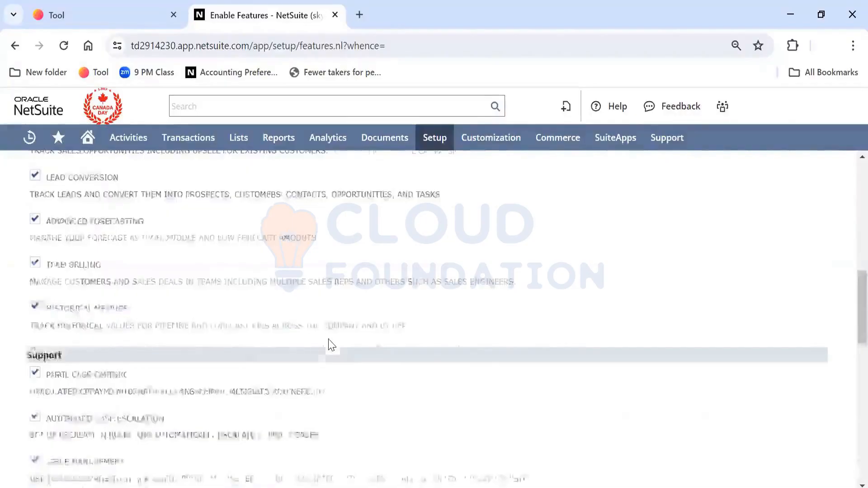
pyautogui.scroll(5, 329, 344)
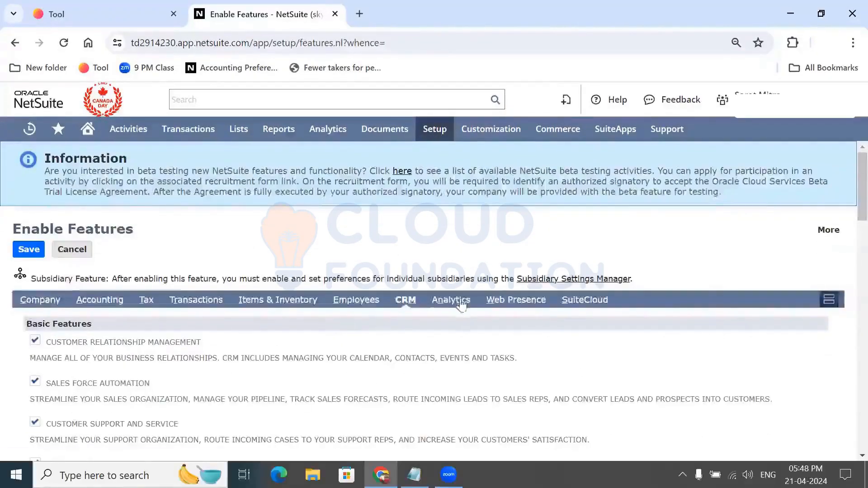
pyautogui.click(464, 307)
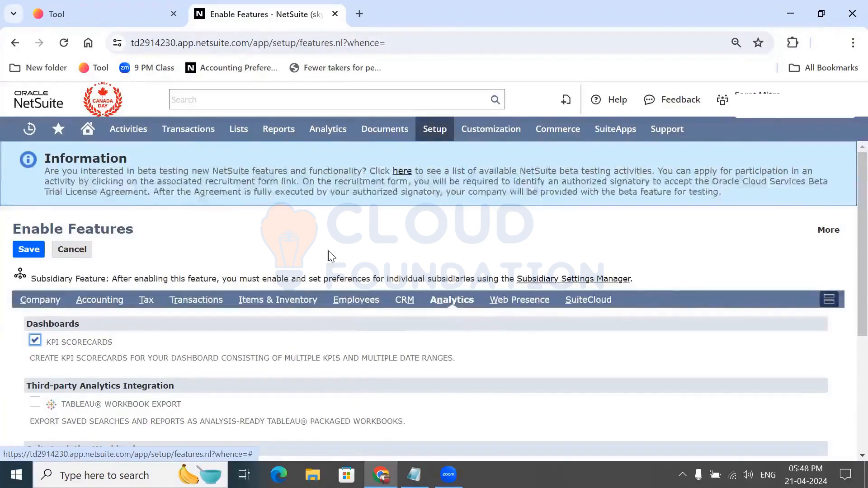
# - Open the Reports page in a separate browser tab and collapse its Banking/Budgeting and Financial report groups
pyautogui.moveTo(288, 143)
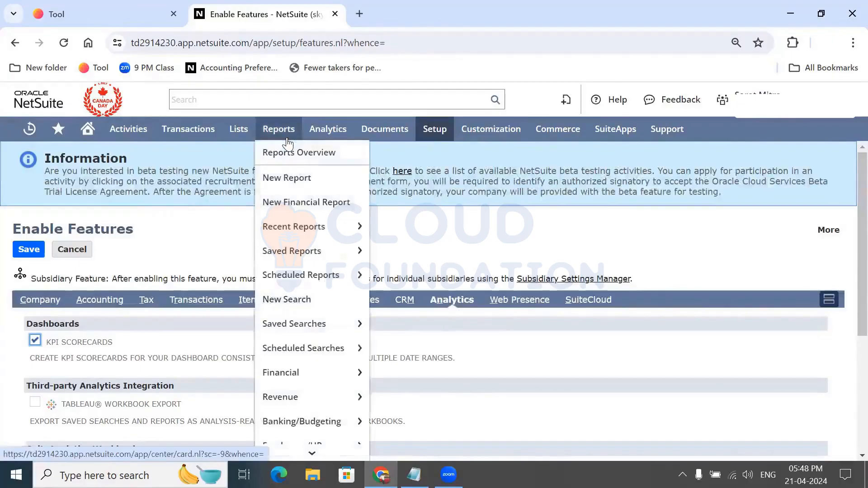
pyautogui.rightClick(289, 129)
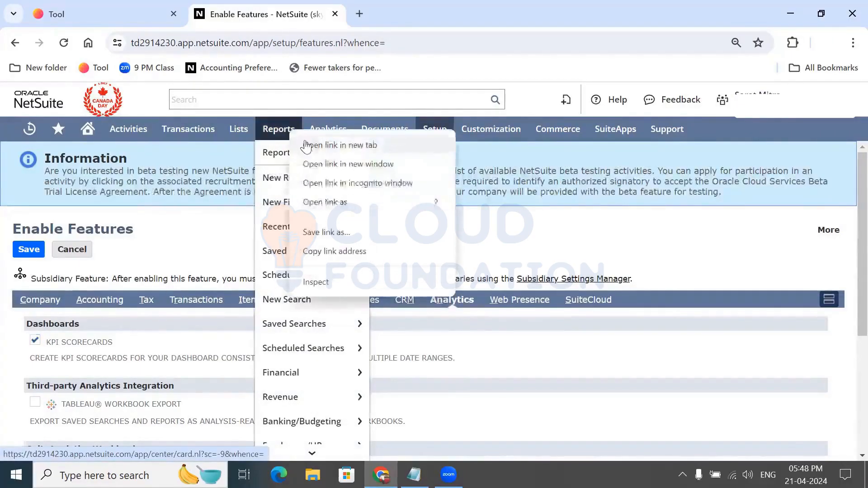
pyautogui.click(307, 146)
pyautogui.click(441, 22)
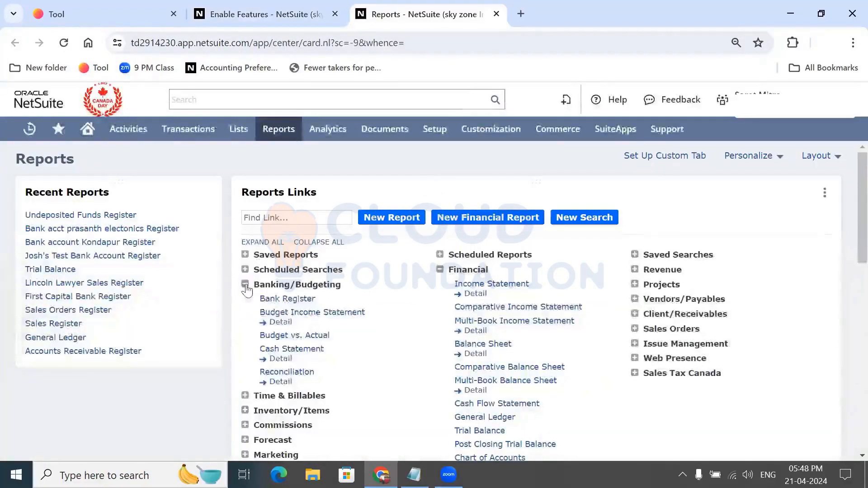
pyautogui.click(246, 285)
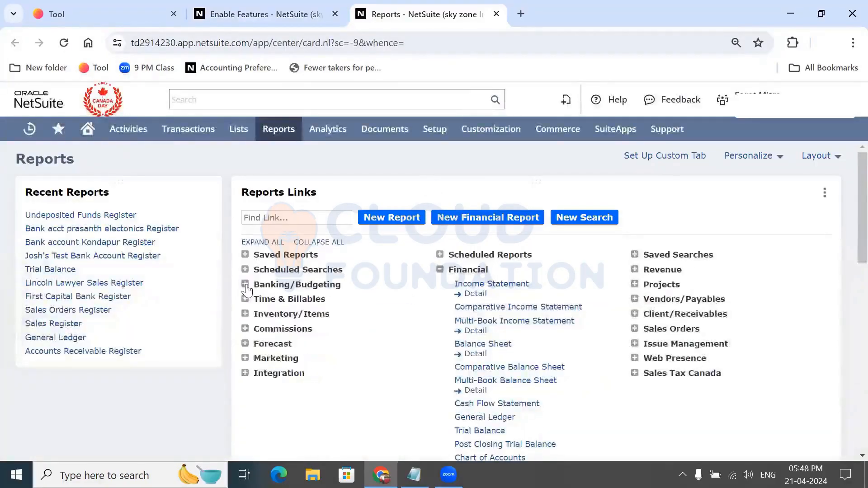
pyautogui.click(440, 269)
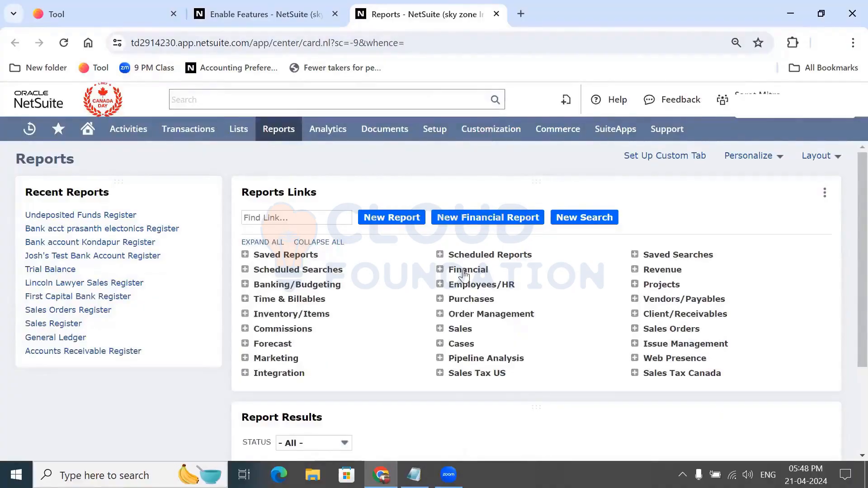
# - Expand the Financial report group, go through its standard reports such as Income Statement and Trial Balance, and collapse it again
pyautogui.click(440, 270)
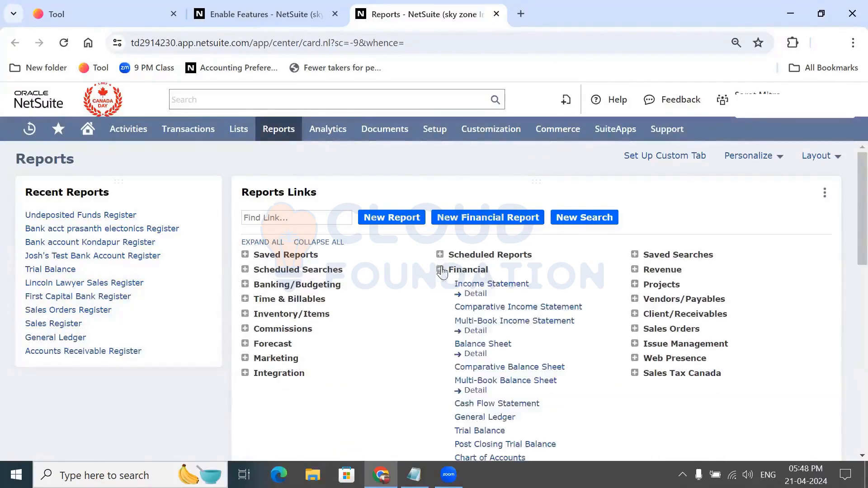
pyautogui.scroll(-2, 537, 380)
pyautogui.scroll(-5, 535, 381)
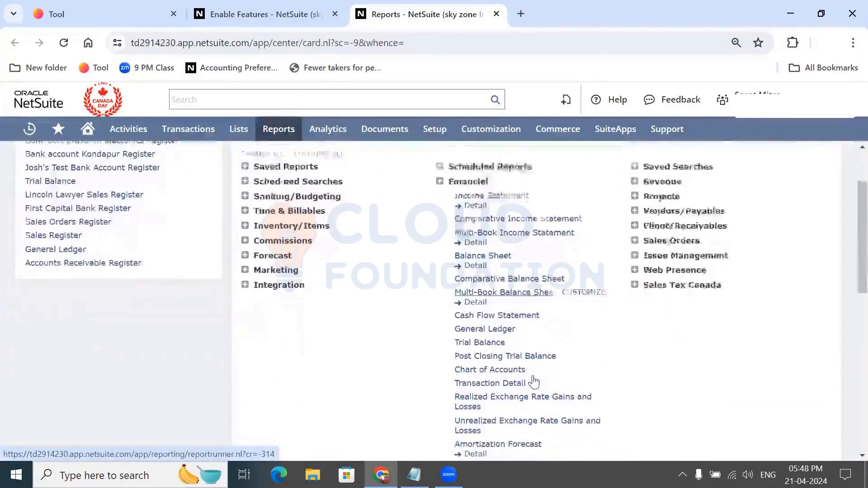
pyautogui.scroll(7, 534, 381)
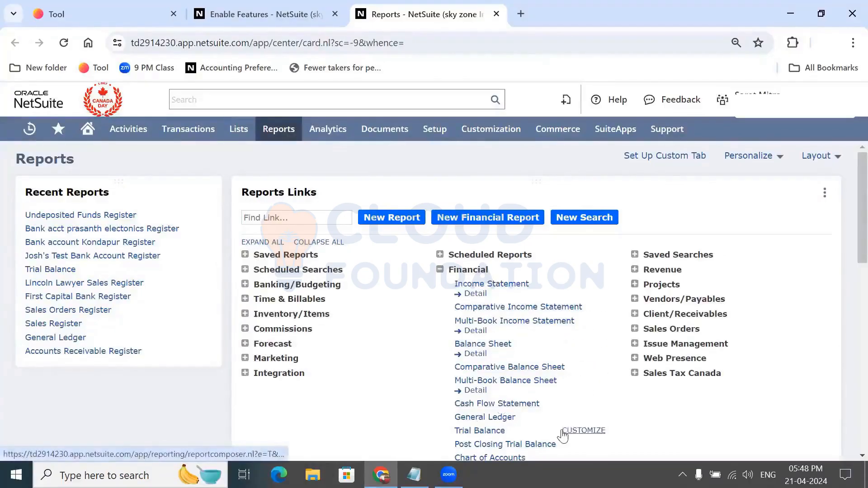
pyautogui.scroll(-1, 561, 430)
pyautogui.scroll(-1, 563, 434)
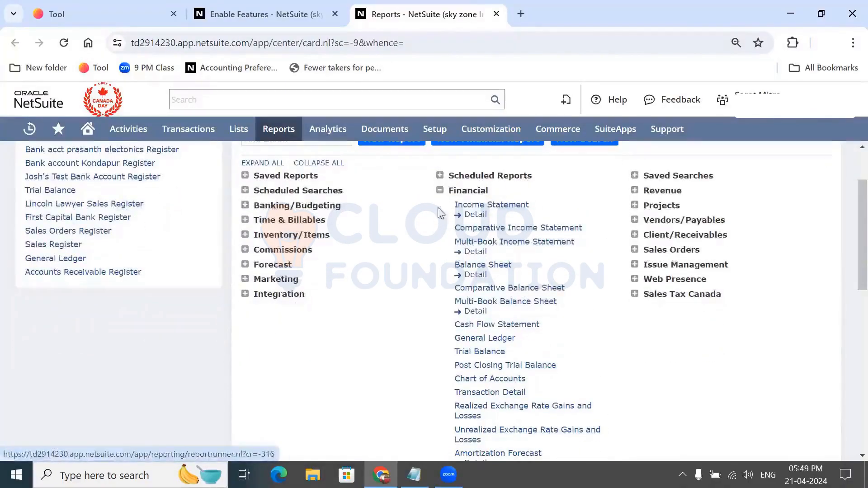
pyautogui.click(438, 192)
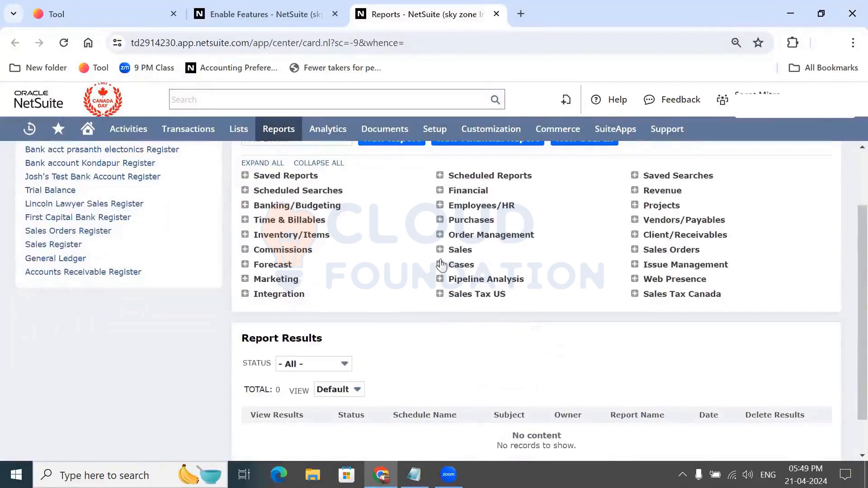
# - Open the Analytics page in a separate browser tab and dismiss its SuiteAnalytics learning pop-up
pyautogui.scroll(1, 407, 327)
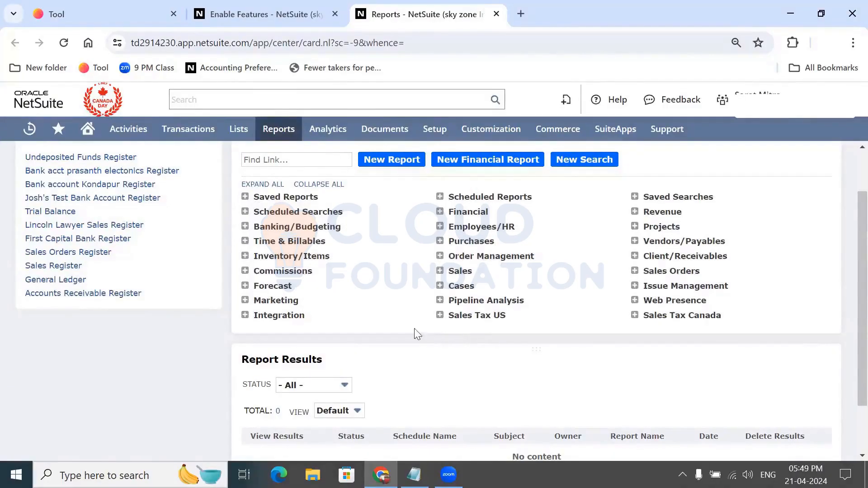
pyautogui.rightClick(337, 134)
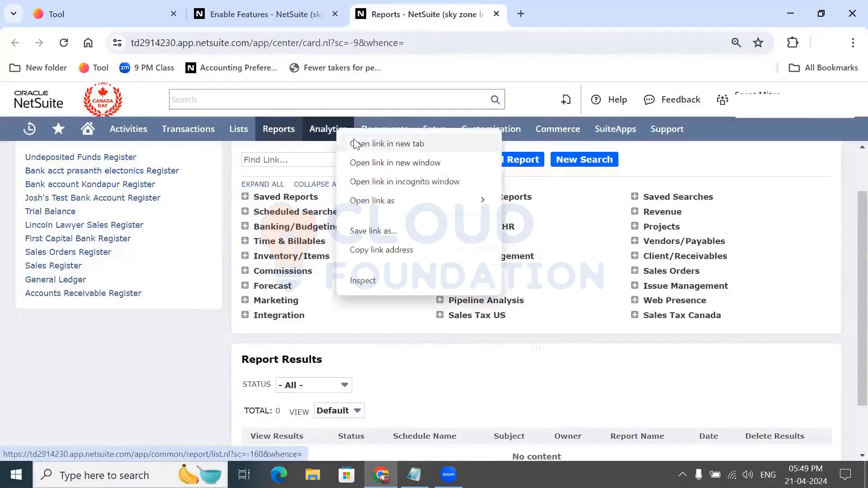
pyautogui.click(355, 144)
pyautogui.click(579, 23)
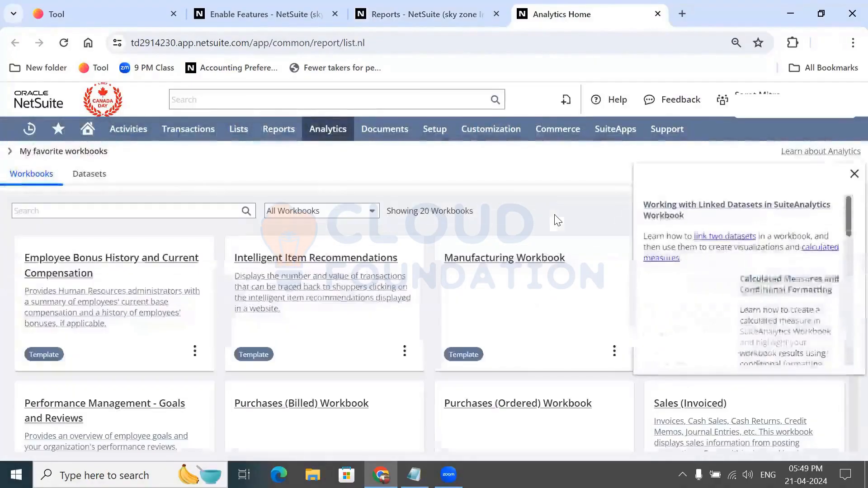
pyautogui.click(854, 174)
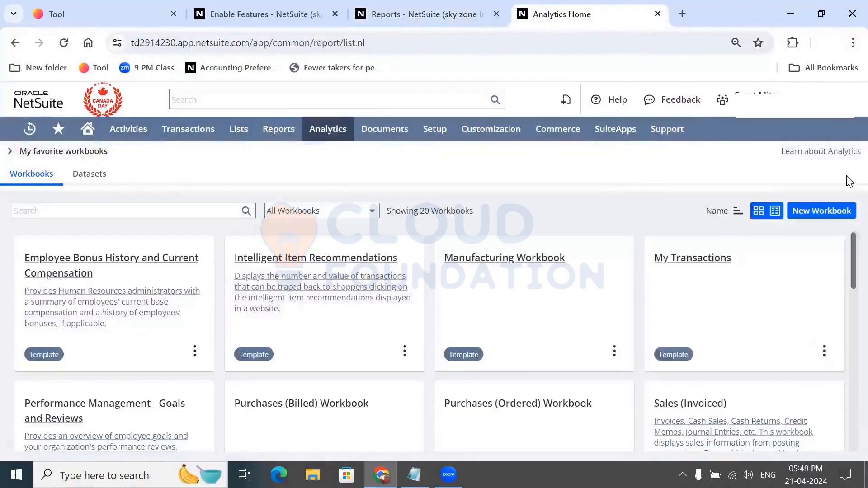
# - Show the Analytics datasets and go through the list, from Employee Bonus History to System Notes v2
pyautogui.click(93, 174)
pyautogui.scroll(-2, 239, 357)
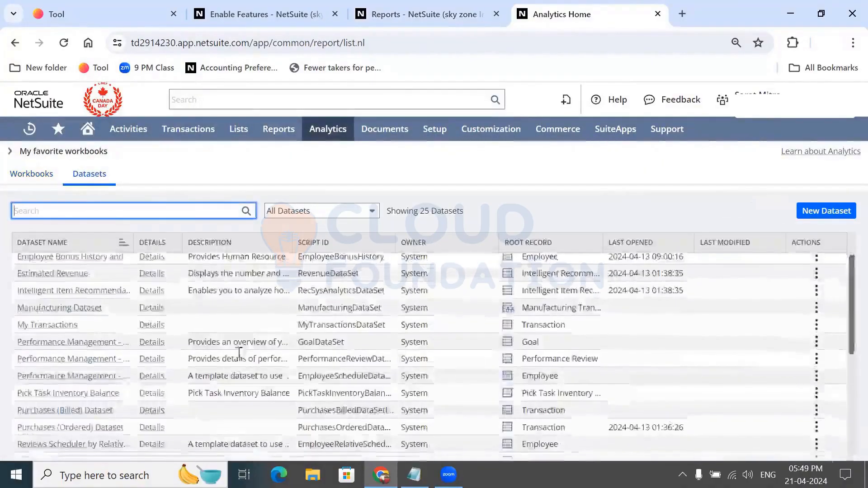
pyautogui.scroll(-2, 239, 357)
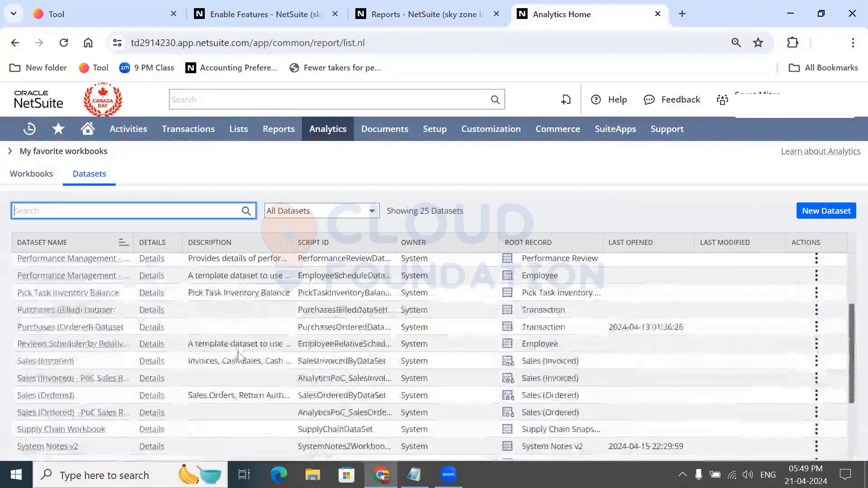
pyautogui.scroll(3, 238, 357)
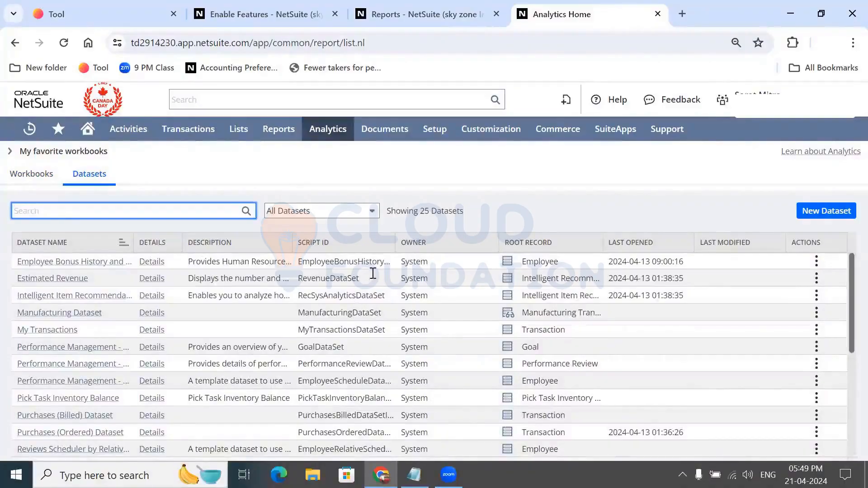
# - Start a new dataset and look through the available root record types, such as Account, Accounting Book and Budget
pyautogui.click(829, 220)
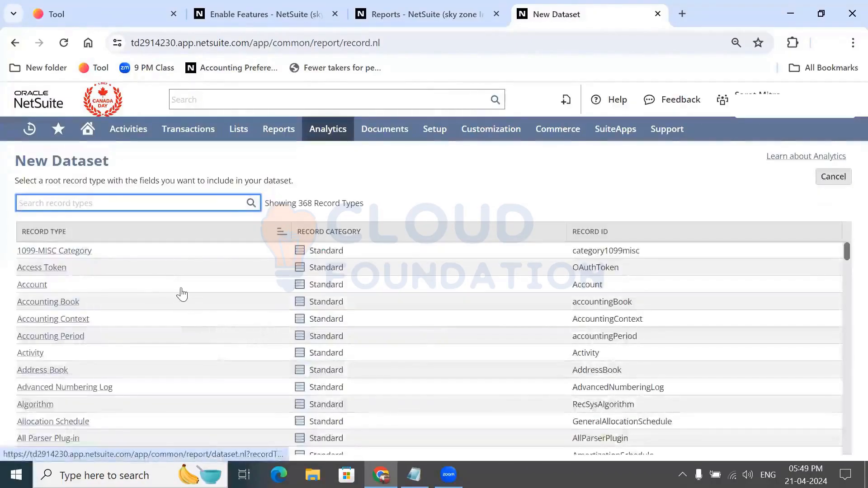
pyautogui.scroll(-1, 181, 291)
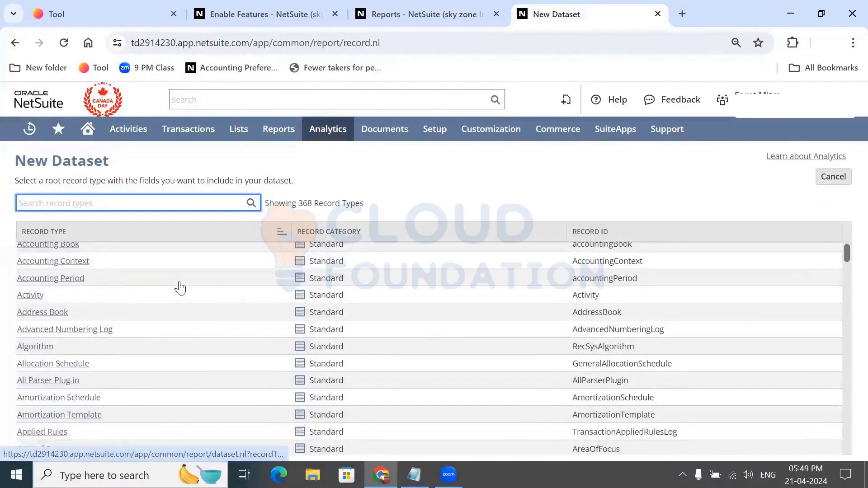
pyautogui.scroll(1, 86, 330)
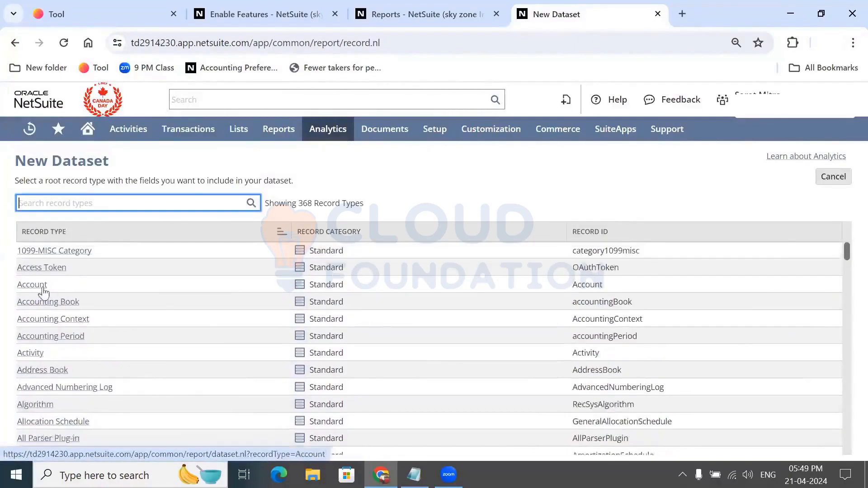
pyautogui.scroll(-2, 120, 347)
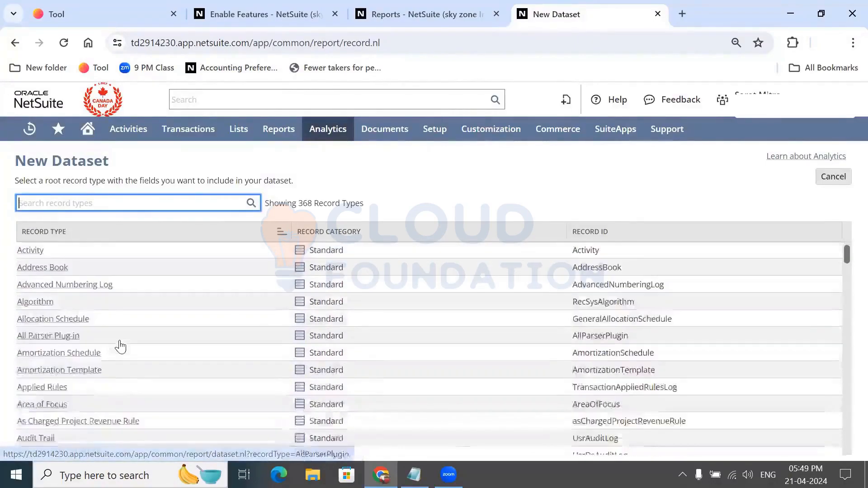
pyautogui.scroll(-9, 119, 347)
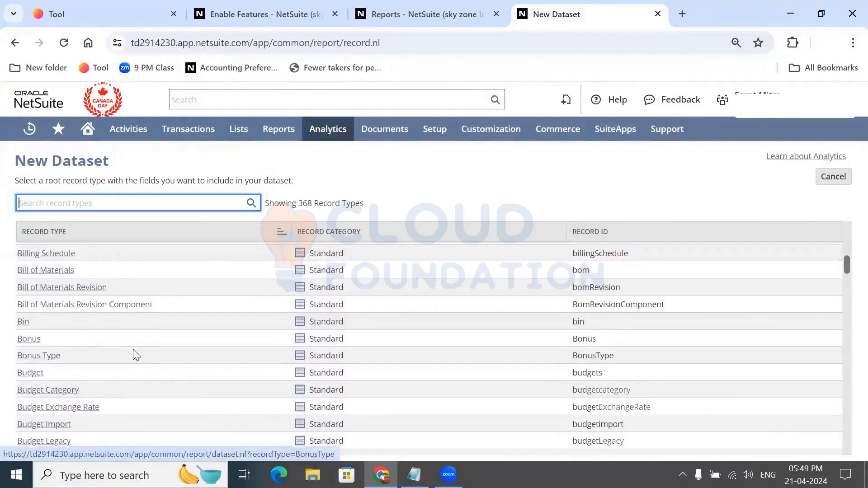
pyautogui.scroll(10, 133, 356)
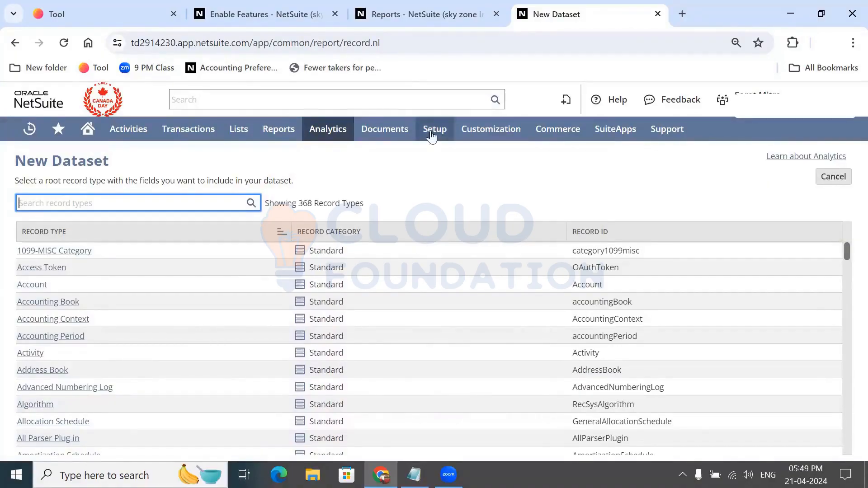
# - Return to the Enable Features page and go through the SuiteCloud features, from SuiteBuilder to the SuiteGL options
pyautogui.click(276, 21)
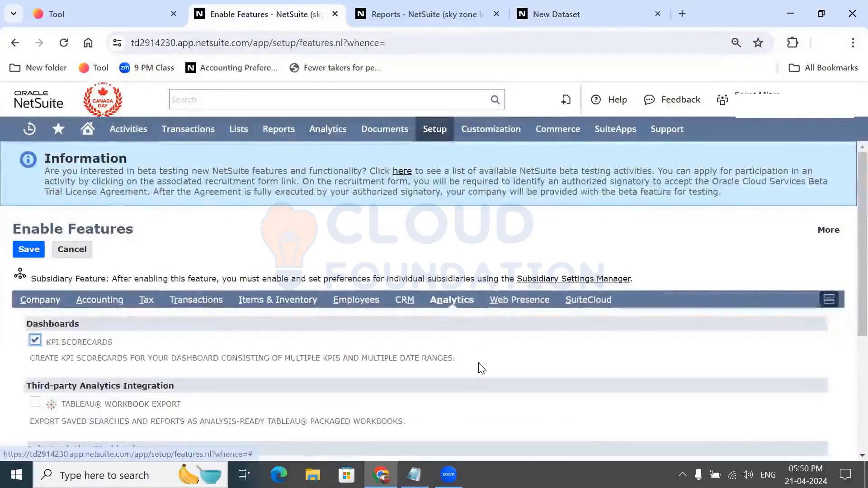
pyautogui.scroll(-3, 480, 367)
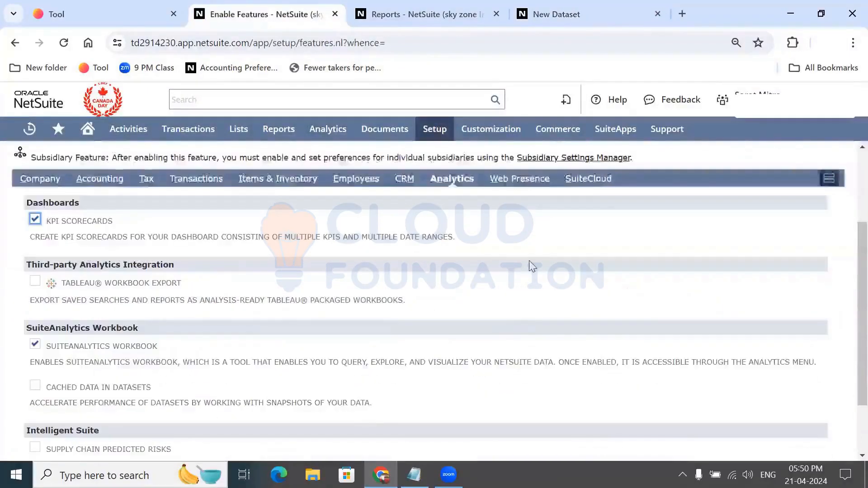
pyautogui.click(598, 180)
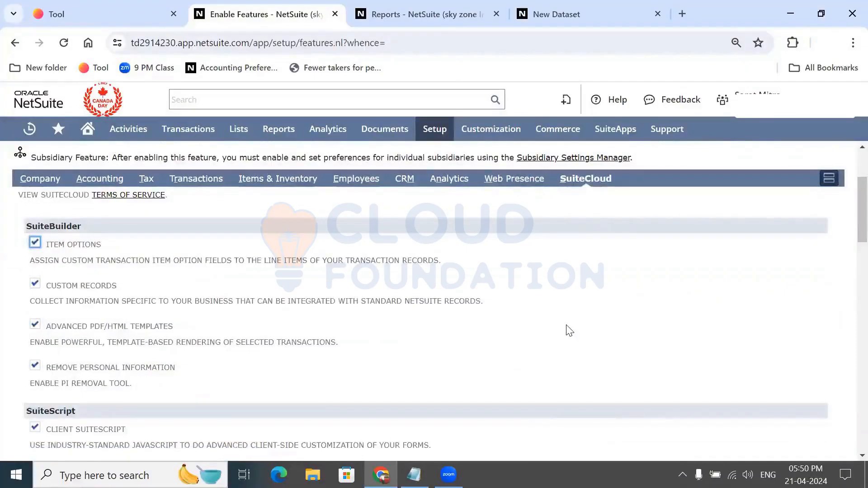
pyautogui.scroll(-1, 569, 331)
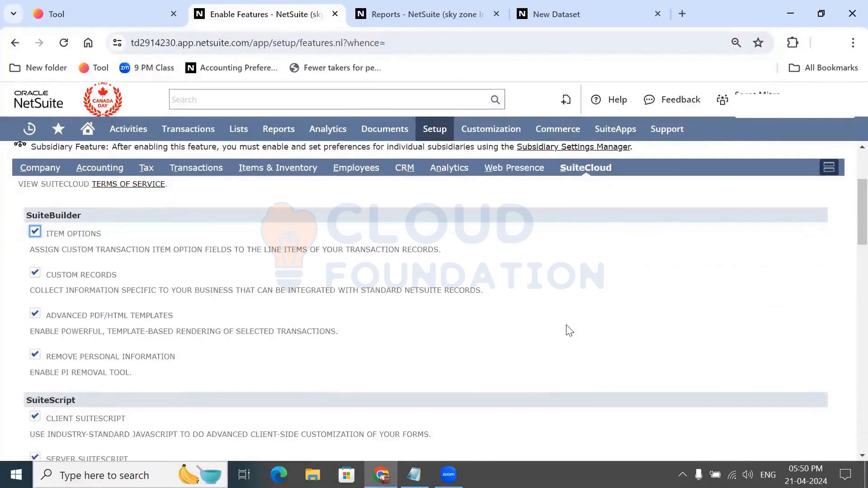
pyautogui.scroll(-8, 569, 331)
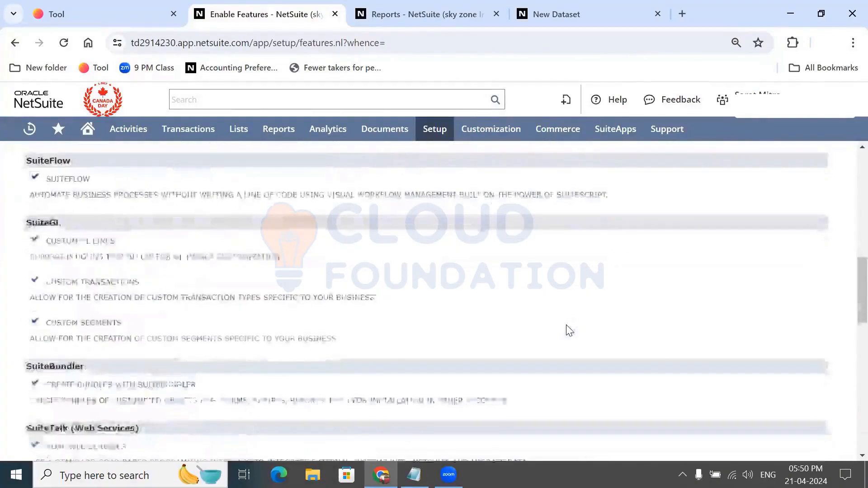
pyautogui.scroll(1, 569, 331)
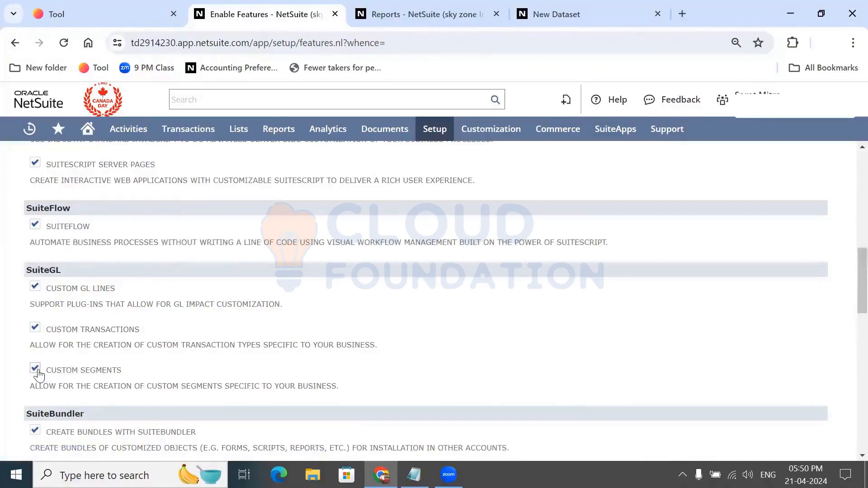
pyautogui.scroll(6, 391, 346)
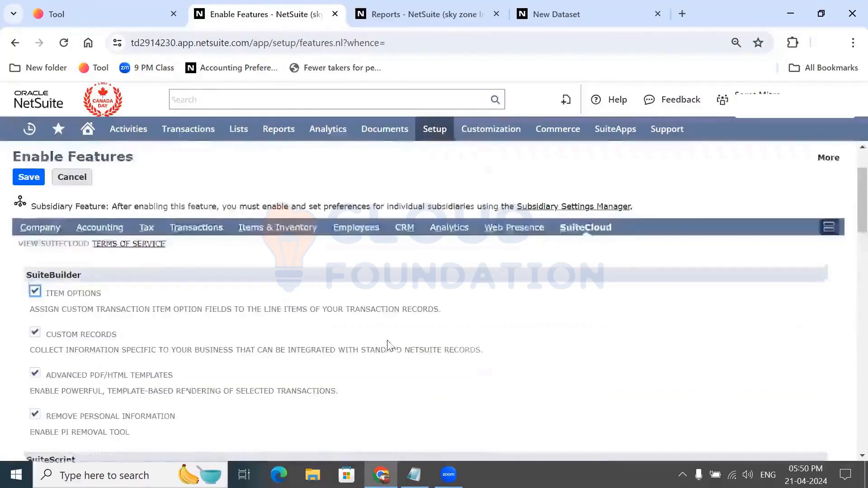
# - Go through the SuiteCloud features again from SuiteBuilder and SuiteScript down to SuiteTalk (Web Services) and Manage Authentication
pyautogui.scroll(-1, 538, 348)
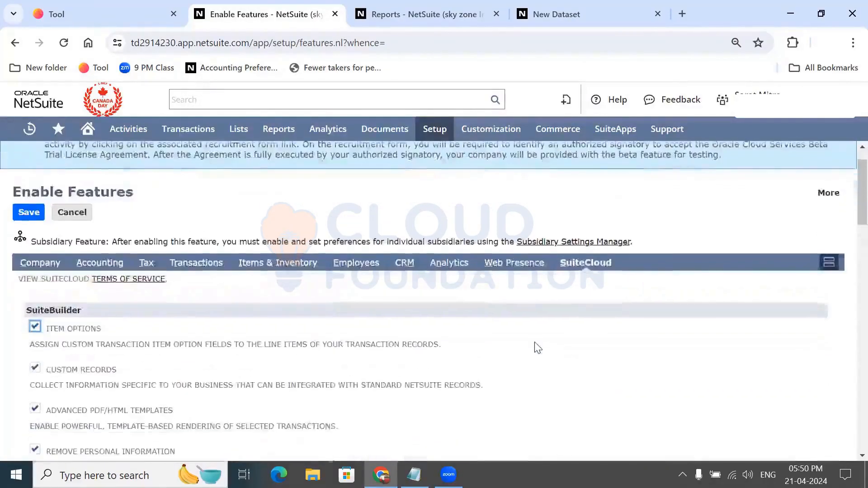
pyautogui.scroll(-1, 538, 348)
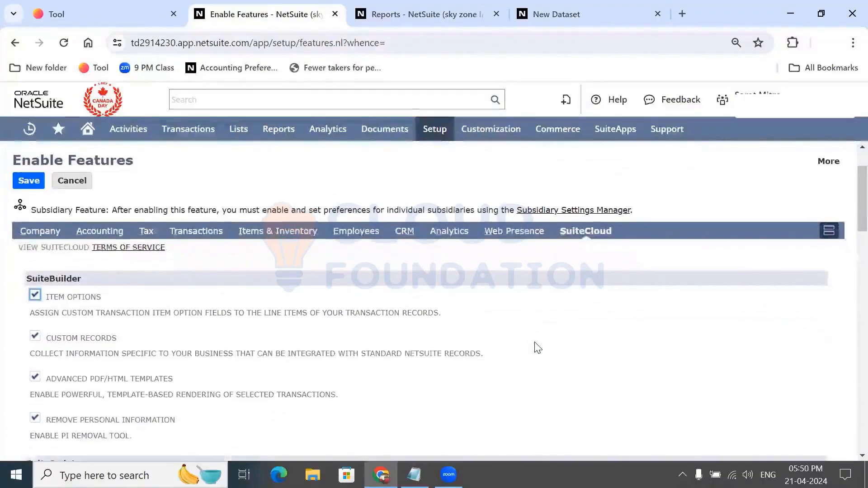
pyautogui.scroll(-6, 538, 348)
pyautogui.scroll(3, 538, 348)
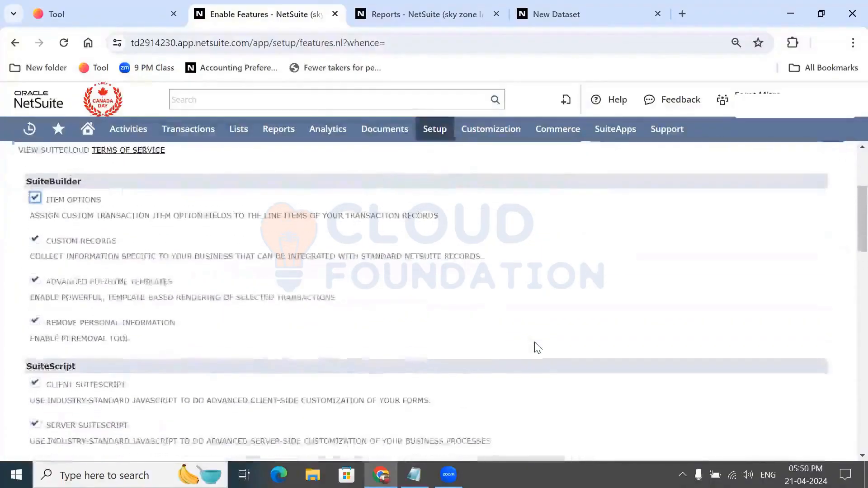
pyautogui.scroll(-1, 537, 348)
pyautogui.scroll(1, 538, 348)
pyautogui.scroll(-1, 538, 348)
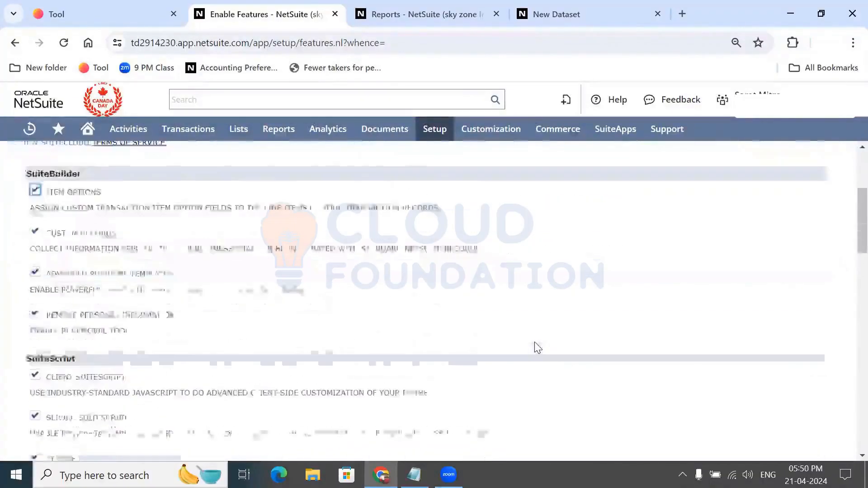
pyautogui.scroll(-1, 538, 348)
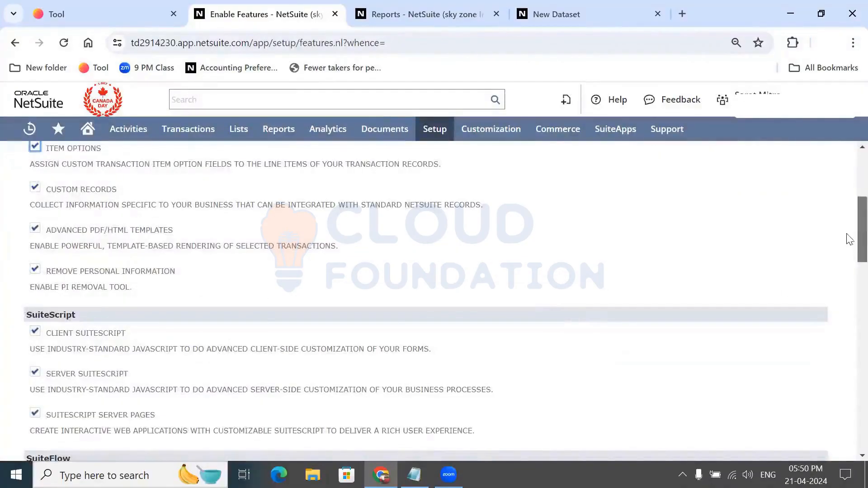
pyautogui.scroll(-5, 850, 239)
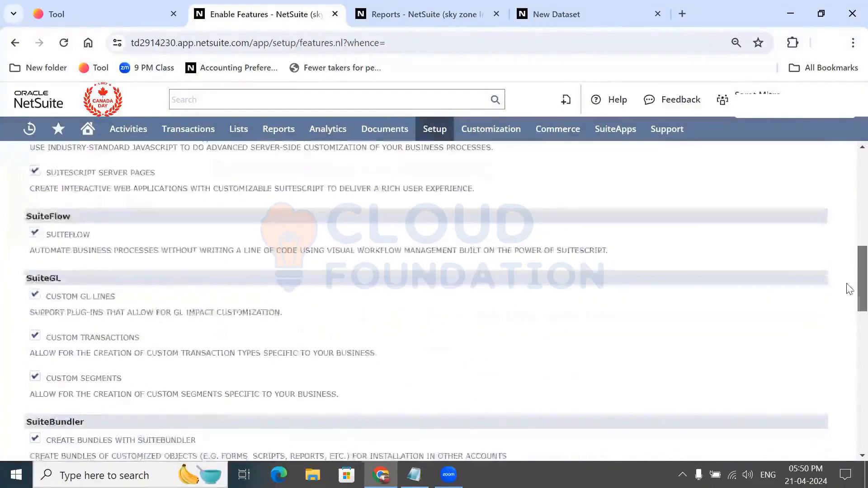
pyautogui.scroll(-4, 849, 289)
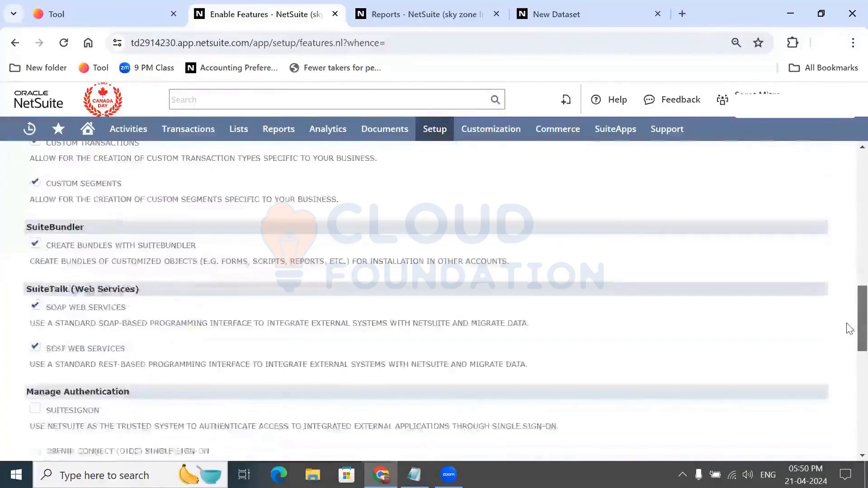
# - Review the SuiteGL, SuiteFlow and SuiteScript features on the way back to the start of the Enable Features page
pyautogui.scroll(5, 848, 316)
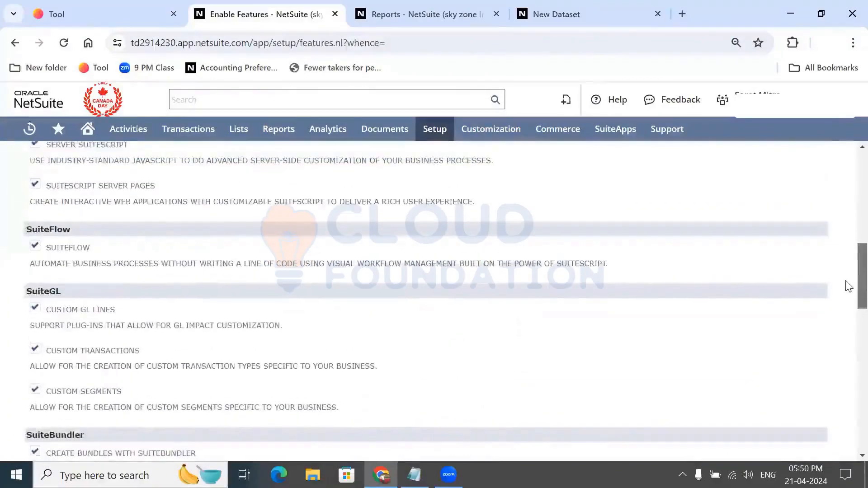
pyautogui.scroll(3, 848, 286)
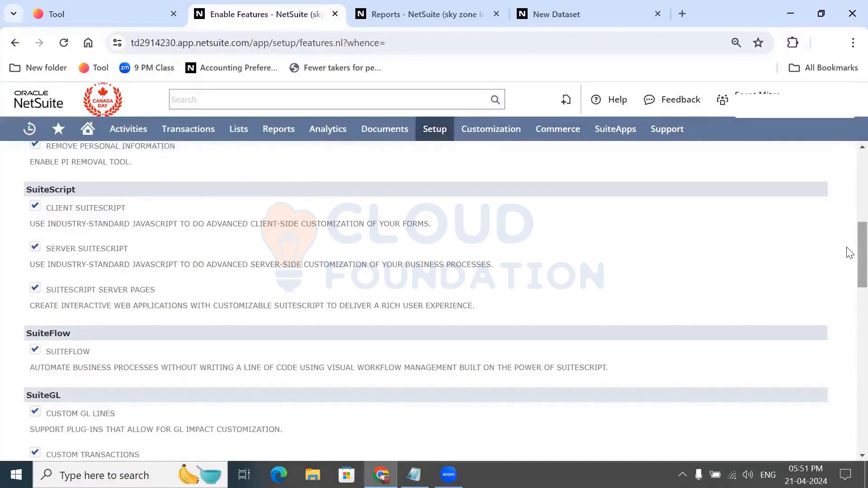
pyautogui.scroll(2, 848, 253)
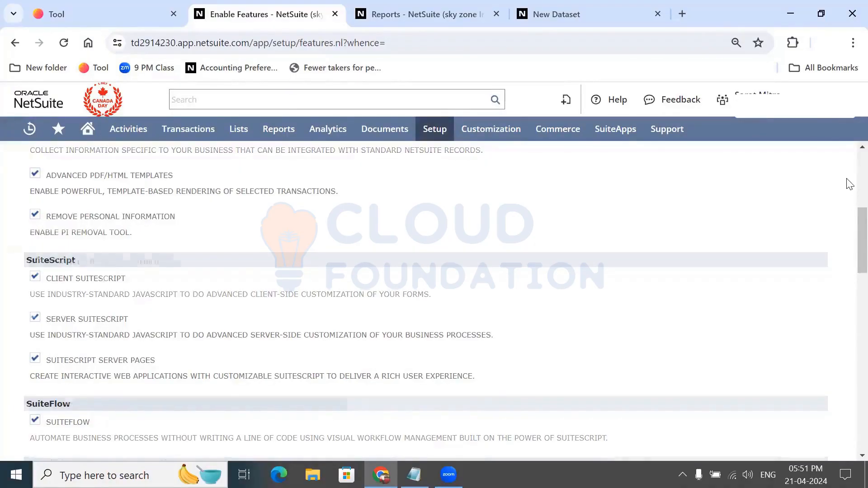
pyautogui.scroll(4, 848, 184)
pyautogui.scroll(2, 847, 180)
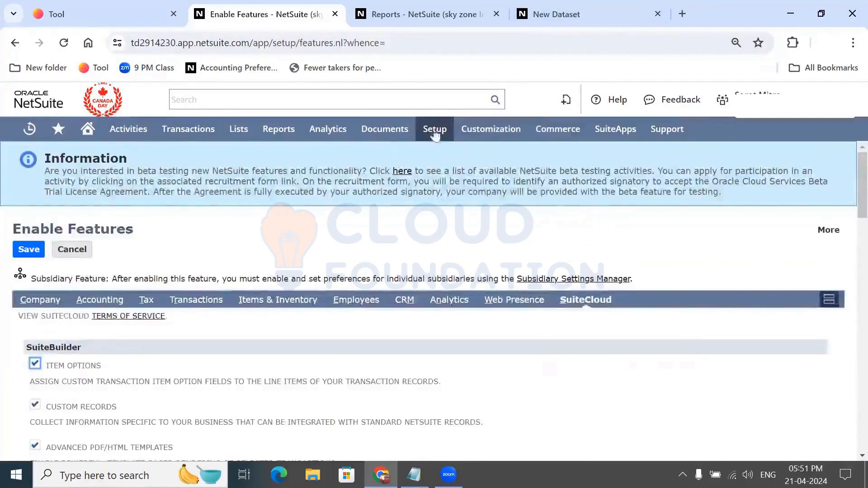
# - Open the Accounting Preferences page from the accounting setup options
pyautogui.moveTo(434, 135)
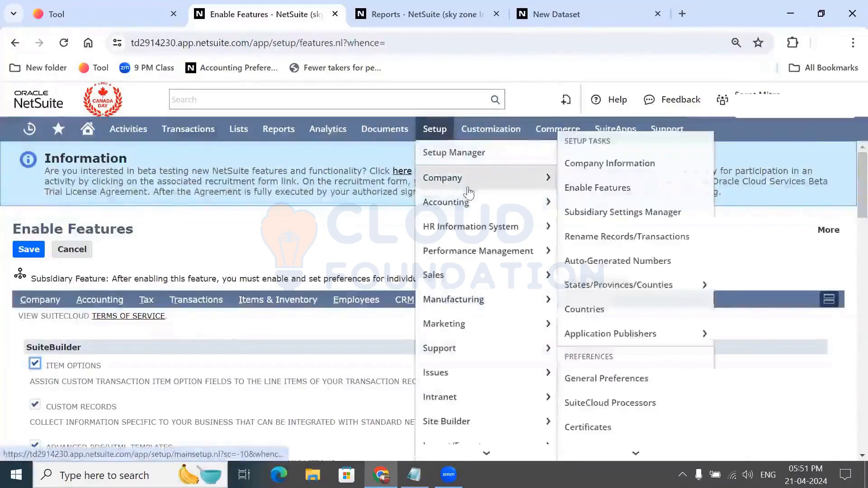
pyautogui.moveTo(469, 199)
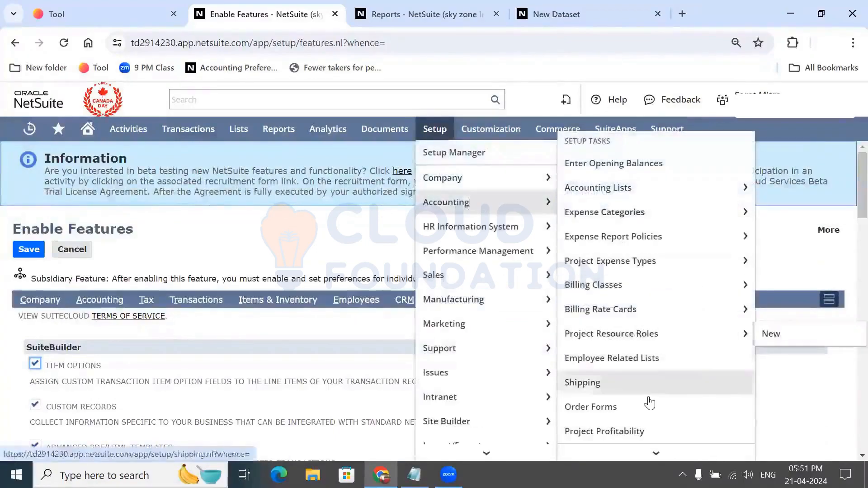
pyautogui.scroll(-3, 650, 402)
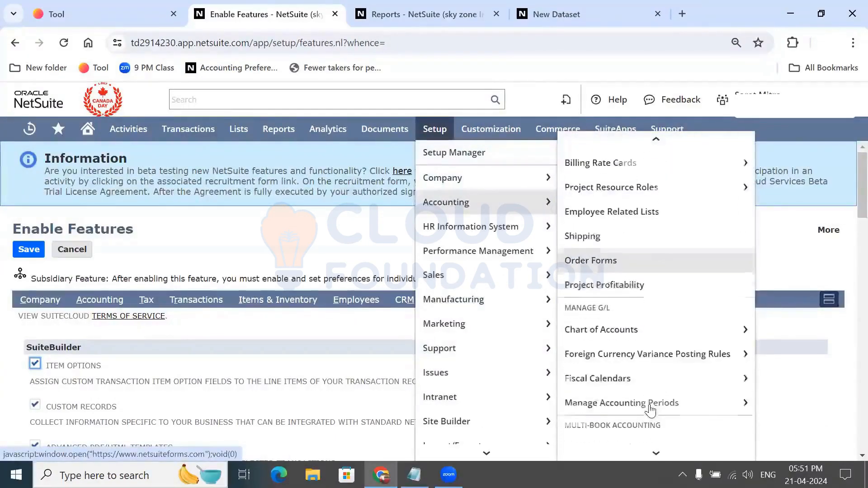
pyautogui.scroll(-3, 650, 366)
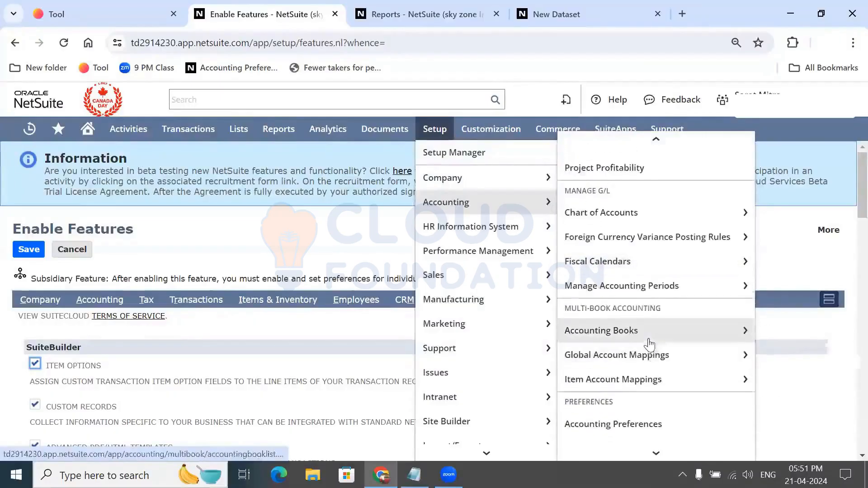
pyautogui.scroll(-2, 649, 388)
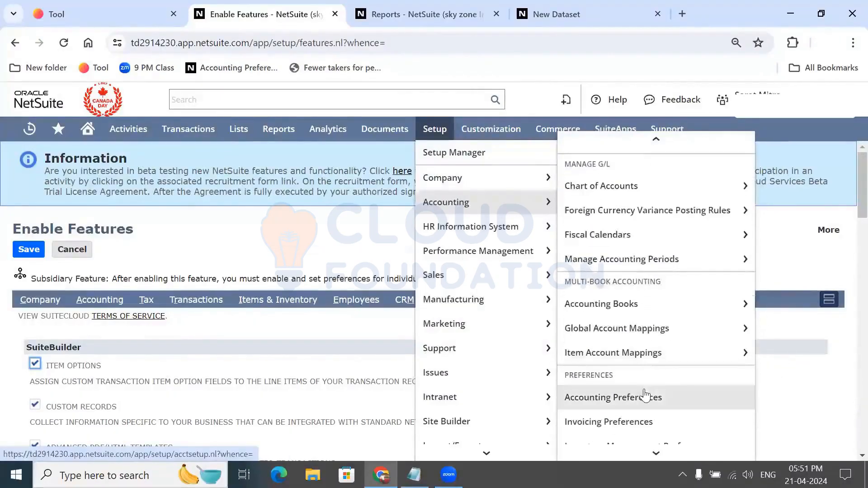
pyautogui.click(647, 394)
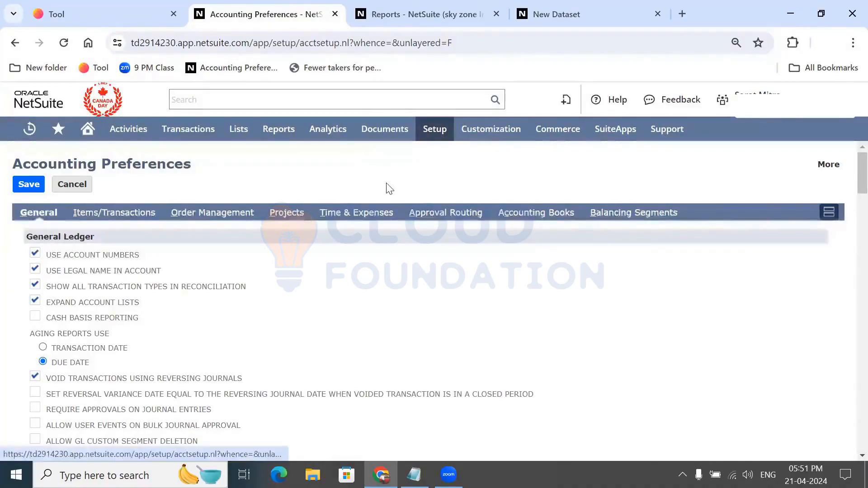
# - Open the Chart of Accounts in a separate browser tab, keeping the Accounting Preferences page open
pyautogui.moveTo(457, 177)
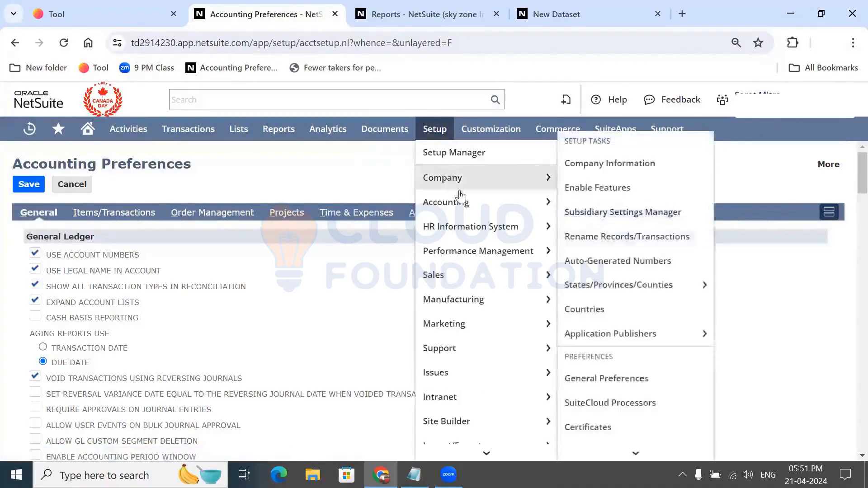
pyautogui.scroll(-5, 649, 217)
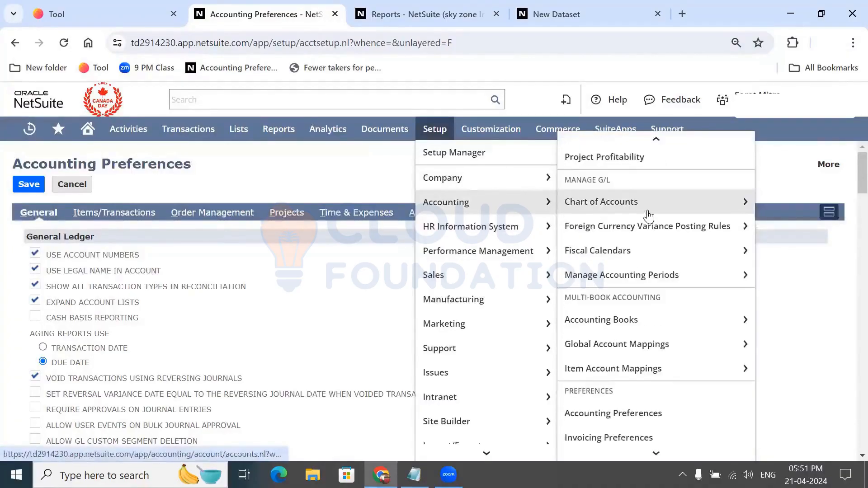
pyautogui.scroll(-10, 648, 216)
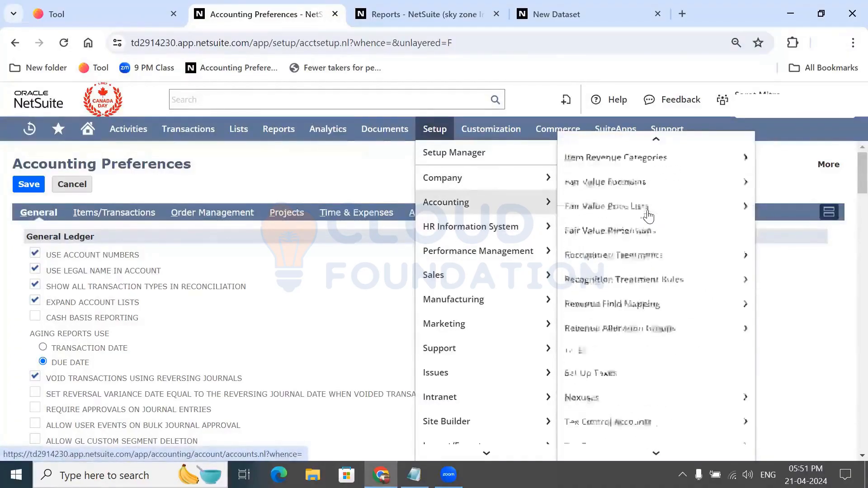
pyautogui.scroll(15, 649, 216)
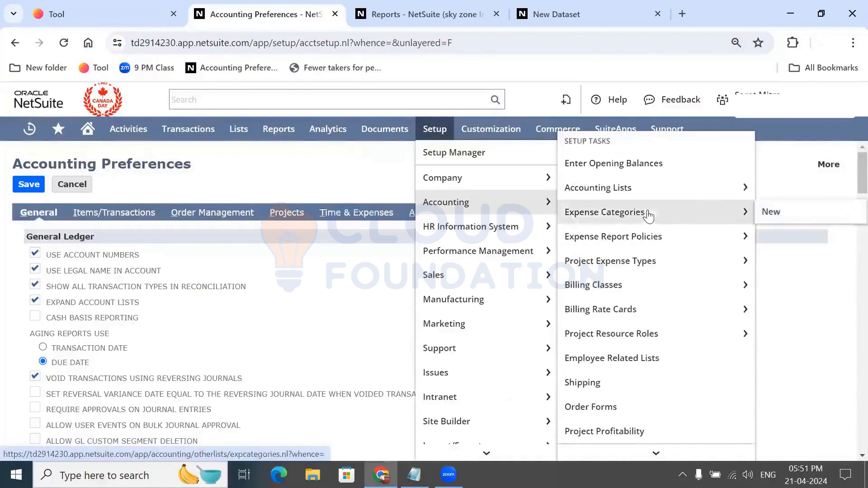
pyautogui.click(651, 217)
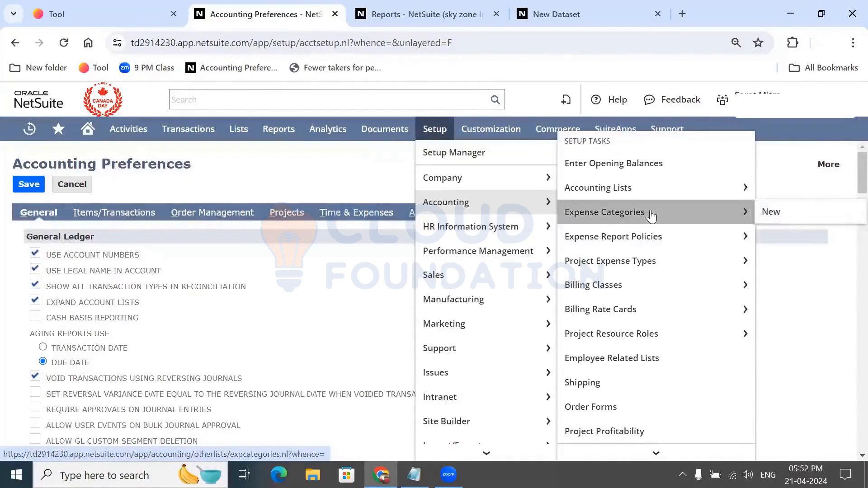
pyautogui.scroll(-3, 651, 218)
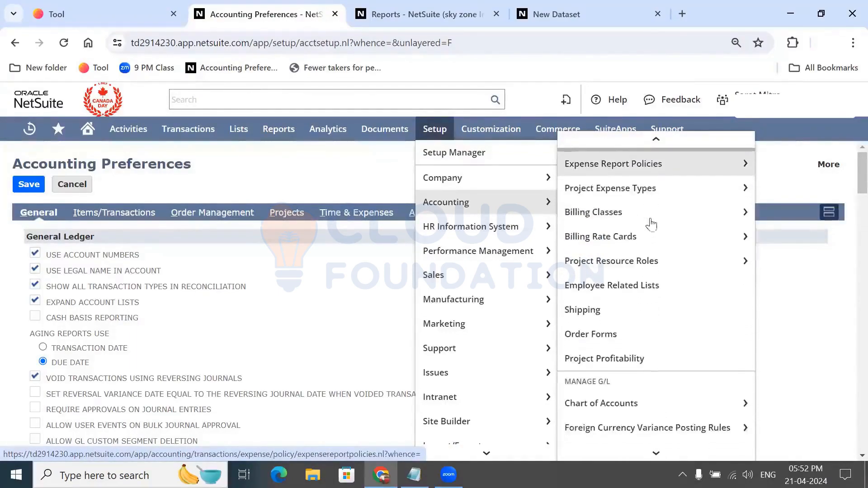
pyautogui.moveTo(650, 221); pyautogui.dragTo(622, 401)
pyautogui.moveTo(622, 402)
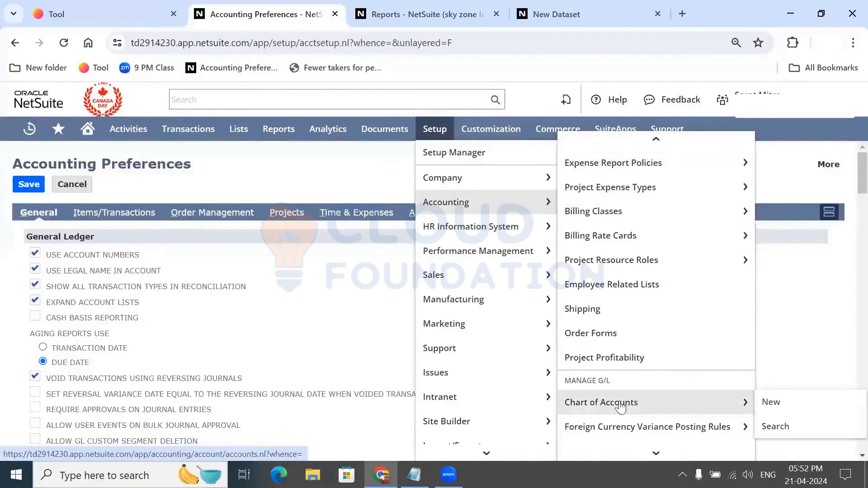
pyautogui.rightClick(569, 235)
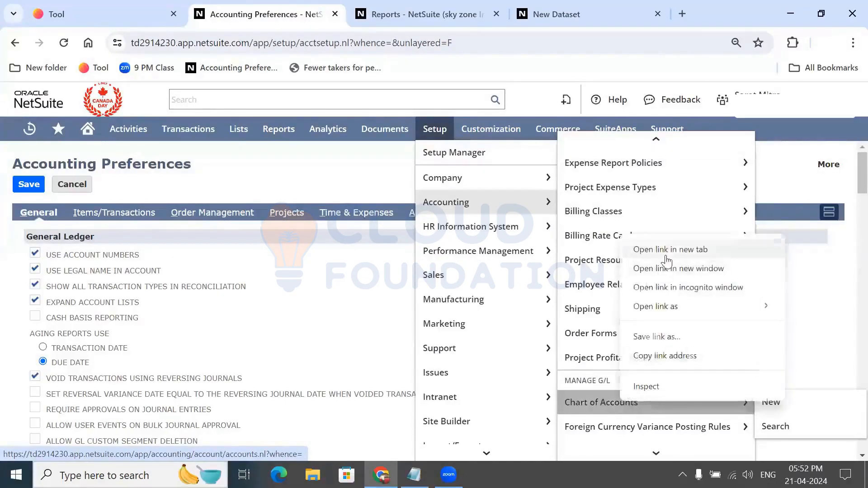
pyautogui.click(666, 251)
pyautogui.click(341, 13)
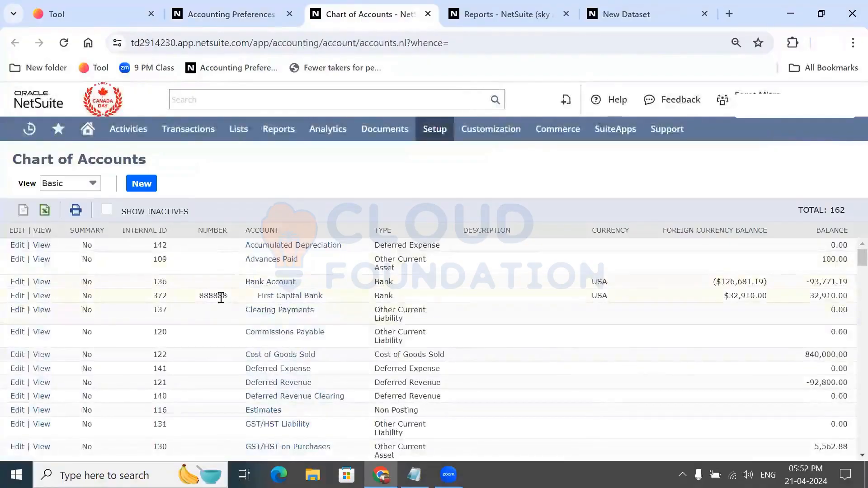
# - Examine the account numbers in the Chart of Accounts, from First Capital Bank through Checking to the fixed asset accounts
pyautogui.doubleClick(221, 297)
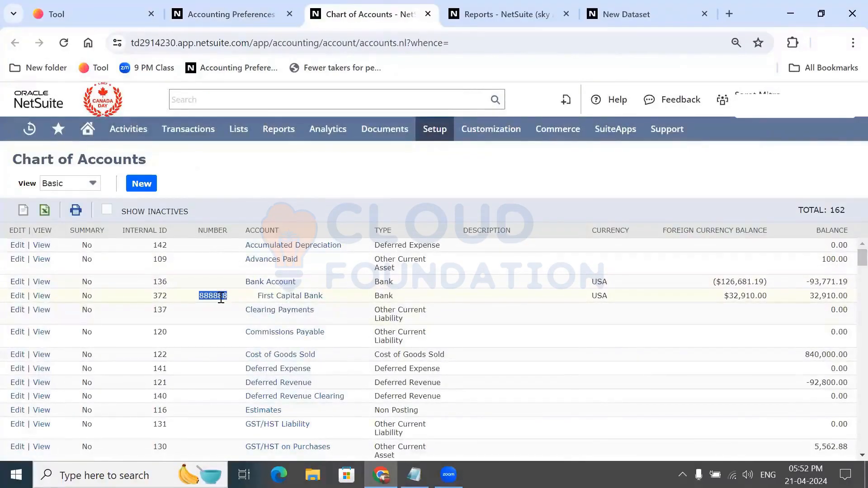
pyautogui.scroll(-3, 221, 299)
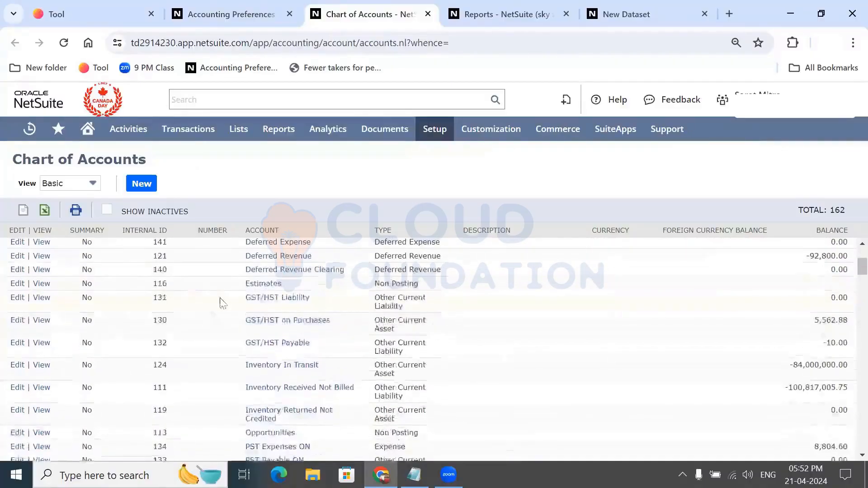
pyautogui.scroll(-6, 221, 299)
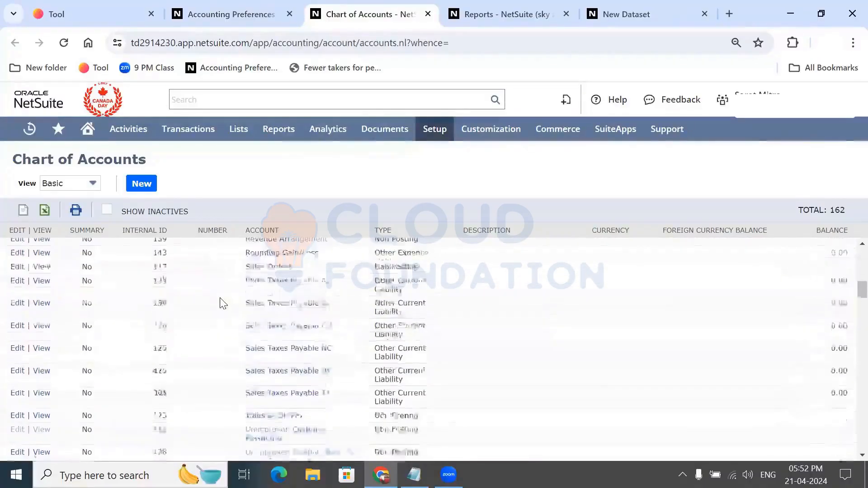
pyautogui.scroll(-5, 221, 303)
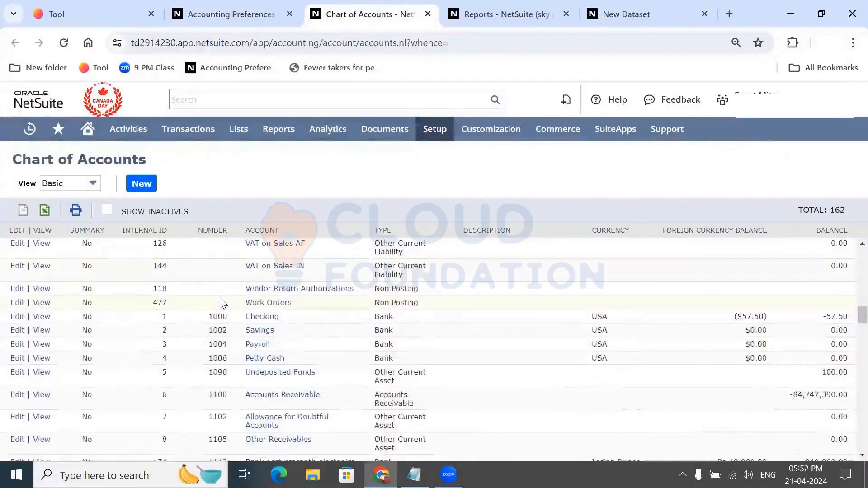
pyautogui.doubleClick(217, 317)
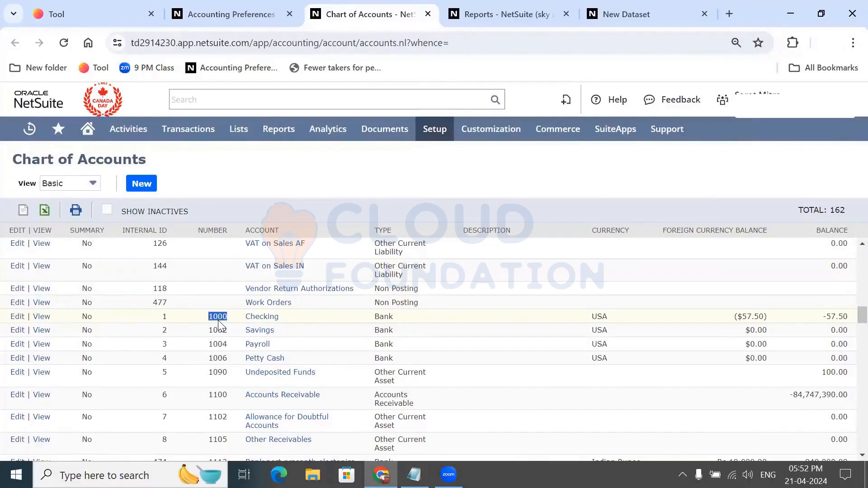
pyautogui.scroll(-3, 217, 324)
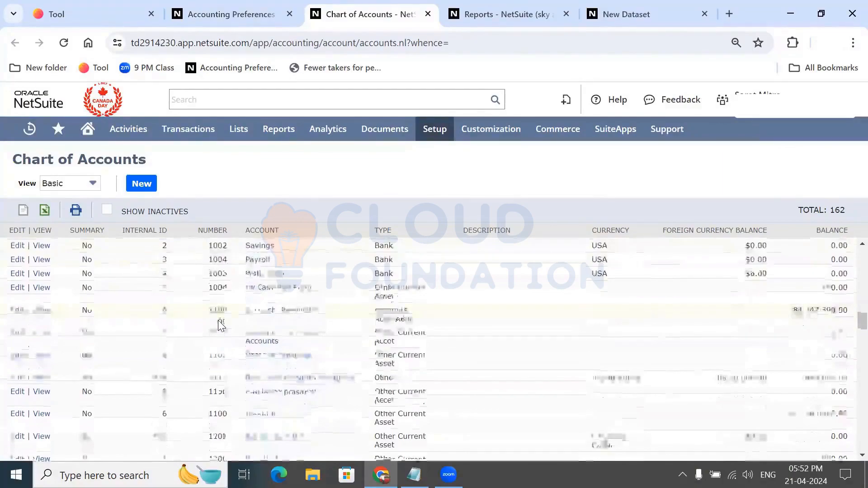
pyautogui.scroll(-2, 218, 324)
pyautogui.scroll(-3, 218, 325)
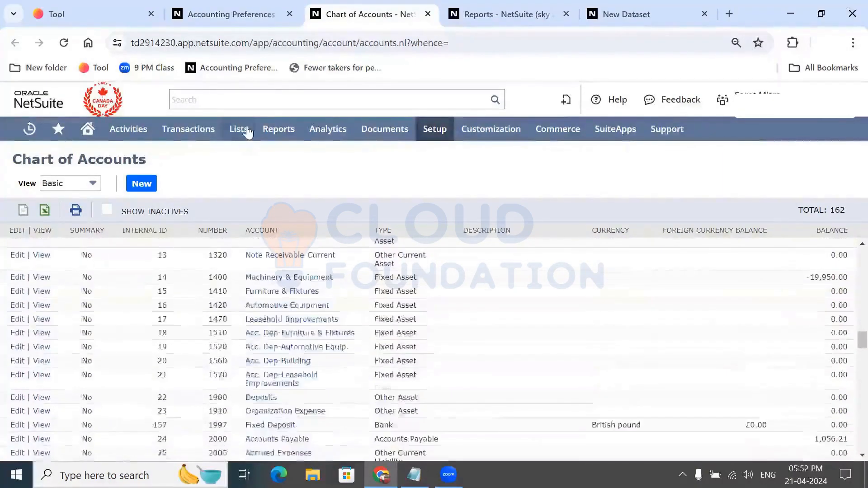
# - Compare the General Ledger preferences with the Chart of Accounts, and view the Acc. Dep-Automotive Equip. account record
pyautogui.click(229, 12)
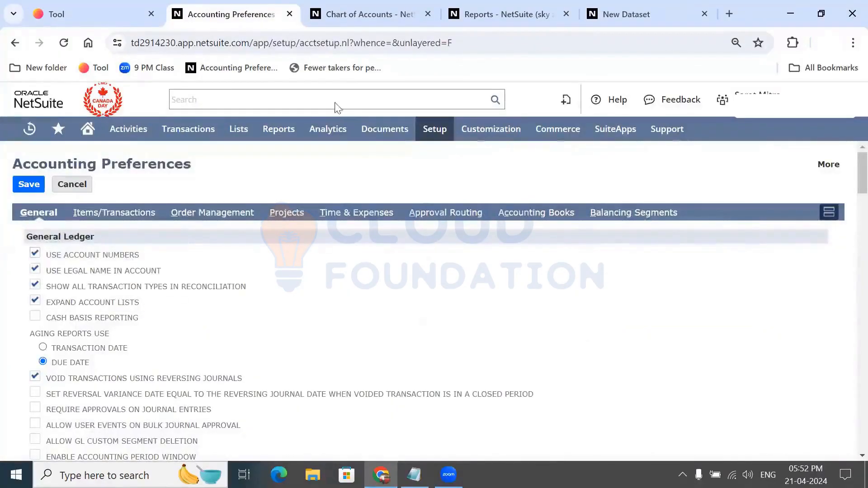
pyautogui.click(361, 14)
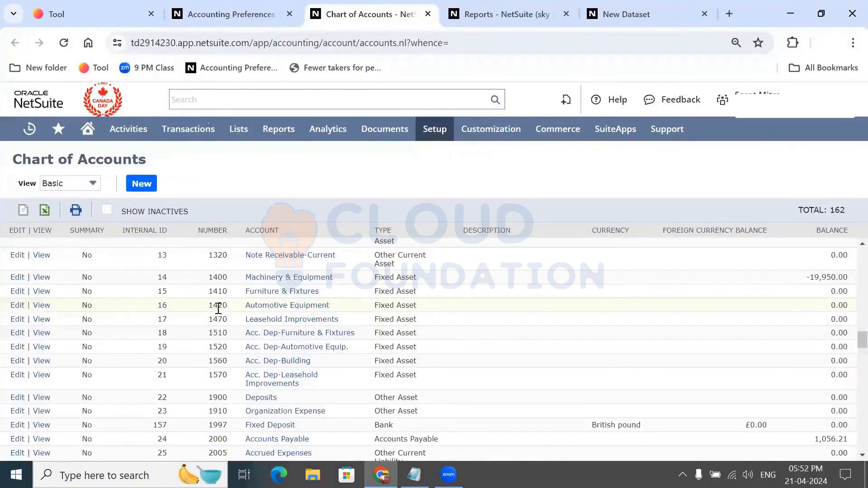
pyautogui.click(217, 14)
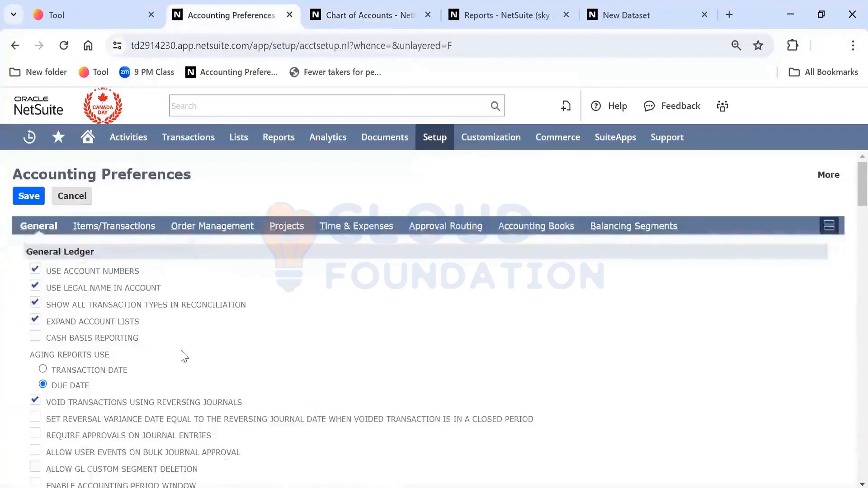
pyautogui.click(366, 15)
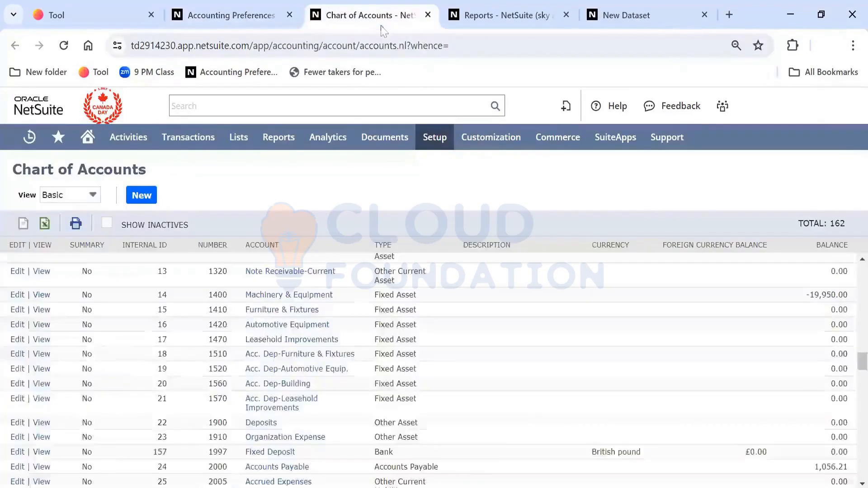
pyautogui.click(42, 369)
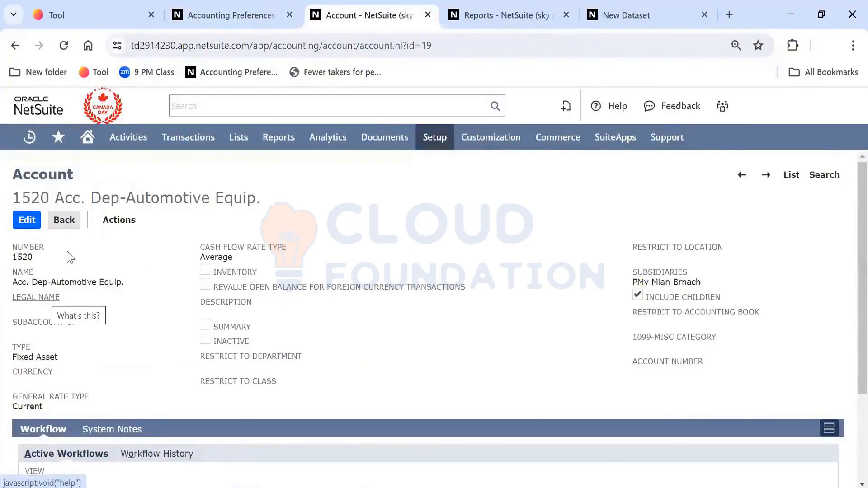
# - Return to Accounting Preferences and review the General Ledger options, from Use Account Numbers to Expand Account Lists
pyautogui.click(231, 6)
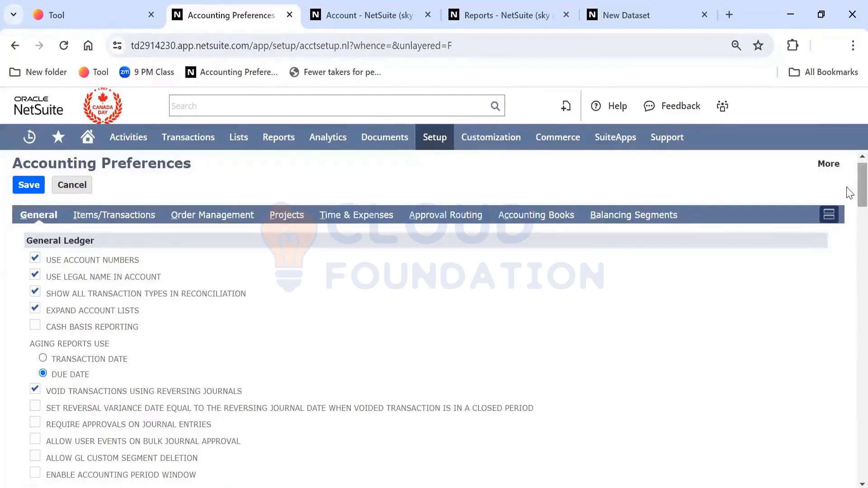
pyautogui.scroll(-1, 849, 192)
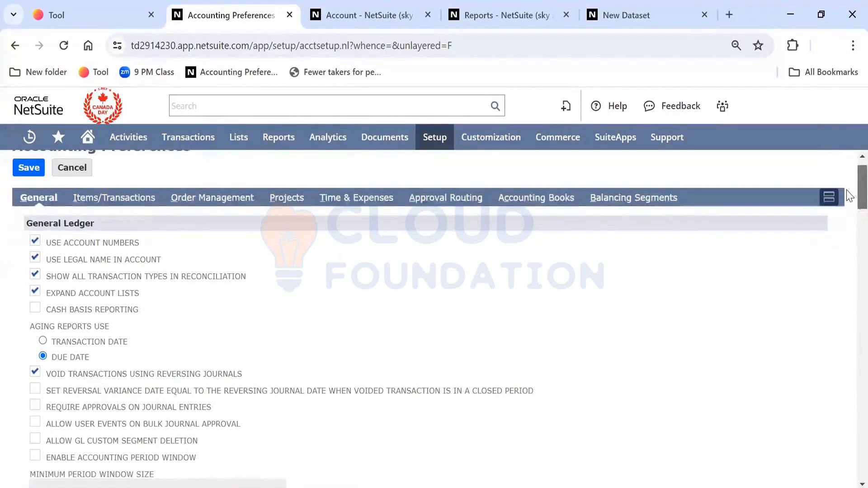
pyautogui.scroll(-2, 850, 195)
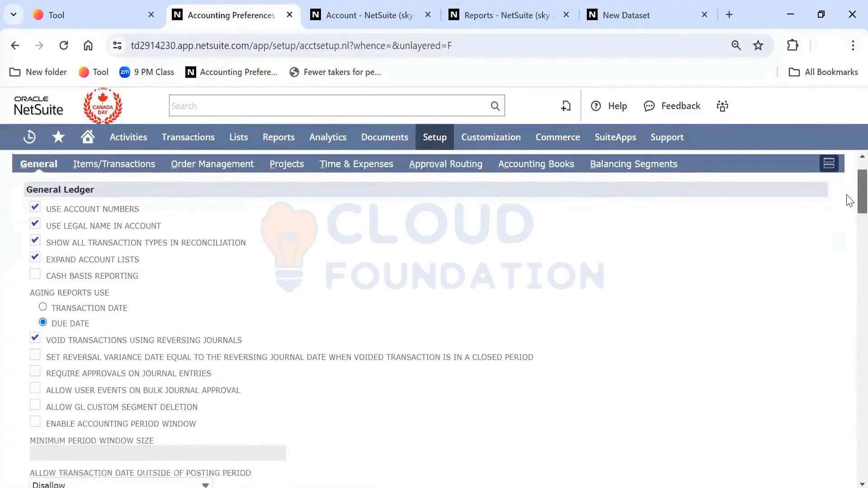
pyautogui.scroll(-1, 849, 200)
pyautogui.scroll(-1, 849, 203)
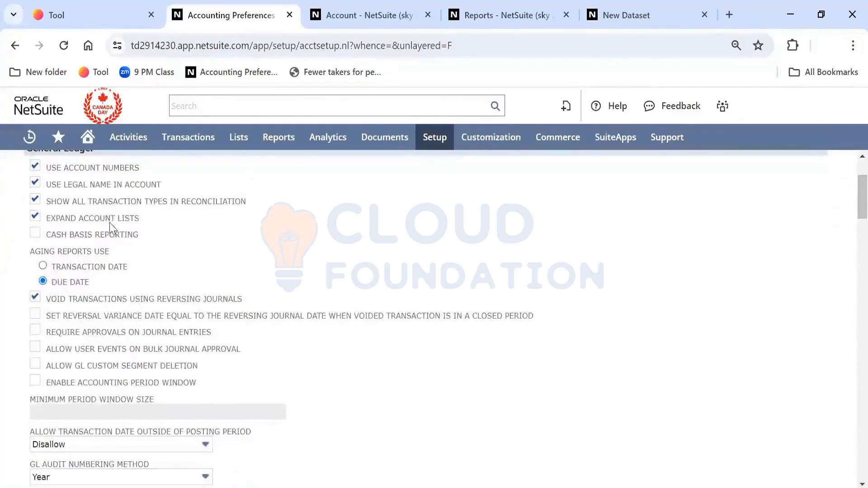
# - Go back from the account record to the Chart of Accounts list and look at Bank Account and its subaccount
pyautogui.click(409, 18)
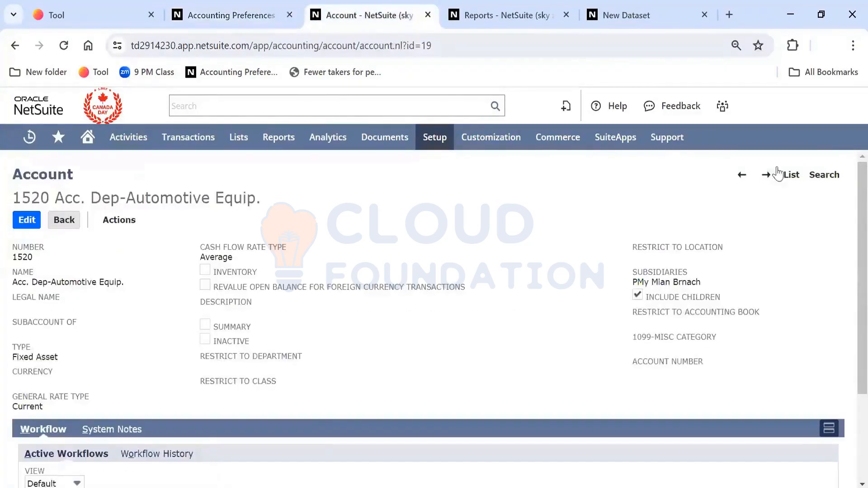
pyautogui.click(795, 175)
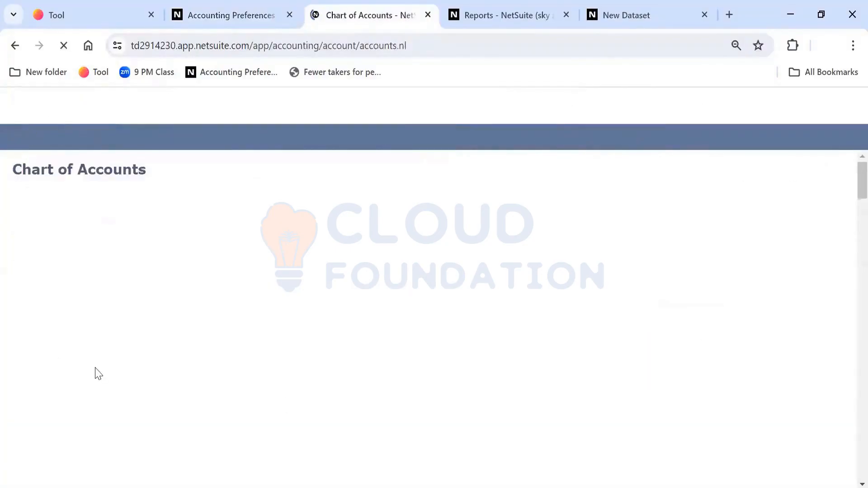
pyautogui.scroll(-3, 375, 358)
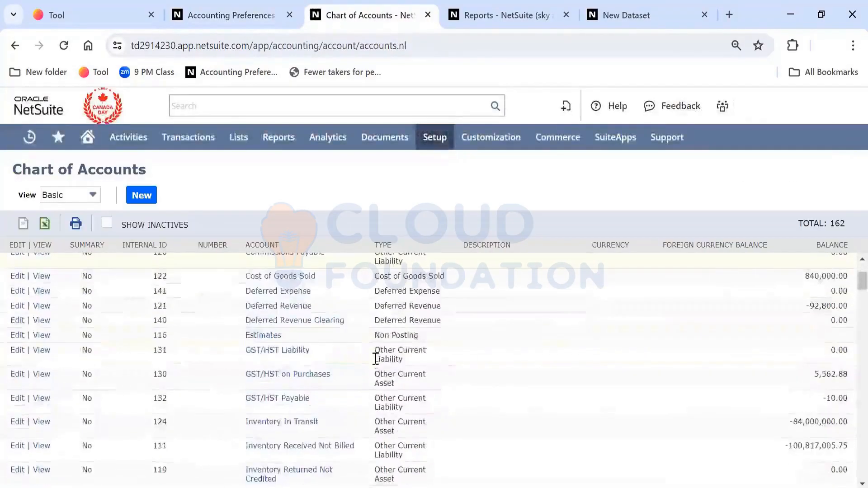
pyautogui.scroll(2, 375, 358)
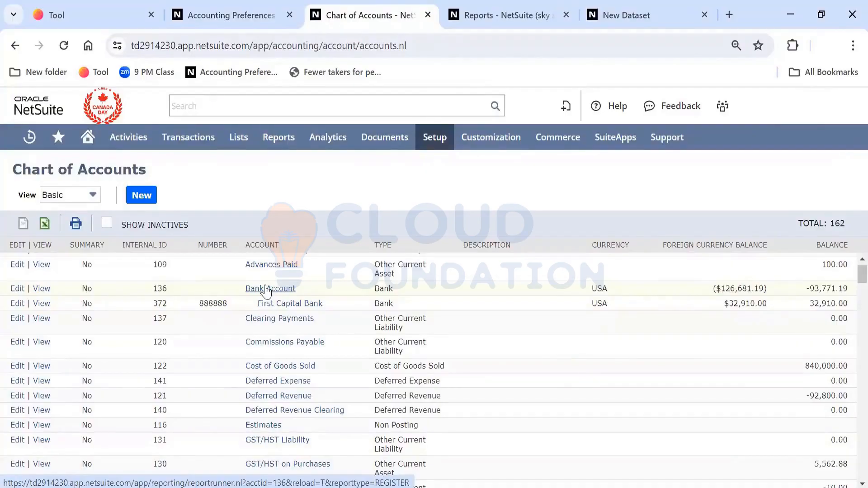
# - Return to Accounting Preferences and review the General Ledger options around Void Transactions Using Reversing Journals
pyautogui.click(204, 14)
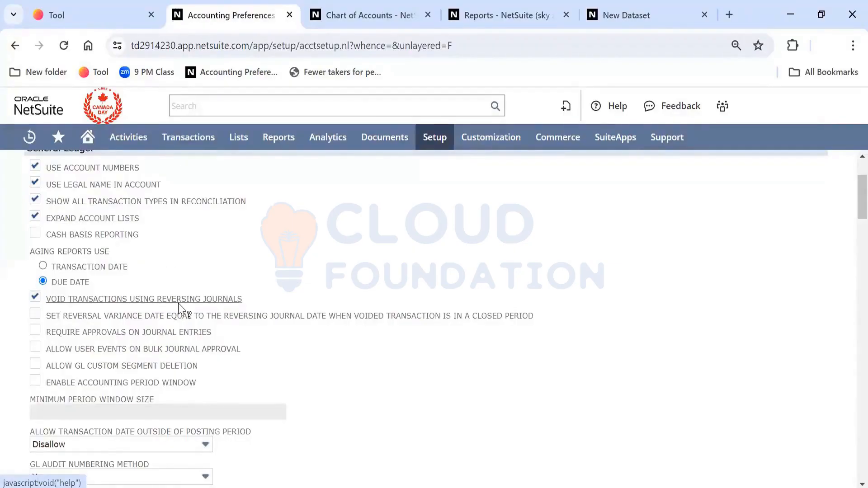
pyautogui.scroll(-1, 181, 312)
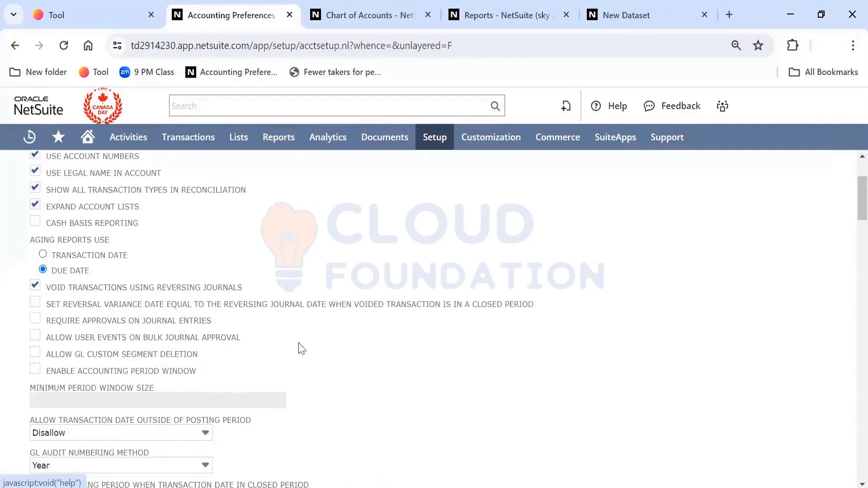
pyautogui.scroll(-2, 302, 348)
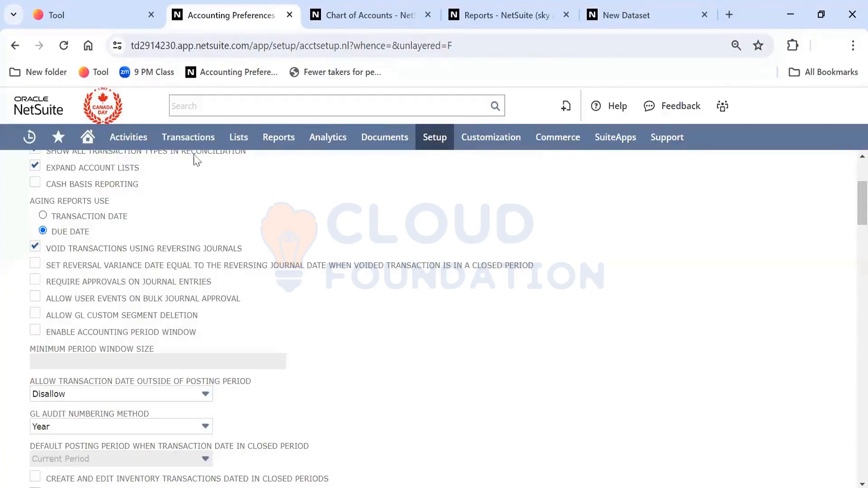
# - Open a new journal entry form in a separate browser tab and set its reversal date to 4/30/2024
pyautogui.moveTo(199, 143)
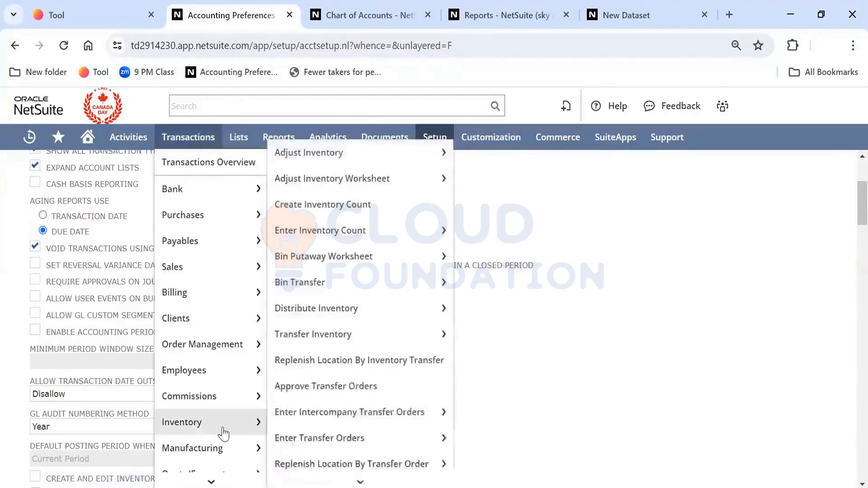
pyautogui.scroll(-1, 224, 434)
pyautogui.scroll(-2, 223, 434)
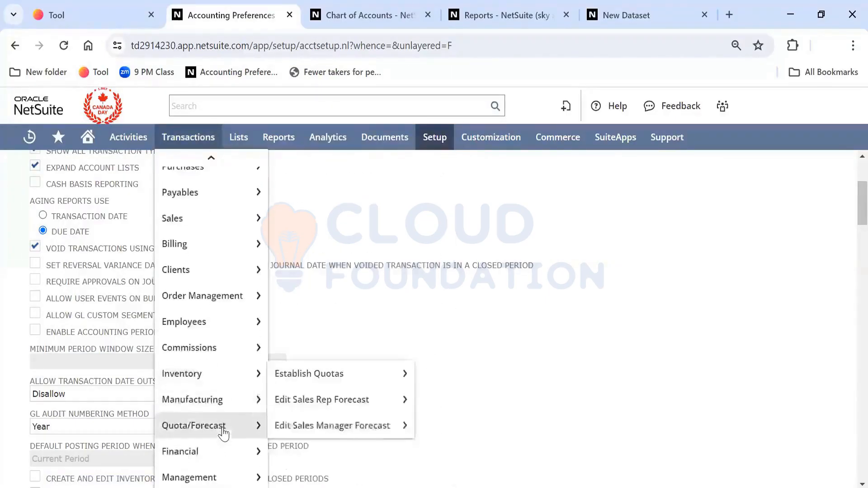
pyautogui.moveTo(223, 454)
pyautogui.scroll(-3, 333, 451)
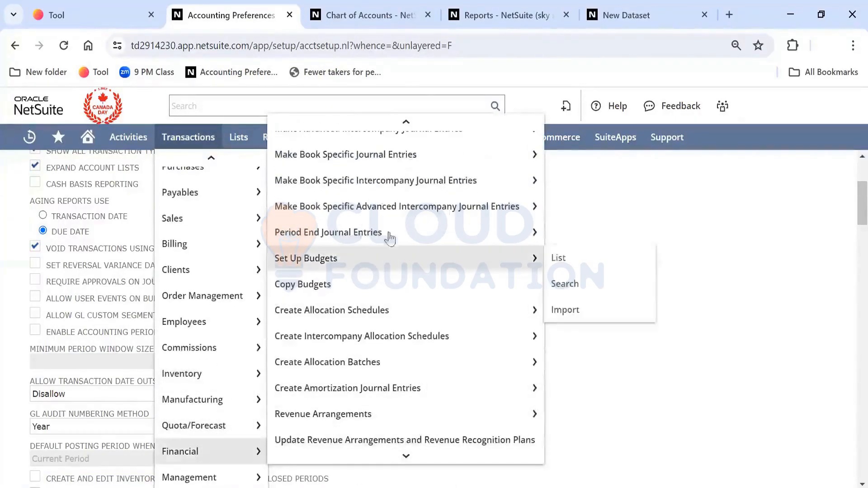
pyautogui.scroll(2, 403, 121)
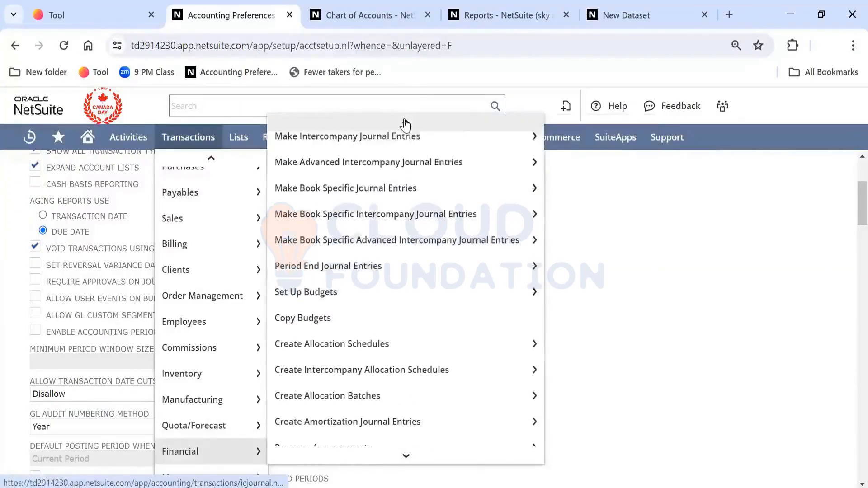
pyautogui.rightClick(404, 129)
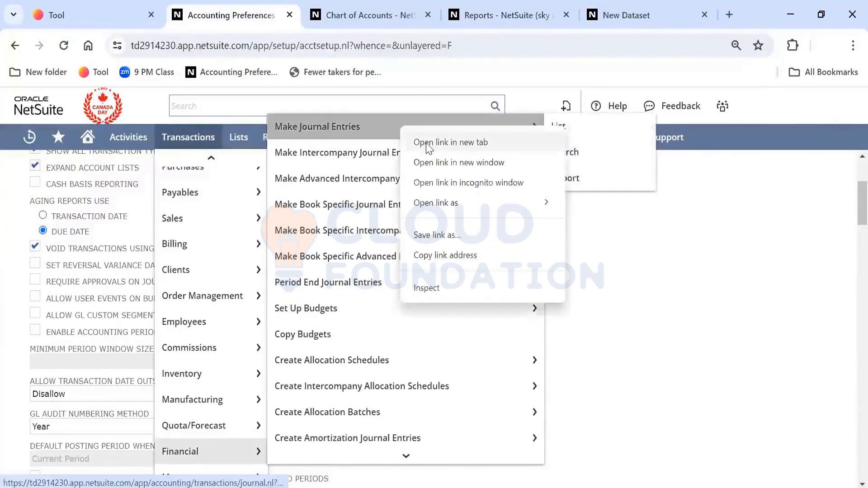
pyautogui.click(429, 137)
pyautogui.click(430, 10)
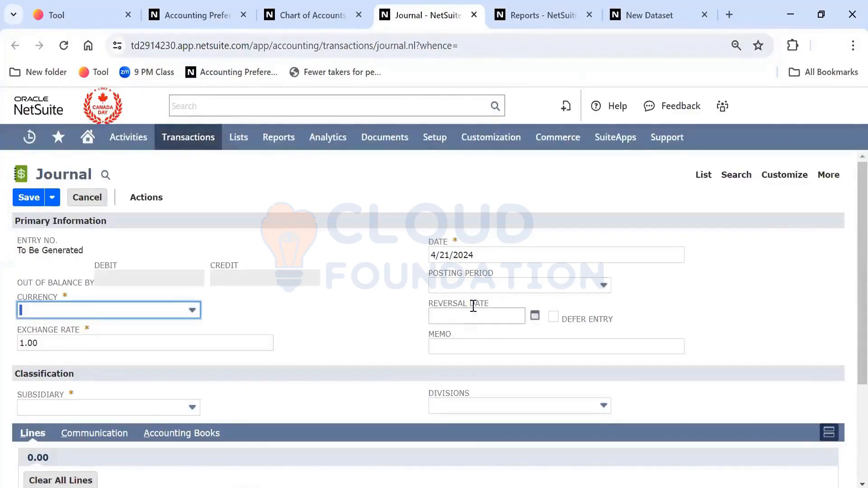
pyautogui.click(535, 316)
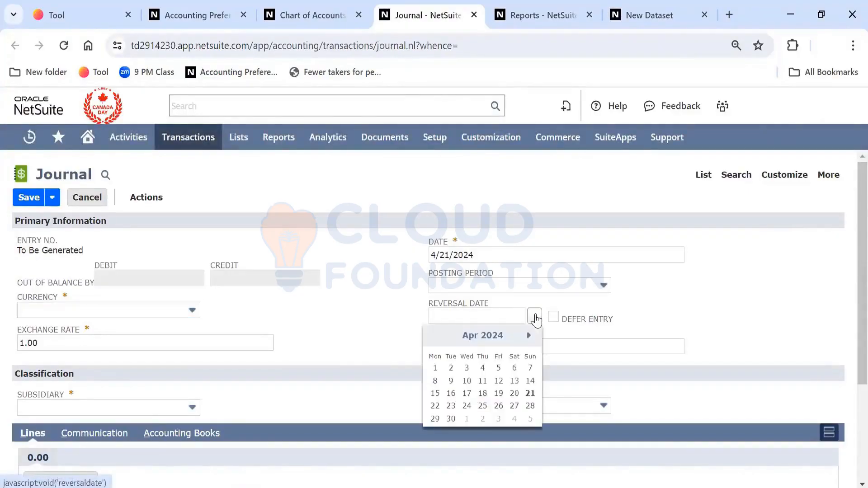
pyautogui.click(450, 418)
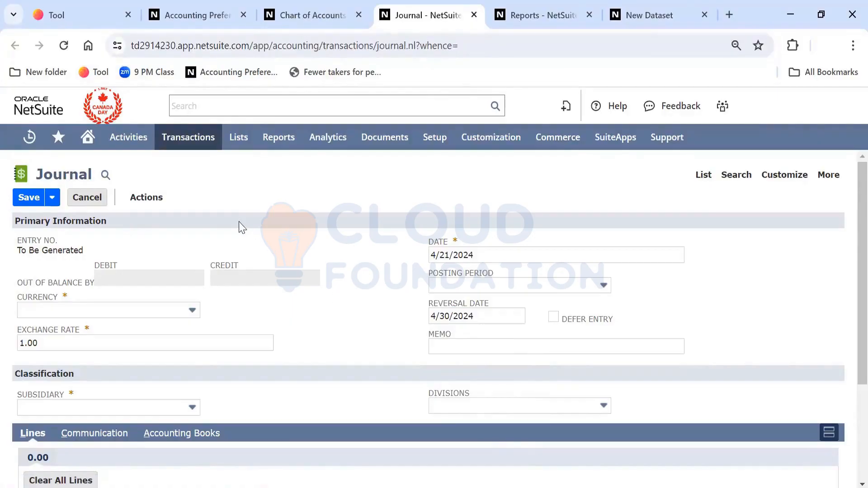
# - Go back to Accounting Preferences and review the General Ledger options for journal approvals, custom segments and posting periods
pyautogui.click(195, 16)
pyautogui.scroll(-1, 395, 362)
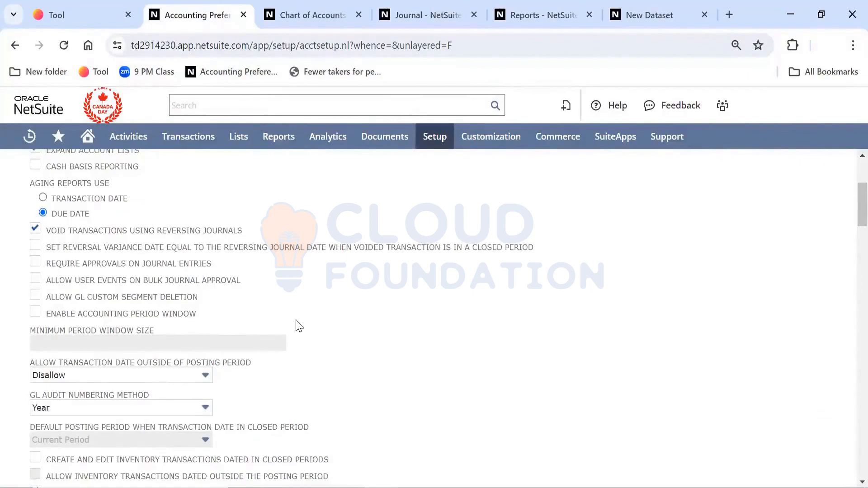
pyautogui.scroll(-5, 298, 326)
pyautogui.scroll(-9, 299, 326)
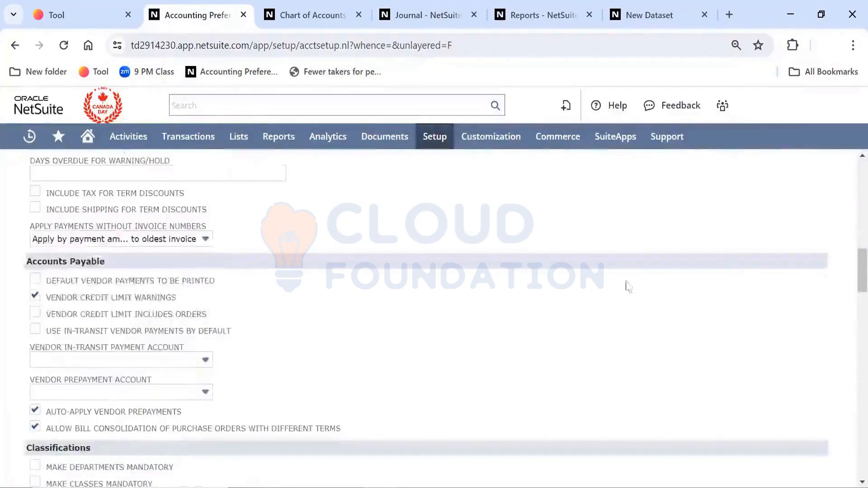
pyautogui.scroll(10, 848, 276)
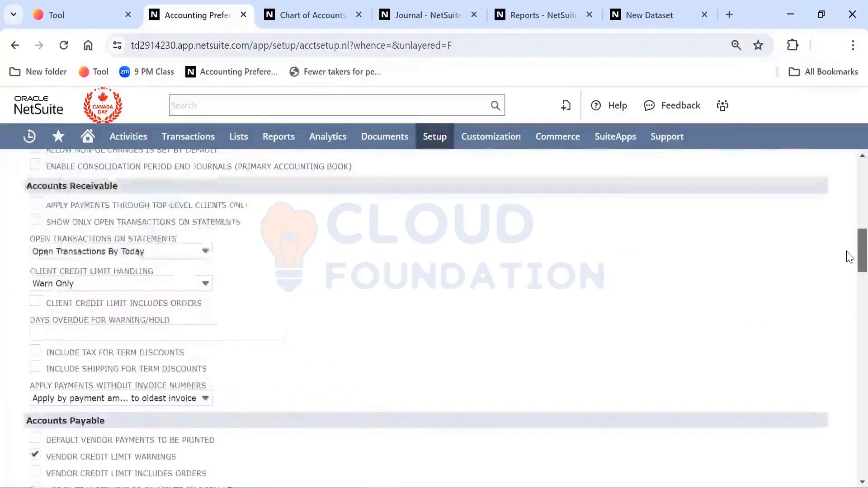
pyautogui.scroll(2, 848, 225)
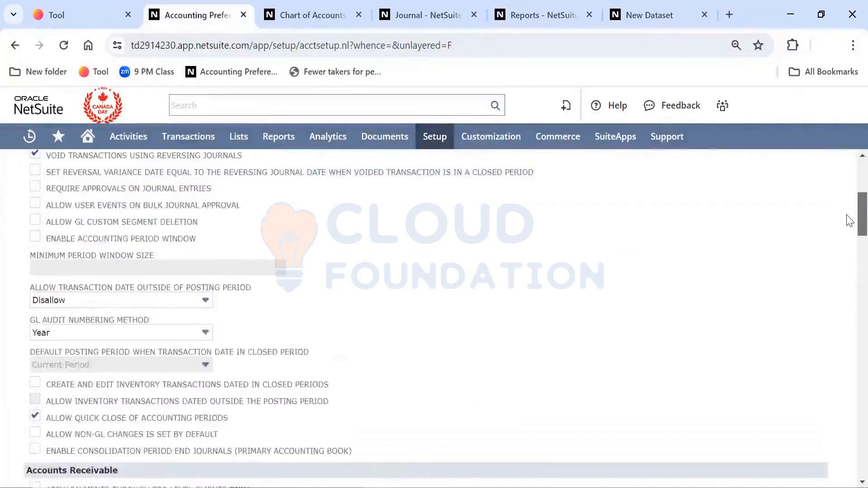
pyautogui.moveTo(846, 213); pyautogui.dragTo(846, 211)
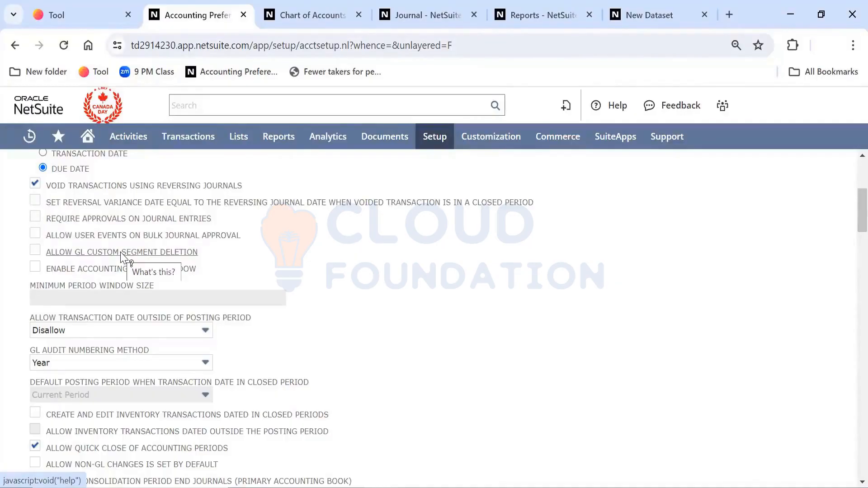
# - Enable Allow GL Custom Segment Deletion as a demonstration and clear it again
pyautogui.click(35, 250)
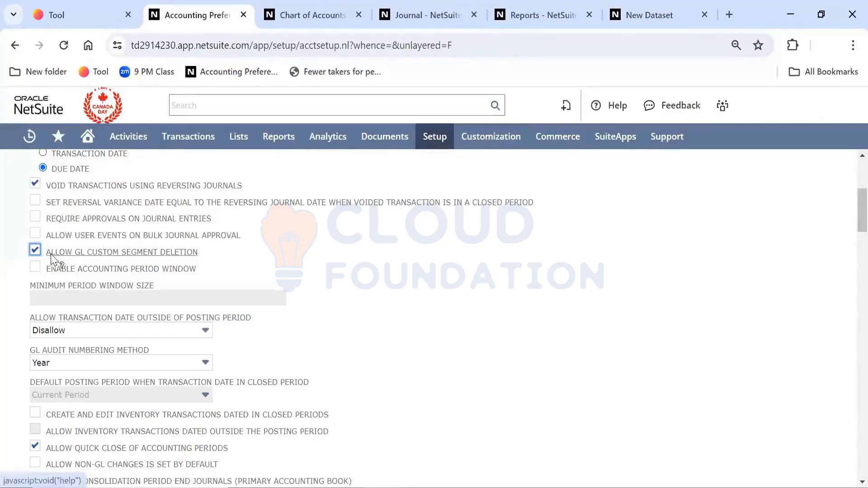
pyautogui.click(36, 251)
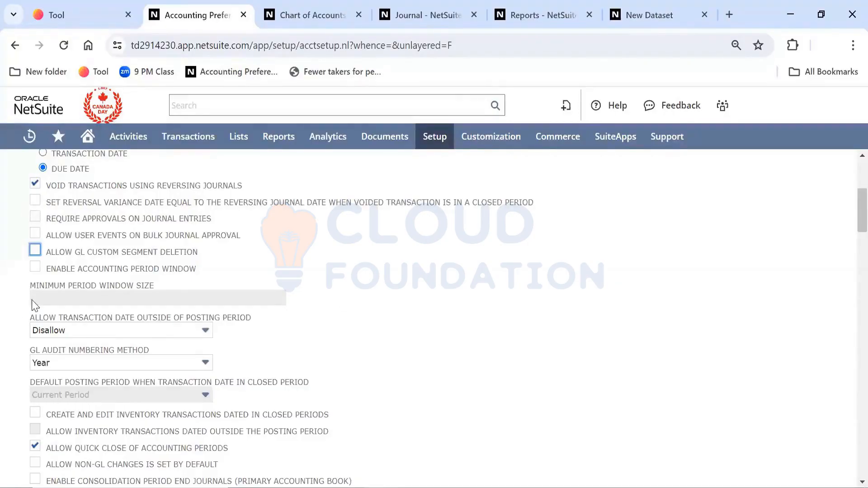
# - Enable Accounting Period Window and set the Minimum Period Window Size to 6
pyautogui.click(35, 270)
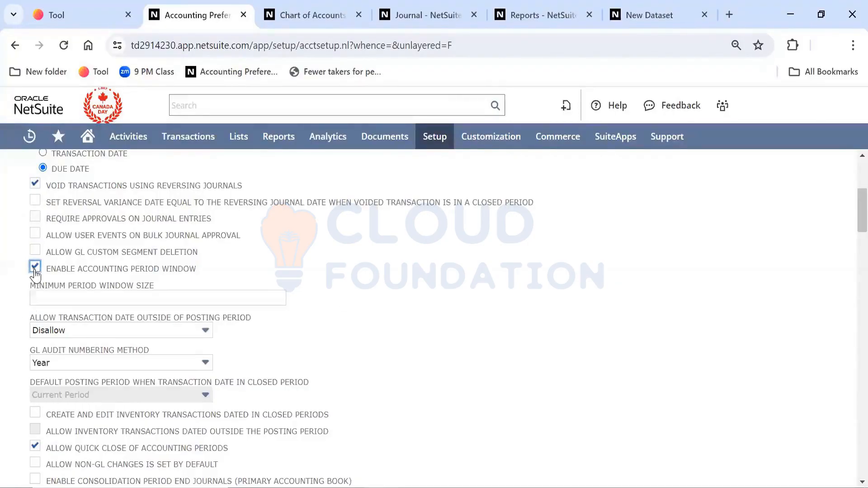
pyautogui.click(56, 294)
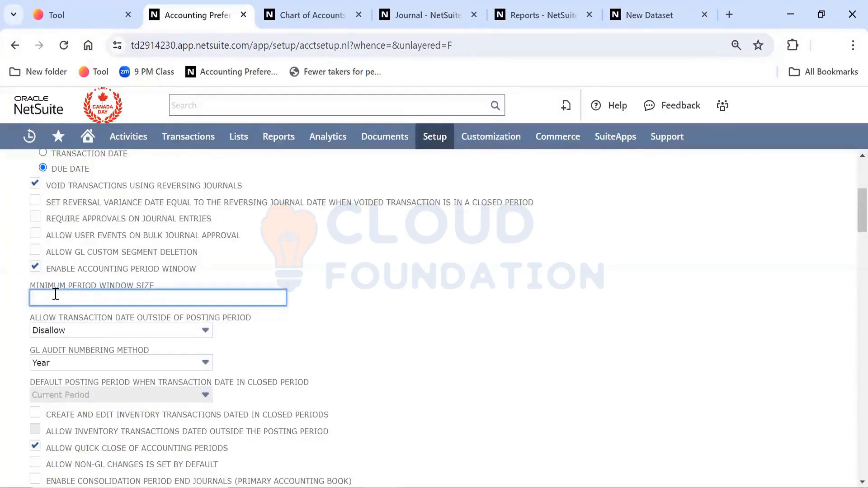
pyautogui.write('6')
pyautogui.press('Tab')
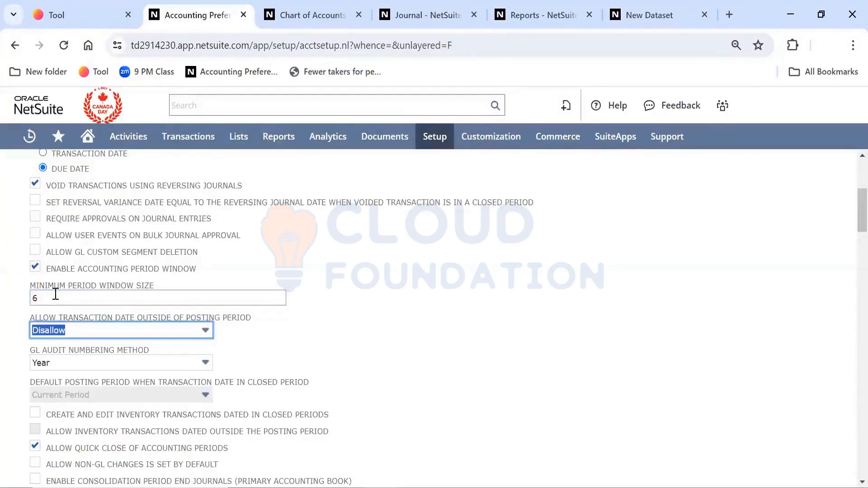
pyautogui.click(445, 290)
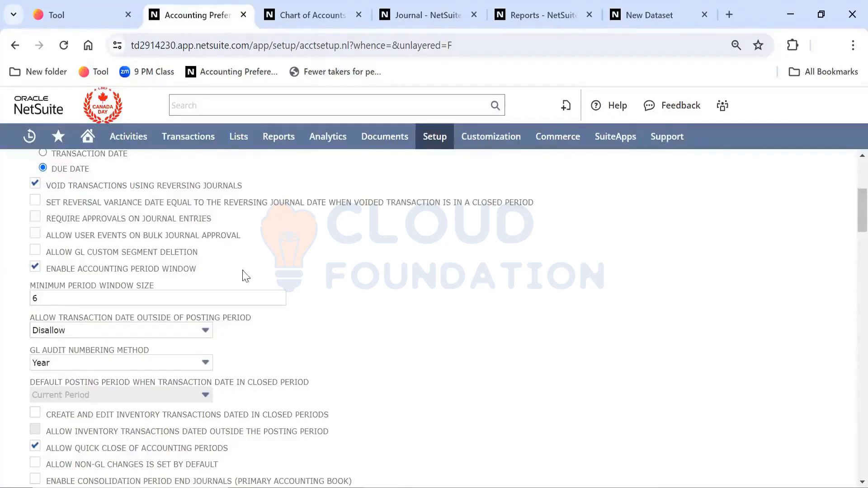
# - Read the field help for Enable Accounting Period Window, highlight its first sentence, and close the help
pyautogui.click(147, 267)
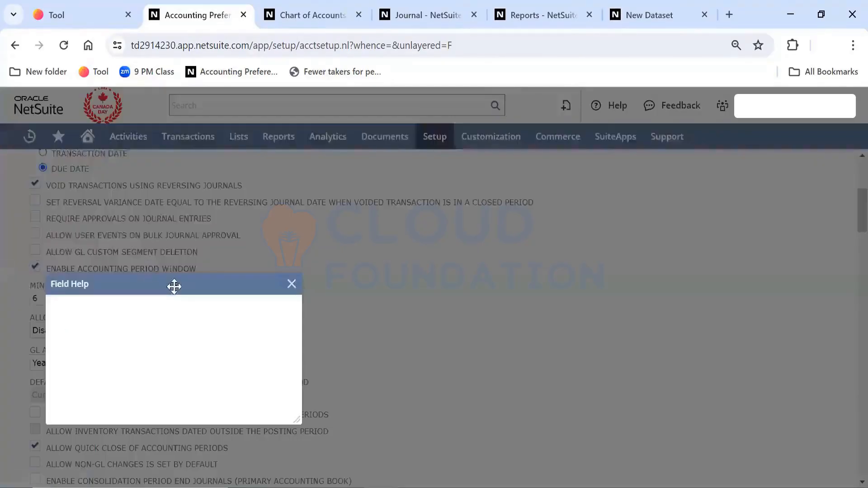
pyautogui.moveTo(174, 284); pyautogui.dragTo(168, 260)
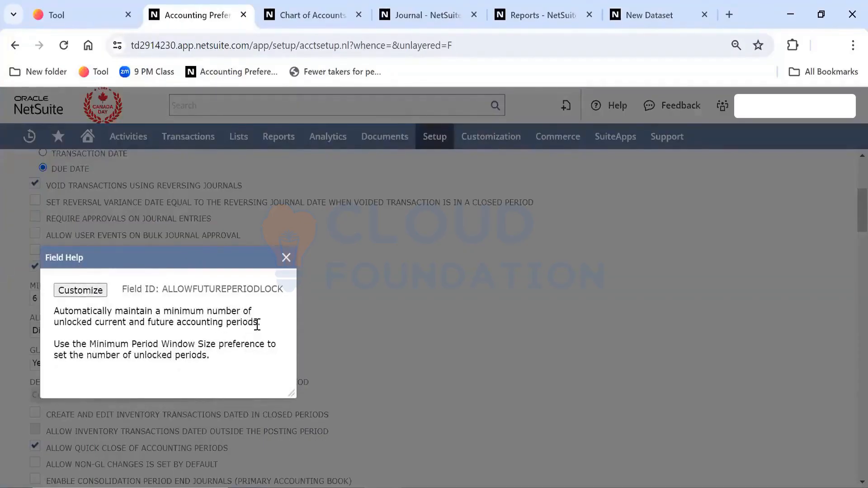
pyautogui.moveTo(257, 323); pyautogui.dragTo(56, 312)
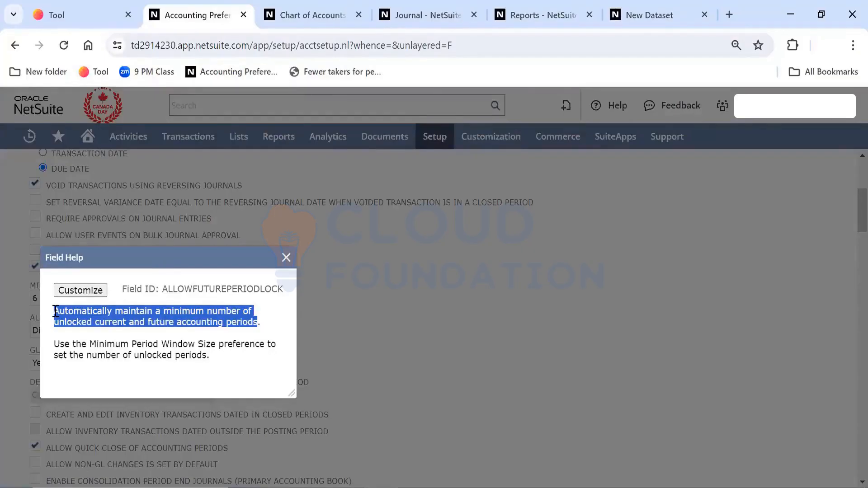
pyautogui.moveTo(184, 258); pyautogui.dragTo(353, 226)
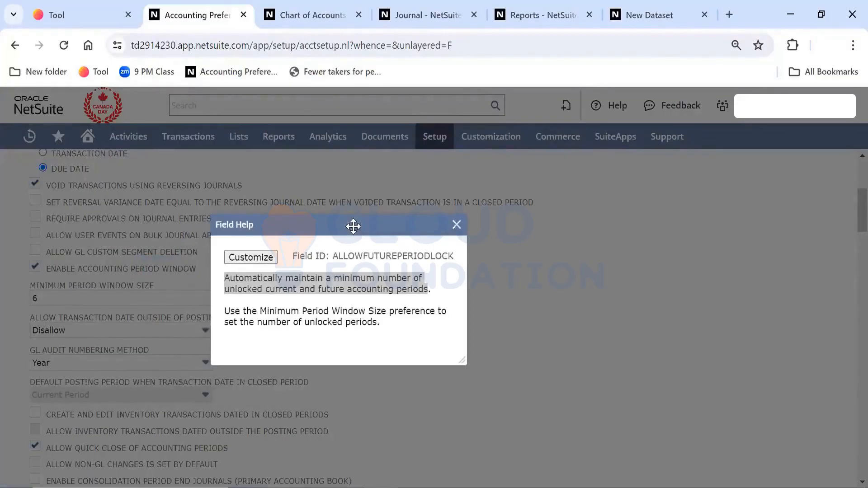
pyautogui.click(456, 224)
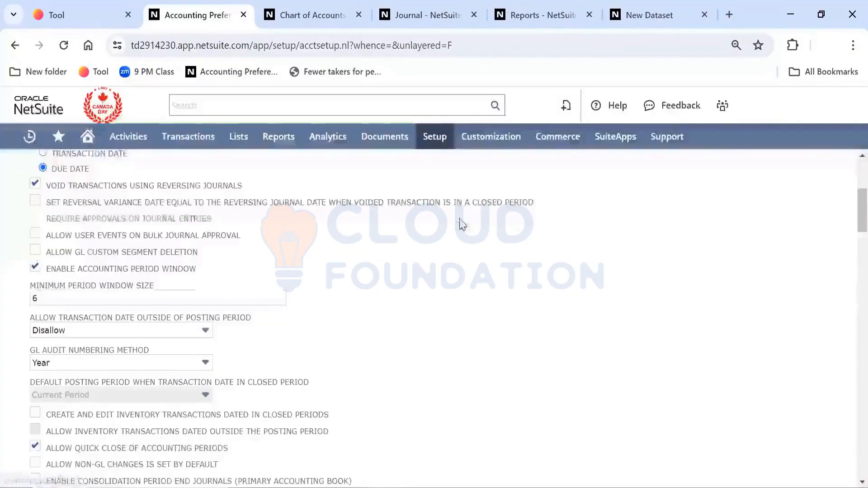
# - Turn Enable Accounting Period Window back off in the General Ledger preferences
pyautogui.click(112, 298)
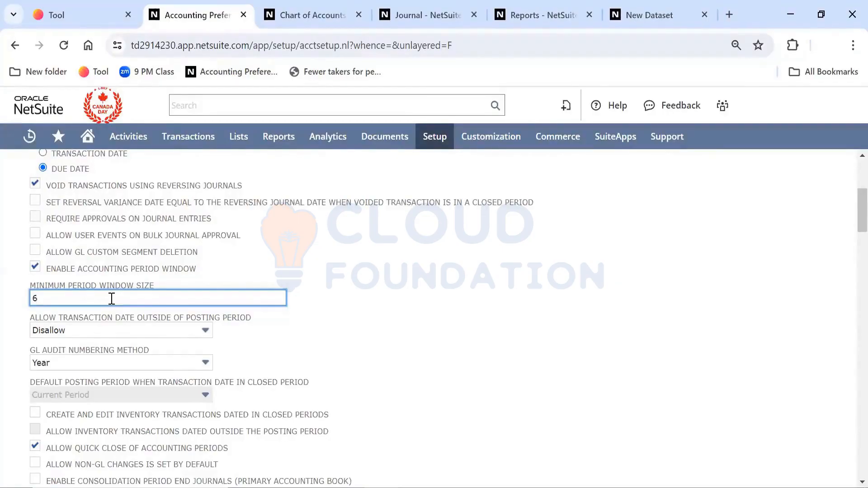
pyautogui.click(34, 266)
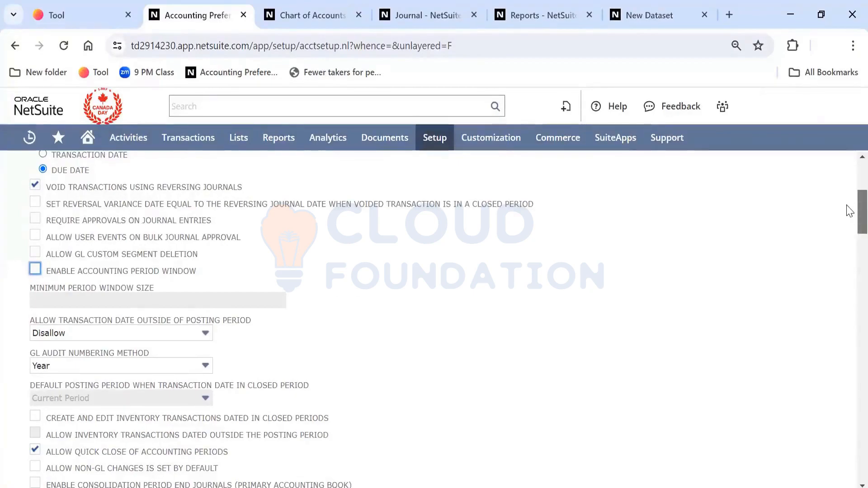
# - Open the Manage Accounting Periods page from the accounting setup in a separate browser tab and switch to it
pyautogui.scroll(-1, 849, 214)
pyautogui.scroll(-3, 848, 214)
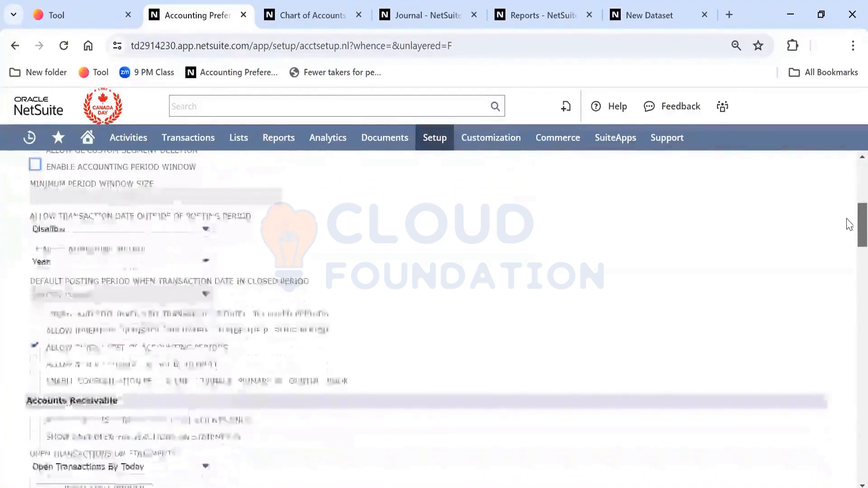
pyautogui.scroll(-2, 849, 234)
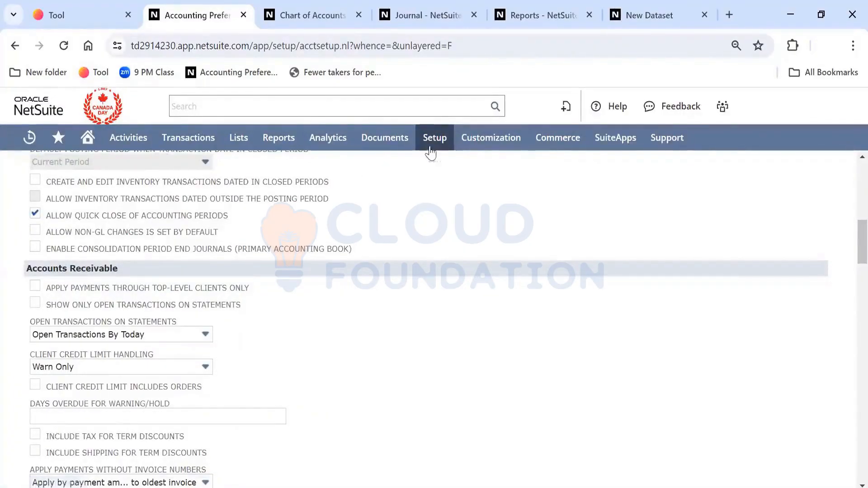
pyautogui.moveTo(433, 144)
pyautogui.moveTo(470, 189)
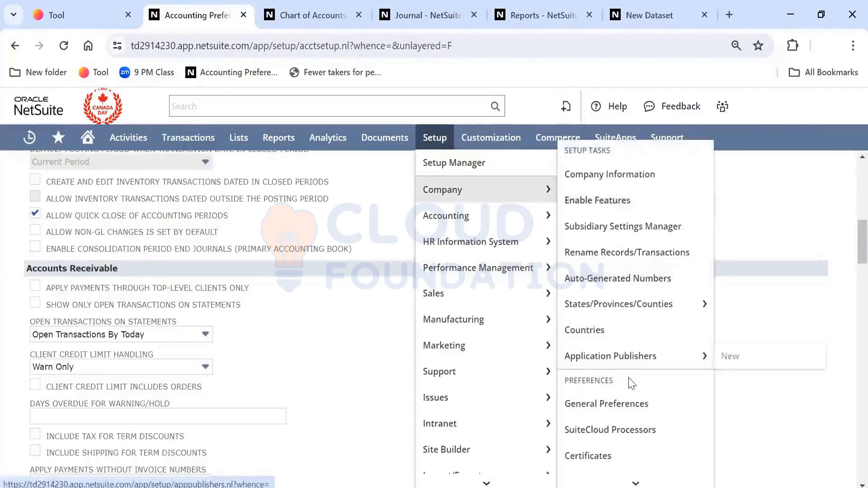
pyautogui.scroll(-10, 631, 383)
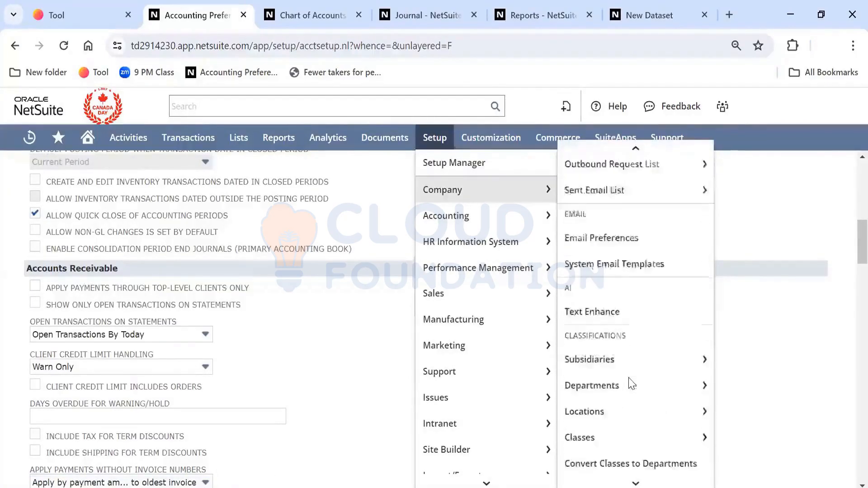
pyautogui.moveTo(531, 216)
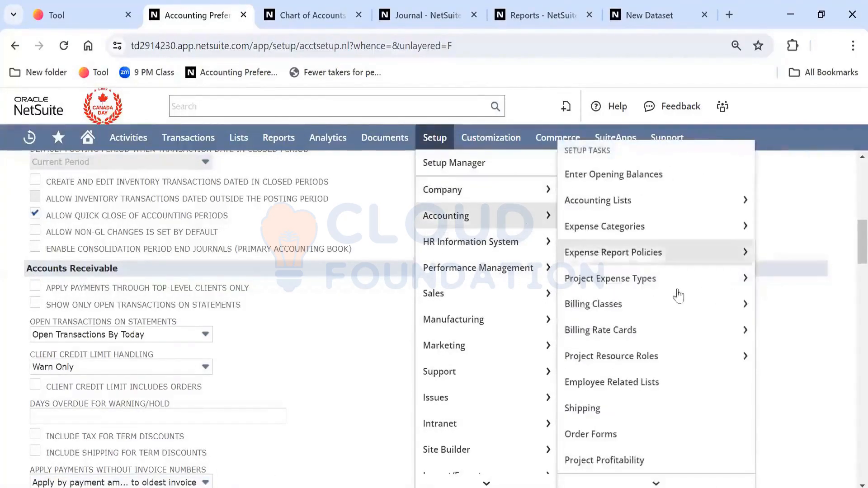
pyautogui.moveTo(678, 330)
pyautogui.scroll(-8, 678, 330)
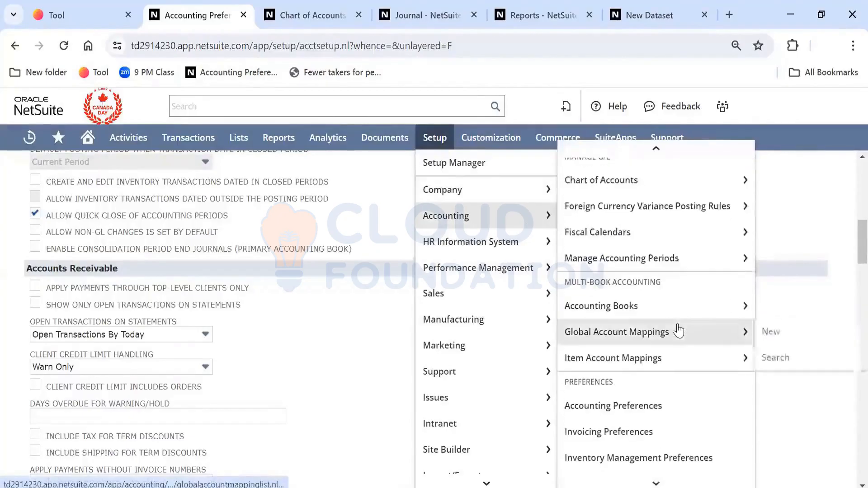
pyautogui.scroll(-8, 678, 331)
pyautogui.scroll(3, 661, 271)
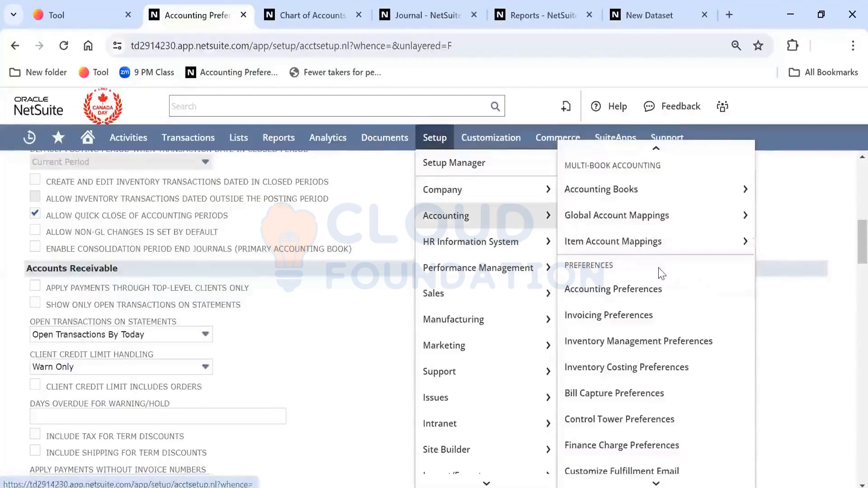
pyautogui.scroll(5, 660, 274)
pyautogui.scroll(-4, 660, 282)
pyautogui.scroll(-6, 659, 282)
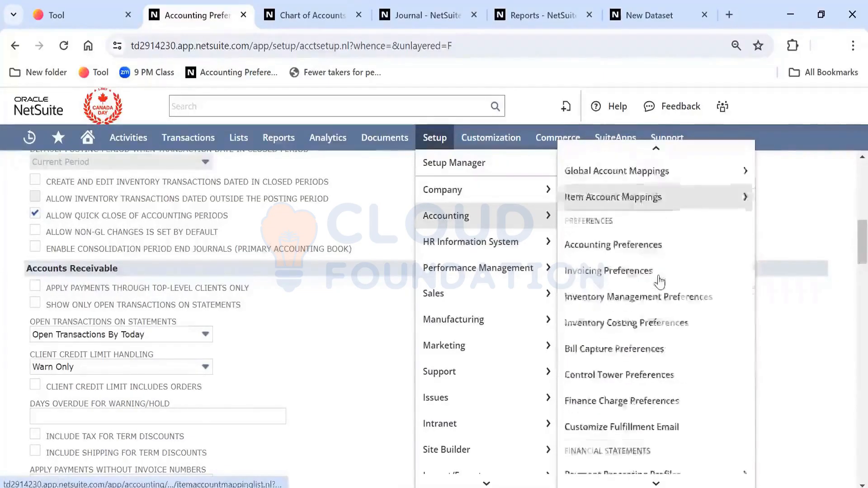
pyautogui.scroll(-5, 659, 282)
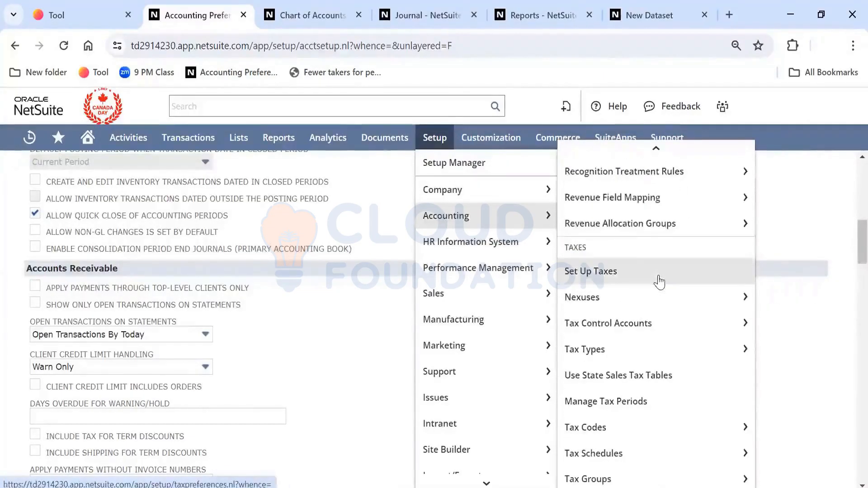
pyautogui.scroll(10, 659, 282)
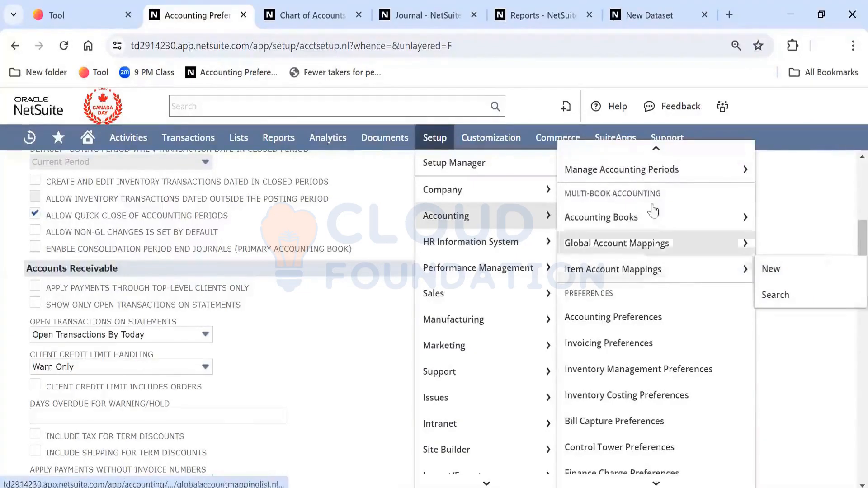
pyautogui.rightClick(654, 178)
pyautogui.click(667, 188)
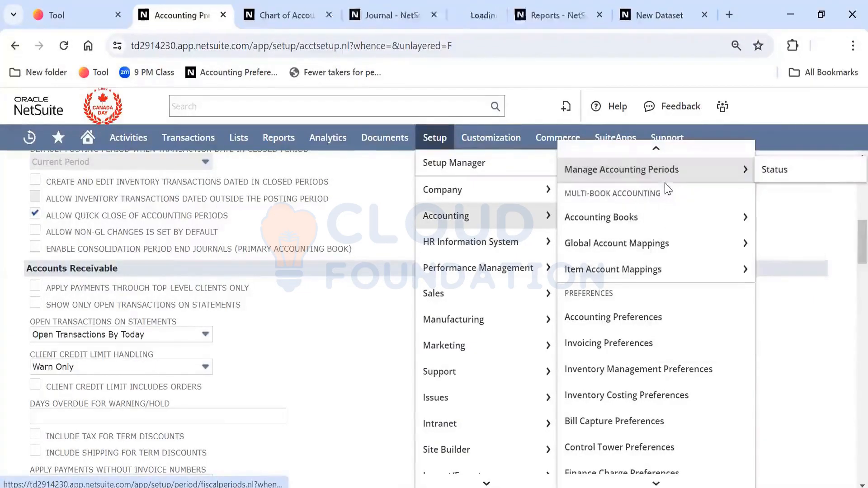
pyautogui.click(451, 18)
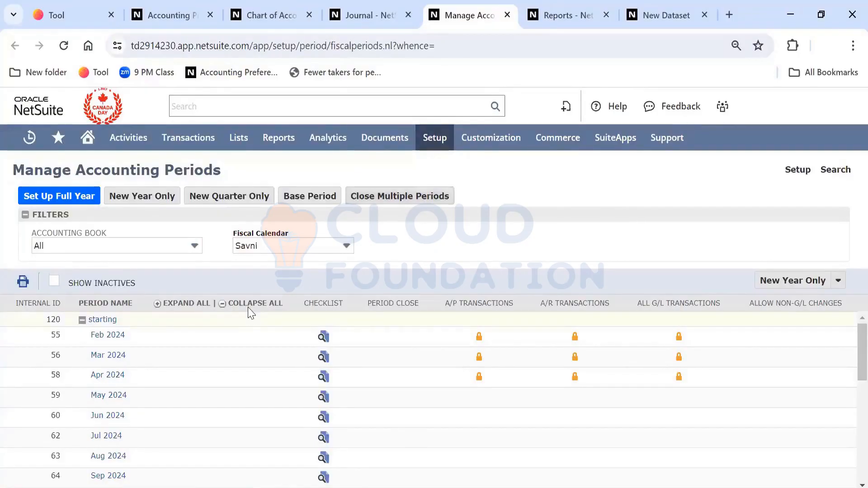
# - Collapse the starting year and expand the Unassigned group to view its 2014 periods, including the dates of Mar 2014
pyautogui.click(82, 321)
pyautogui.click(82, 335)
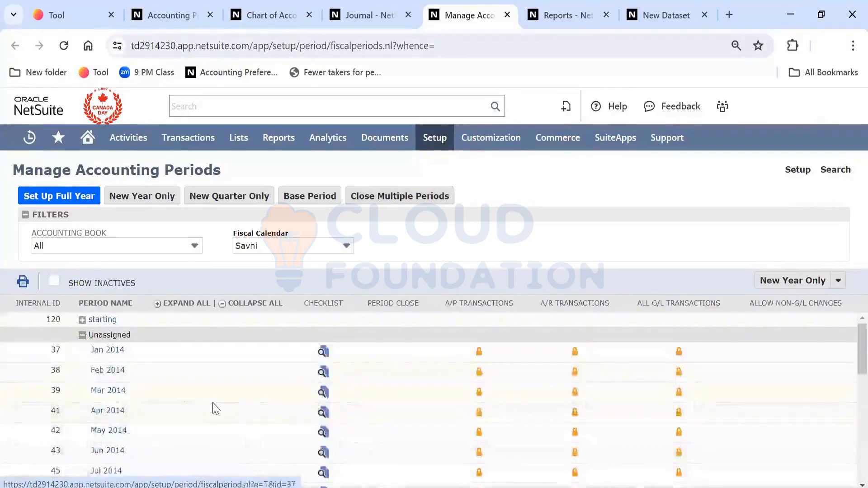
pyautogui.scroll(-2, 214, 409)
pyautogui.scroll(2, 211, 409)
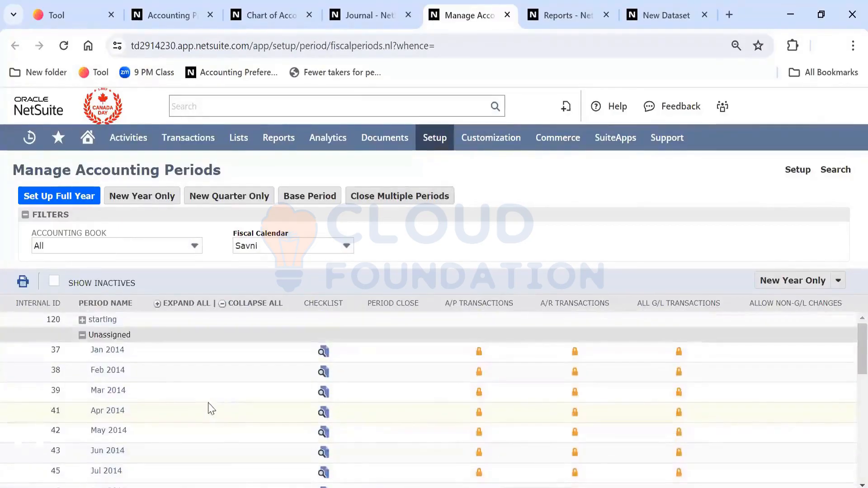
pyautogui.moveTo(123, 398)
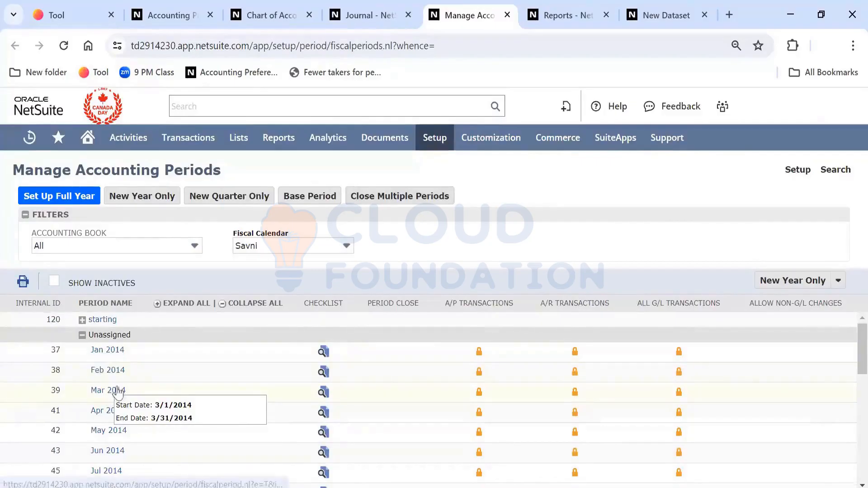
# - Quick-close Mar 2014 and all previous periods for all accounting books, omitting the Period Close Checklist
pyautogui.click(418, 198)
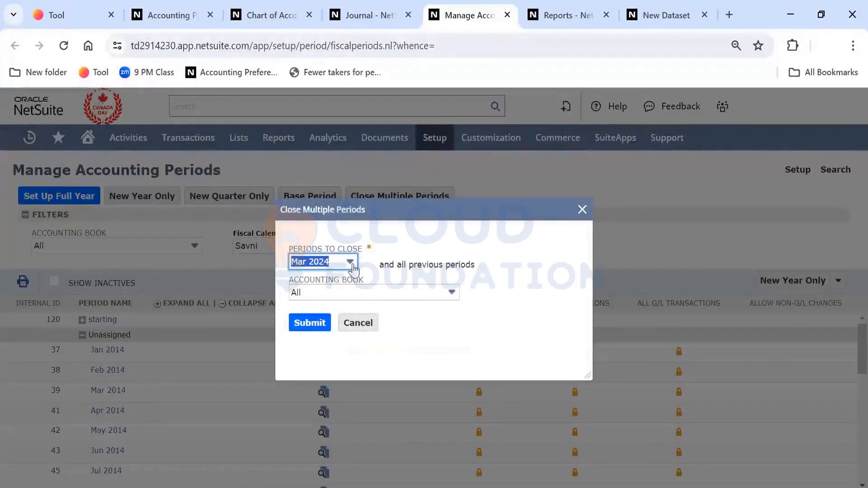
pyautogui.click(352, 265)
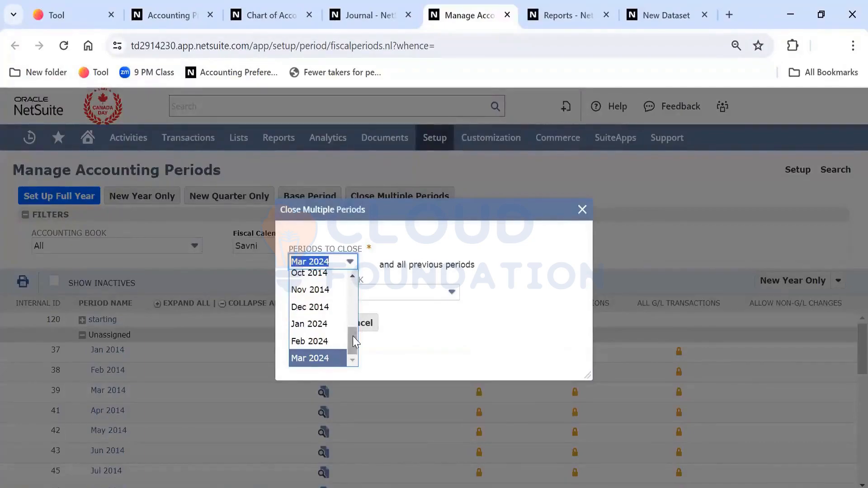
pyautogui.moveTo(352, 337); pyautogui.dragTo(354, 298)
pyautogui.click(337, 286)
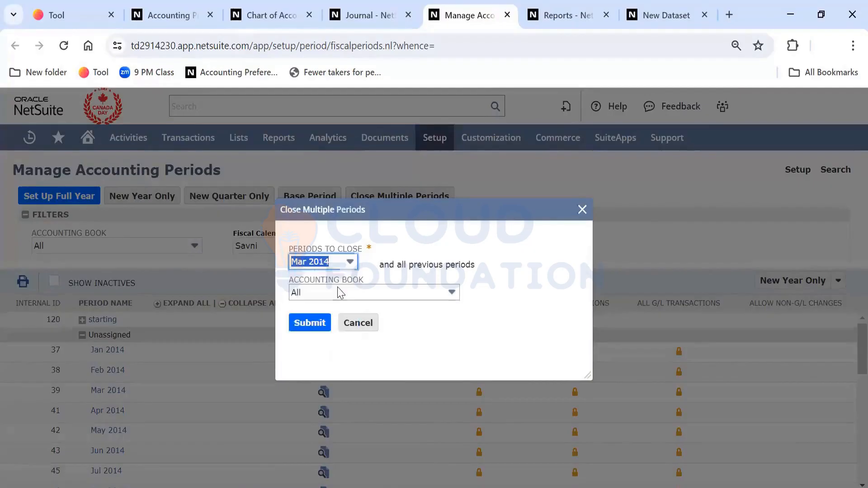
pyautogui.click(340, 293)
pyautogui.click(504, 320)
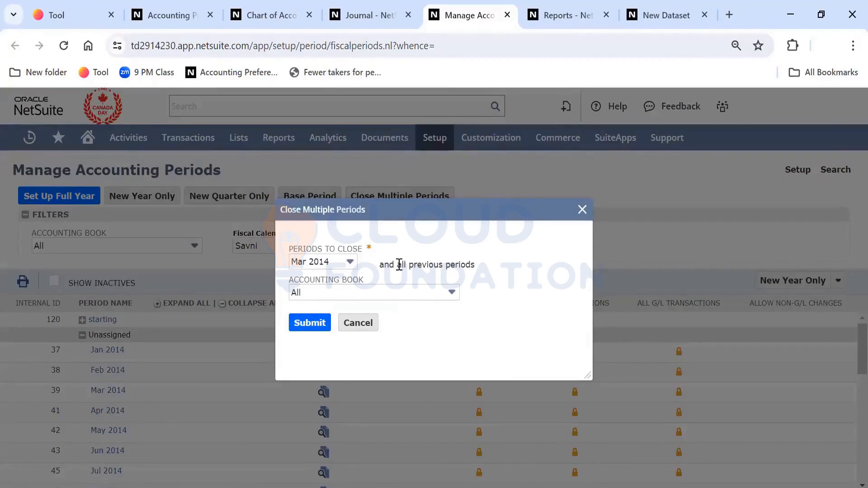
pyautogui.click(309, 333)
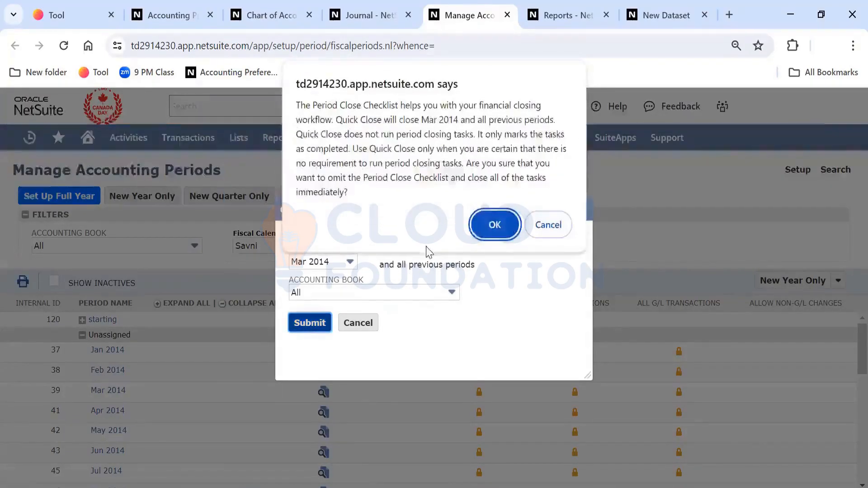
pyautogui.click(494, 221)
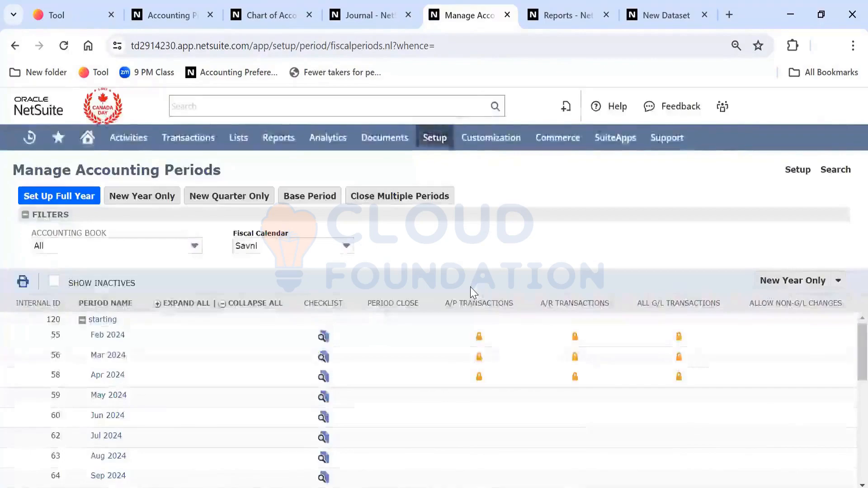
# - Check the close status of the 2014 periods under Unassigned, close the periods page, and return to Accounting Preferences at the Accounts Payable section
pyautogui.click(82, 321)
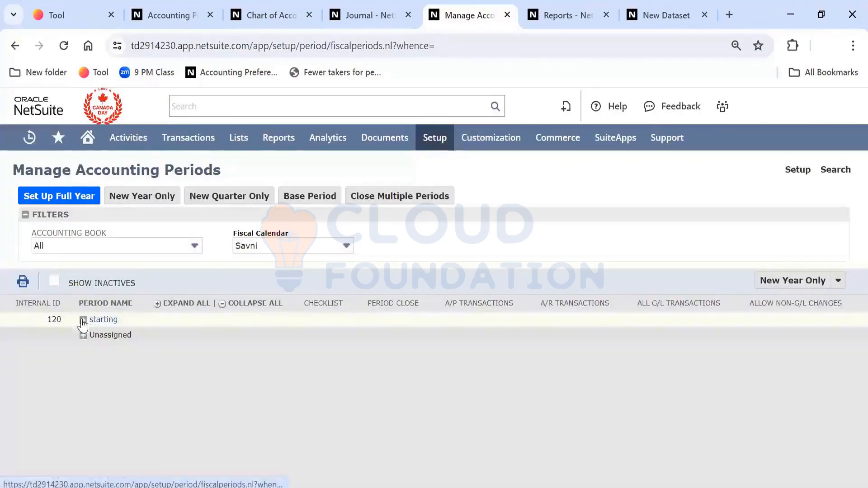
pyautogui.click(83, 337)
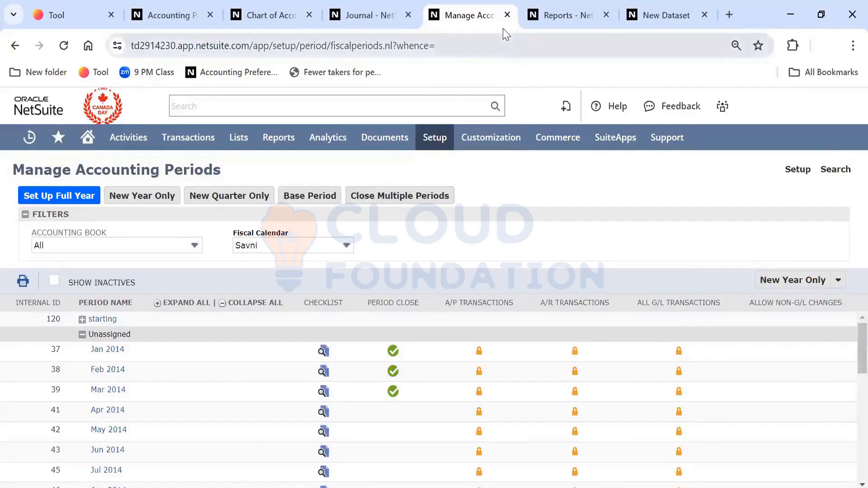
pyautogui.click(507, 15)
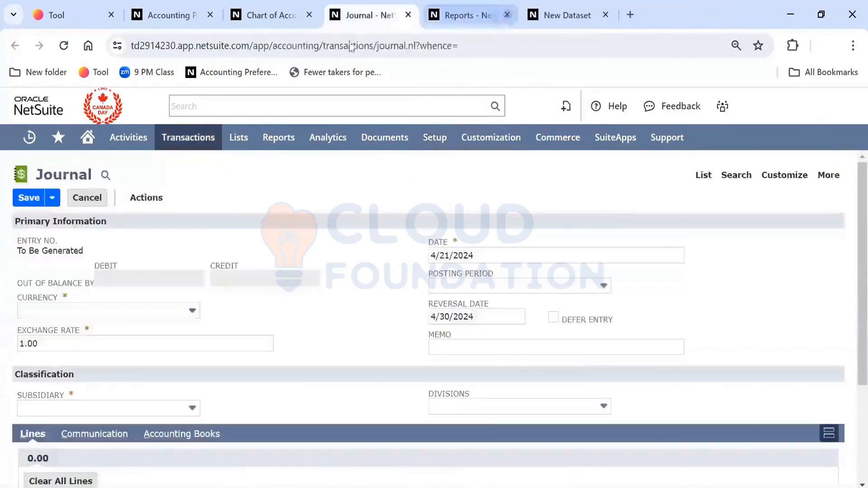
pyautogui.click(150, 13)
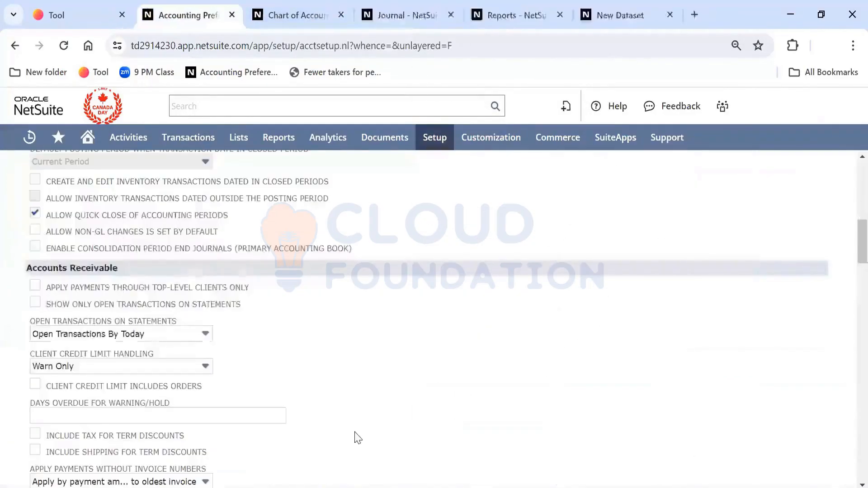
pyautogui.scroll(-3, 395, 368)
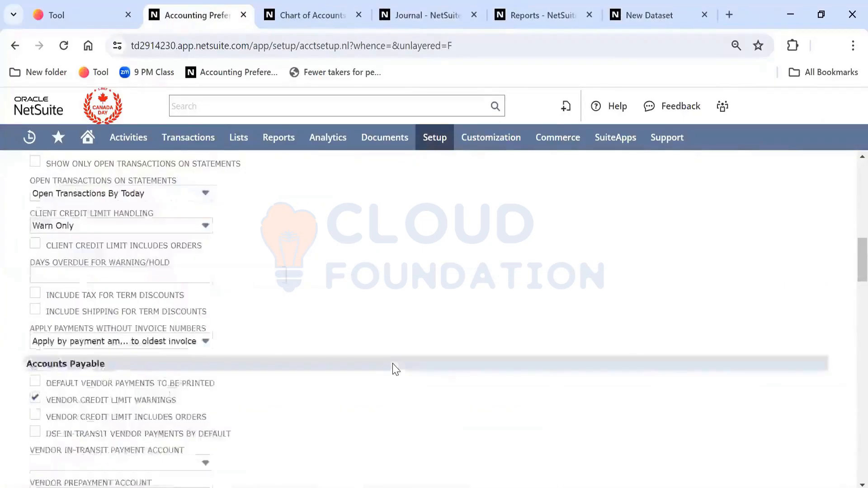
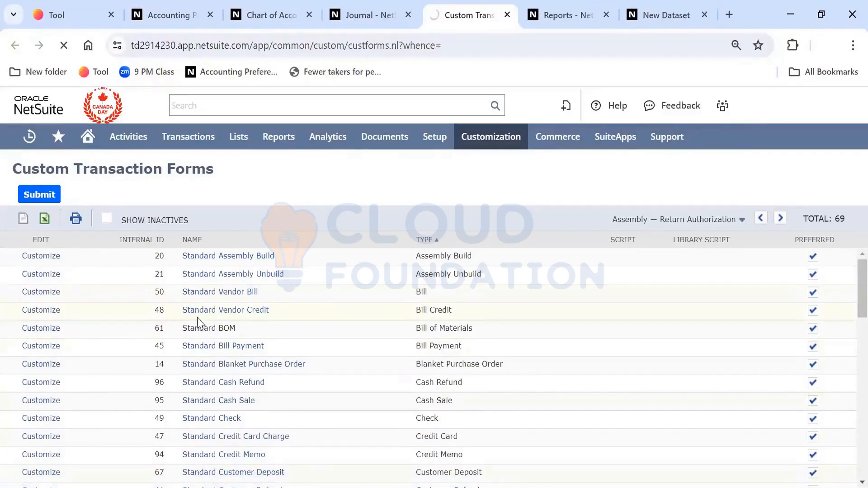
# - Look through the Custom Transaction Forms list and open the Standard Vendor Bill form for customization
pyautogui.scroll(-5, 354, 348)
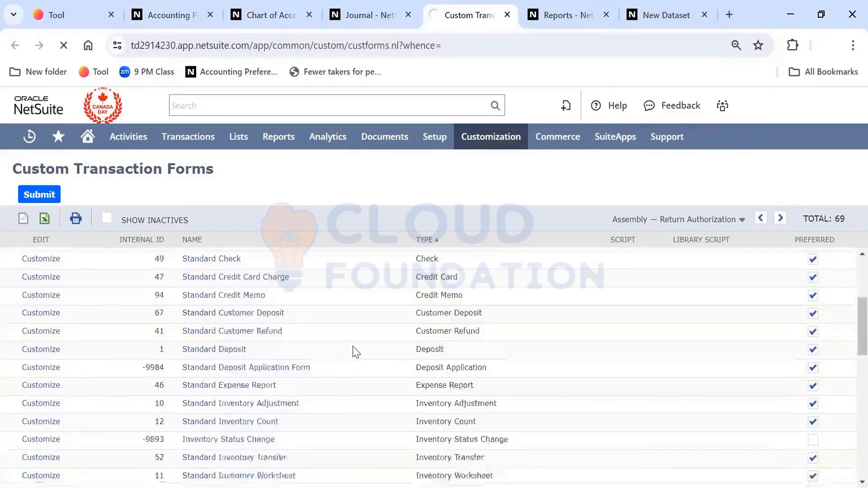
pyautogui.scroll(-10, 356, 352)
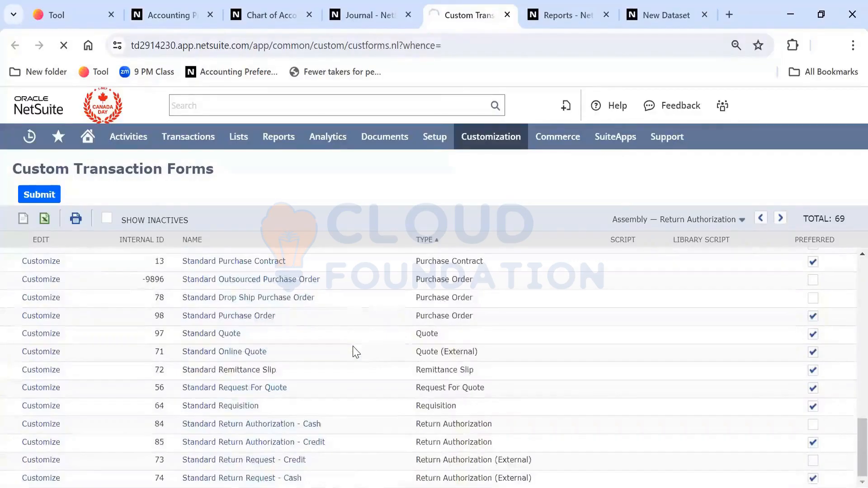
pyautogui.scroll(2, 271, 373)
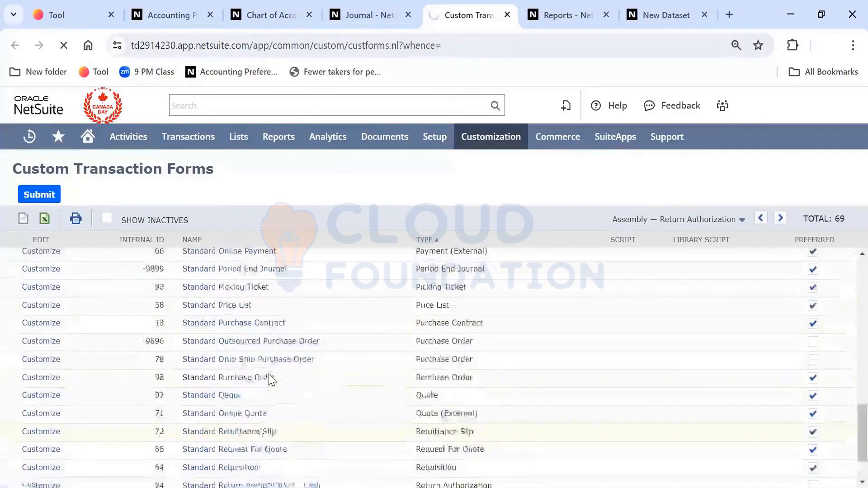
pyautogui.scroll(15, 272, 378)
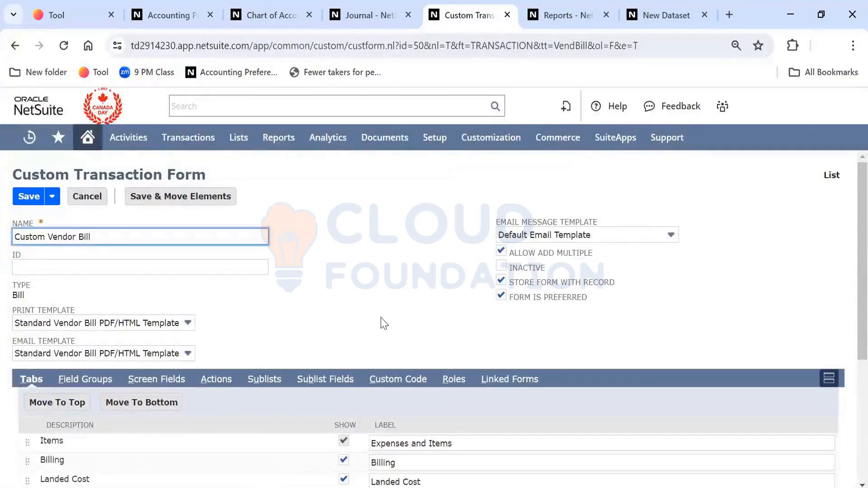
# - Review the tabs of the Custom Vendor Bill form and show its main screen fields
pyautogui.scroll(-2, 381, 317)
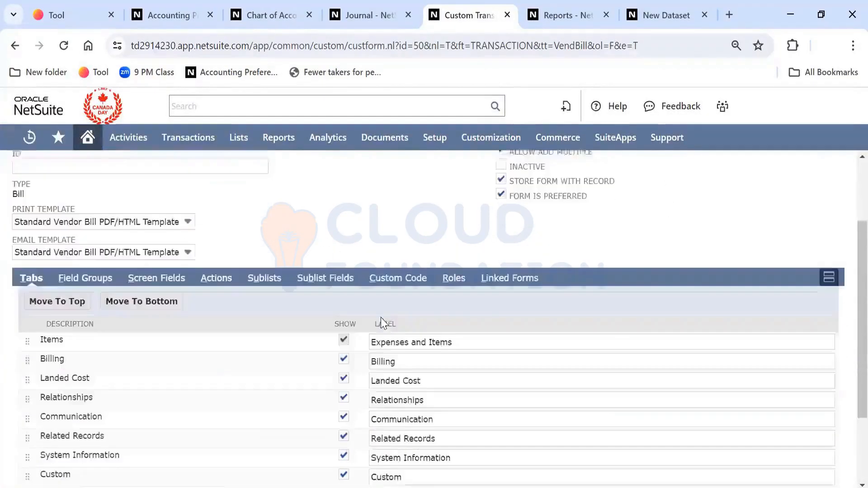
pyautogui.scroll(2, 380, 317)
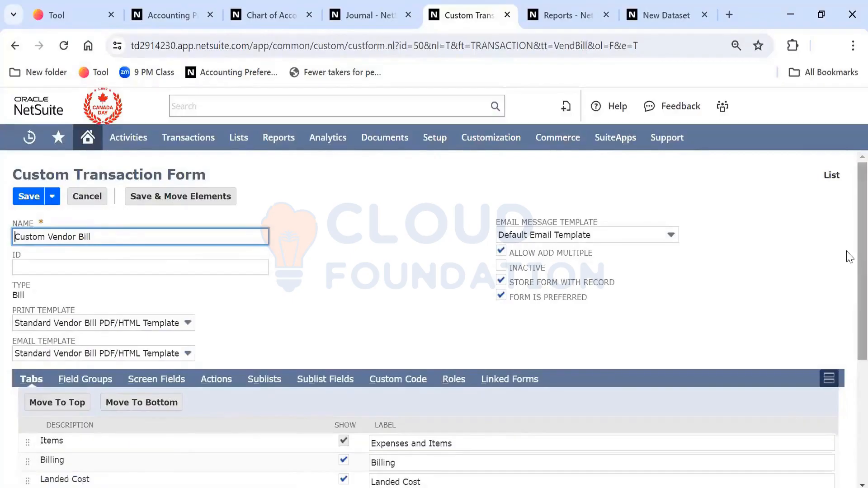
pyautogui.scroll(-1, 847, 290)
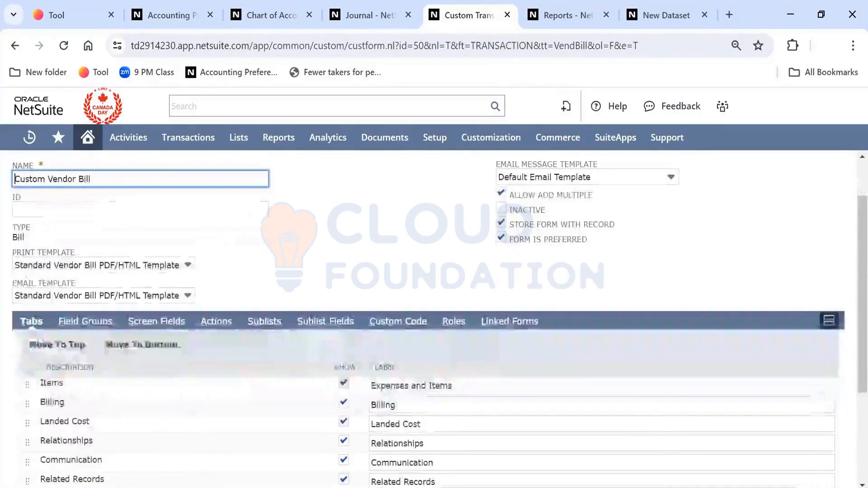
pyautogui.click(151, 322)
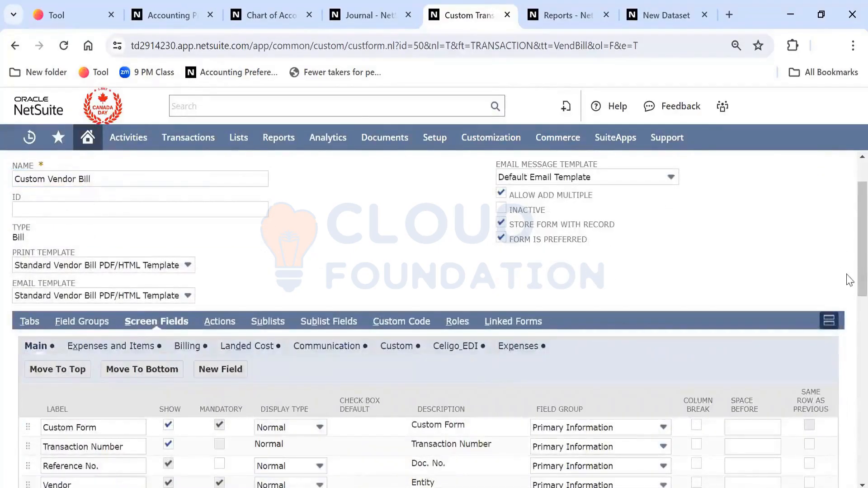
# - Find the Location field on the Custom Vendor Bill form and show the Location, Class and Department fields
pyautogui.scroll(-3, 847, 285)
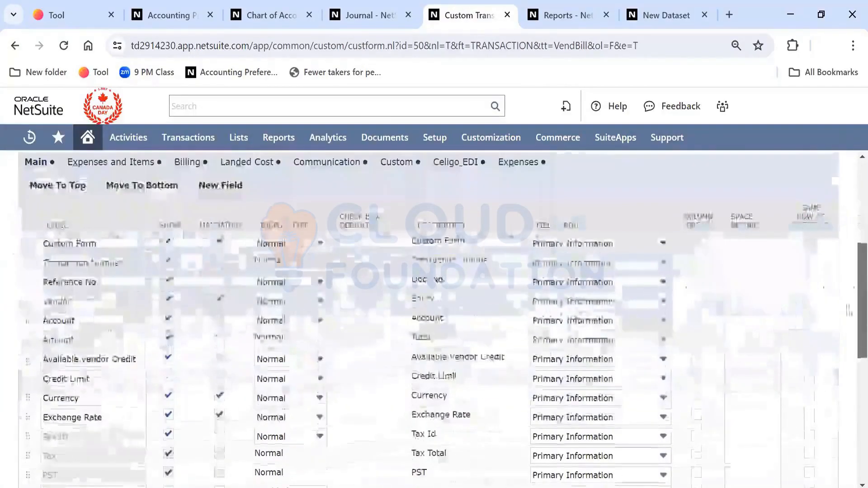
pyautogui.hotkey('ctrl', 'f')
pyautogui.write('locatio')
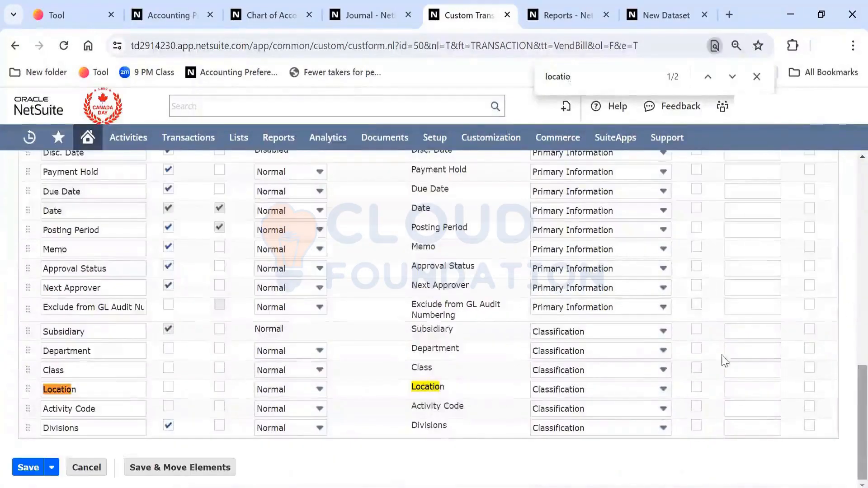
pyautogui.press('F5')
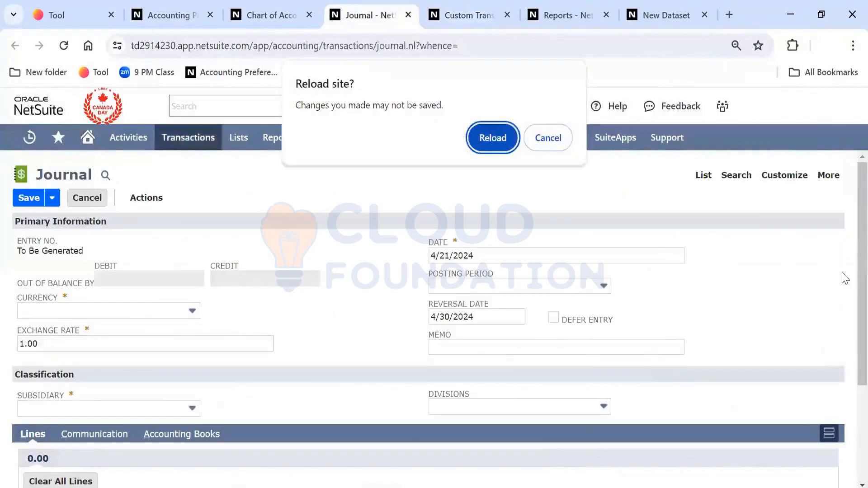
pyautogui.click(548, 137)
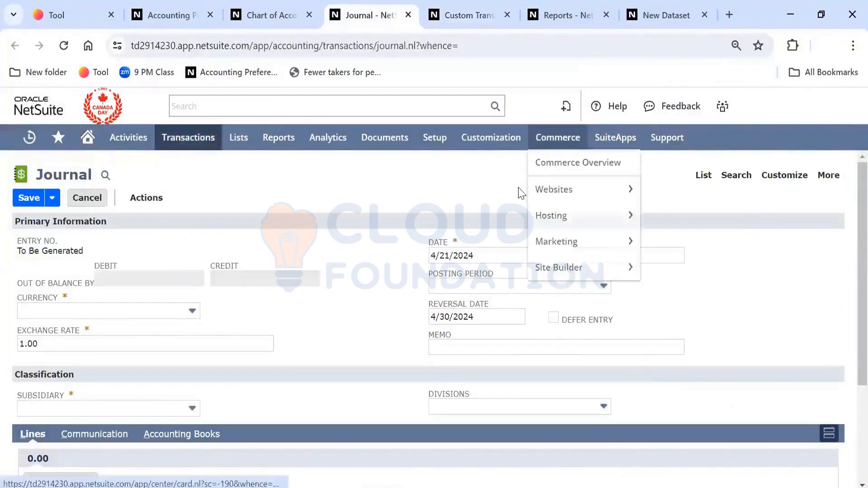
pyautogui.click(452, 16)
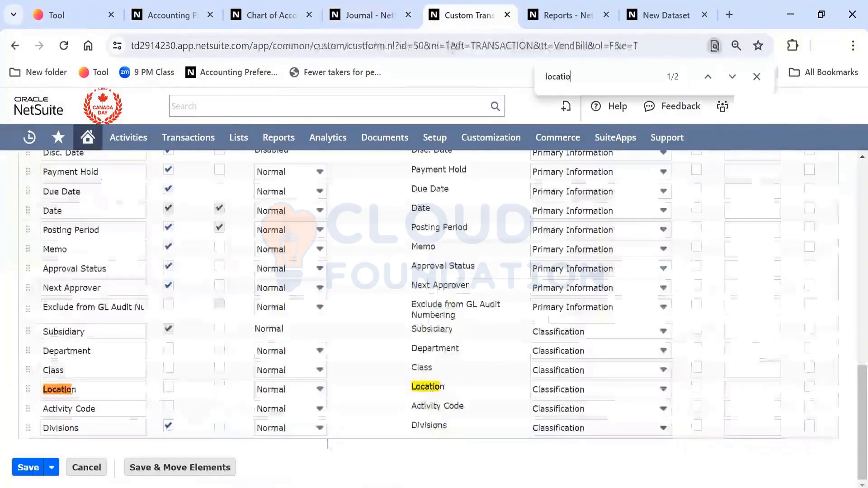
pyautogui.click(170, 391)
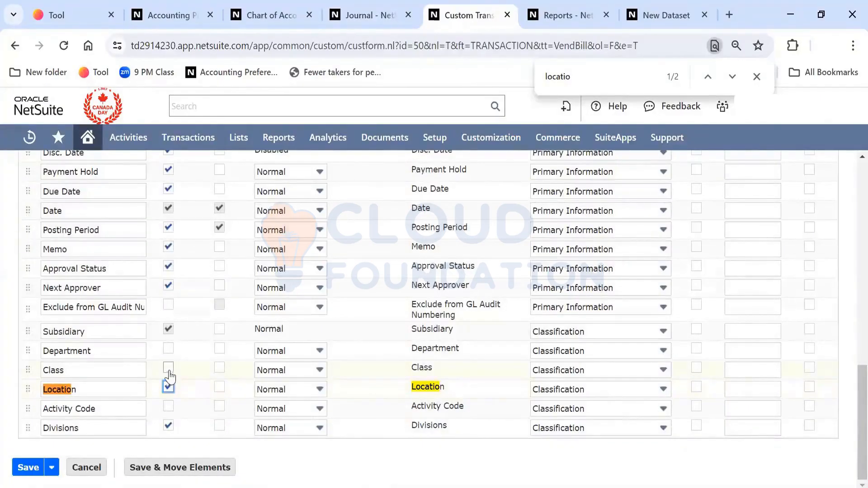
pyautogui.click(169, 368)
pyautogui.click(169, 348)
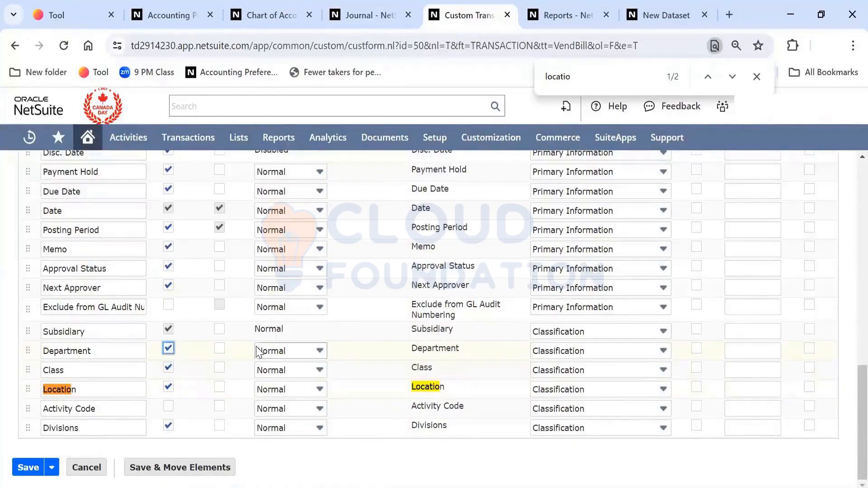
# - Make the Department, Class and Location screen fields mandatory on the Custom Vendor Bill form
pyautogui.scroll(13, 258, 352)
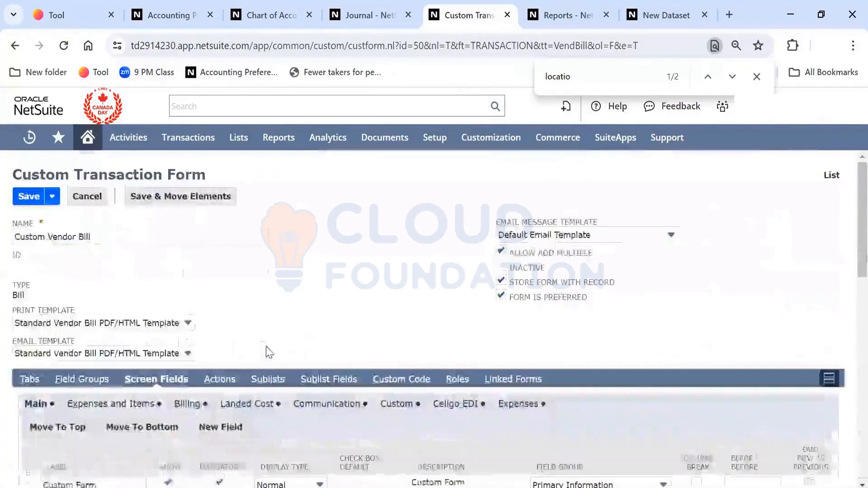
pyautogui.scroll(-5, 268, 352)
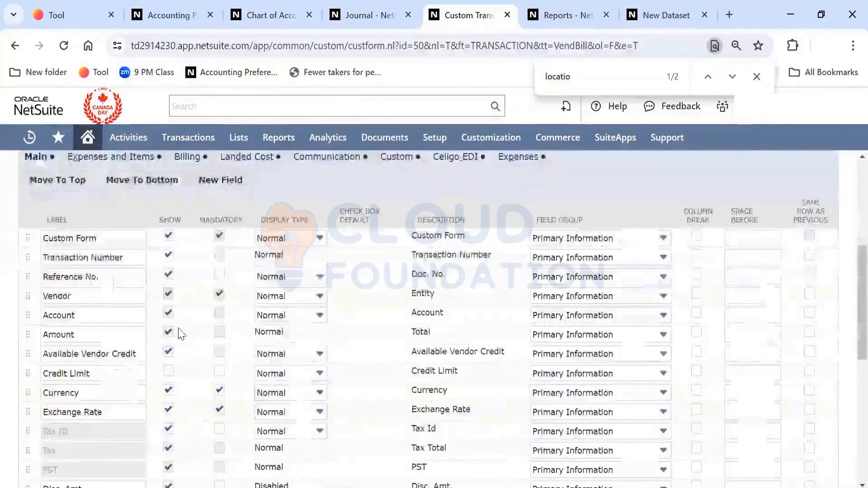
pyautogui.scroll(-5, 178, 332)
pyautogui.scroll(-3, 181, 333)
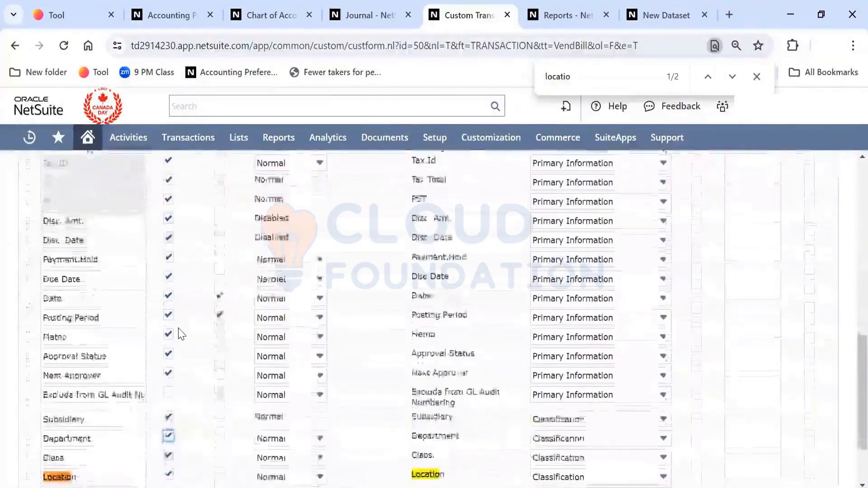
pyautogui.click(219, 350)
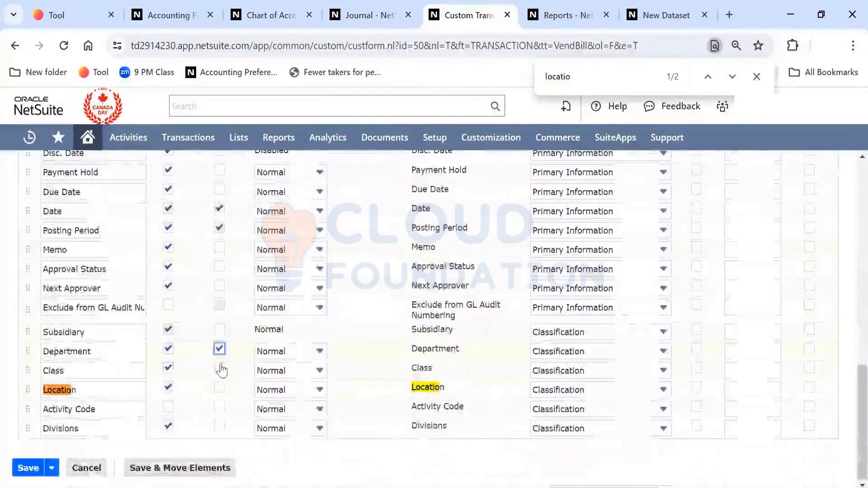
pyautogui.click(219, 368)
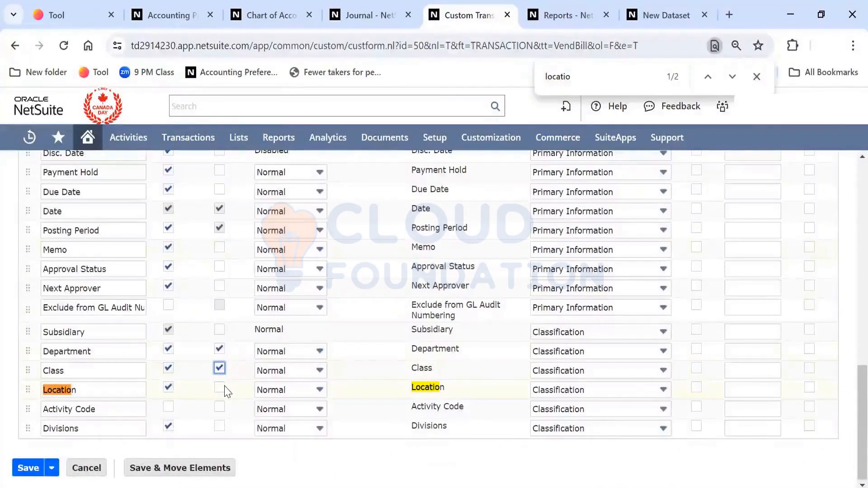
pyautogui.click(227, 389)
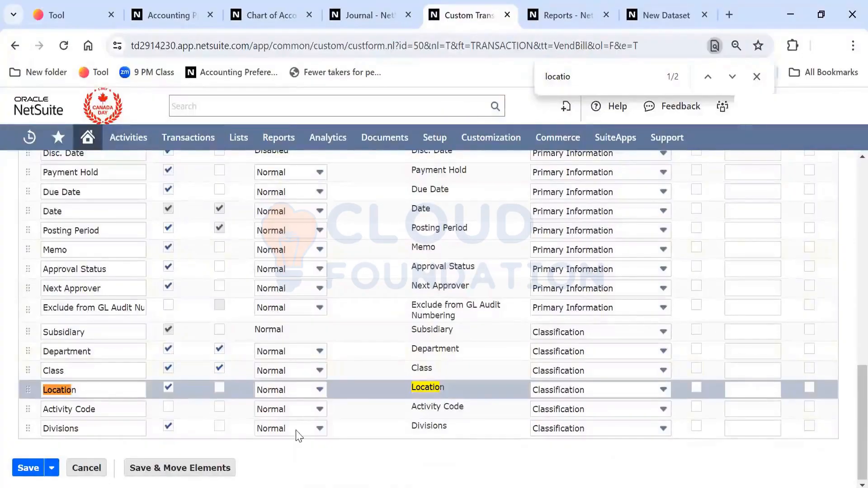
pyautogui.click(220, 388)
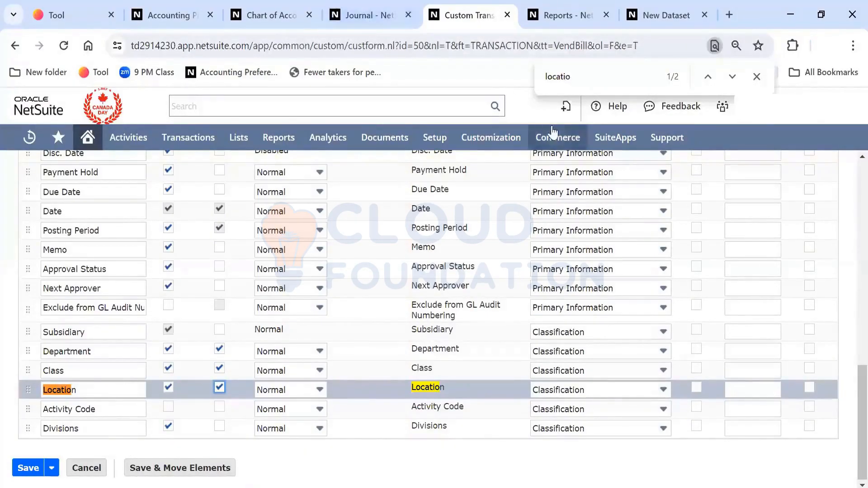
# - Leave the Custom Vendor Bill form without saving and return to the Custom Transaction Forms list
pyautogui.scroll(2, 848, 183)
pyautogui.scroll(10, 849, 183)
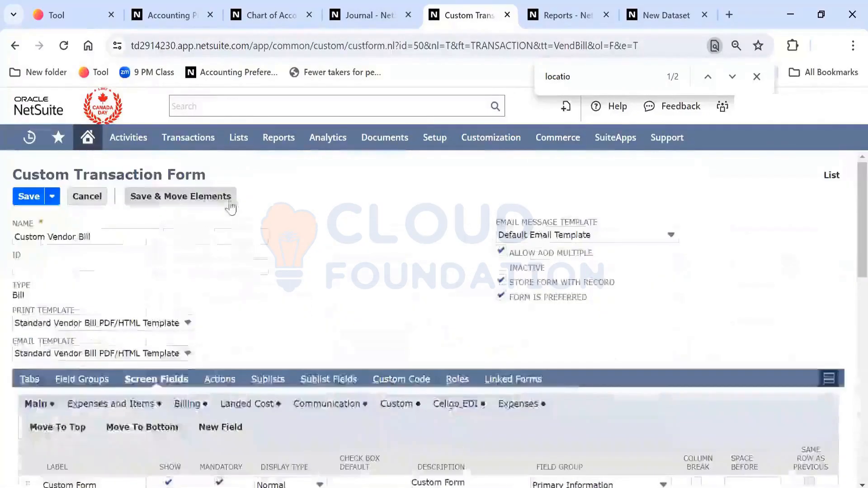
pyautogui.click(15, 45)
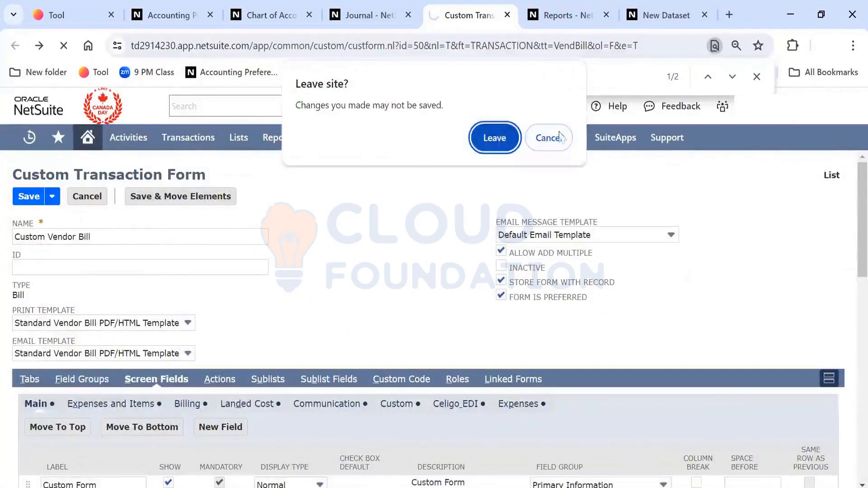
pyautogui.click(479, 137)
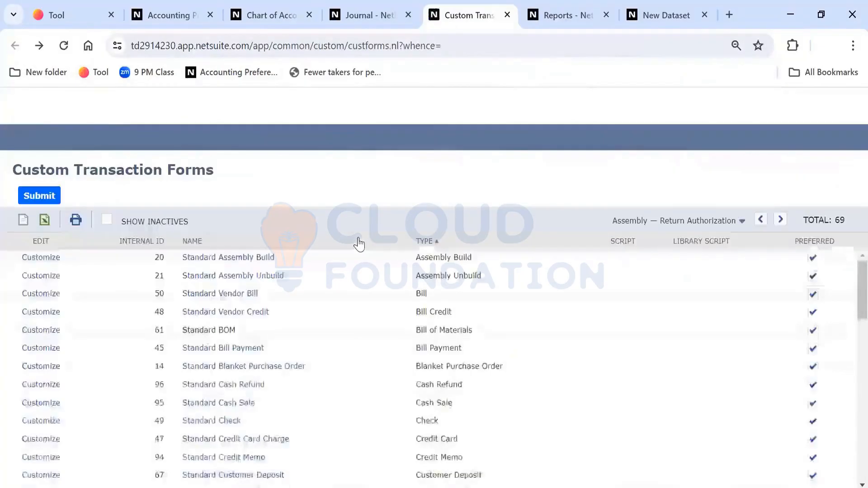
# - Search the forms list for "journal" and open the Standard Journal Entry form for customization
pyautogui.hotkey('ctrl', 'f')
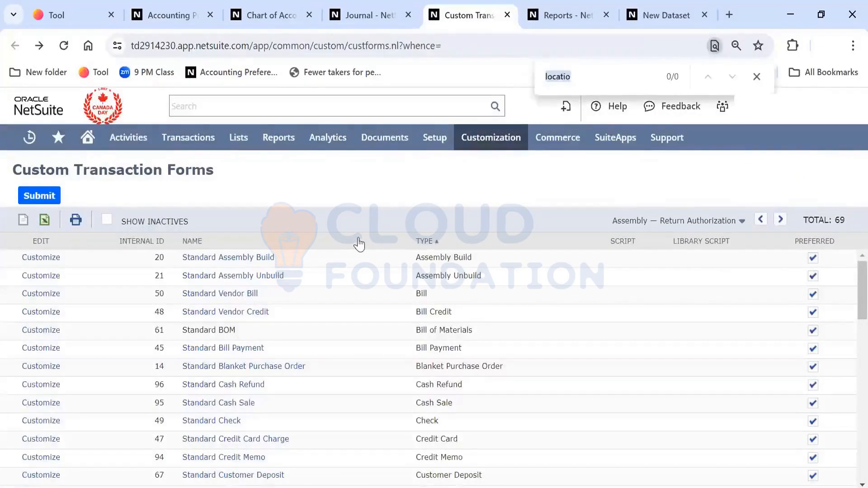
pyautogui.write('jounr')
pyautogui.write('rnal')
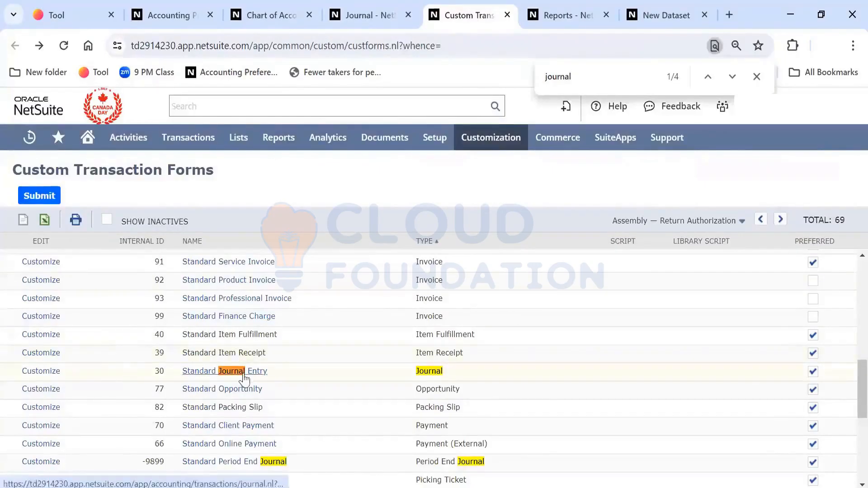
pyautogui.click(46, 371)
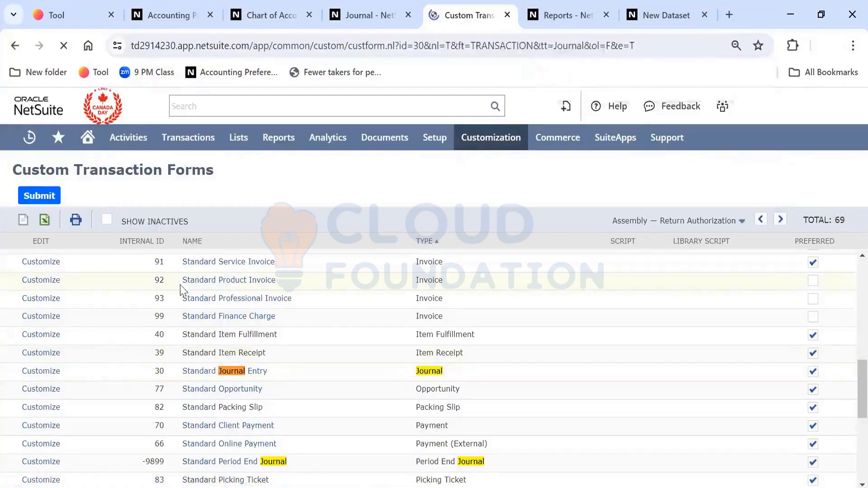
# - Name the custom journal form "ISB - Journal Entry"
pyautogui.doubleClick(36, 238)
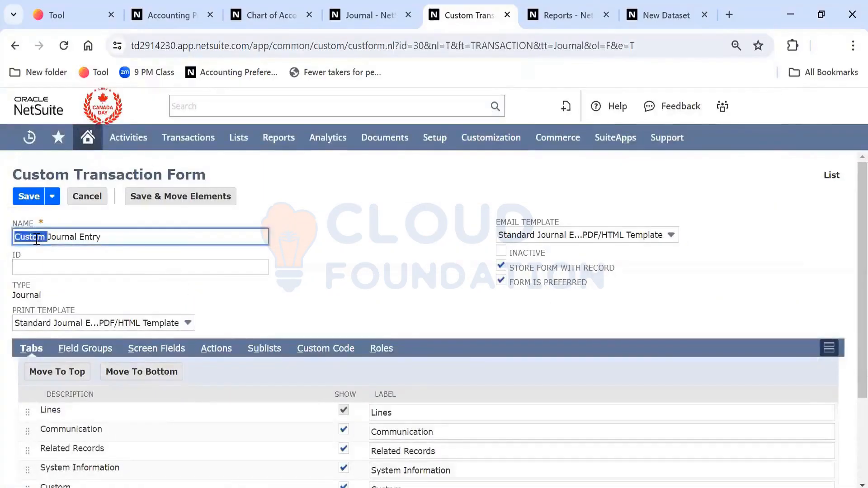
pyautogui.write('ISB -')
pyautogui.press('Tab')
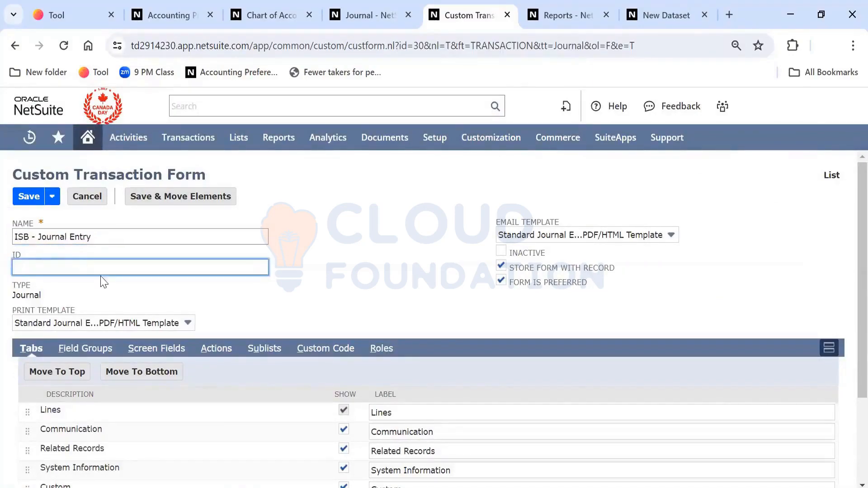
# - Make the Department, Class and Location screen fields mandatory on the ISB - Journal Entry form and save the form
pyautogui.click(156, 348)
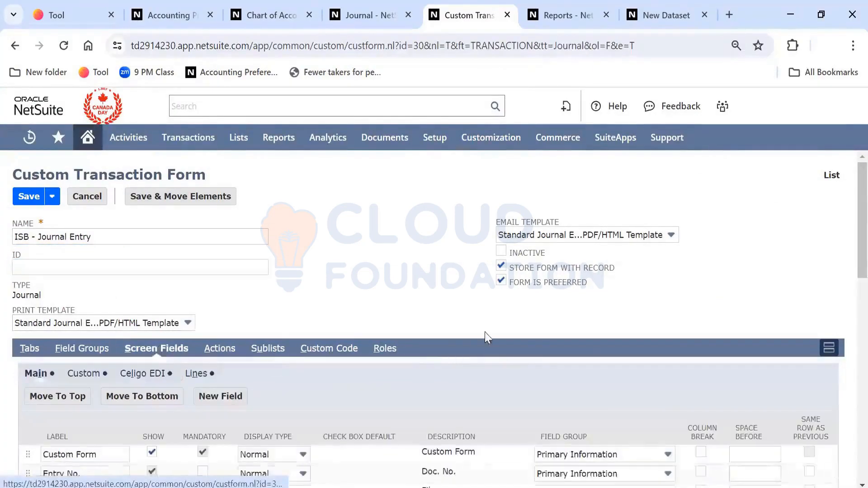
pyautogui.scroll(-10, 847, 407)
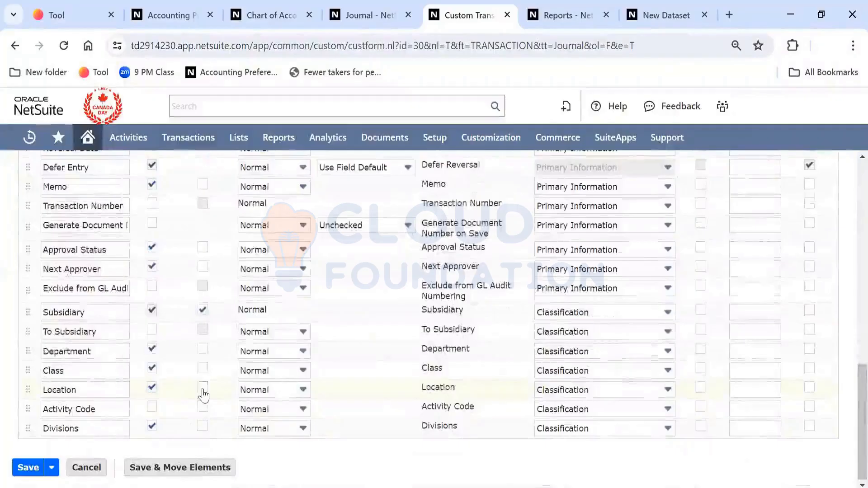
pyautogui.click(203, 388)
pyautogui.click(203, 369)
pyautogui.click(203, 349)
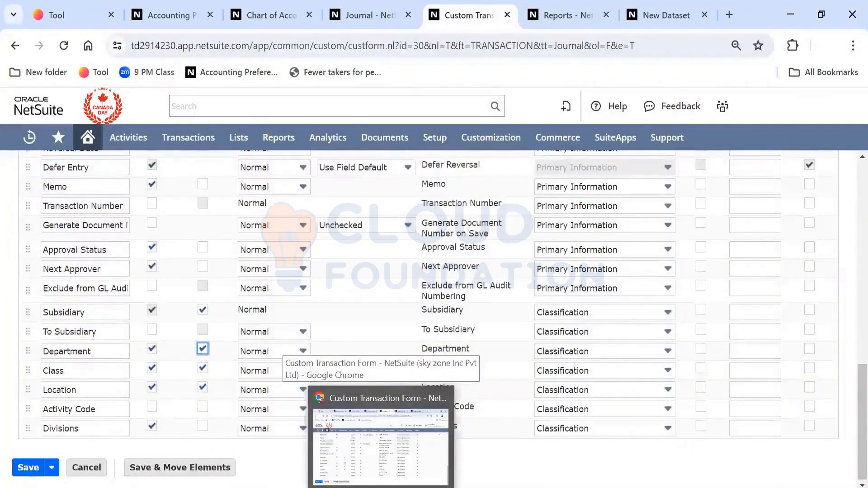
pyautogui.click(25, 473)
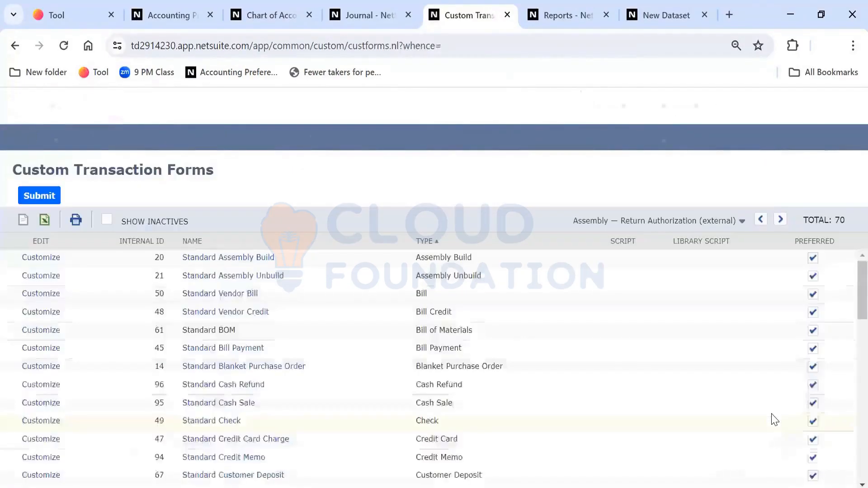
# - Start a new journal entry from the financial transactions
pyautogui.moveTo(205, 135)
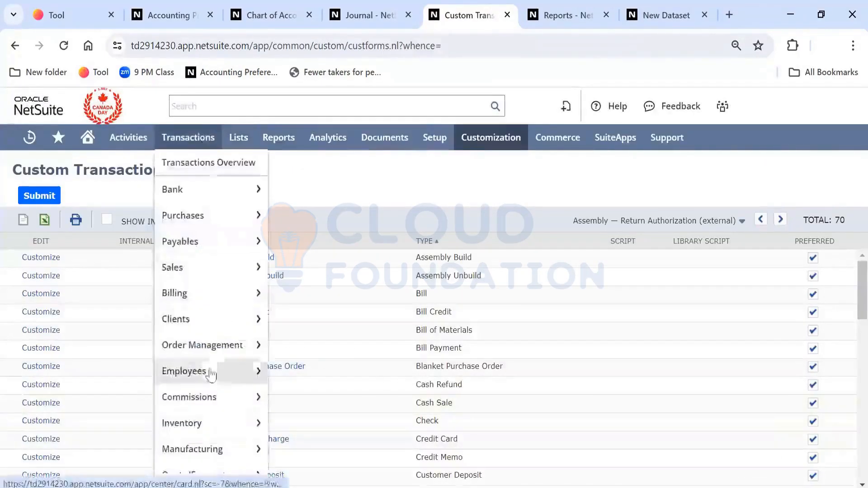
pyautogui.moveTo(218, 476)
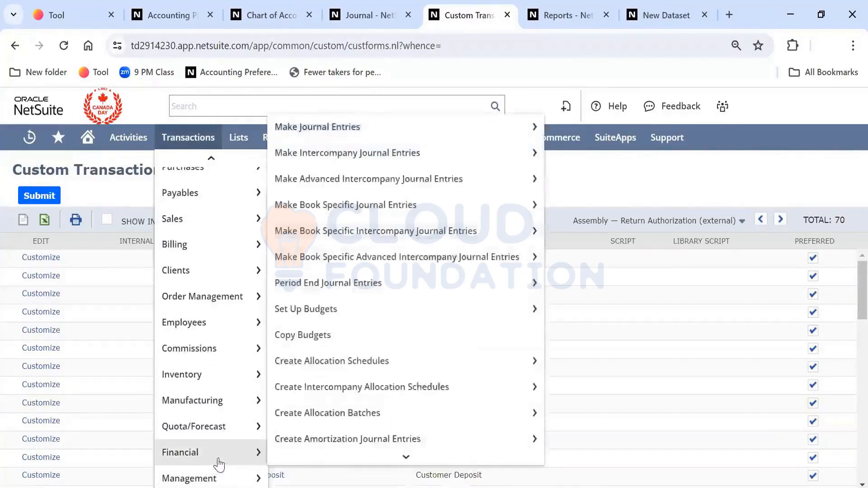
pyautogui.moveTo(366, 264)
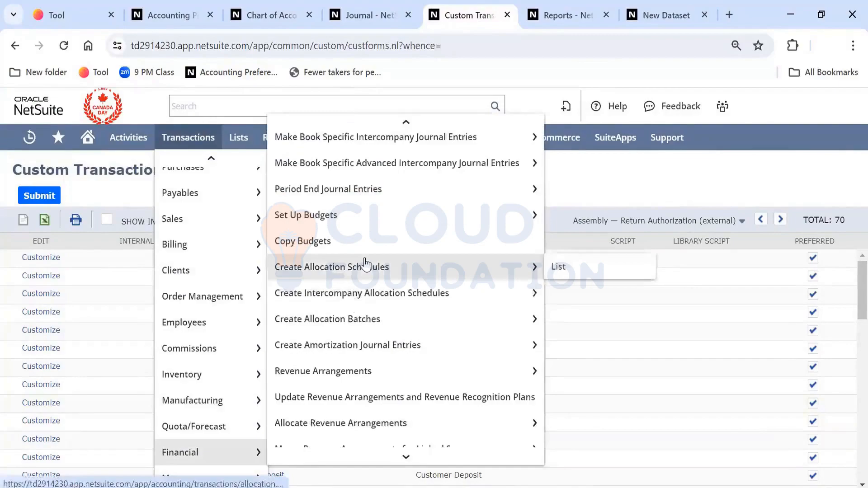
pyautogui.scroll(2, 366, 264)
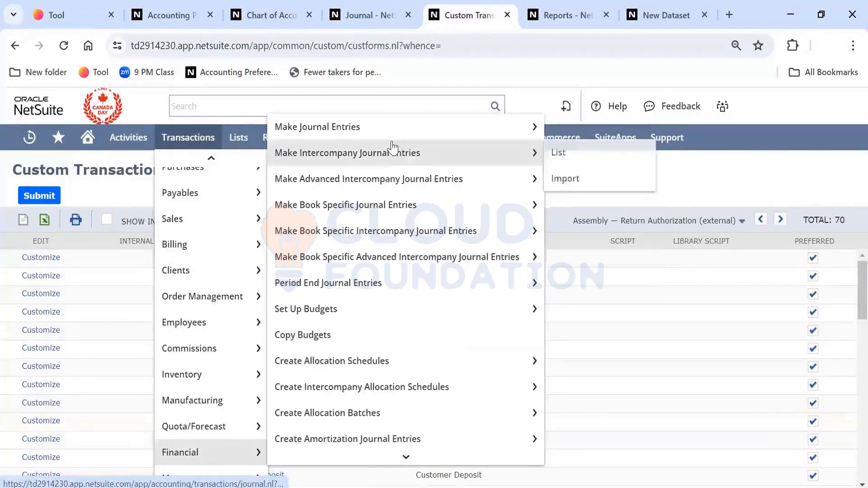
pyautogui.click(391, 136)
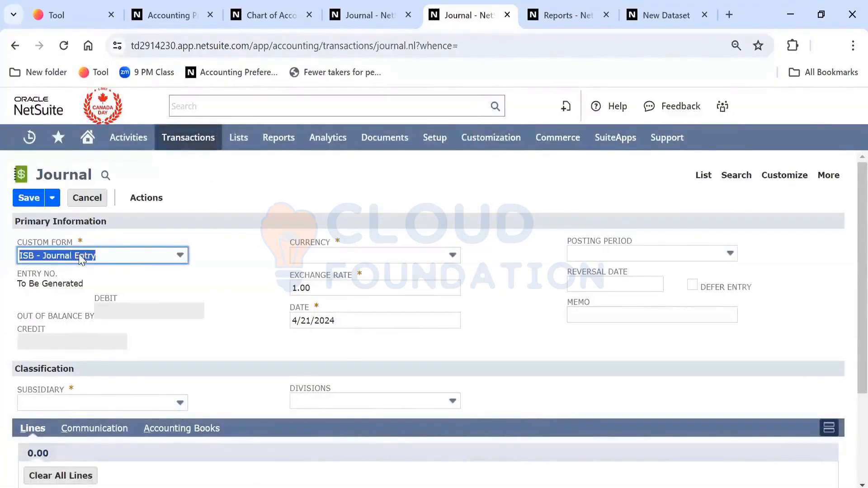
pyautogui.click(210, 286)
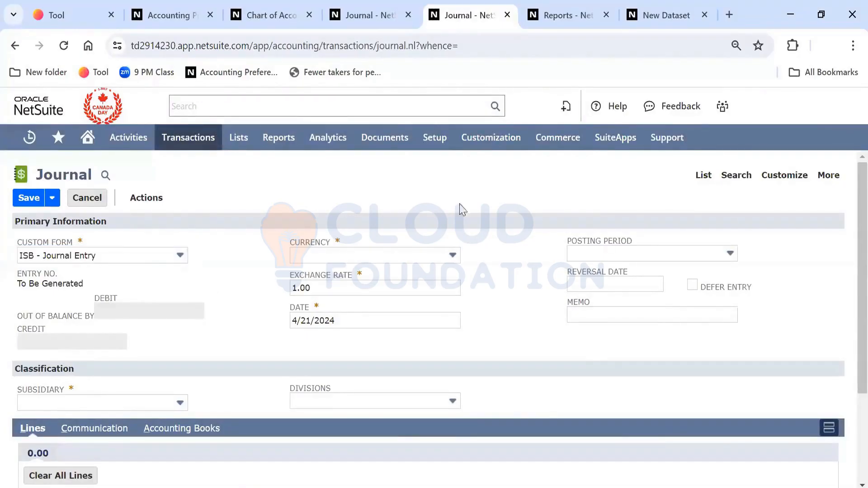
# - Open the custom transaction forms list in a new browser tab, find "ISB" and open the ISB - Journal Entry form for editing
pyautogui.moveTo(489, 149)
pyautogui.moveTo(584, 209)
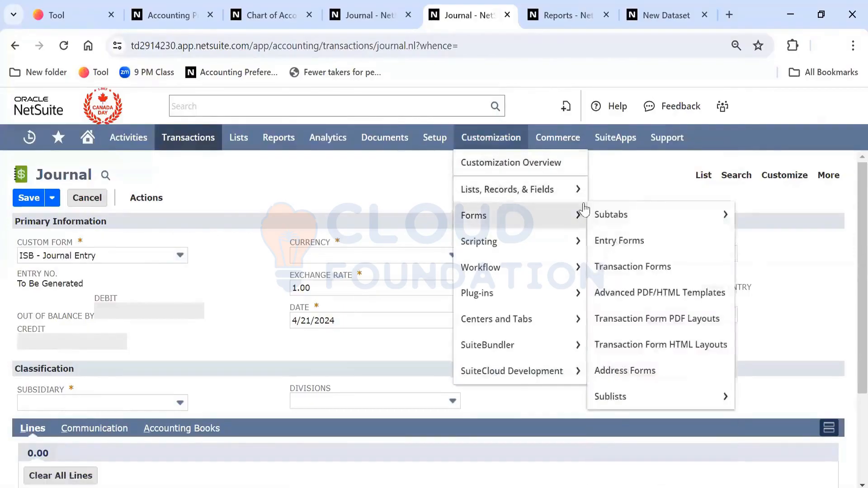
pyautogui.rightClick(654, 269)
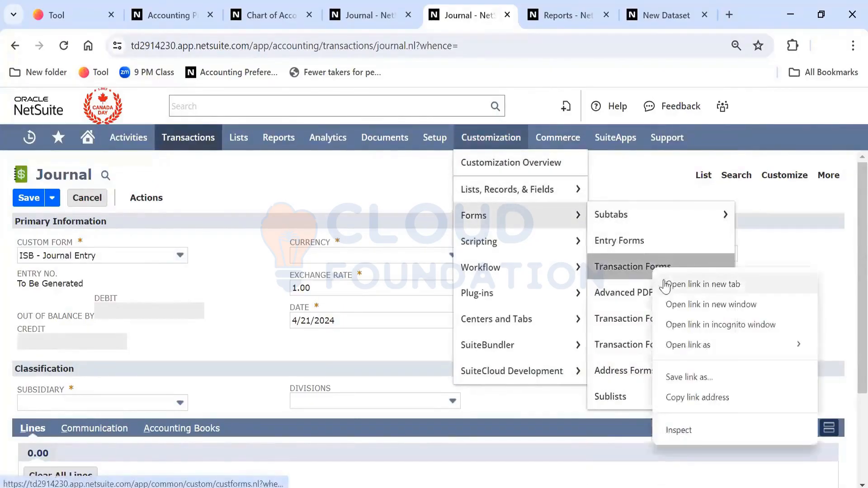
pyautogui.click(665, 283)
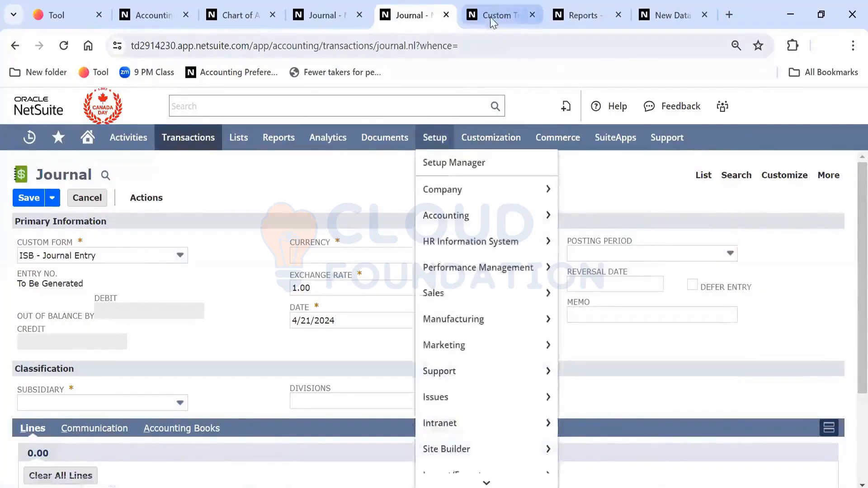
pyautogui.click(489, 17)
pyautogui.hotkey('ctrl', 'f')
pyautogui.write('IS')
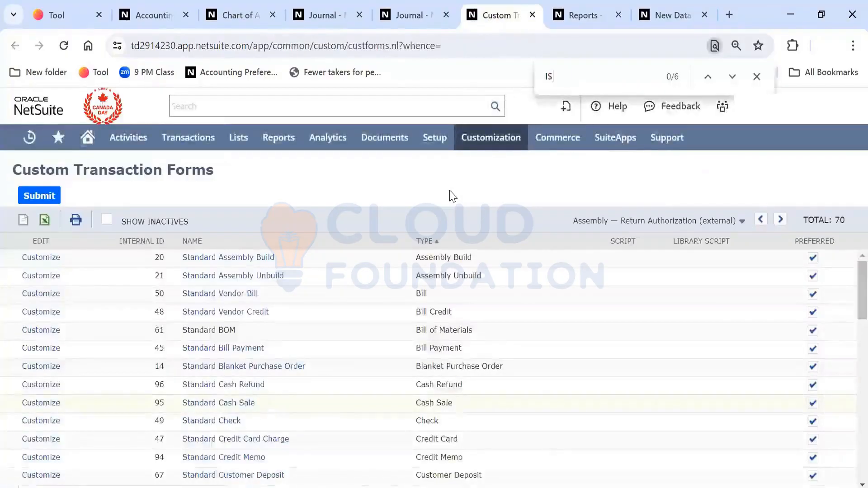
pyautogui.write('B')
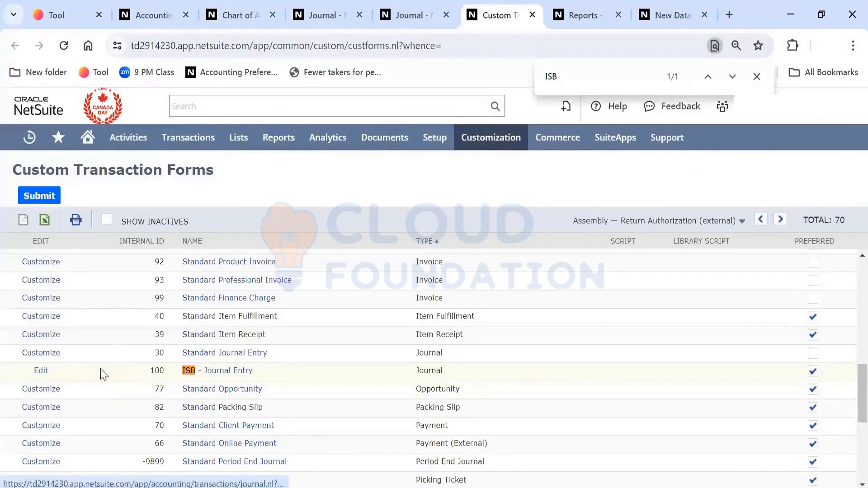
pyautogui.click(41, 370)
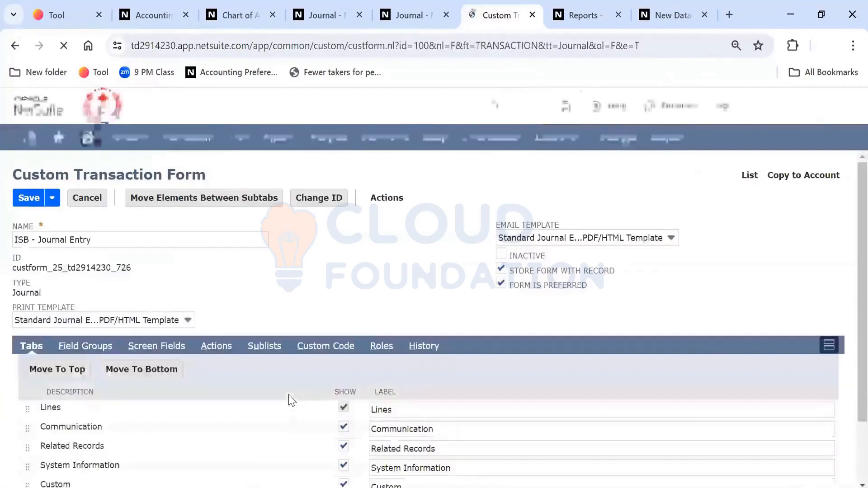
# - Compare the form's Form Is Preferred setting with the custom form choices offered on the new journal entry
pyautogui.moveTo(592, 285); pyautogui.dragTo(510, 286)
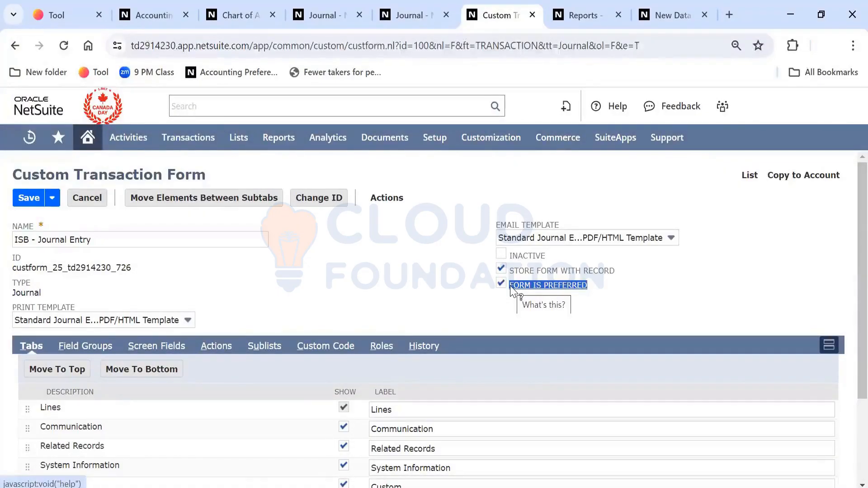
pyautogui.click(402, 17)
pyautogui.click(108, 256)
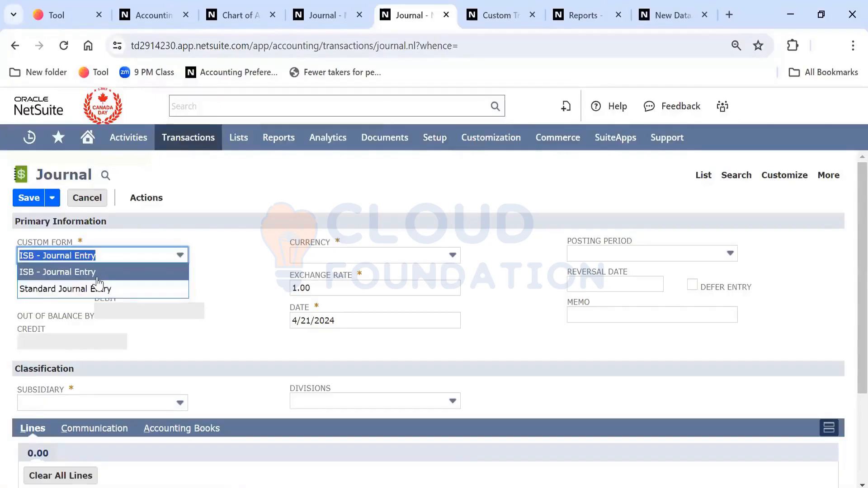
pyautogui.click(240, 277)
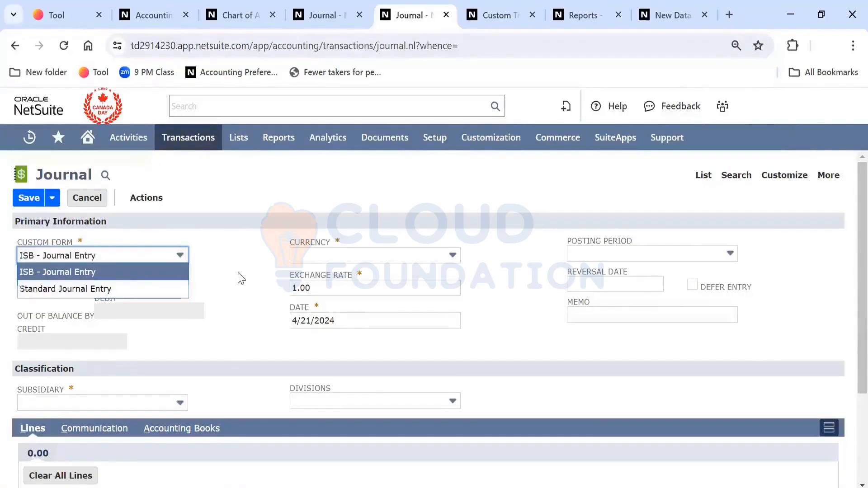
pyautogui.click(501, 15)
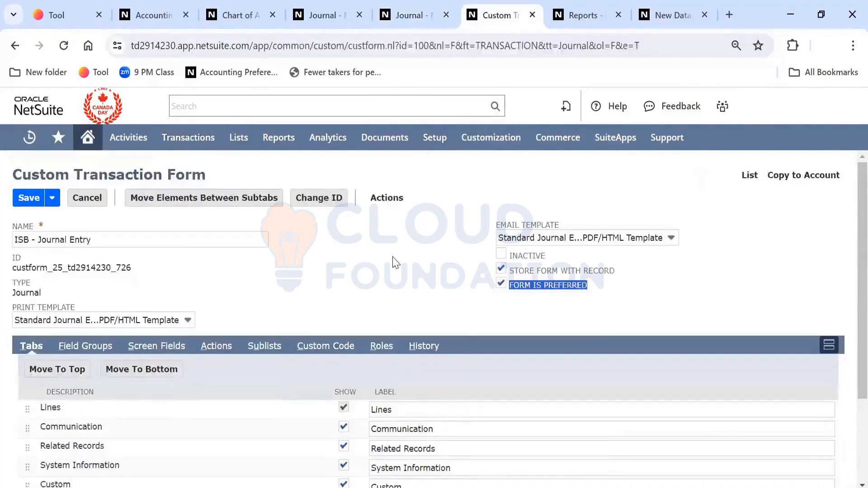
pyautogui.click(412, 24)
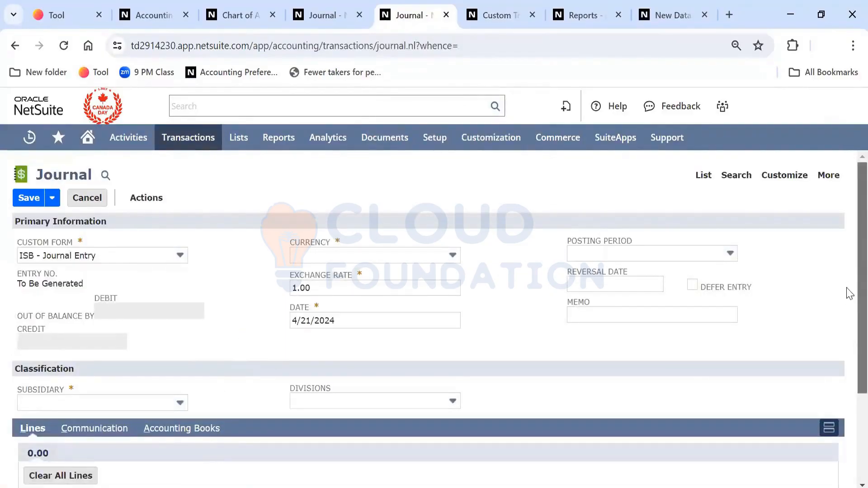
# - Examine the journal's line columns and its Department field for how the classifications are presented
pyautogui.scroll(-3, 847, 334)
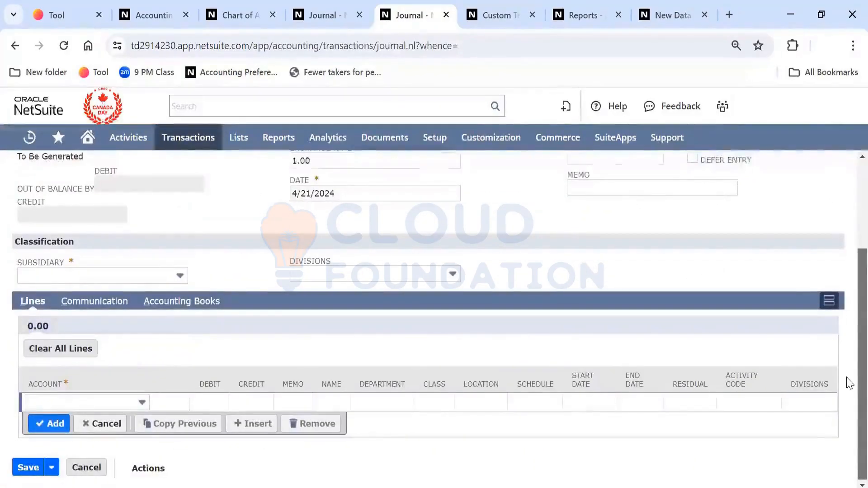
pyautogui.scroll(1, 848, 361)
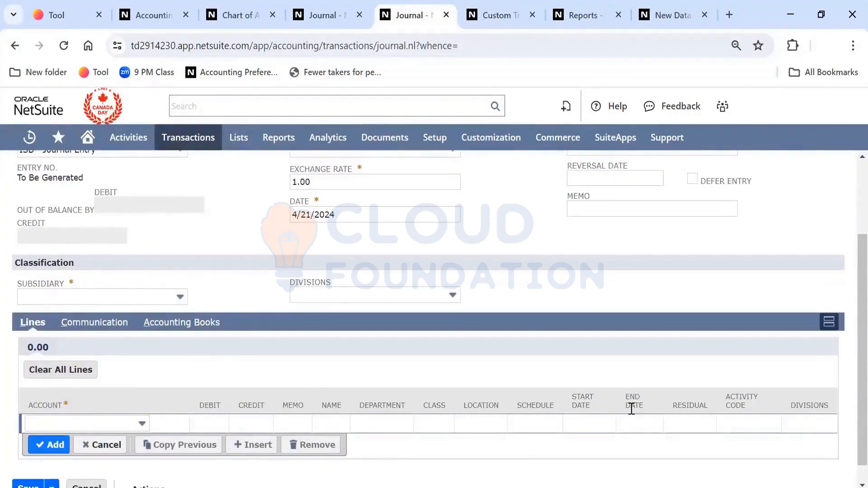
pyautogui.click(403, 430)
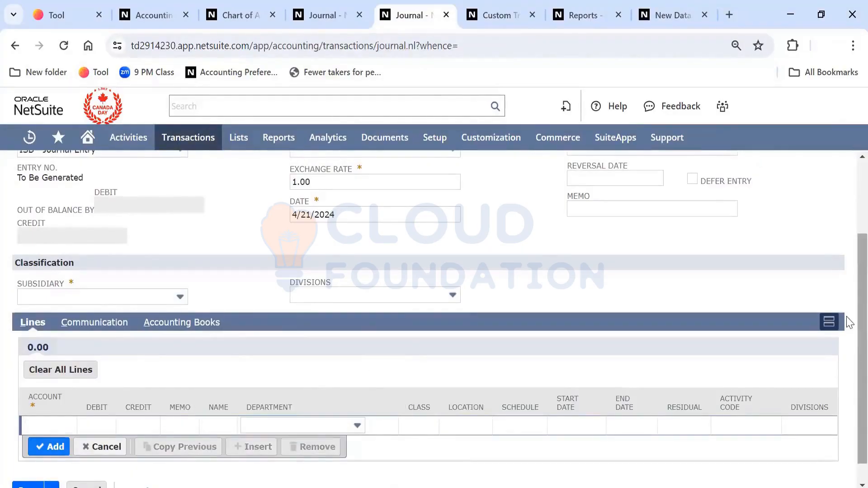
pyautogui.scroll(2, 848, 276)
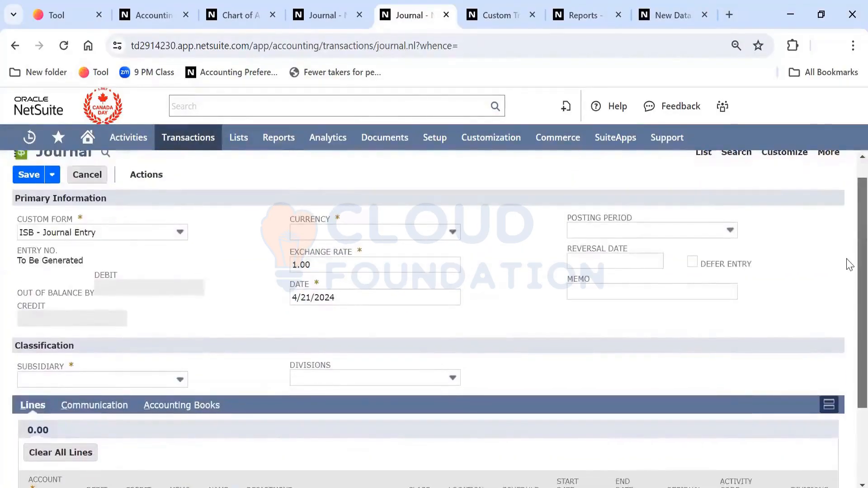
pyautogui.scroll(1, 847, 267)
# - Set the journal's subsidiary to Canada so that its currency and posting period fill in
pyautogui.click(330, 262)
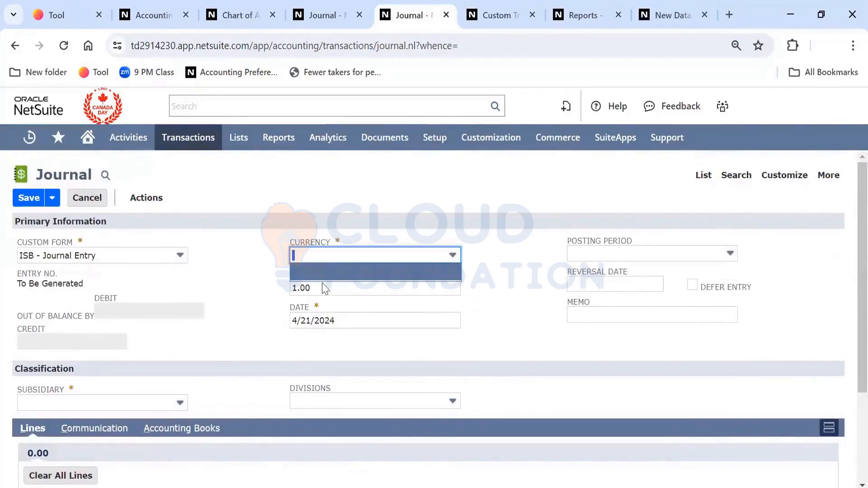
pyautogui.click(116, 402)
pyautogui.click(95, 328)
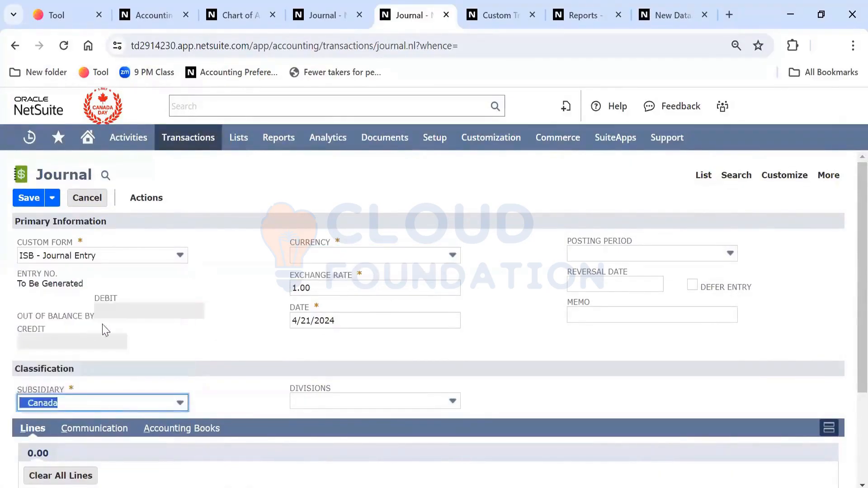
pyautogui.press('Tab')
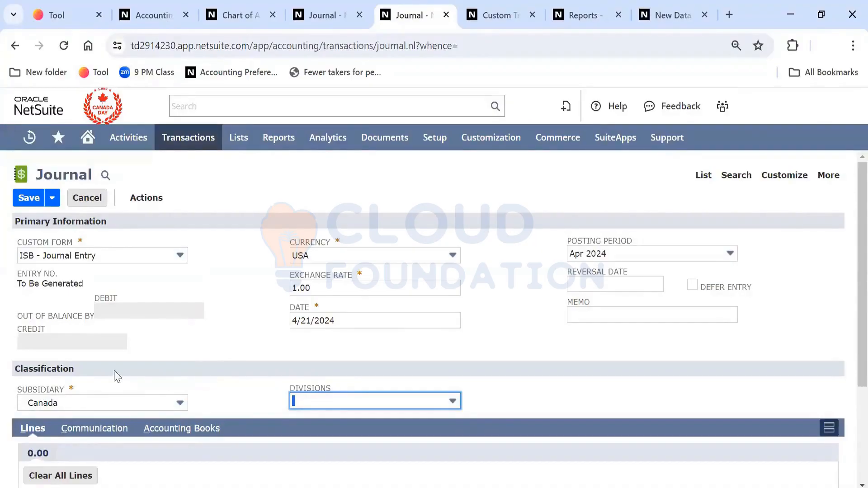
# - Add a journal line debiting 100 to the 1100 Accounts Receivable account
pyautogui.scroll(-3, 846, 385)
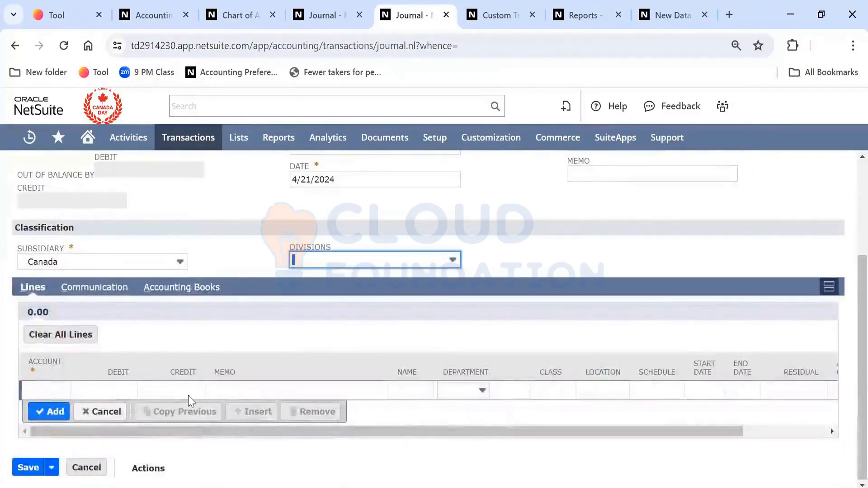
pyautogui.click(48, 391)
pyautogui.click(72, 389)
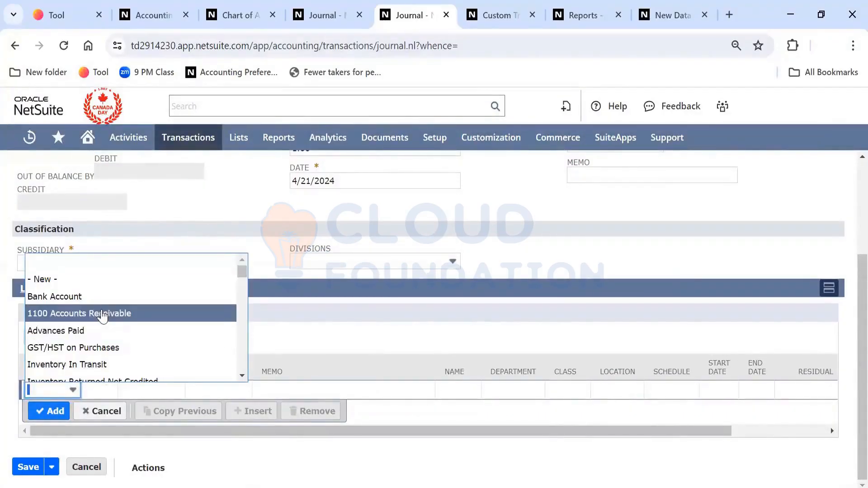
pyautogui.click(102, 313)
pyautogui.press('Tab')
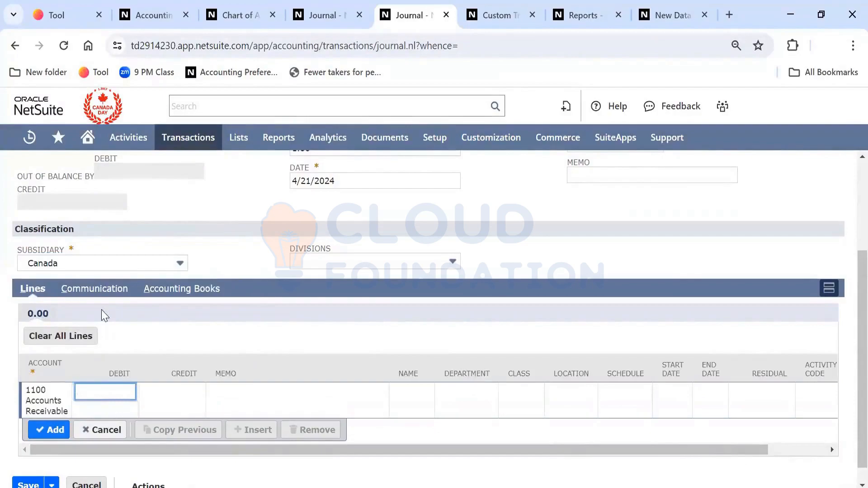
pyautogui.write('100')
pyautogui.press('Tab')
pyautogui.press('Tab')
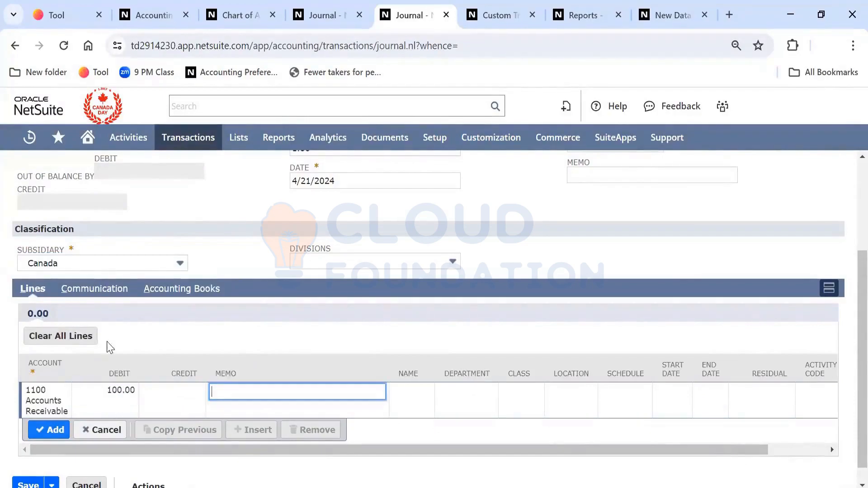
pyautogui.click(50, 429)
# - Add a balancing journal line crediting 100 to Bank Account and save the journal entry
pyautogui.click(63, 413)
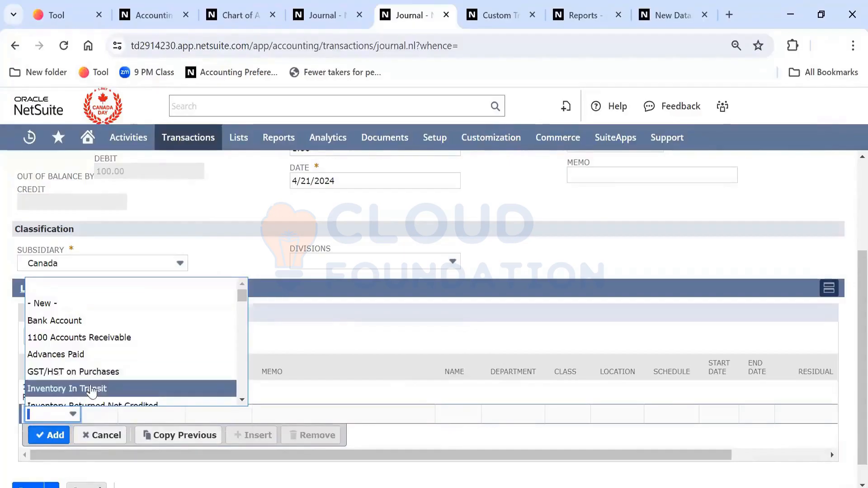
pyautogui.click(90, 324)
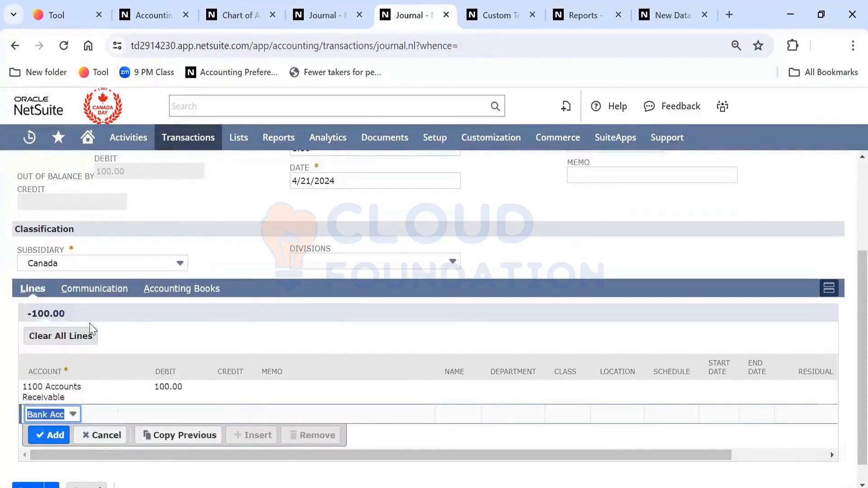
pyautogui.press('Tab')
pyautogui.press('Tab')
pyautogui.press('Tab')
pyautogui.press('Tab')
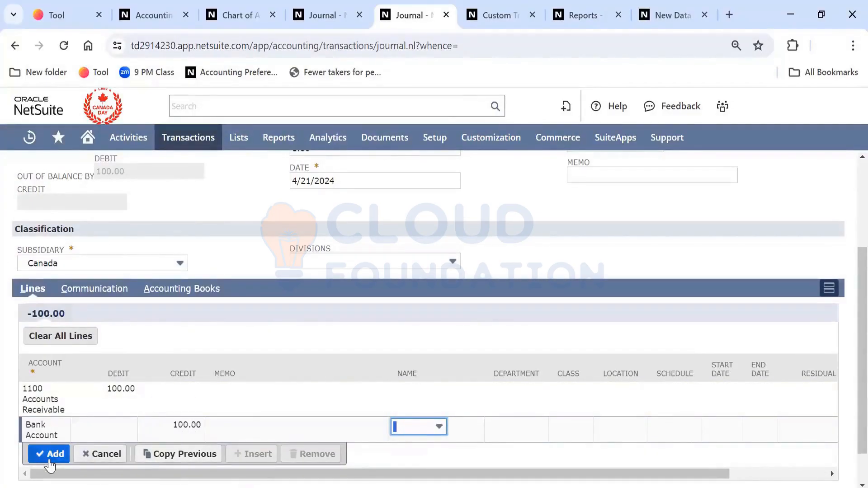
pyautogui.click(50, 454)
pyautogui.scroll(-1, 319, 418)
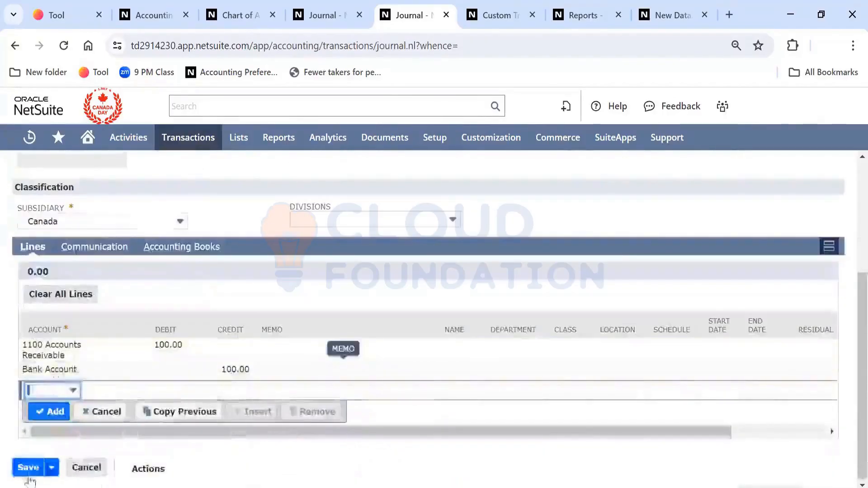
pyautogui.click(29, 470)
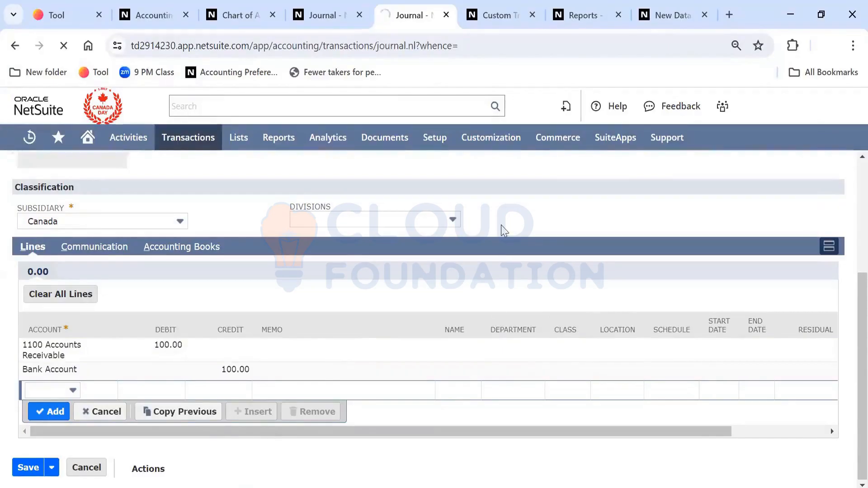
# - Check the saved journal's lines for department, class and location, and compare them with the custom form's screen fields
pyautogui.scroll(4, 501, 226)
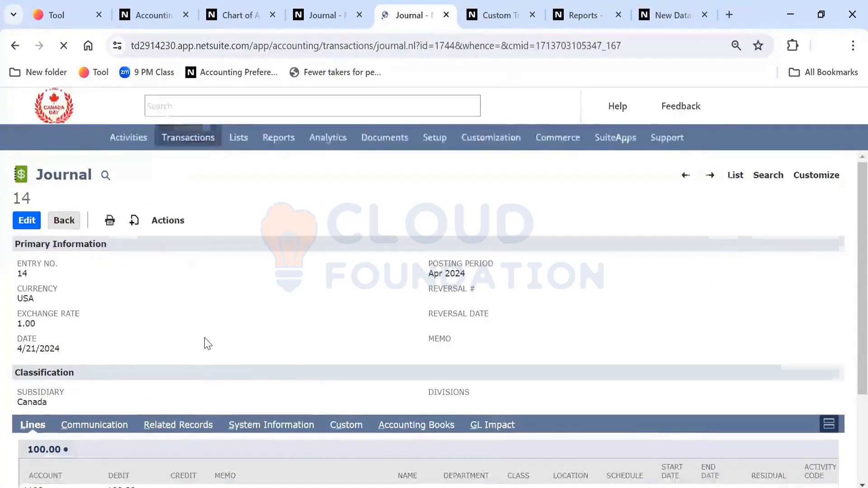
pyautogui.scroll(-3, 453, 406)
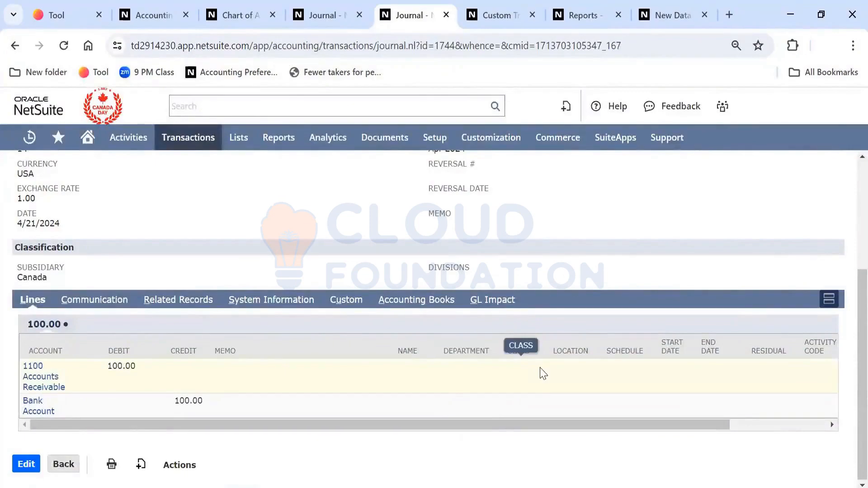
pyautogui.click(505, 23)
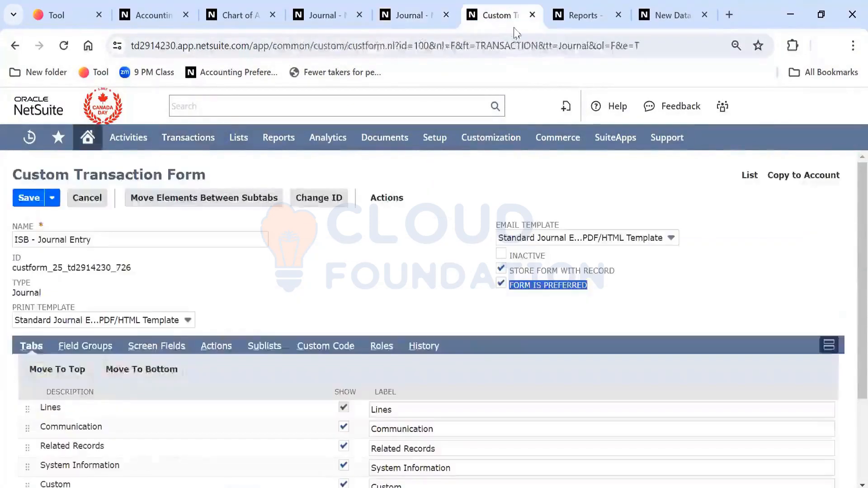
pyautogui.click(407, 223)
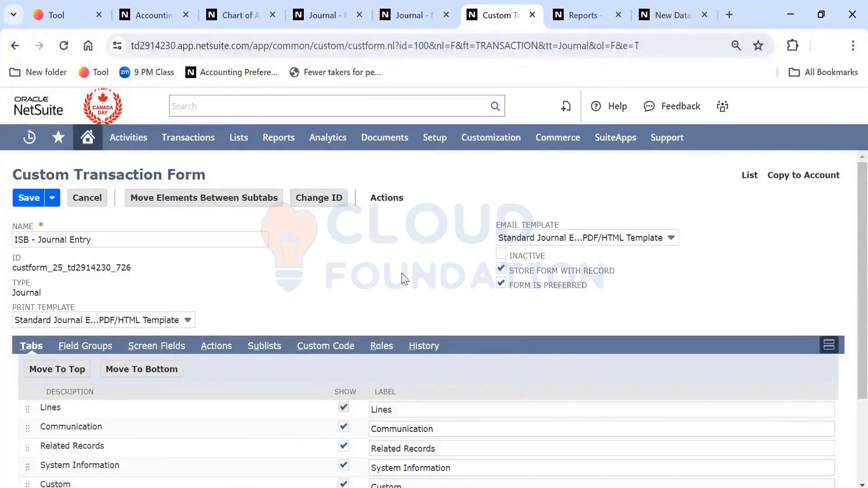
pyautogui.scroll(-2, 405, 279)
pyautogui.scroll(2, 404, 279)
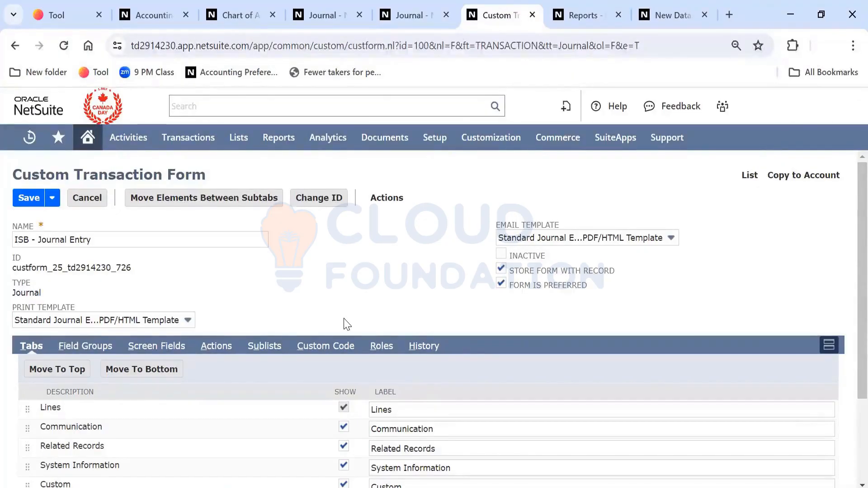
pyautogui.click(168, 355)
pyautogui.scroll(-2, 285, 361)
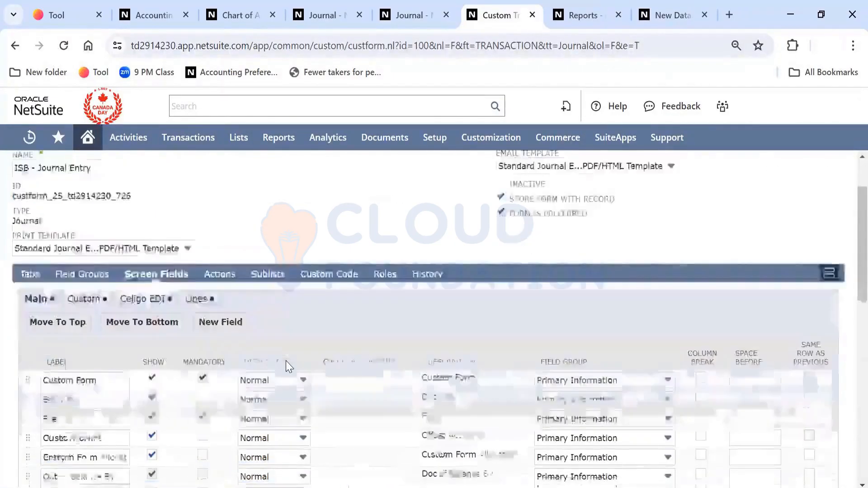
pyautogui.scroll(-1, 286, 361)
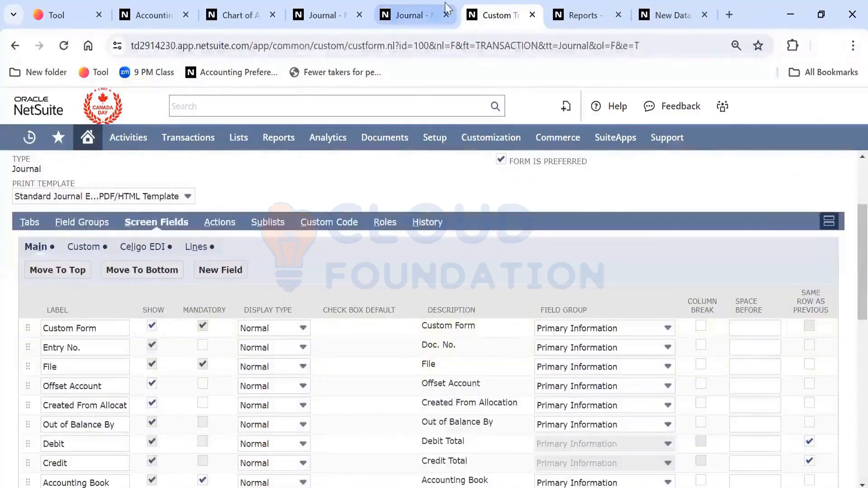
# - Examine the saved journal's header, lines and custom details for the classification fields, and check the active role
pyautogui.click(418, 9)
pyautogui.scroll(1, 295, 333)
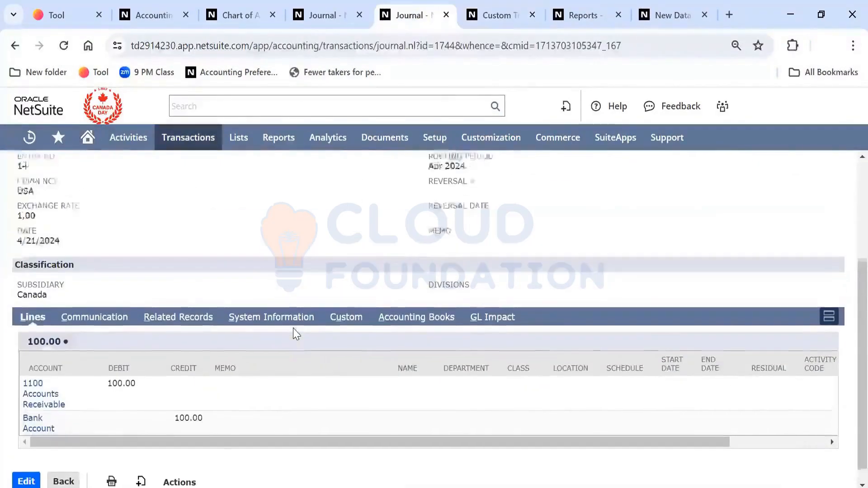
pyautogui.scroll(3, 294, 334)
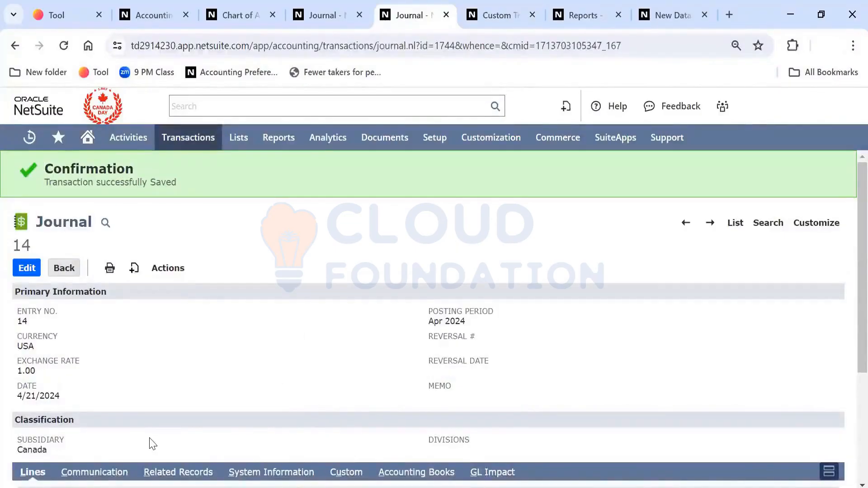
pyautogui.scroll(-1, 150, 442)
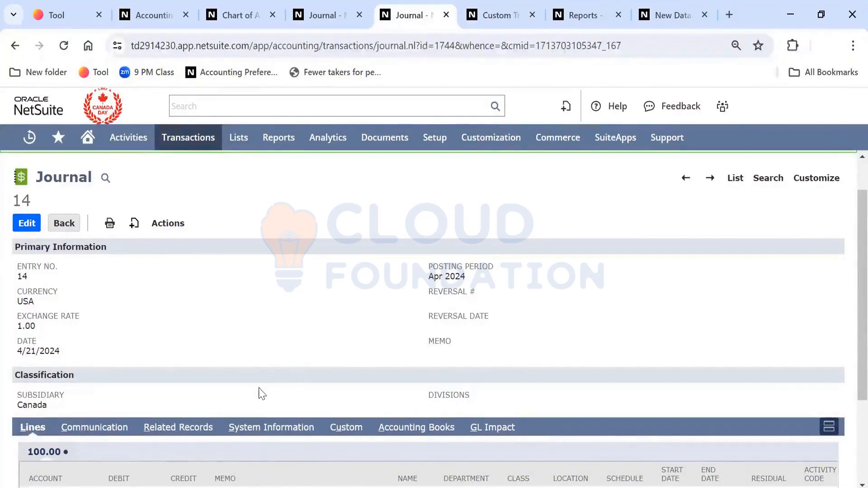
pyautogui.scroll(-3, 267, 409)
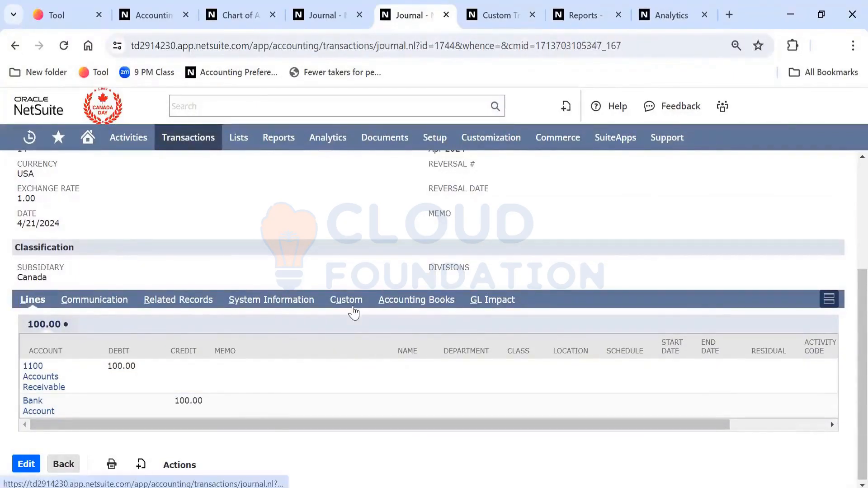
pyautogui.click(352, 302)
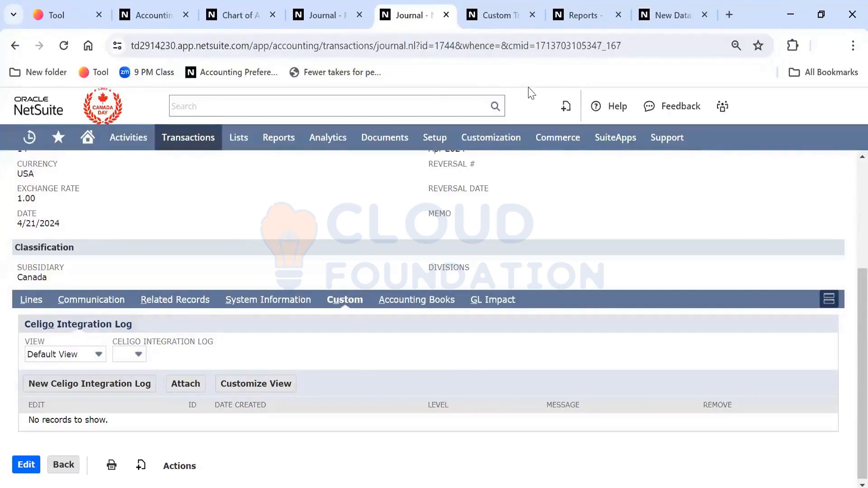
pyautogui.moveTo(722, 105)
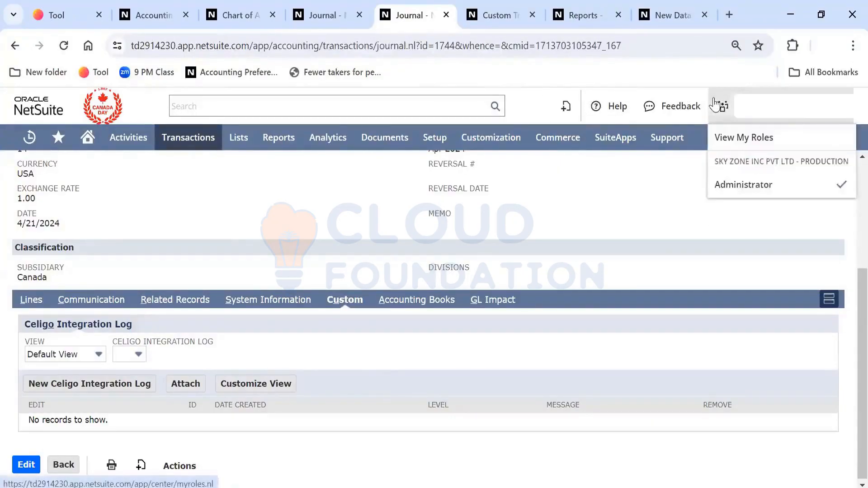
# - Check the Show and Mandatory settings of Department, Class and Location in the ISB - Journal Entry form's main screen fields
pyautogui.click(500, 21)
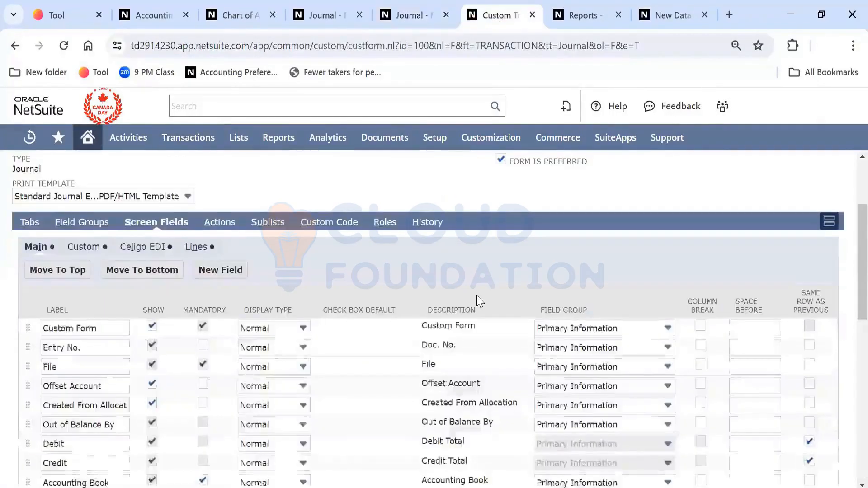
pyautogui.scroll(3, 480, 302)
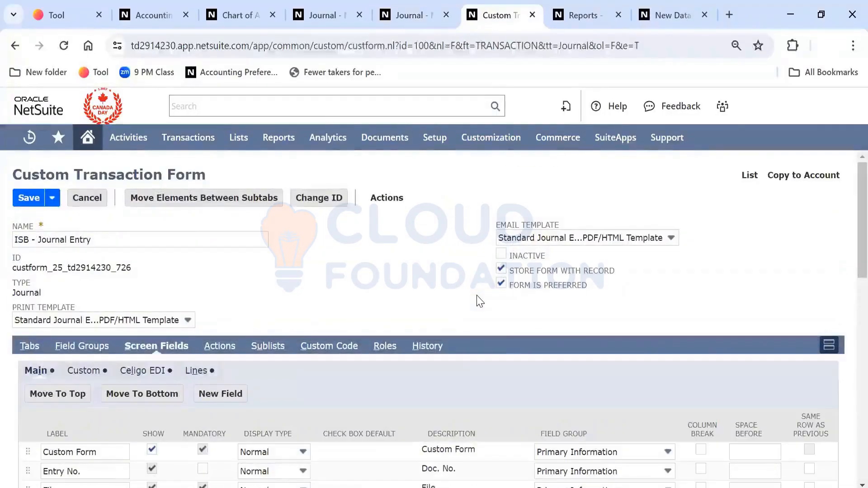
pyautogui.scroll(-5, 480, 302)
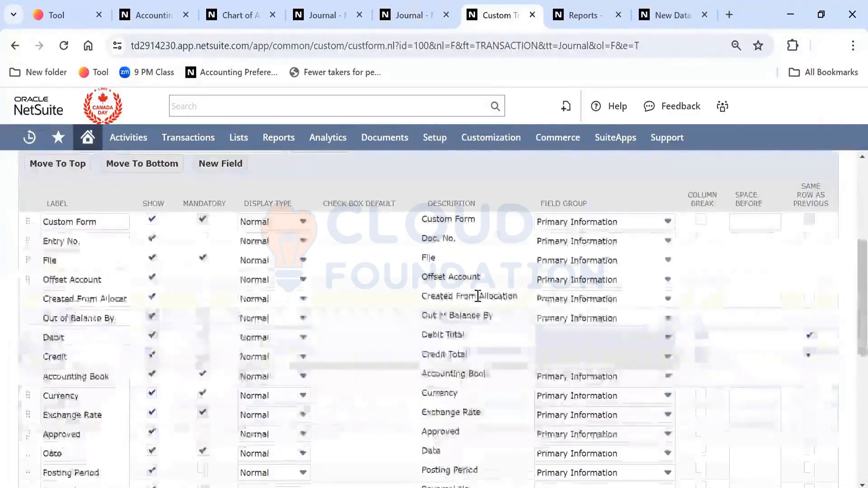
pyautogui.scroll(5, 219, 359)
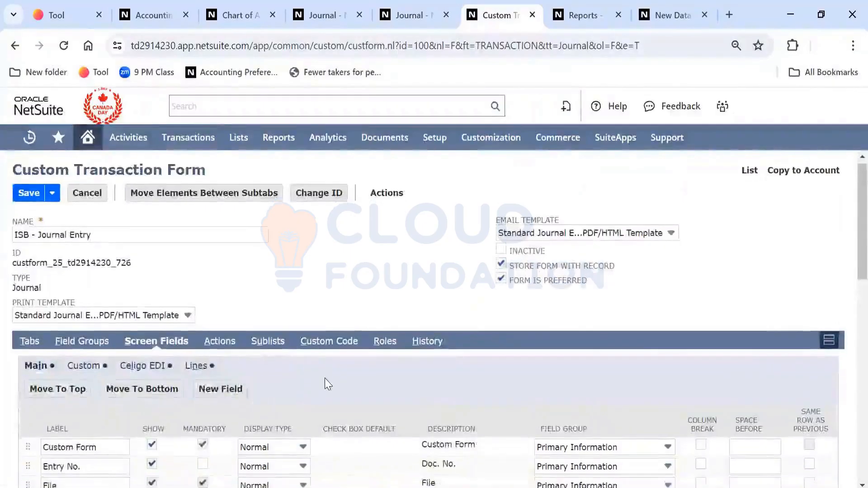
pyautogui.scroll(-5, 325, 379)
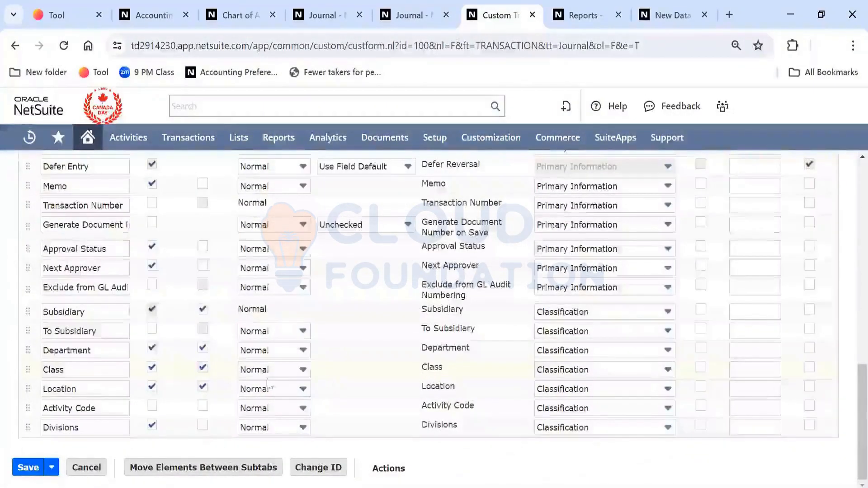
pyautogui.scroll(1, 243, 387)
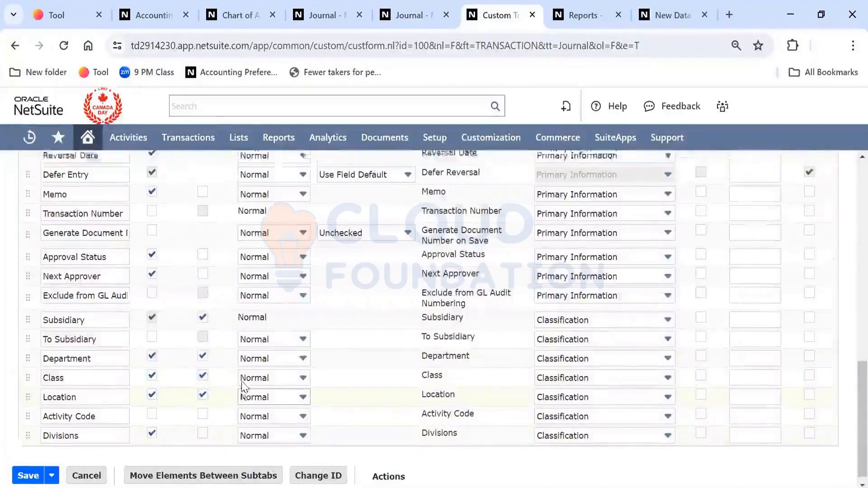
pyautogui.scroll(10, 242, 387)
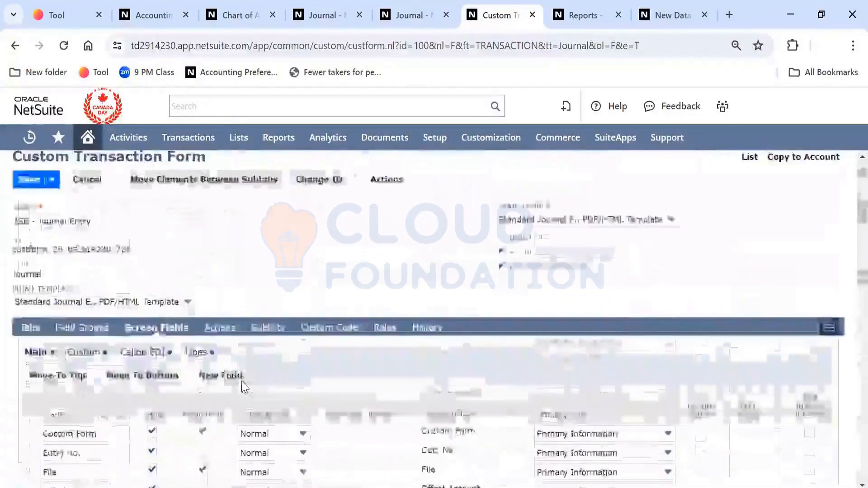
pyautogui.scroll(-2, 243, 384)
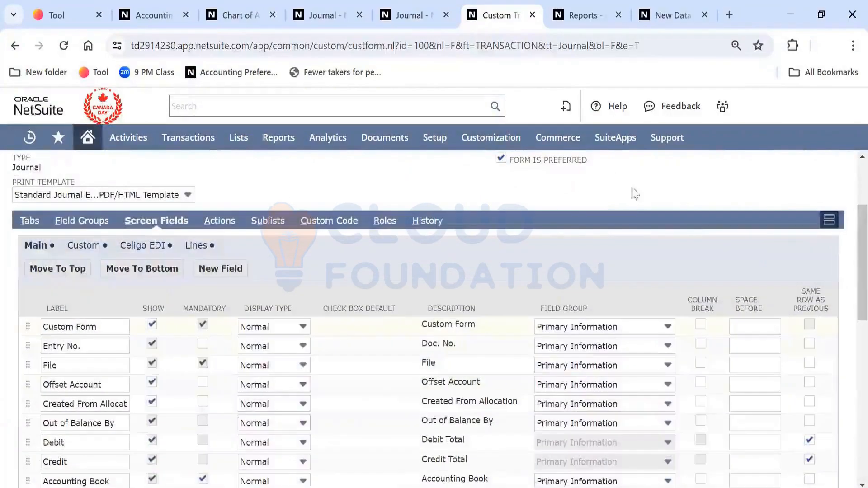
# - Close the custom form, reports, dataset and both journal pages, discarding the unsaved journal entry
pyautogui.click(533, 15)
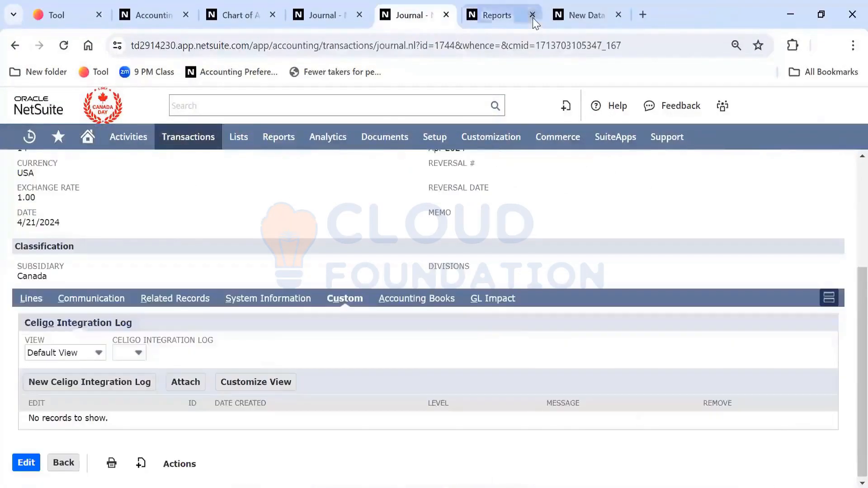
pyautogui.click(532, 15)
pyautogui.click(532, 15)
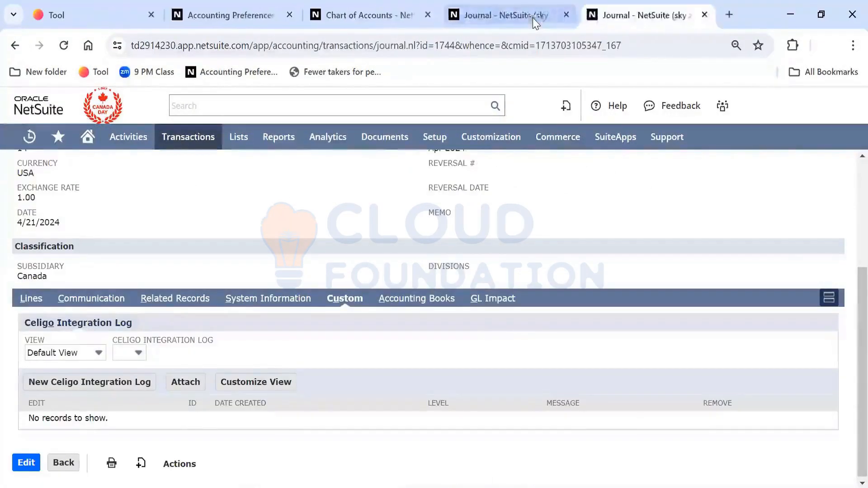
pyautogui.click(704, 15)
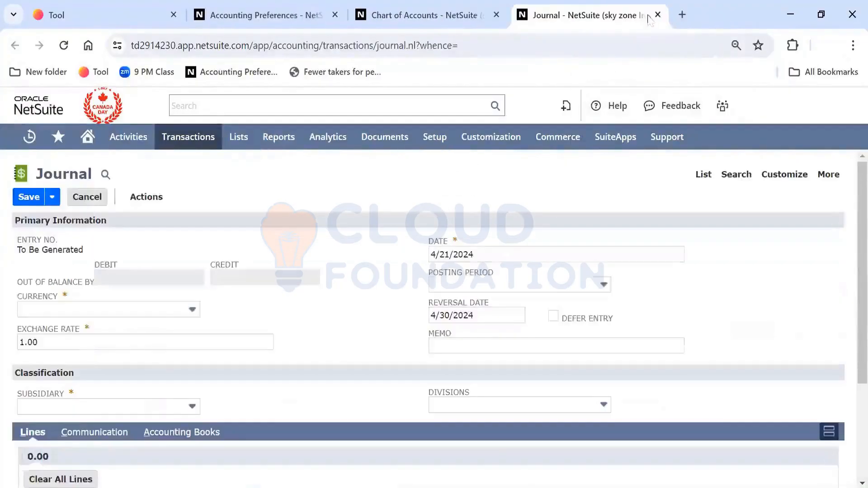
pyautogui.click(657, 15)
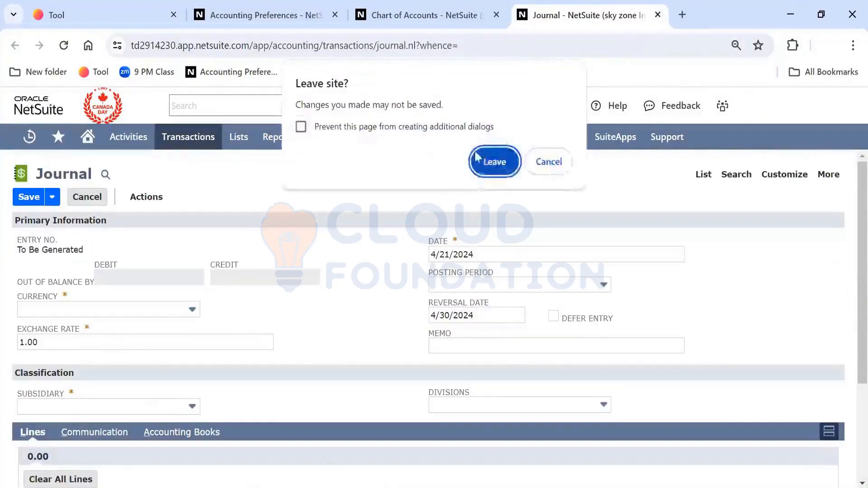
pyautogui.click(494, 162)
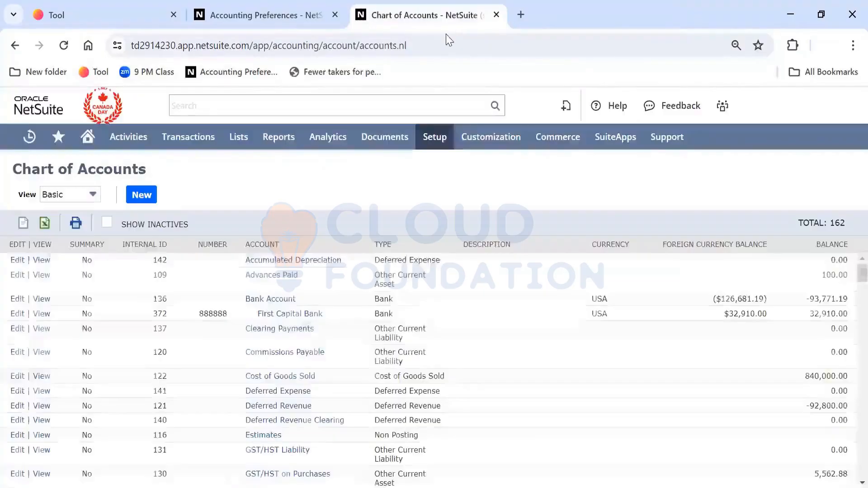
# - From the Accounting Preferences page, open the Make Journal Entries page in a separate tab and switch to it
pyautogui.click(261, 14)
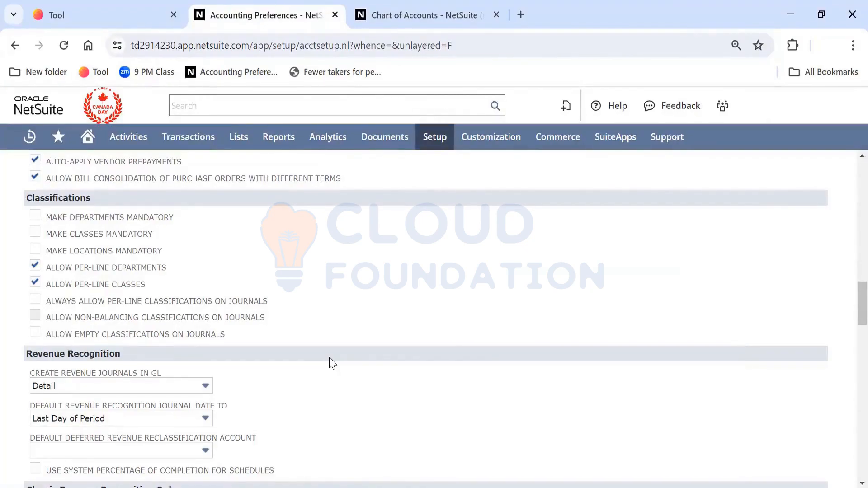
pyautogui.moveTo(192, 141)
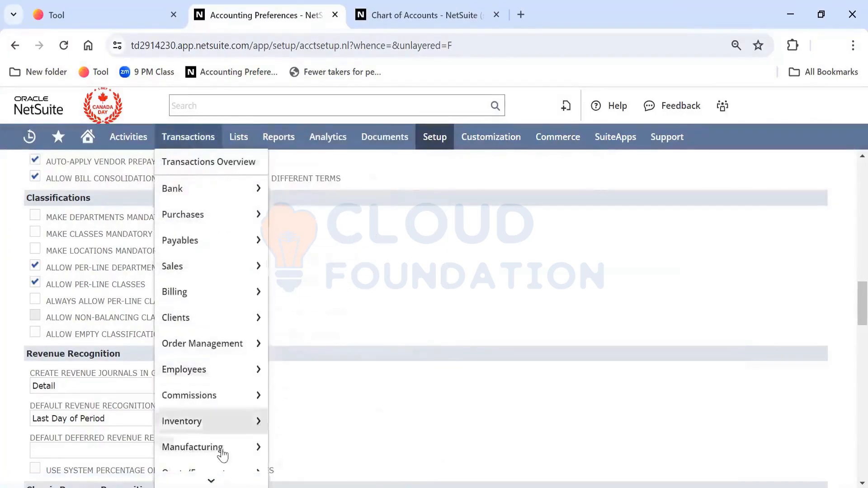
pyautogui.moveTo(224, 449)
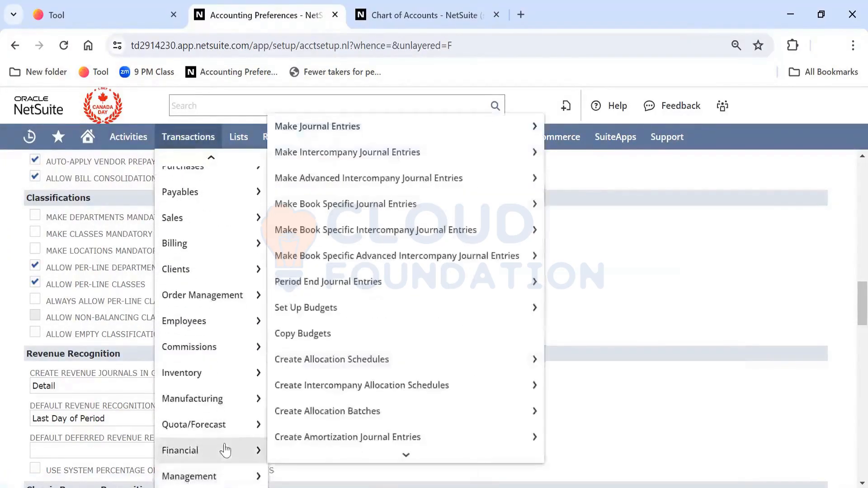
pyautogui.moveTo(399, 407)
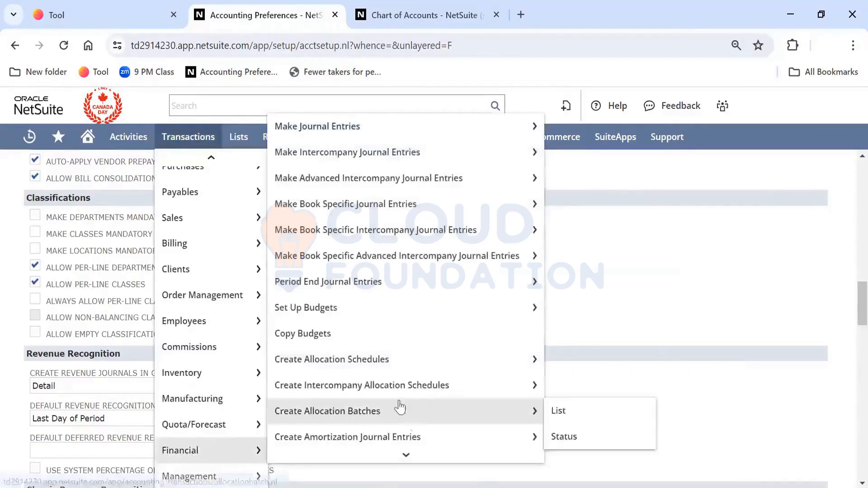
pyautogui.rightClick(398, 127)
pyautogui.click(407, 136)
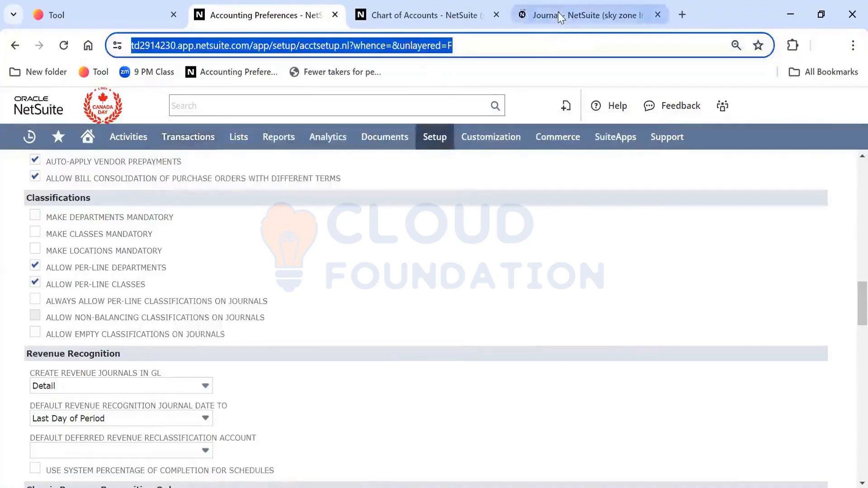
pyautogui.click(557, 11)
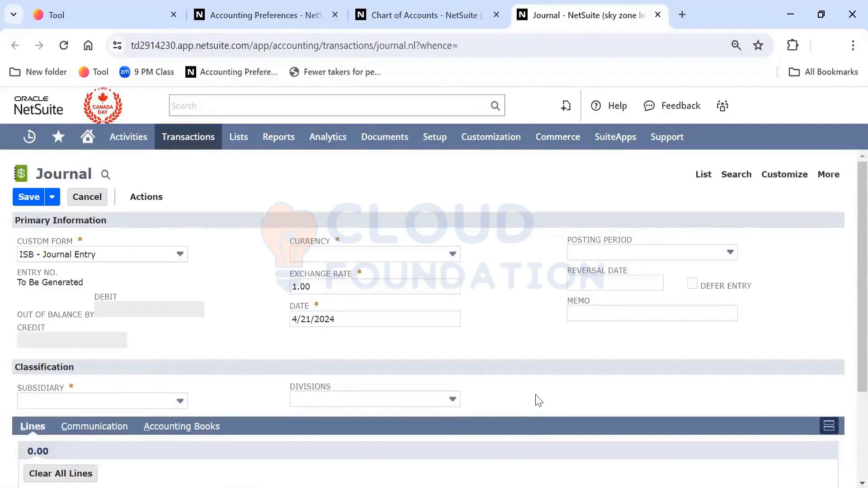
# - Check the blank journal's header and line columns for department, class and location, and close it without saving
pyautogui.scroll(-3, 536, 396)
pyautogui.scroll(3, 536, 395)
pyautogui.scroll(-3, 525, 390)
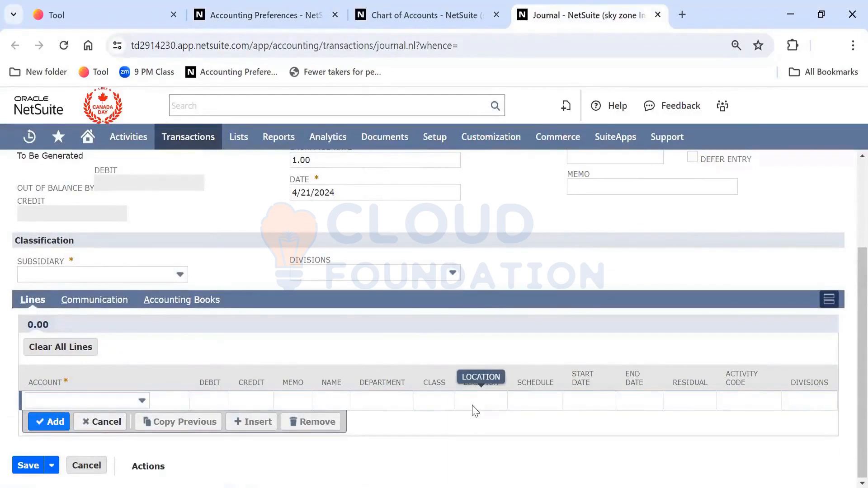
pyautogui.click(658, 15)
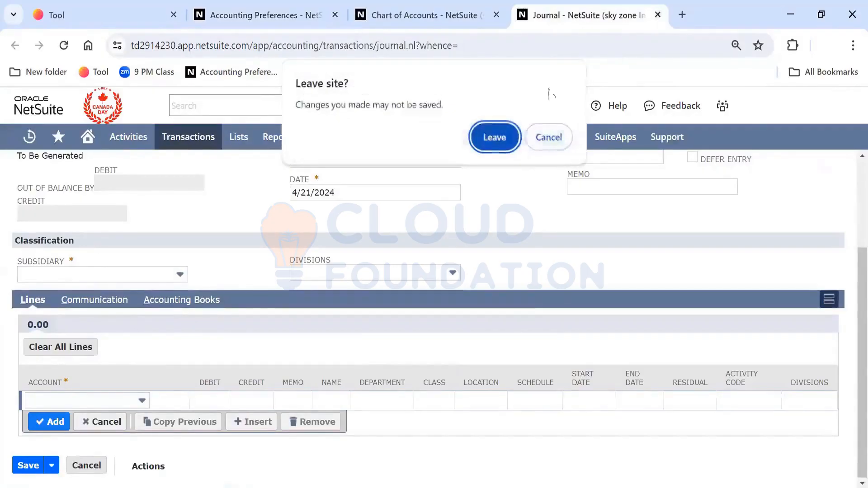
pyautogui.click(499, 137)
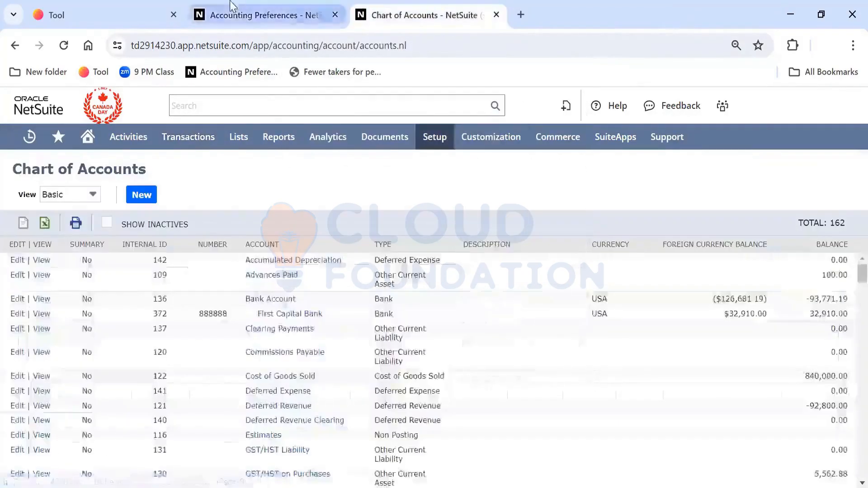
# - Review the Revenue Recognition, Classic Revenue Recognition and Advanced Revenue Management settings in Accounting Preferences
pyautogui.click(230, 3)
pyautogui.click(361, 344)
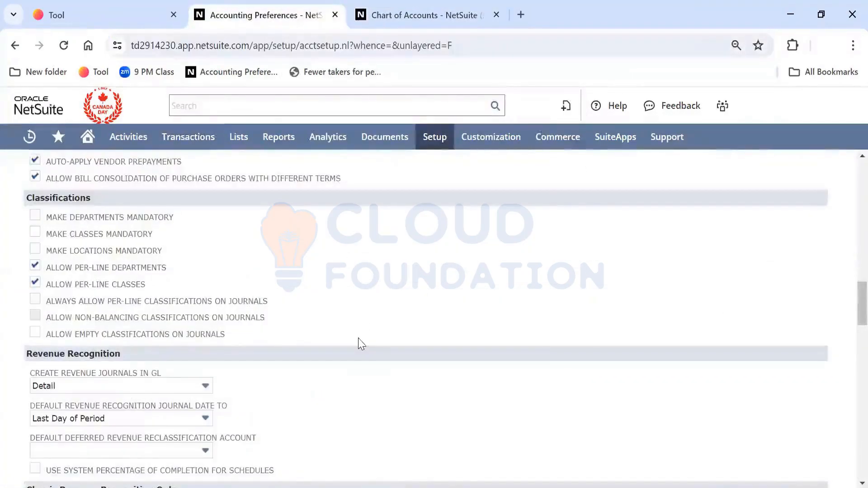
pyautogui.scroll(-5, 360, 345)
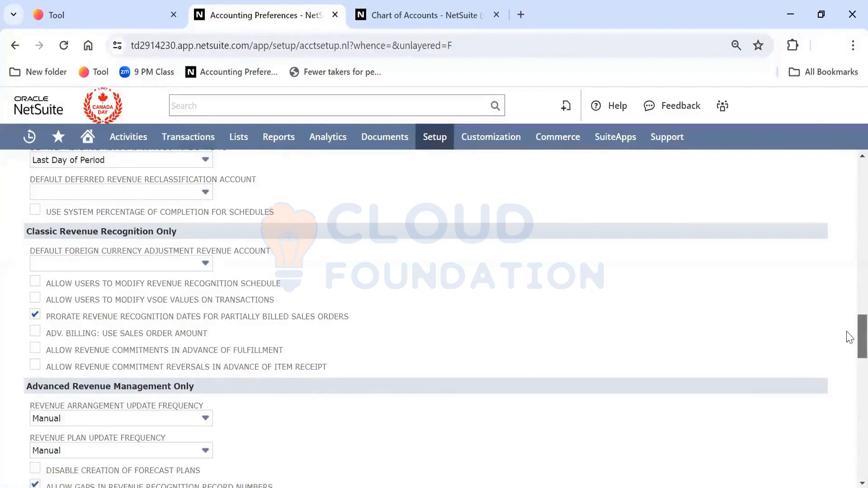
pyautogui.scroll(-1, 849, 339)
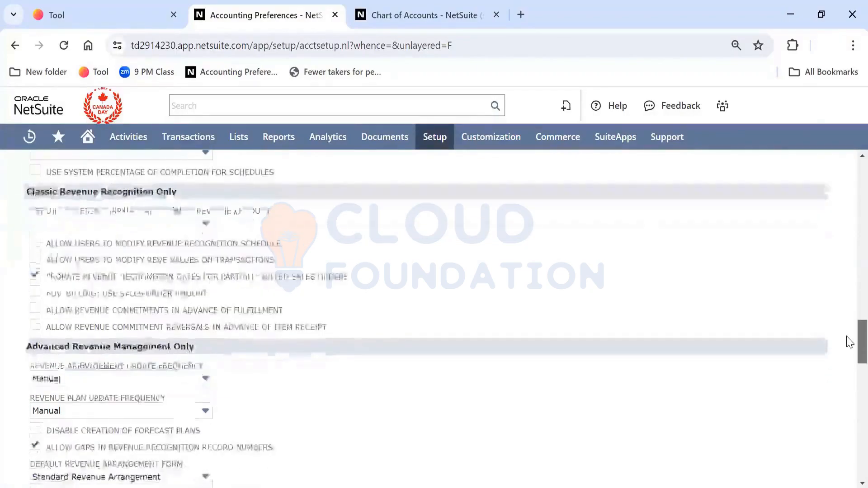
pyautogui.scroll(-3, 849, 342)
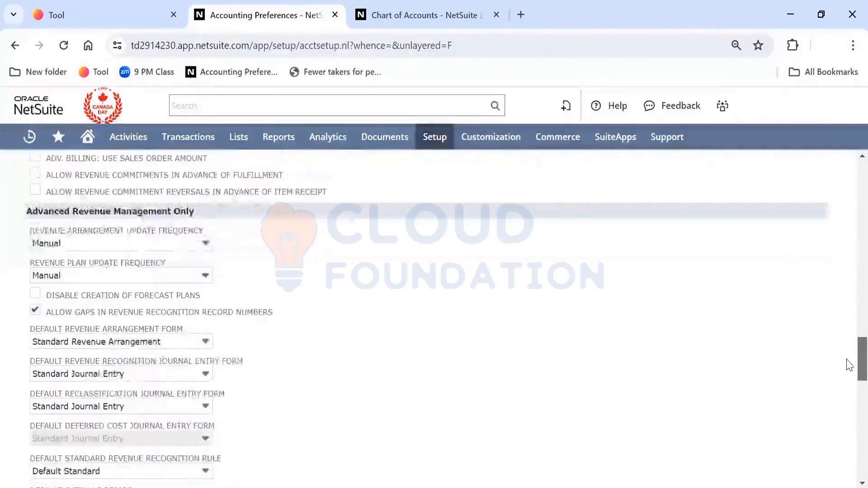
pyautogui.scroll(-3, 849, 361)
pyautogui.scroll(-4, 849, 388)
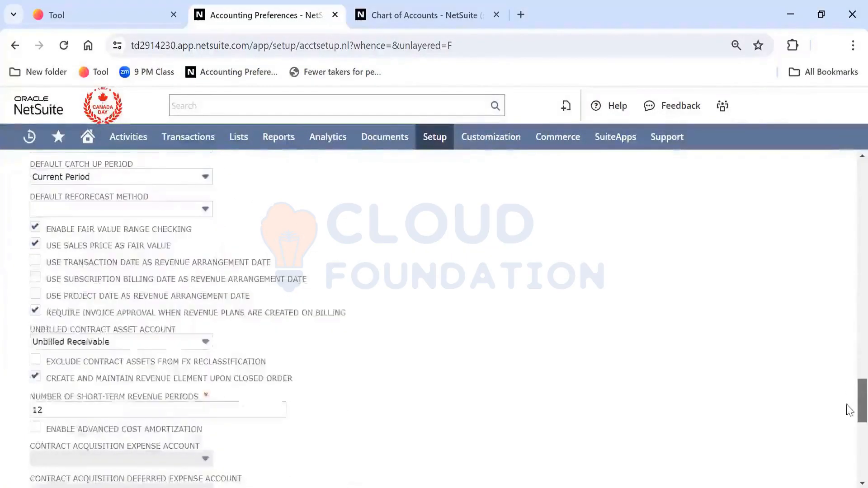
pyautogui.scroll(-2, 849, 402)
pyautogui.scroll(4, 848, 393)
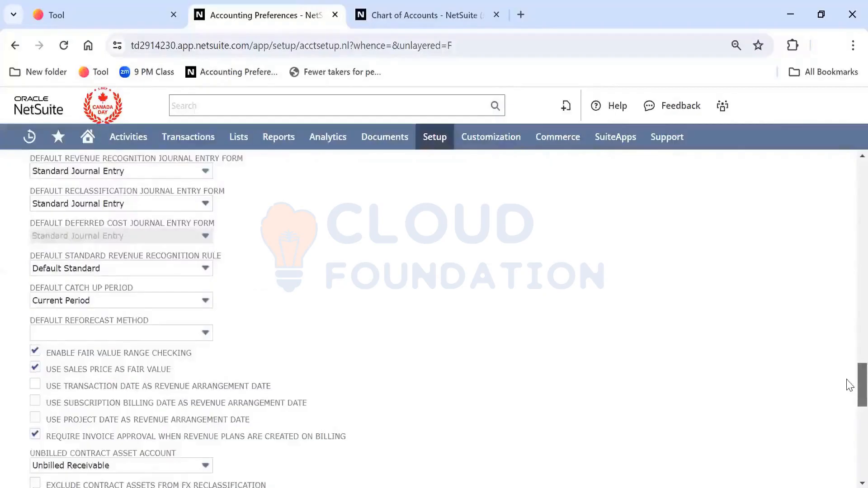
pyautogui.scroll(4, 849, 384)
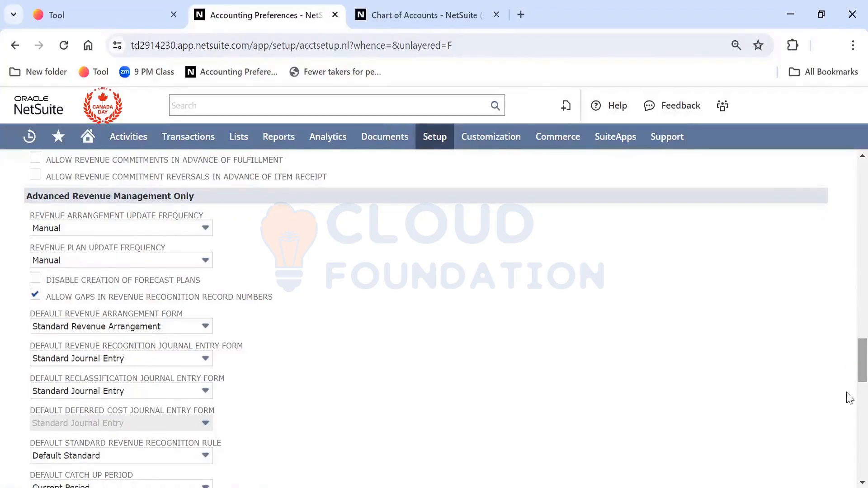
# - Examine the Amortization preferences and check which forms are offered as the default amortization journal entry form
pyautogui.moveTo(848, 367); pyautogui.dragTo(849, 450)
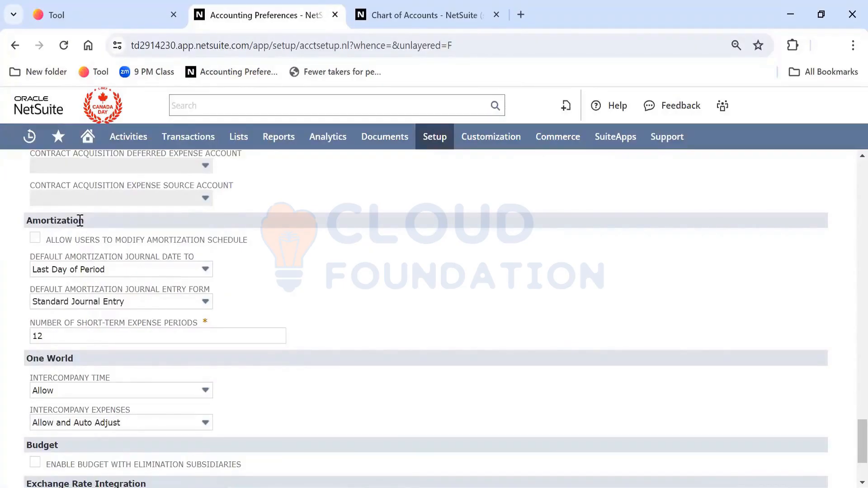
pyautogui.moveTo(86, 220); pyautogui.dragTo(28, 222)
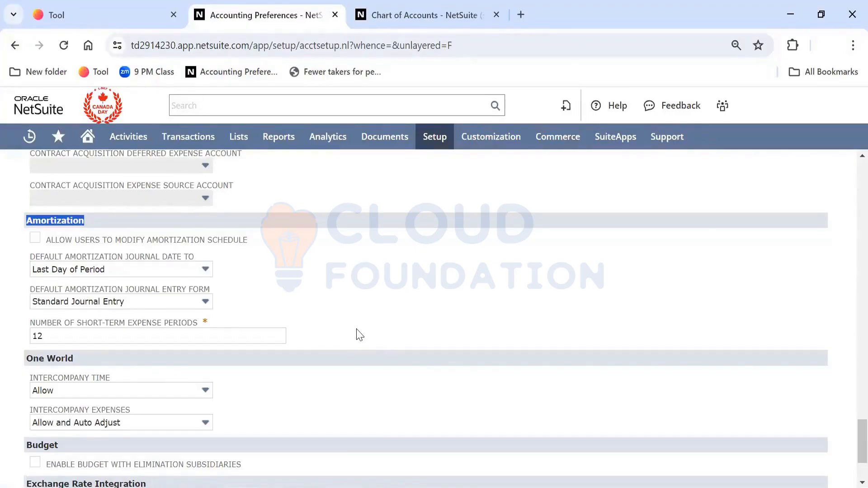
pyautogui.click(120, 305)
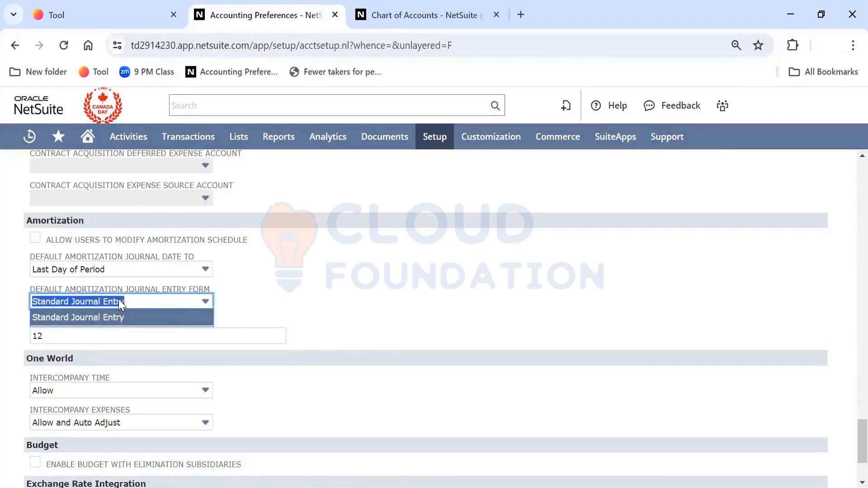
pyautogui.click(268, 310)
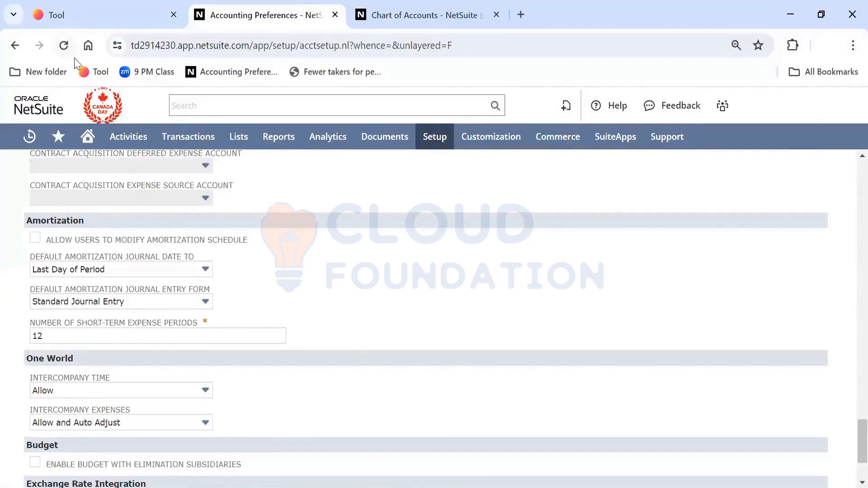
# - Reload the Accounting Preferences page, discarding unsaved changes, and return to the amortization settings
pyautogui.click(64, 45)
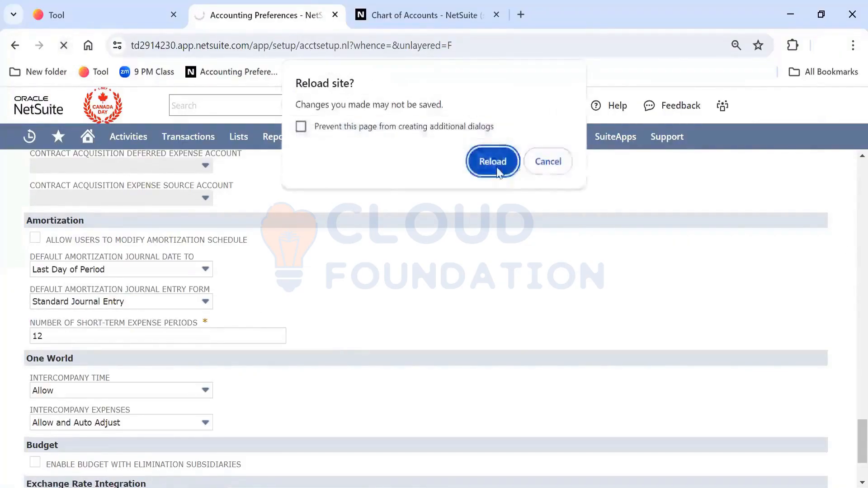
pyautogui.click(496, 163)
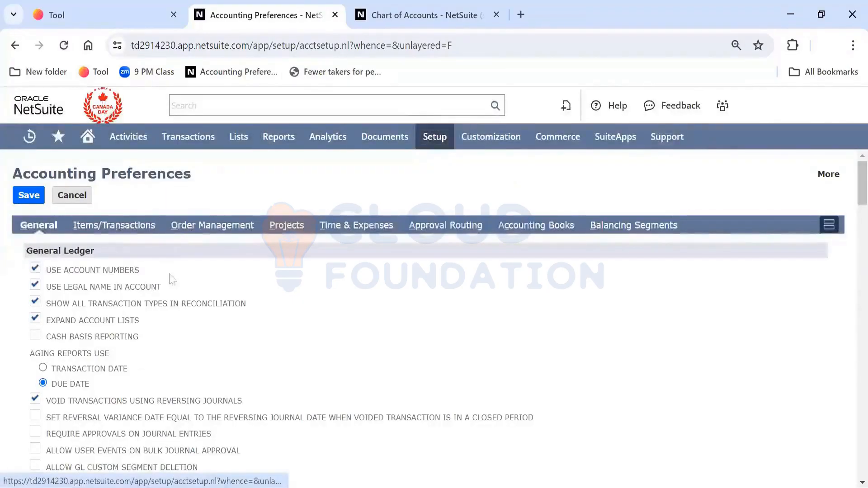
pyautogui.scroll(-10, 333, 410)
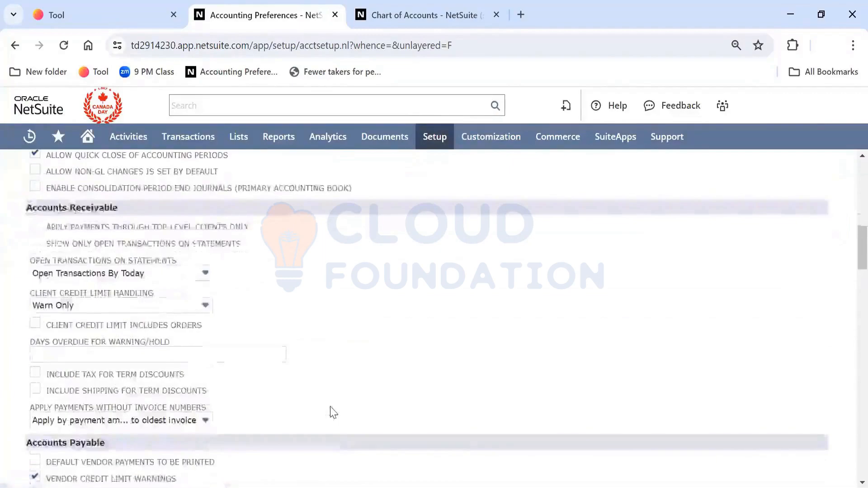
pyautogui.scroll(-15, 333, 412)
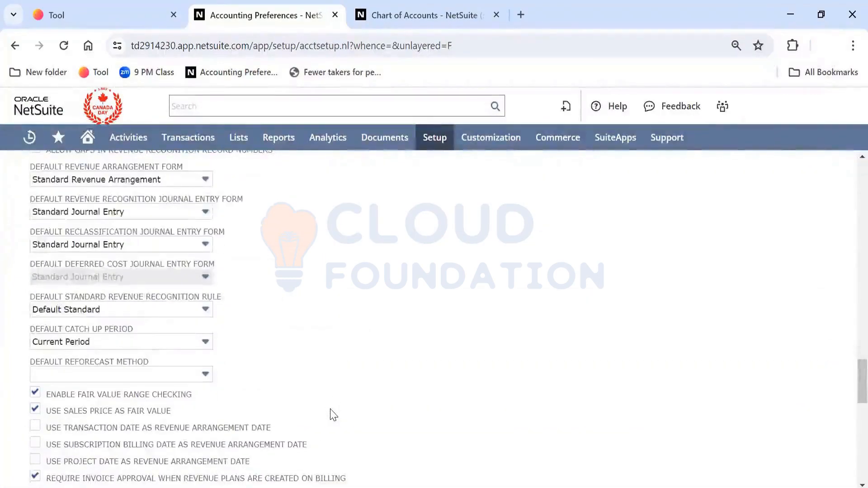
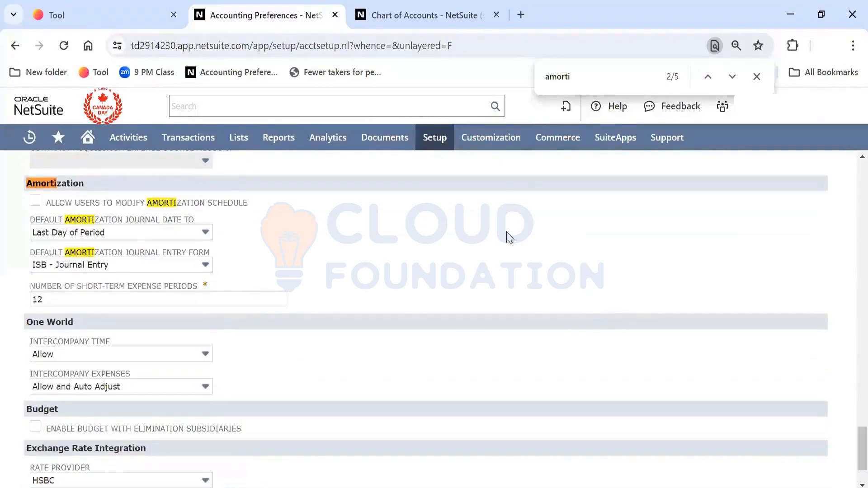
# - Open the custom Entry Forms and Transaction Forms lists in separate tabs and display the Custom Entry Forms list
pyautogui.moveTo(441, 143)
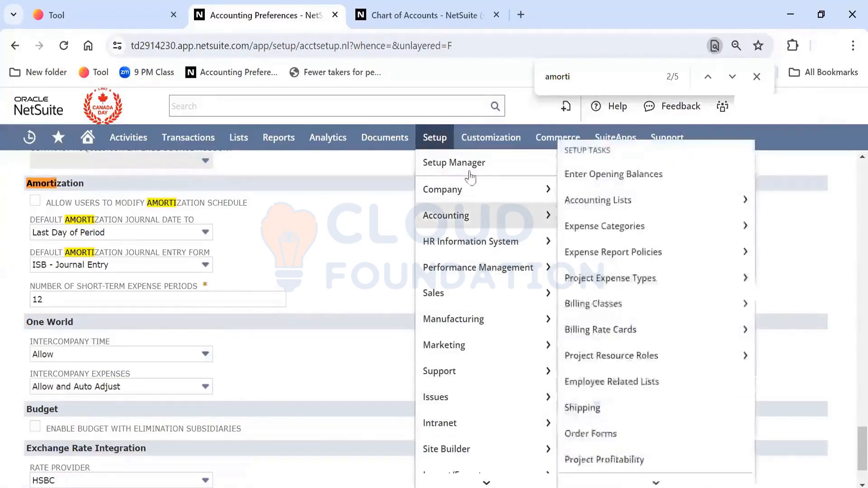
pyautogui.moveTo(478, 135)
pyautogui.moveTo(542, 216)
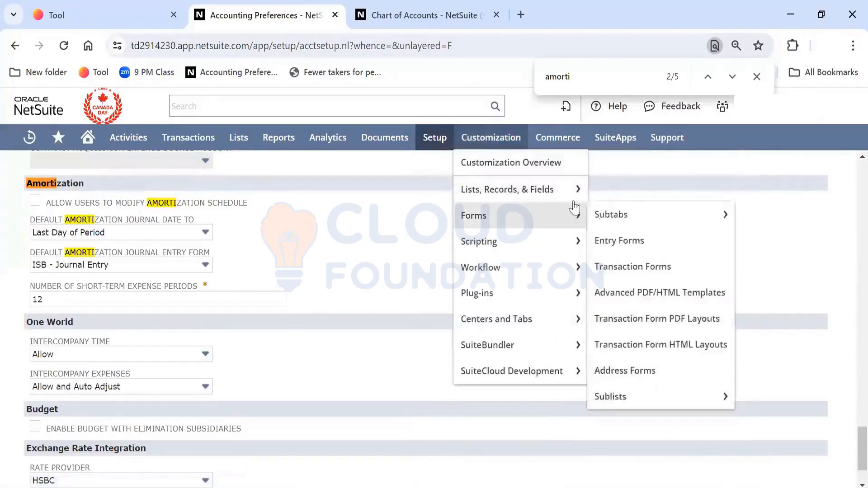
pyautogui.rightClick(639, 239)
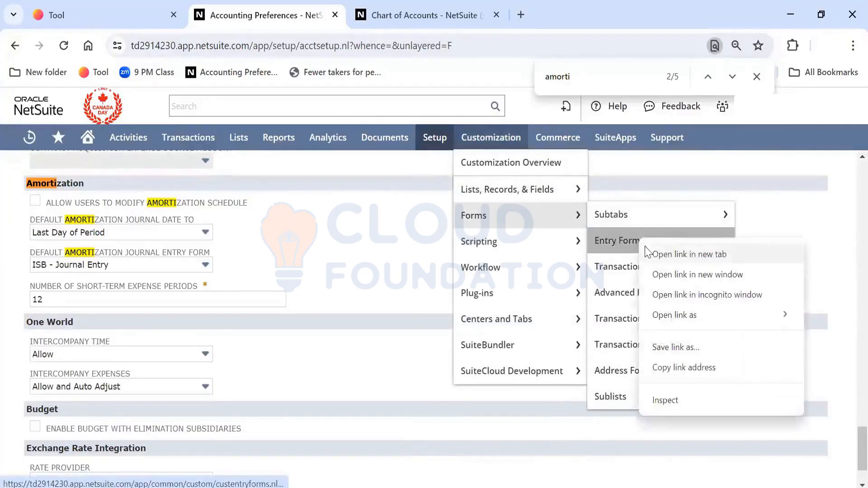
pyautogui.click(664, 251)
pyautogui.rightClick(641, 274)
pyautogui.click(650, 285)
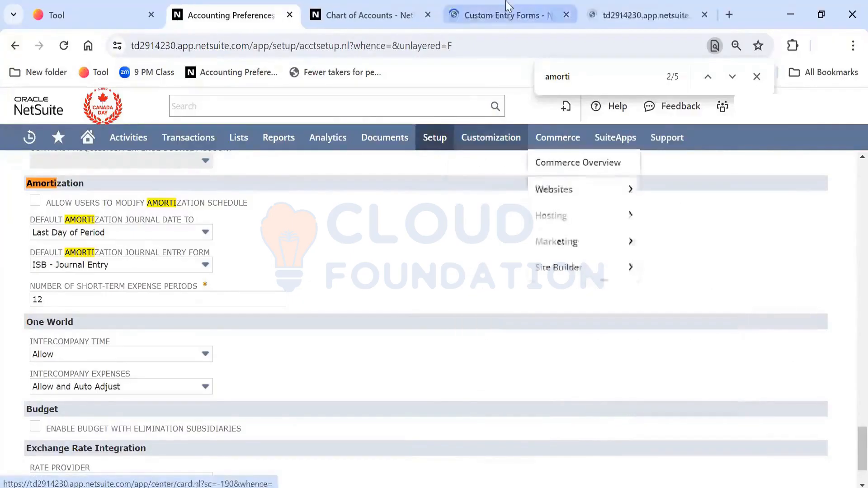
pyautogui.click(574, 15)
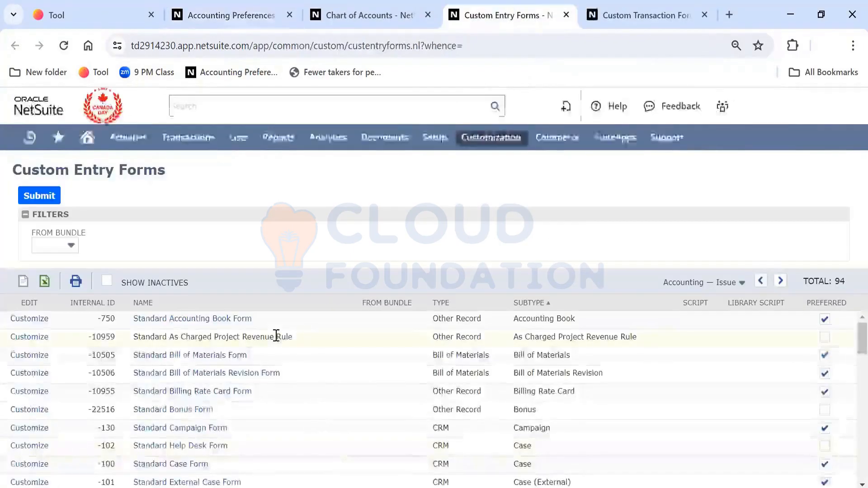
# - Look through the Custom Entry Forms list, examining the form names, types, subtypes and total number of forms
pyautogui.scroll(-4, 276, 335)
pyautogui.scroll(-10, 276, 335)
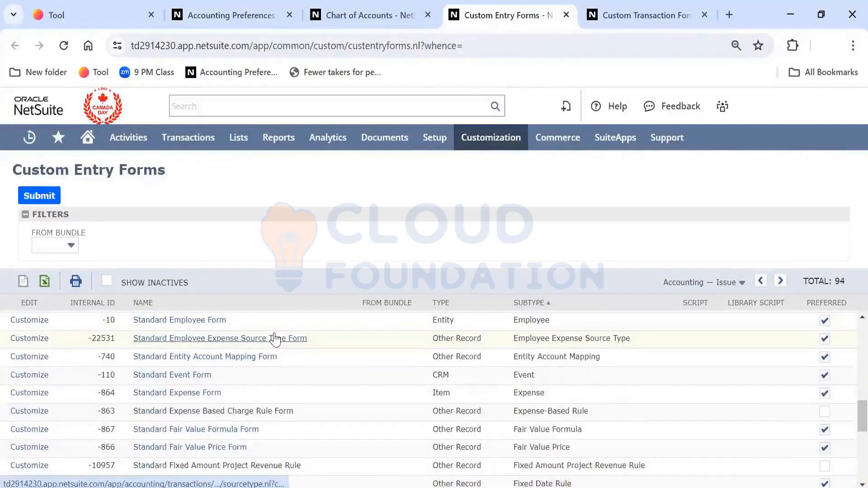
pyautogui.scroll(2, 274, 336)
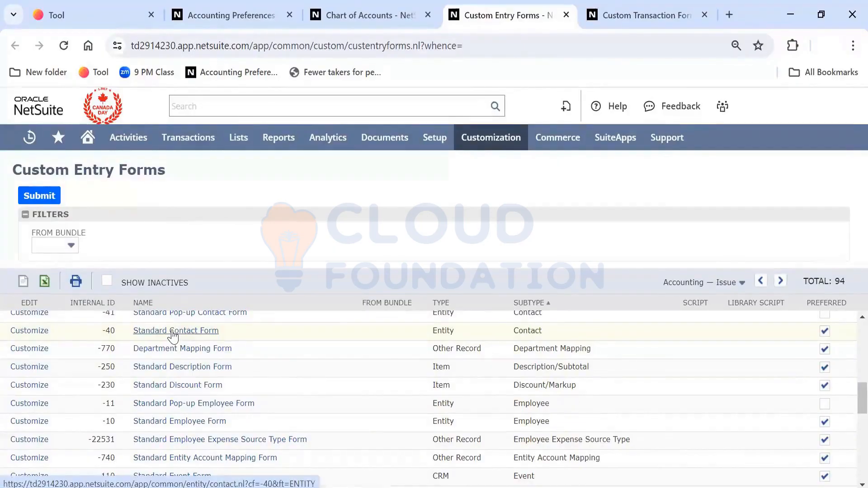
pyautogui.scroll(-1, 272, 388)
pyautogui.scroll(5, 273, 388)
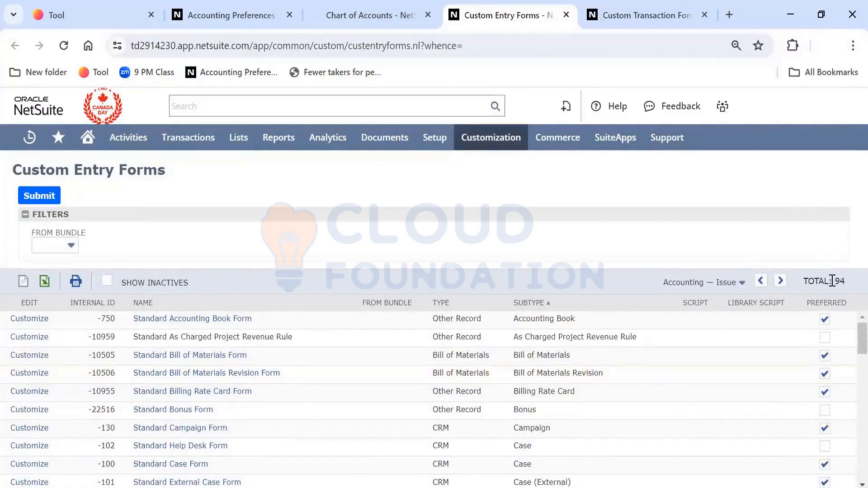
pyautogui.moveTo(833, 280); pyautogui.dragTo(845, 279)
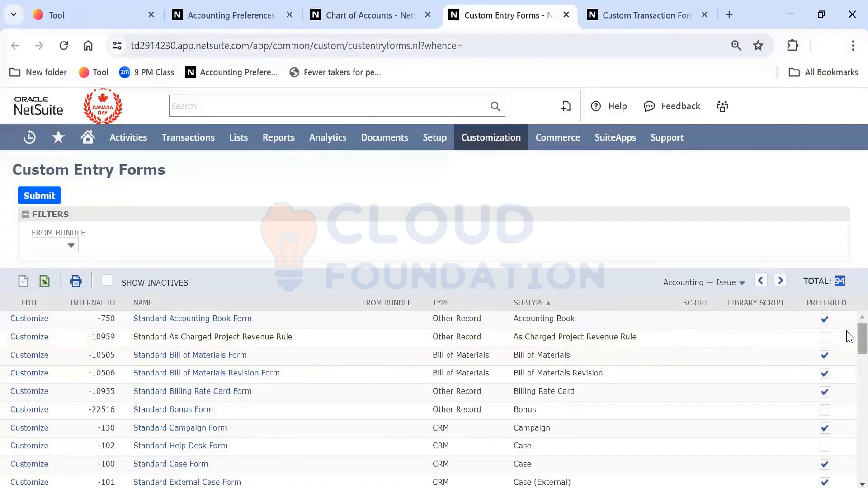
# - Search the Custom Entry Forms page for the text "journa"
pyautogui.hotkey('ctrl', 'f')
pyautogui.write('jpournal')
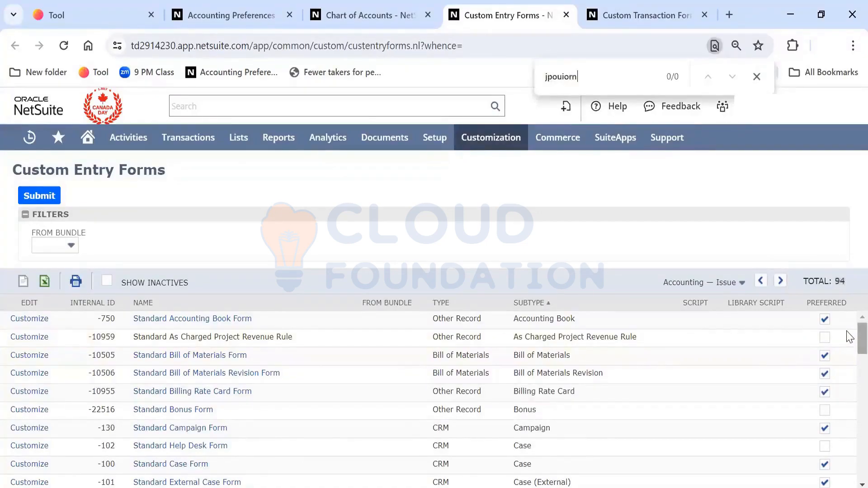
pyautogui.press('BackSpace')
pyautogui.press('BackSpace')
pyautogui.press('BackSpace')
pyautogui.press('BackSpace')
pyautogui.press('BackSpace')
pyautogui.press('BackSpace')
pyautogui.press('BackSpace')
pyautogui.write('opu')
pyautogui.press('BackSpace')
pyautogui.press('BackSpace')
pyautogui.write('rn')
pyautogui.press('BackSpace')
pyautogui.write('u')
pyautogui.press('BackSpace')
pyautogui.press('BackSpace')
pyautogui.write('urna')
# - Switch the Custom Entry Forms list to the Item — Wbs range and look through it for journal forms
pyautogui.click(739, 282)
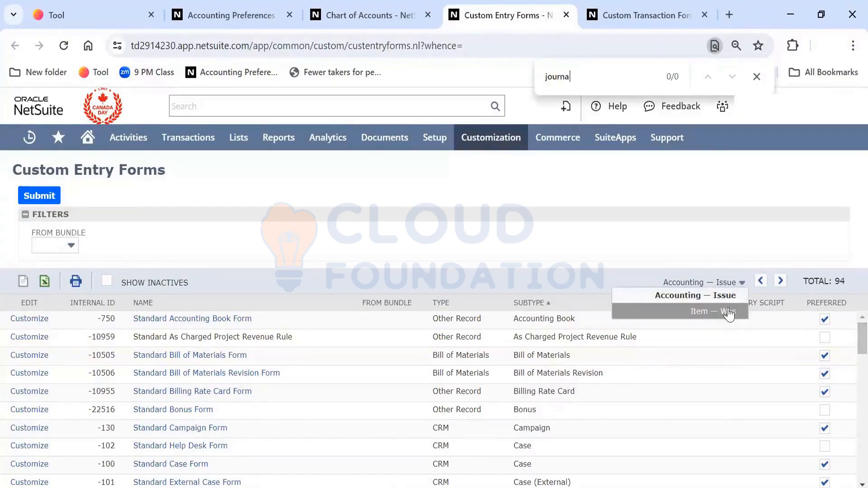
pyautogui.click(727, 312)
pyautogui.click(586, 79)
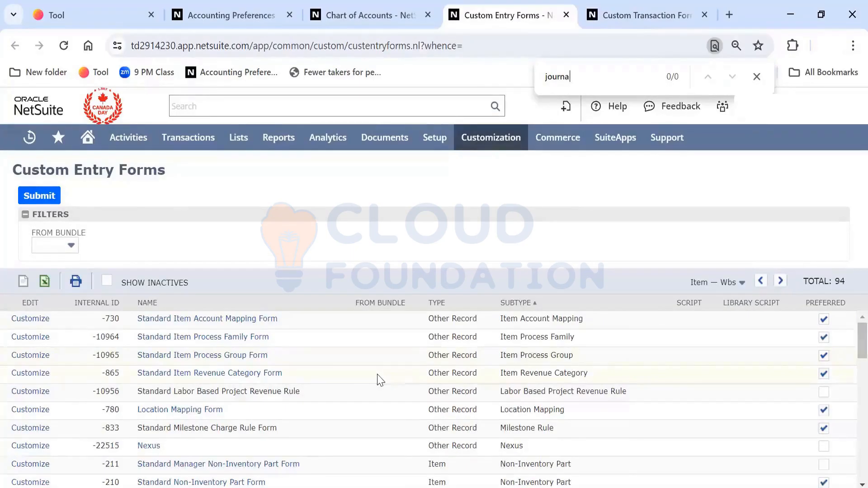
pyautogui.scroll(-1, 379, 380)
pyautogui.scroll(-10, 379, 380)
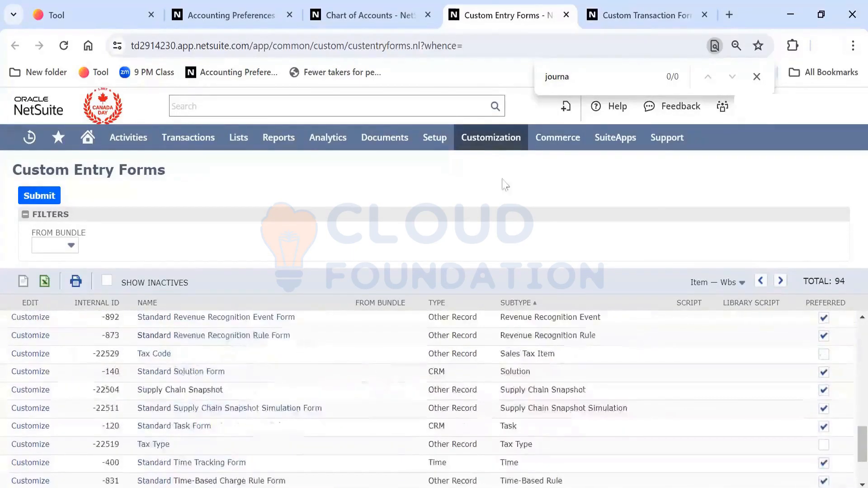
# - Search for "ISB" in the Item — Wbs range and again in the first range of the Custom Entry Forms list
pyautogui.hotkey('ctrl', 'f')
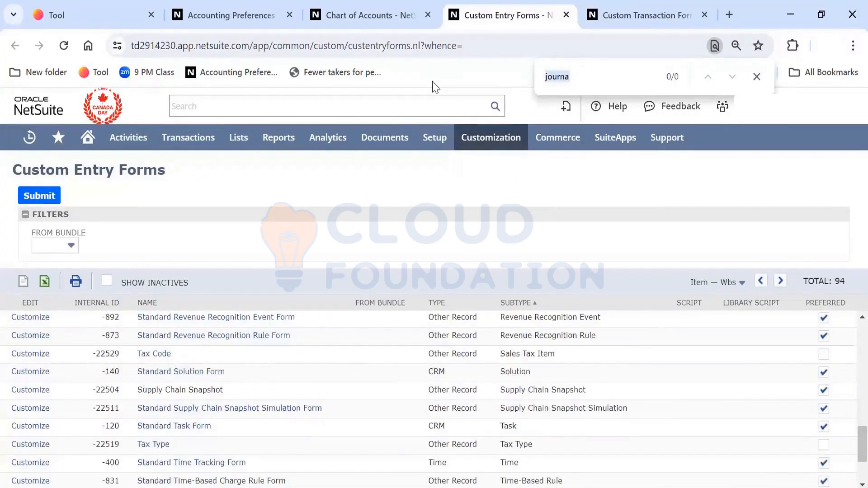
pyautogui.write('ISB')
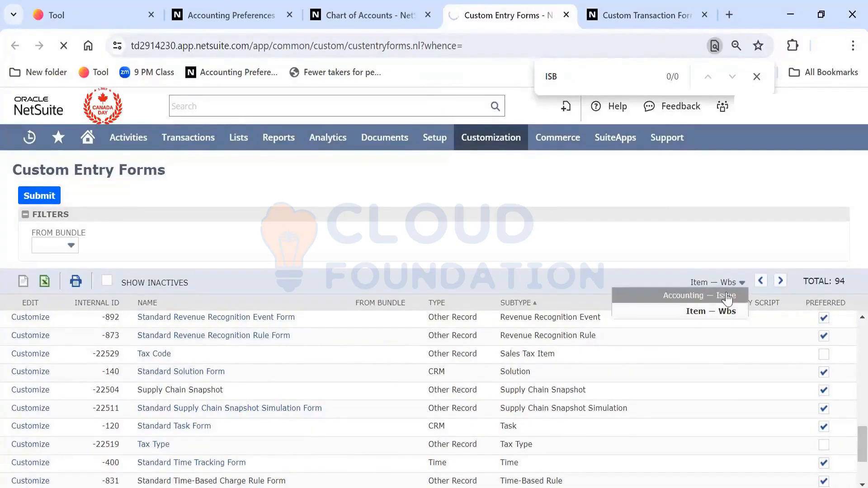
pyautogui.click(723, 291)
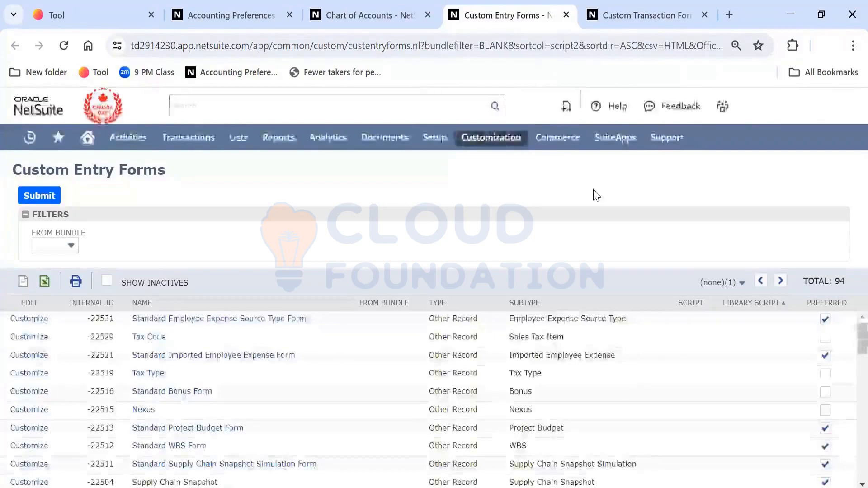
pyautogui.hotkey('ctrl', 'f')
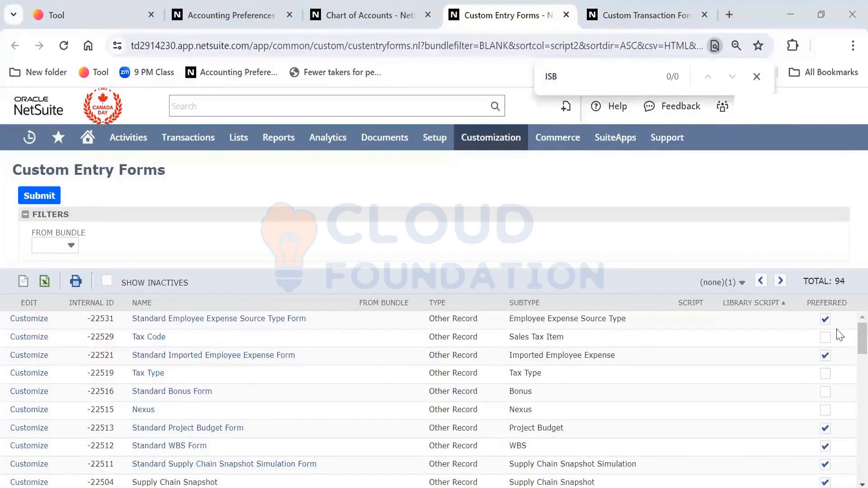
pyautogui.moveTo(859, 337); pyautogui.dragTo(849, 464)
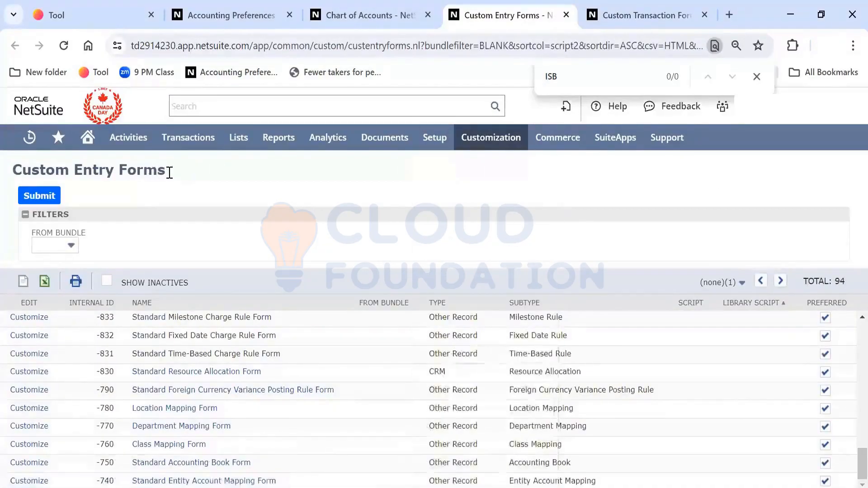
# - Close the page search and compare the Custom Entry Forms list with the Custom Transaction Forms list by form names and types
pyautogui.moveTo(170, 172); pyautogui.dragTo(13, 173)
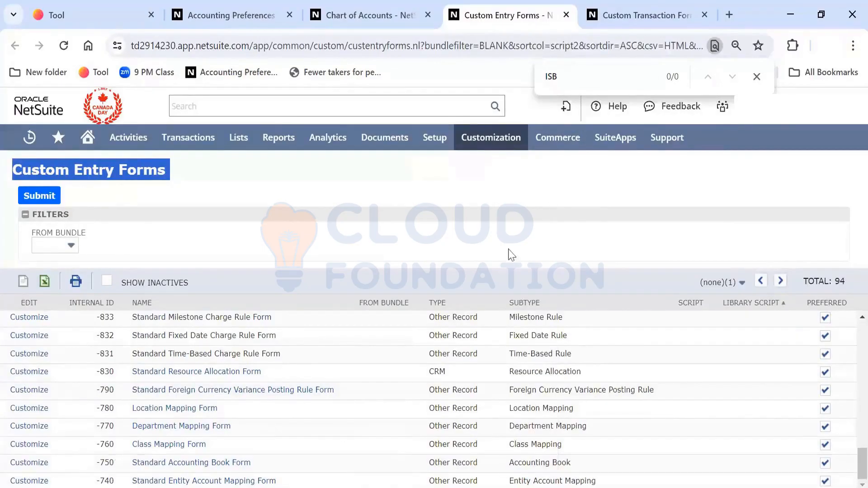
pyautogui.click(761, 84)
pyautogui.click(651, 23)
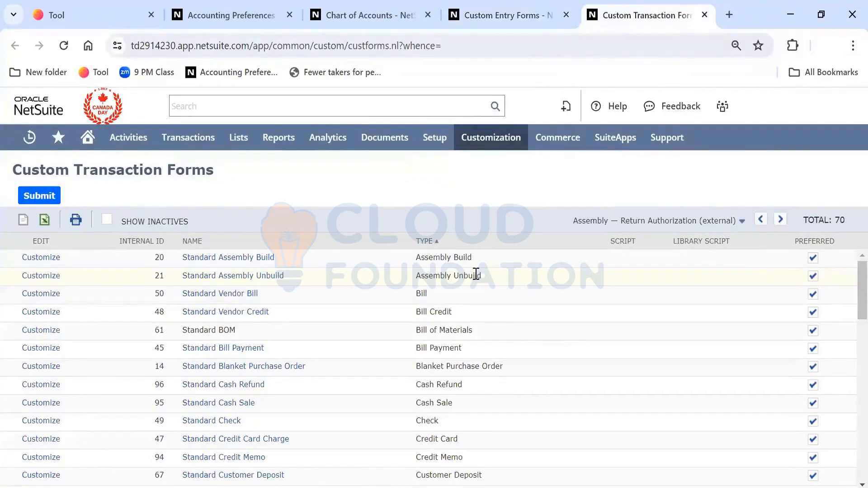
pyautogui.click(501, 20)
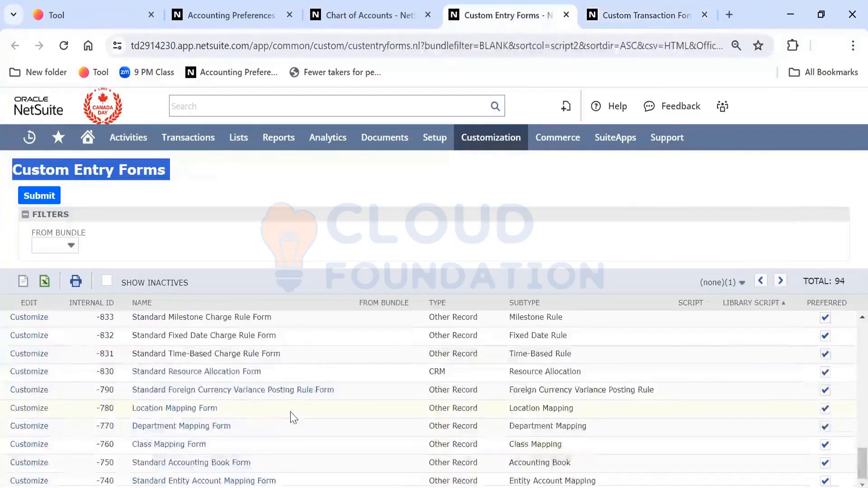
pyautogui.scroll(3, 290, 412)
pyautogui.scroll(-3, 277, 415)
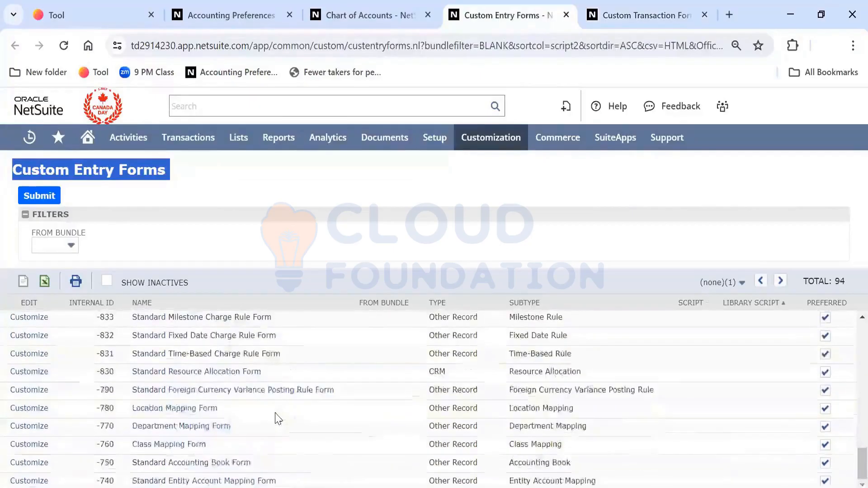
pyautogui.scroll(3, 273, 409)
pyautogui.scroll(10, 273, 410)
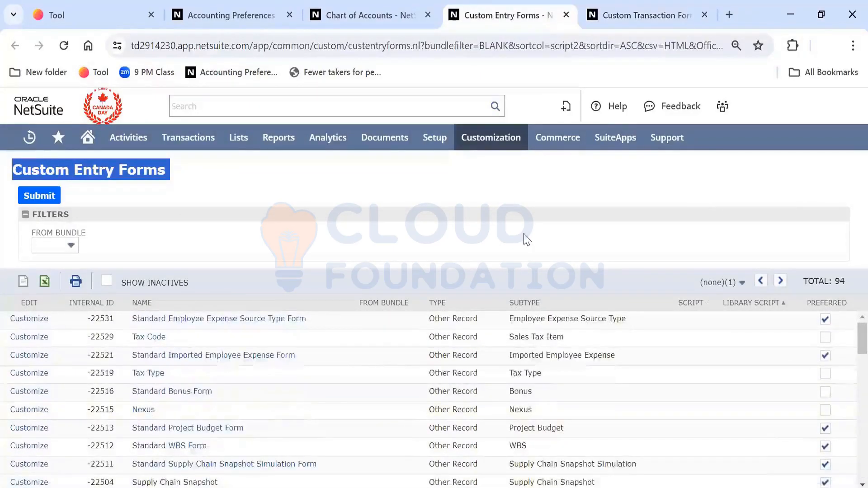
# - Search the Custom Transaction Forms list for "ISB"
pyautogui.click(638, 26)
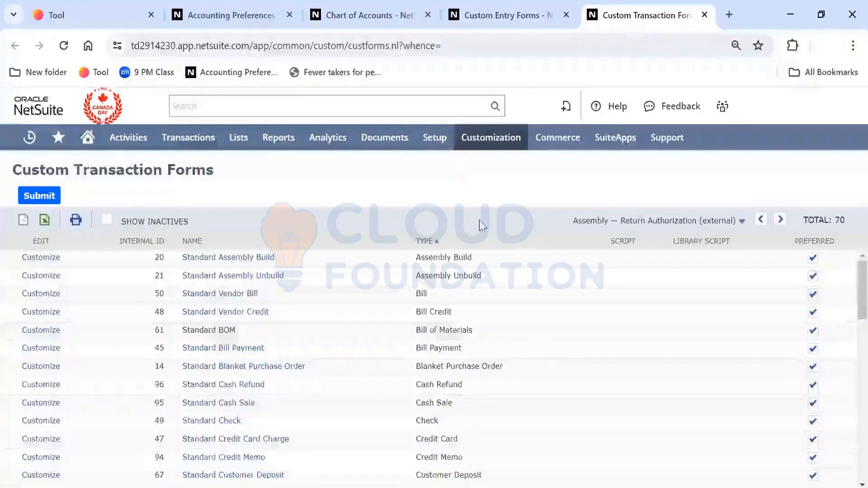
pyautogui.hotkey('ctrl', 'f')
pyautogui.write('ISB')
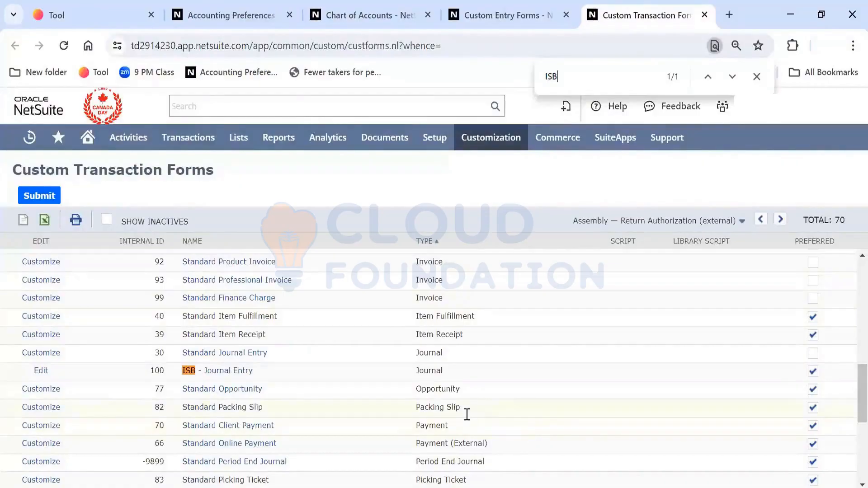
# - Try switching the preferred Journal form back and forth between Standard Journal Entry and ISB - Journal Entry, ending on ISB - Journal Entry
pyautogui.click(813, 353)
pyautogui.click(813, 372)
pyautogui.click(813, 354)
pyautogui.click(813, 372)
pyautogui.click(813, 355)
pyautogui.click(812, 372)
pyautogui.click(813, 353)
pyautogui.click(812, 371)
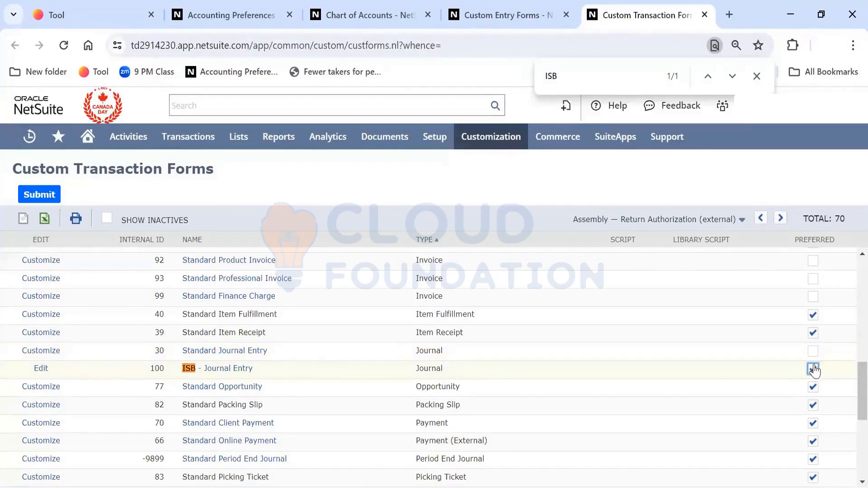
pyautogui.click(813, 355)
pyautogui.click(812, 369)
# - Open the Make Journal Entries page in a separate tab and display the choices for its custom form
pyautogui.moveTo(207, 142)
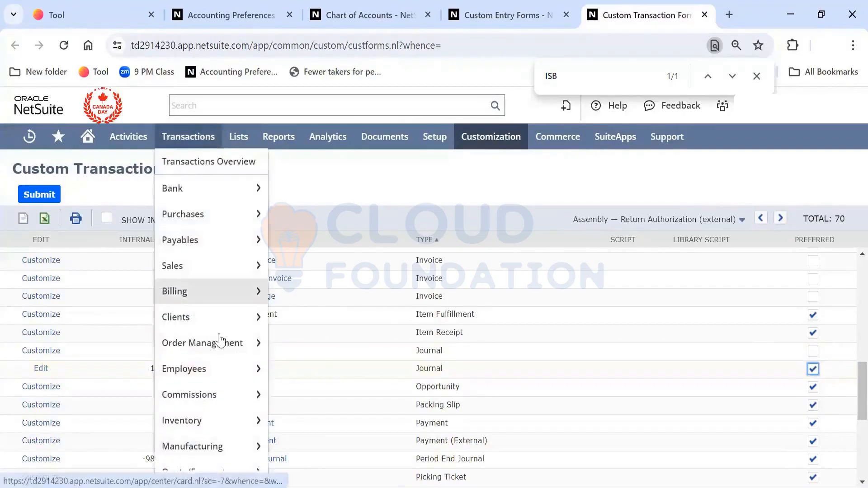
pyautogui.moveTo(221, 455)
pyautogui.moveTo(219, 478)
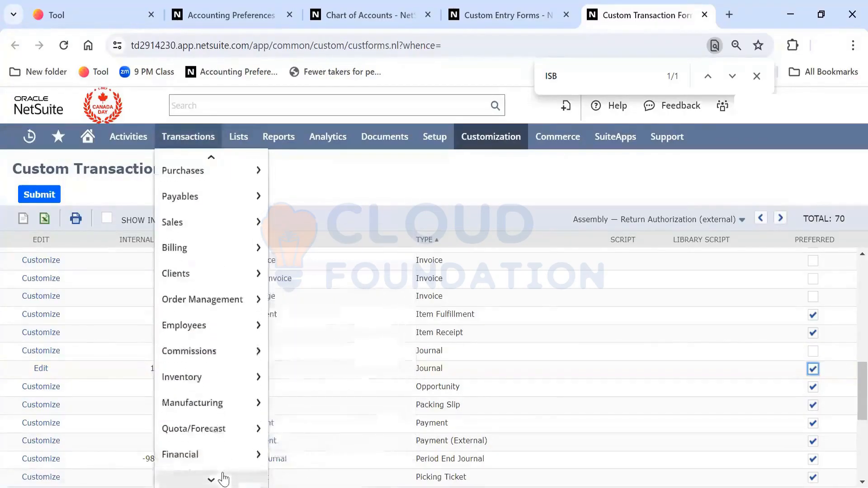
pyautogui.moveTo(362, 437)
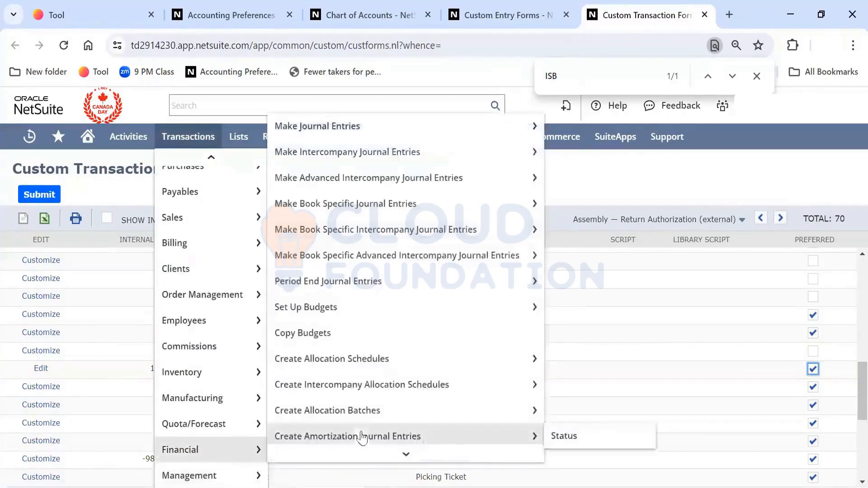
pyautogui.rightClick(408, 129)
pyautogui.click(421, 144)
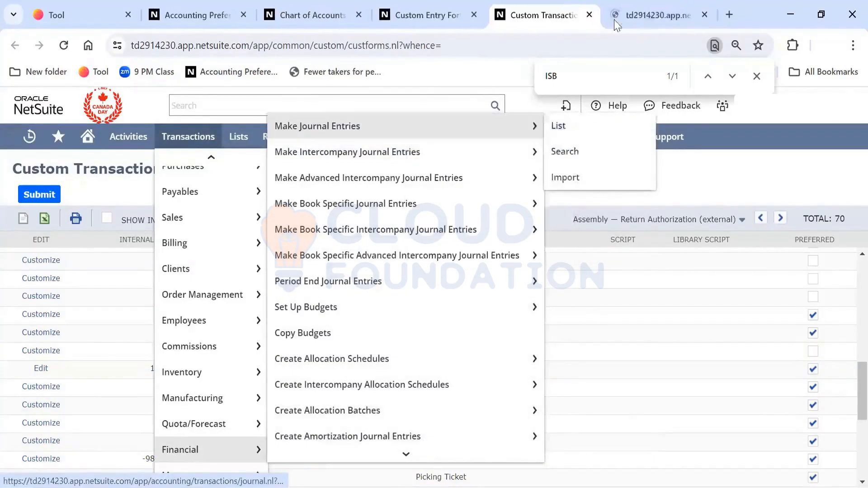
pyautogui.click(619, 20)
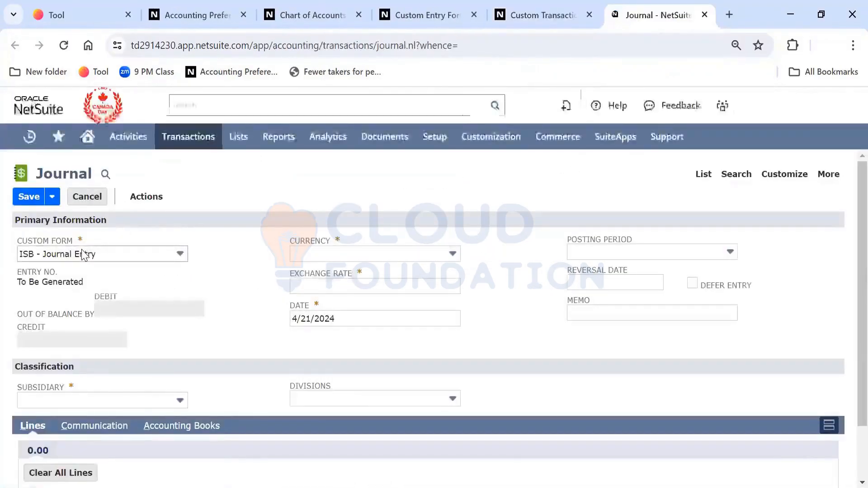
pyautogui.click(121, 254)
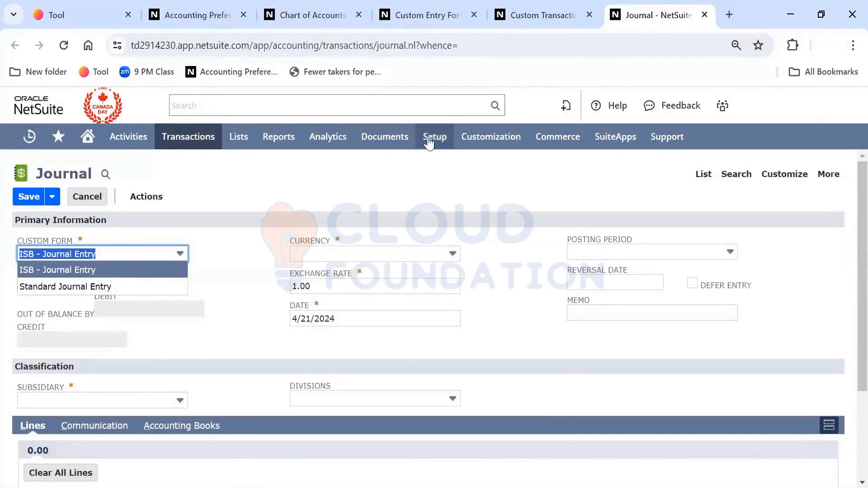
# - Show inactive forms in the Custom Transaction Forms list, mark Standard Journal Entry as inactive and submit the change
pyautogui.click(543, 15)
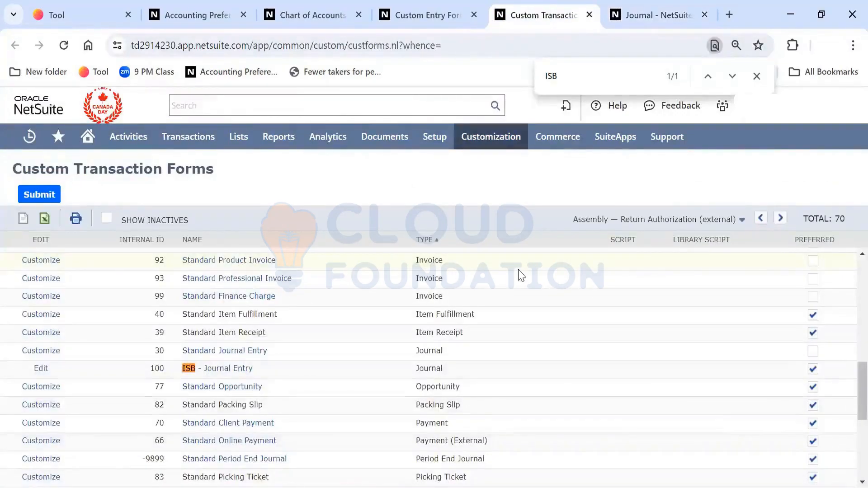
pyautogui.click(107, 220)
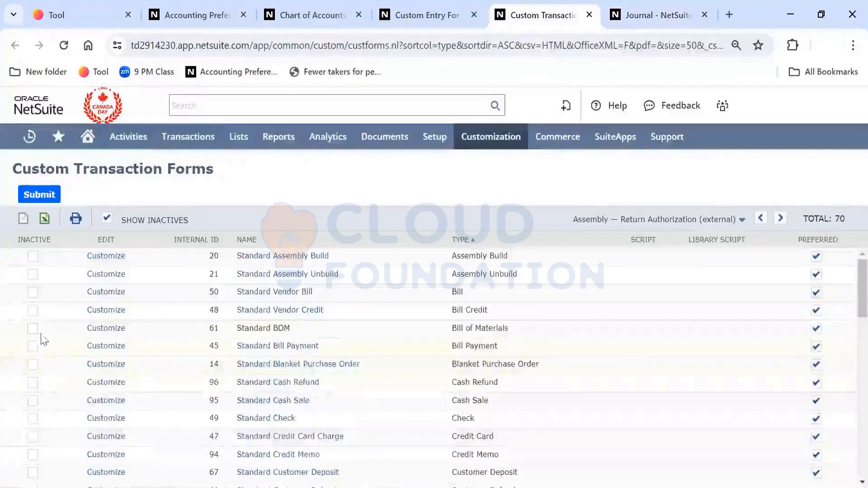
pyautogui.scroll(-10, 135, 462)
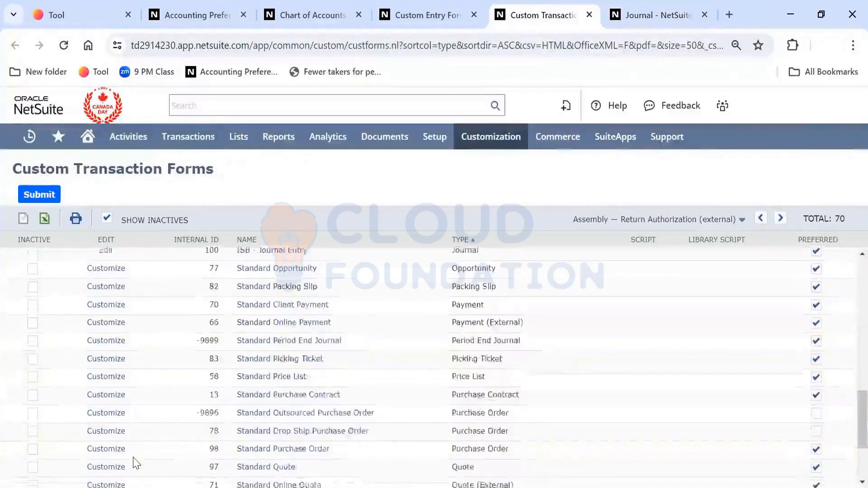
pyautogui.scroll(-3, 134, 462)
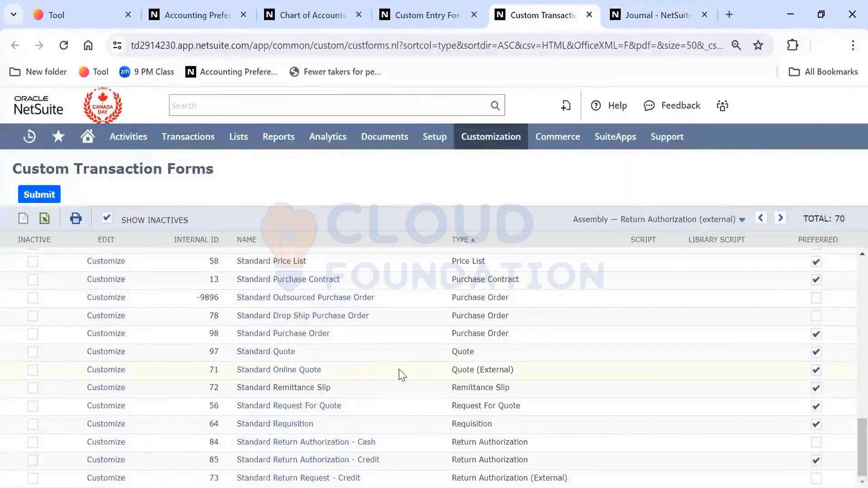
pyautogui.click(705, 222)
pyautogui.scroll(3, 564, 391)
pyautogui.scroll(4, 564, 392)
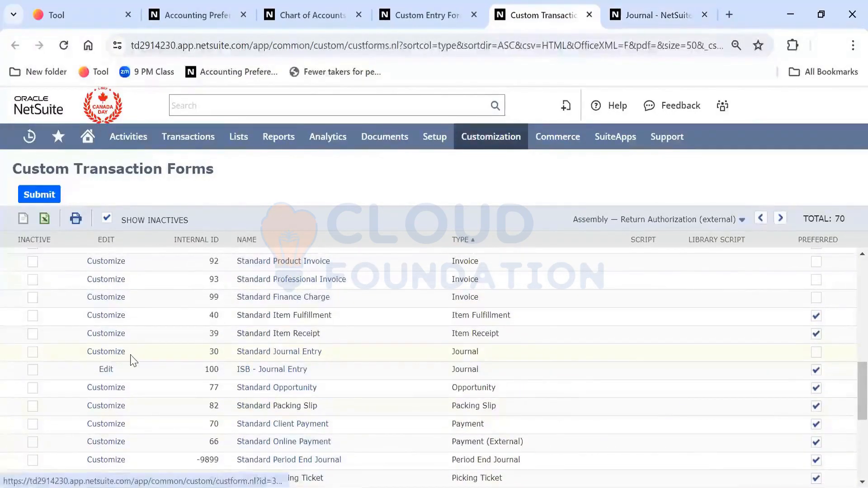
pyautogui.click(32, 353)
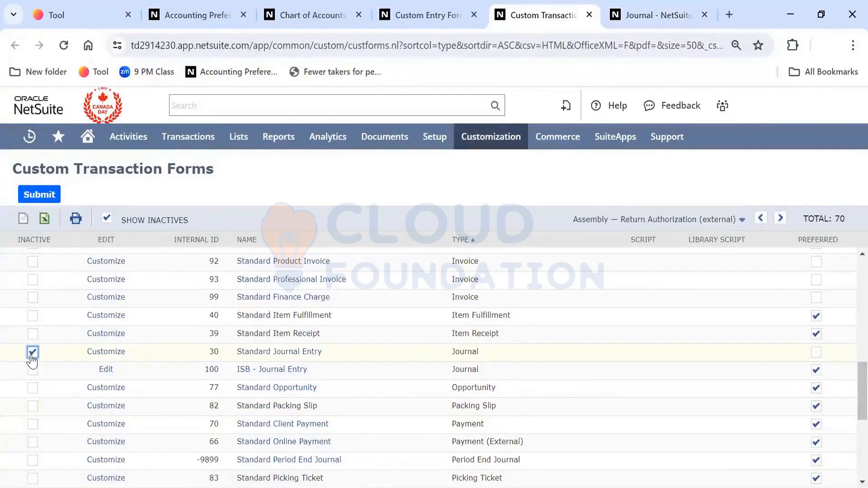
pyautogui.click(41, 201)
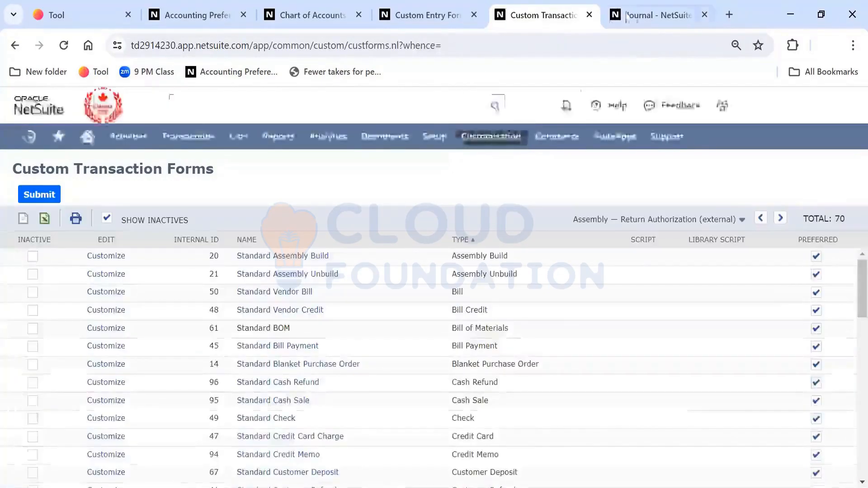
# - Reload the Journal page, discarding unsaved changes, to check its custom form selection
pyautogui.click(626, 17)
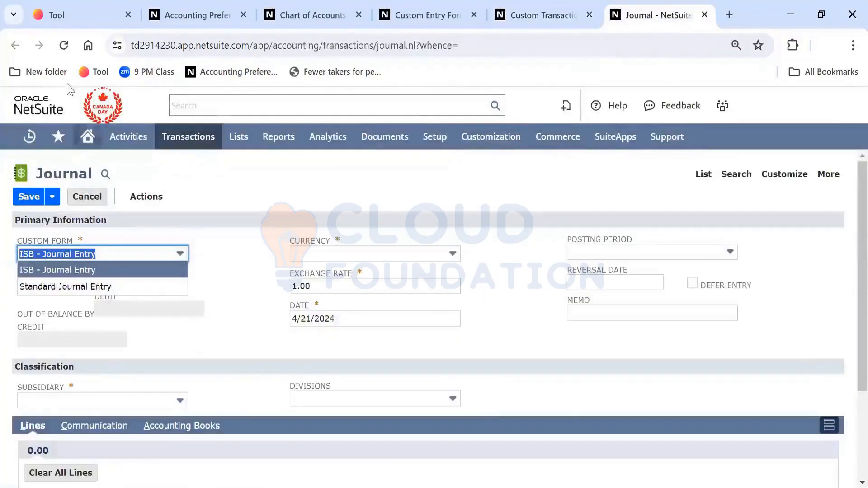
pyautogui.click(63, 45)
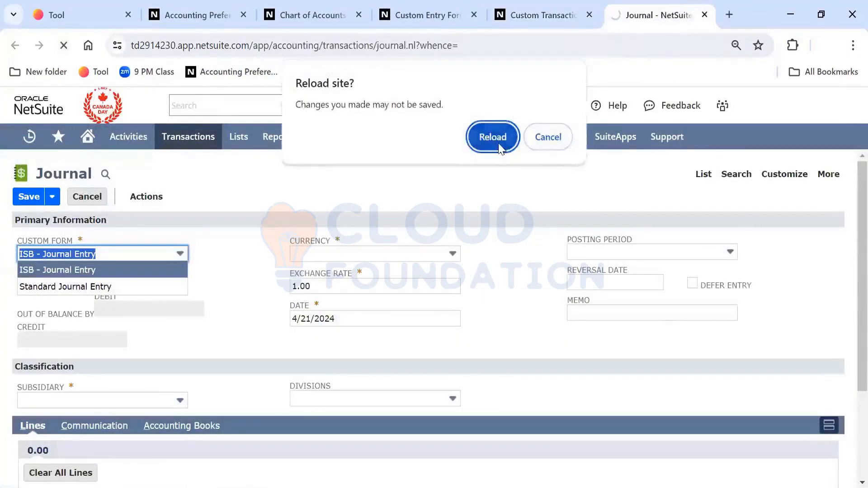
pyautogui.click(495, 138)
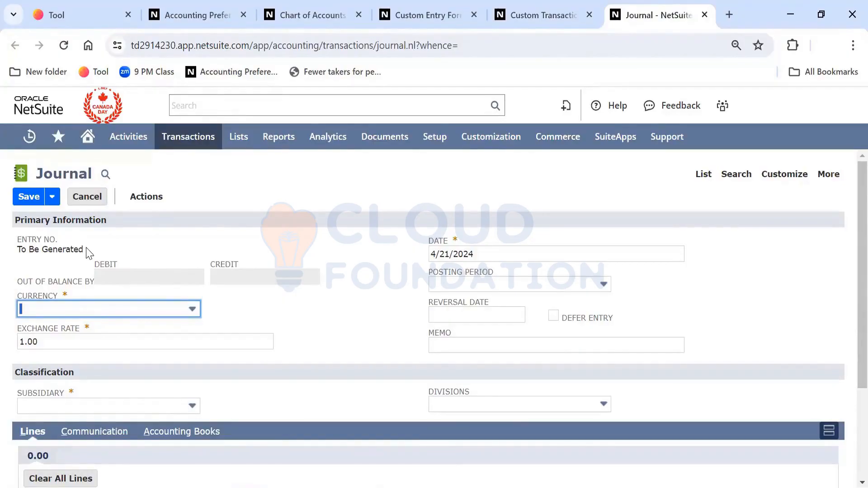
# - Open the customization page for Standard Journal Entry from the Custom Transaction Forms list in a separate tab
pyautogui.click(535, 9)
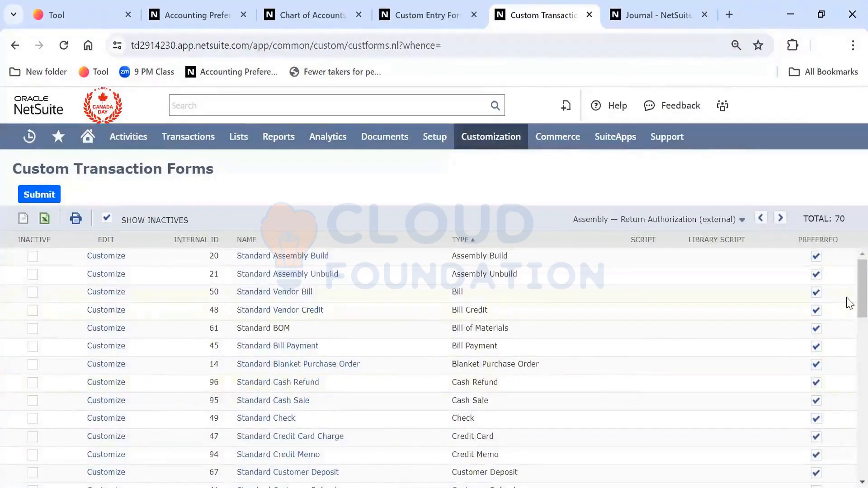
pyautogui.moveTo(847, 299); pyautogui.dragTo(847, 394)
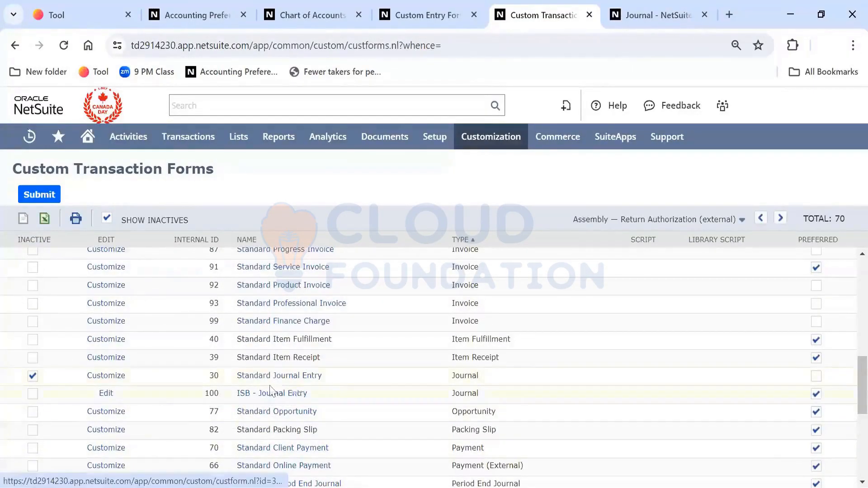
pyautogui.rightClick(109, 376)
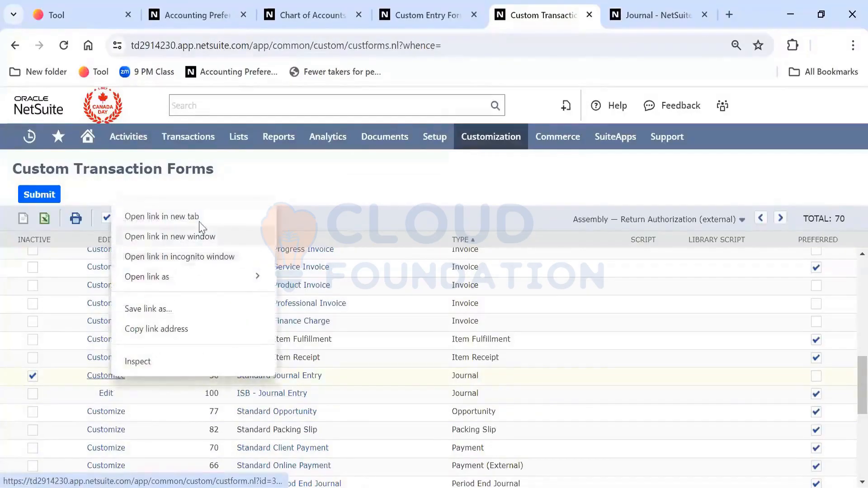
pyautogui.click(200, 217)
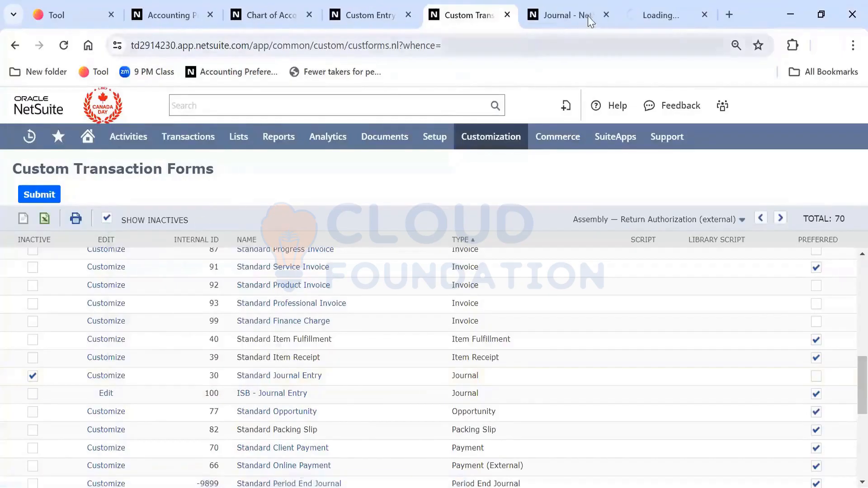
pyautogui.click(678, 14)
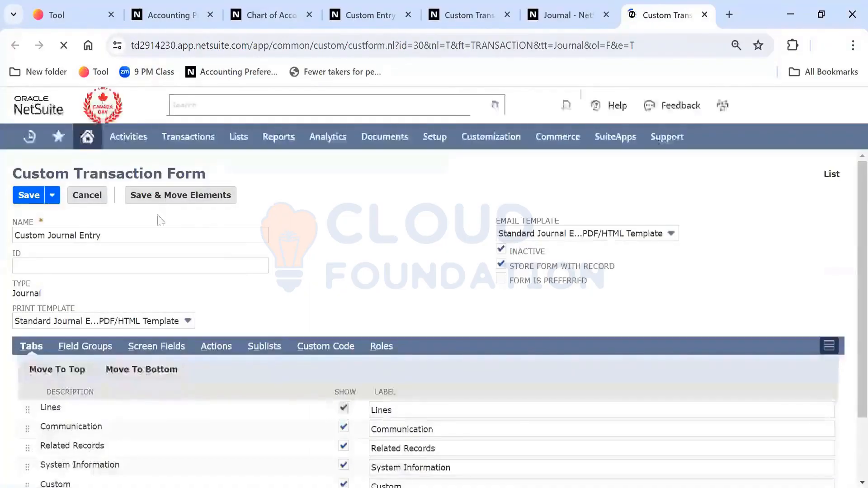
# - Name the new custom transaction form ISB 2 Journal Entry and save it
pyautogui.click(18, 235)
pyautogui.doubleClick(22, 236)
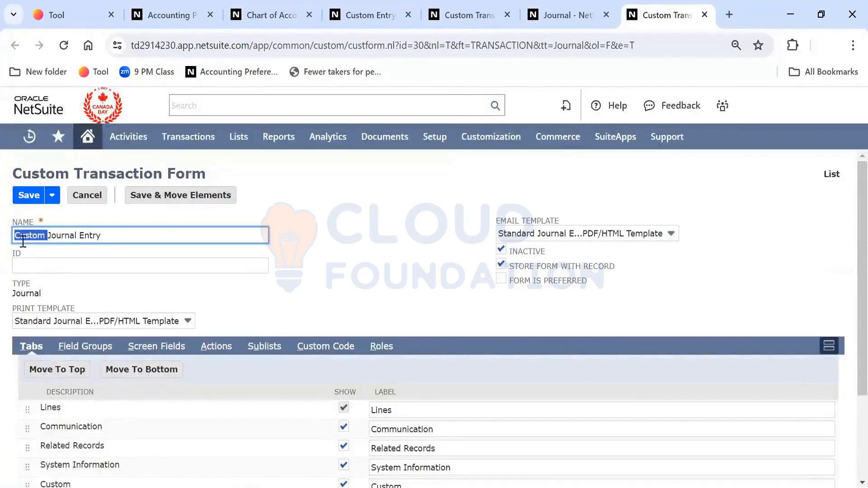
pyautogui.press('BackSpace')
pyautogui.write('ISB 2')
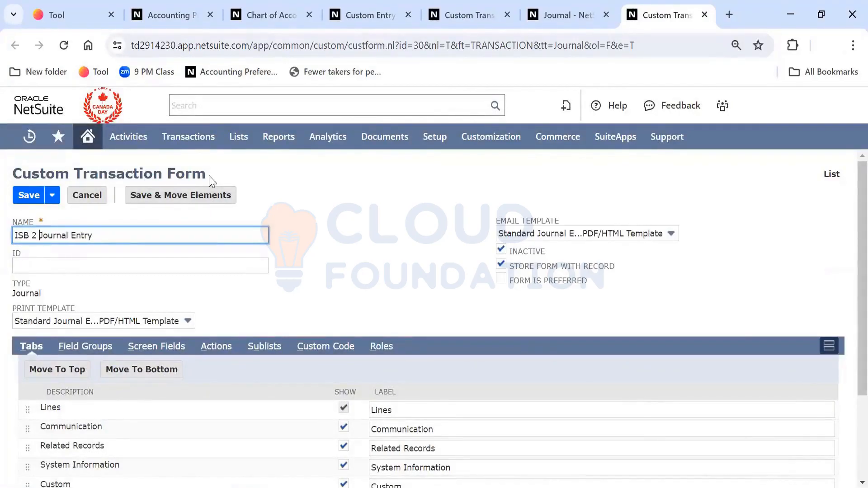
pyautogui.click(30, 197)
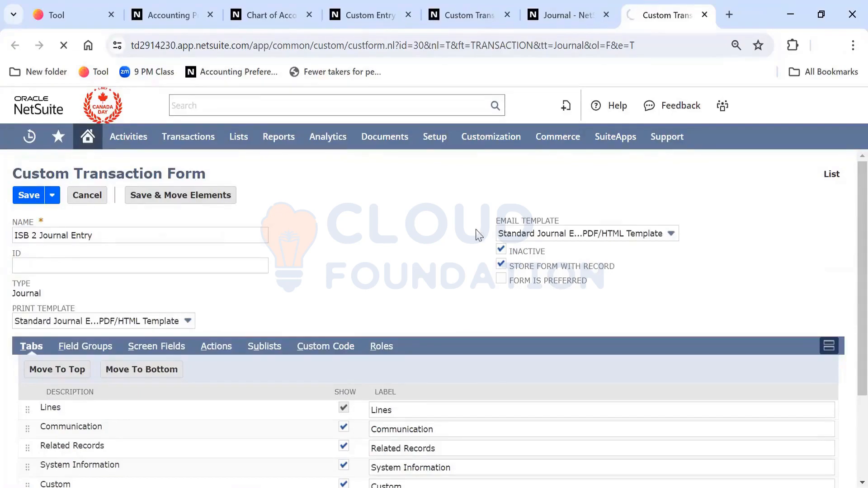
# - Reload the Journal page to check its custom form selection and close that page
pyautogui.click(578, 14)
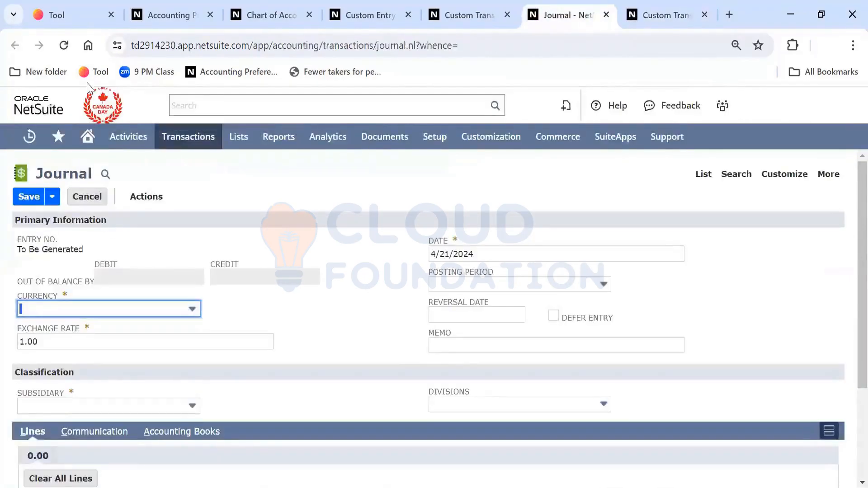
pyautogui.click(63, 46)
pyautogui.click(606, 15)
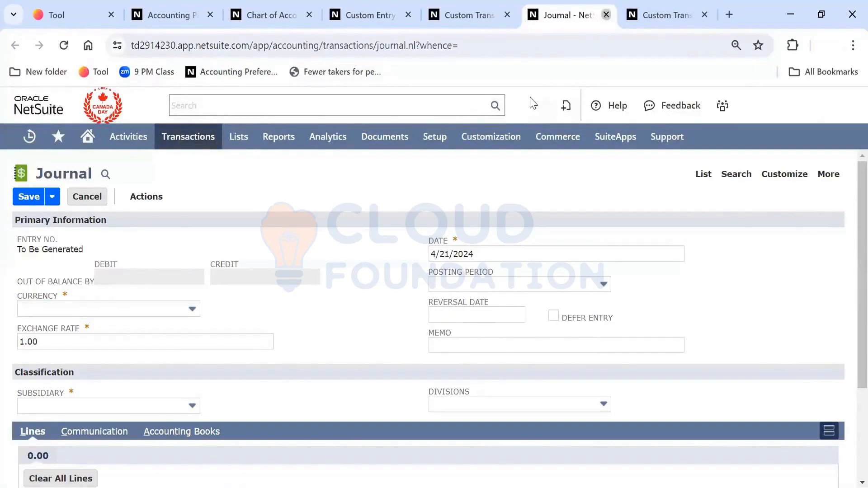
# - Clear the inactive mark of ISB 2 Journal Entry in the refreshed Custom Transaction Forms list and submit the change
pyautogui.moveTo(211, 144)
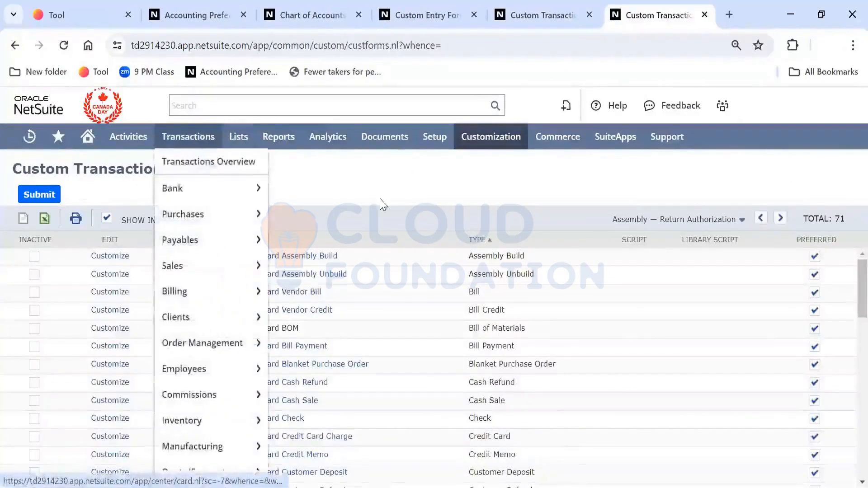
pyautogui.scroll(-2, 610, 366)
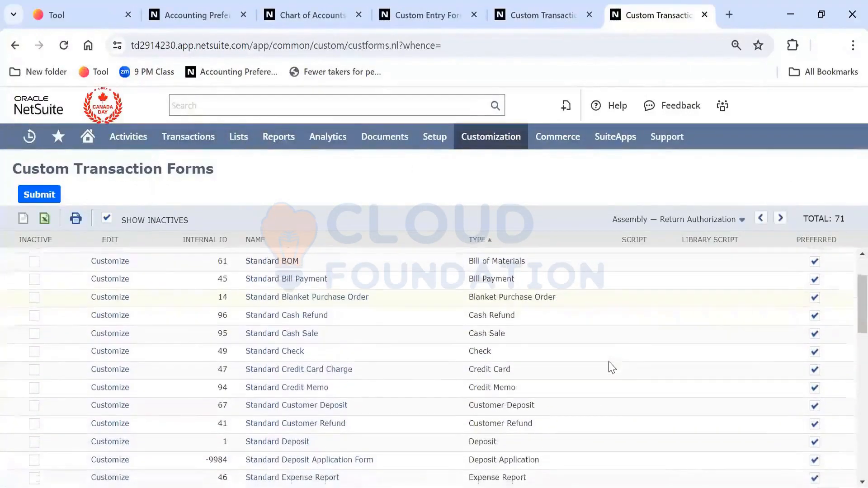
pyautogui.click(64, 46)
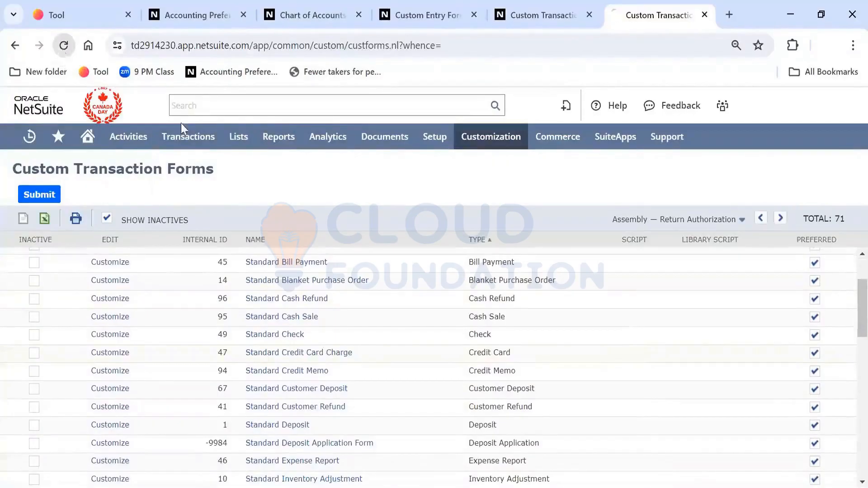
pyautogui.scroll(-15, 450, 397)
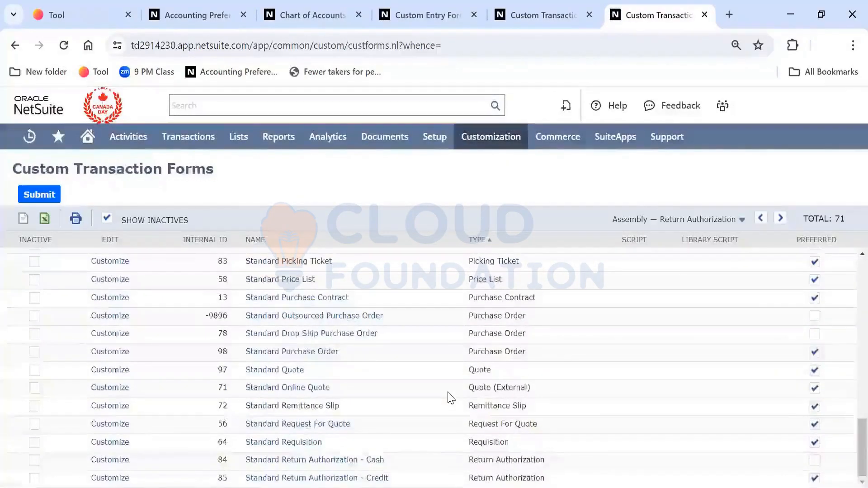
pyautogui.scroll(8, 450, 397)
pyautogui.scroll(-3, 450, 398)
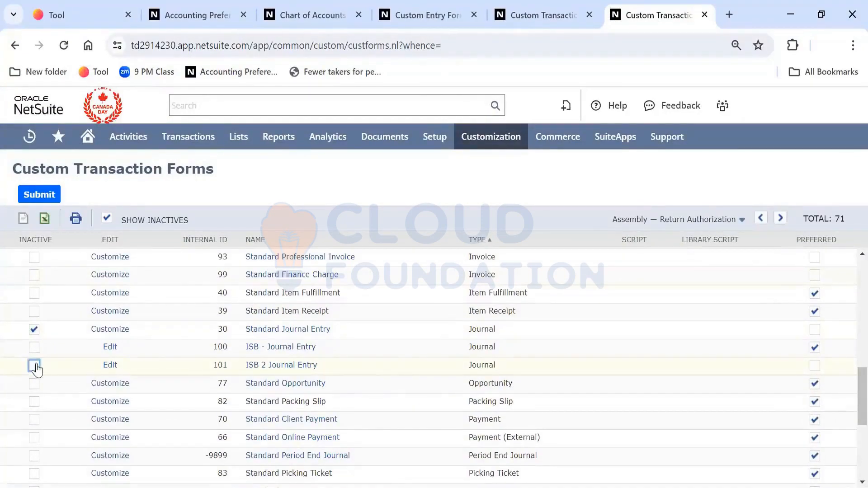
pyautogui.click(40, 197)
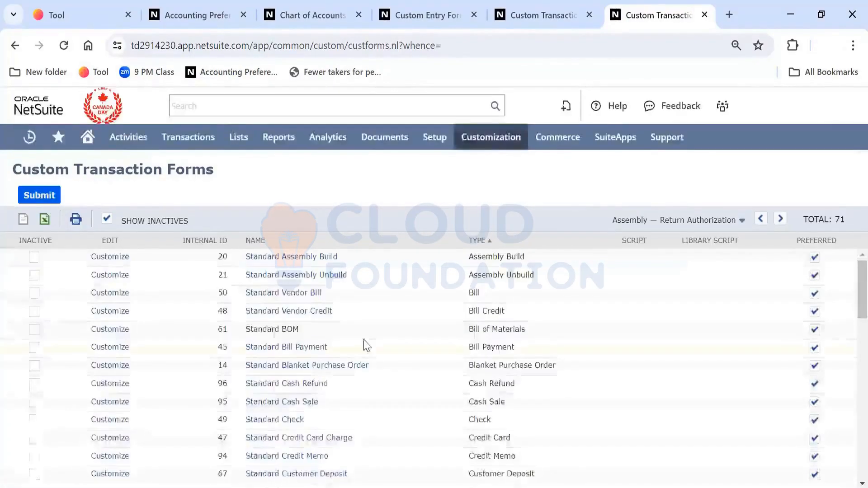
pyautogui.scroll(-14, 365, 345)
pyautogui.scroll(4, 366, 353)
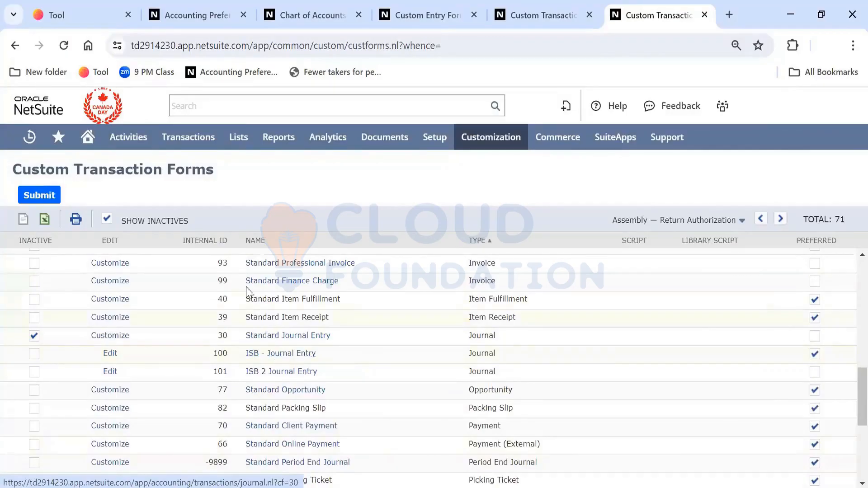
# - Open Journal #14 from the recent records in a separate tab and display the custom form choices on a new journal
pyautogui.moveTo(188, 137)
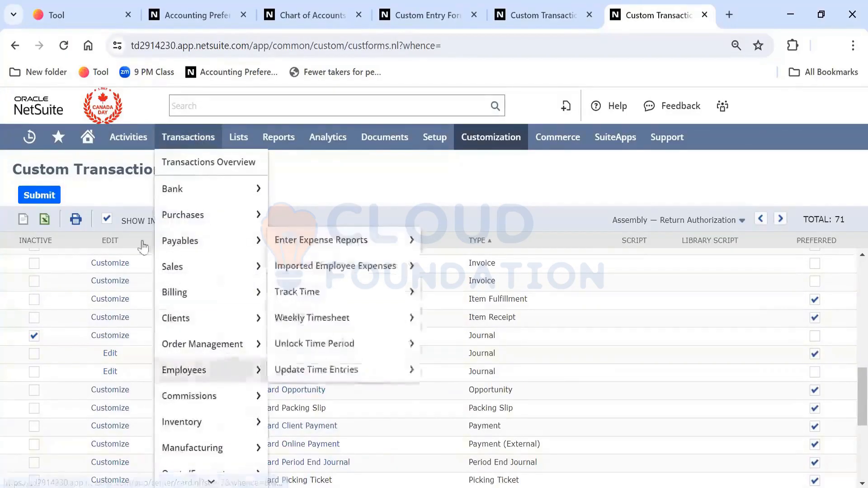
pyautogui.moveTo(62, 141)
pyautogui.moveTo(29, 137)
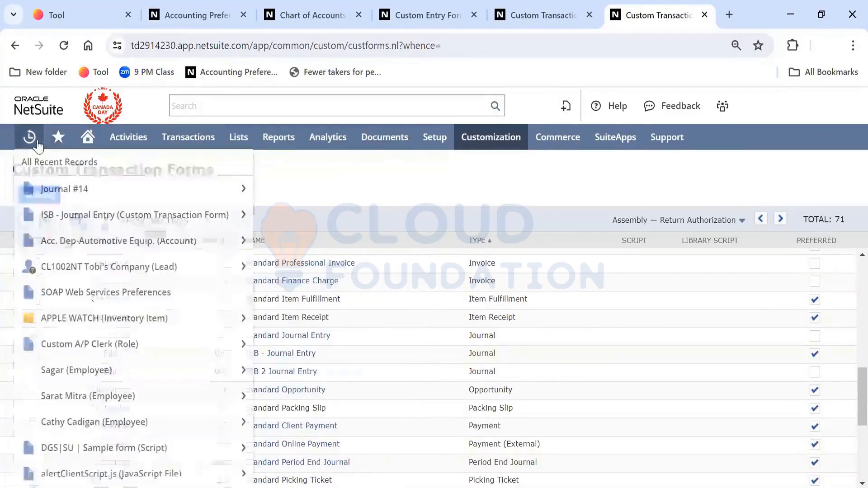
pyautogui.moveTo(105, 197)
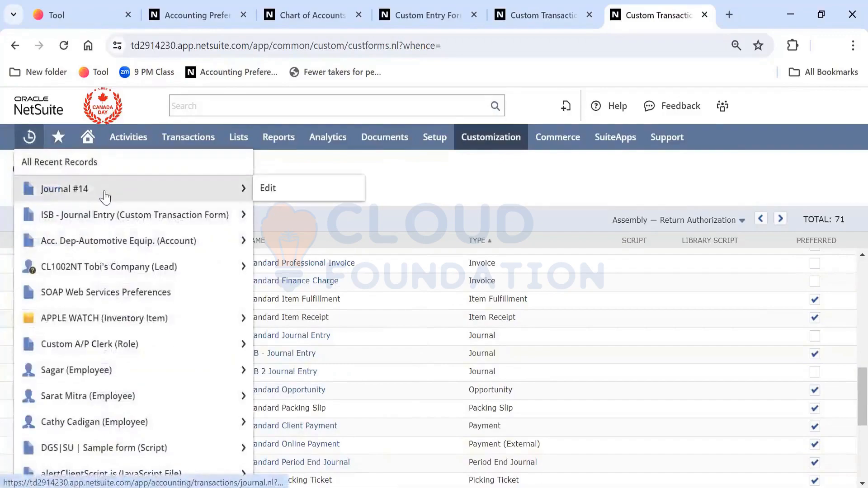
pyautogui.rightClick(104, 197)
pyautogui.click(123, 206)
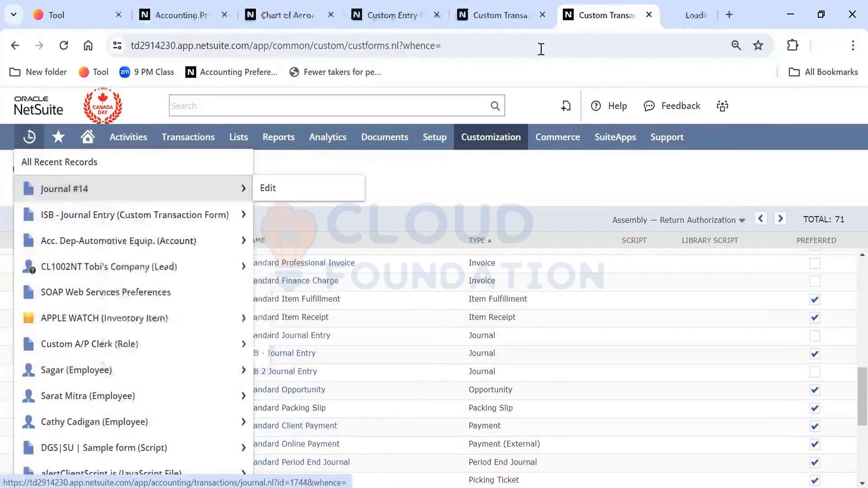
pyautogui.click(657, 11)
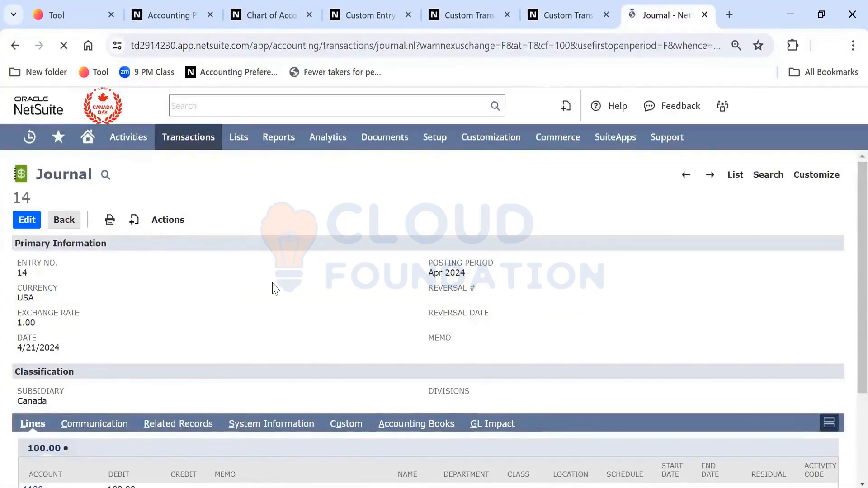
pyautogui.click(154, 257)
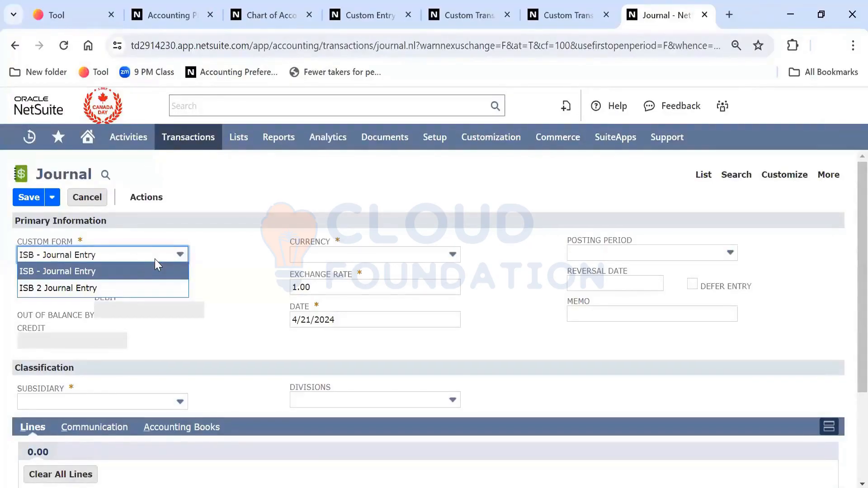
pyautogui.click(220, 244)
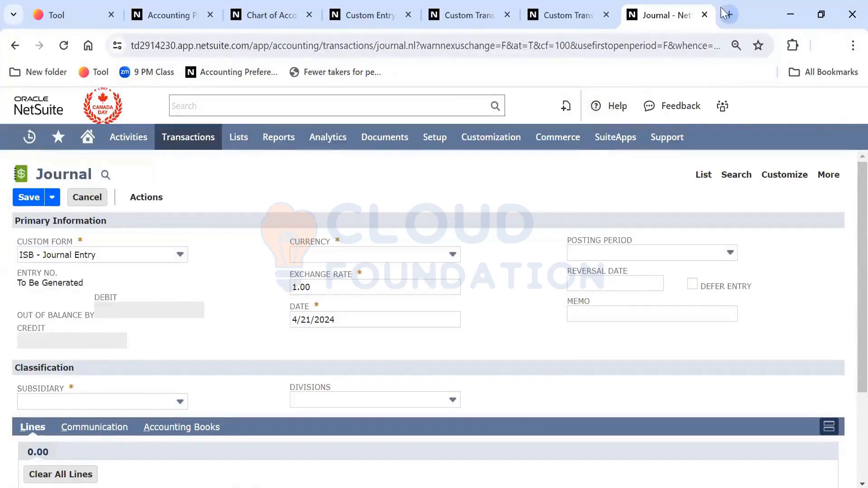
# - Close the Journal page without saving and the extra Custom Transaction Forms page, and return to Accounting Preferences
pyautogui.click(704, 15)
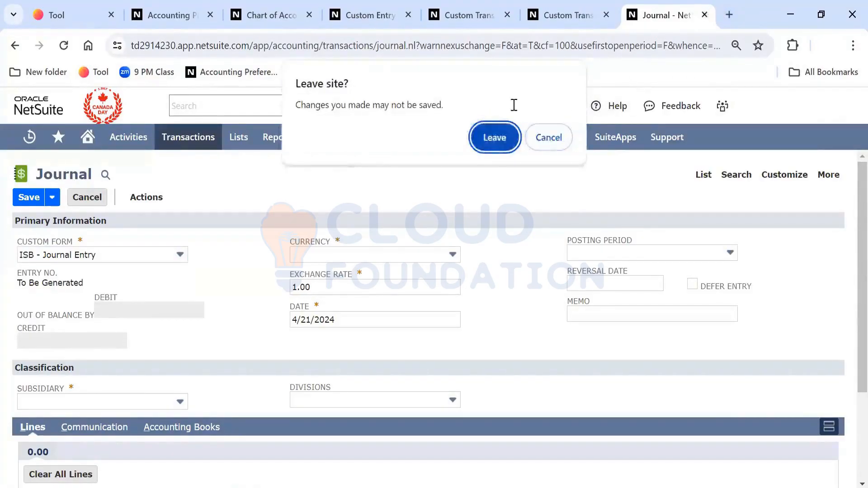
pyautogui.click(704, 15)
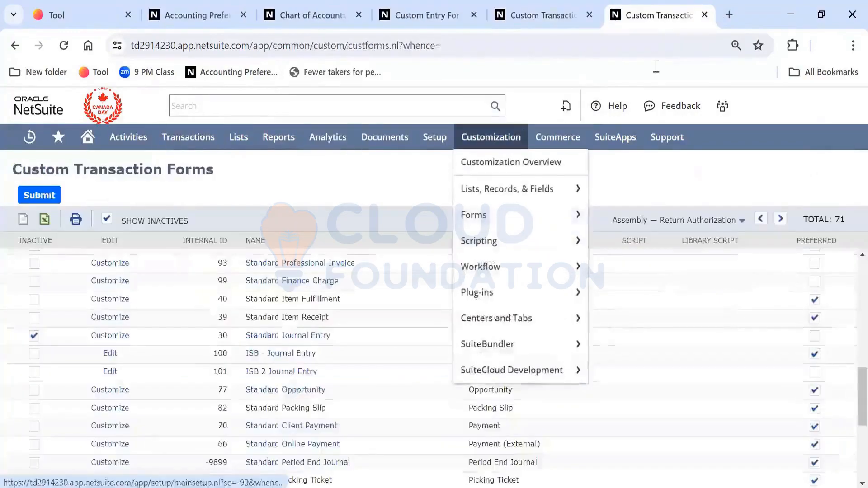
pyautogui.click(705, 16)
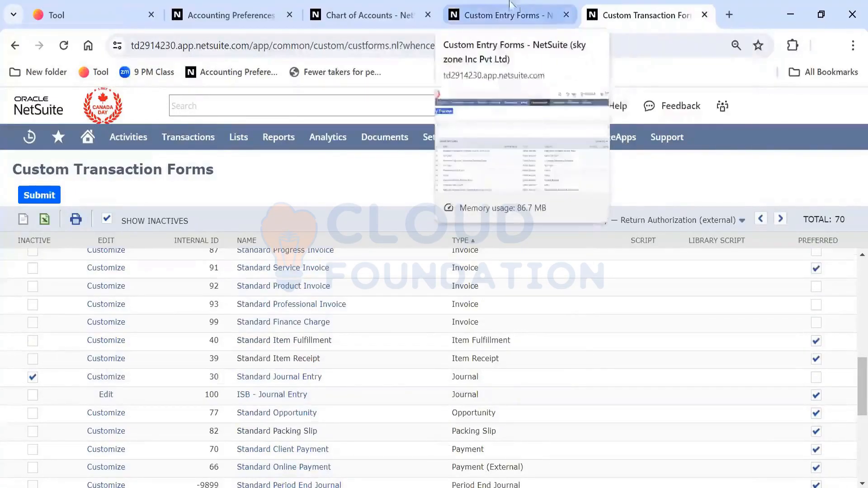
pyautogui.click(247, 6)
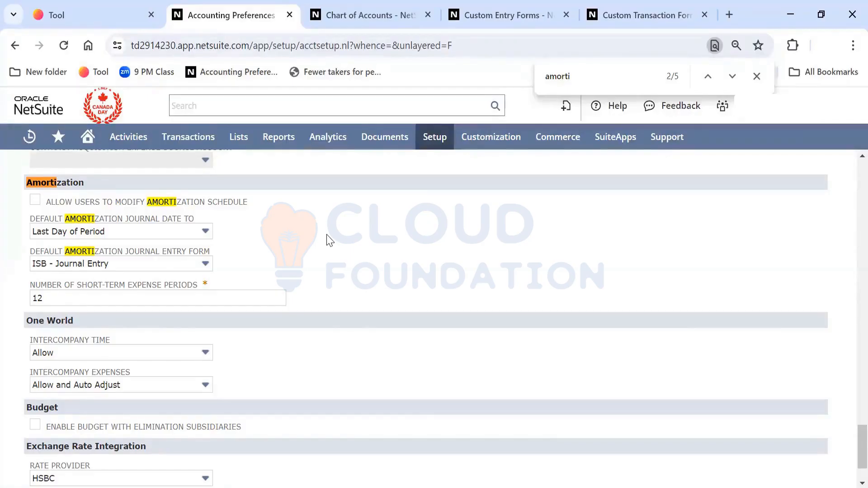
pyautogui.rightClick(329, 240)
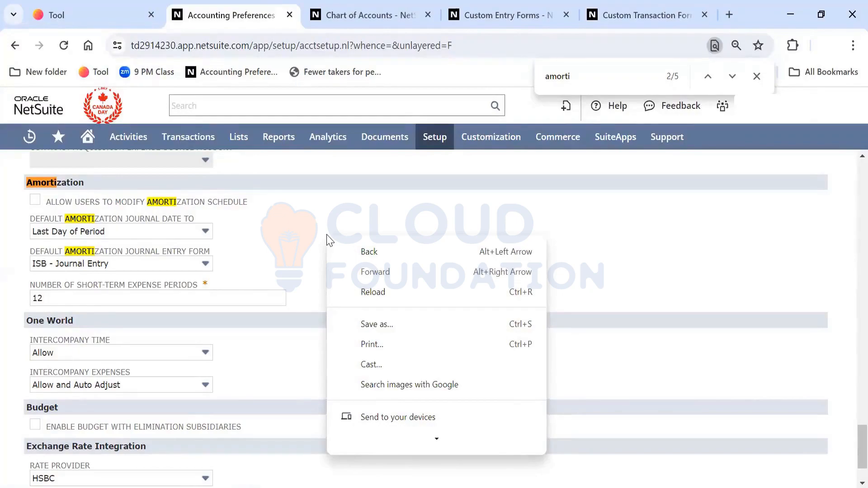
pyautogui.click(325, 234)
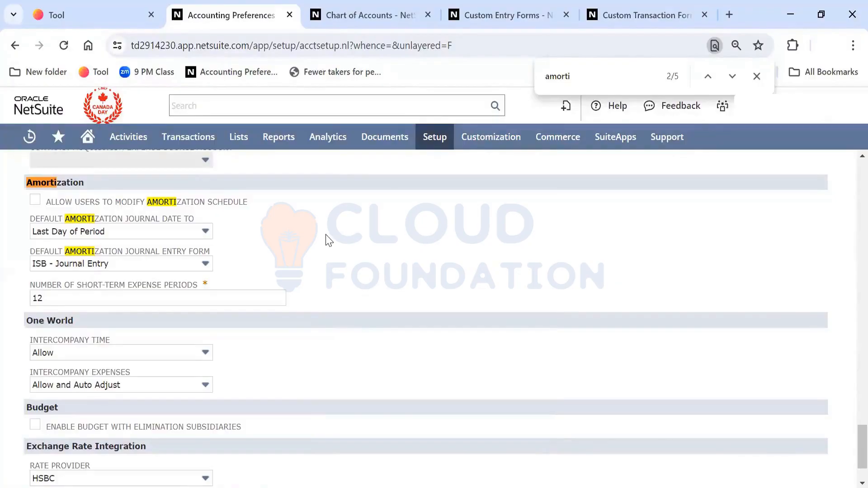
pyautogui.rightClick(328, 239)
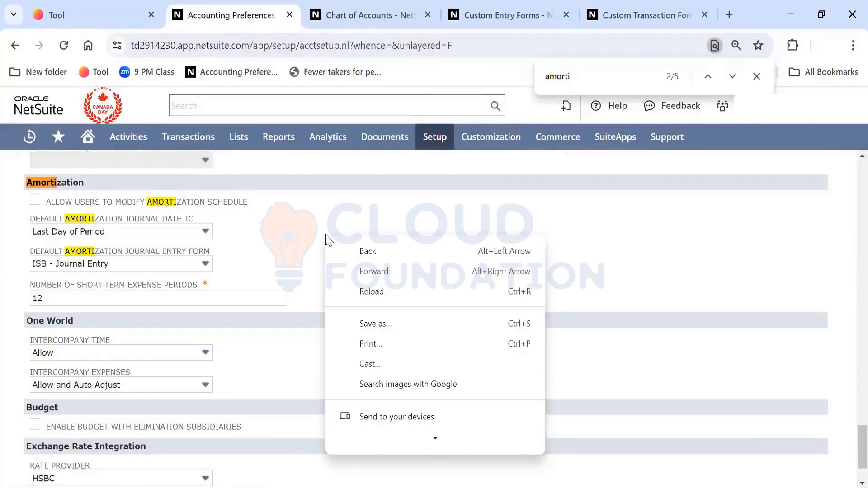
pyautogui.click(309, 237)
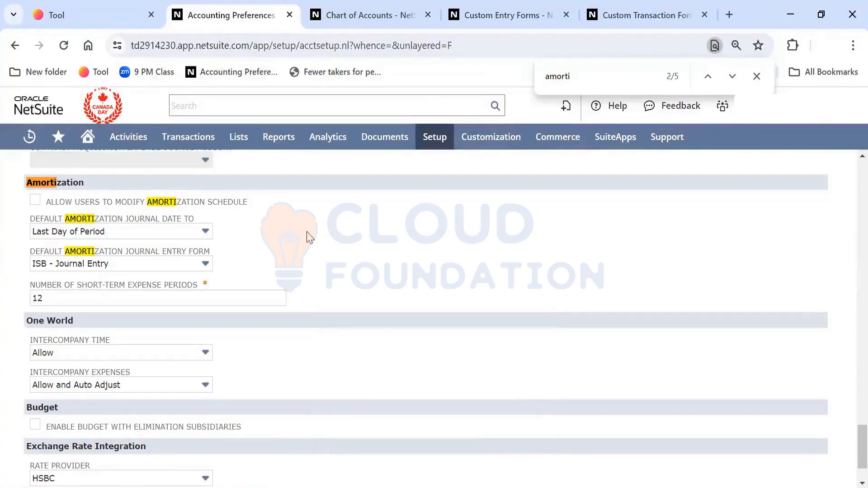
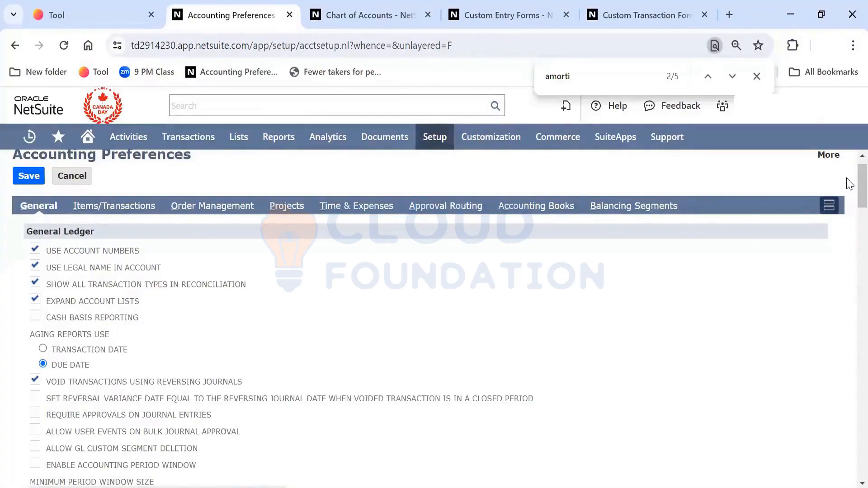
pyautogui.press('F5')
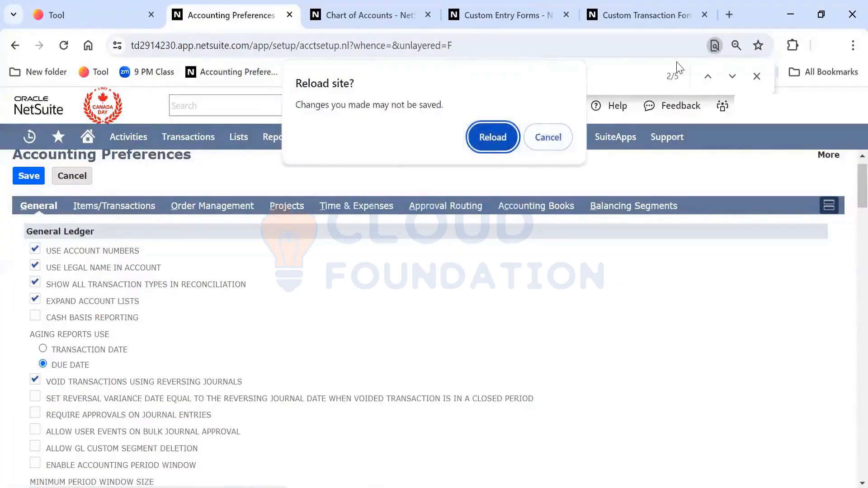
pyautogui.click(559, 144)
pyautogui.moveTo(559, 145)
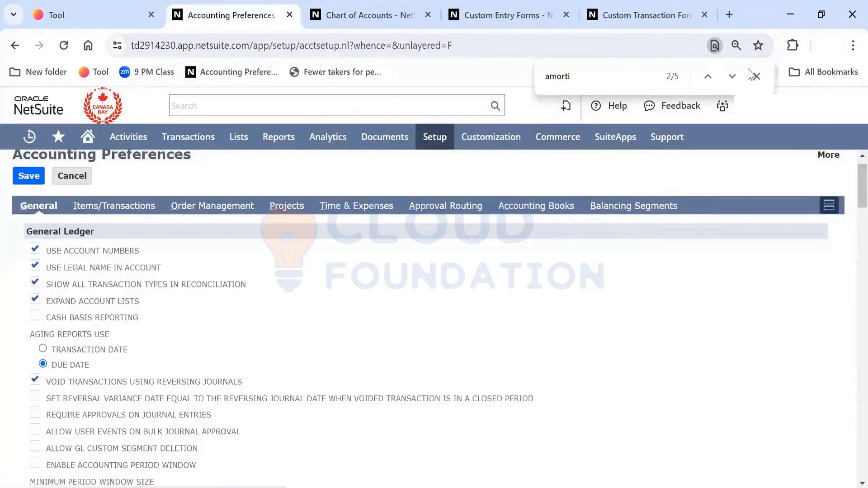
# - Close the page search and examine the default accounts in the Items/Transactions accounting preferences
pyautogui.click(755, 77)
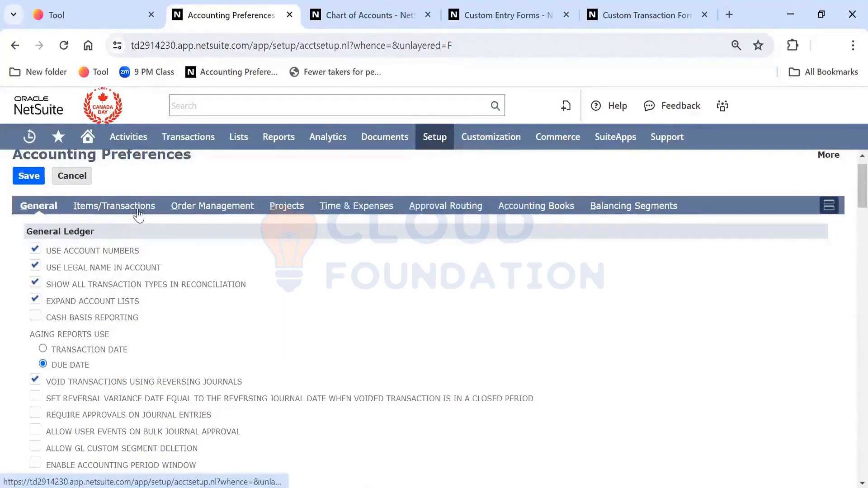
pyautogui.click(114, 206)
pyautogui.click(600, 485)
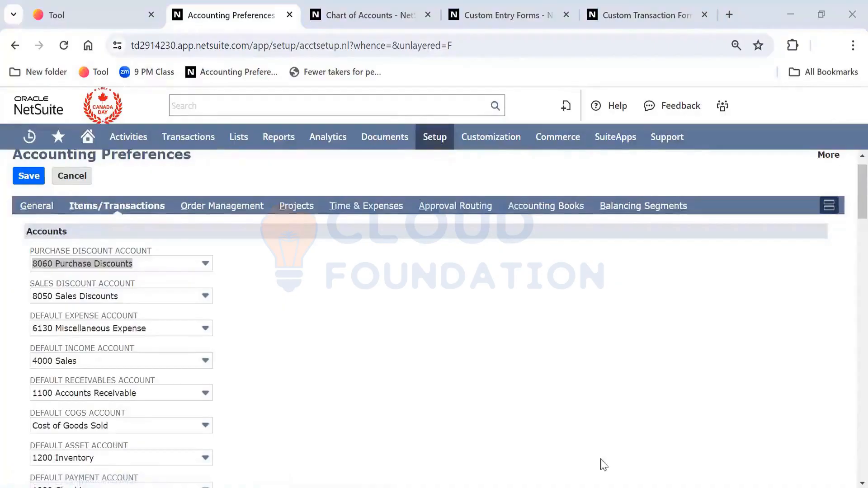
pyautogui.click(618, 424)
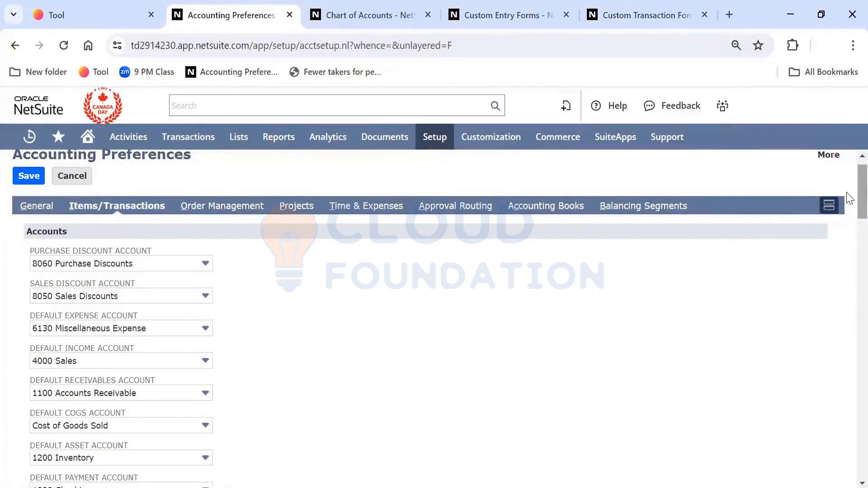
pyautogui.scroll(-1, 849, 198)
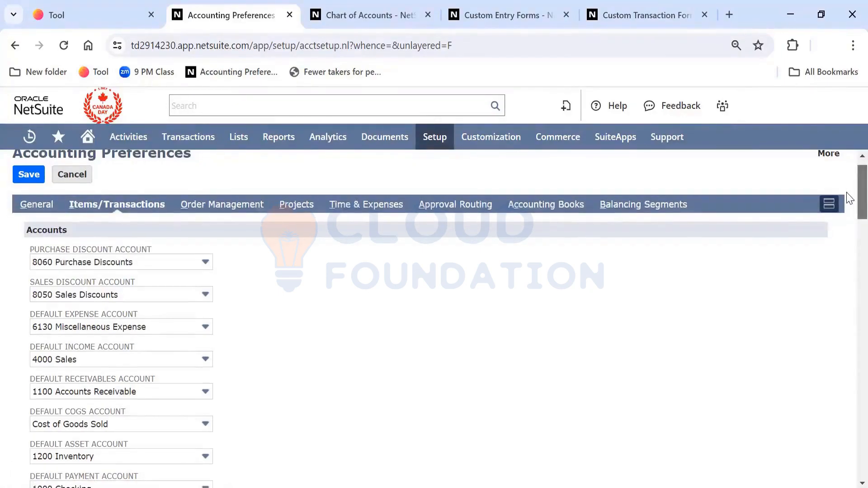
pyautogui.scroll(-1, 849, 199)
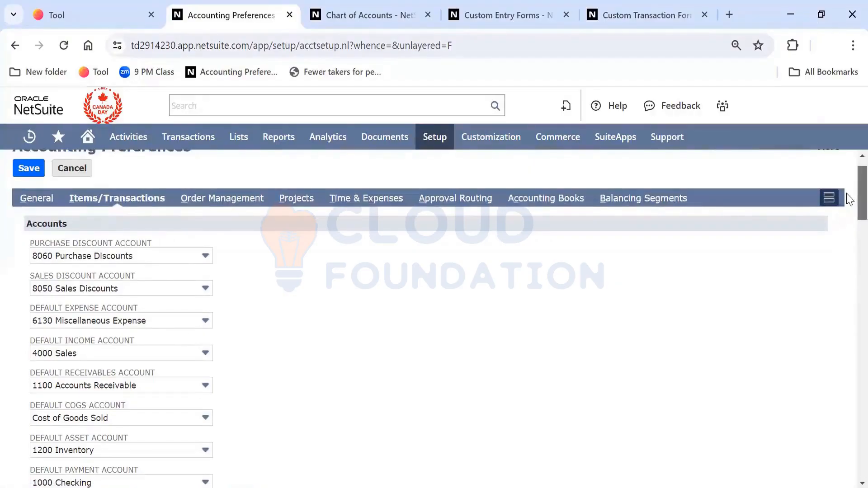
pyautogui.scroll(-1, 849, 200)
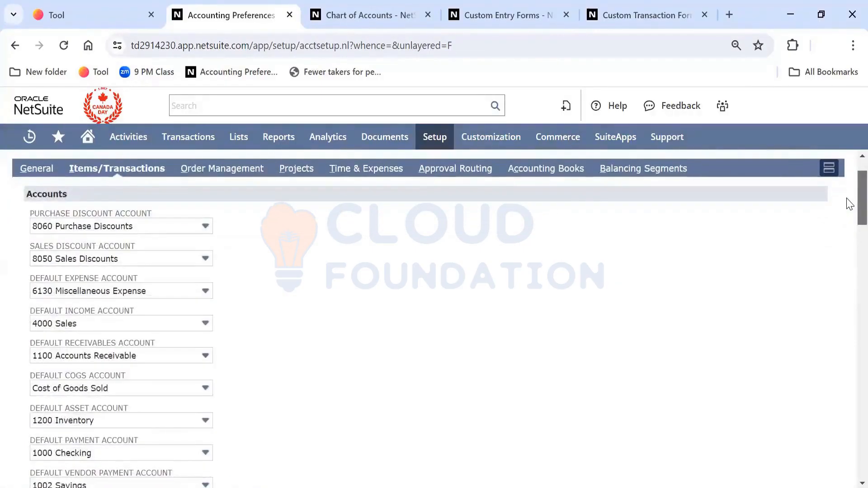
pyautogui.scroll(-1, 849, 206)
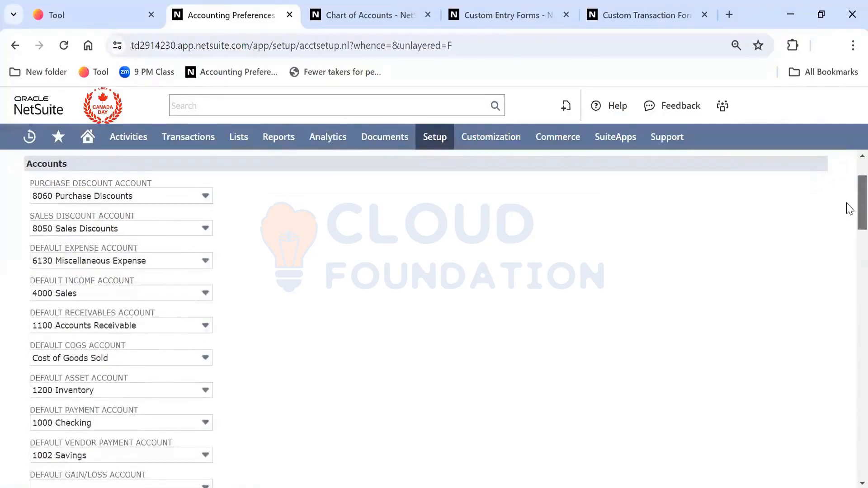
pyautogui.scroll(-1, 850, 209)
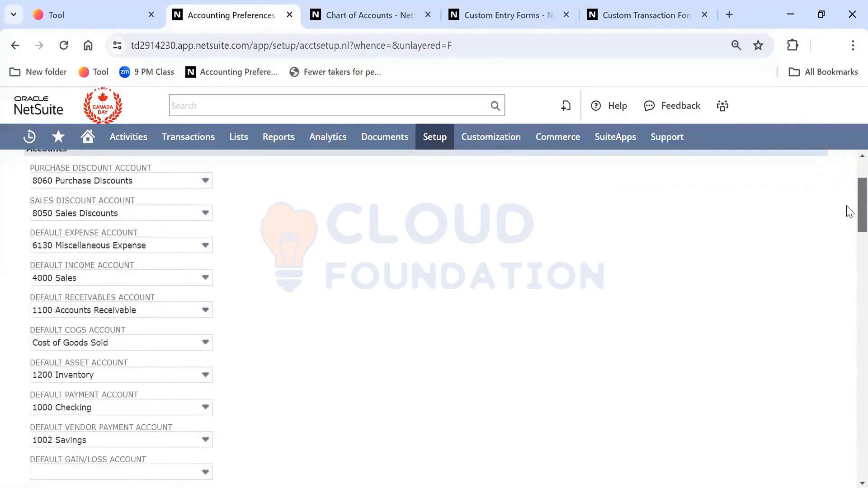
pyautogui.scroll(-1, 849, 213)
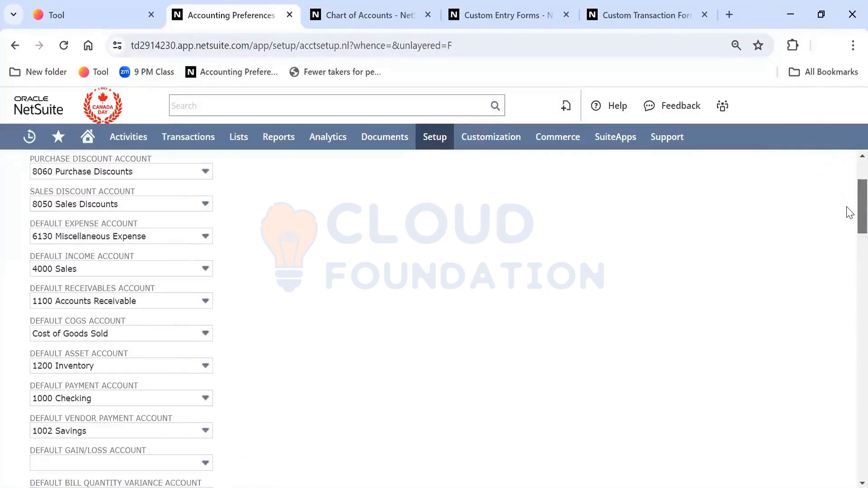
pyautogui.scroll(3, 850, 213)
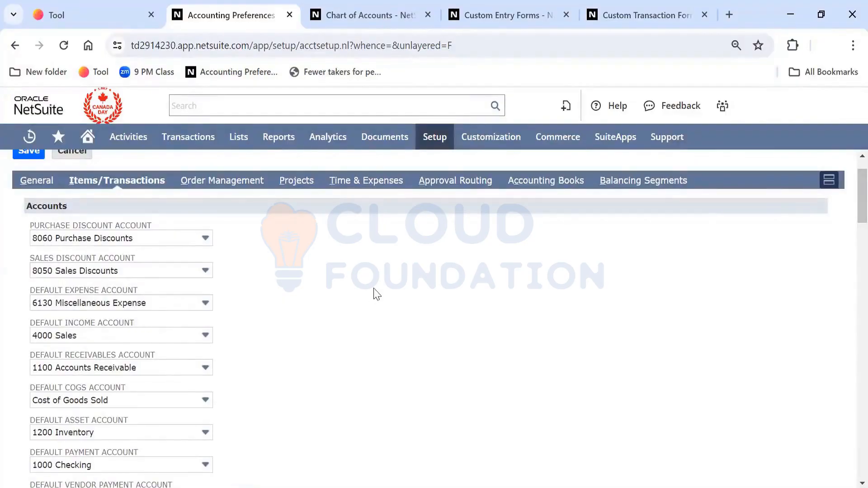
# - Open the New Item page of the accounting items list in a separate tab and switch to it
pyautogui.moveTo(236, 141)
pyautogui.moveTo(262, 188)
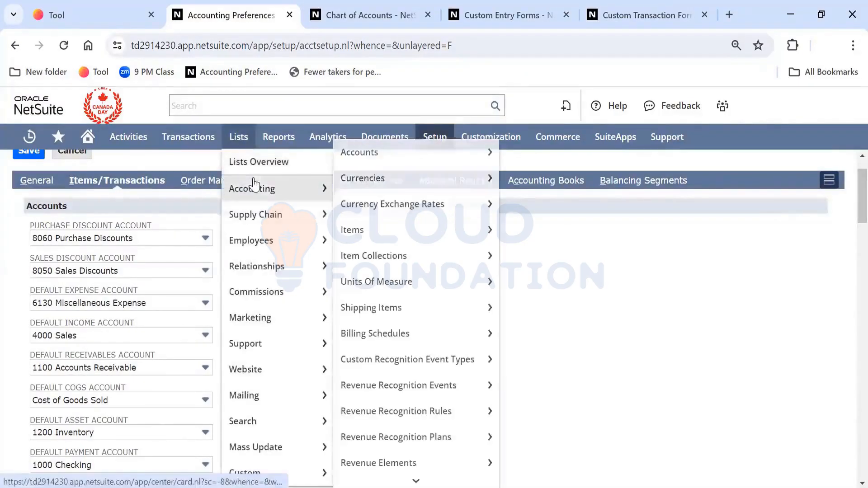
pyautogui.moveTo(483, 235)
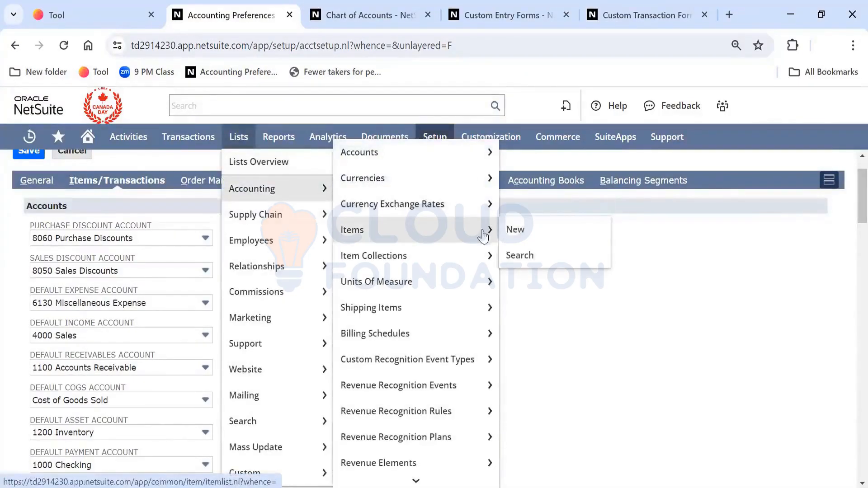
pyautogui.rightClick(511, 232)
pyautogui.click(535, 246)
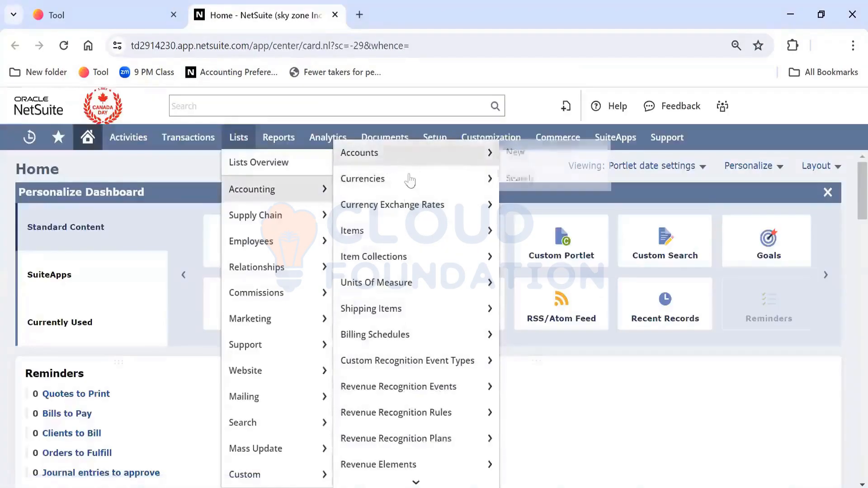
pyautogui.moveTo(470, 231)
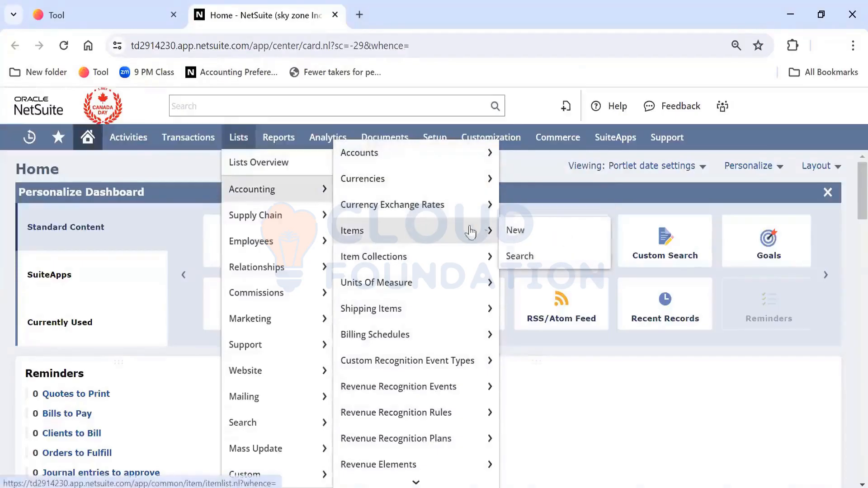
pyautogui.rightClick(523, 231)
pyautogui.click(548, 243)
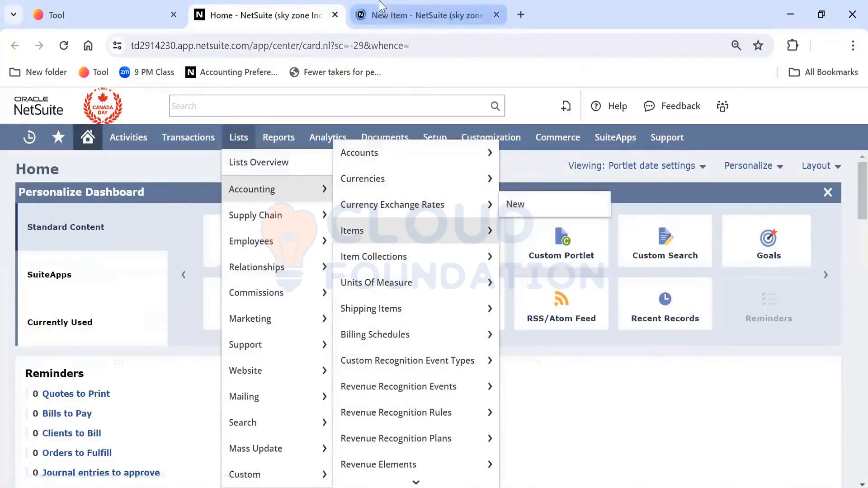
pyautogui.hotkey('ctrl', 'Tab')
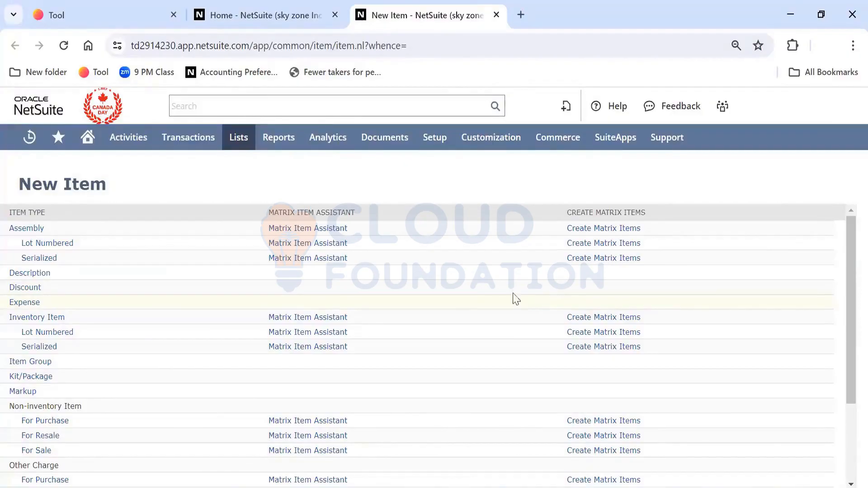
# - Start a new Inventory Item from the item type list and display its Accounting settings
pyautogui.doubleClick(345, 213)
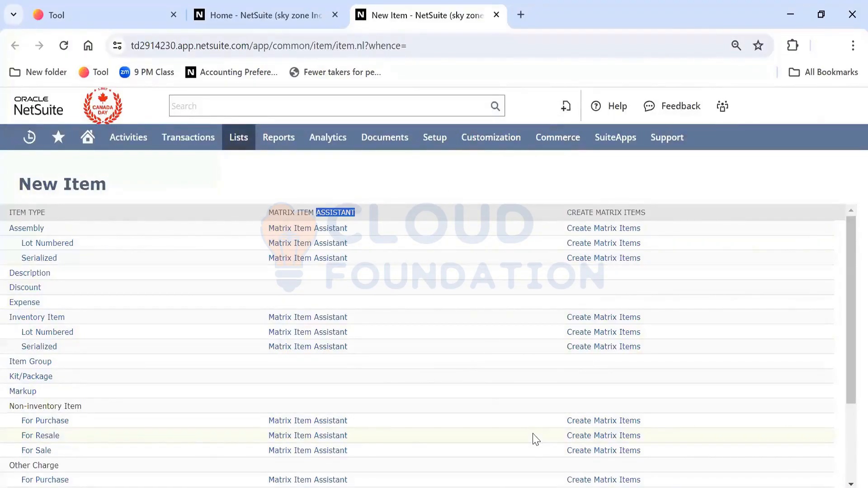
pyautogui.click(513, 391)
pyautogui.click(48, 322)
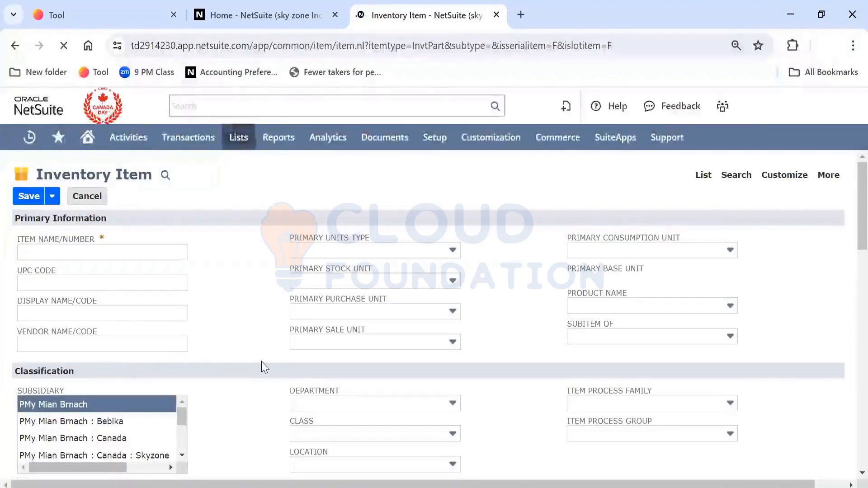
pyautogui.scroll(-4, 261, 362)
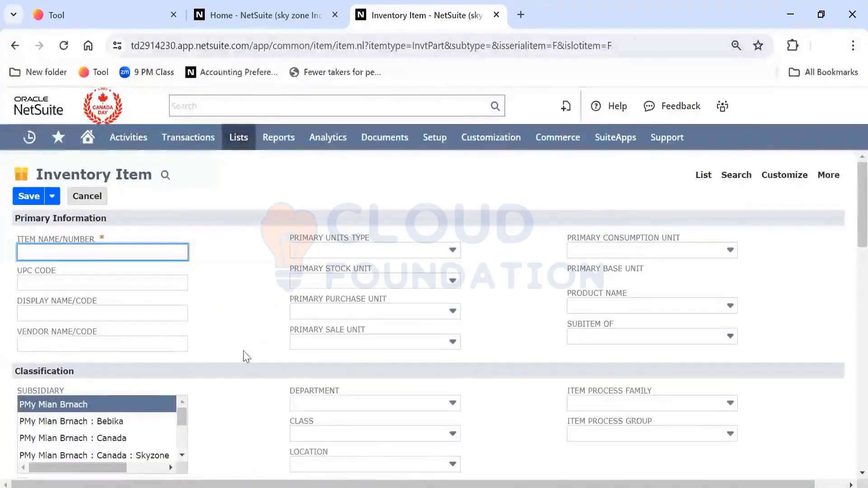
pyautogui.scroll(-2, 247, 357)
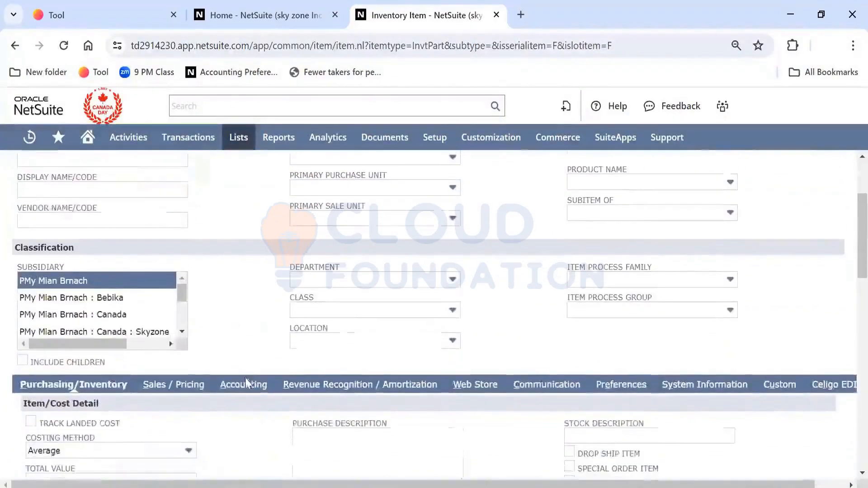
pyautogui.click(245, 386)
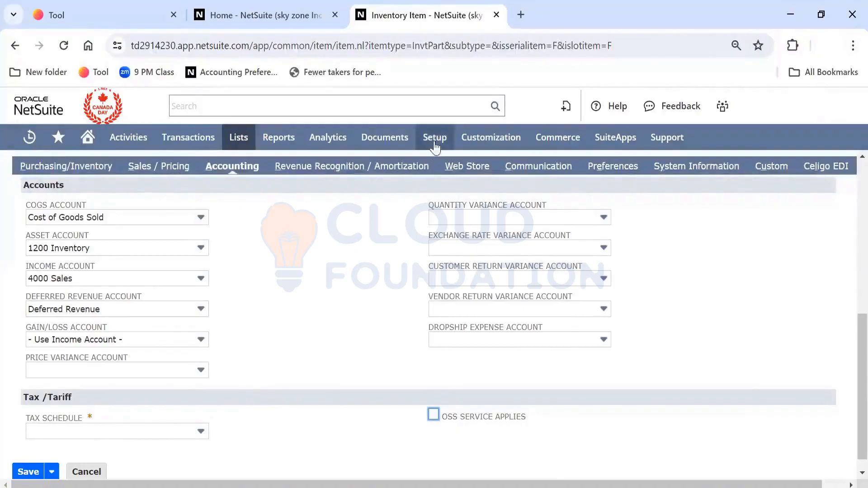
# - Open Accounting Preferences in a separate tab and display the default accounts under Items/Transactions
pyautogui.moveTo(434, 137)
pyautogui.moveTo(529, 215)
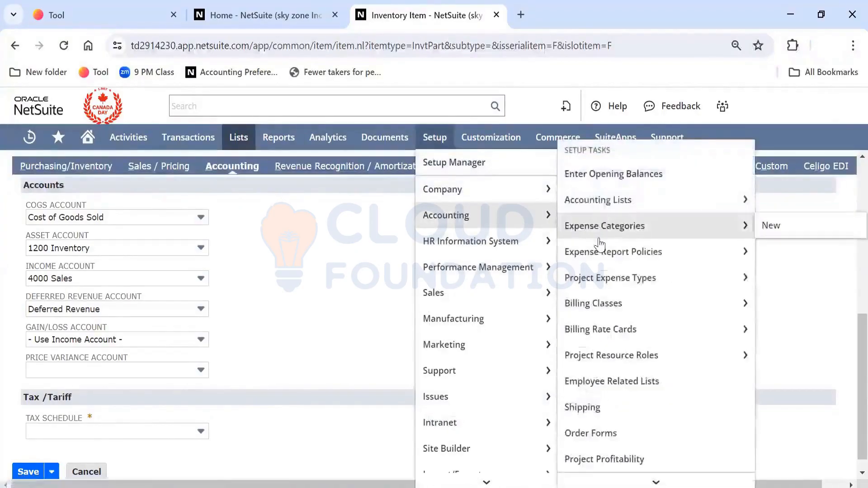
pyautogui.scroll(-3, 601, 246)
pyautogui.scroll(-3, 600, 246)
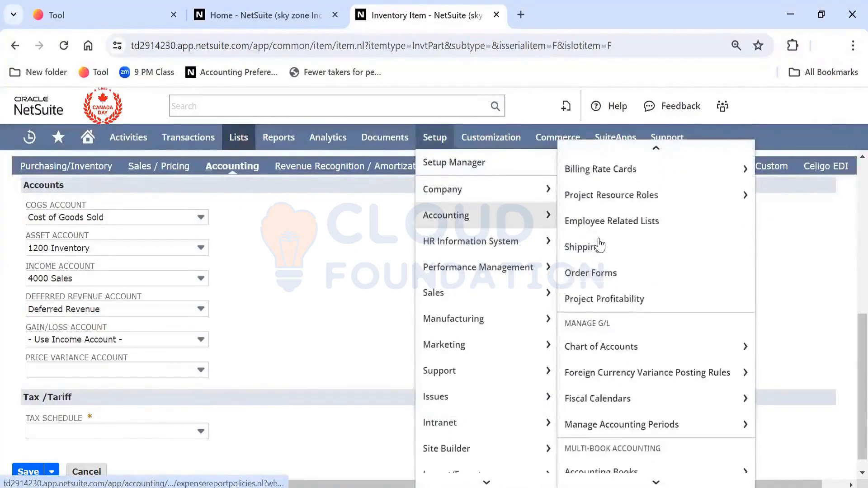
pyautogui.scroll(-1, 600, 245)
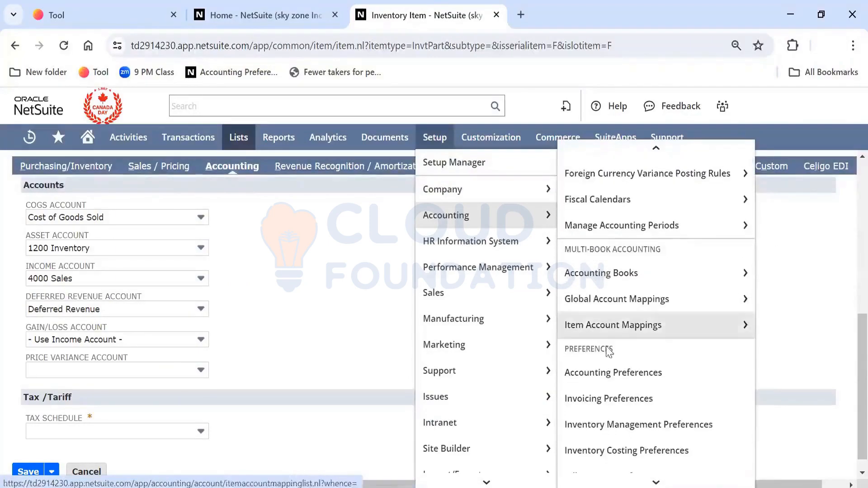
pyautogui.rightClick(626, 374)
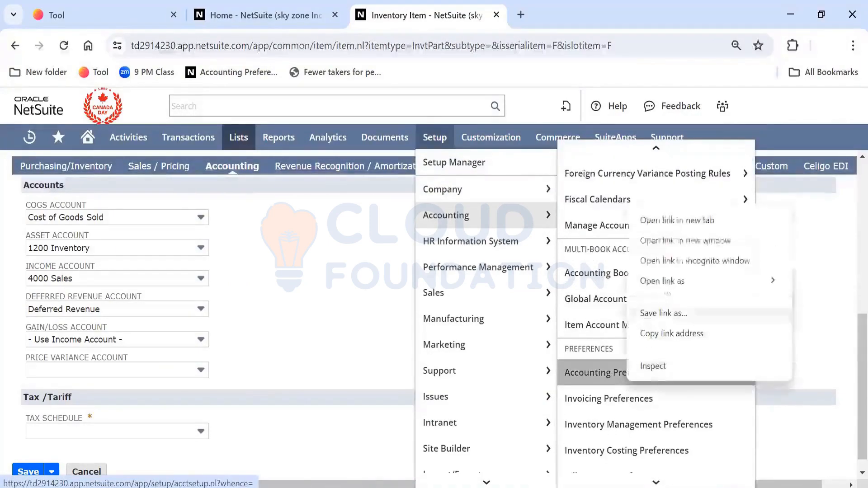
pyautogui.click(687, 221)
pyautogui.click(558, 1)
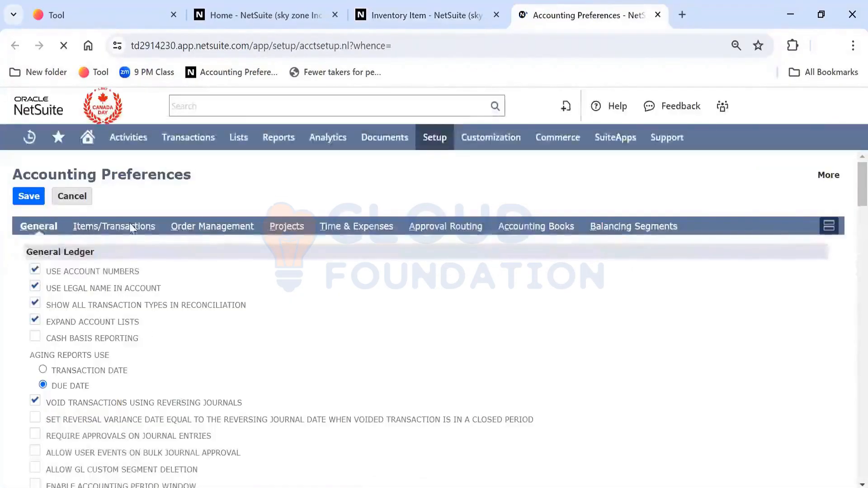
pyautogui.click(131, 234)
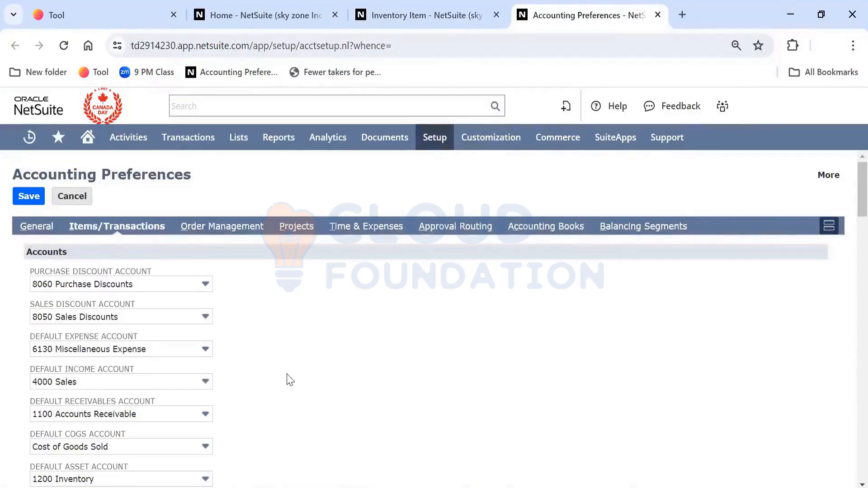
pyautogui.scroll(-3, 290, 380)
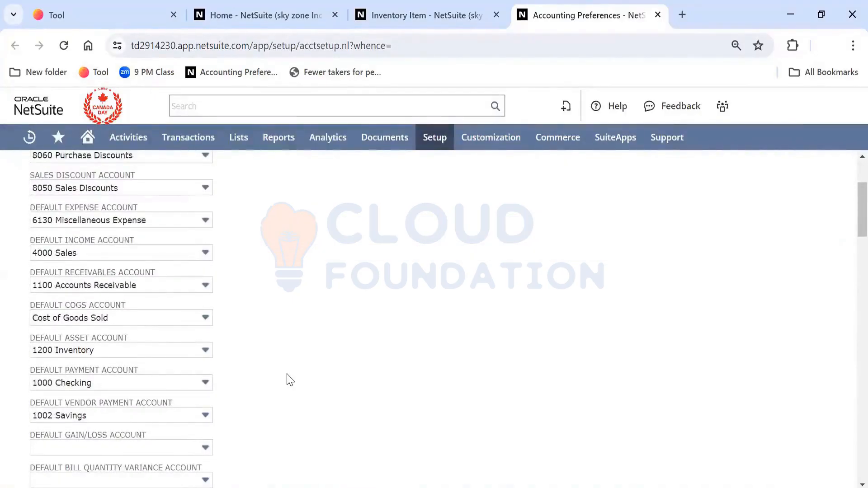
# - Compare the new inventory item's accounts with the Items/Transactions defaults and examine the remaining default variance and item account preferences
pyautogui.click(428, 18)
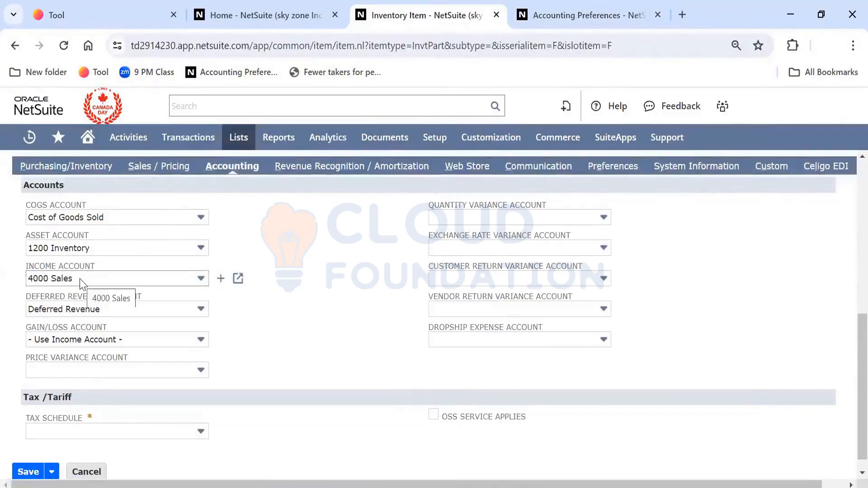
pyautogui.click(565, 26)
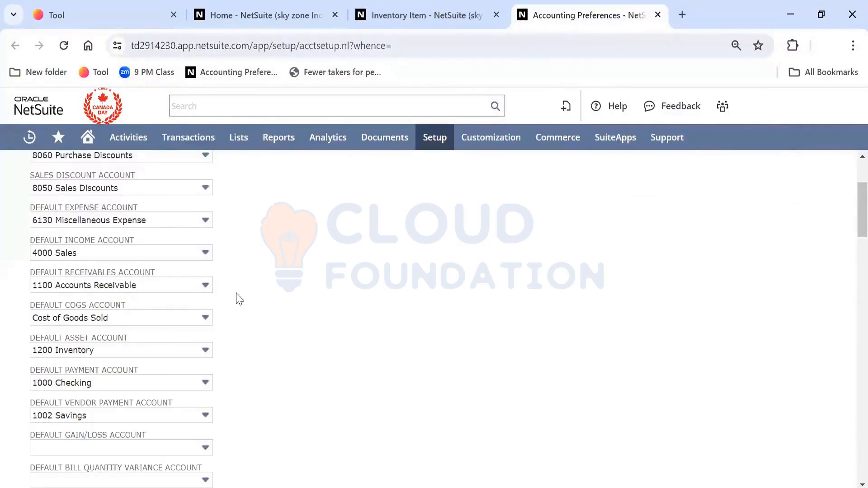
pyautogui.scroll(-3, 252, 309)
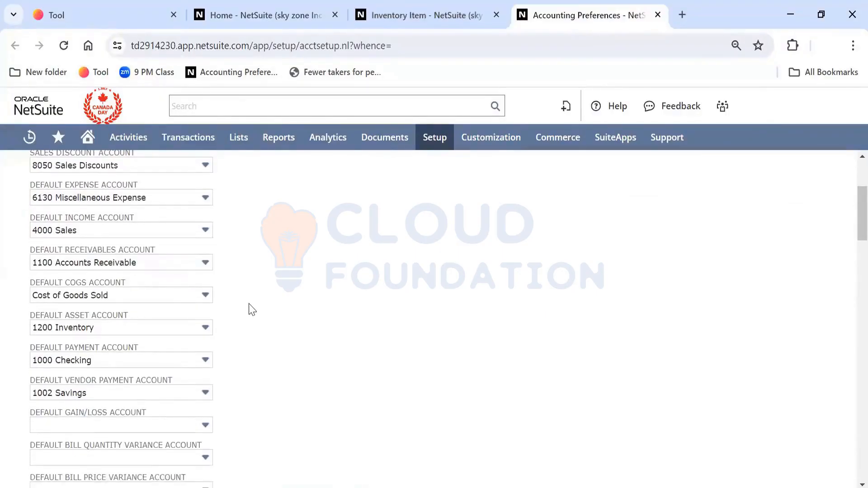
pyautogui.scroll(-5, 252, 309)
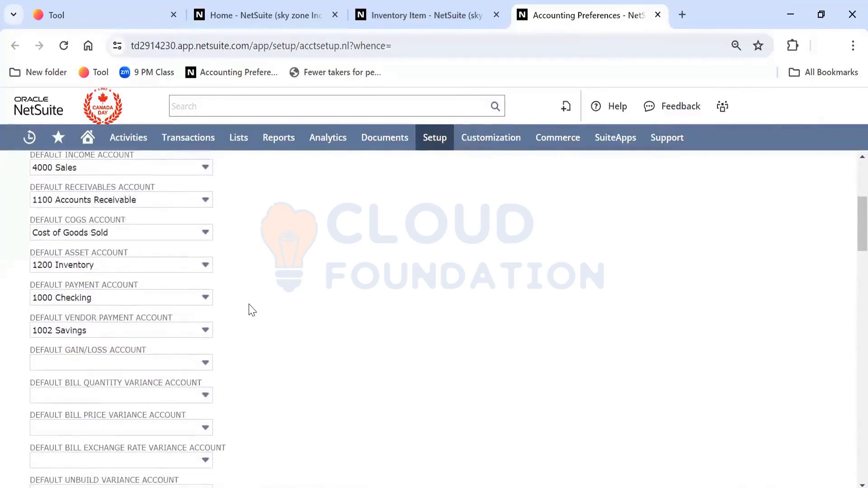
pyautogui.scroll(-3, 253, 310)
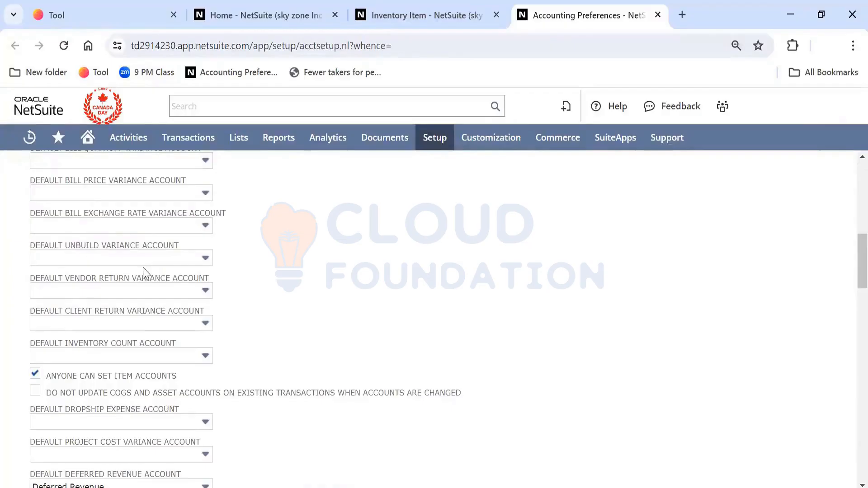
pyautogui.scroll(3, 290, 284)
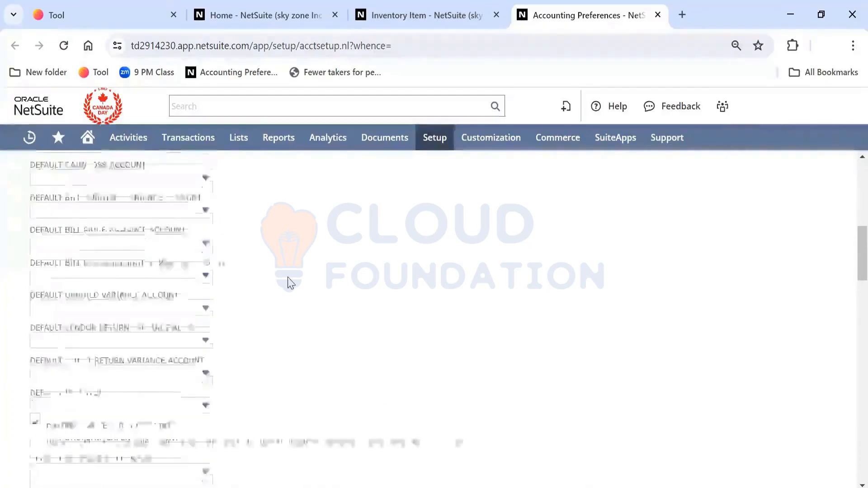
pyautogui.scroll(-8, 290, 283)
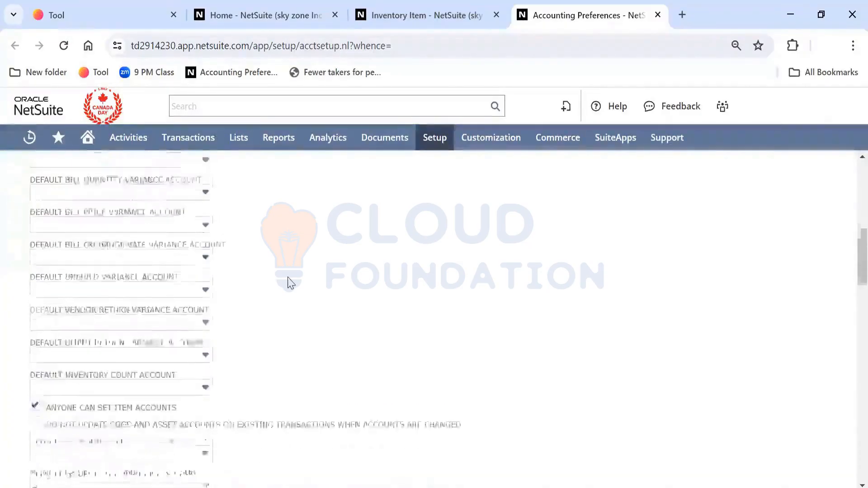
# - Return to the default expense, income, COGS, asset and payment accounts under Items/Transactions and examine them
pyautogui.scroll(3, 290, 284)
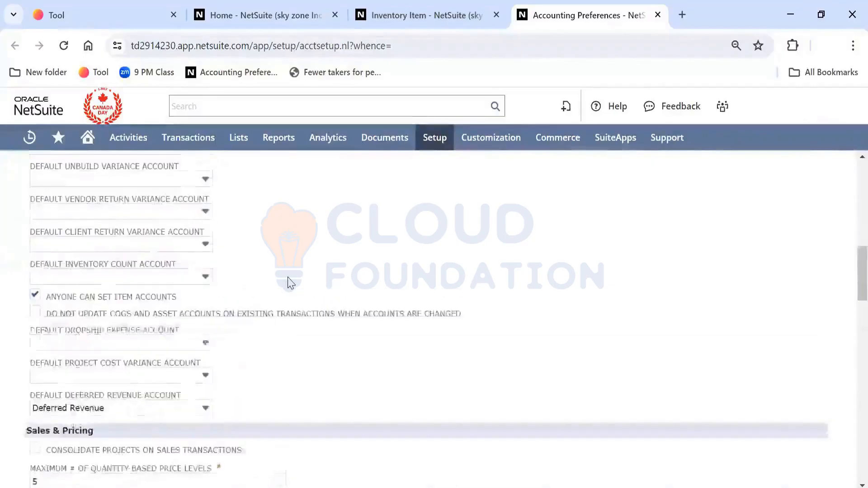
pyautogui.scroll(4, 291, 283)
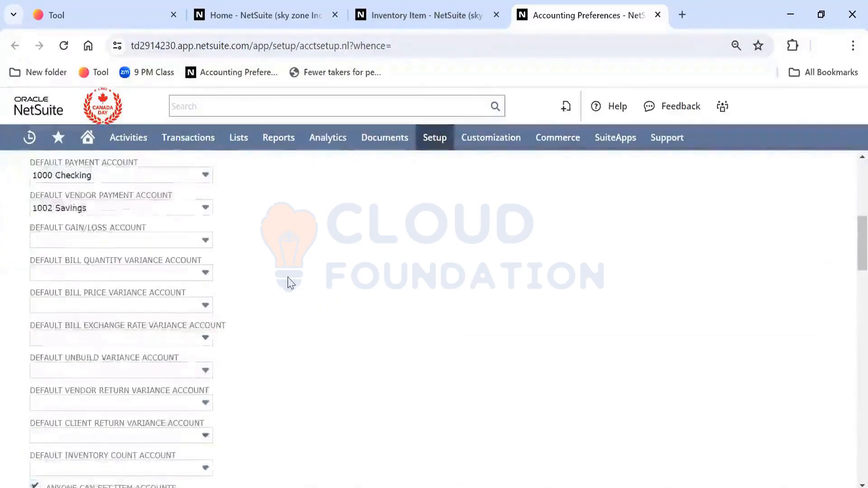
pyautogui.scroll(3, 290, 283)
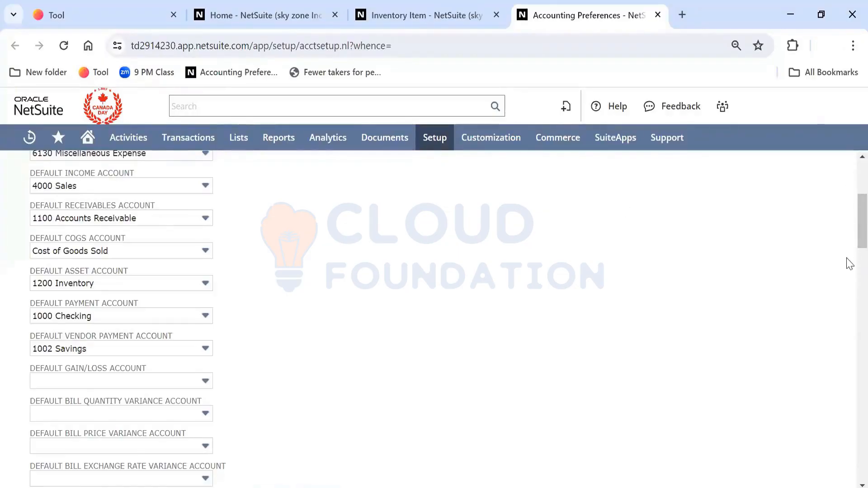
pyautogui.scroll(1, 849, 235)
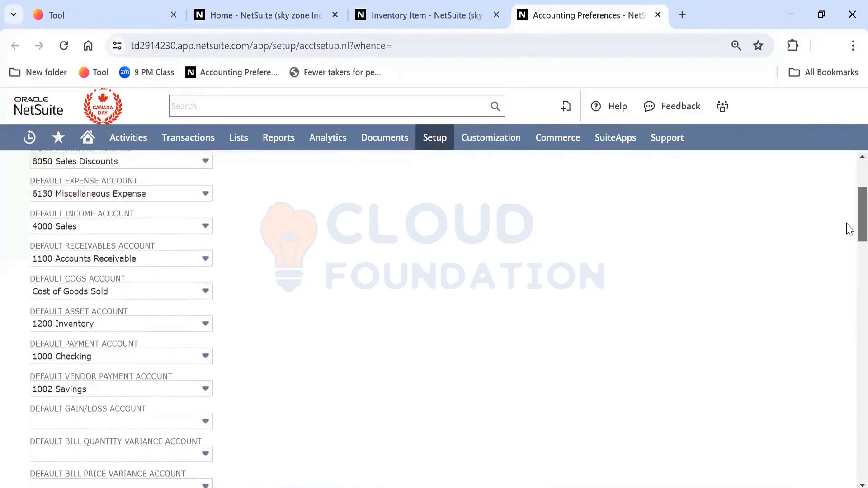
pyautogui.scroll(1, 848, 228)
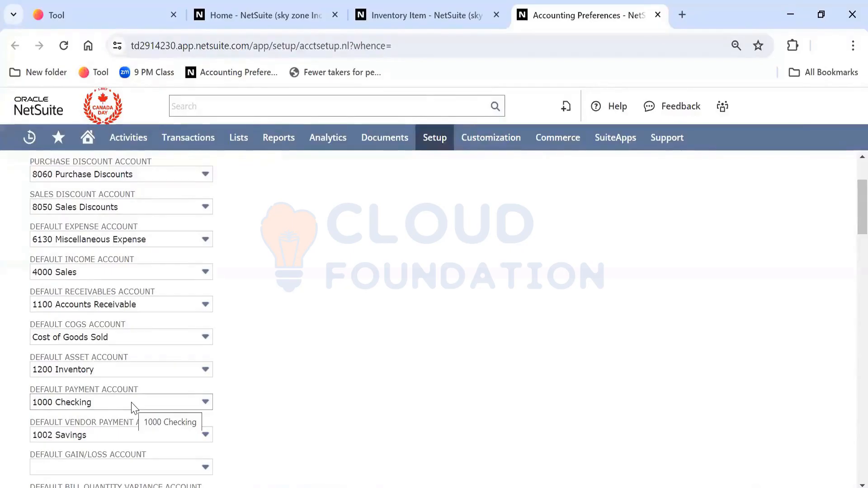
# - Switch to the new inventory item and set its COGS account to 5010 Direct Labor
pyautogui.click(400, 18)
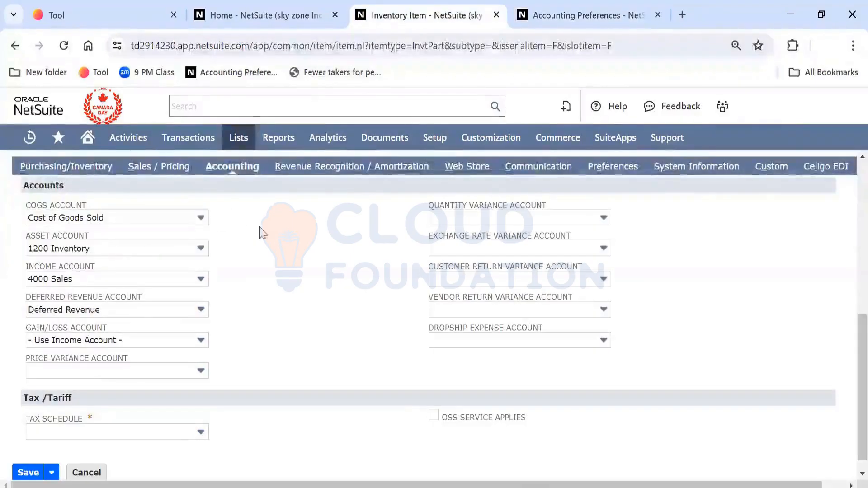
pyautogui.click(198, 218)
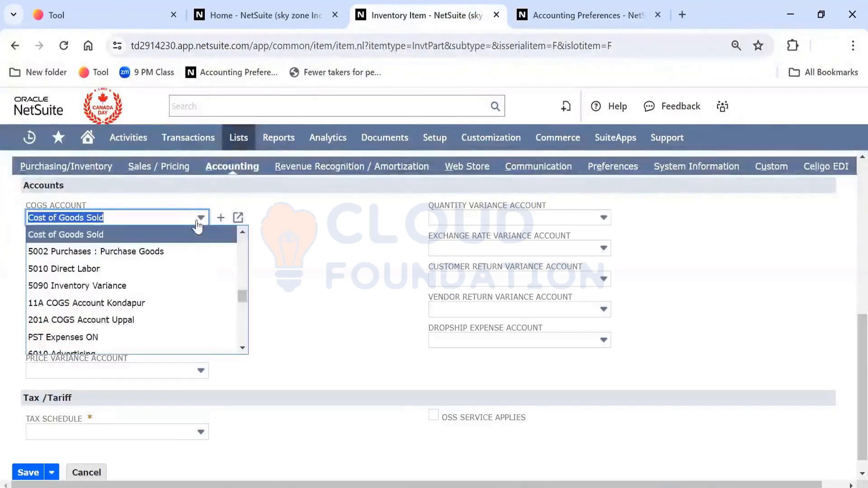
pyautogui.click(188, 270)
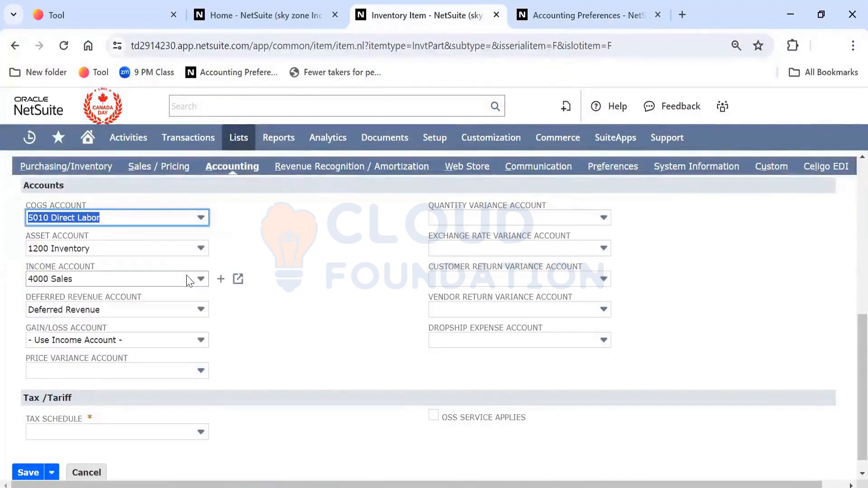
pyautogui.click(329, 329)
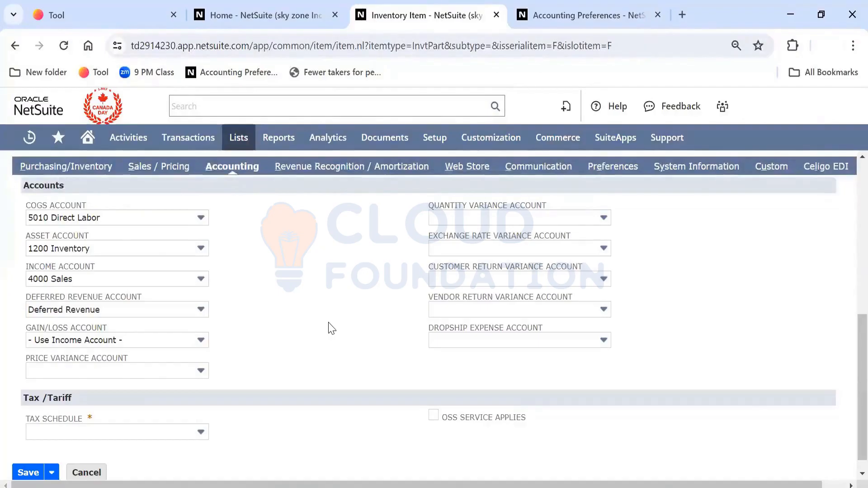
# - Go back to Accounting Preferences and examine the Sales & Pricing settings, including the maximum number of quantity-based price levels
pyautogui.click(595, 15)
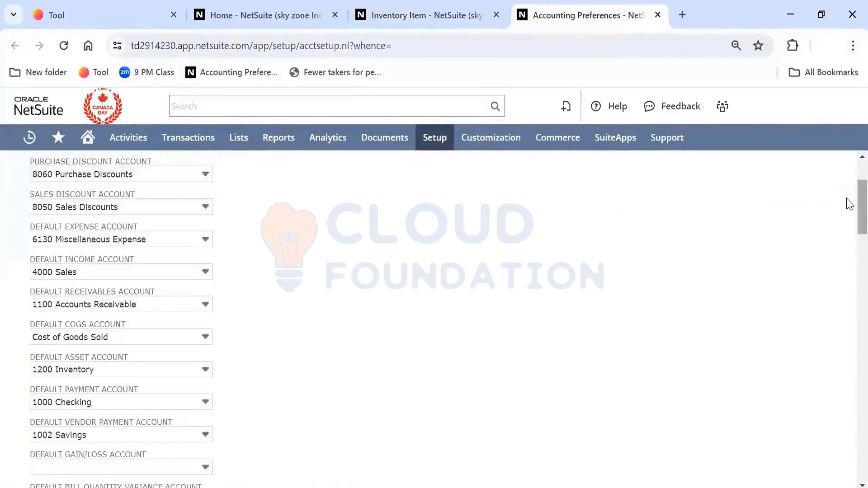
pyautogui.scroll(-1, 850, 209)
pyautogui.moveTo(849, 209); pyautogui.dragTo(848, 301)
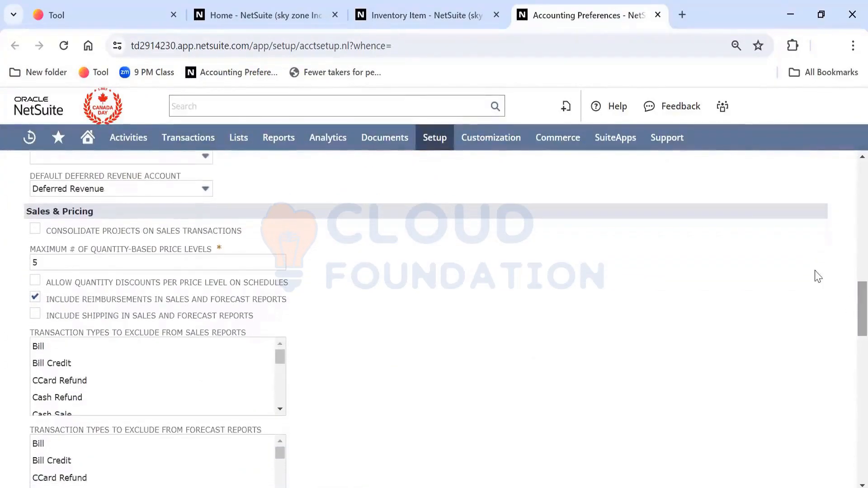
pyautogui.click(71, 266)
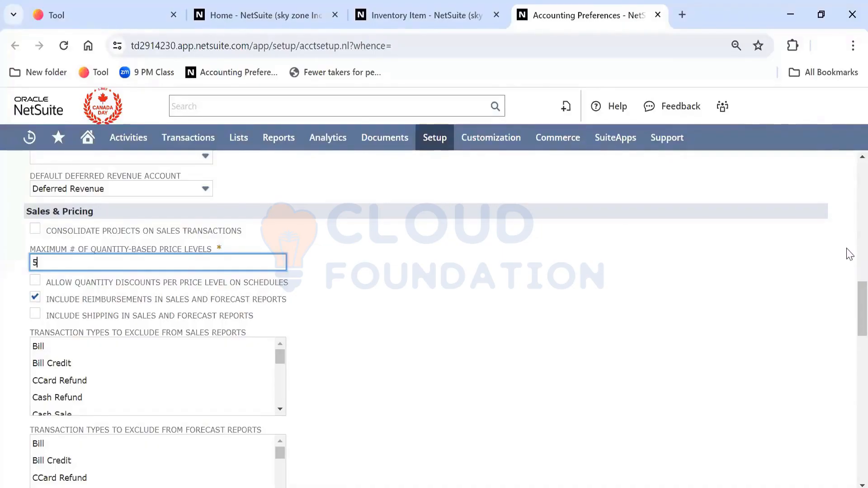
pyautogui.scroll(-3, 848, 271)
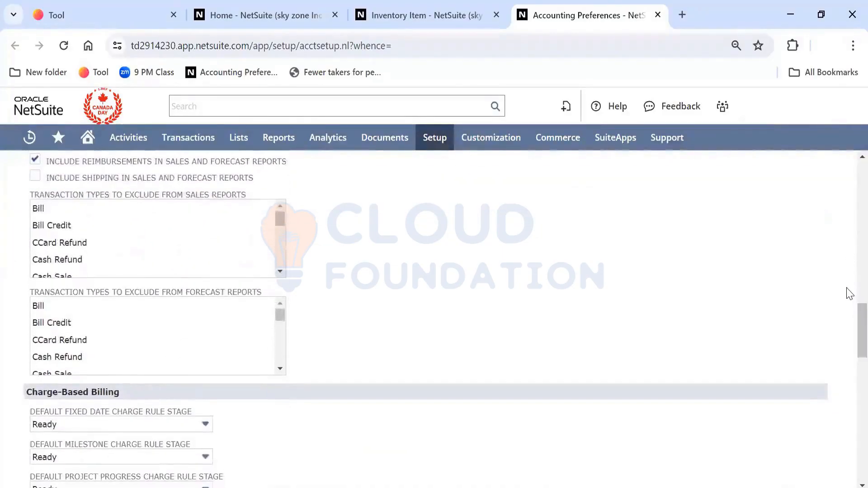
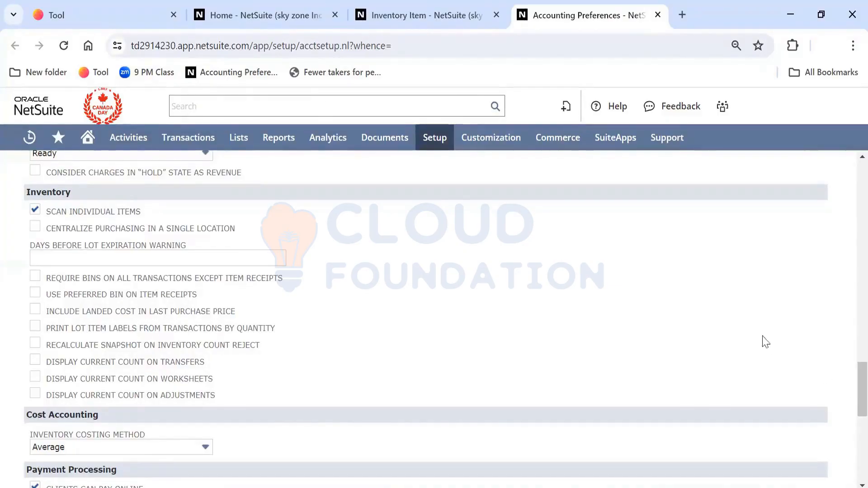
# - Enable Centralize Purchasing in a Single Location and Use Preferred Bin on Item Receipts in the Inventory preferences
pyautogui.click(35, 226)
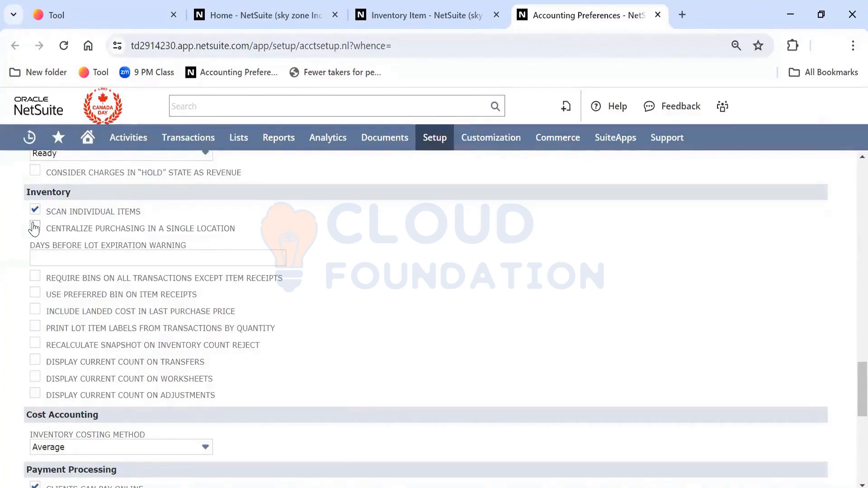
pyautogui.click(404, 327)
pyautogui.click(36, 293)
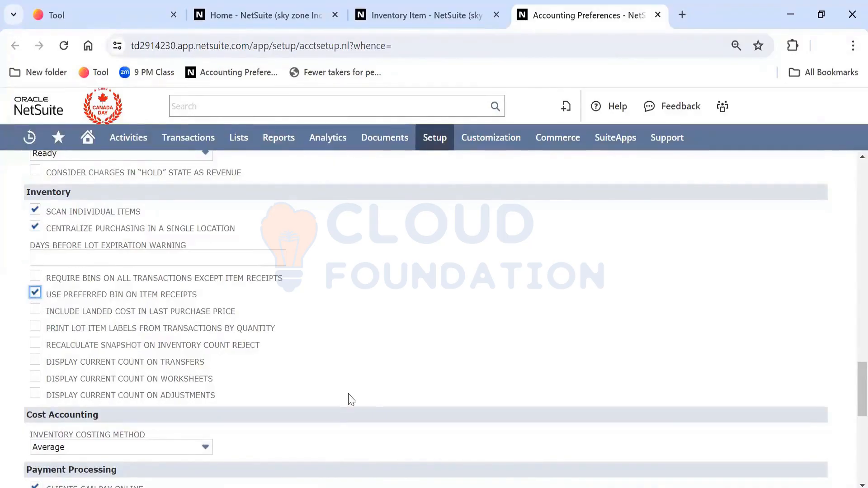
# - Enable the display of the current count on transfers, worksheets and adjustments in the Inventory preferences
pyautogui.scroll(-2, 352, 399)
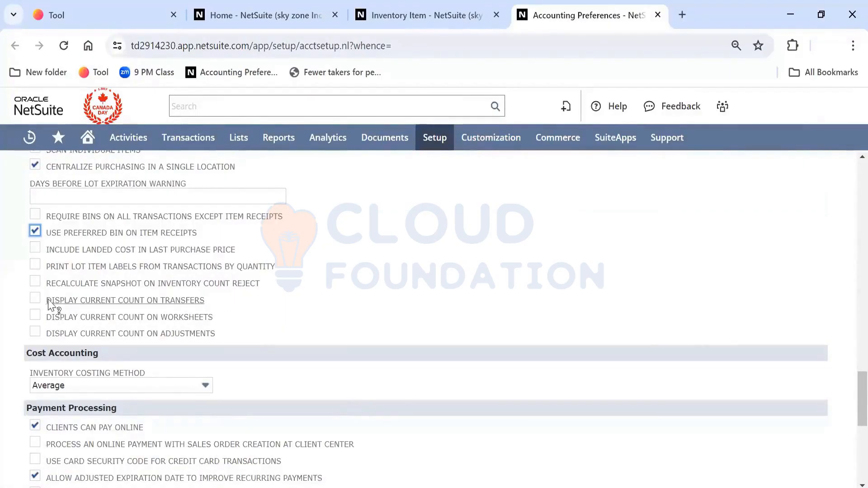
pyautogui.click(35, 300)
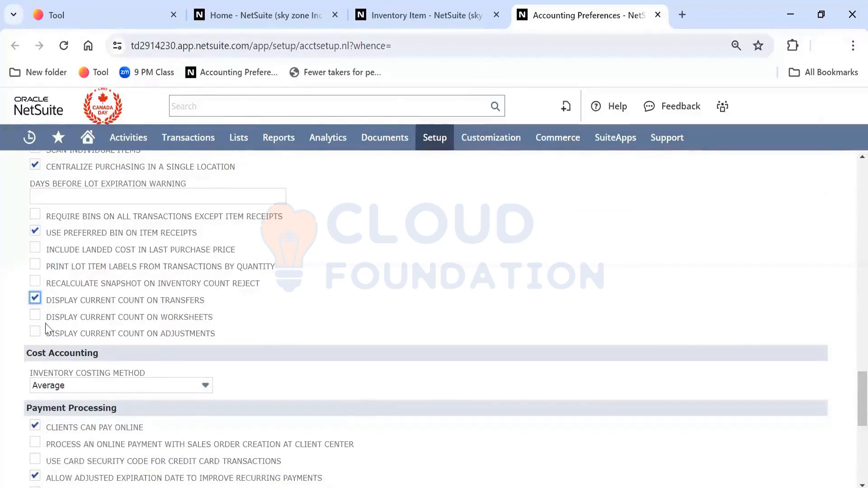
pyautogui.click(34, 316)
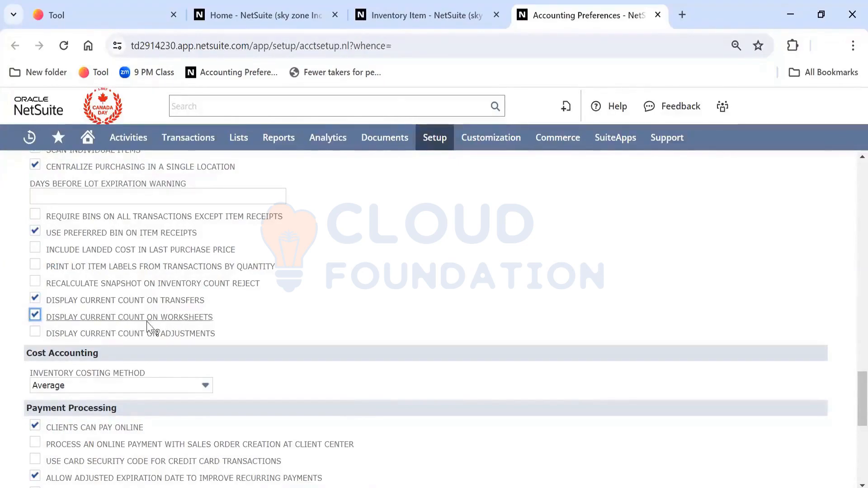
pyautogui.click(35, 334)
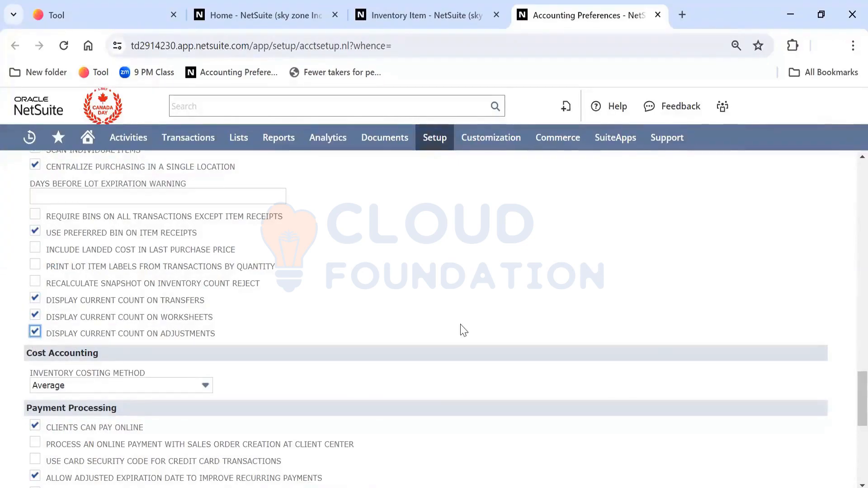
# - Examine the Cost Accounting, Payment Processing and Other Transaction Preferences, including the inventory costing method and the online payment options
pyautogui.scroll(-1, 463, 330)
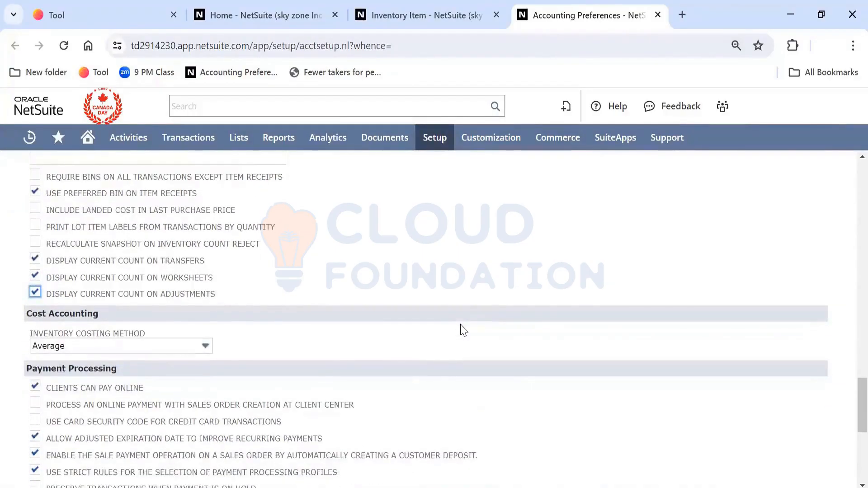
pyautogui.scroll(-3, 463, 331)
pyautogui.scroll(1, 464, 331)
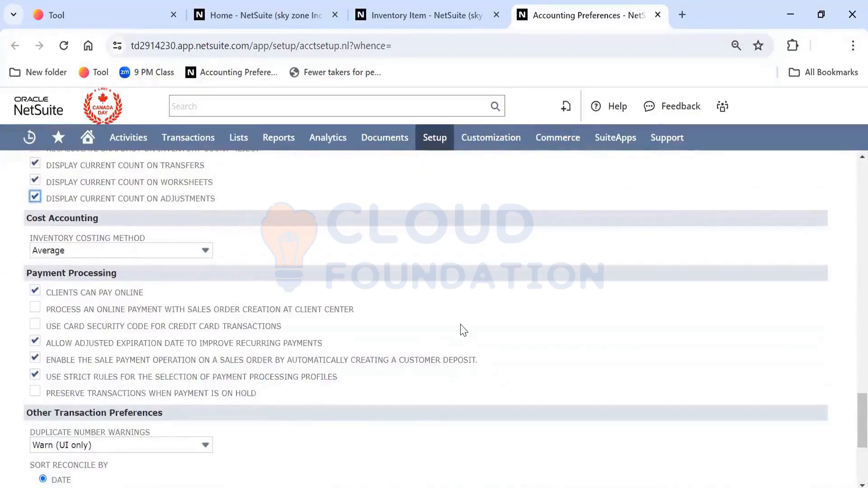
pyautogui.scroll(1, 463, 331)
pyautogui.scroll(1, 463, 330)
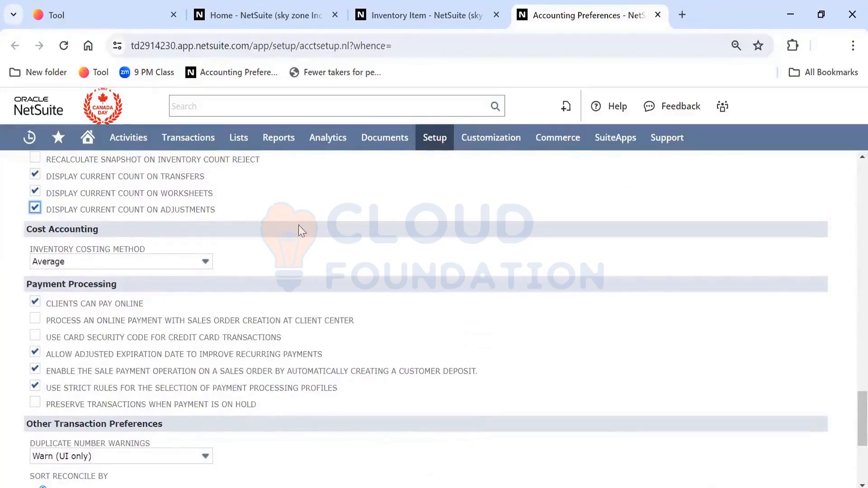
pyautogui.scroll(1, 301, 232)
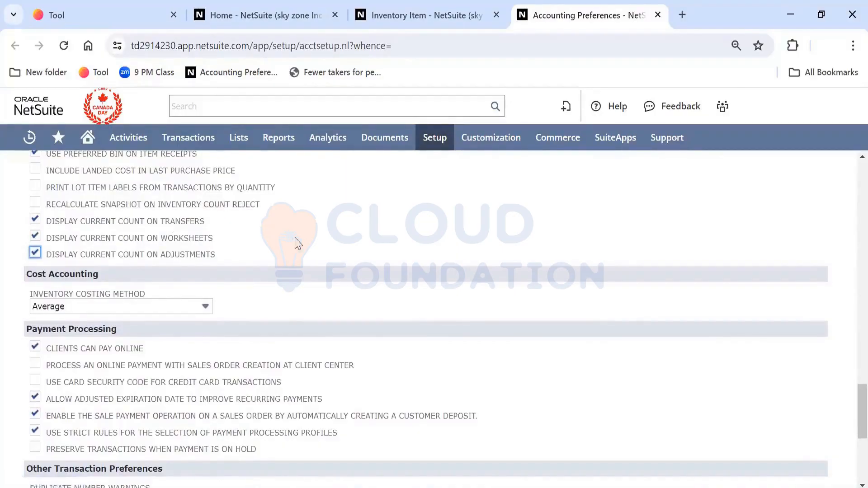
pyautogui.scroll(-3, 295, 243)
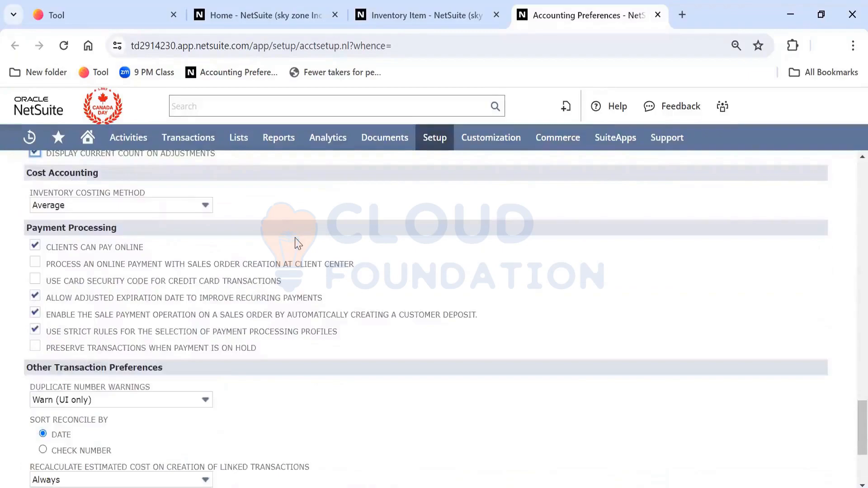
pyautogui.scroll(-4, 295, 243)
pyautogui.scroll(2, 296, 242)
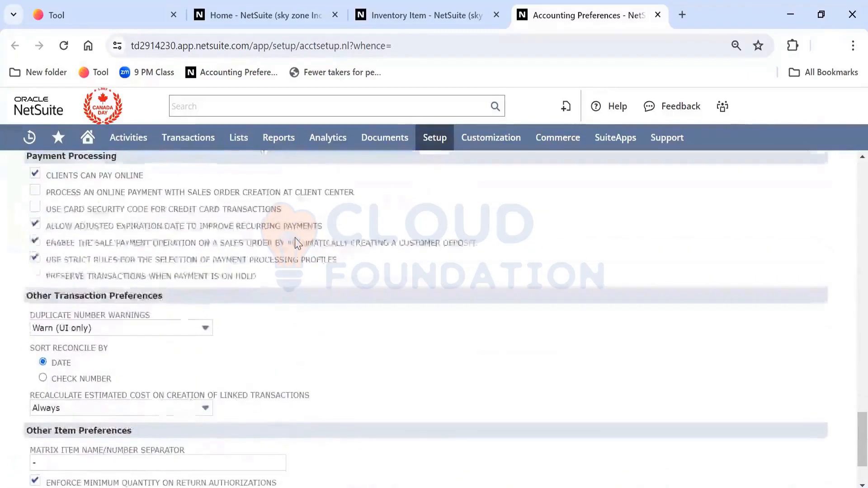
pyautogui.scroll(2, 296, 246)
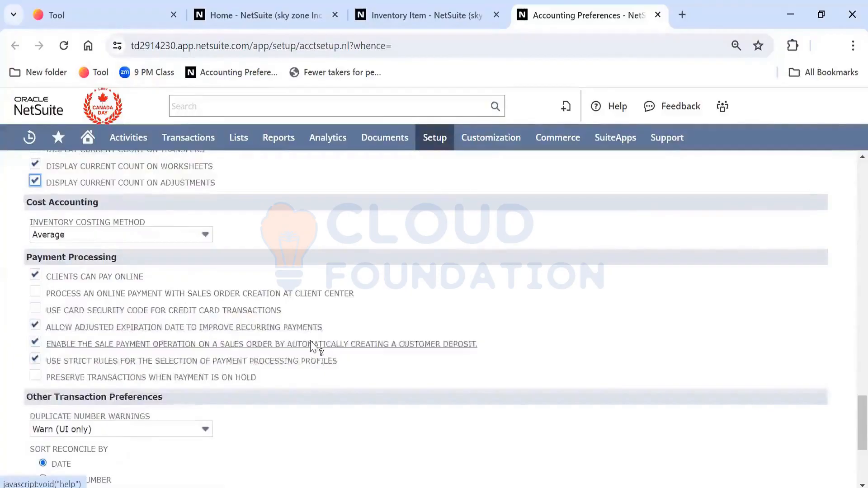
pyautogui.scroll(-1, 311, 346)
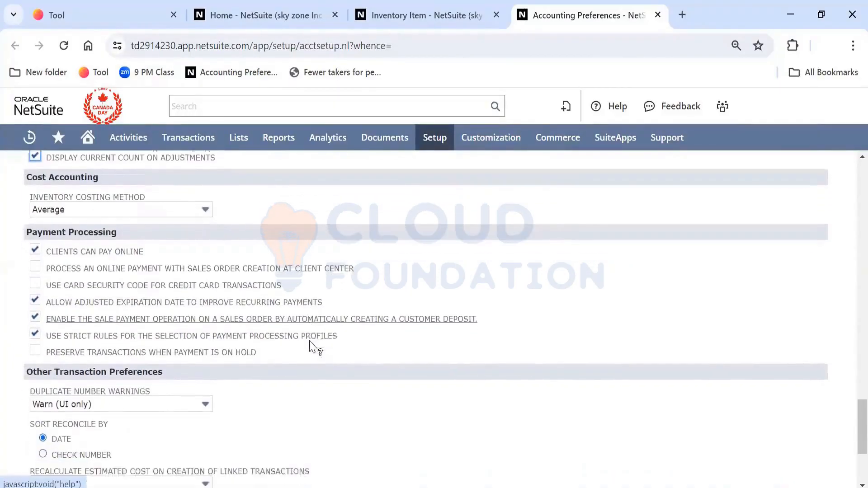
pyautogui.scroll(-1, 311, 346)
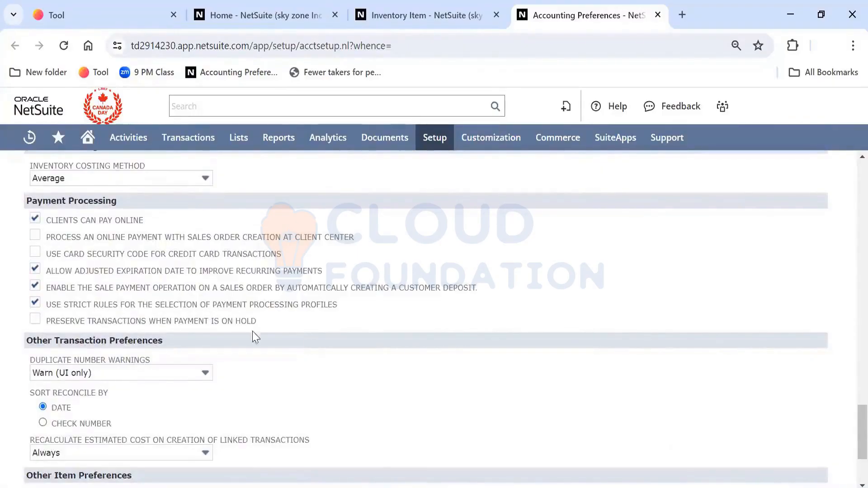
# - Read the enlarged field help for Use Card Security Code for Credit Card Transactions, close it and display the Other Item Preferences
pyautogui.click(110, 255)
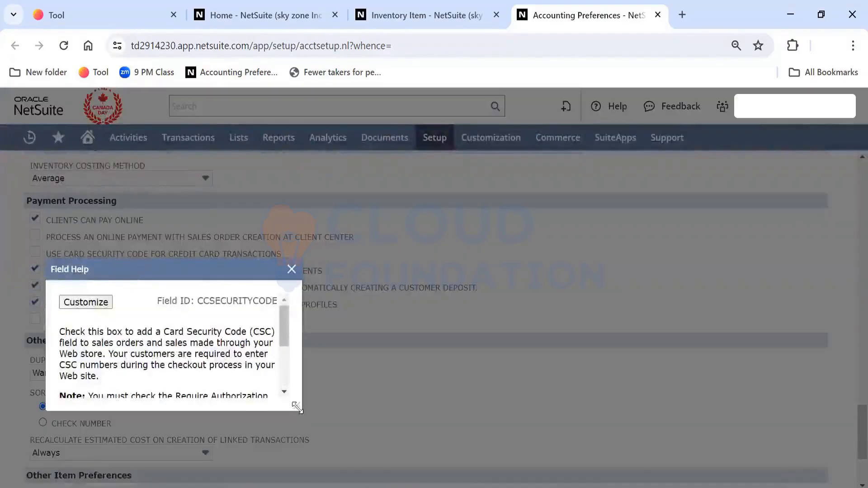
pyautogui.moveTo(297, 407); pyautogui.dragTo(318, 458)
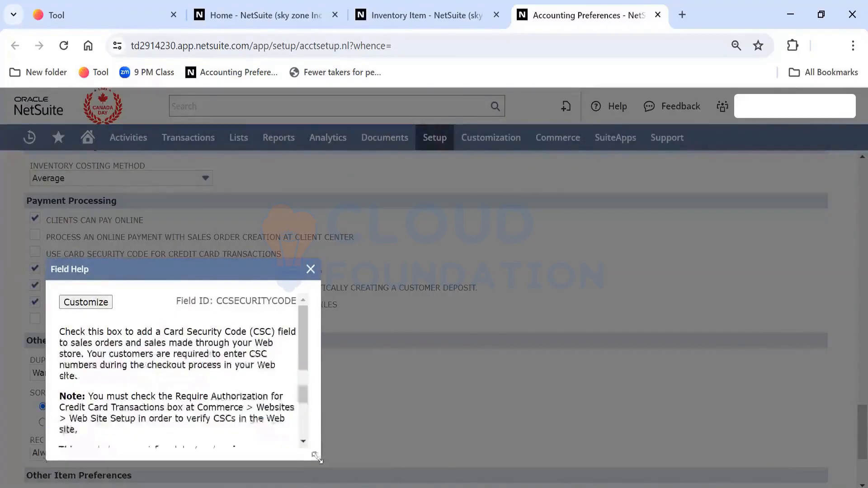
pyautogui.moveTo(317, 458); pyautogui.dragTo(541, 470)
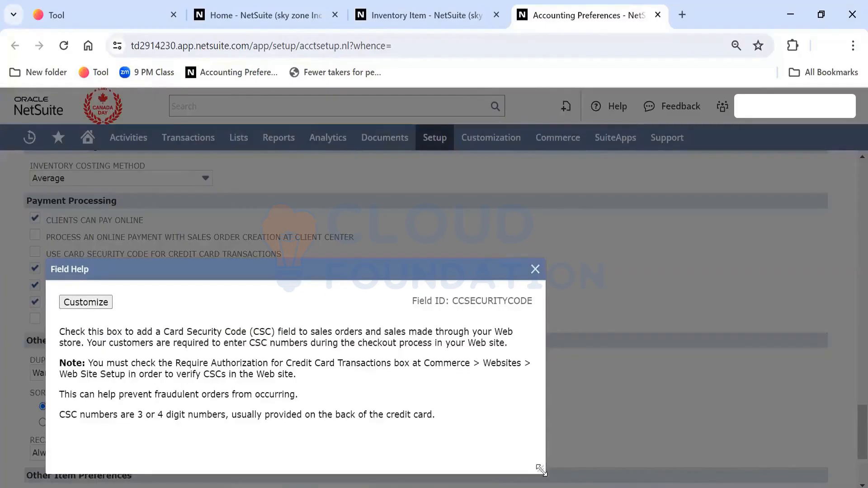
pyautogui.click(535, 269)
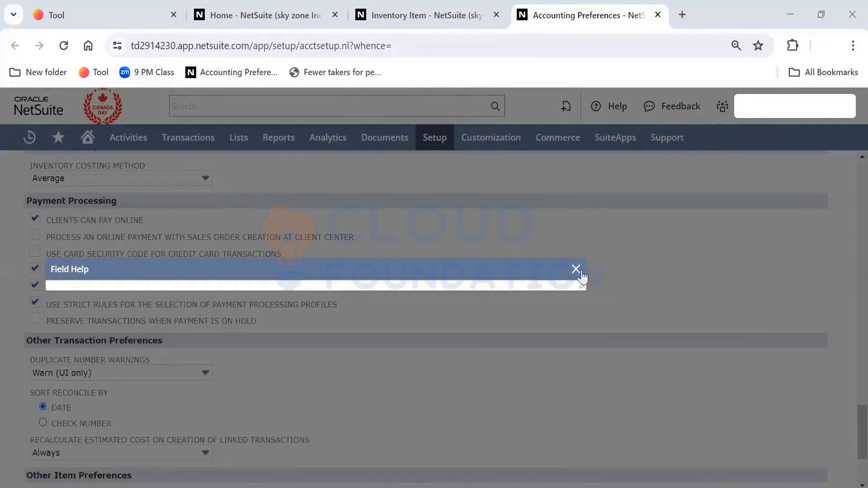
pyautogui.click(468, 271)
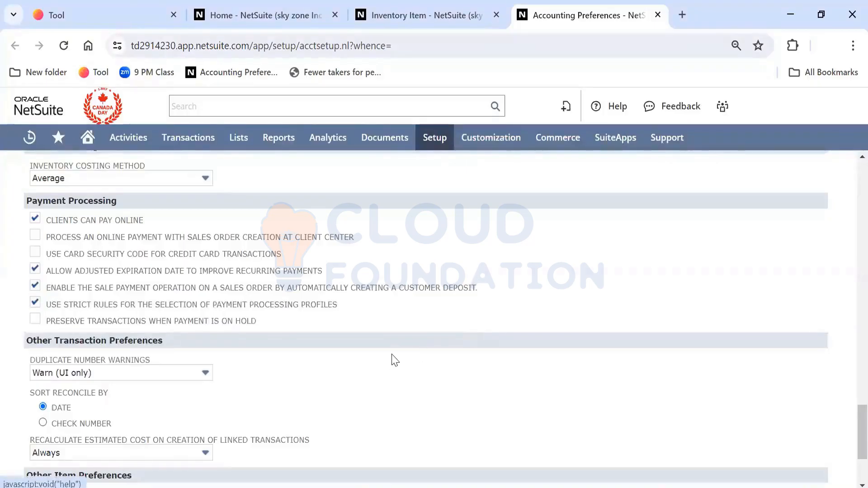
pyautogui.scroll(-3, 391, 359)
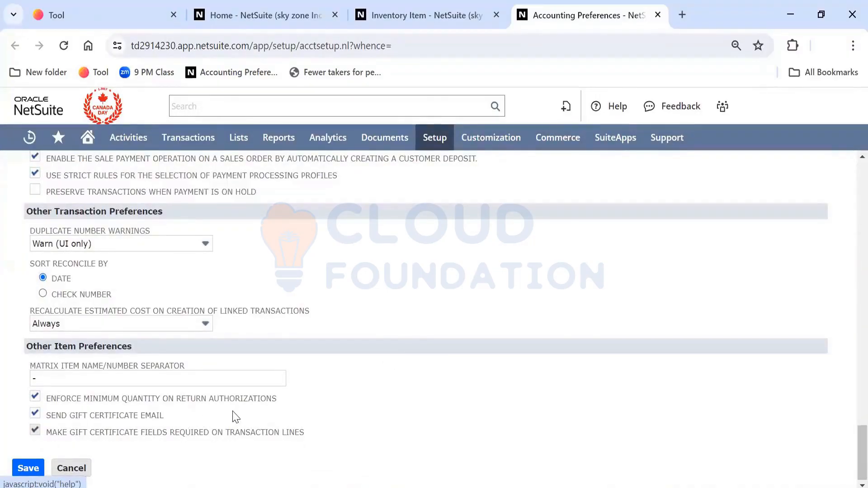
# - Read the field help for Enforce Minimum Quantity on Return Authorizations, including its example, and close it
pyautogui.click(205, 401)
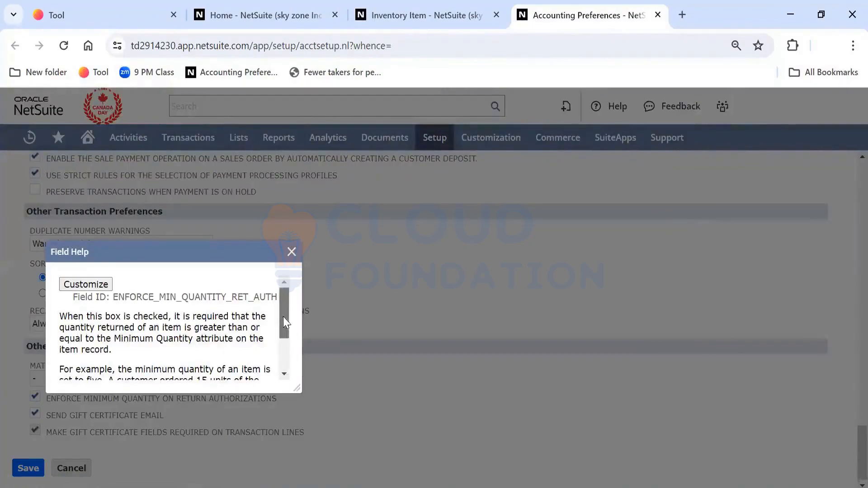
pyautogui.moveTo(284, 319); pyautogui.dragTo(289, 343)
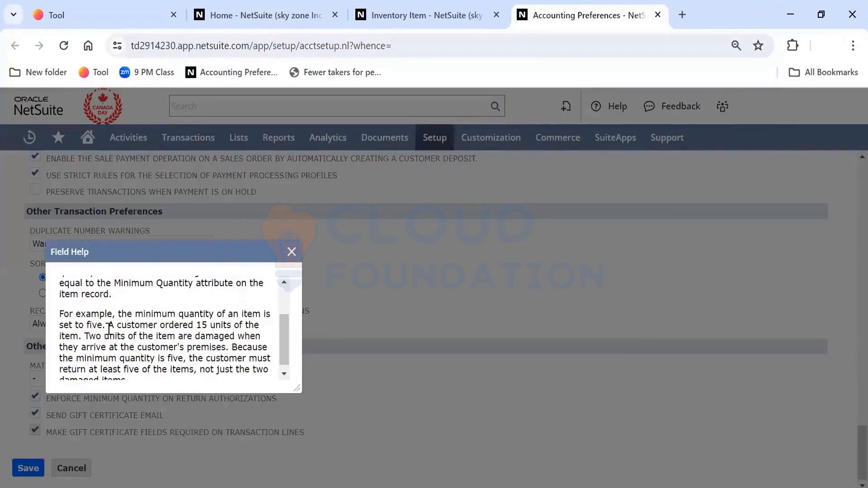
pyautogui.scroll(-1, 175, 341)
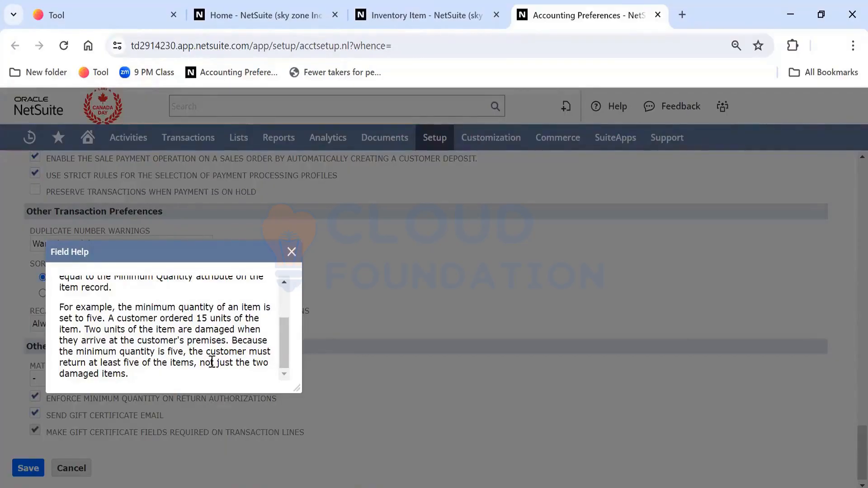
pyautogui.scroll(2, 211, 362)
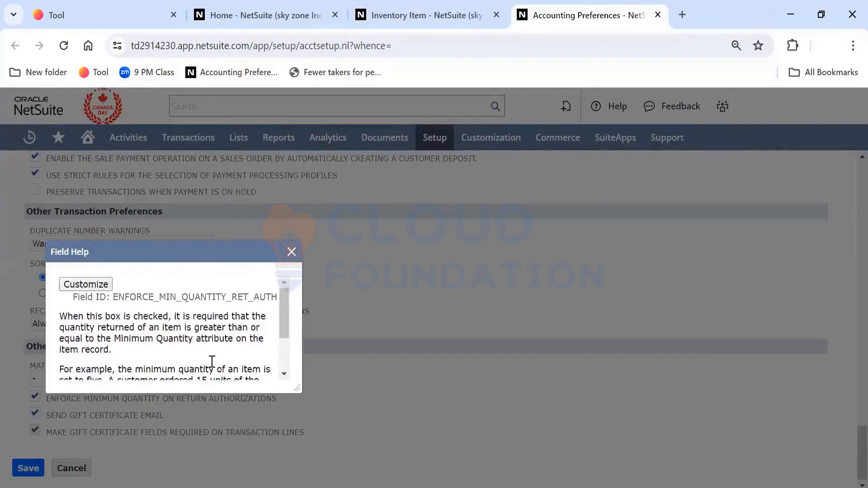
pyautogui.click(291, 252)
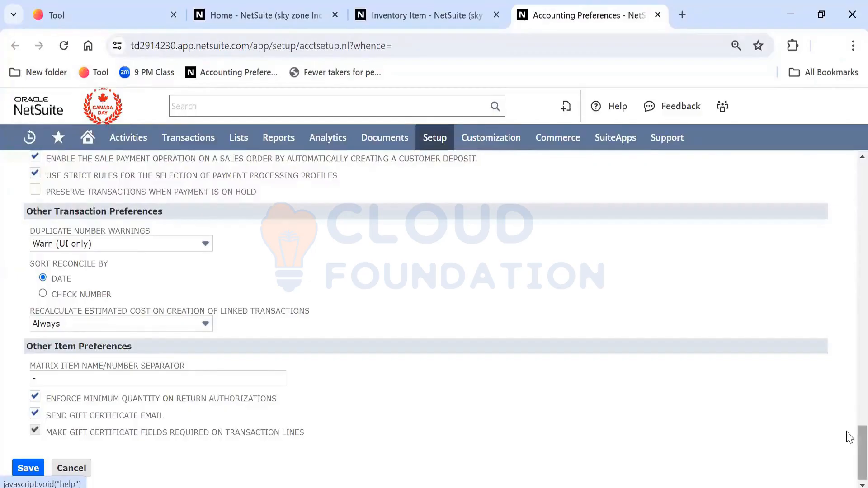
# - Look over the Order Management, Accounting Books and Balancing Segments preferences
pyautogui.scroll(15, 845, 360)
pyautogui.scroll(10, 787, 181)
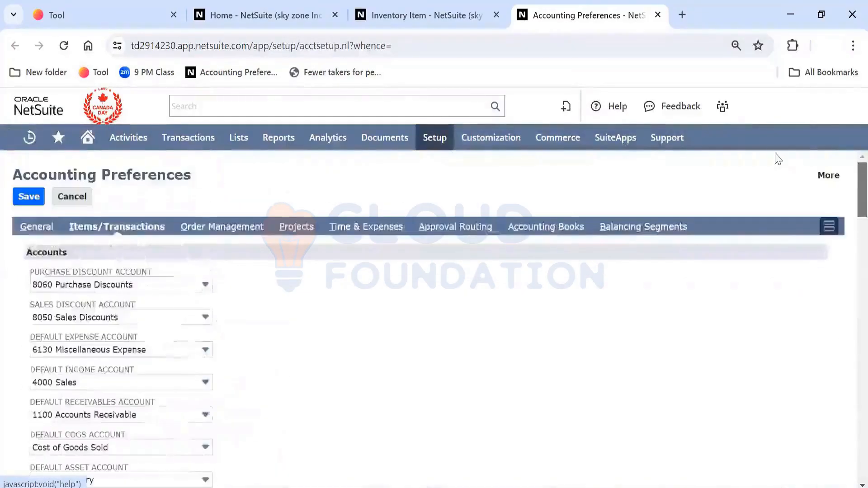
pyautogui.click(221, 227)
pyautogui.click(370, 338)
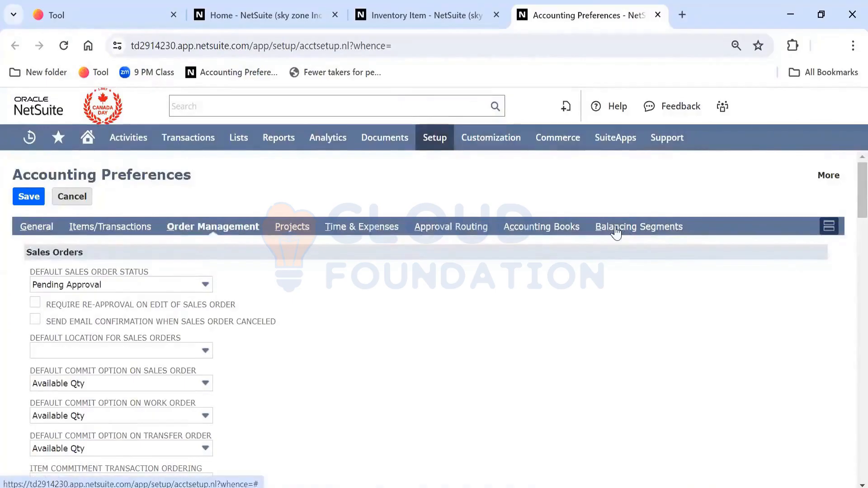
pyautogui.click(518, 233)
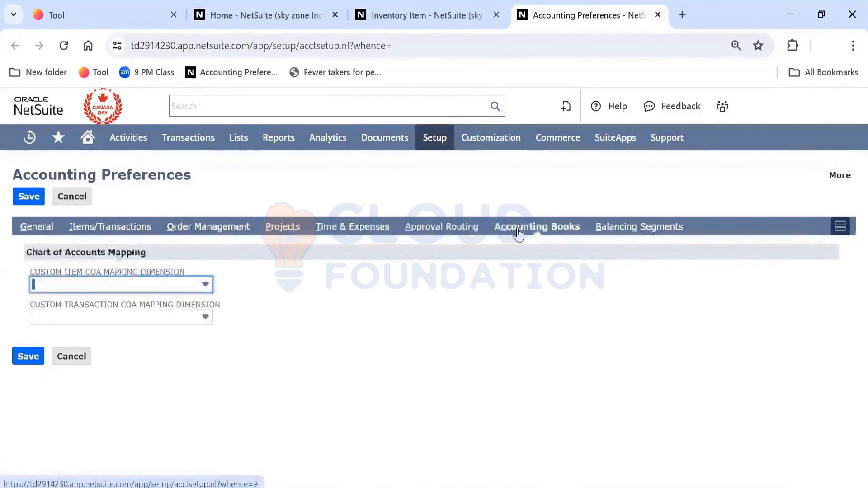
pyautogui.click(601, 238)
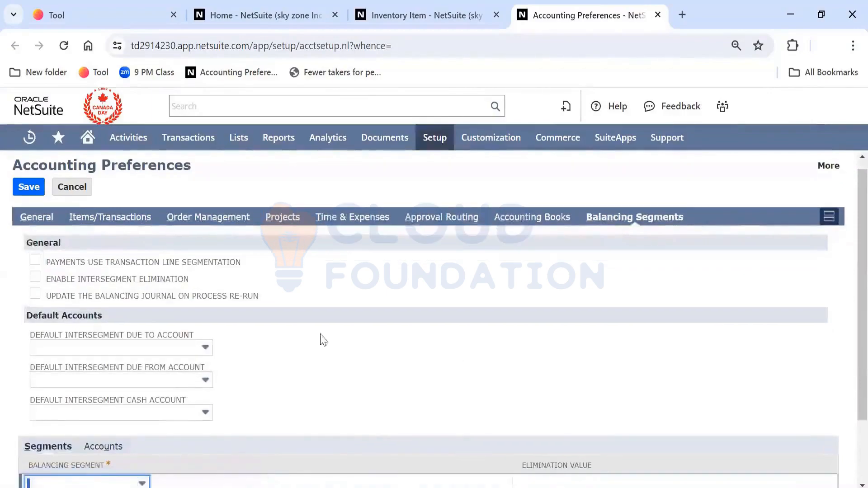
# - Enable approval routing for Vendor Bills in the Approval Routing preferences
pyautogui.click(441, 222)
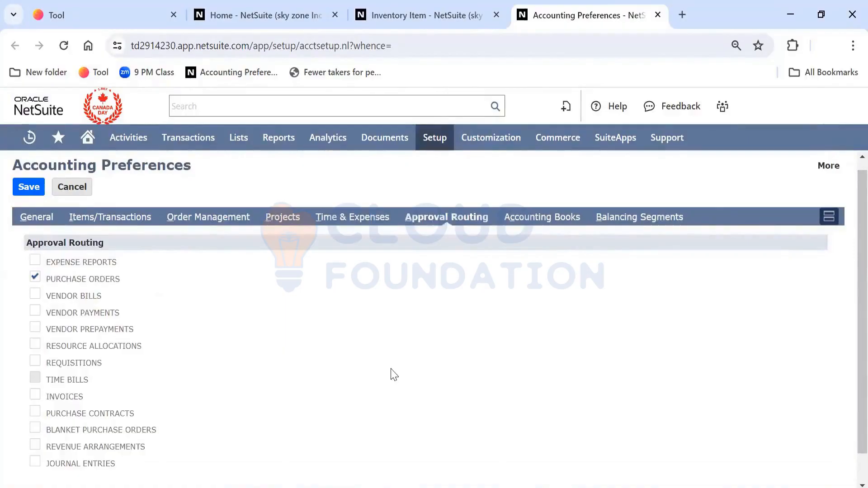
pyautogui.scroll(-1, 394, 374)
pyautogui.scroll(2, 394, 374)
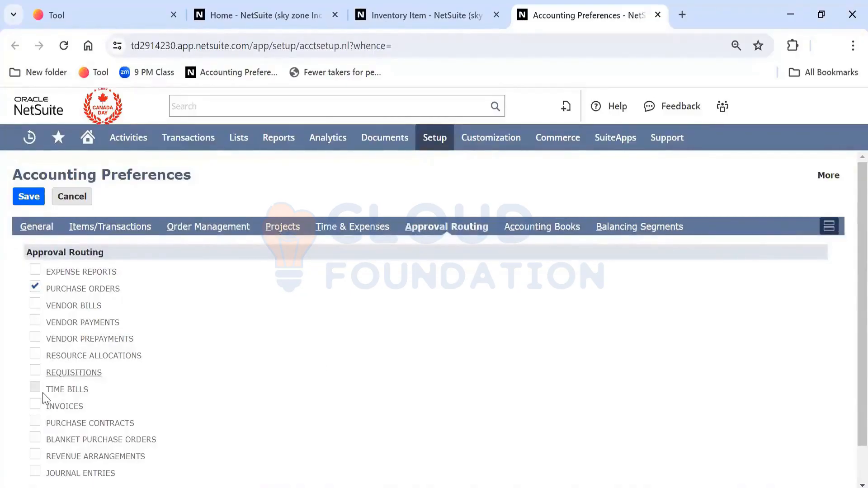
pyautogui.click(35, 304)
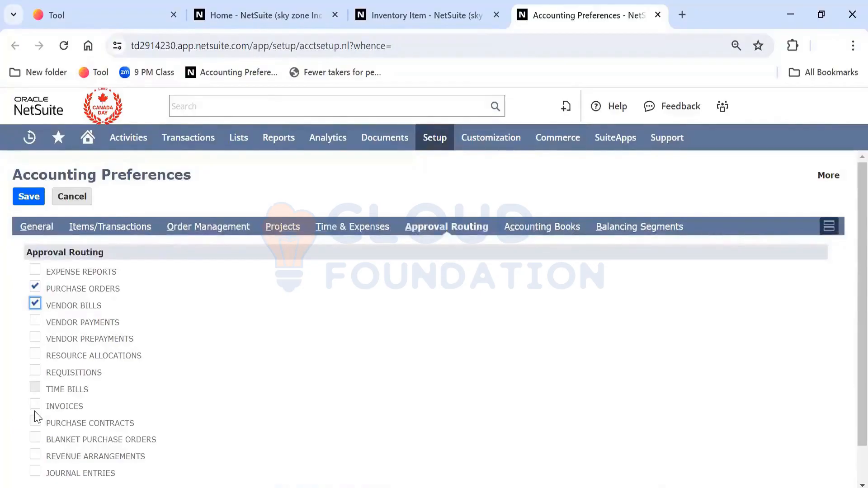
pyautogui.click(34, 472)
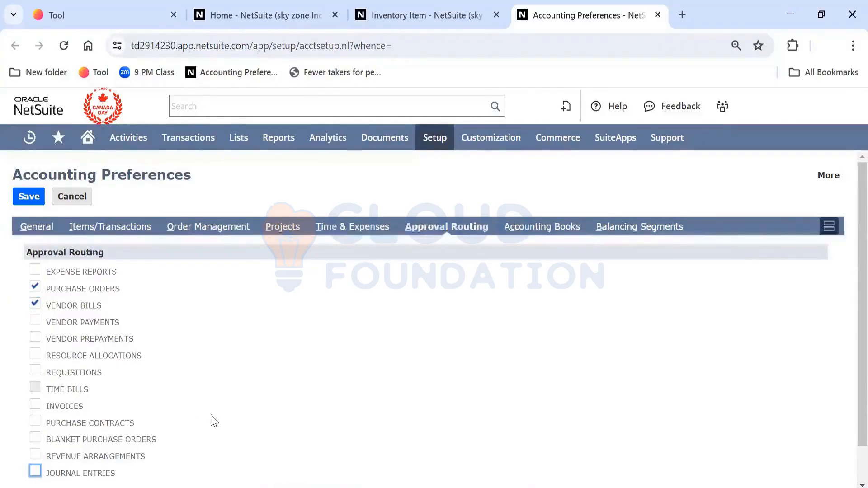
pyautogui.scroll(-1, 214, 420)
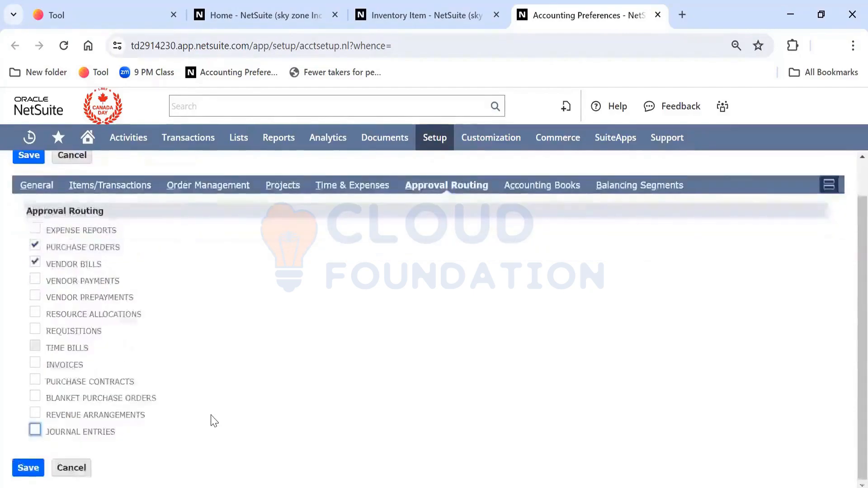
pyautogui.scroll(1, 214, 420)
# - Reload the Inventory Item page, discarding its unsaved changes, and close that page
pyautogui.hotkey('ctrl', 'shift', 'Tab')
pyautogui.press('F5')
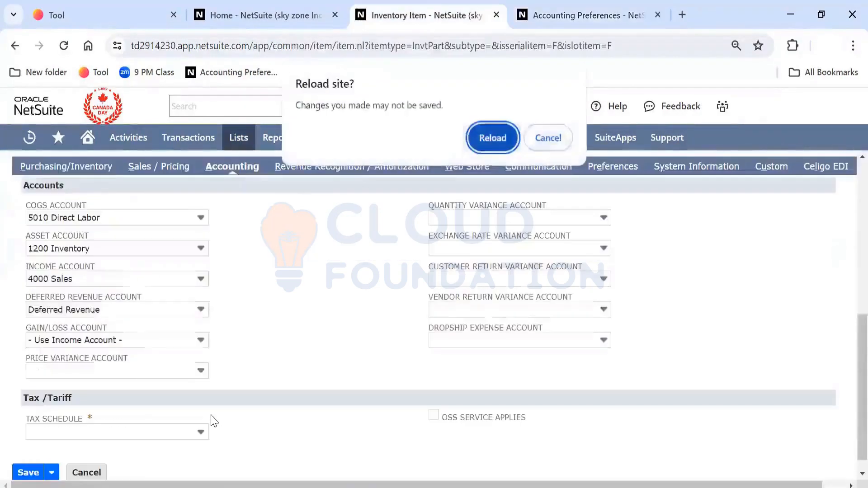
pyautogui.click(500, 139)
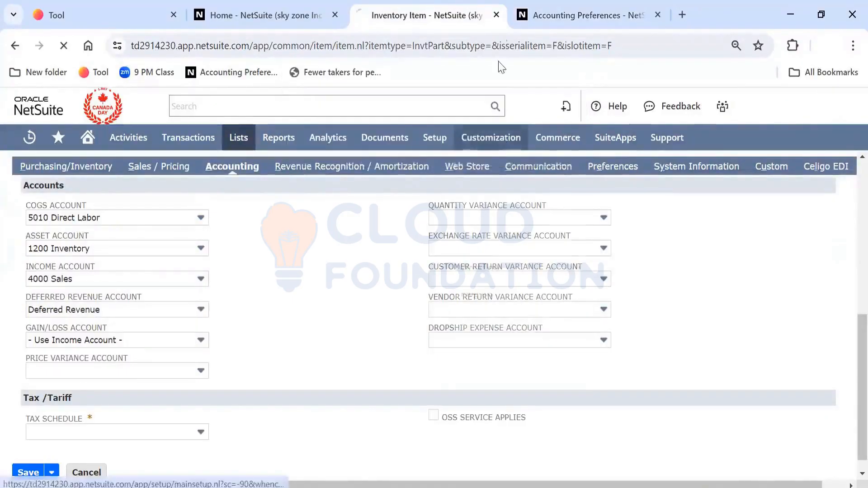
pyautogui.click(496, 15)
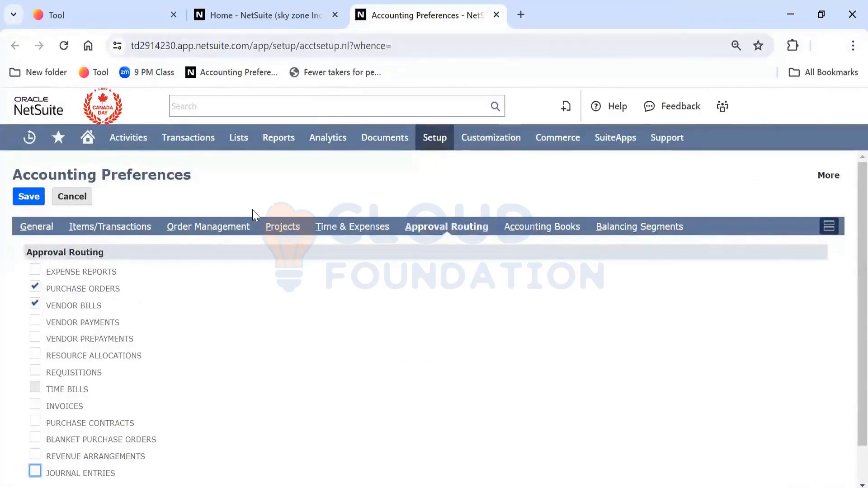
# - Try to set the default sales order status to Pending Fulfillment in the Order Management preferences
pyautogui.click(211, 232)
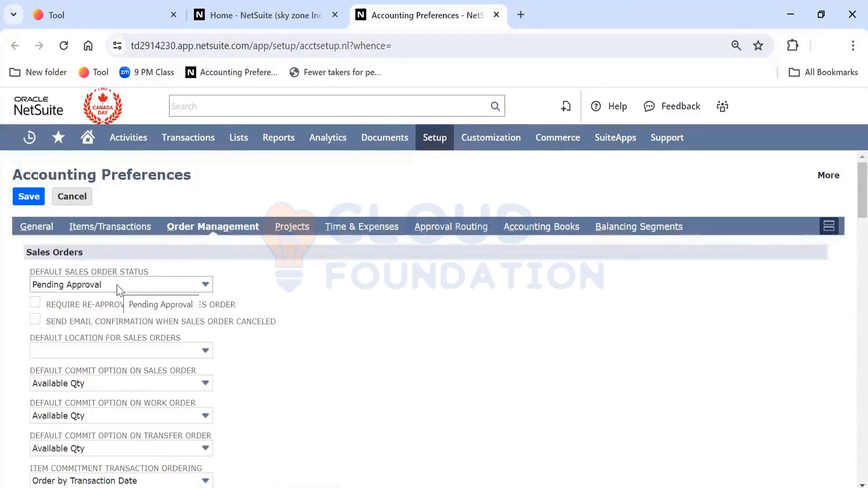
pyautogui.click(116, 285)
pyautogui.press('F5')
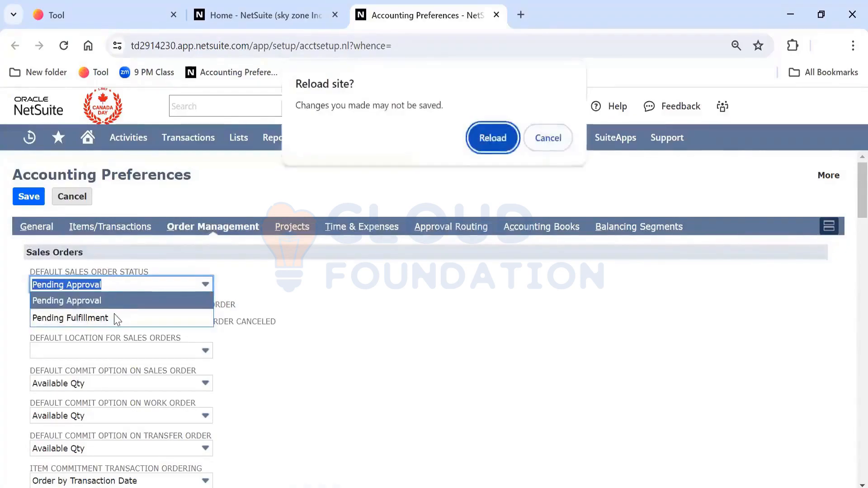
pyautogui.click(554, 147)
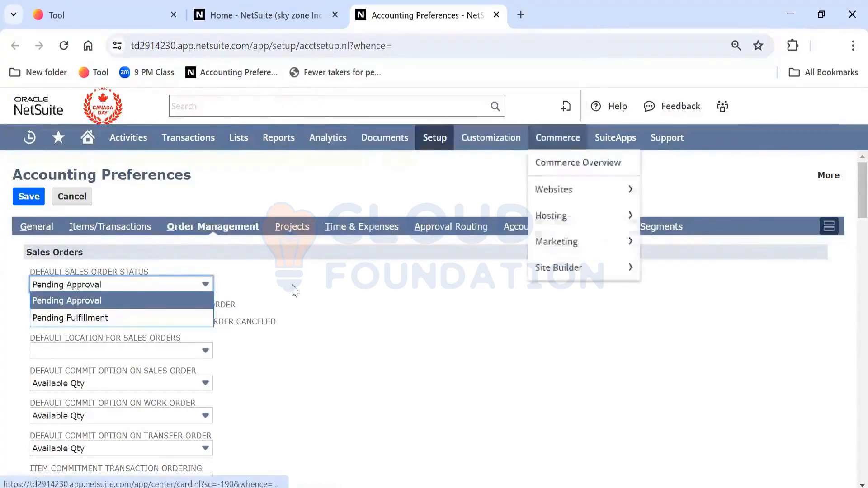
pyautogui.click(121, 322)
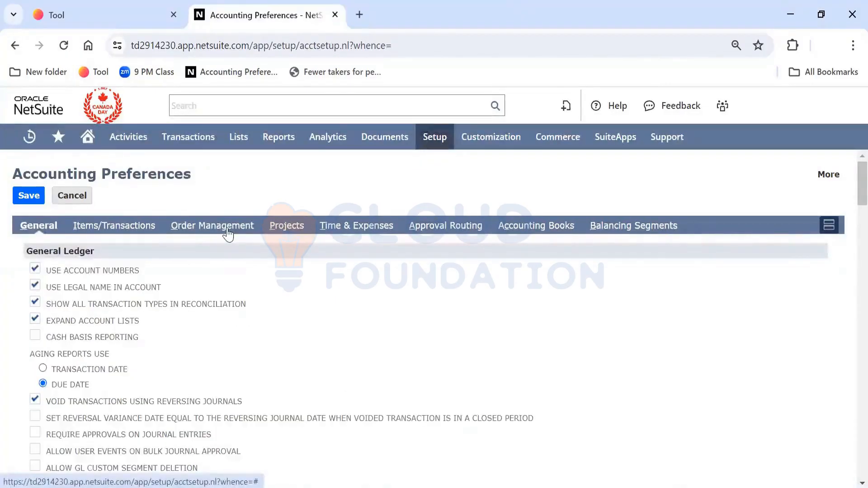
# - Examine the Default Sales Order Status options in the Order Management preferences and leave the selection as it is
pyautogui.click(227, 226)
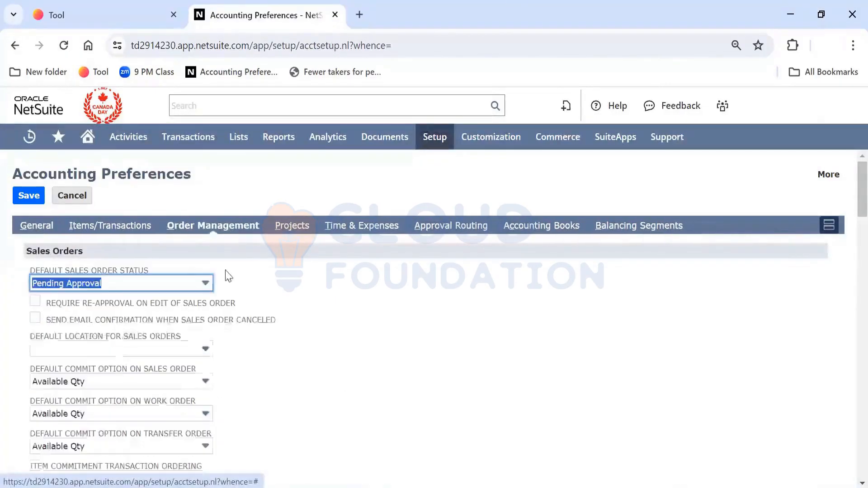
pyautogui.click(180, 287)
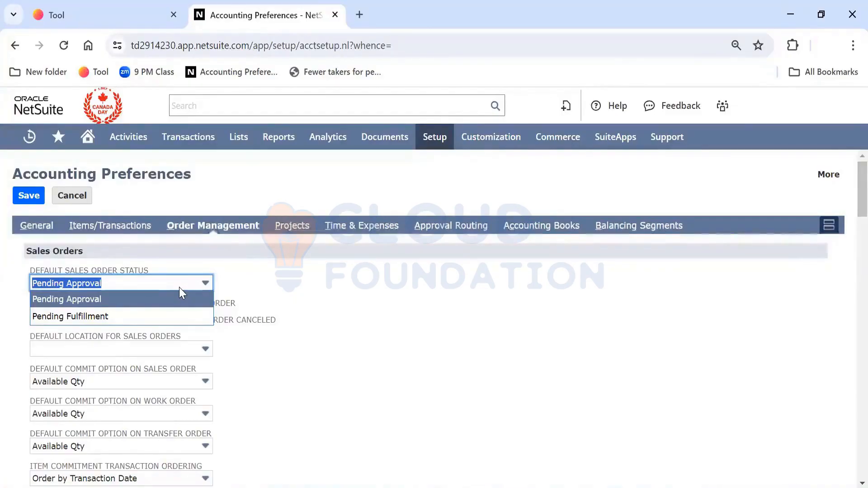
pyautogui.click(299, 348)
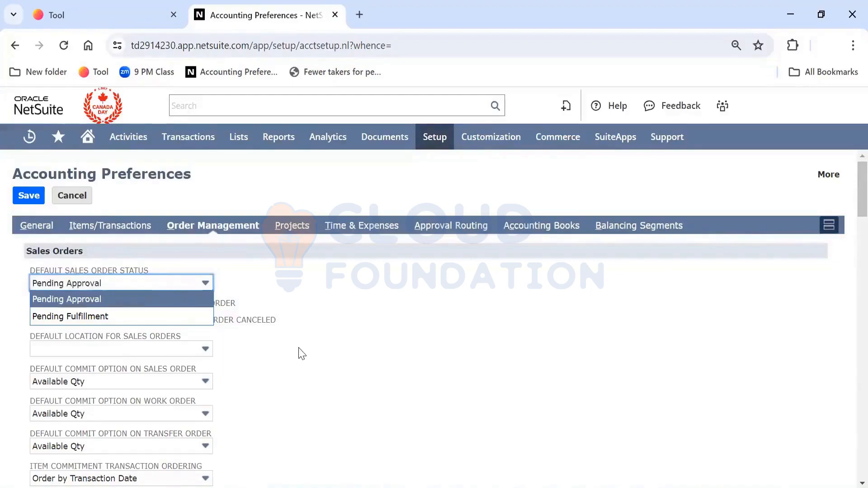
pyautogui.click(299, 347)
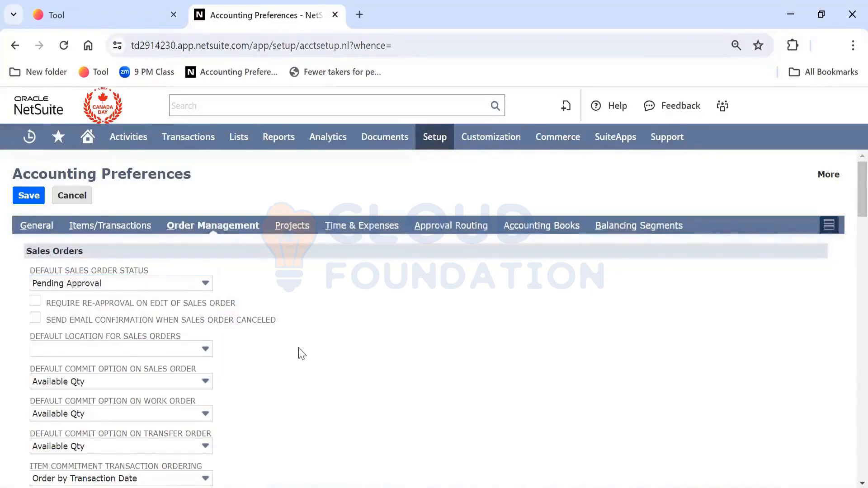
# - Try to enable Require Re-Approval on Edit of Sales Order and view the item commitment and Picking/Packing preferences
pyautogui.click(35, 302)
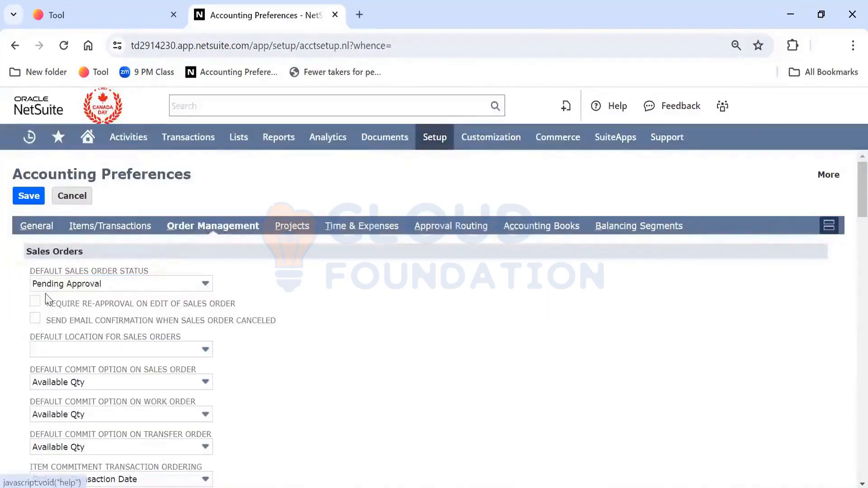
pyautogui.click(35, 301)
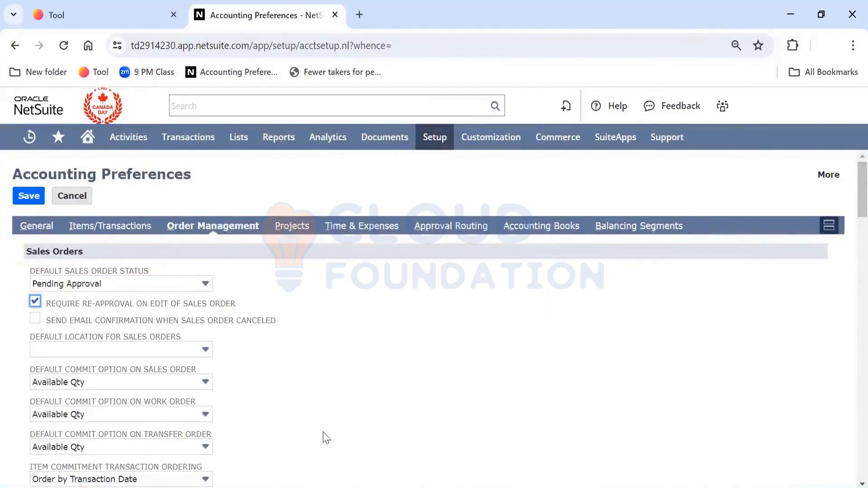
pyautogui.scroll(-1, 326, 438)
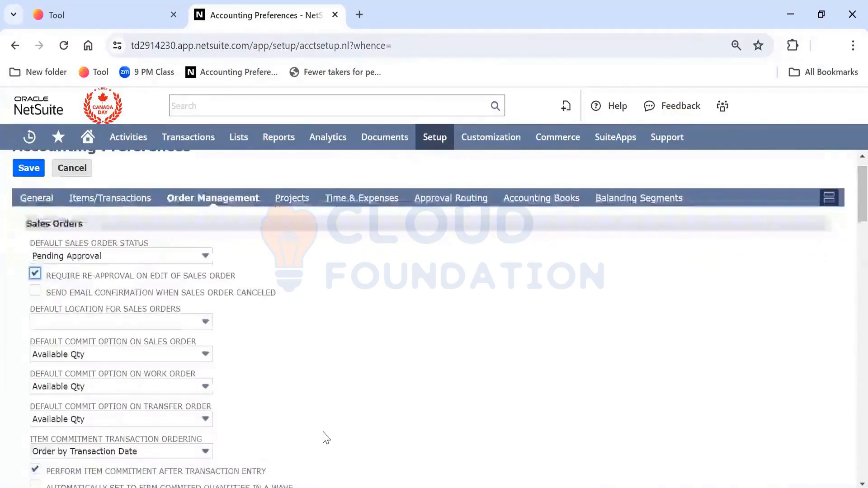
pyautogui.scroll(-3, 326, 437)
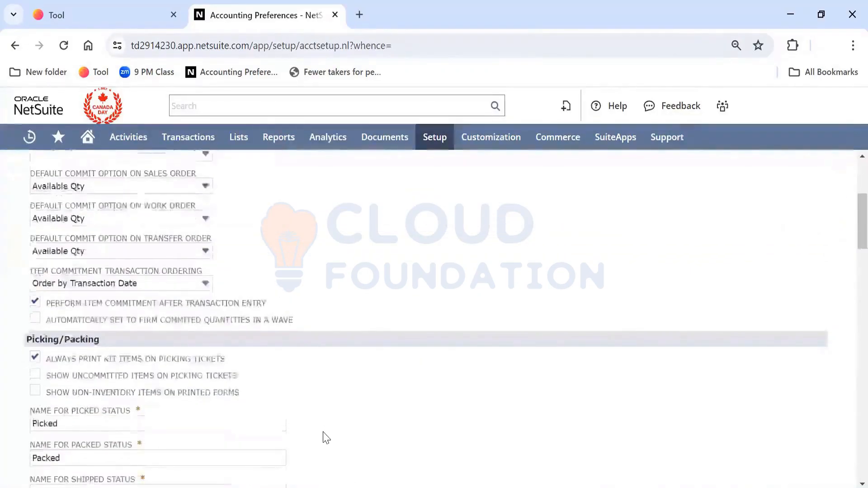
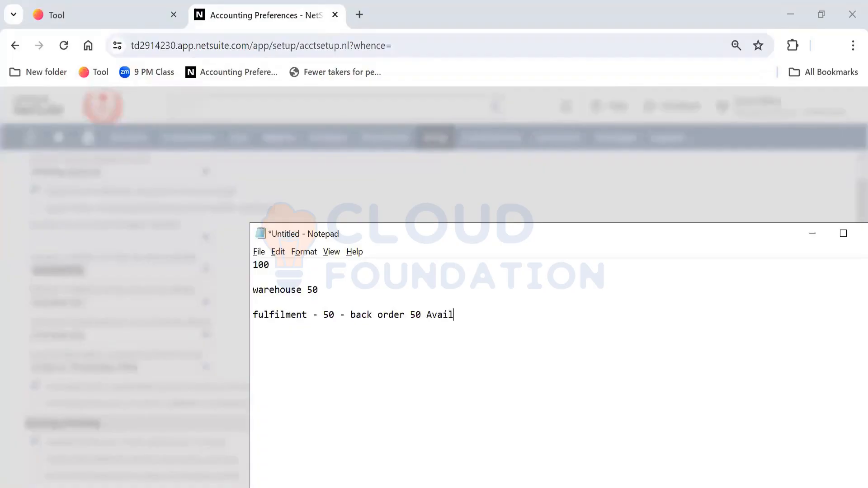
# - Finish the fulfilment line of the Notepad note with "Available quantity" and start a new line
pyautogui.press('BackSpace')
pyautogui.write('lable quantiy')
pyautogui.press('BackSpace')
pyautogui.write('ty')
pyautogui.press('Return')
# - Add the note line "Complete Quantity - 50 , 50 - 100," and begin another line with "No"
pyautogui.write('C')
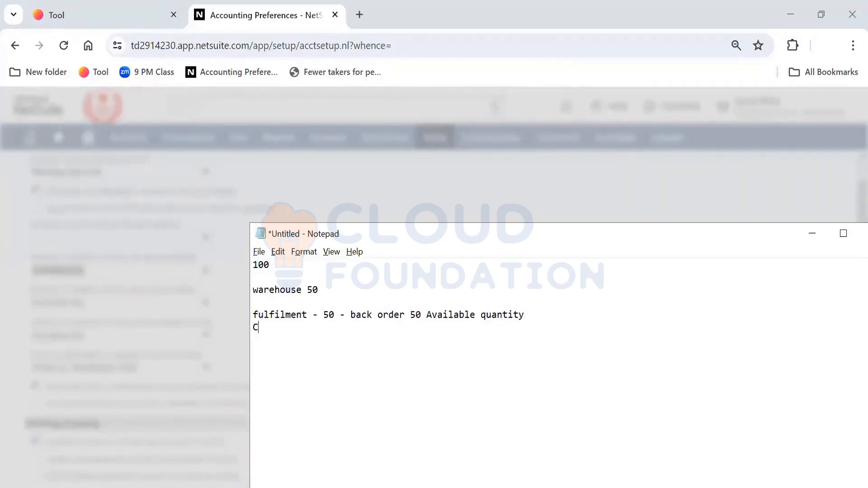
pyautogui.write('omplete Quantity')
pyautogui.press('BackSpace')
pyautogui.press('BackSpace')
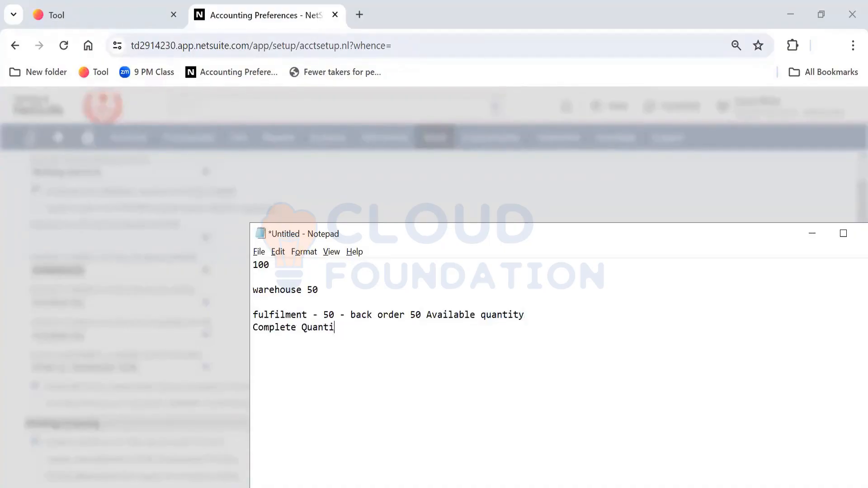
pyautogui.write('ty -')
pyautogui.write('50')
pyautogui.write(', 50')
pyautogui.write('- 100')
pyautogui.write(',')
pyautogui.press('Return')
pyautogui.write('No 50')
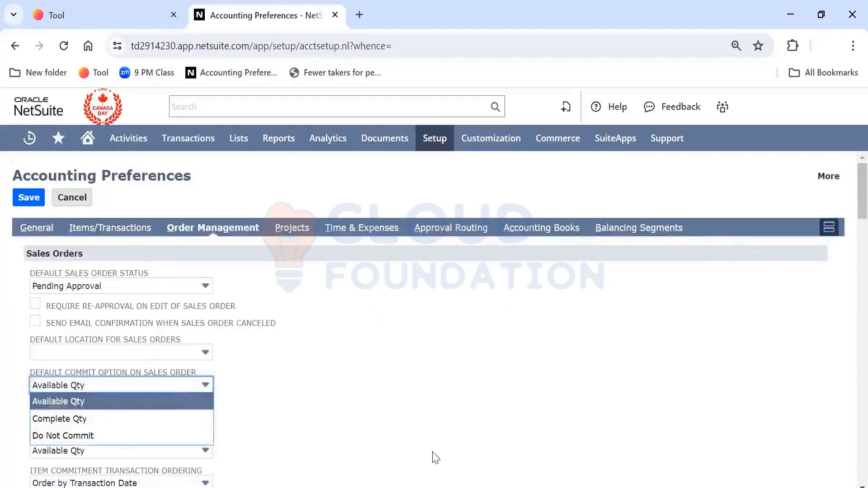
# - Close the list of default commit options for sales orders without changing the selection and return to the Notepad note
pyautogui.click(435, 458)
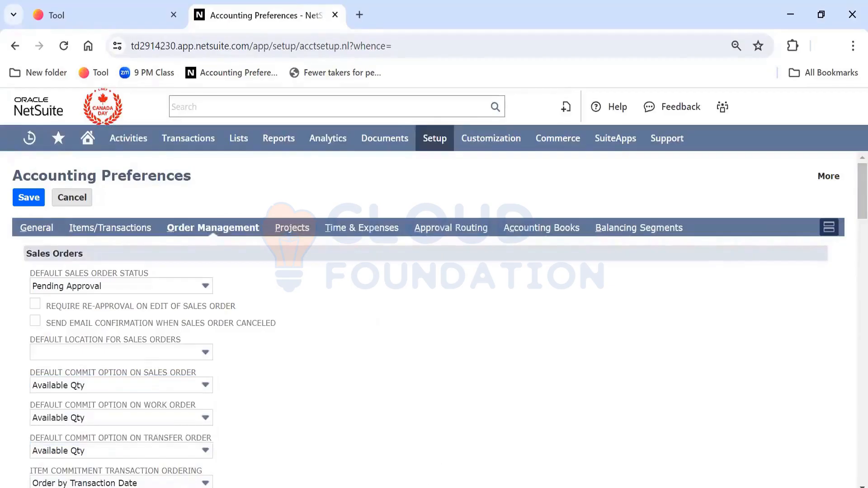
pyautogui.click(399, 487)
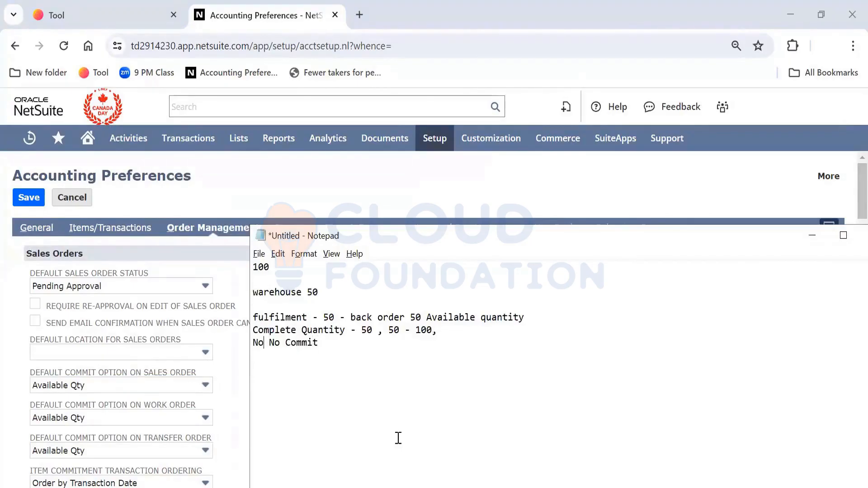
# - Change the first word of the note's last line to "Do" and return to the Order Management preferences
pyautogui.hotkey('shift', 'Left')
pyautogui.hotkey('shift', 'Left')
pyautogui.write('Do')
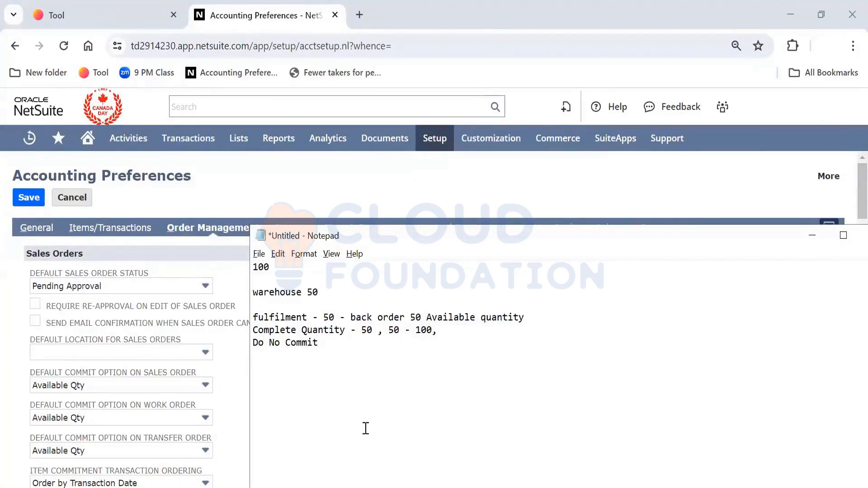
pyautogui.click(499, 326)
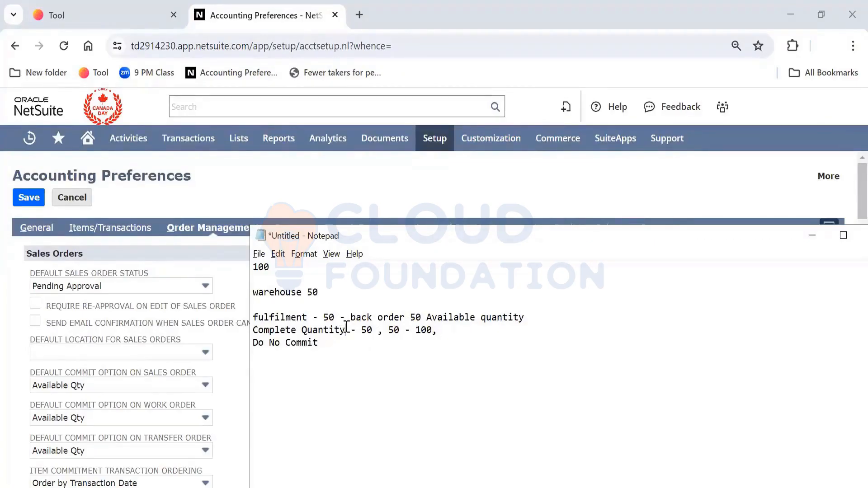
pyautogui.click(231, 373)
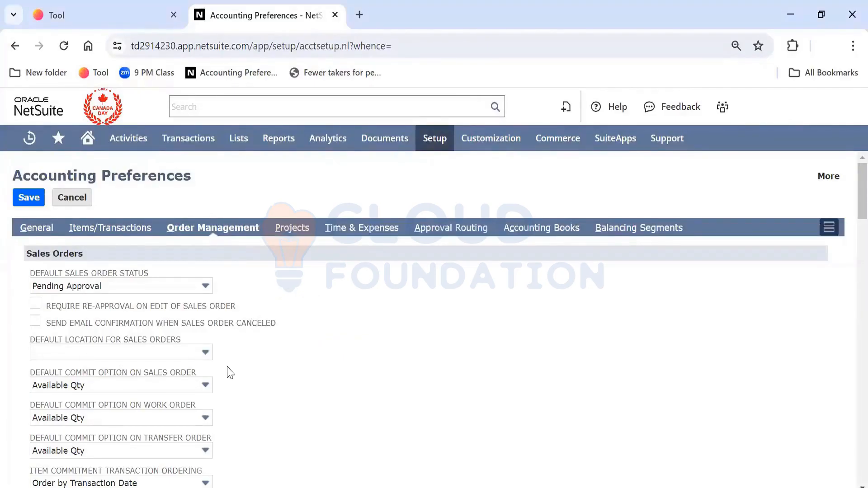
pyautogui.scroll(-1, 230, 373)
pyautogui.click(181, 337)
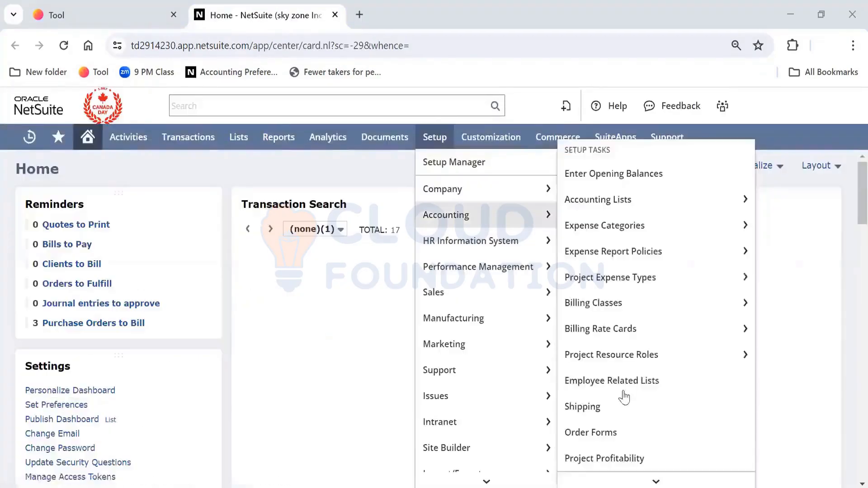
# - Reopen Accounting Preferences from the accounting setup options and show its Order Management preferences
pyautogui.moveTo(639, 313)
pyautogui.scroll(-10, 639, 315)
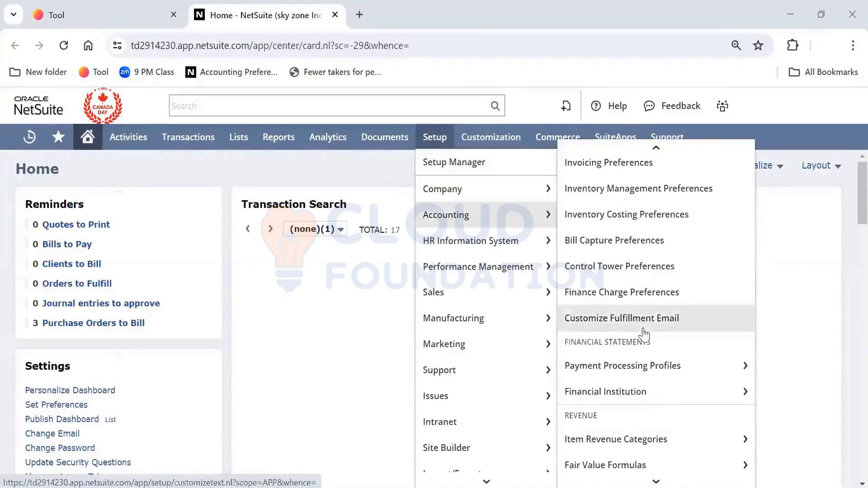
pyautogui.scroll(8, 643, 330)
pyautogui.scroll(2, 644, 335)
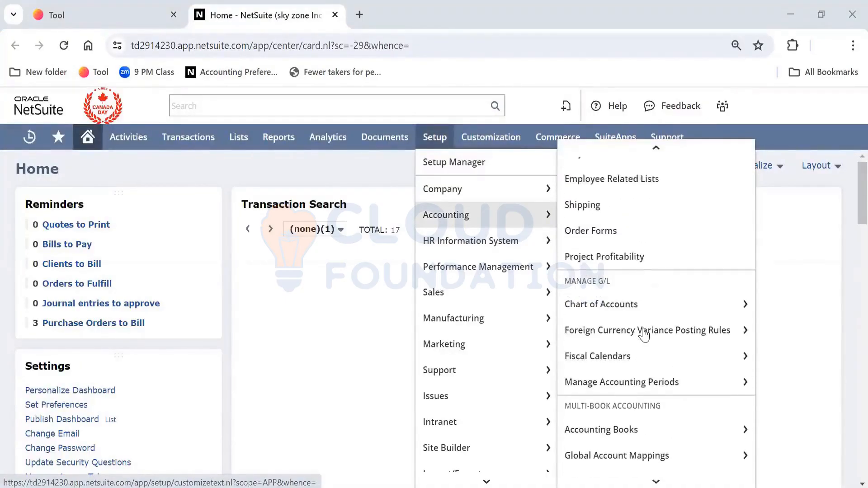
pyautogui.scroll(-6, 654, 343)
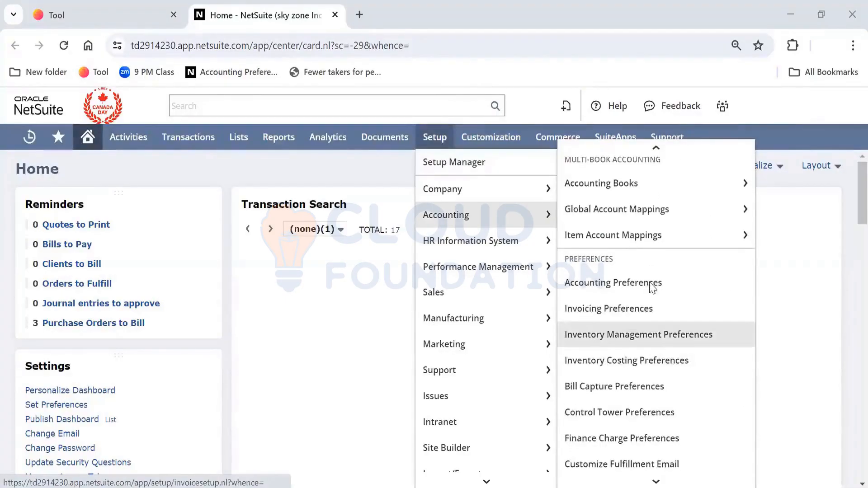
pyautogui.click(651, 288)
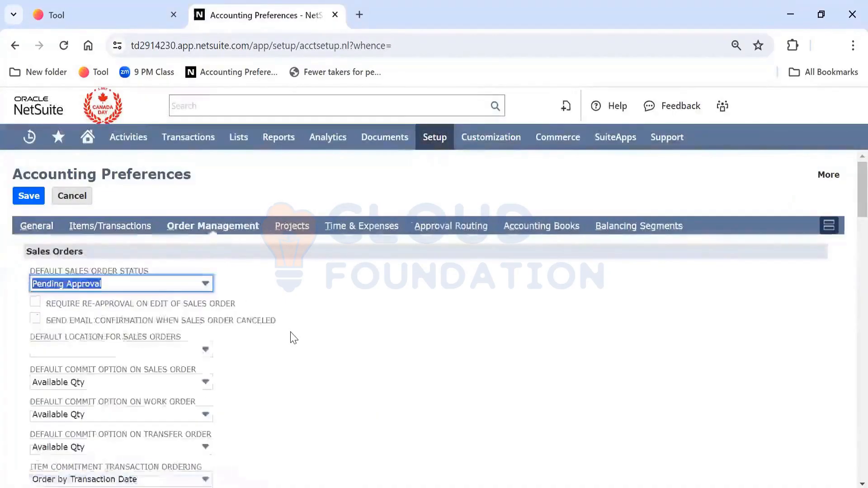
# - Examine the Order Management preferences from Sales Orders through Picking/Packing to the Fulfillment section
pyautogui.scroll(-1, 290, 339)
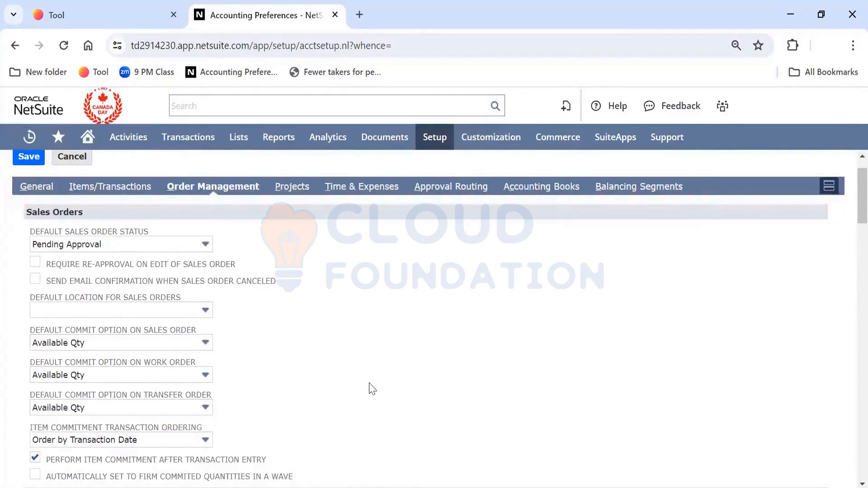
pyautogui.scroll(-2, 372, 389)
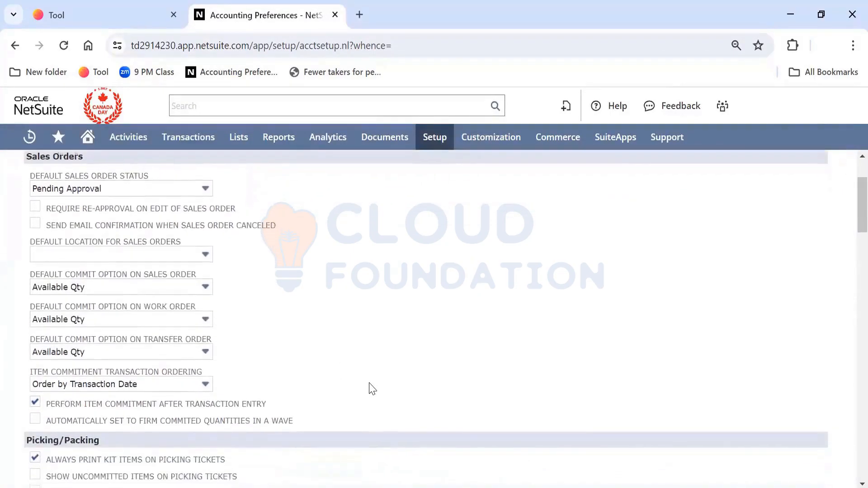
pyautogui.scroll(-2, 372, 388)
pyautogui.scroll(-1, 372, 389)
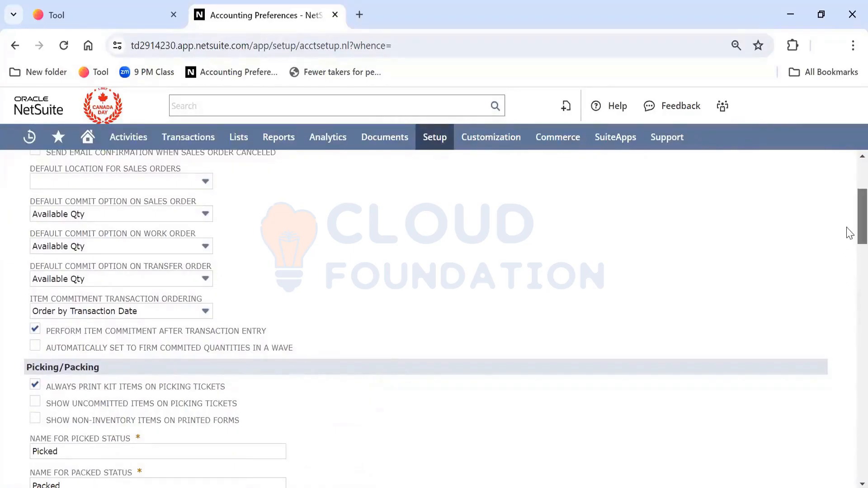
pyautogui.moveTo(847, 227); pyautogui.dragTo(846, 234)
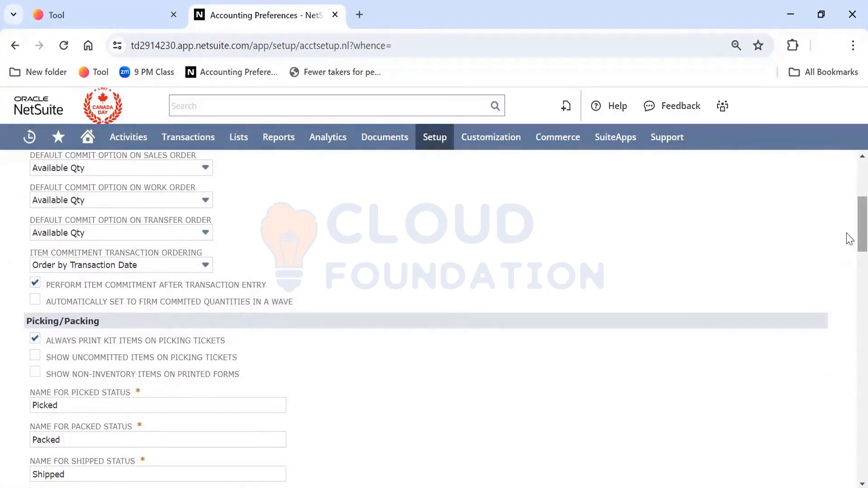
pyautogui.moveTo(849, 239); pyautogui.dragTo(846, 265)
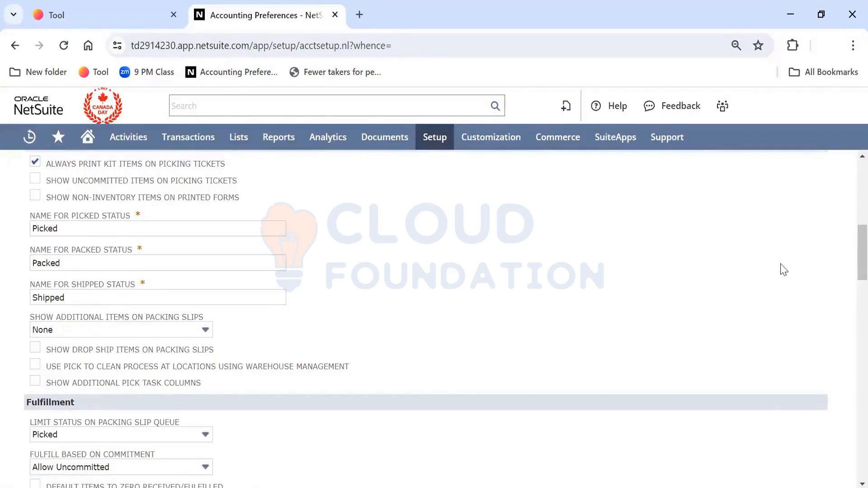
pyautogui.moveTo(862, 248); pyautogui.dragTo(849, 286)
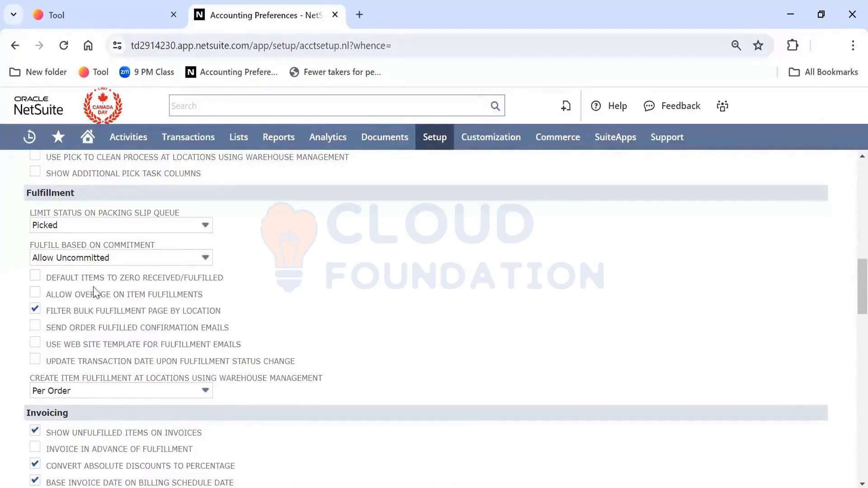
# - Read the whole field help for Default Items to Zero Received/Fulfilled, highlight its paragraph on clearing the box, and close it
pyautogui.click(106, 281)
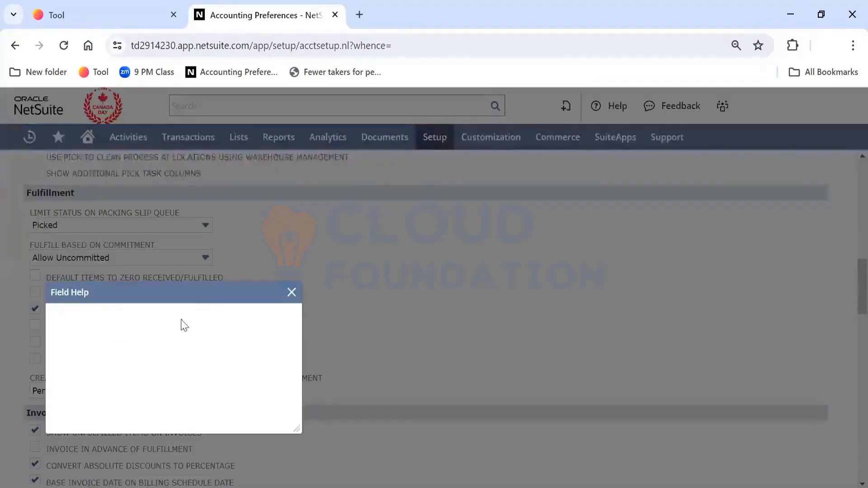
pyautogui.moveTo(290, 211); pyautogui.dragTo(291, 211)
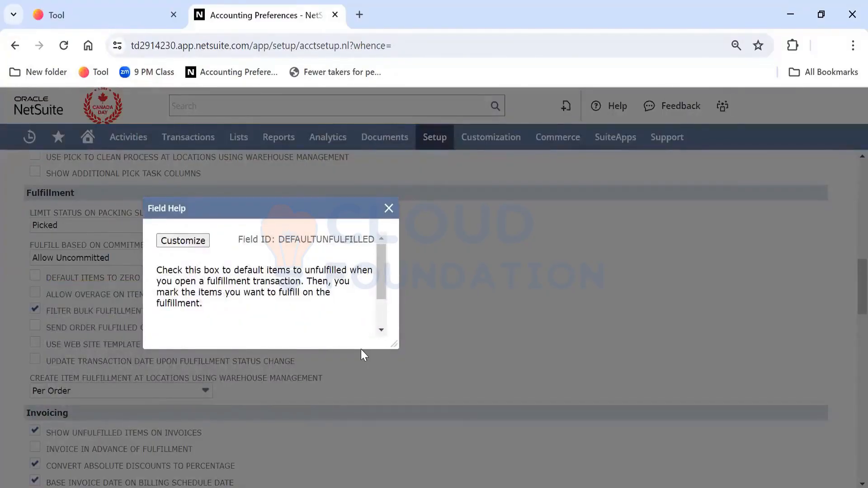
pyautogui.click(380, 331)
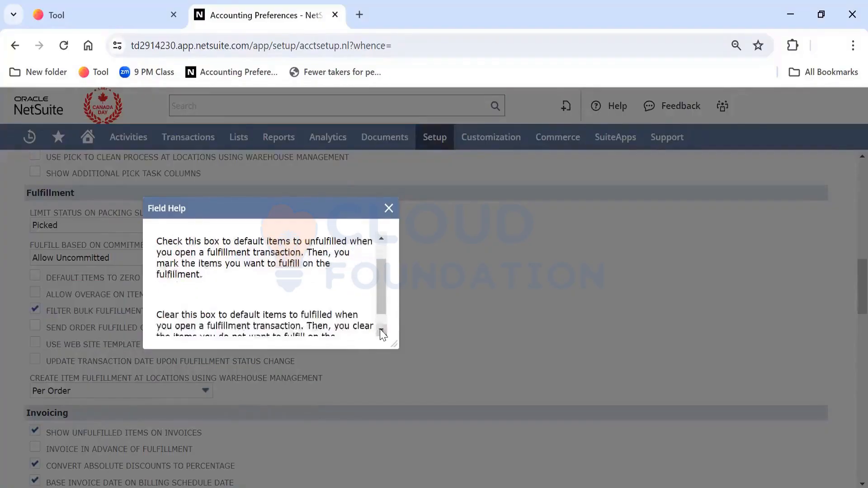
pyautogui.moveTo(378, 291); pyautogui.dragTo(379, 300)
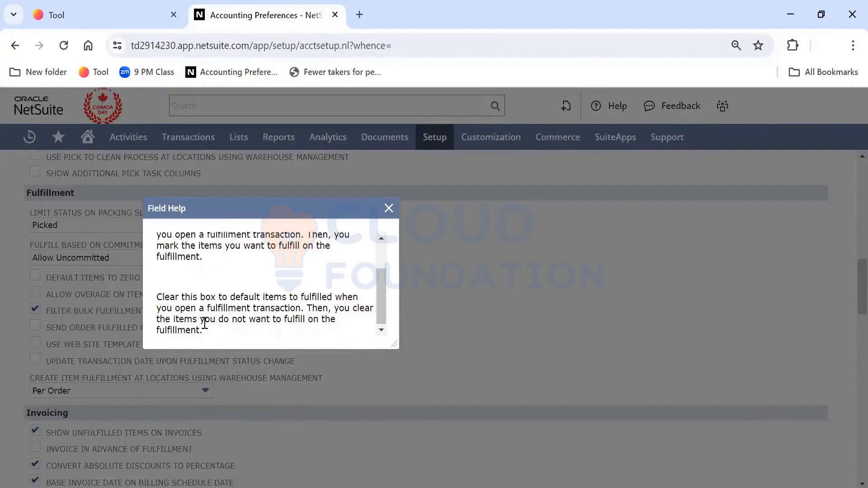
pyautogui.moveTo(204, 329); pyautogui.dragTo(165, 297)
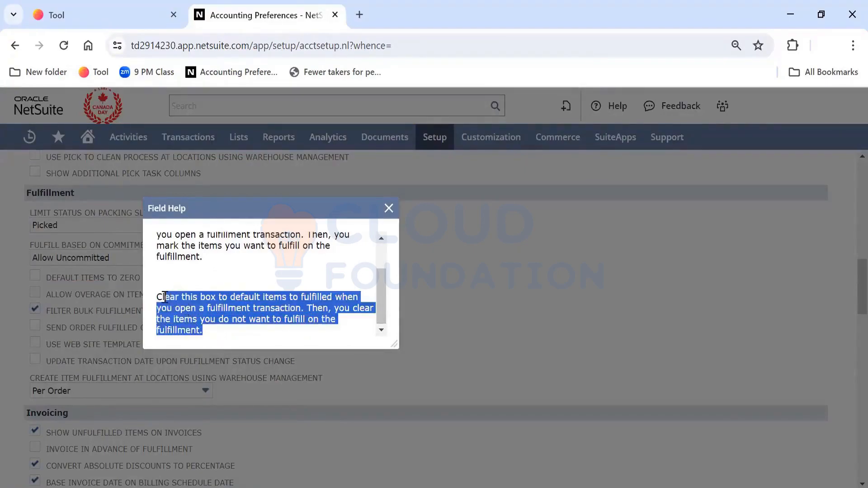
pyautogui.click(389, 208)
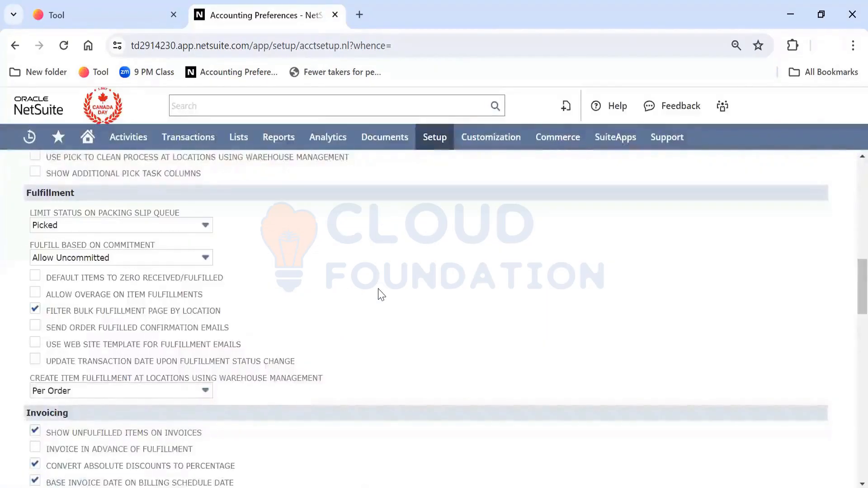
# - Go through the remaining Order Management preferences, from Fulfillment to Waves, and save the accounting preferences
pyautogui.scroll(-1, 380, 294)
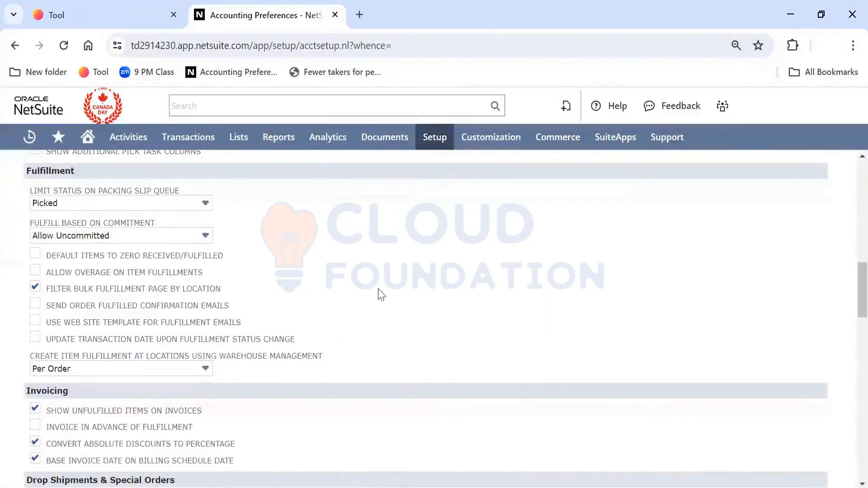
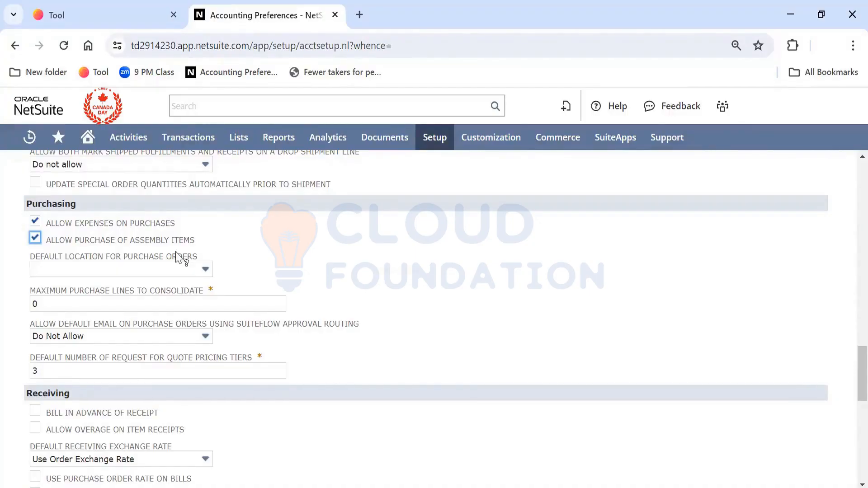
pyautogui.click(331, 262)
pyautogui.scroll(-3, 332, 268)
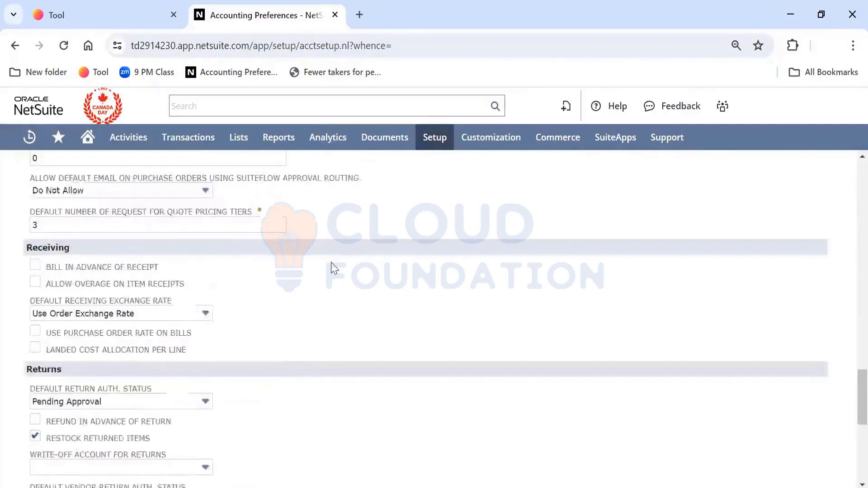
pyautogui.scroll(-7, 333, 268)
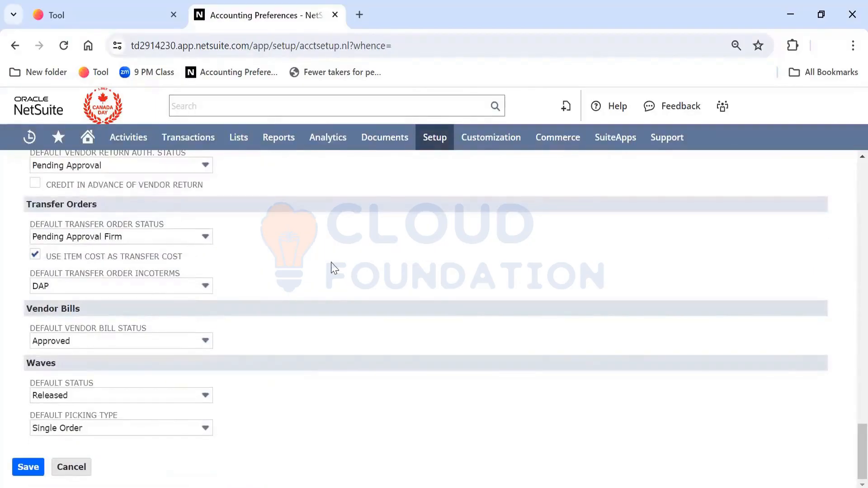
pyautogui.click(34, 470)
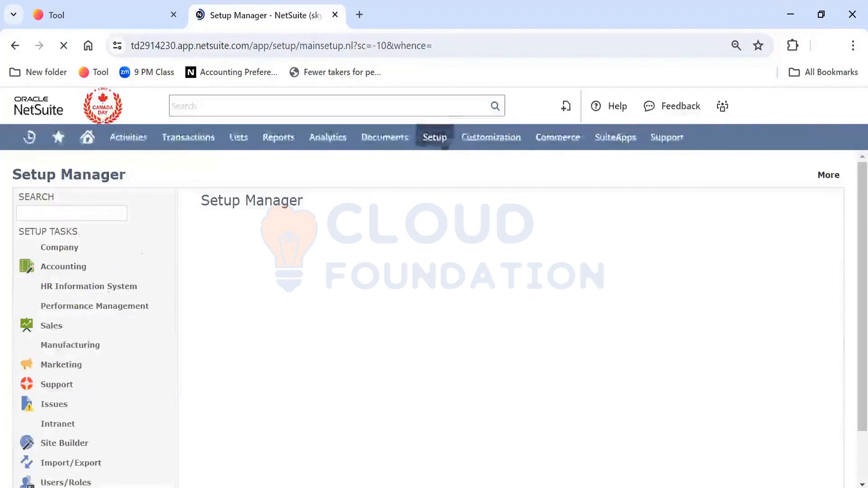
# - Reopen the Accounting Preferences page and display its Projects settings
pyautogui.moveTo(427, 144)
pyautogui.moveTo(459, 215)
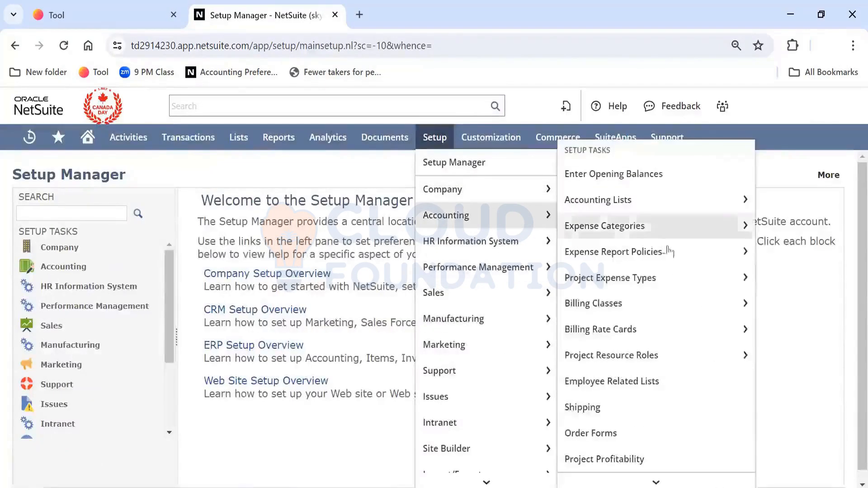
pyautogui.scroll(-5, 664, 302)
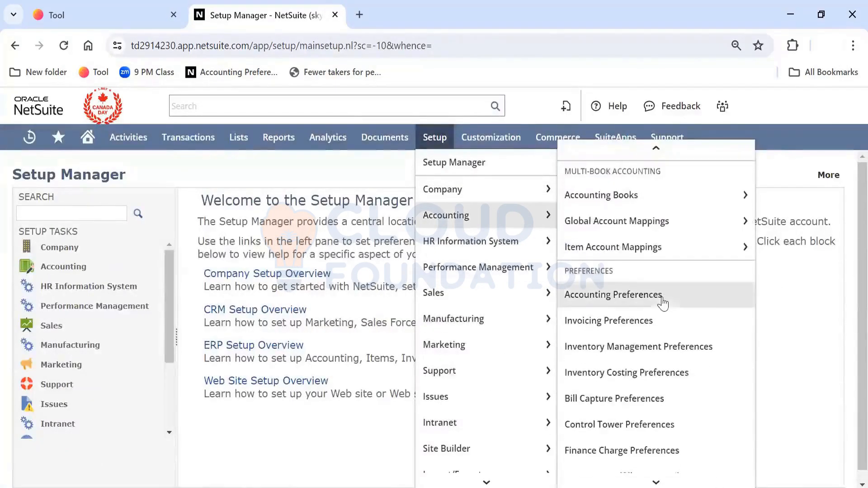
pyautogui.click(663, 302)
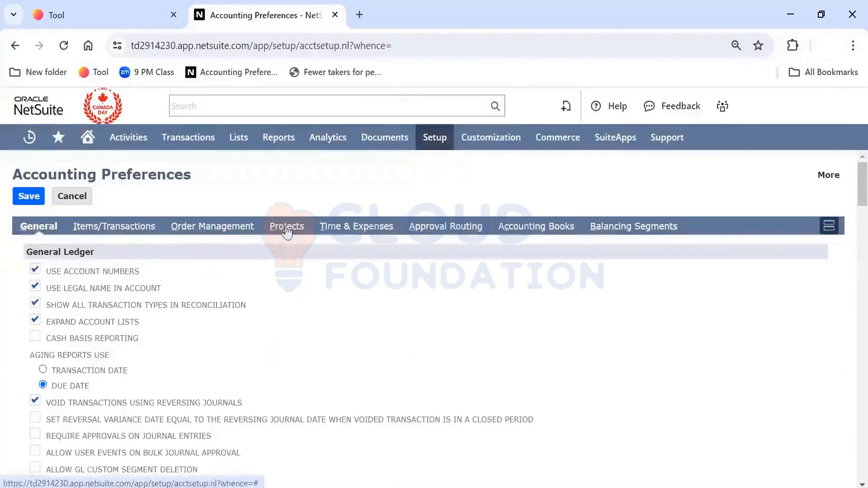
pyautogui.click(284, 227)
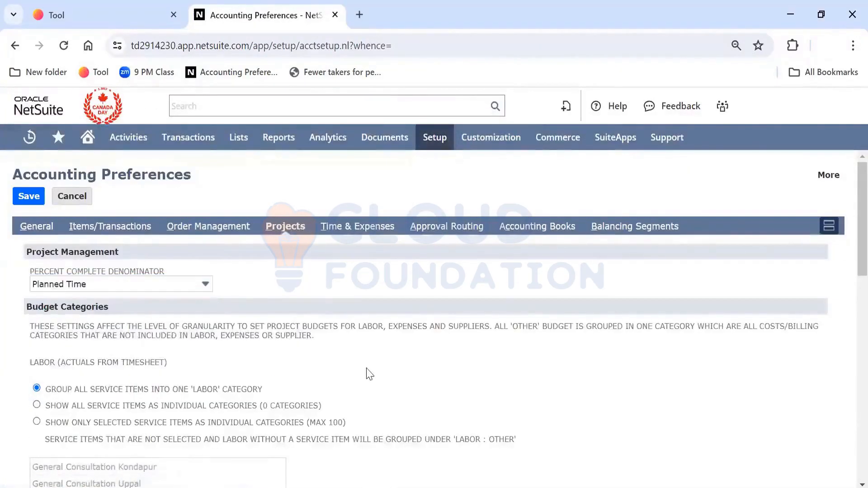
# - Review the project preferences, covering the labor, expense and supplier budget categories and the Post Time grouping options
pyautogui.scroll(-2, 370, 374)
pyautogui.scroll(-1, 370, 374)
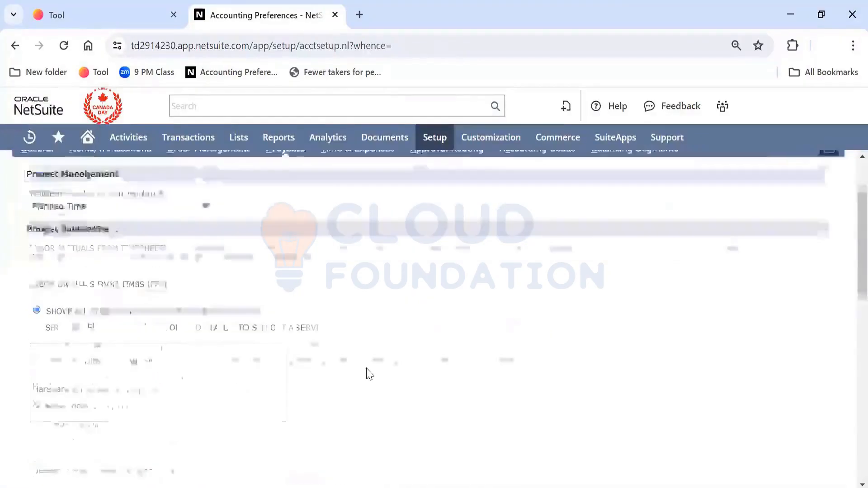
pyautogui.scroll(-2, 370, 374)
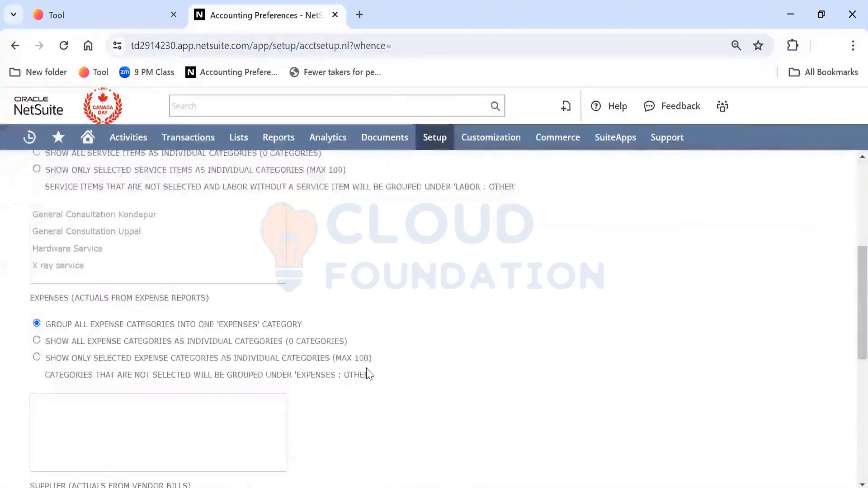
pyautogui.scroll(-3, 370, 375)
pyautogui.scroll(-4, 369, 375)
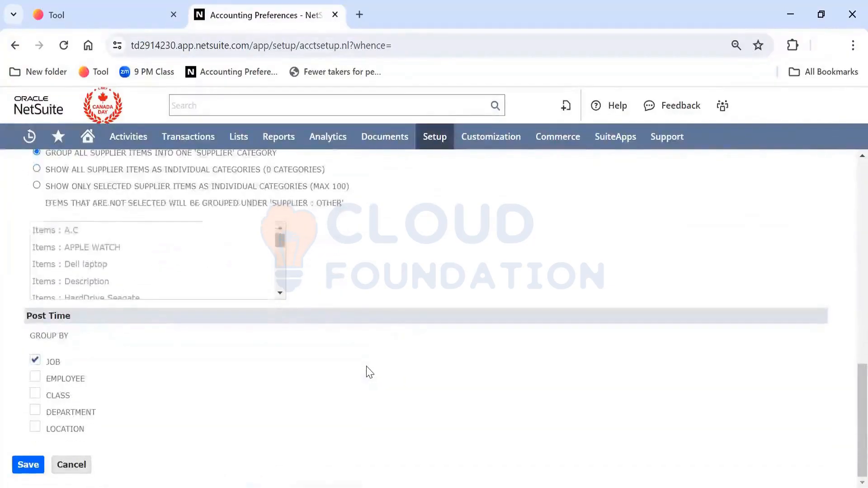
pyautogui.scroll(1, 366, 366)
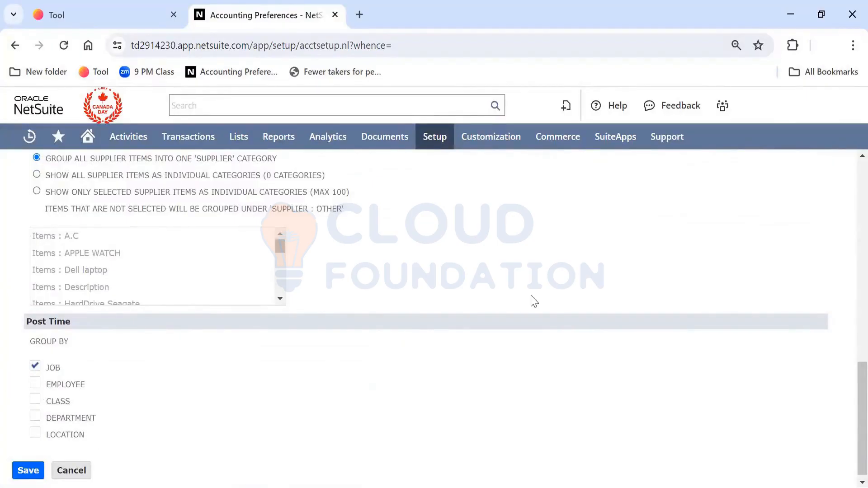
pyautogui.scroll(15, 532, 301)
pyautogui.scroll(-10, 531, 301)
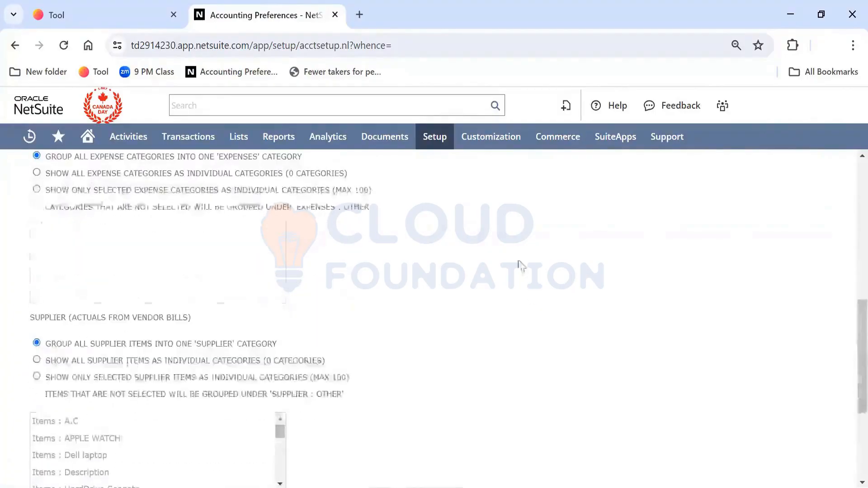
pyautogui.scroll(-3, 69, 391)
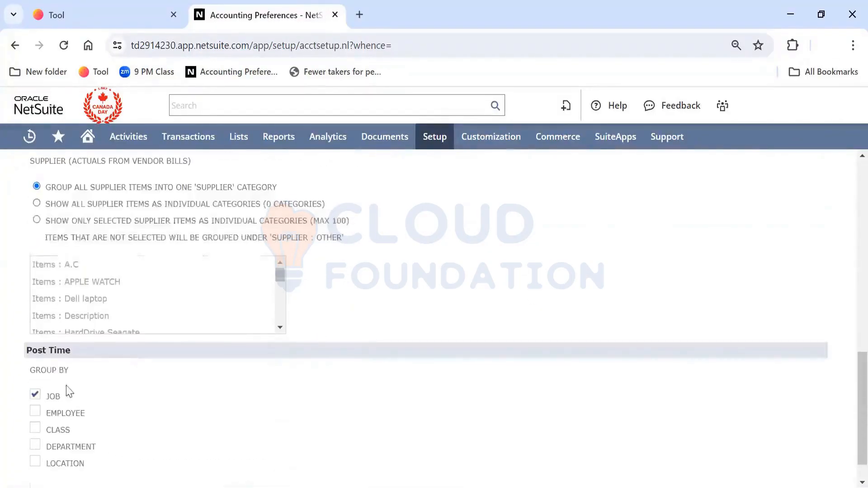
pyautogui.scroll(-2, 232, 426)
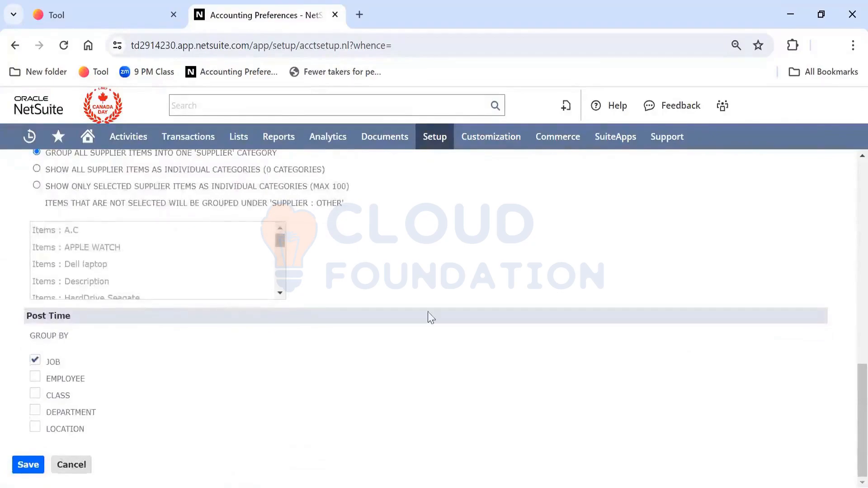
pyautogui.scroll(12, 452, 268)
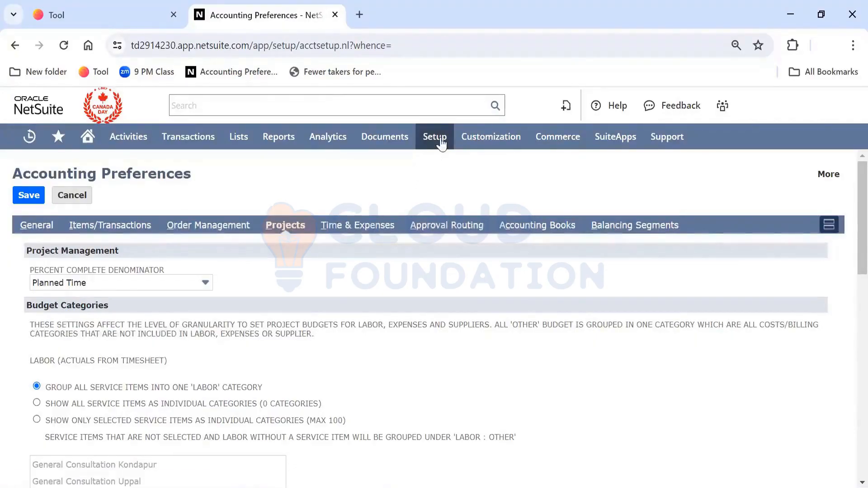
pyautogui.moveTo(436, 137)
pyautogui.moveTo(463, 199)
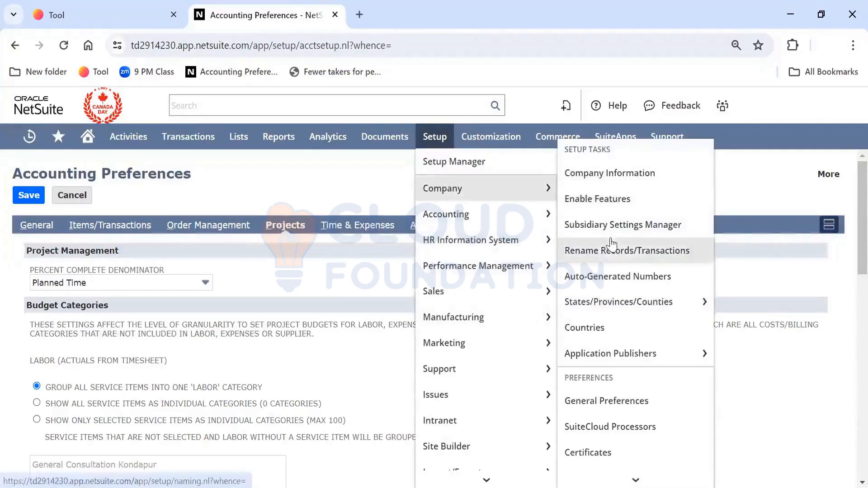
pyautogui.scroll(-3, 610, 246)
pyautogui.scroll(-6, 611, 244)
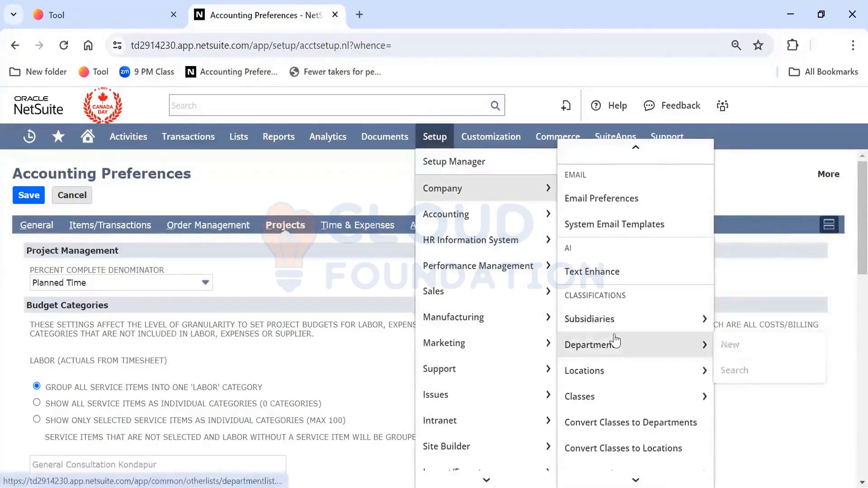
pyautogui.moveTo(198, 141)
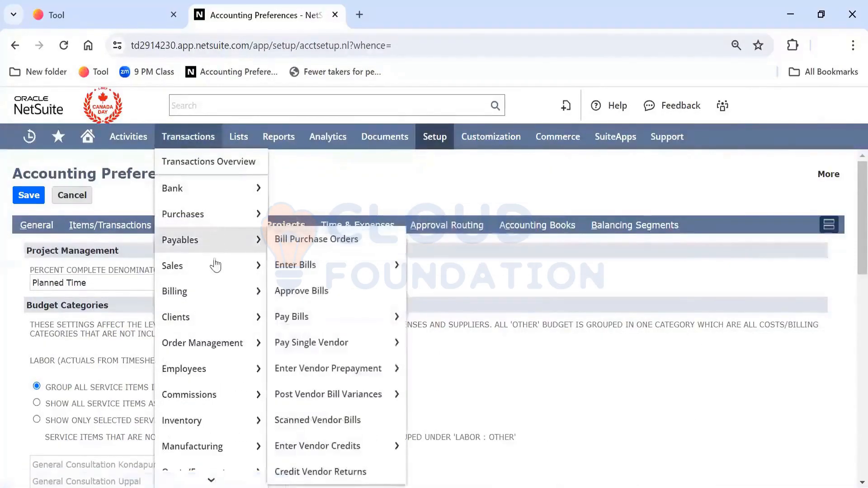
pyautogui.moveTo(216, 270)
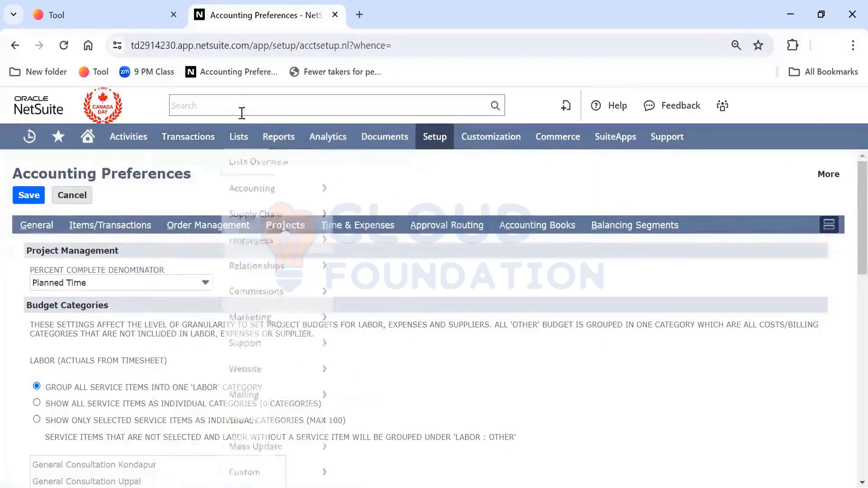
# - Open a blank new project record in a separate browser tab and look over its overview, dates and classification fields
pyautogui.moveTo(241, 140)
pyautogui.moveTo(276, 286)
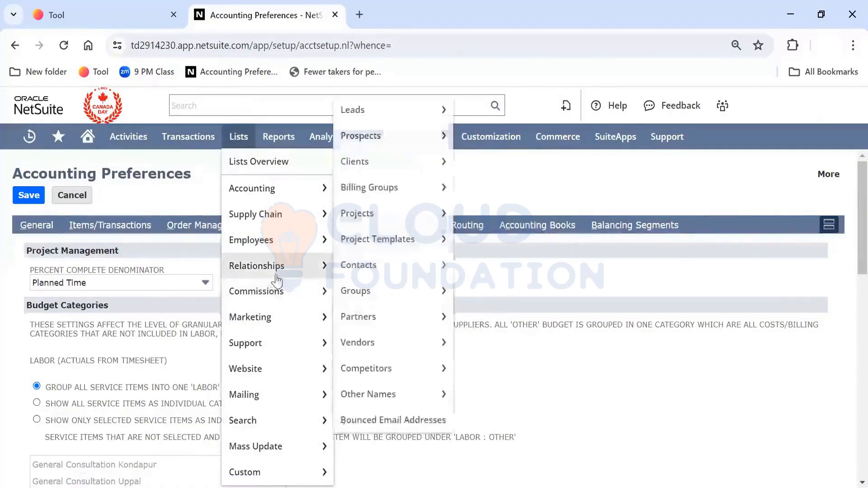
pyautogui.moveTo(360, 286)
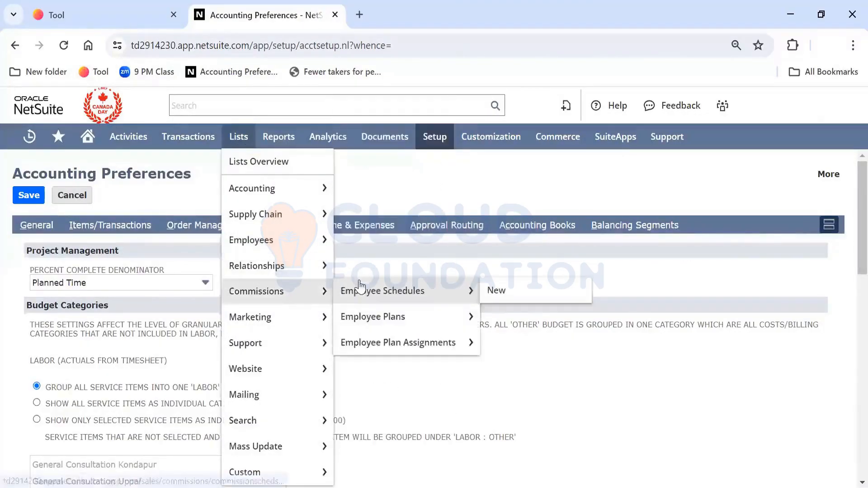
pyautogui.moveTo(311, 271)
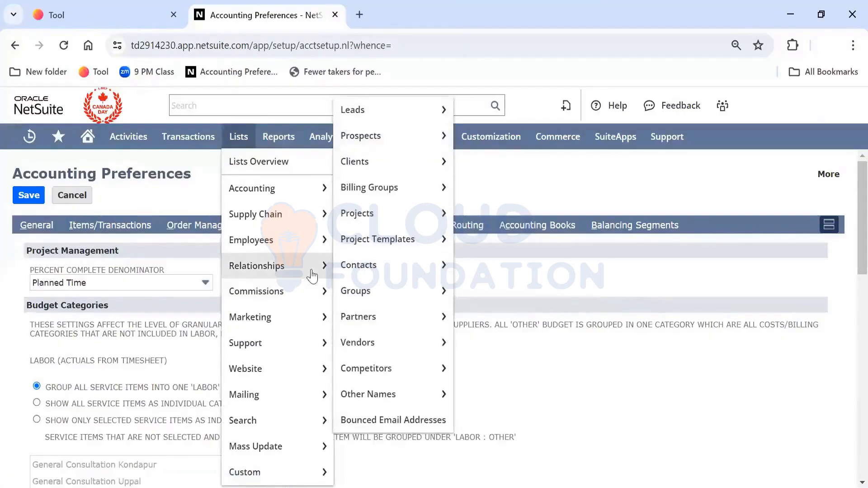
pyautogui.moveTo(422, 215)
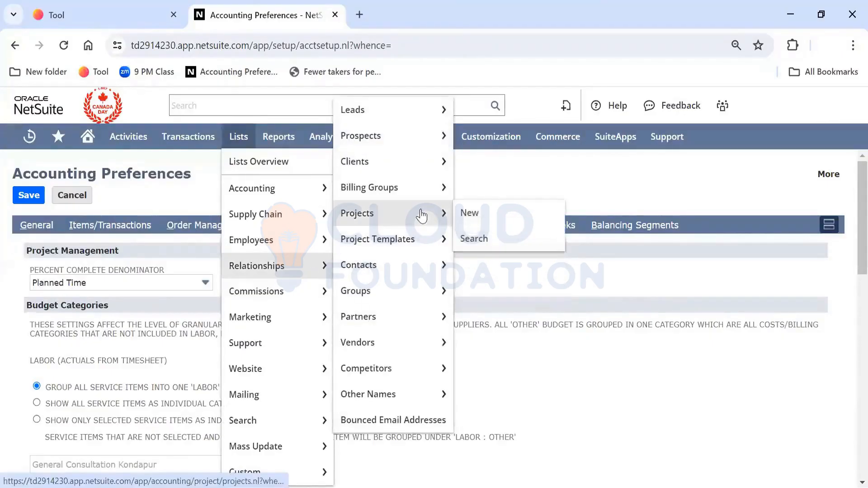
pyautogui.rightClick(479, 213)
pyautogui.click(497, 227)
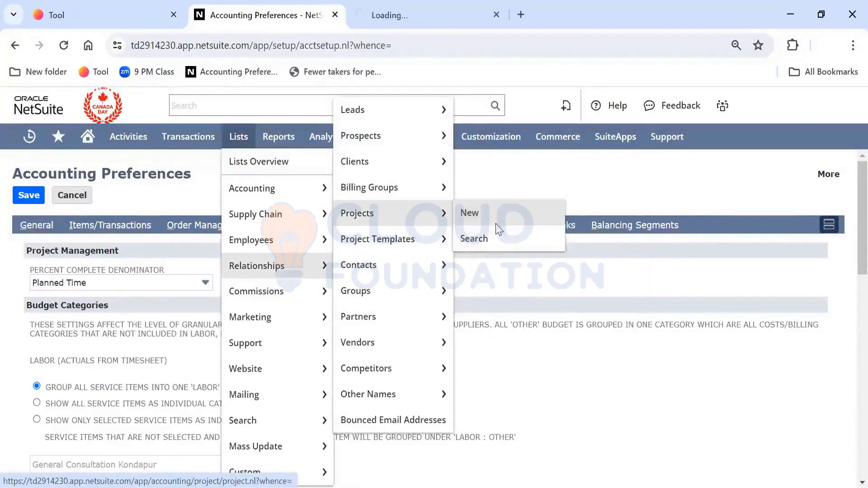
pyautogui.click(447, 8)
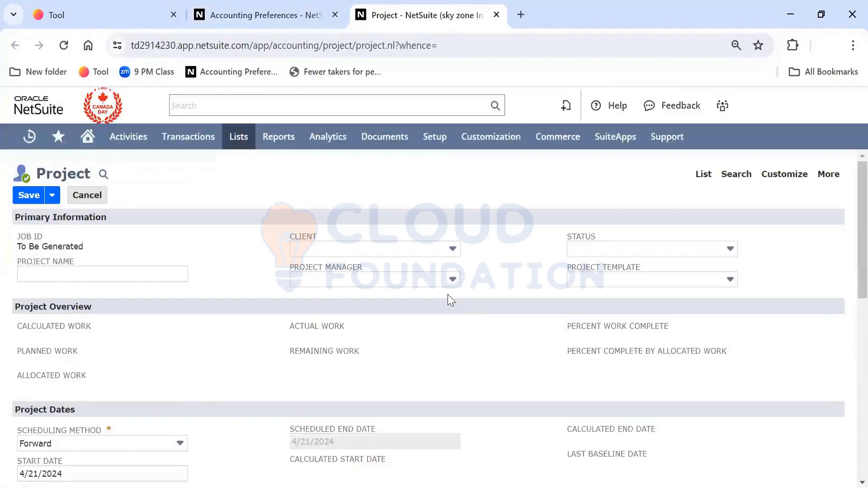
pyautogui.scroll(-3, 449, 294)
pyautogui.scroll(3, 448, 295)
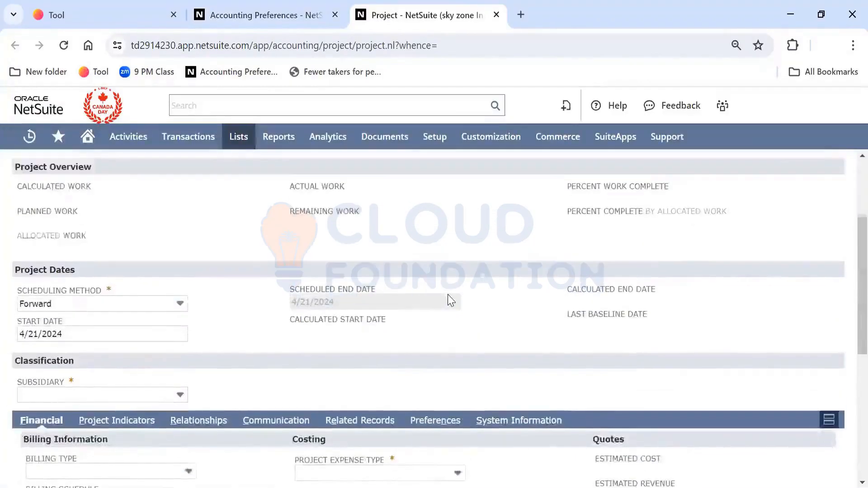
pyautogui.scroll(-2, 447, 295)
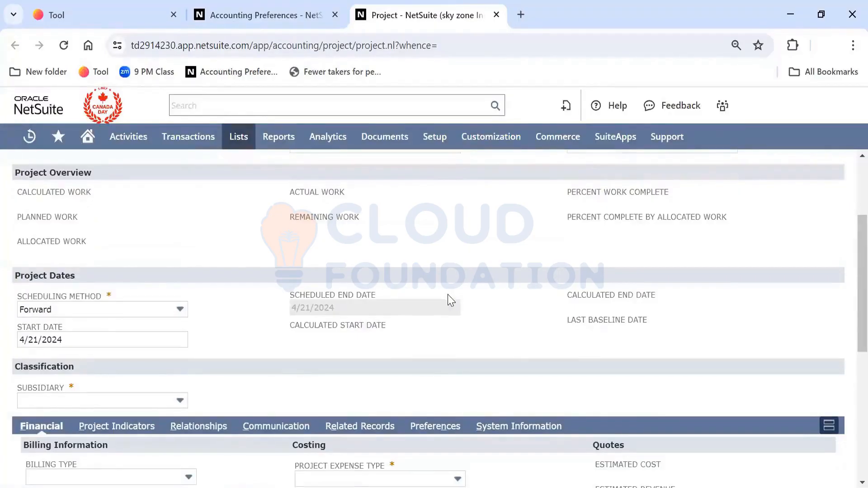
# - Return to the Accounting Preferences page and review the project settings for supplier budget categories and Post Time grouping
pyautogui.click(265, 15)
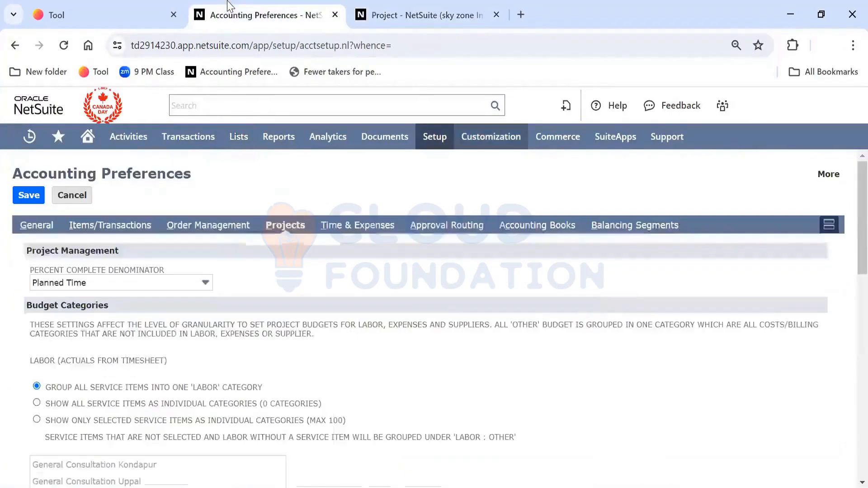
pyautogui.moveTo(278, 136)
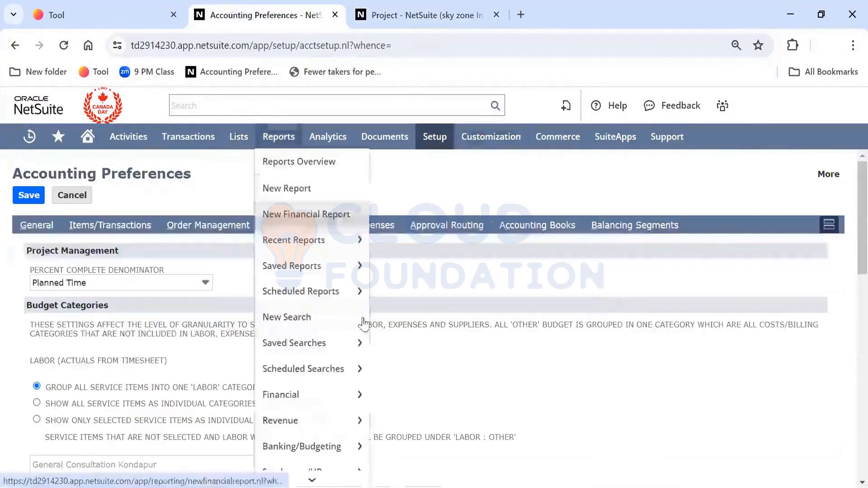
pyautogui.rightClick(411, 406)
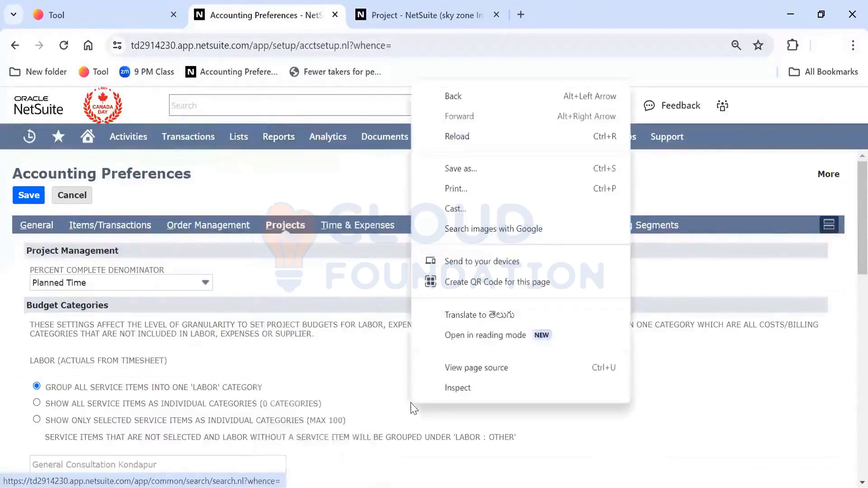
pyautogui.click(369, 398)
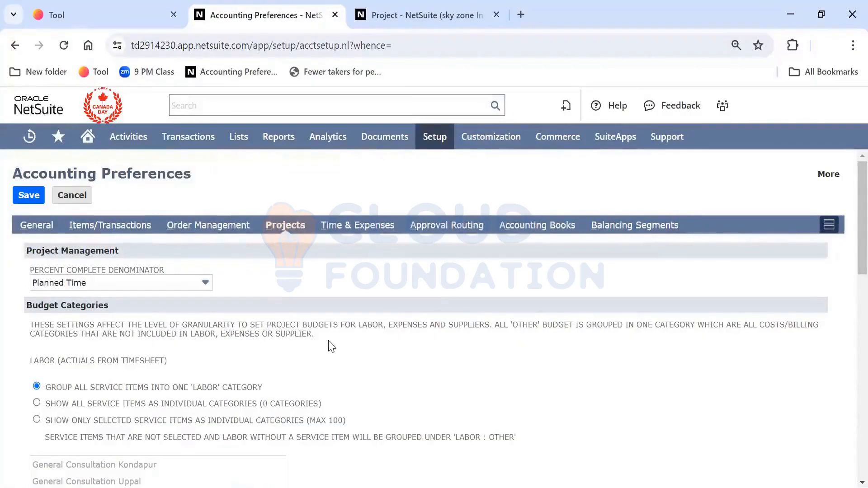
pyautogui.scroll(-10, 331, 347)
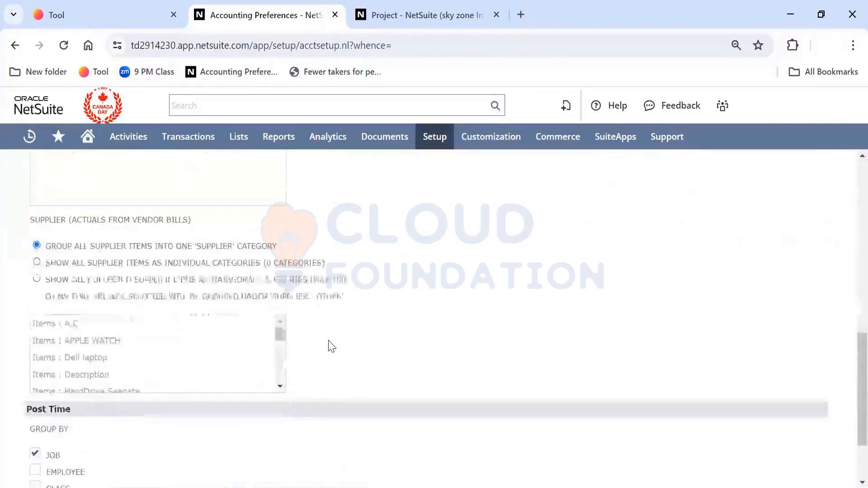
pyautogui.rightClick(331, 347)
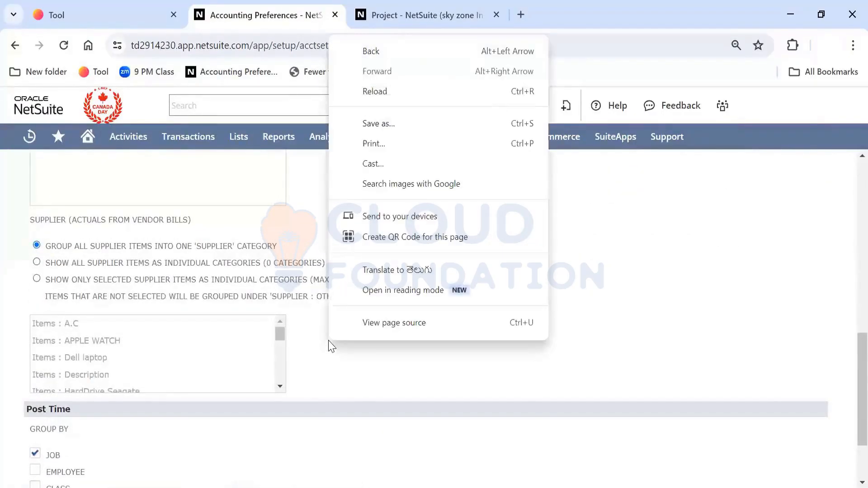
# - Open the Custom Segments list in a separate browser tab and switch to it
pyautogui.click(327, 375)
pyautogui.scroll(-2, 327, 376)
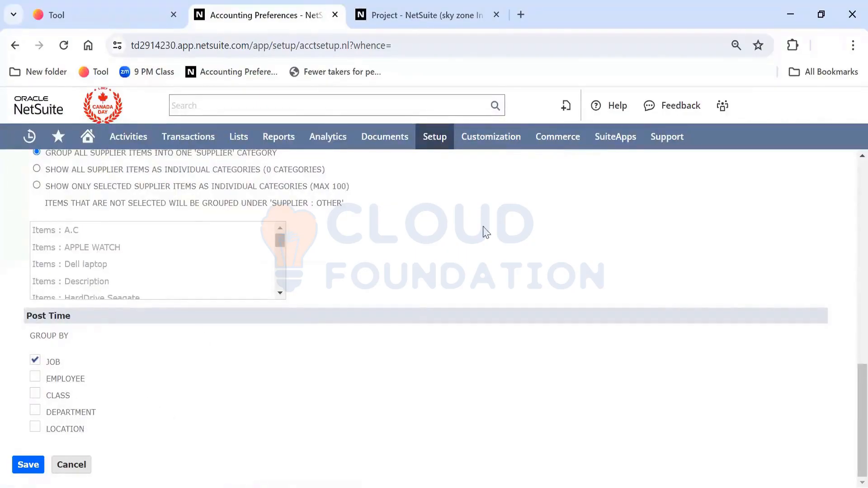
pyautogui.moveTo(498, 137)
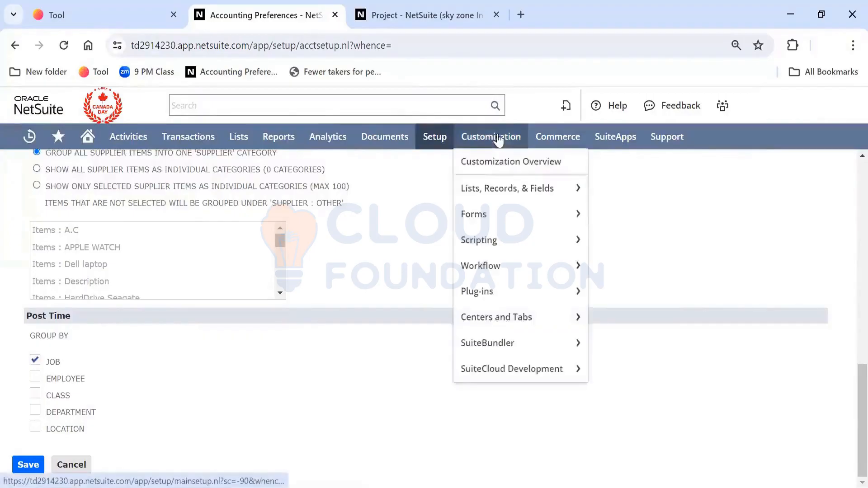
pyautogui.moveTo(508, 185)
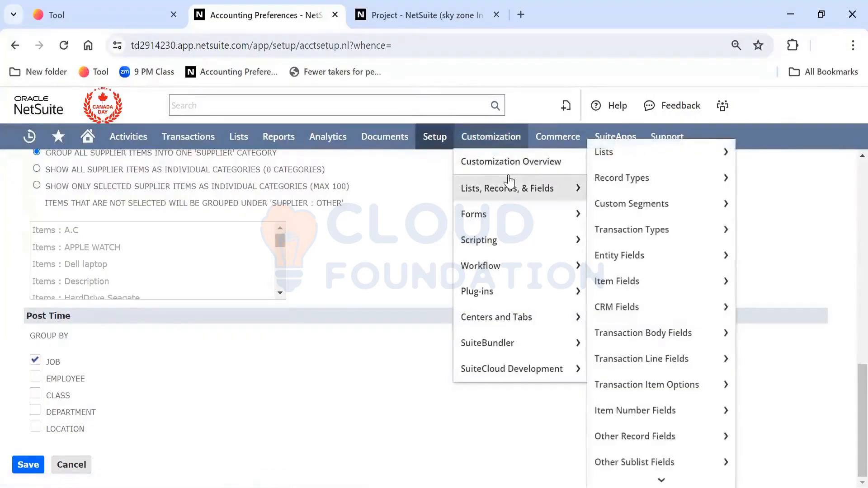
pyautogui.rightClick(644, 205)
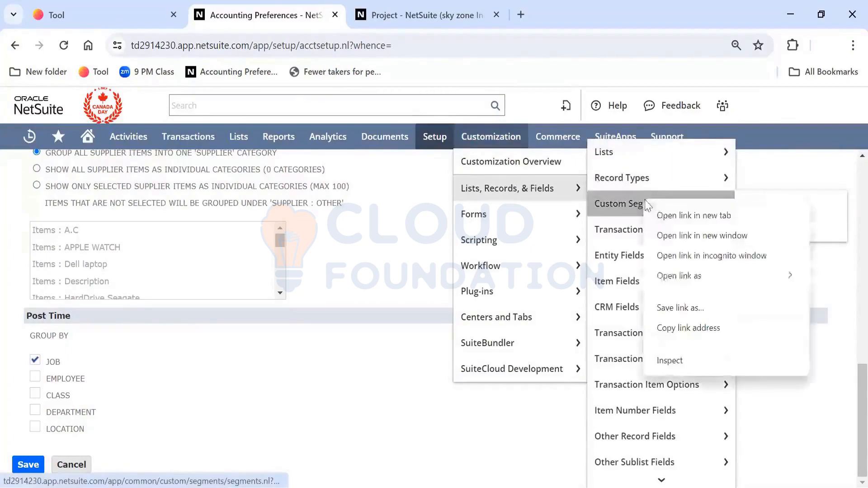
pyautogui.click(669, 214)
pyautogui.click(621, 12)
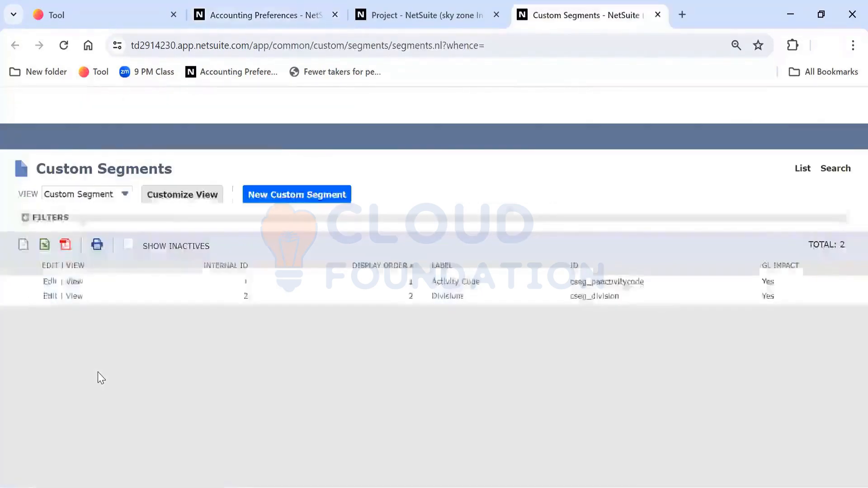
# - Edit the Divisions custom segment and additionally apply it to the Other and Web Store Transactions categories
pyautogui.click(49, 297)
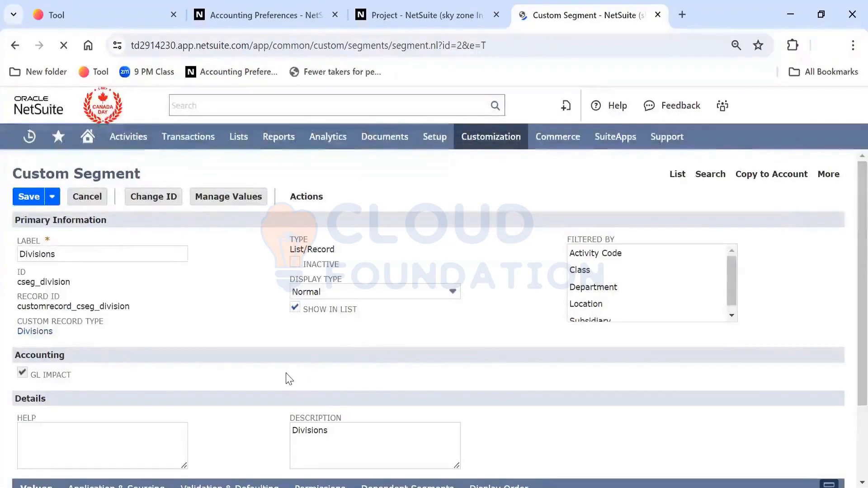
pyautogui.scroll(-3, 286, 375)
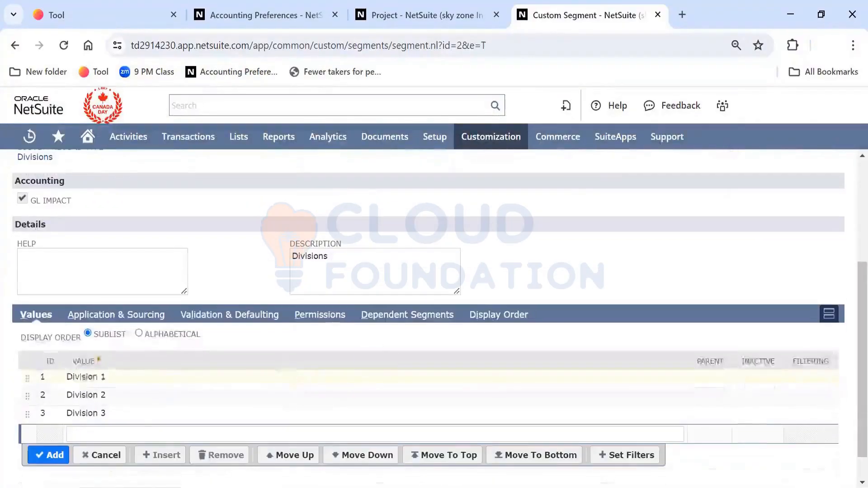
pyautogui.click(151, 321)
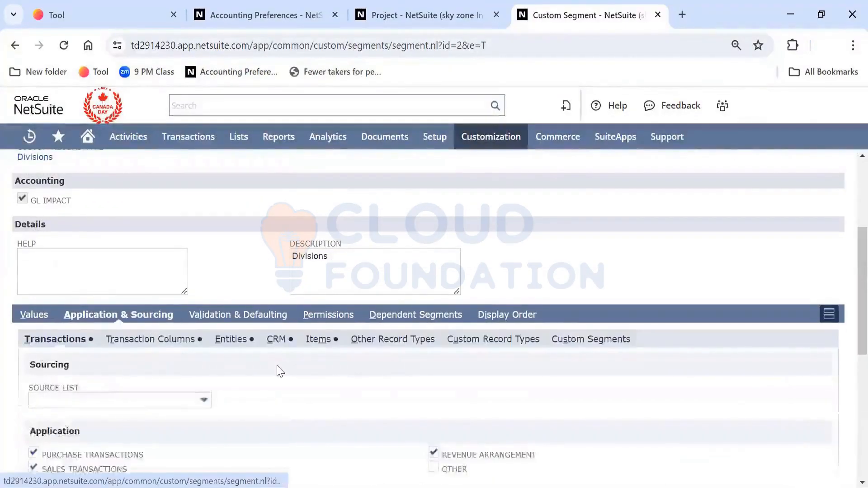
pyautogui.scroll(-4, 277, 368)
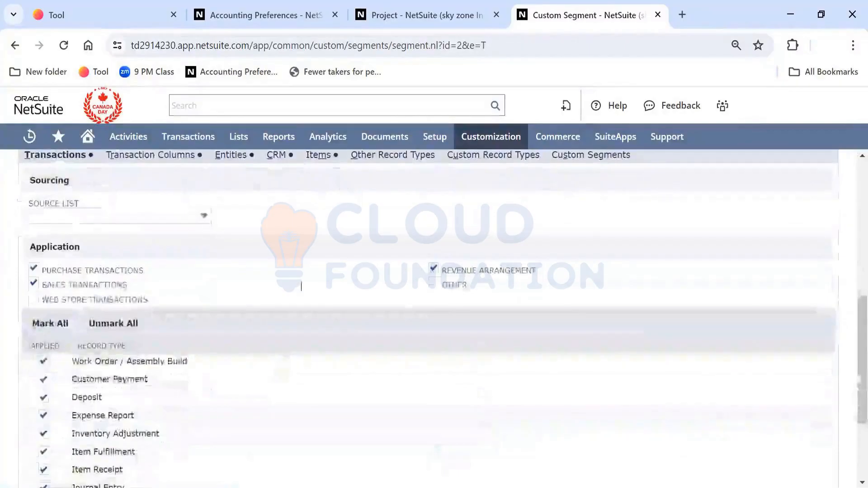
pyautogui.click(433, 284)
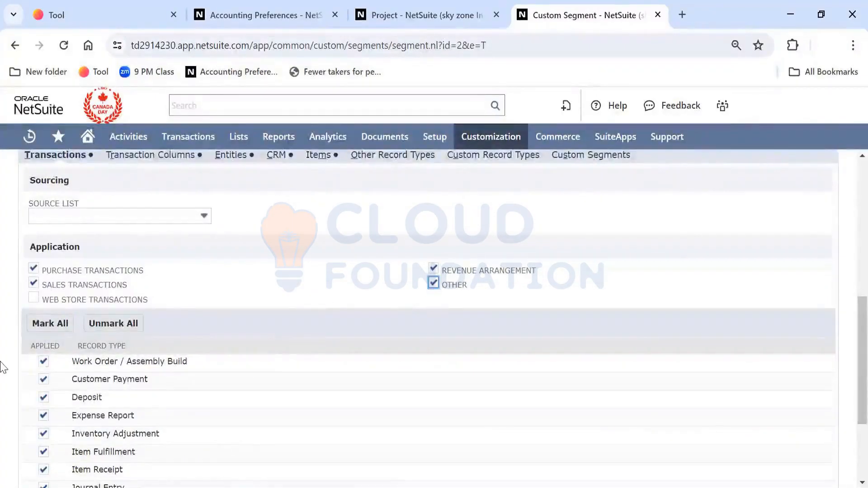
pyautogui.click(33, 303)
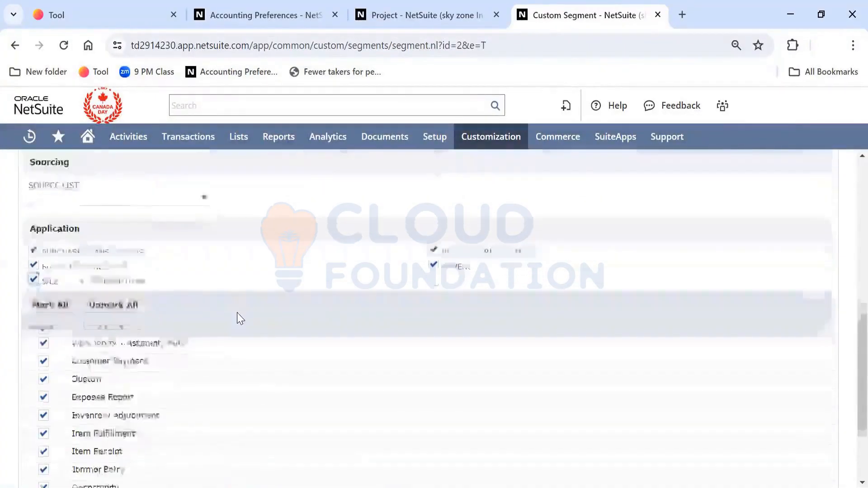
pyautogui.scroll(-3, 238, 316)
# - Apply the Divisions segment to all transaction column types: sale, purchase and store items, expense, time, kit/assembly components, store with item groups and revenue arrangement
pyautogui.scroll(7, 239, 315)
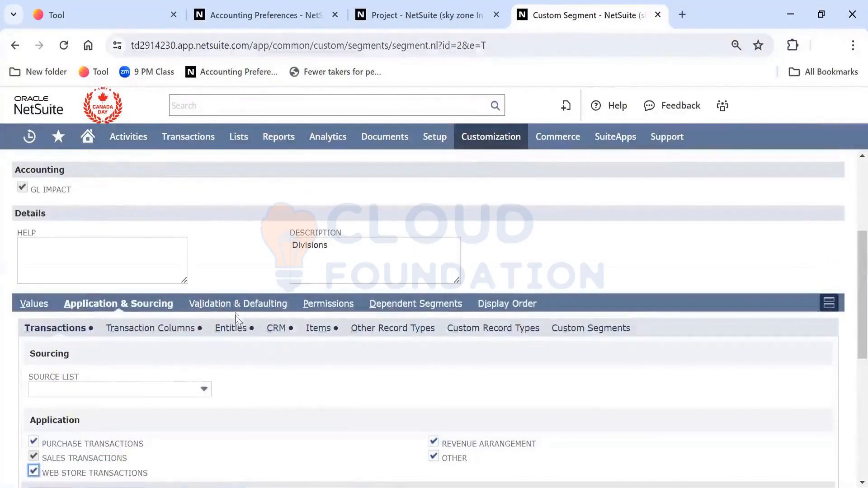
pyautogui.click(193, 334)
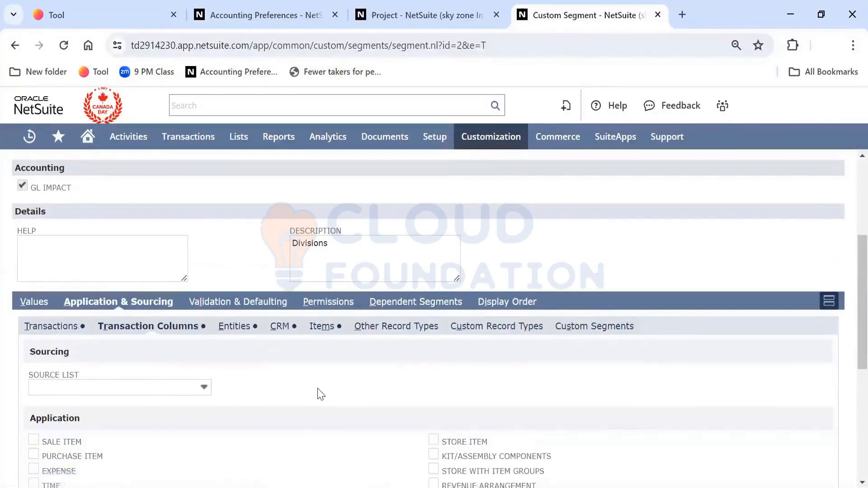
pyautogui.scroll(-1, 318, 393)
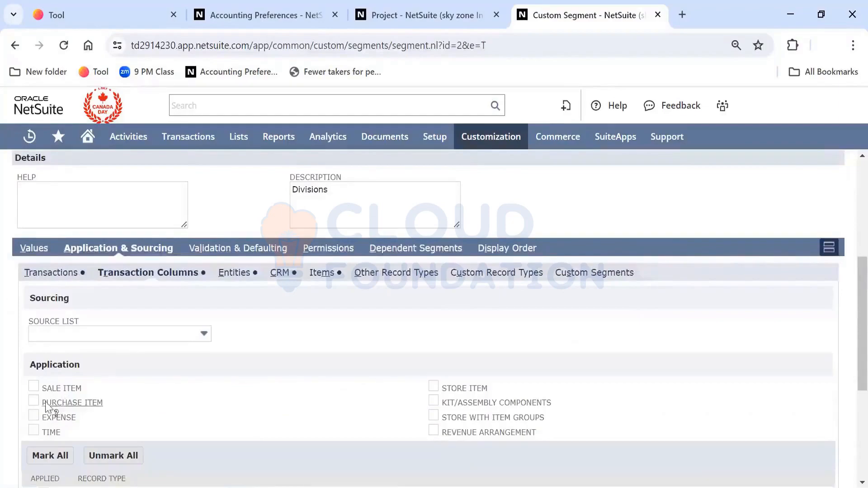
pyautogui.click(33, 400)
pyautogui.click(33, 416)
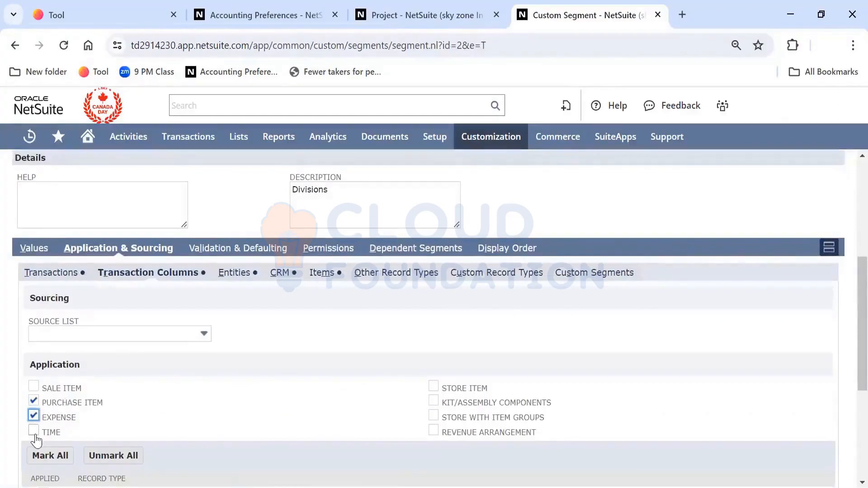
pyautogui.click(33, 430)
pyautogui.click(34, 386)
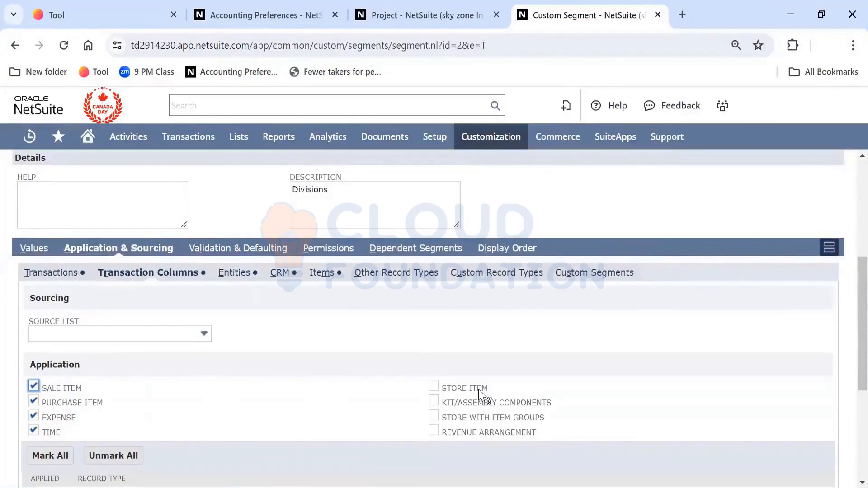
pyautogui.click(433, 387)
pyautogui.click(432, 400)
pyautogui.click(433, 416)
pyautogui.click(433, 431)
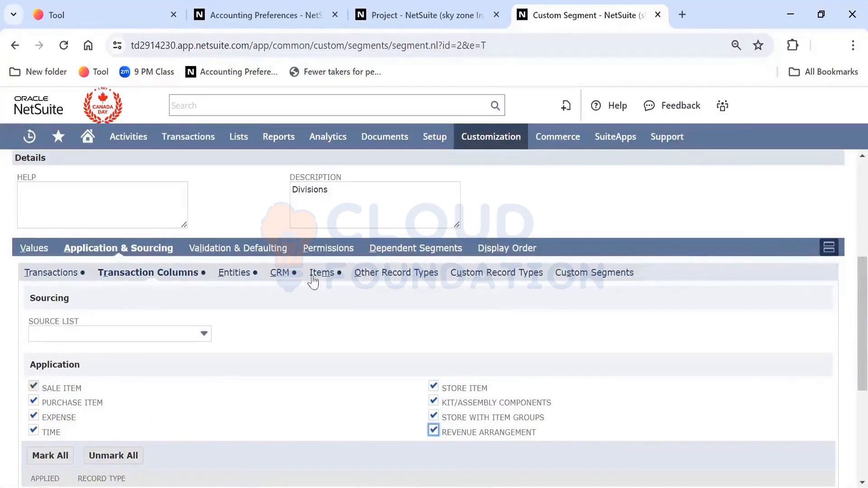
# - Apply the Divisions segment to every entity record type from Client through Vendor, including Project and Project Template
pyautogui.click(234, 273)
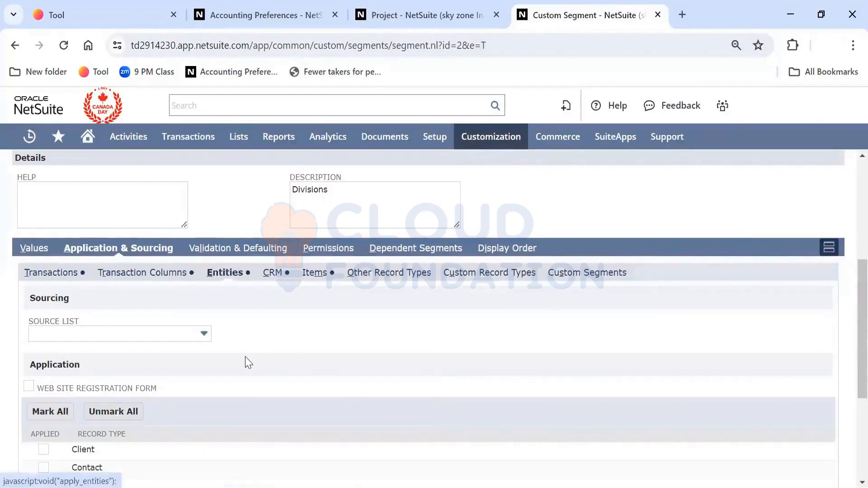
pyautogui.scroll(-1, 247, 362)
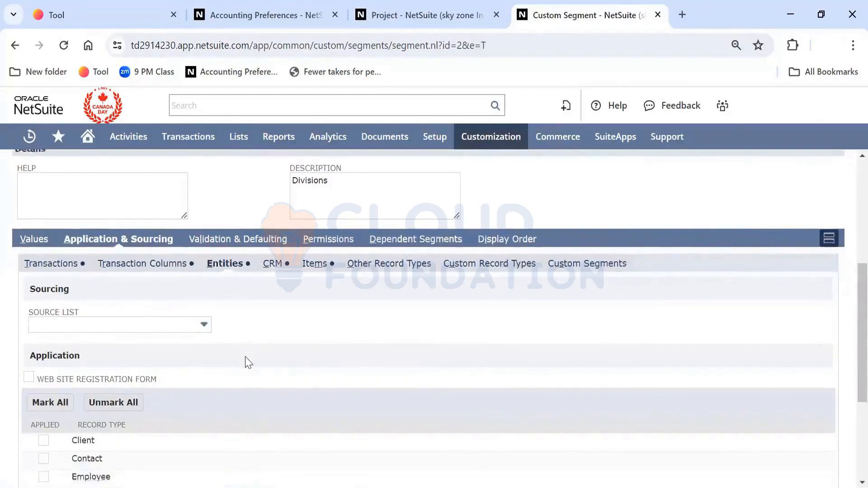
pyautogui.scroll(-5, 248, 362)
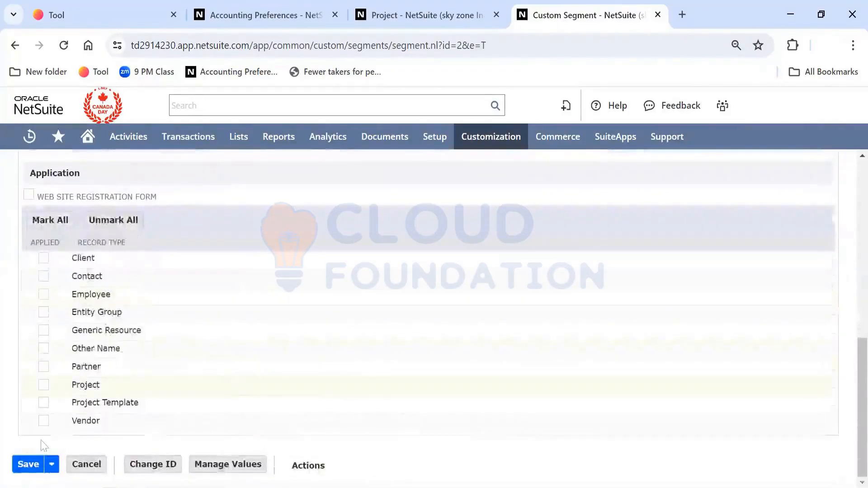
pyautogui.click(43, 385)
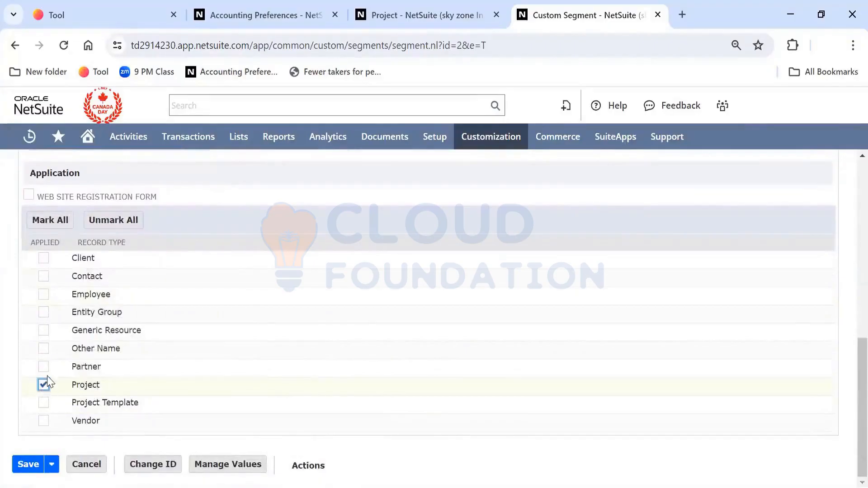
pyautogui.click(44, 367)
pyautogui.click(44, 349)
pyautogui.click(43, 330)
pyautogui.click(44, 312)
pyautogui.click(44, 295)
pyautogui.click(44, 277)
pyautogui.click(43, 258)
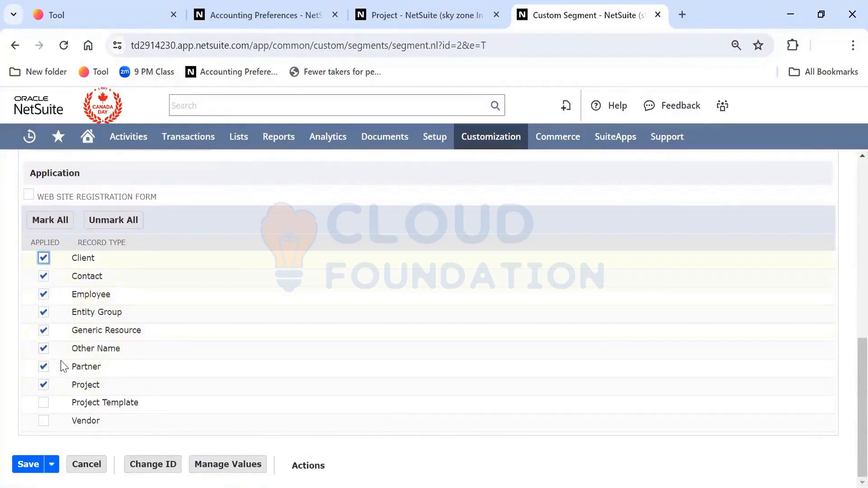
pyautogui.click(44, 402)
pyautogui.click(44, 421)
# - Apply the Divisions segment to all CRM record types: Campaign, Case, Event, Issue, Phone Call, Project Task, Solution and Task
pyautogui.scroll(5, 255, 352)
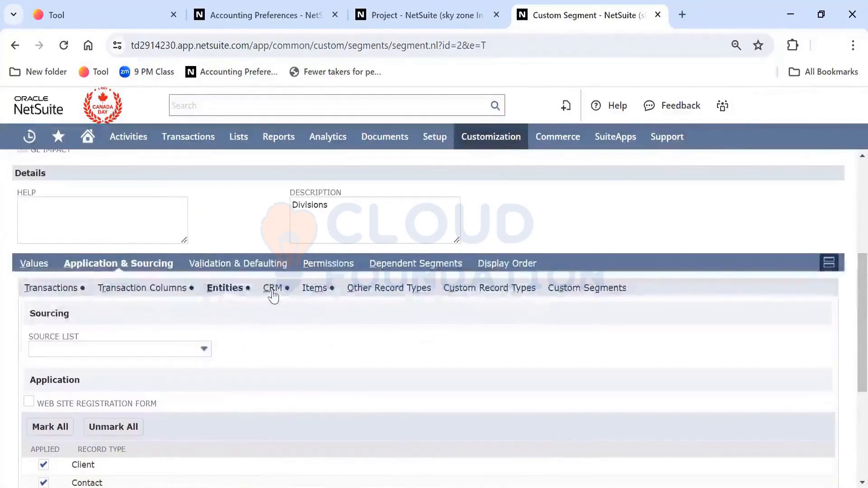
pyautogui.click(272, 293)
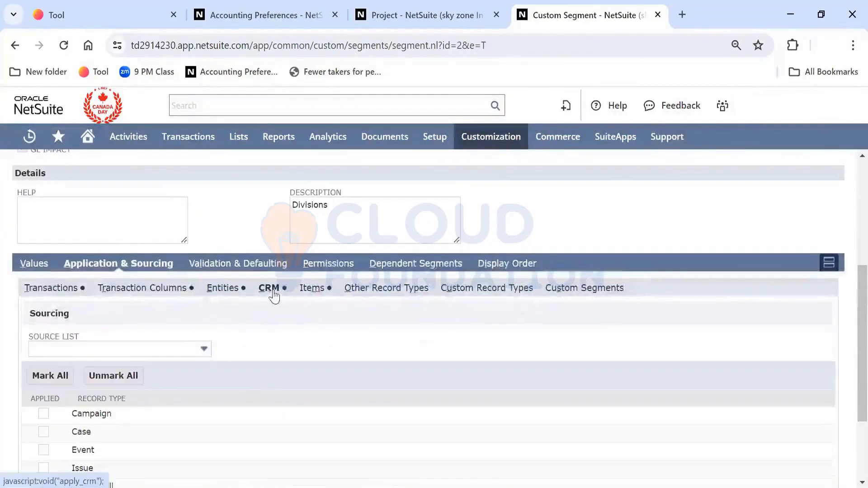
pyautogui.scroll(-3, 277, 374)
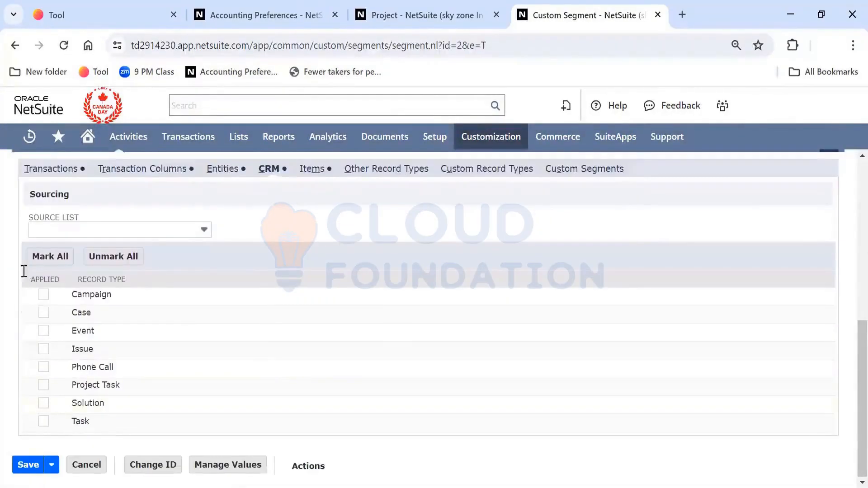
pyautogui.click(43, 295)
pyautogui.click(43, 312)
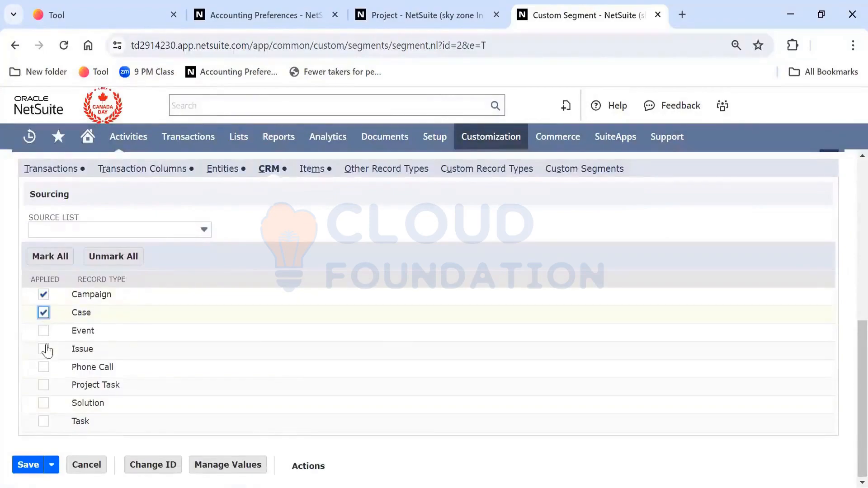
pyautogui.click(43, 331)
pyautogui.click(43, 349)
pyautogui.click(43, 367)
pyautogui.click(44, 384)
pyautogui.click(44, 402)
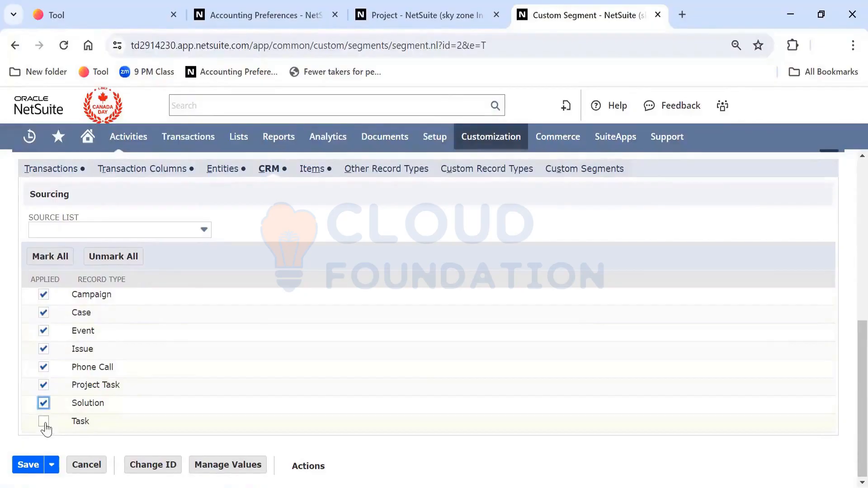
pyautogui.click(43, 421)
# - Apply the Divisions segment to all item types: Assembly/Bill of Materials, Inventory Part, Item Group, Kit Item, Non-Inventory Part, Other Charge Item and Service
pyautogui.click(309, 172)
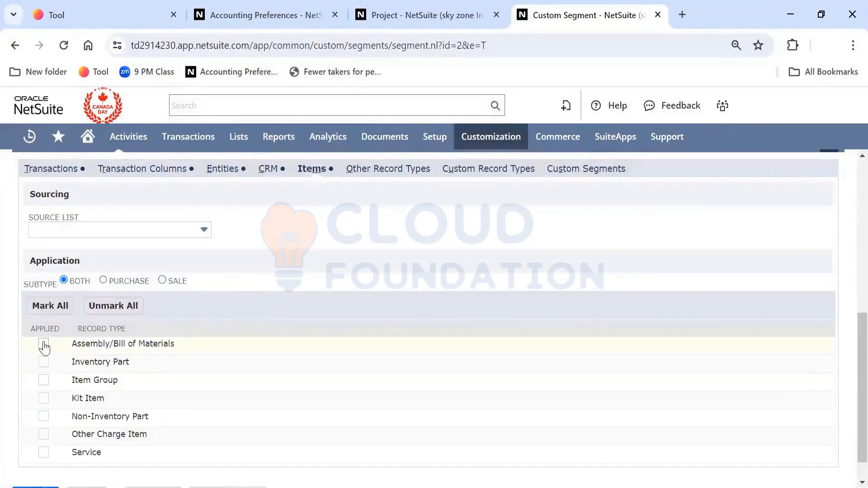
pyautogui.click(44, 346)
pyautogui.click(44, 362)
pyautogui.click(43, 380)
pyautogui.click(44, 398)
pyautogui.click(43, 416)
pyautogui.click(43, 434)
pyautogui.click(43, 453)
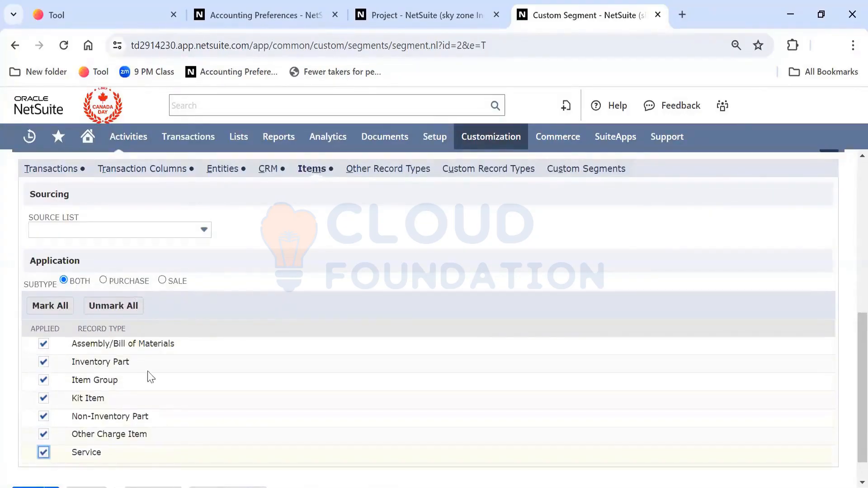
# - Look through the Divisions segment's application lists for other record types, custom segments and custom record types
pyautogui.click(428, 176)
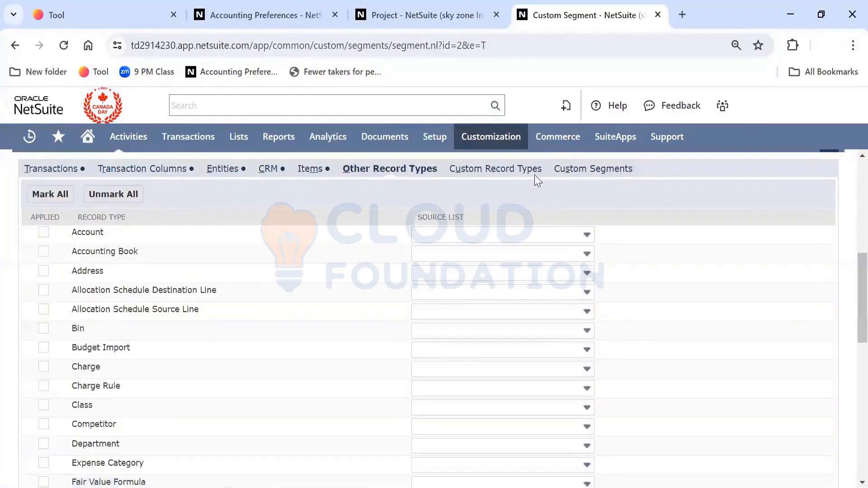
pyautogui.click(584, 169)
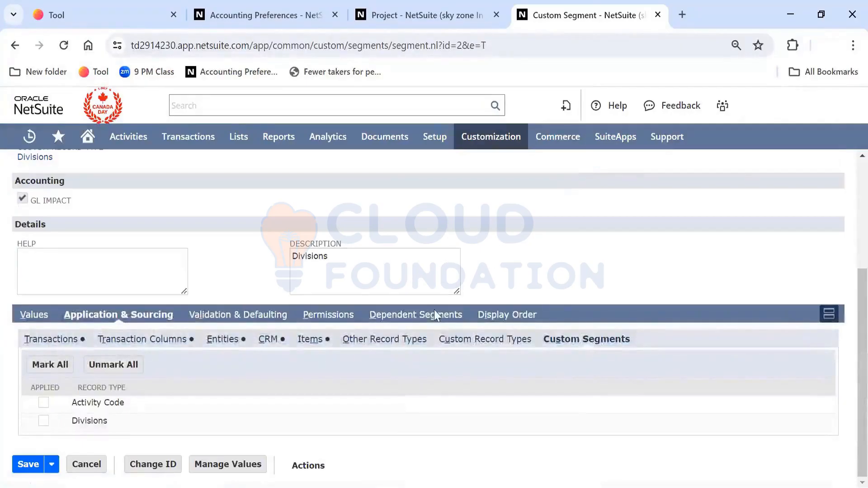
pyautogui.click(478, 345)
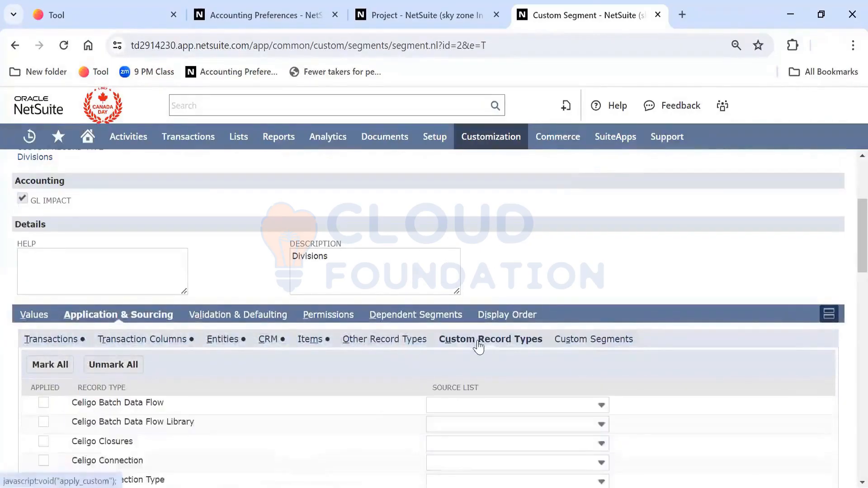
# - Save the Divisions custom segment and return to the Accounting Preferences page
pyautogui.scroll(4, 368, 422)
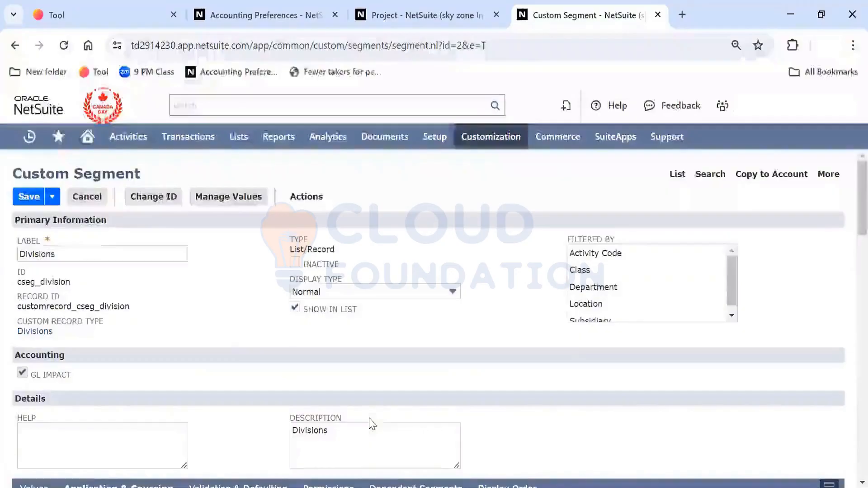
pyautogui.click(27, 199)
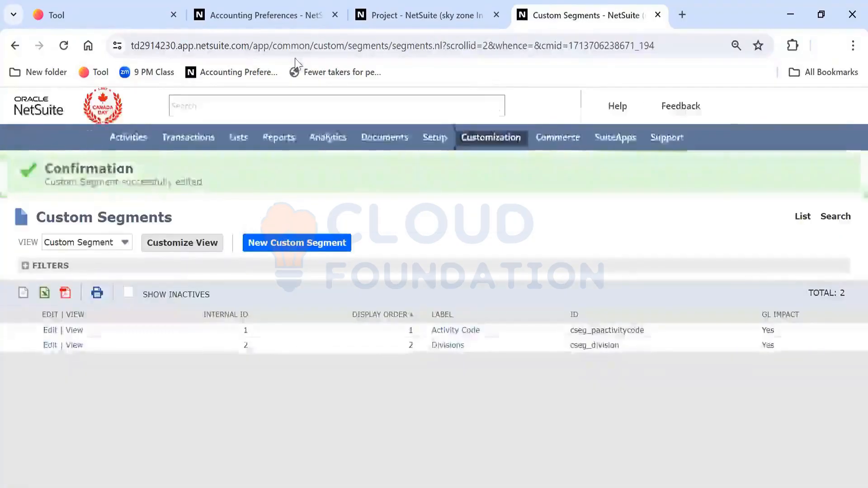
pyautogui.click(288, 24)
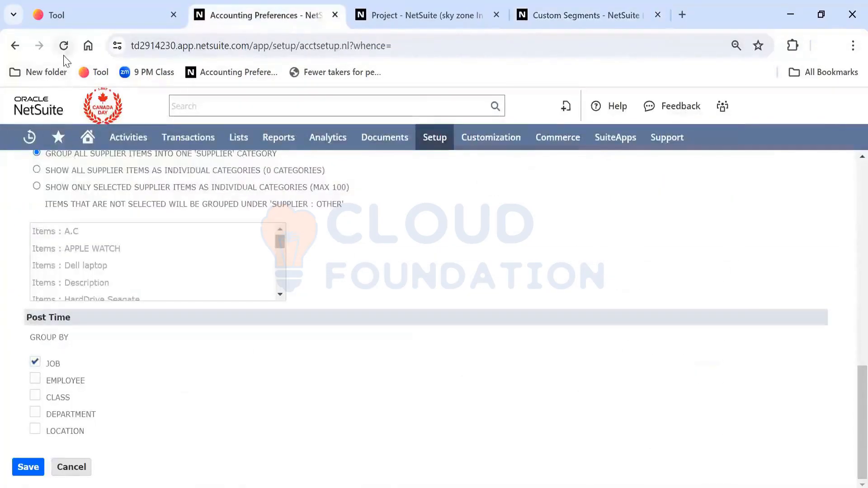
# - Reload the Accounting Preferences page and look through the project management, budget category and post time settings for projects
pyautogui.click(64, 45)
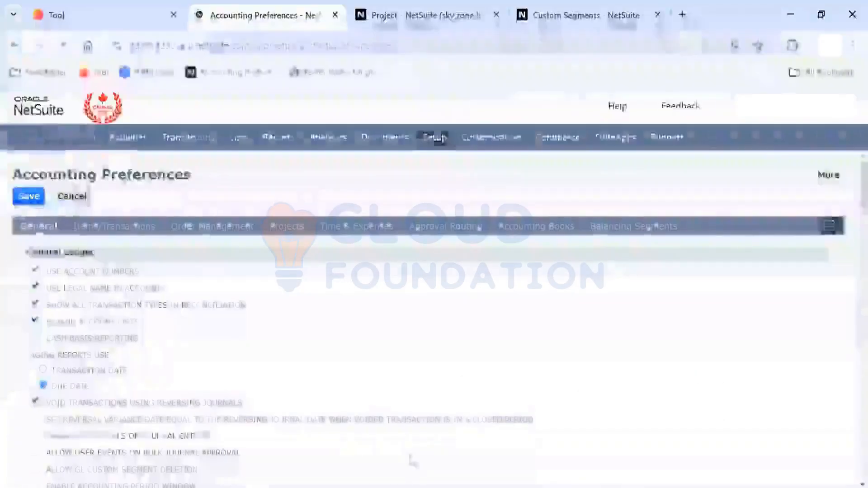
pyautogui.click(293, 231)
pyautogui.scroll(-10, 389, 343)
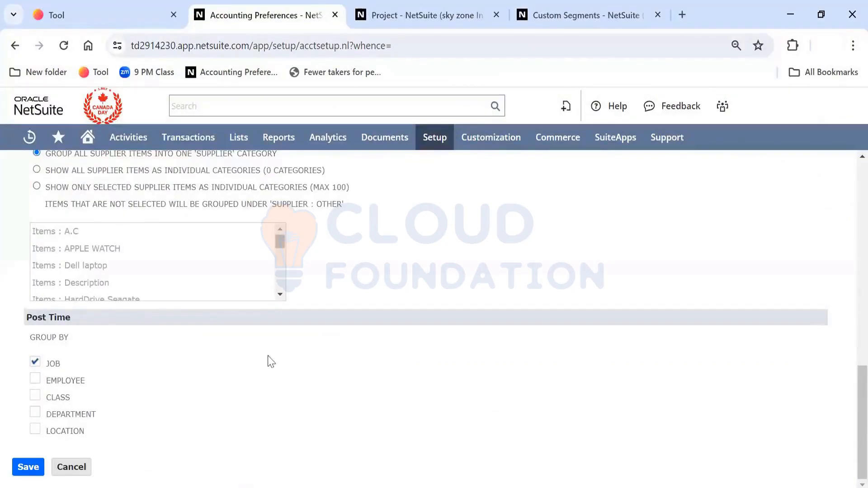
pyautogui.scroll(8, 361, 257)
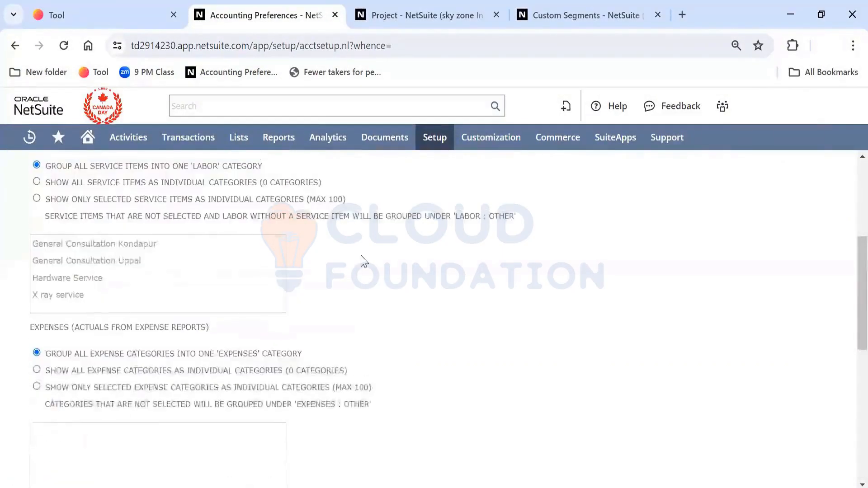
pyautogui.scroll(4, 360, 256)
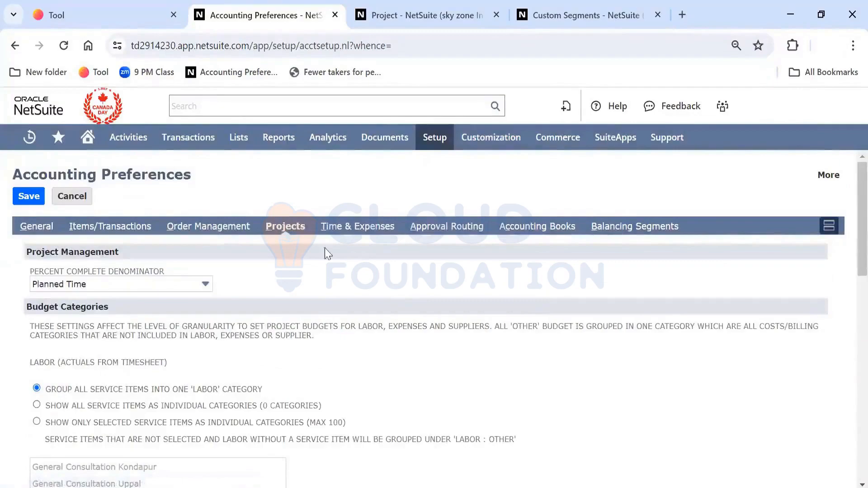
# - Review the Time & Expenses accounting preferences, covering the general, time tracking and expenses settings
pyautogui.click(343, 233)
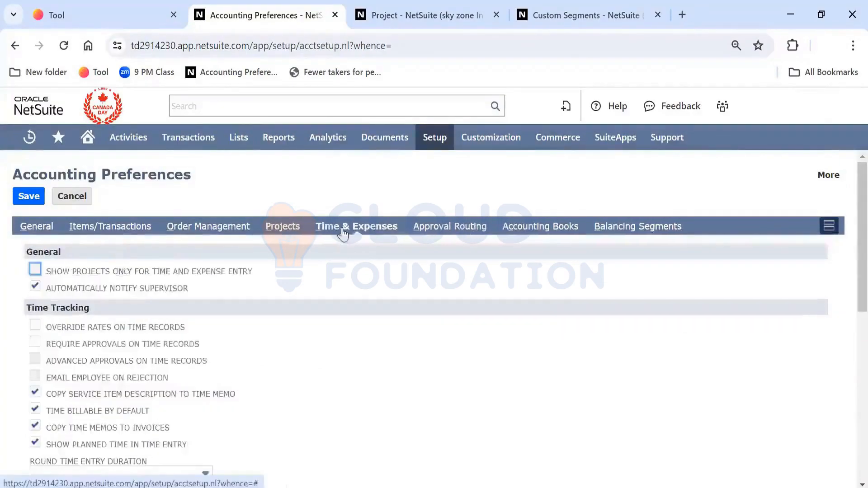
pyautogui.scroll(-2, 385, 339)
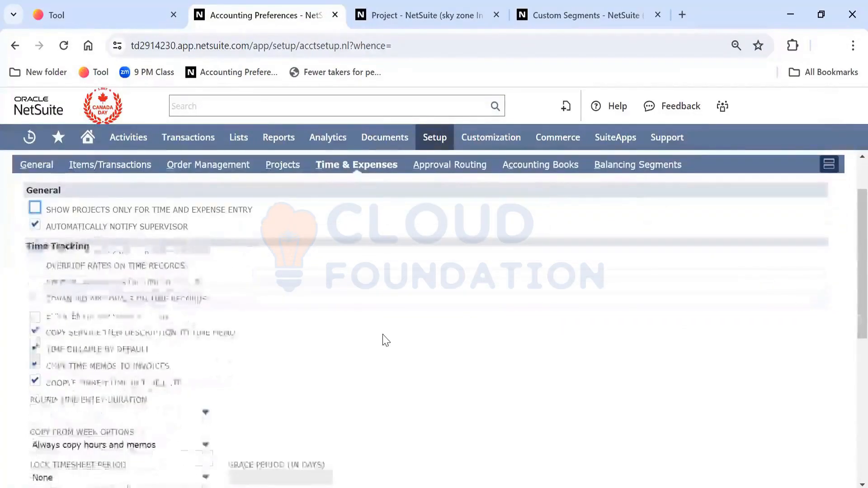
pyautogui.scroll(1, 385, 339)
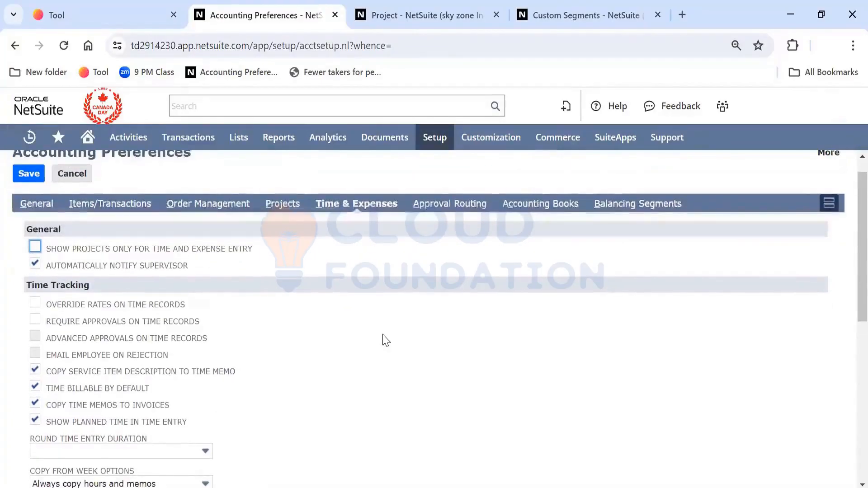
pyautogui.scroll(-9, 385, 339)
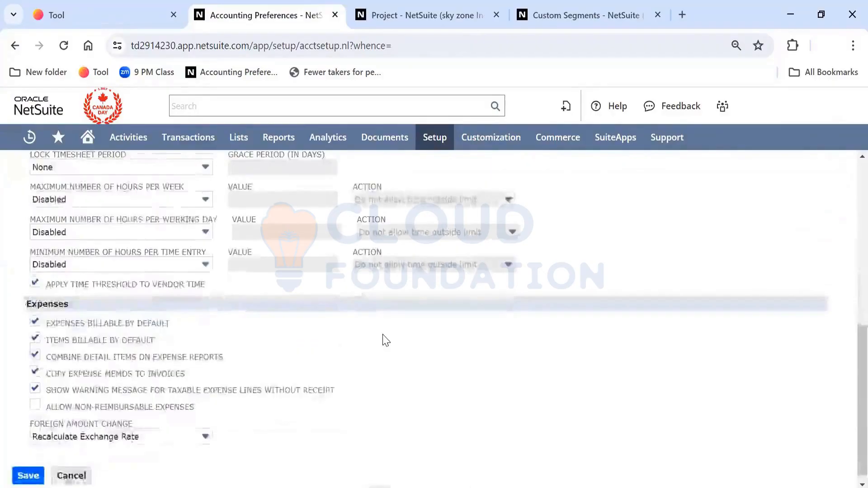
pyautogui.scroll(1, 385, 339)
pyautogui.scroll(3, 385, 340)
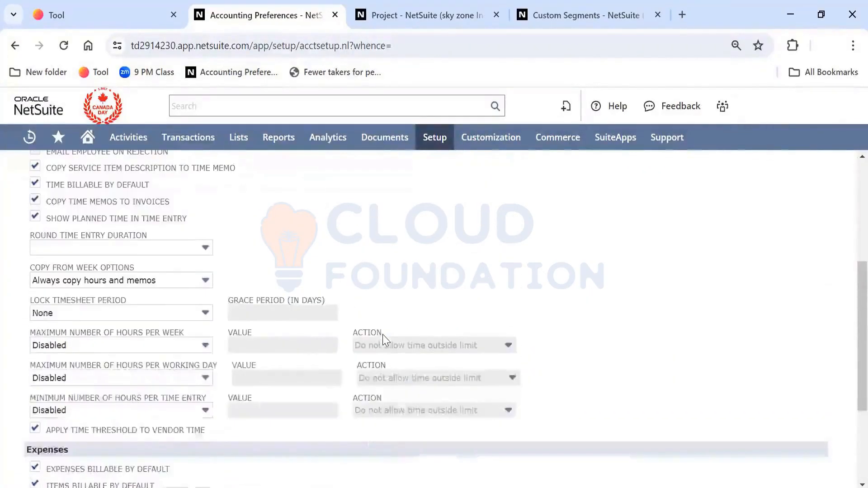
pyautogui.scroll(2, 383, 340)
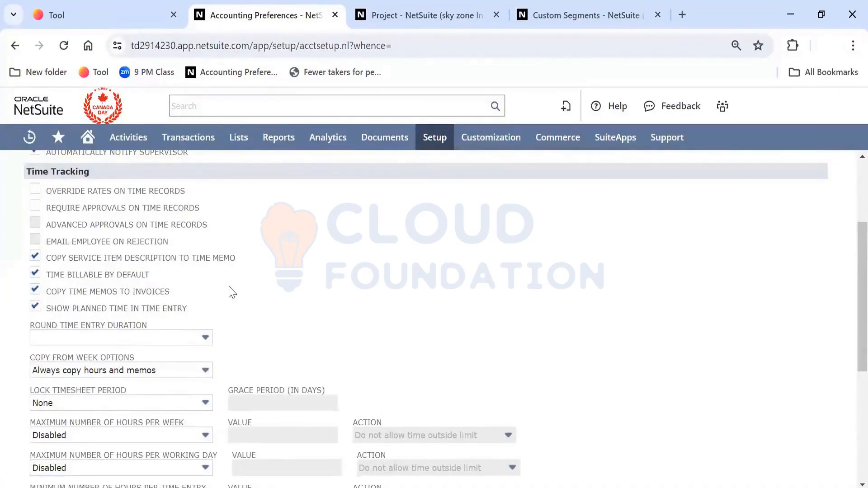
pyautogui.scroll(-2, 229, 291)
pyautogui.scroll(-3, 231, 291)
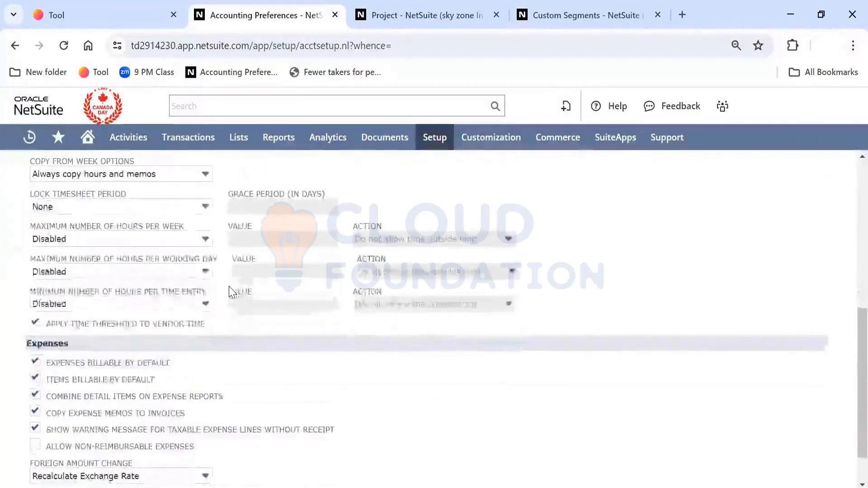
pyautogui.scroll(-1, 228, 286)
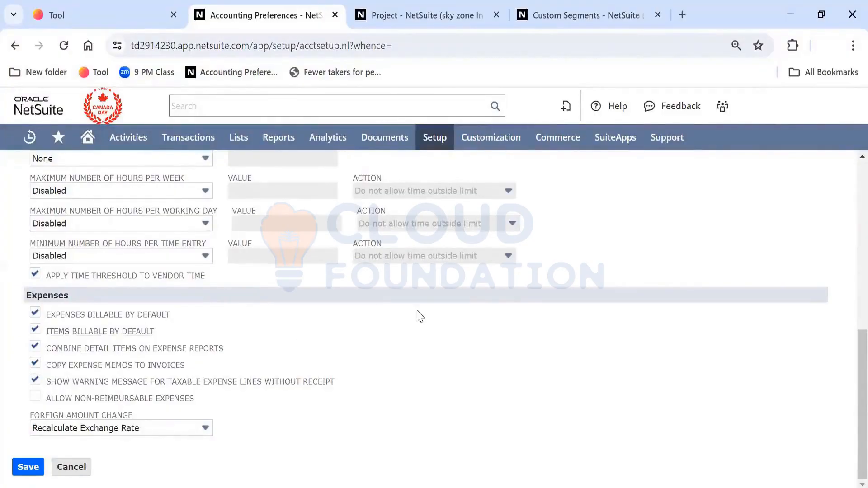
pyautogui.scroll(15, 420, 317)
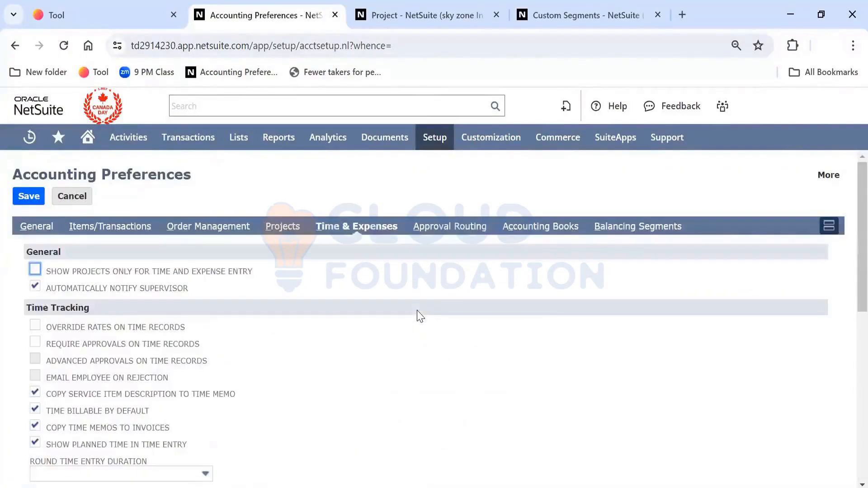
# - Review the record types listed in the Approval Routing preferences, and bring up the Order Management preferences
pyautogui.click(471, 227)
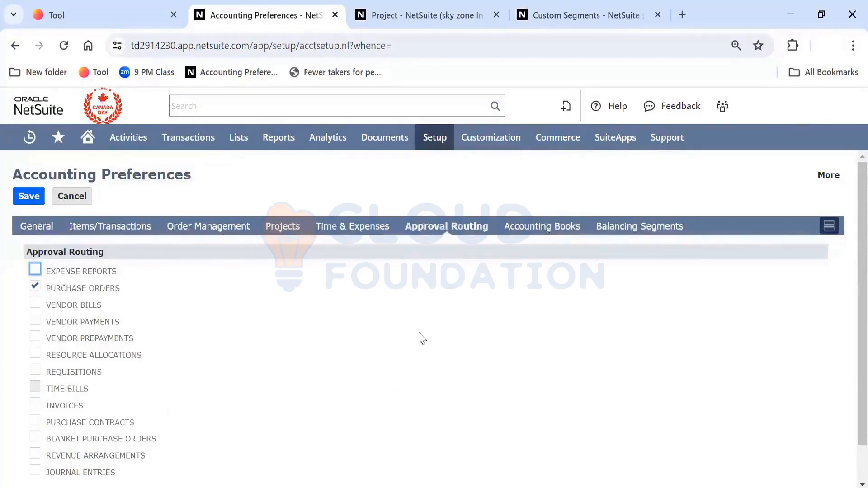
pyautogui.scroll(-1, 421, 338)
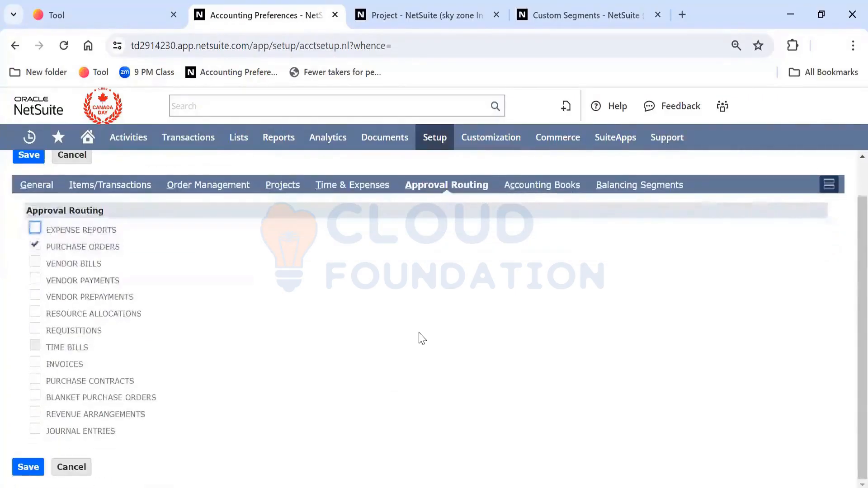
pyautogui.scroll(1, 422, 338)
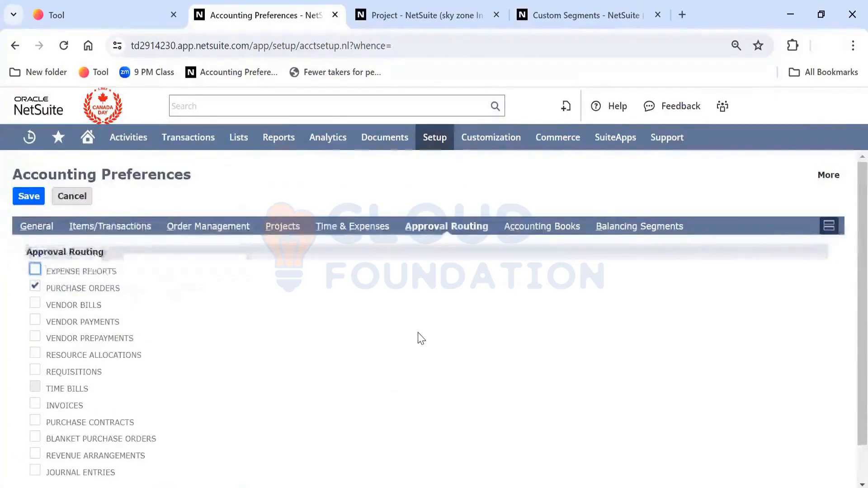
pyautogui.click(230, 233)
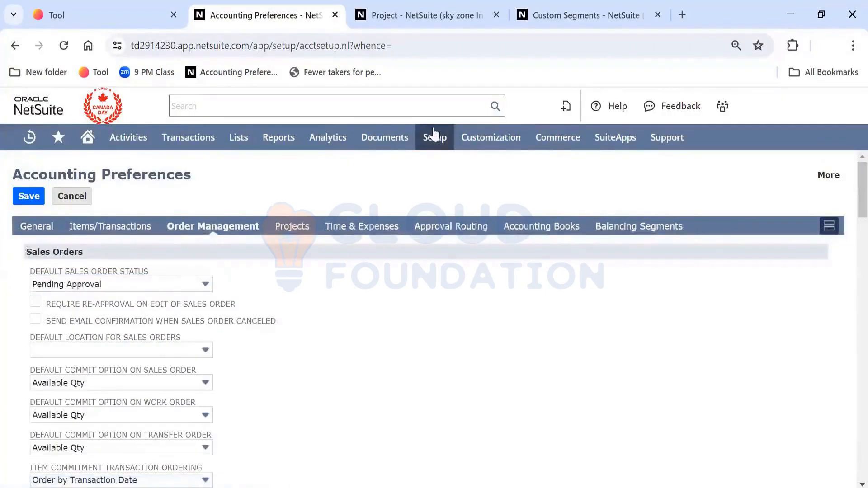
pyautogui.moveTo(432, 135)
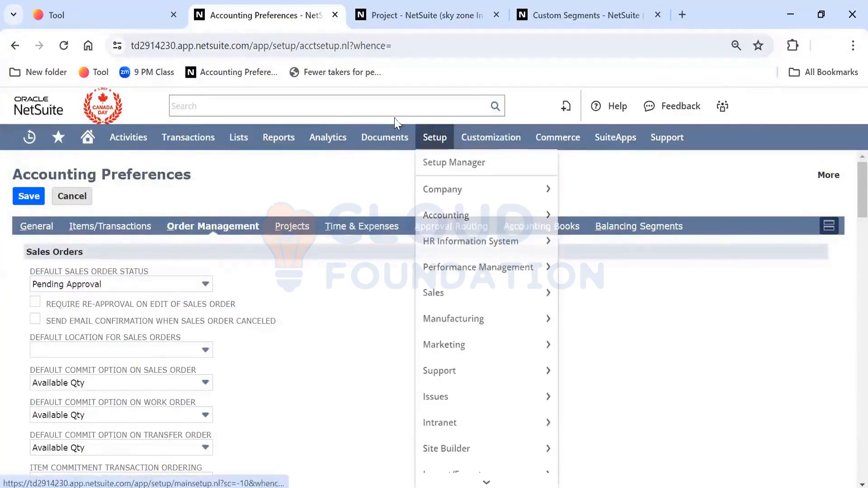
# - Close the Accounting Preferences page and open the company's General Preferences in a new browser tab from the Custom Segments page
pyautogui.click(334, 15)
pyautogui.click(427, 15)
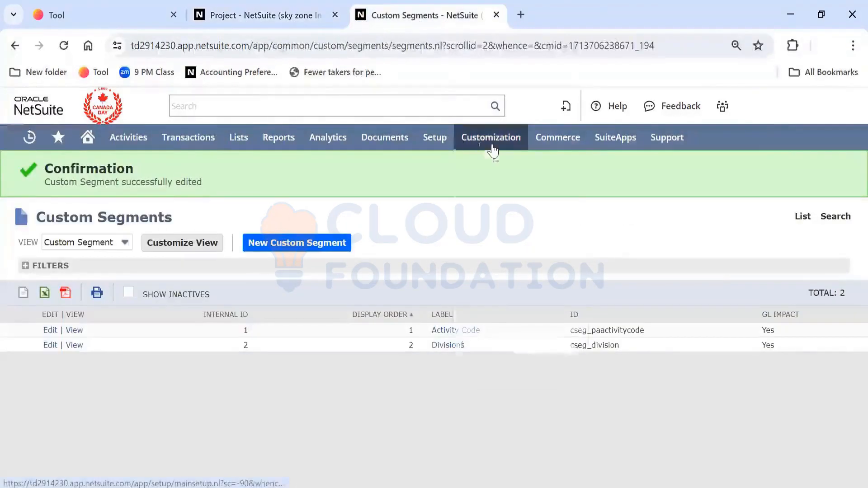
pyautogui.moveTo(492, 149)
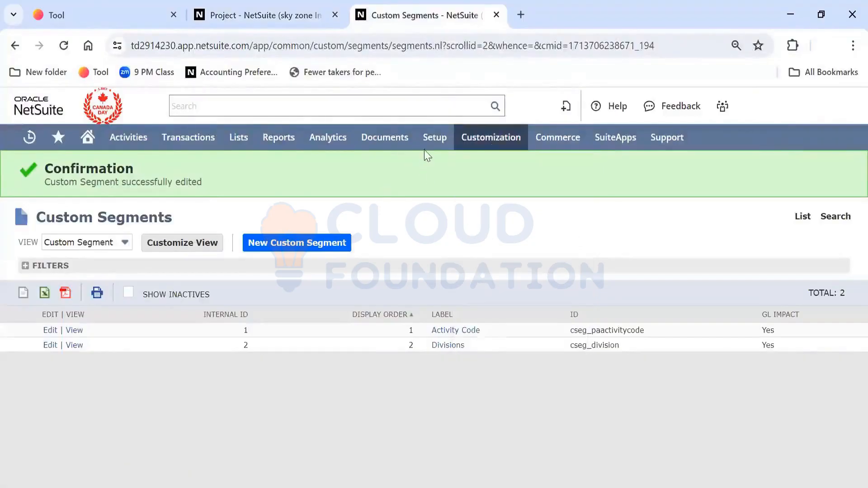
pyautogui.moveTo(431, 144)
pyautogui.moveTo(457, 186)
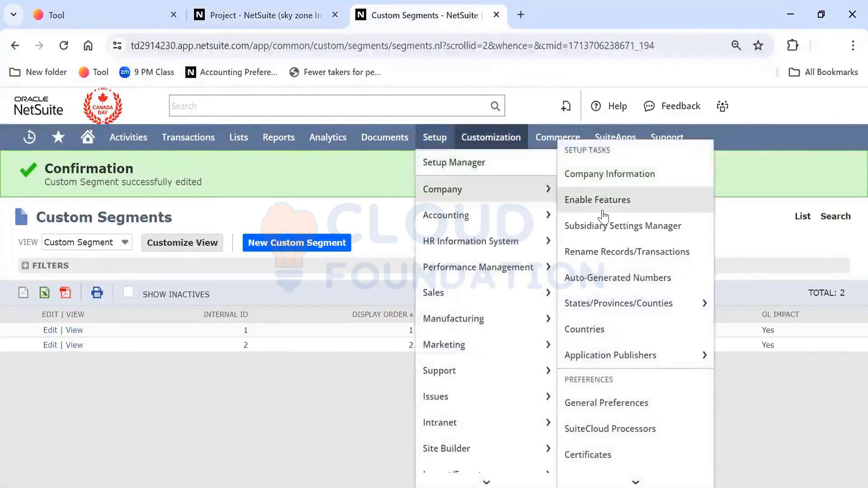
pyautogui.scroll(-3, 603, 217)
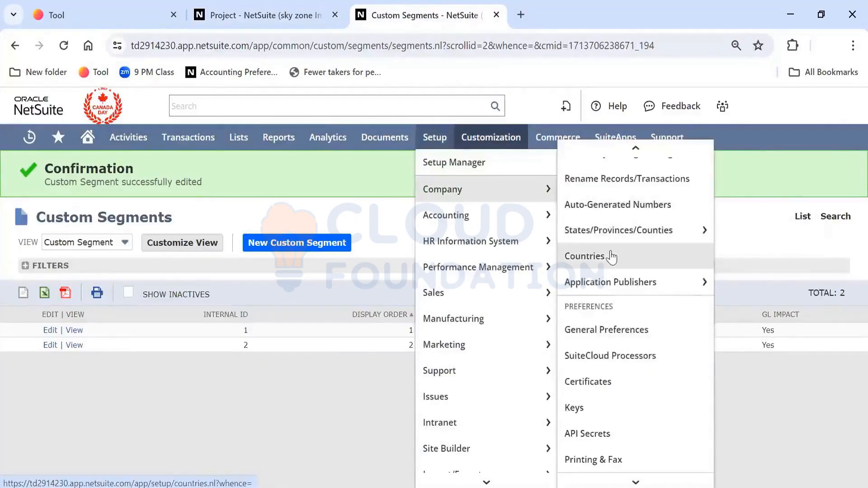
pyautogui.scroll(3, 611, 257)
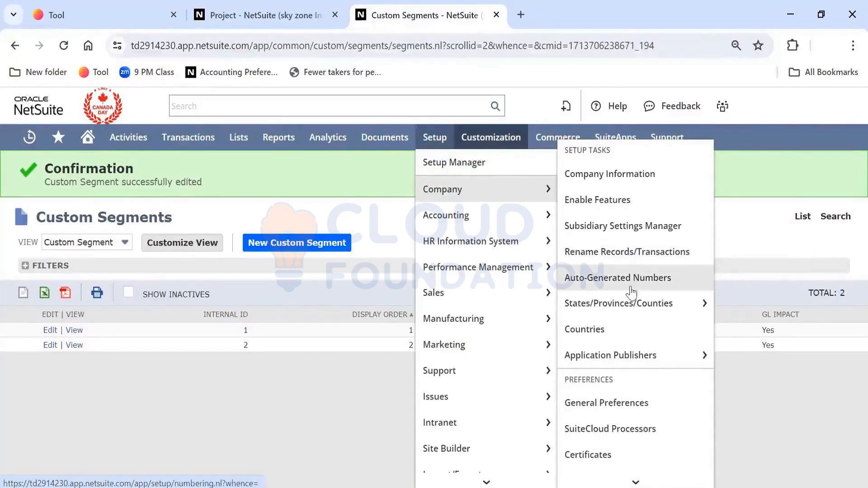
pyautogui.moveTo(633, 354)
pyautogui.scroll(-3, 633, 354)
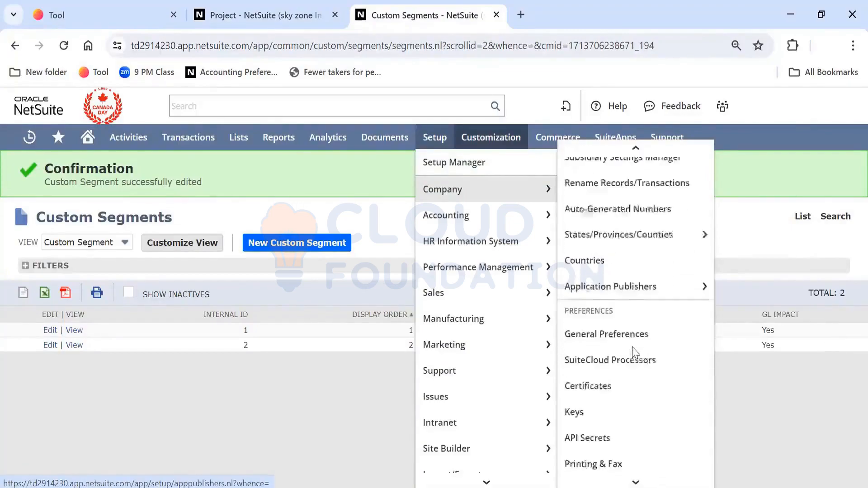
pyautogui.rightClick(633, 304)
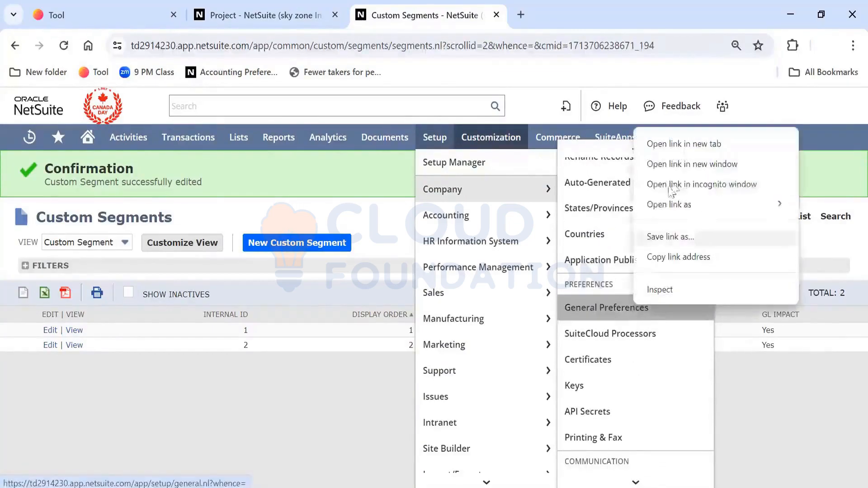
pyautogui.click(680, 147)
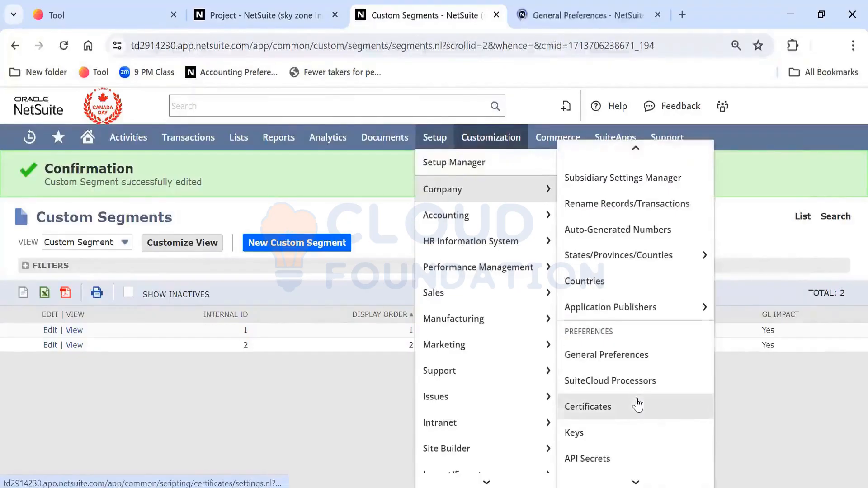
# - Look through the remaining company setup entries and open the Sandbox Accounts page in a new browser tab
pyautogui.scroll(-3, 637, 405)
pyautogui.scroll(-4, 639, 404)
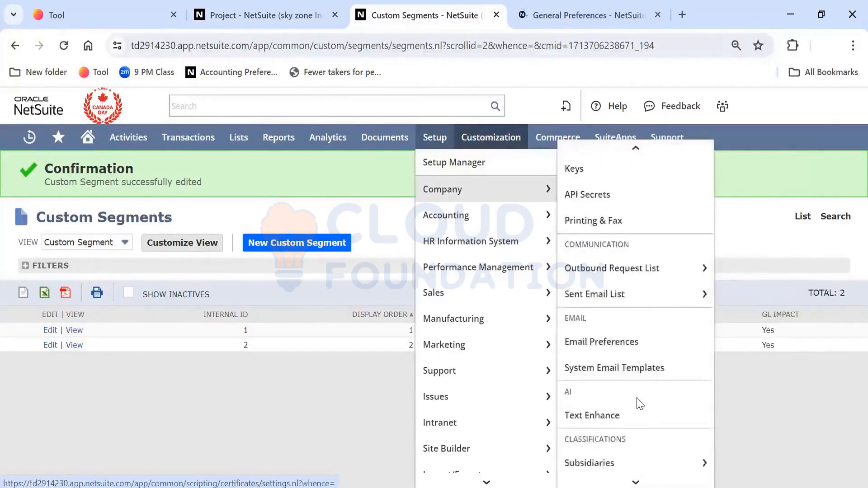
pyautogui.scroll(-5, 639, 403)
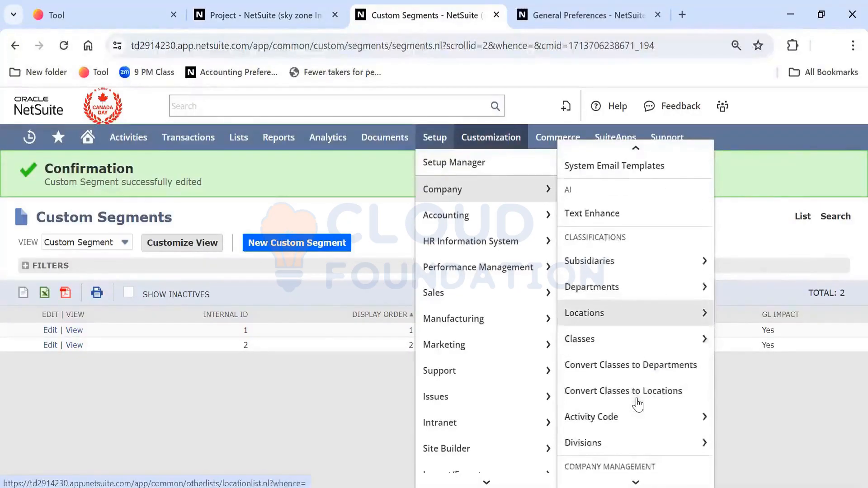
pyautogui.scroll(-5, 637, 405)
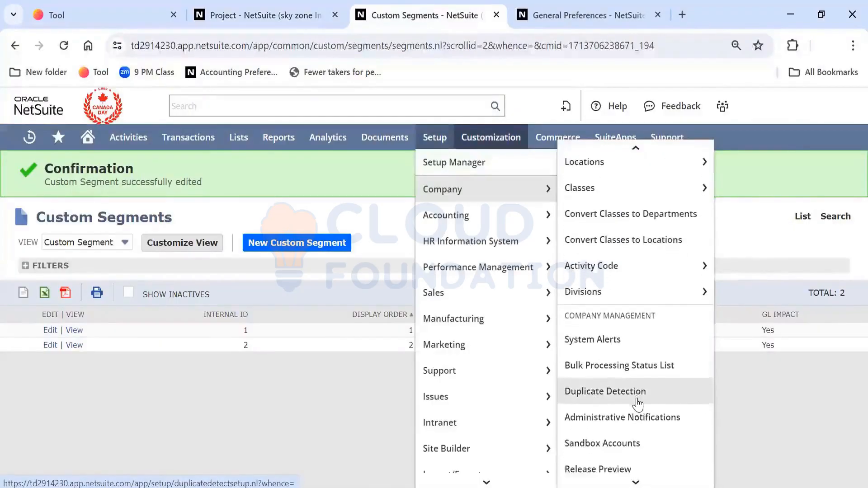
pyautogui.scroll(5, 637, 404)
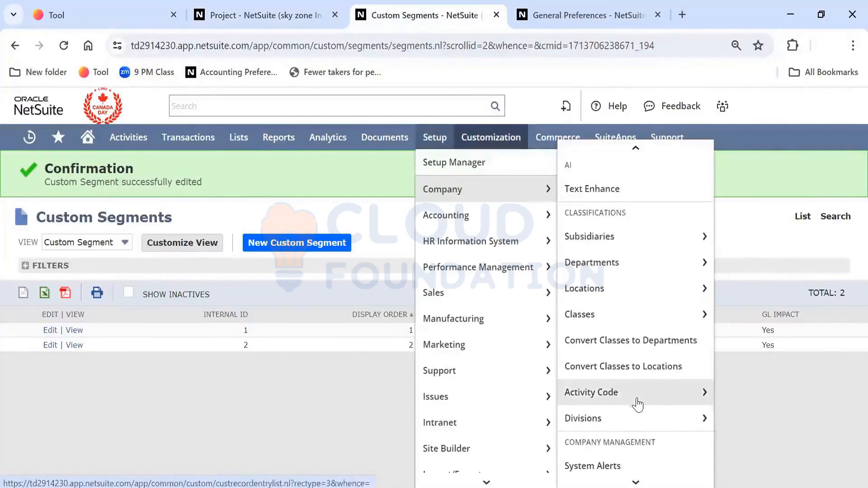
pyautogui.scroll(-2, 637, 405)
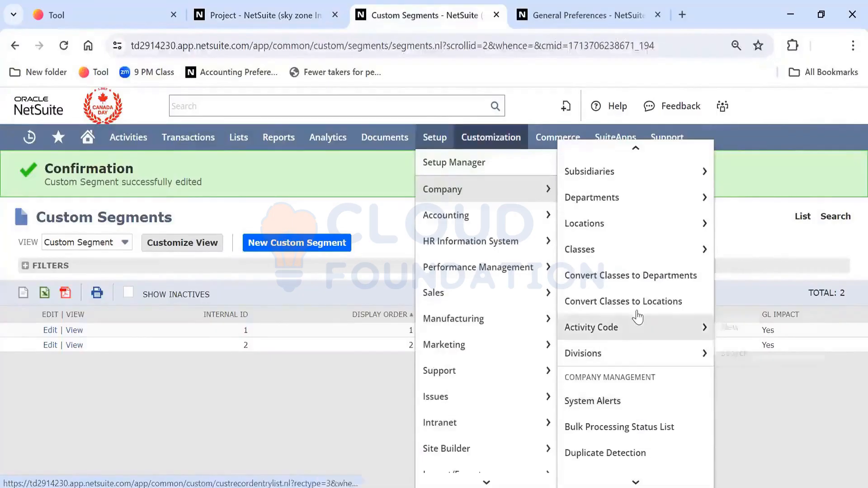
pyautogui.scroll(-7, 637, 316)
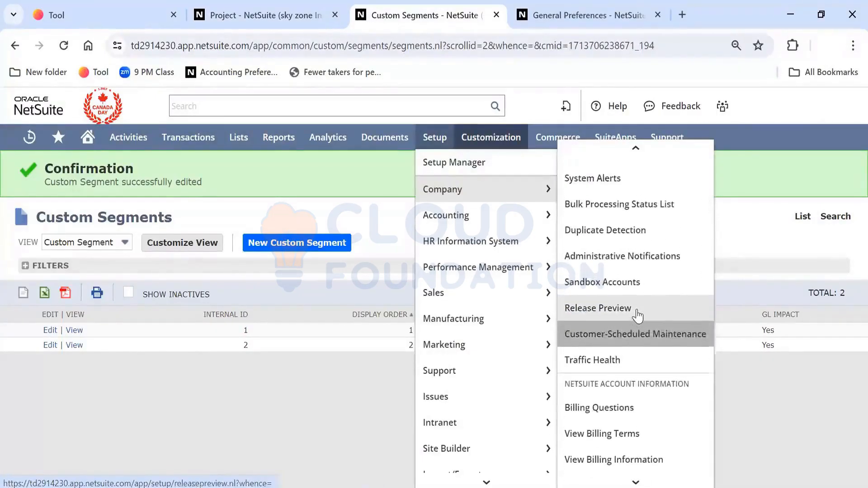
pyautogui.scroll(-1, 637, 317)
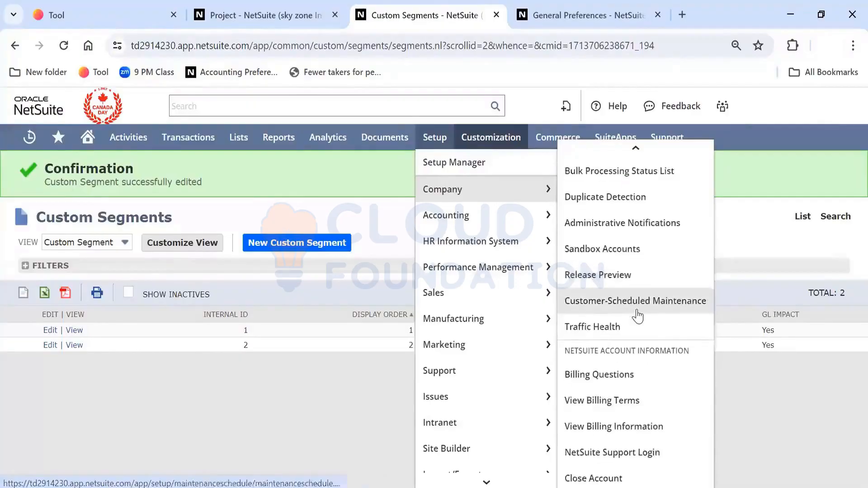
pyautogui.rightClick(640, 251)
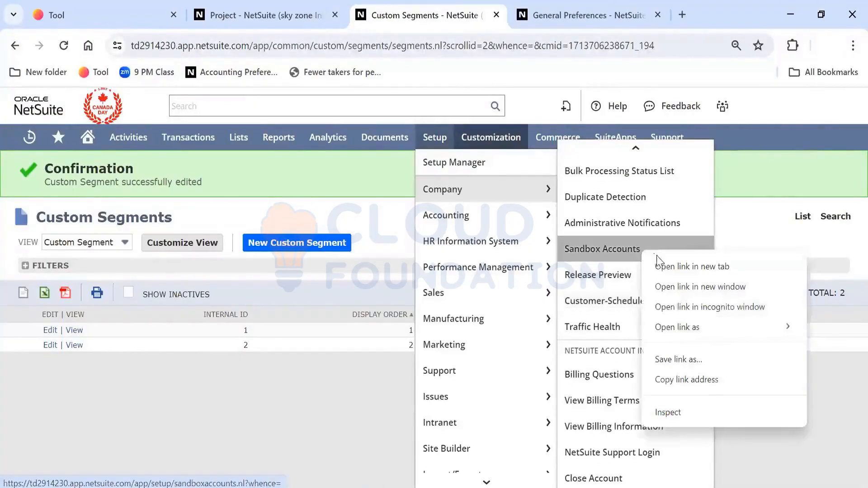
pyautogui.click(664, 266)
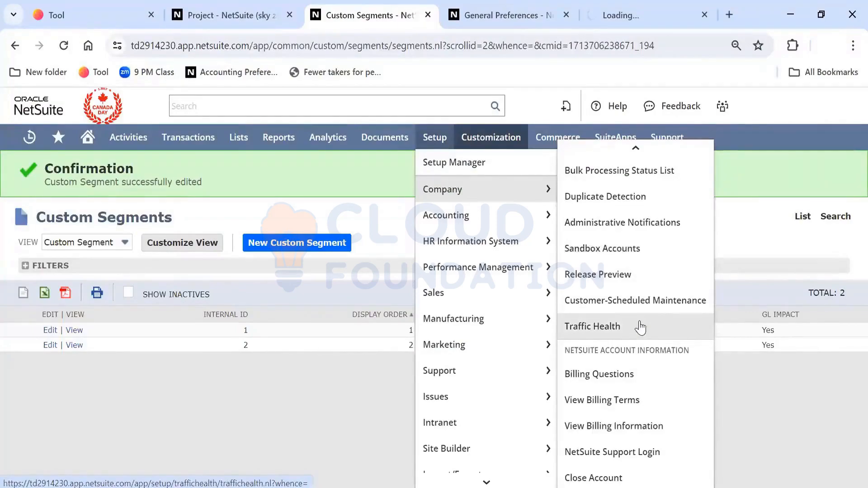
# - Open Billing Questions and View Billing Information from the company setup entries in new browser tabs, and close the blank Billing Questions tab
pyautogui.rightClick(633, 373)
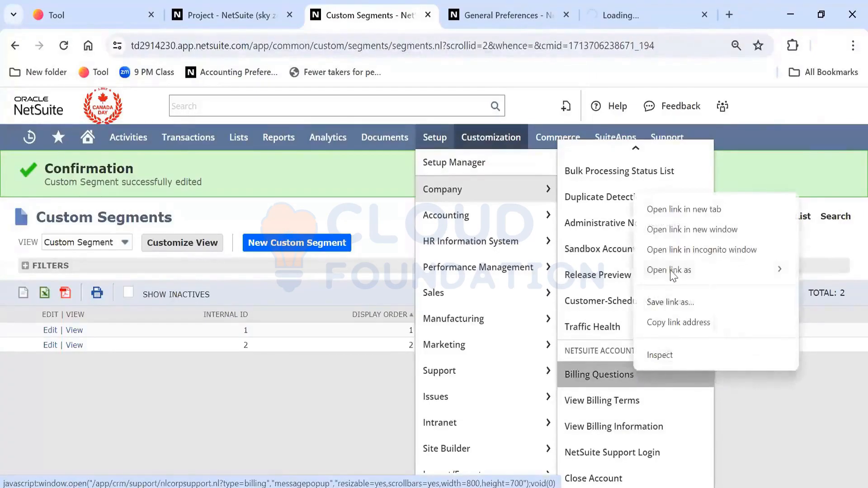
pyautogui.click(674, 215)
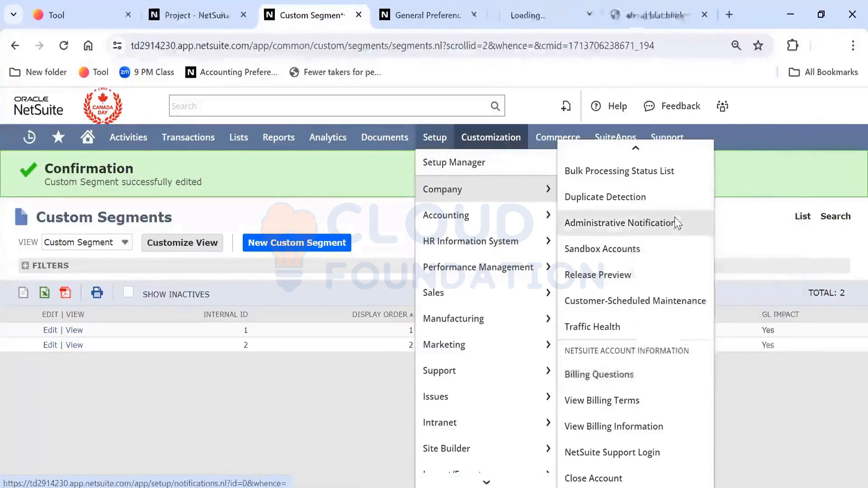
pyautogui.rightClick(648, 425)
pyautogui.click(724, 201)
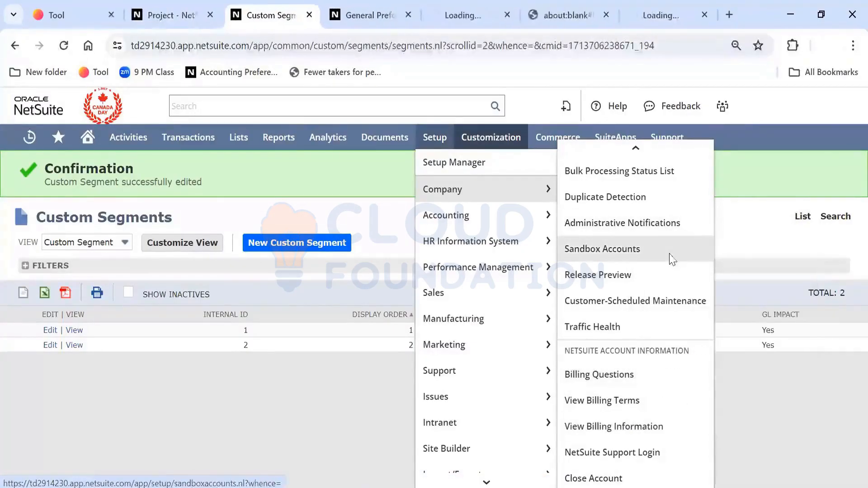
pyautogui.click(584, 23)
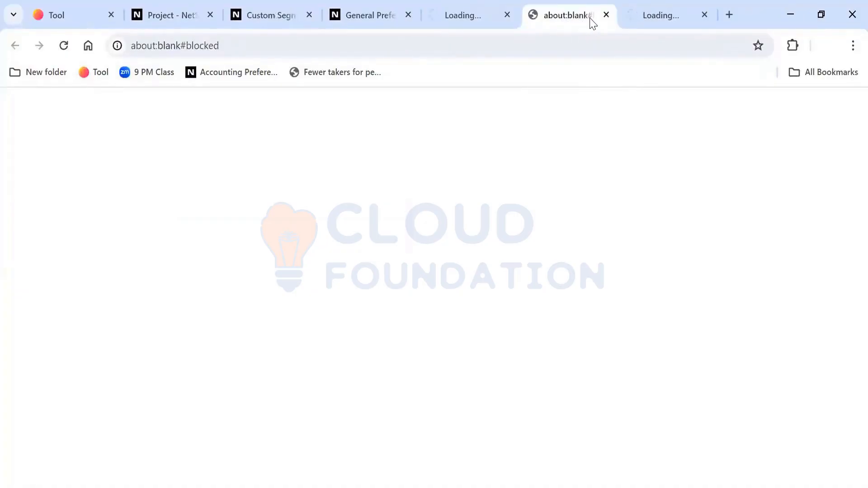
pyautogui.click(606, 15)
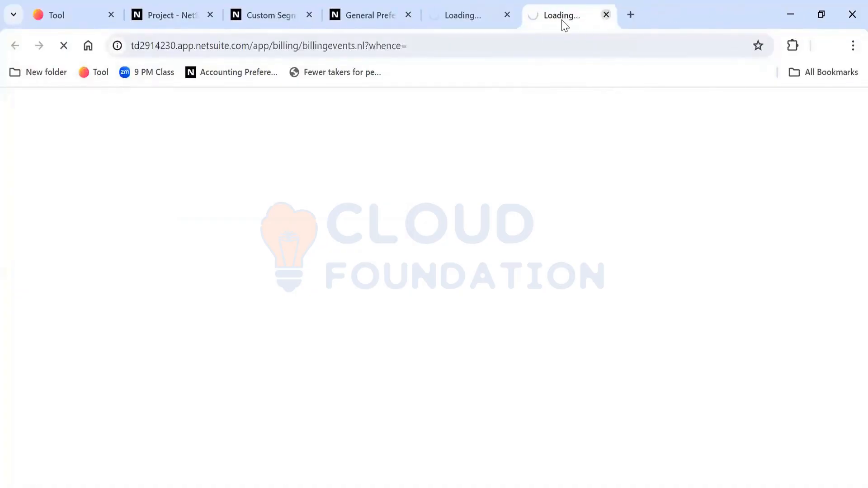
# - Look through the company's General Preferences page, covering the format, password, list and default type settings
pyautogui.click(385, 23)
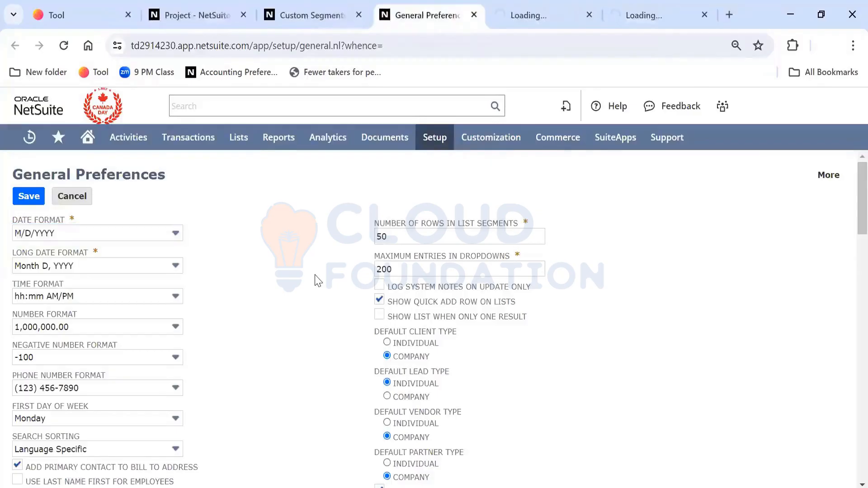
pyautogui.scroll(-2, 318, 281)
pyautogui.scroll(-2, 318, 281)
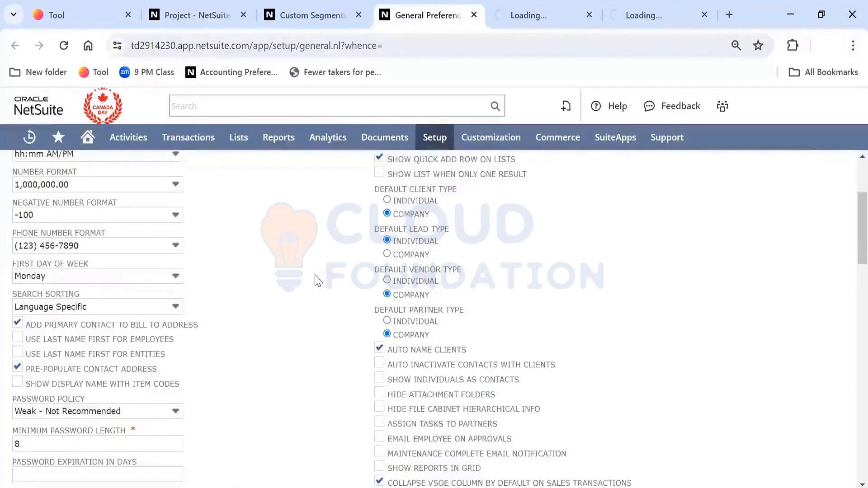
pyautogui.scroll(-5, 318, 281)
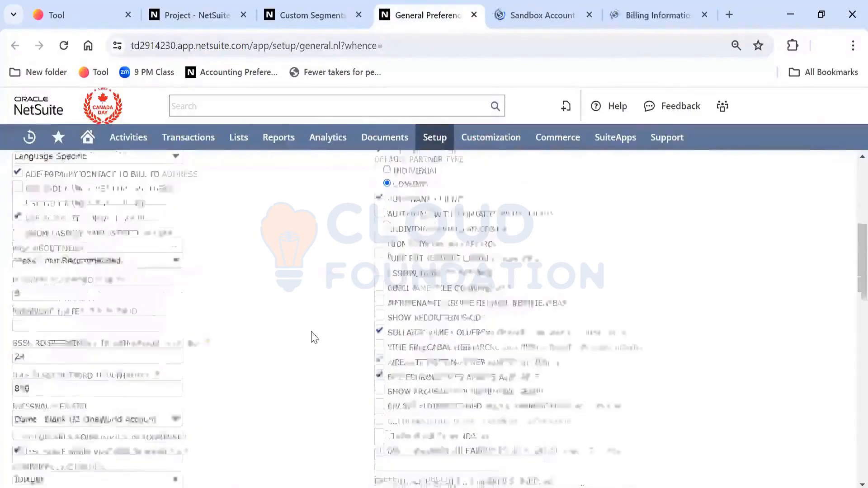
pyautogui.scroll(8, 315, 338)
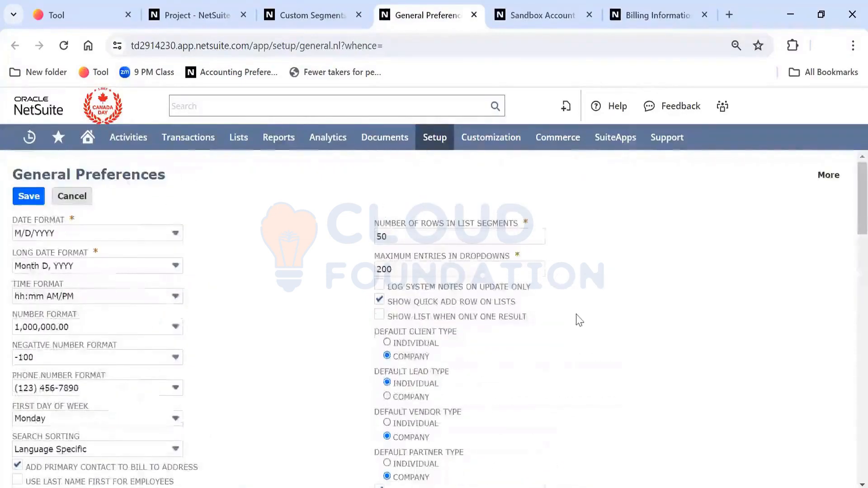
# - Check the Sandbox Accounts page and review the billable components with their provisioned and used quantities on the Billing Information page
pyautogui.click(566, 19)
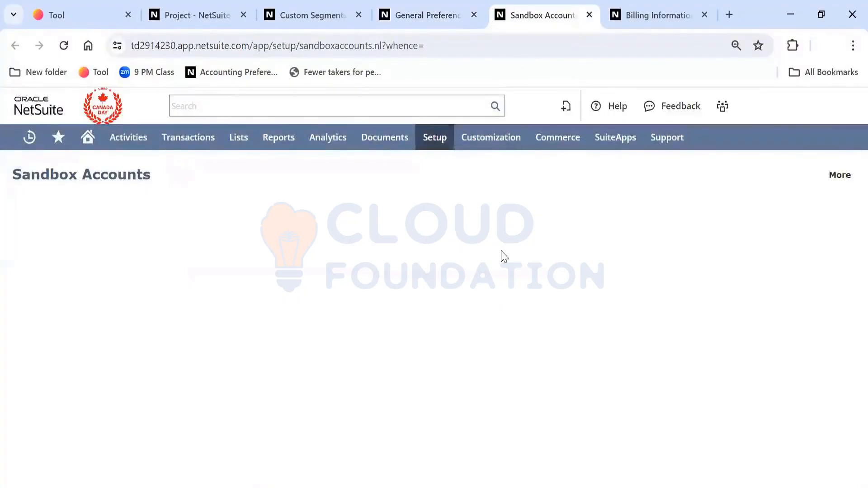
pyautogui.click(668, 11)
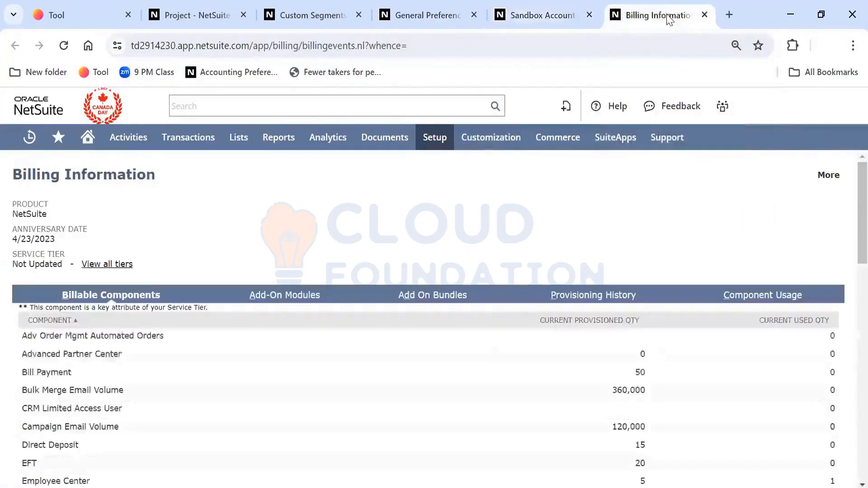
pyautogui.scroll(-4, 488, 342)
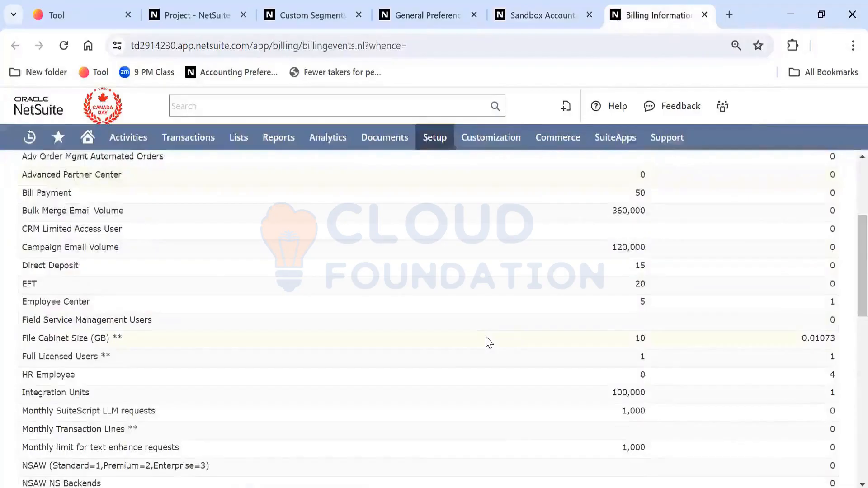
pyautogui.scroll(2, 487, 342)
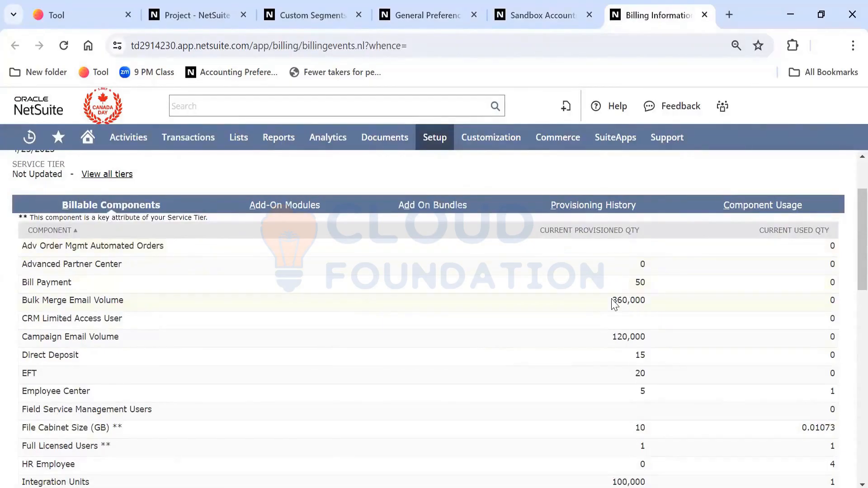
pyautogui.scroll(-1, 615, 304)
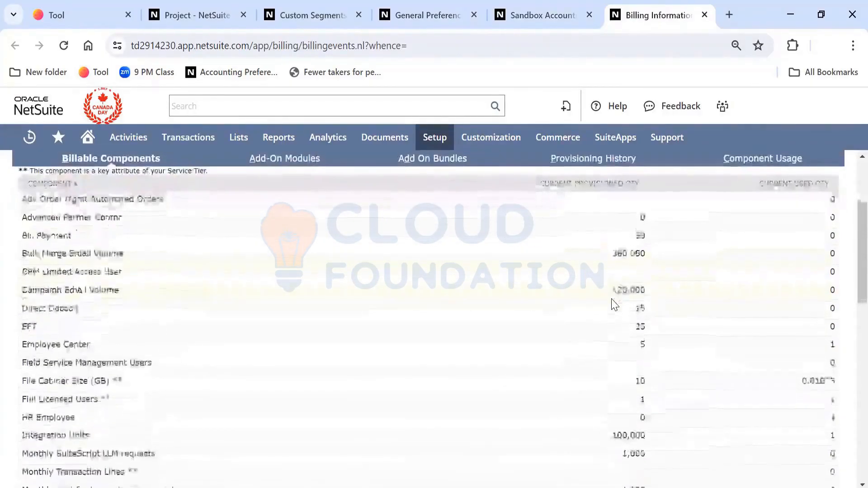
pyautogui.scroll(2, 609, 309)
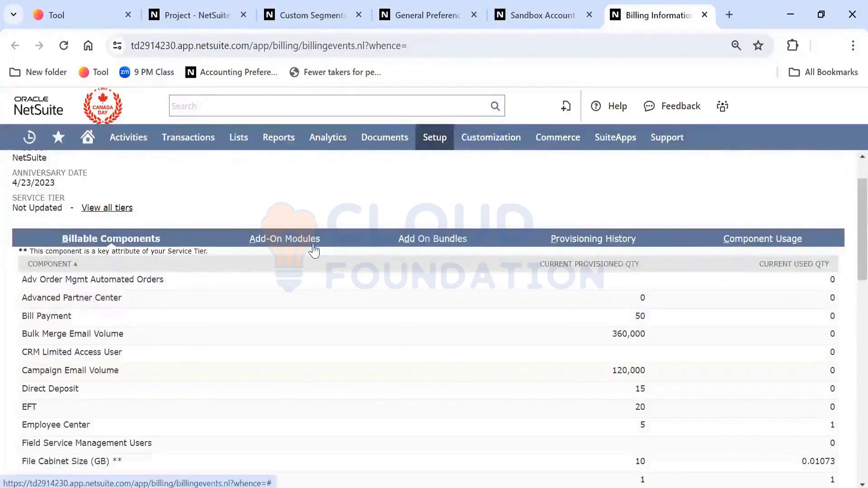
# - Examine the account's Add-On Modules, marking Advanced Revenue Management (Essentials), Advanced Procurement, Charge Based Billing and Advanced Billing
pyautogui.click(314, 251)
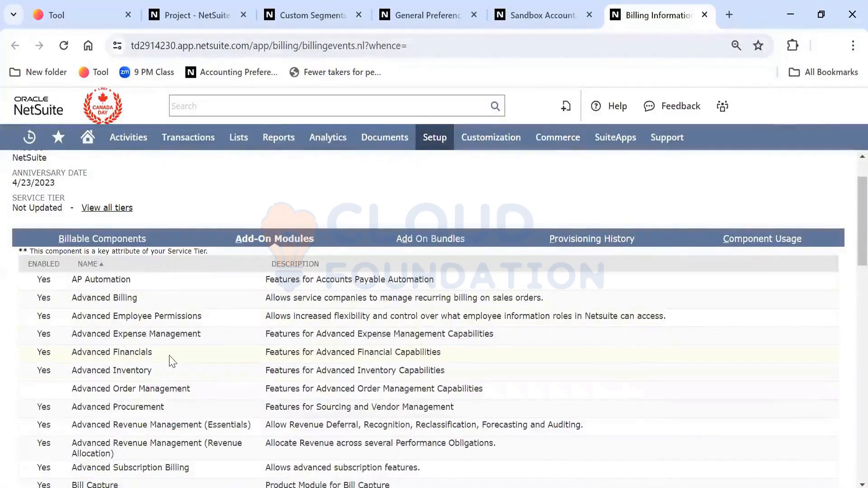
pyautogui.tripleClick(185, 427)
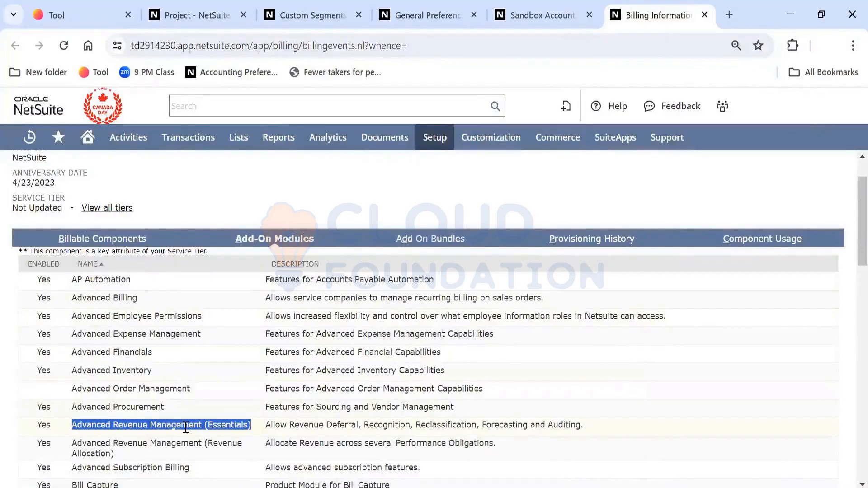
pyautogui.click(160, 409)
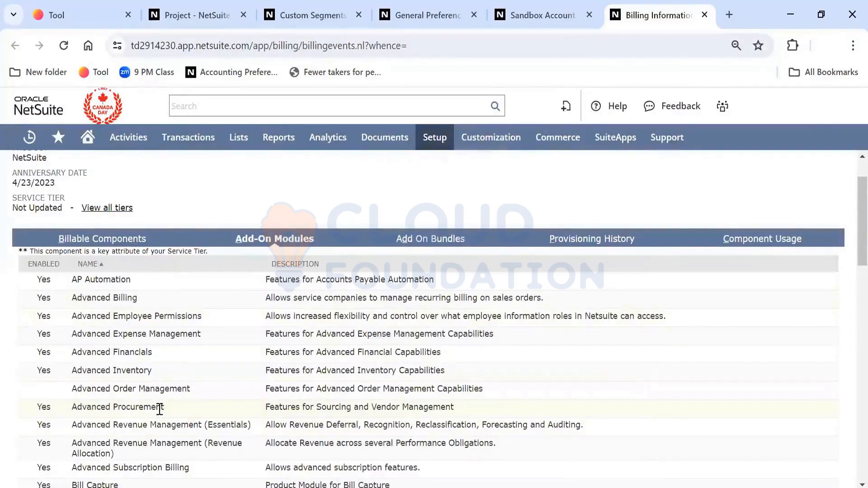
pyautogui.doubleClick(160, 409)
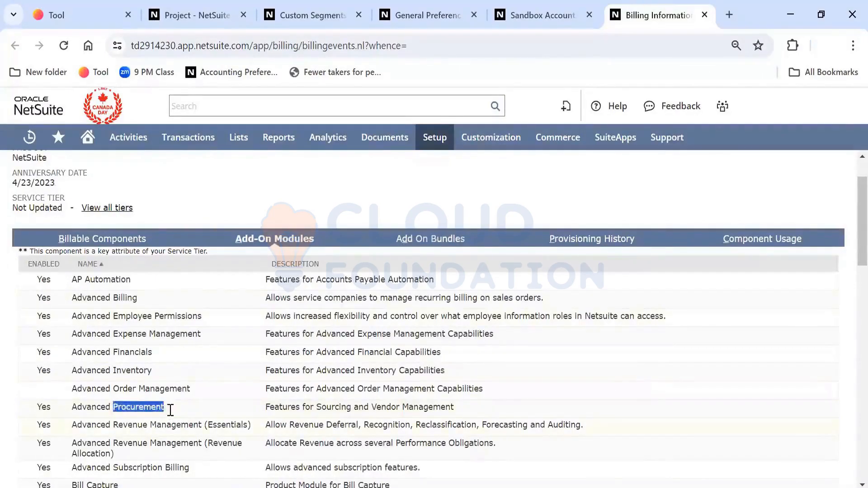
pyautogui.scroll(-1, 217, 429)
pyautogui.scroll(-1, 217, 430)
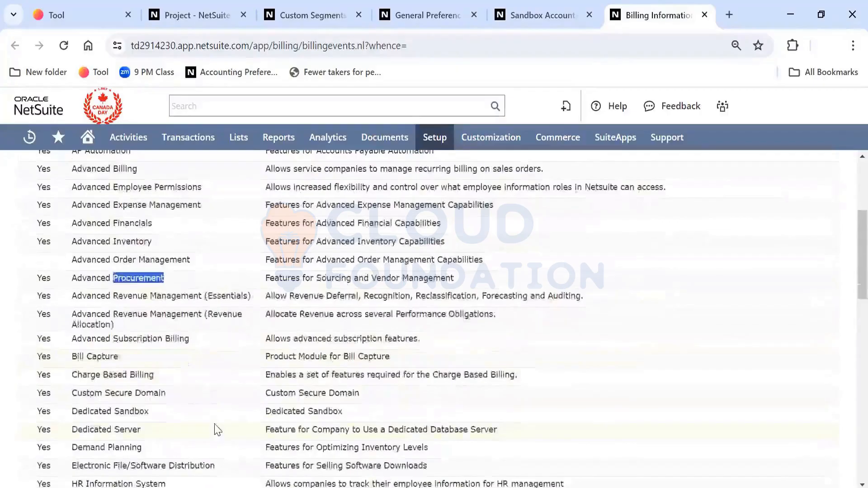
pyautogui.tripleClick(138, 378)
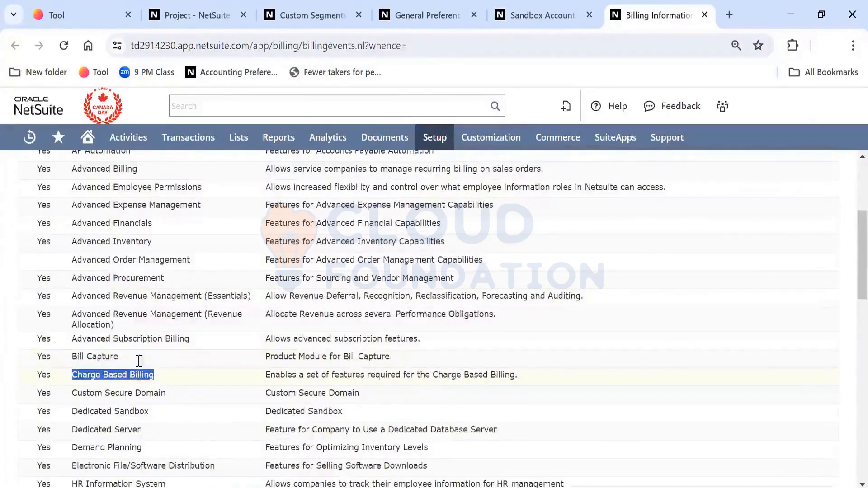
pyautogui.tripleClick(171, 296)
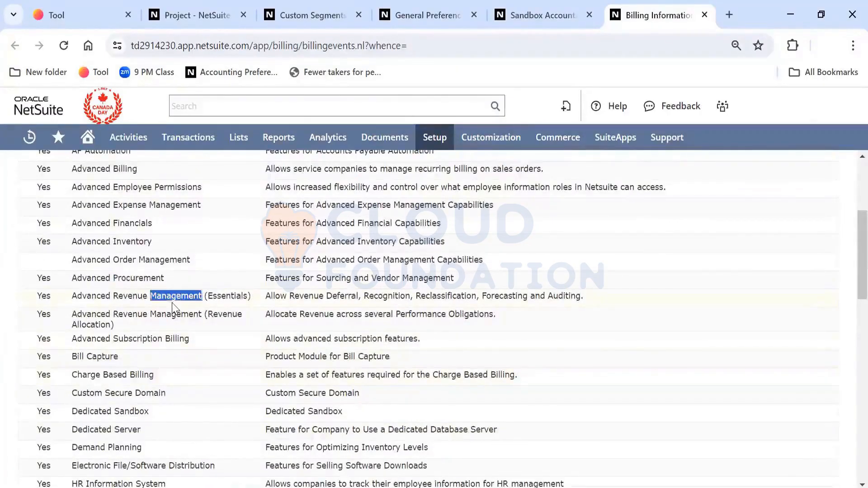
pyautogui.tripleClick(140, 283)
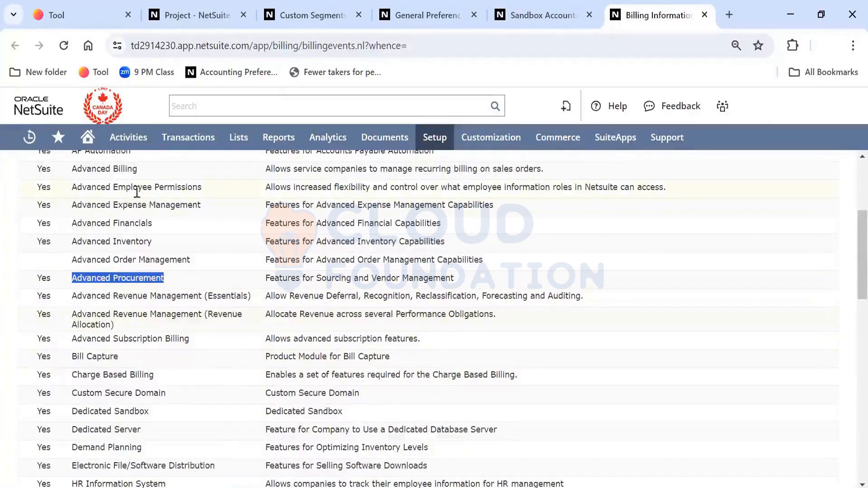
pyautogui.doubleClick(131, 170)
pyautogui.click(132, 173)
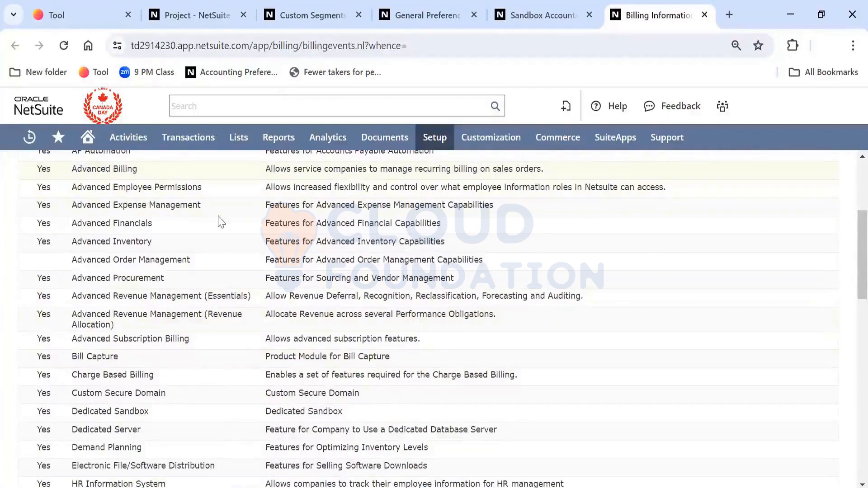
# - Read through the complete add-on modules list down to Warehouse Management, including the Resource Allocations module
pyautogui.scroll(1, 232, 228)
pyautogui.scroll(2, 232, 228)
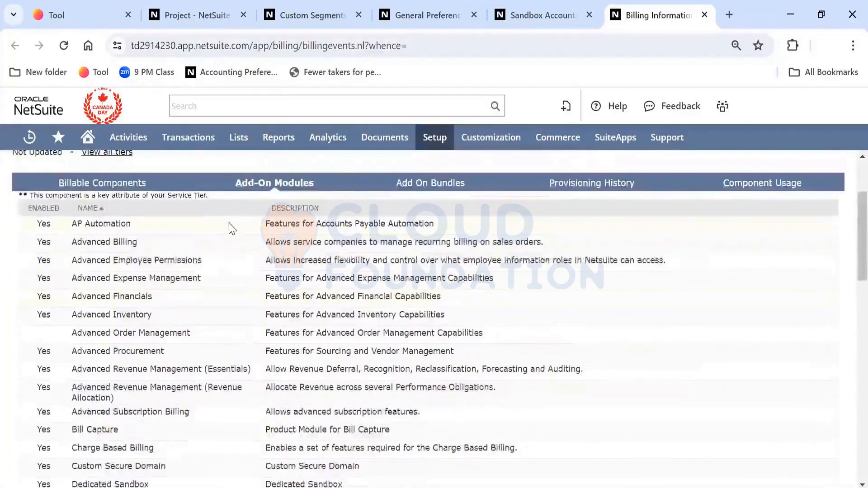
pyautogui.scroll(-5, 232, 228)
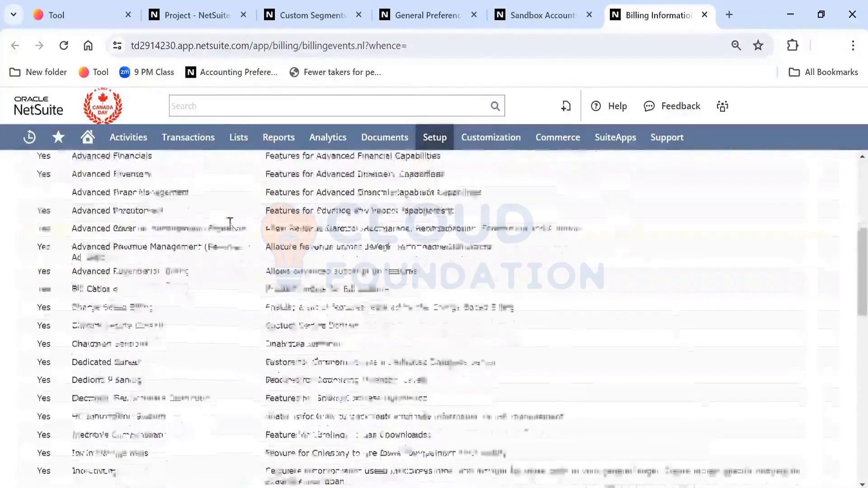
pyautogui.scroll(-3, 230, 223)
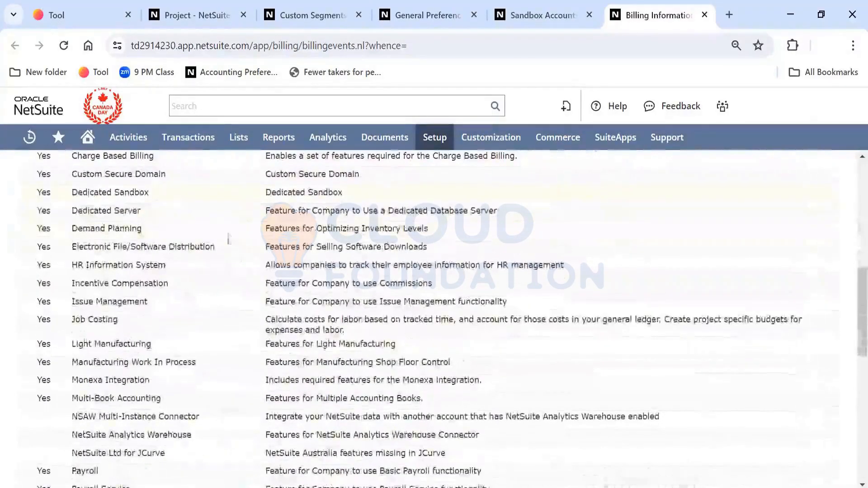
pyautogui.scroll(2, 176, 356)
pyautogui.scroll(-5, 176, 356)
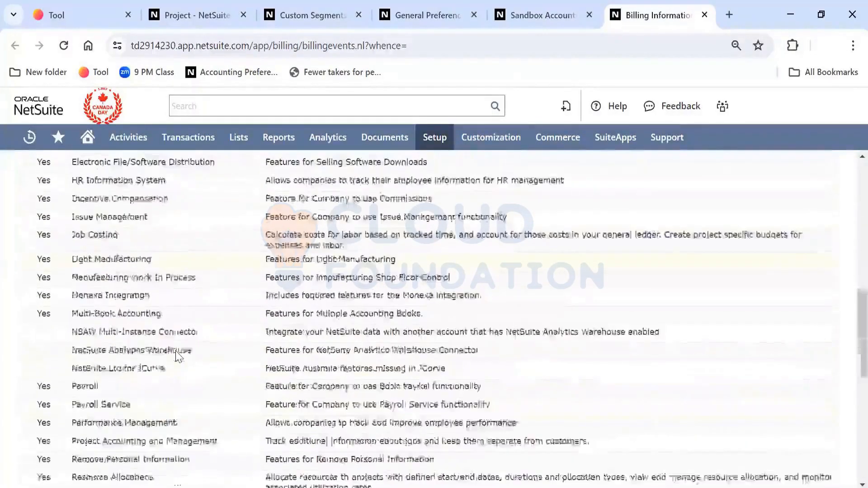
pyautogui.scroll(-2, 177, 356)
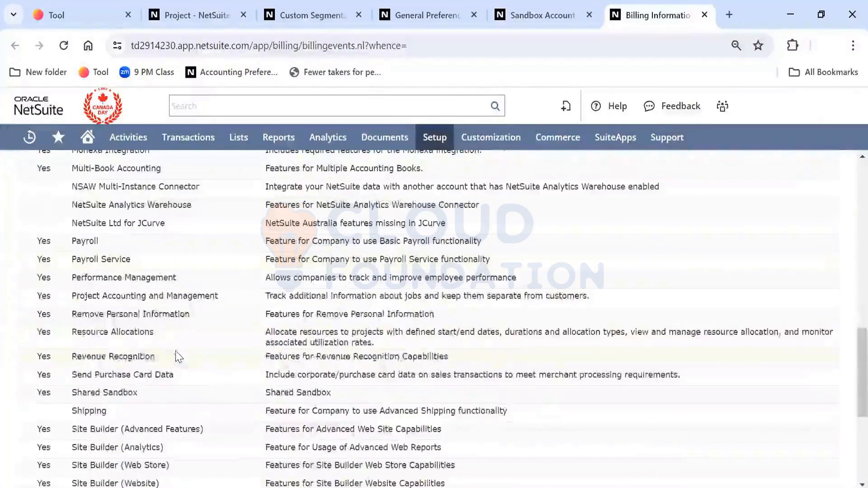
pyautogui.doubleClick(116, 333)
pyautogui.scroll(-1, 190, 389)
pyautogui.scroll(-1, 189, 390)
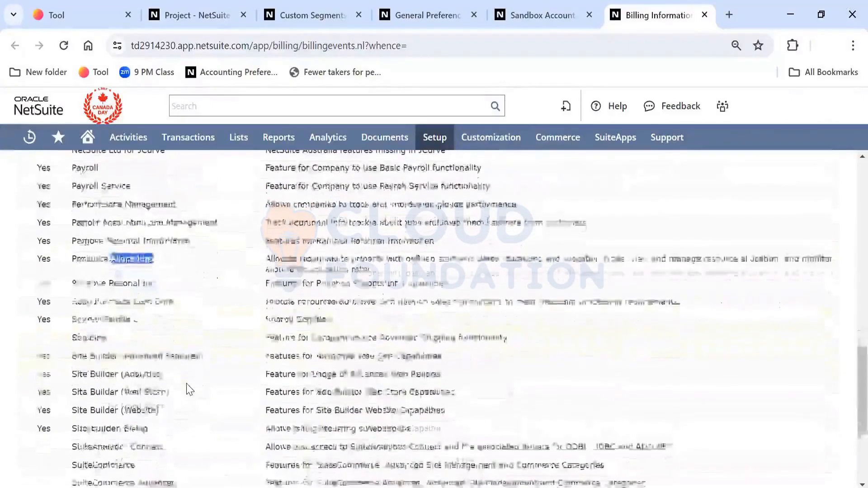
pyautogui.scroll(-4, 189, 389)
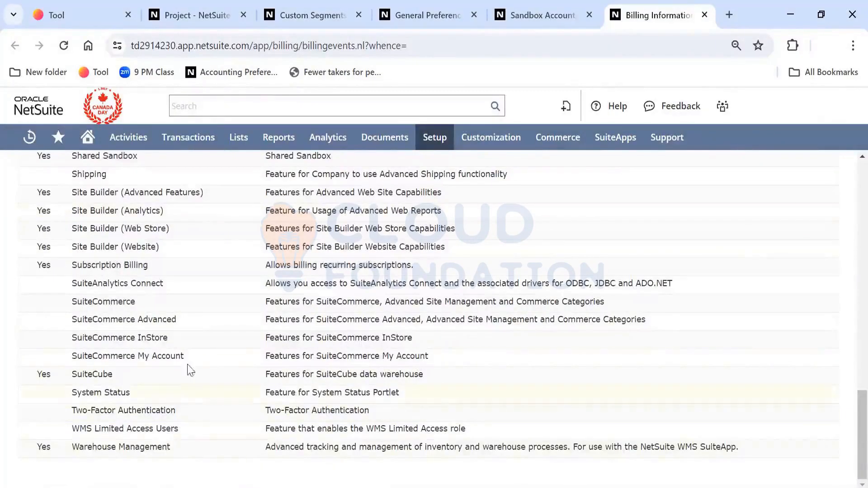
pyautogui.scroll(5, 192, 367)
pyautogui.scroll(10, 189, 367)
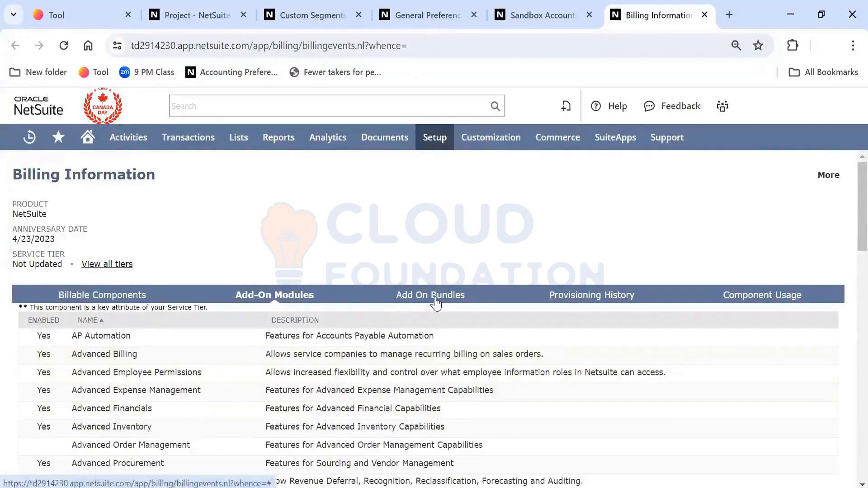
# - Bring up the Add On Bundles of the billing information and look through them, marking the Oracle NetSuite WMS bundle
pyautogui.click(435, 303)
pyautogui.scroll(-1, 333, 426)
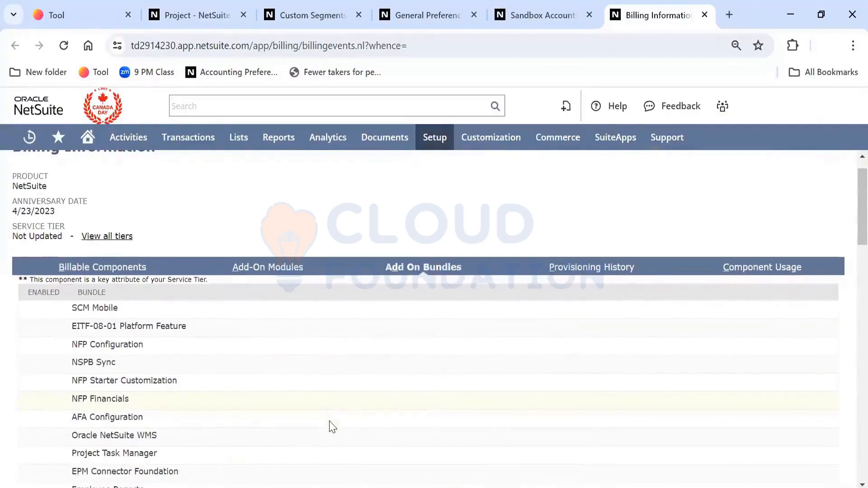
pyautogui.scroll(-4, 332, 426)
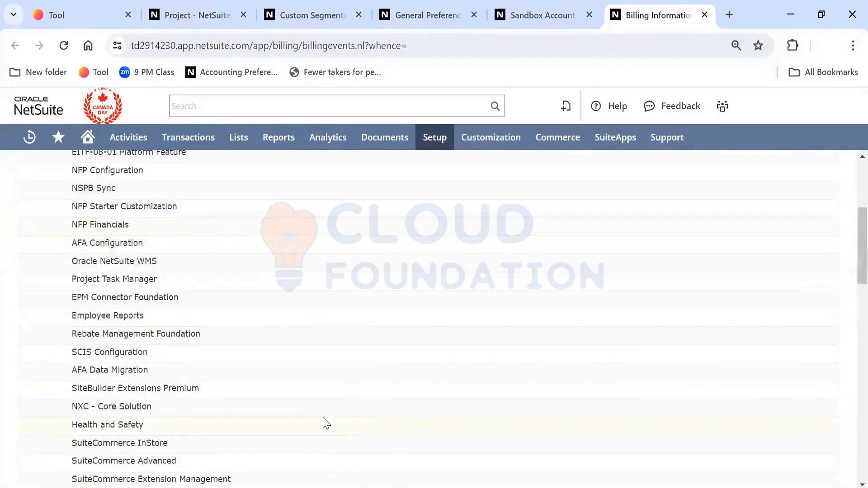
pyautogui.tripleClick(150, 264)
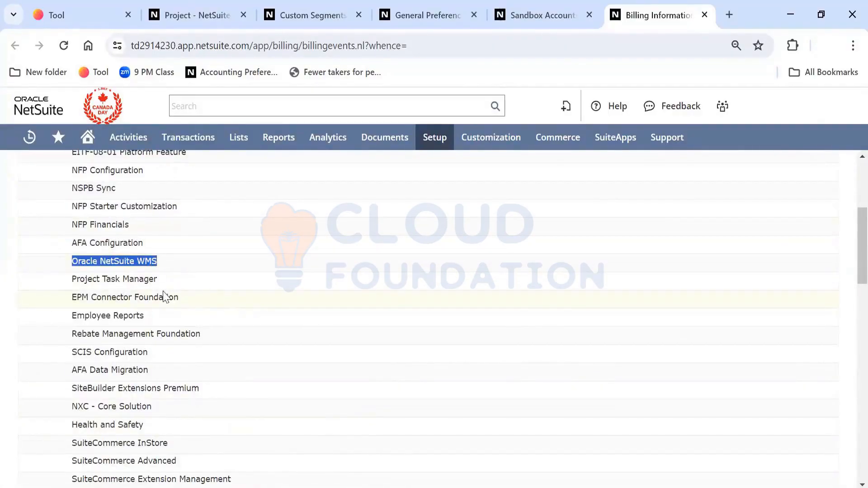
# - Read through the rest of the Add On Bundles list, marking Dunning Letters, Resource Skill Sets and Fixed Assets Management
pyautogui.scroll(-2, 234, 347)
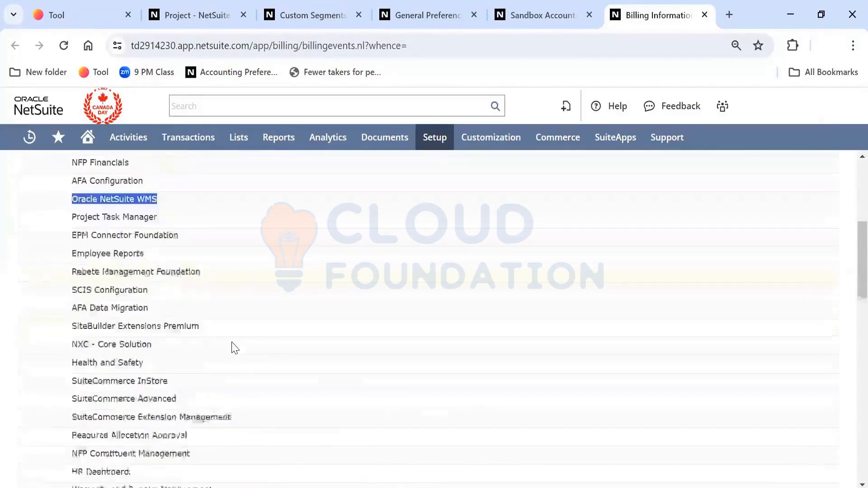
pyautogui.scroll(-6, 234, 348)
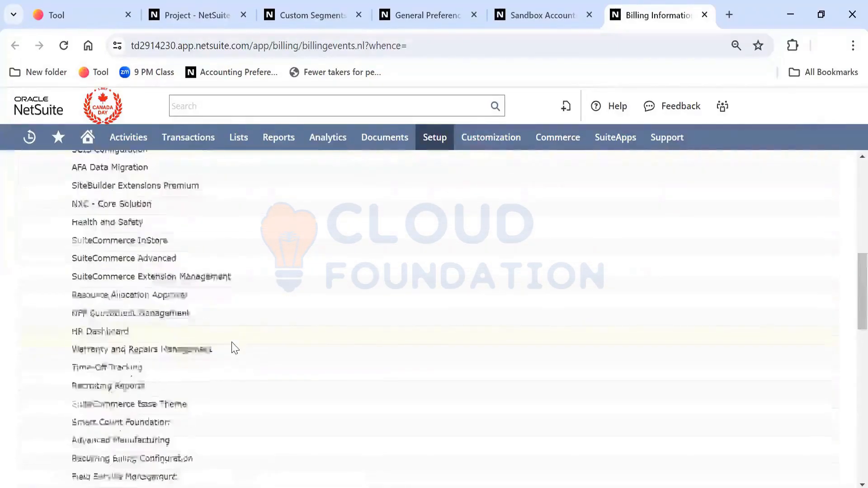
pyautogui.scroll(-3, 234, 348)
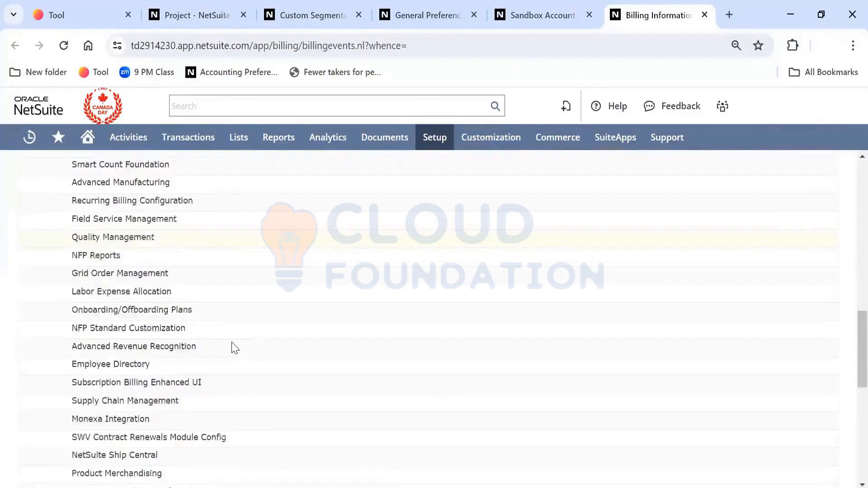
pyautogui.scroll(-3, 234, 348)
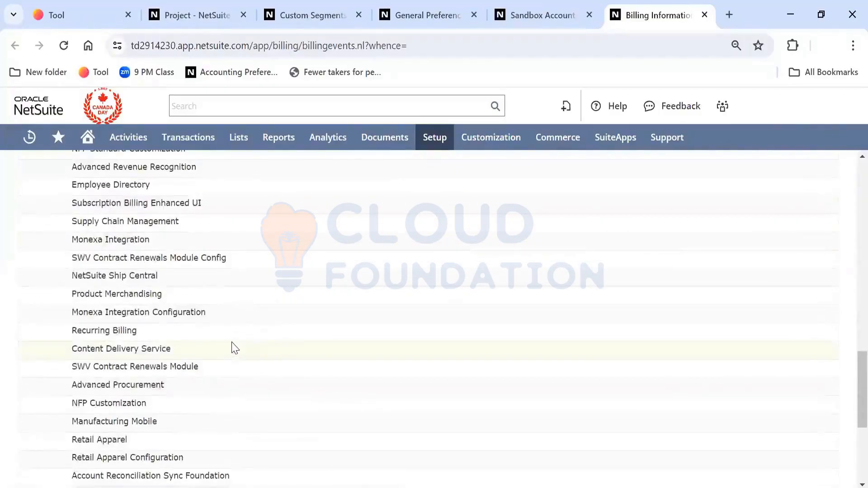
pyautogui.scroll(-2, 234, 348)
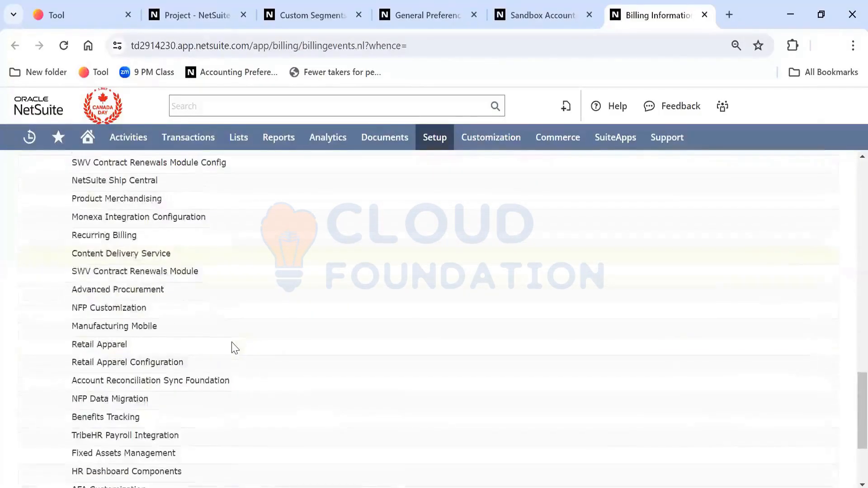
pyautogui.scroll(-3, 234, 348)
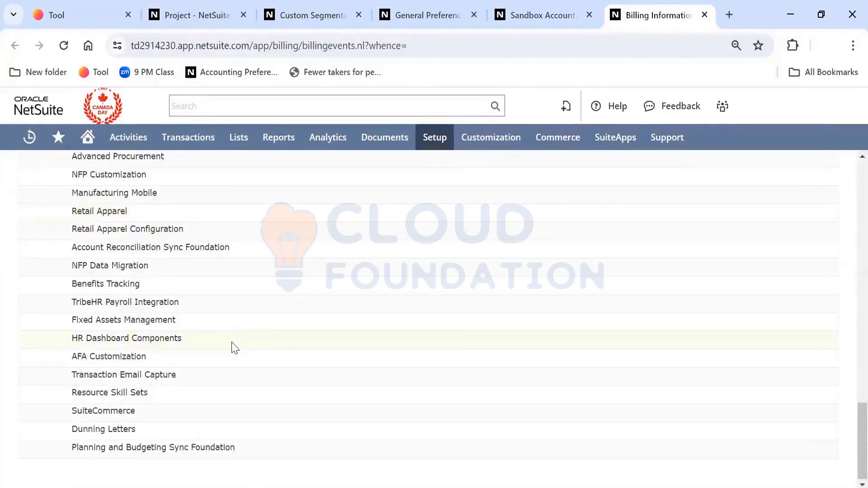
pyautogui.tripleClick(110, 429)
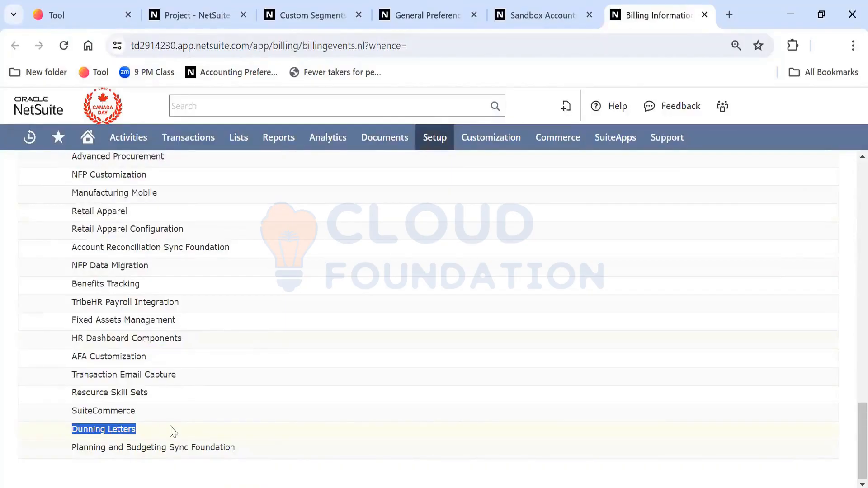
pyautogui.click(141, 394)
pyautogui.tripleClick(142, 394)
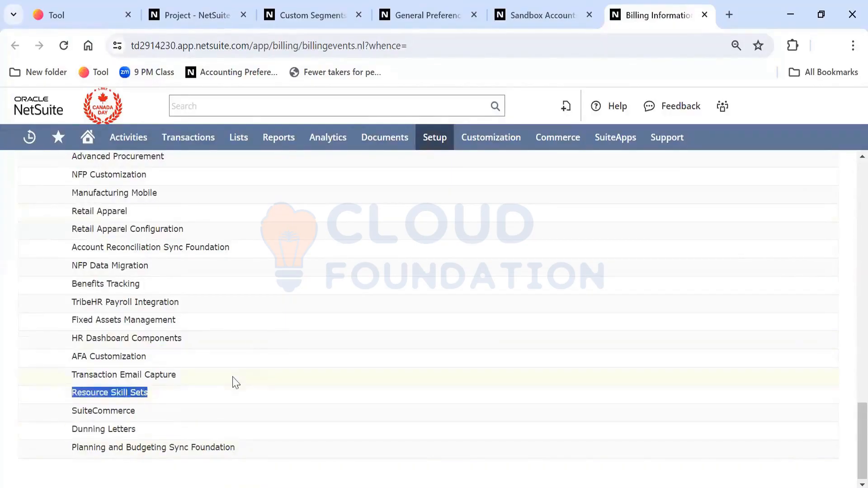
pyautogui.scroll(1, 233, 382)
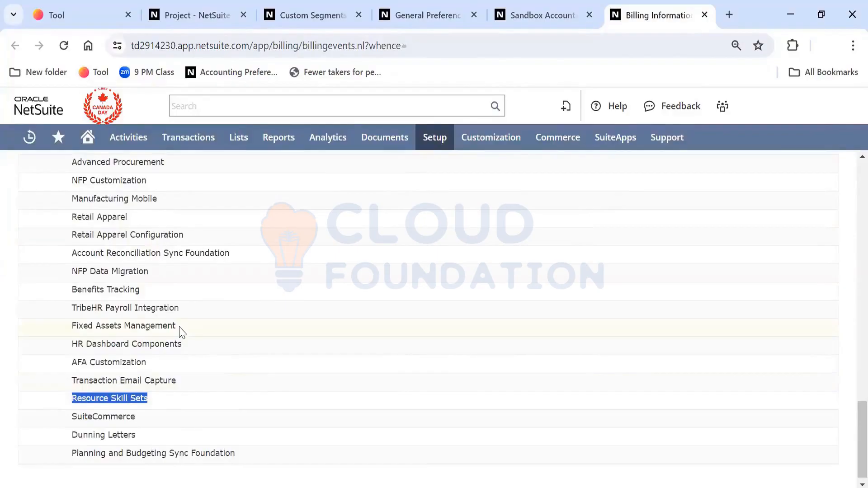
pyautogui.moveTo(179, 326); pyautogui.dragTo(72, 329)
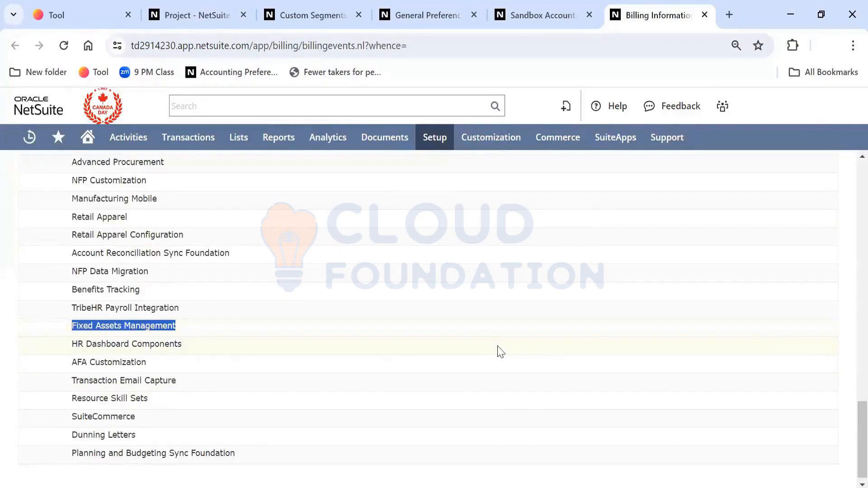
# - Check the Provisioning History of the billing information and close the Billing Information and Sandbox Accounts pages
pyautogui.scroll(1, 499, 352)
pyautogui.scroll(20, 501, 352)
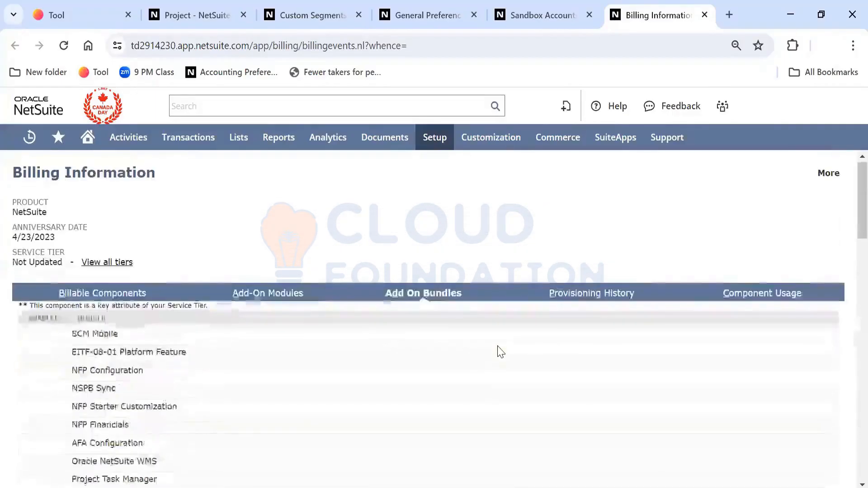
pyautogui.click(587, 294)
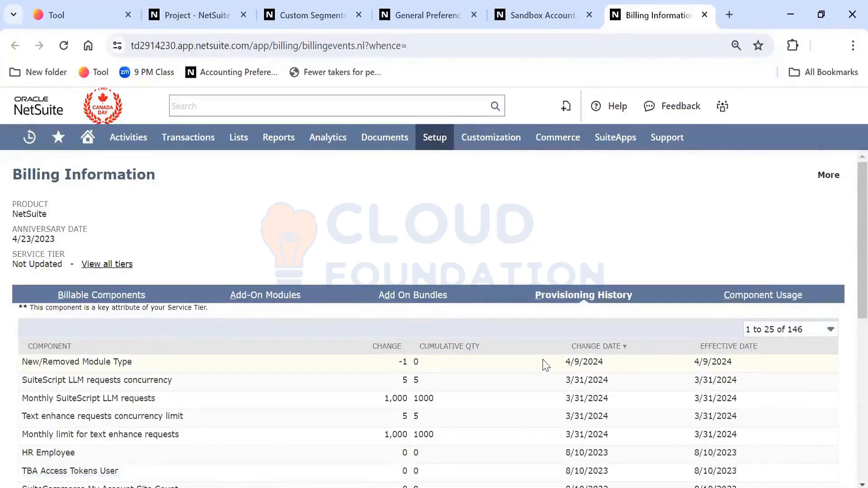
pyautogui.click(704, 15)
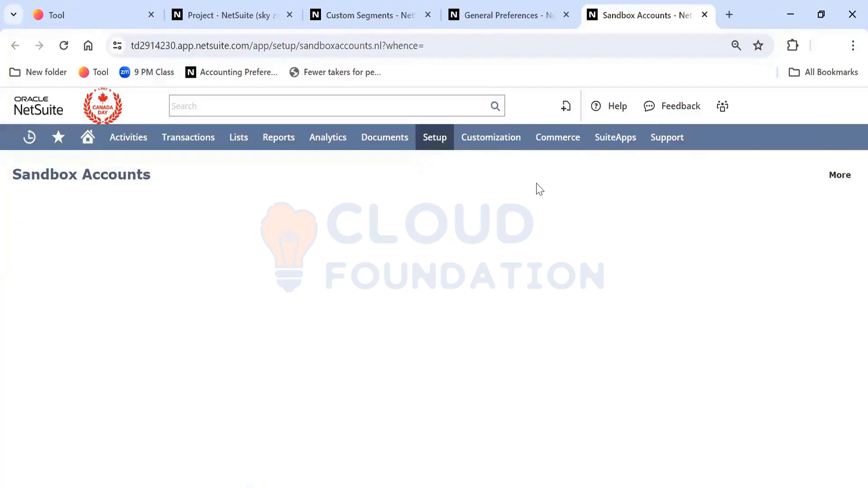
pyautogui.click(704, 16)
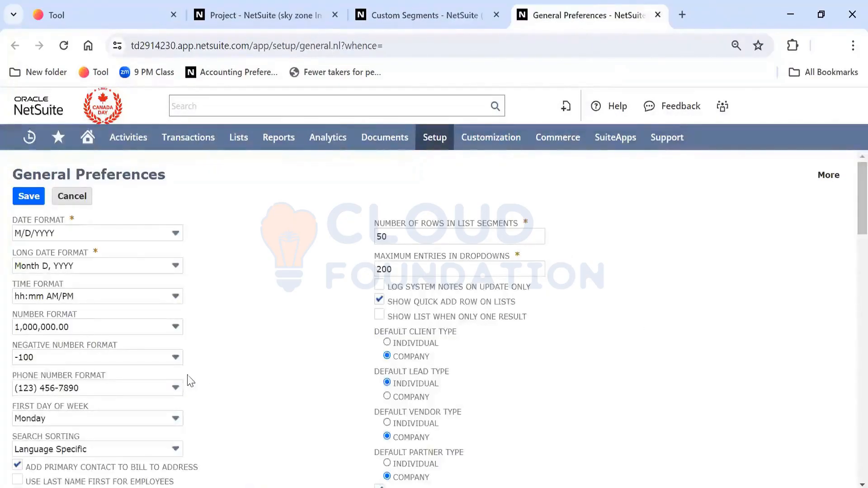
# - Disallow user overrides for the Client Credit Limit Handling and Calendar System preferences in the Overriding Preferences list
pyautogui.scroll(-4, 254, 360)
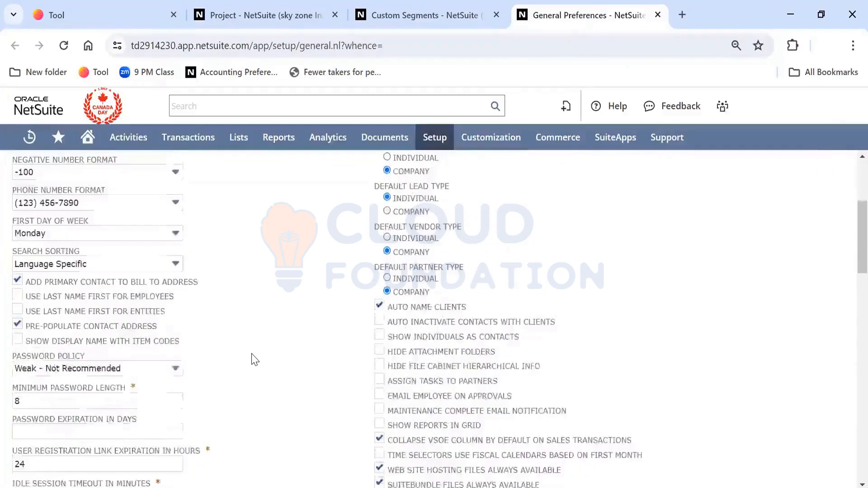
pyautogui.scroll(-15, 248, 351)
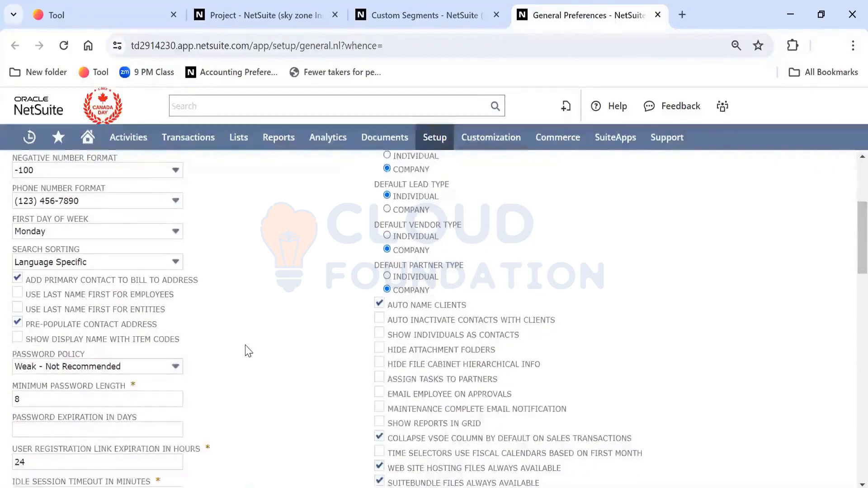
pyautogui.scroll(1, 248, 351)
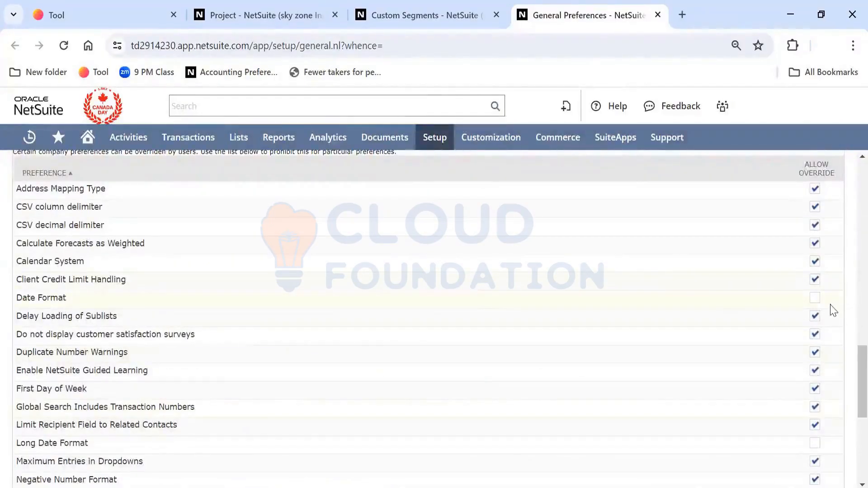
pyautogui.click(814, 279)
pyautogui.click(815, 261)
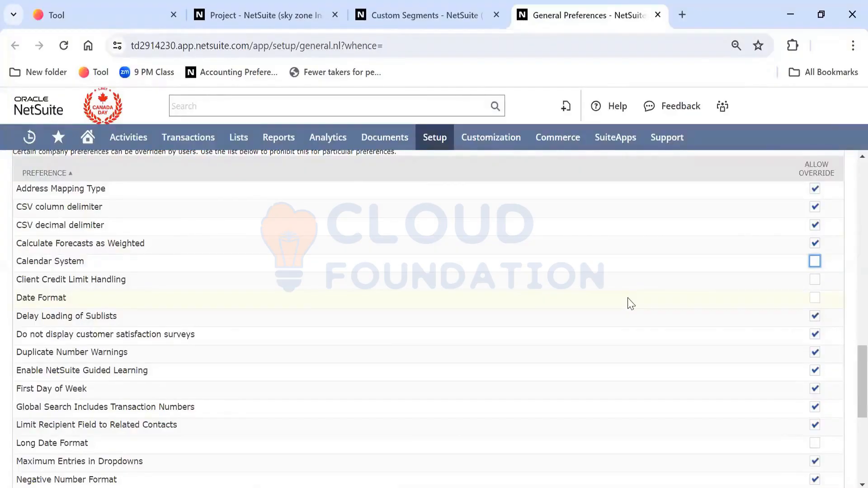
# - Examine the minimum password length and the available password policy choices in General Preferences
pyautogui.scroll(3, 631, 303)
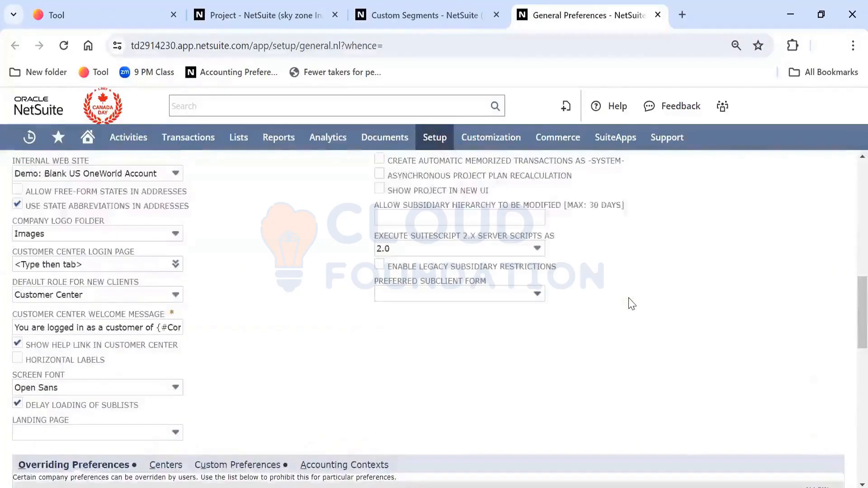
pyautogui.scroll(5, 631, 304)
pyautogui.scroll(2, 632, 303)
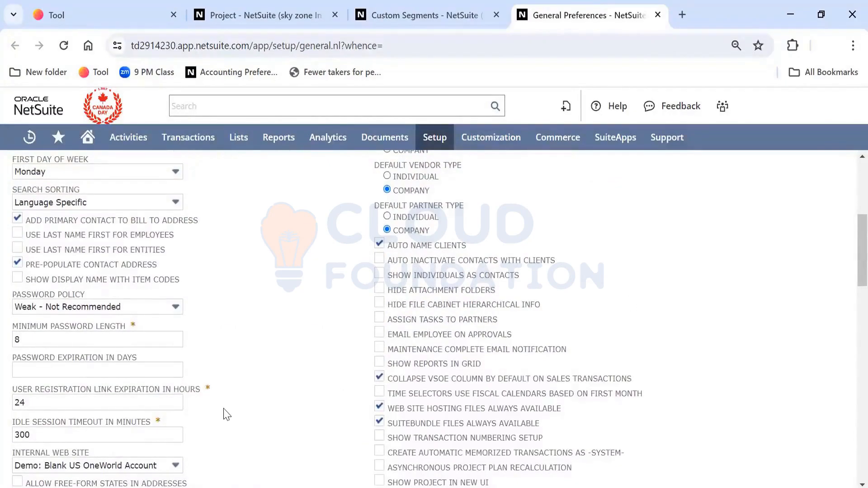
pyautogui.scroll(-1, 226, 414)
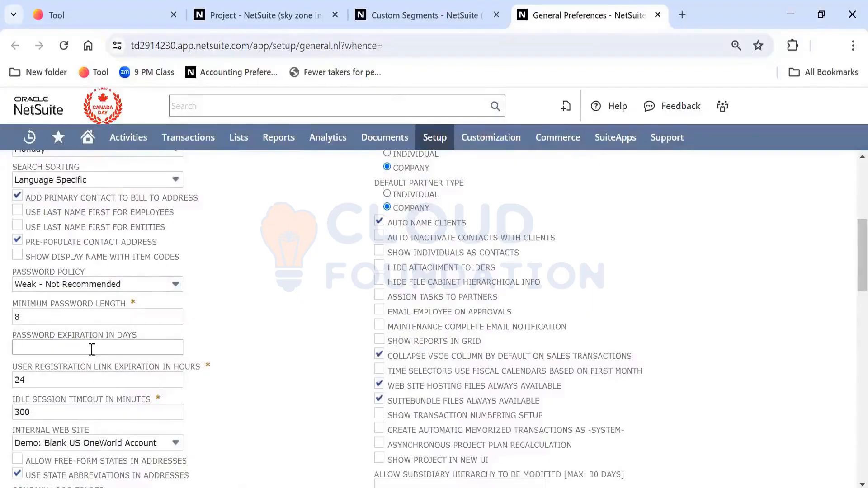
pyautogui.click(120, 317)
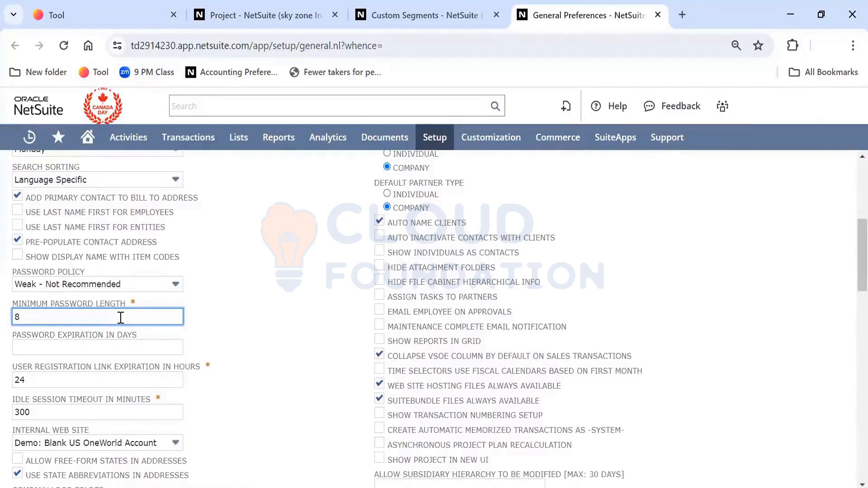
pyautogui.click(165, 290)
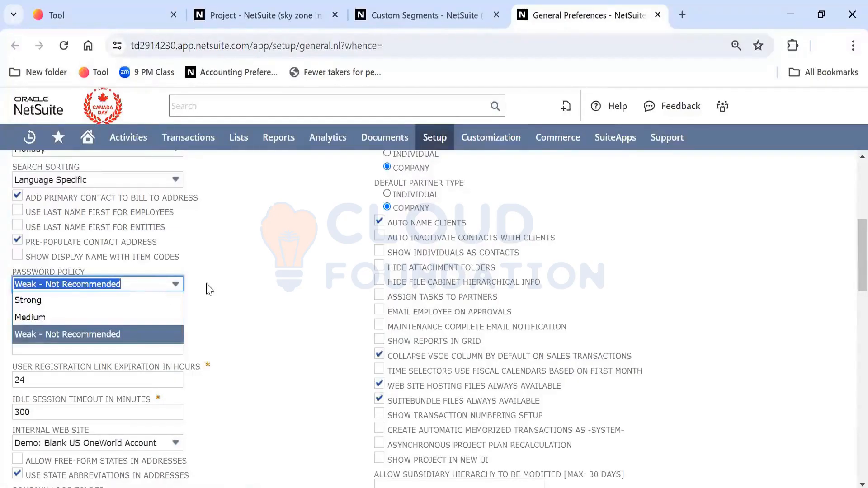
pyautogui.click(235, 294)
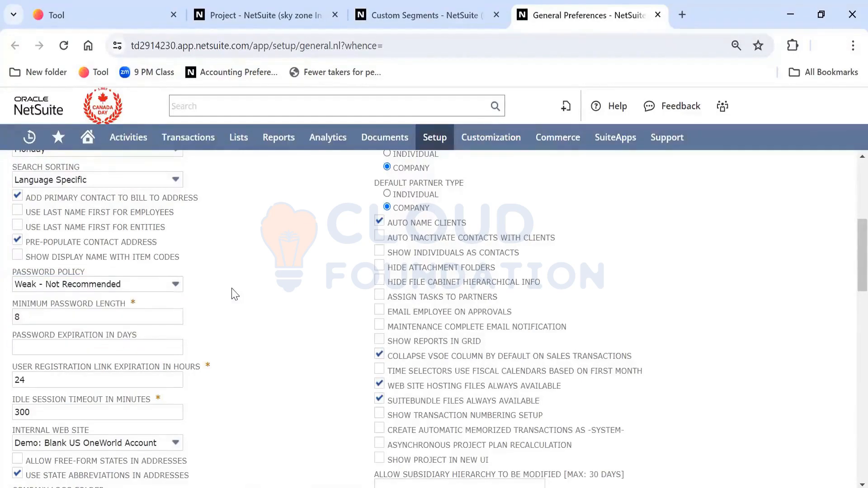
# - Set the password expiration to 60 days and the idle session timeout to 30 minutes
pyautogui.scroll(-1, 234, 294)
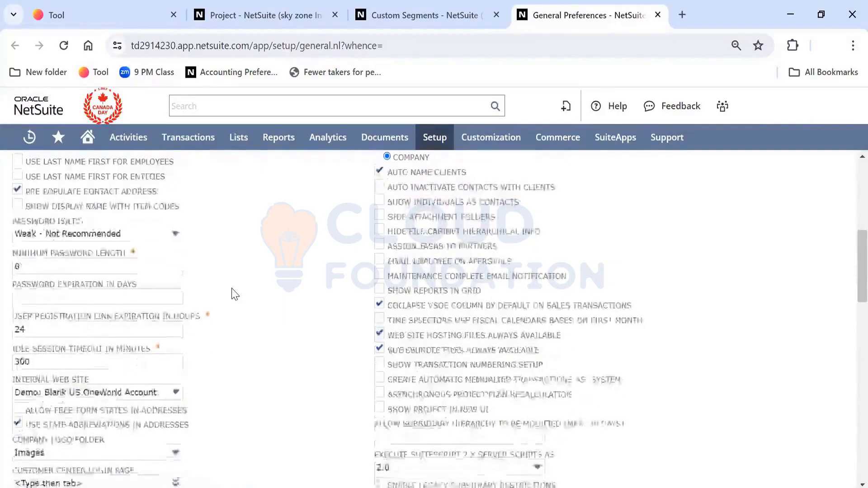
pyautogui.click(171, 300)
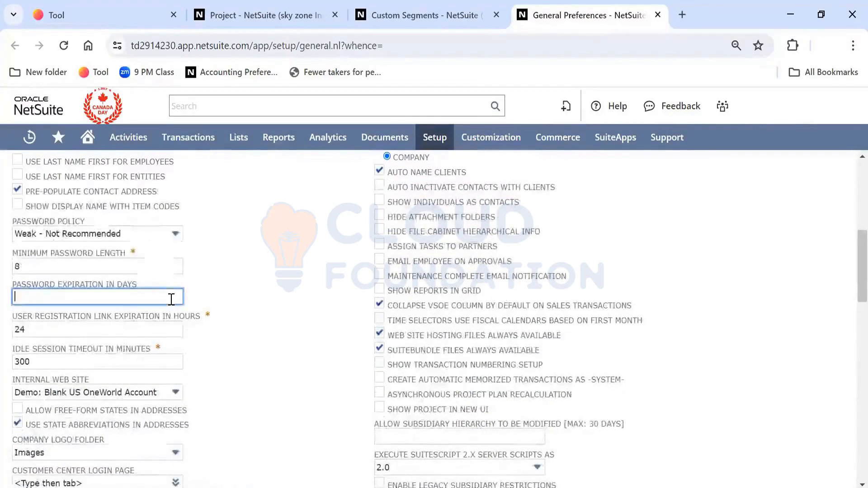
pyautogui.write('60')
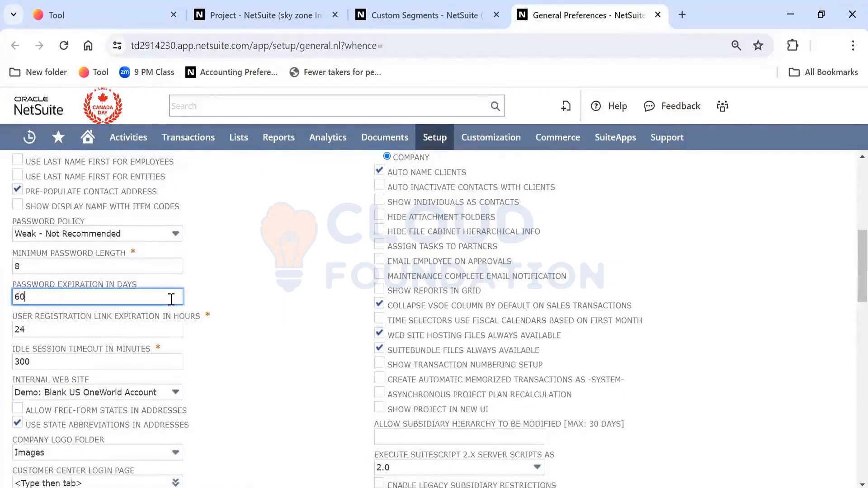
pyautogui.press('Tab')
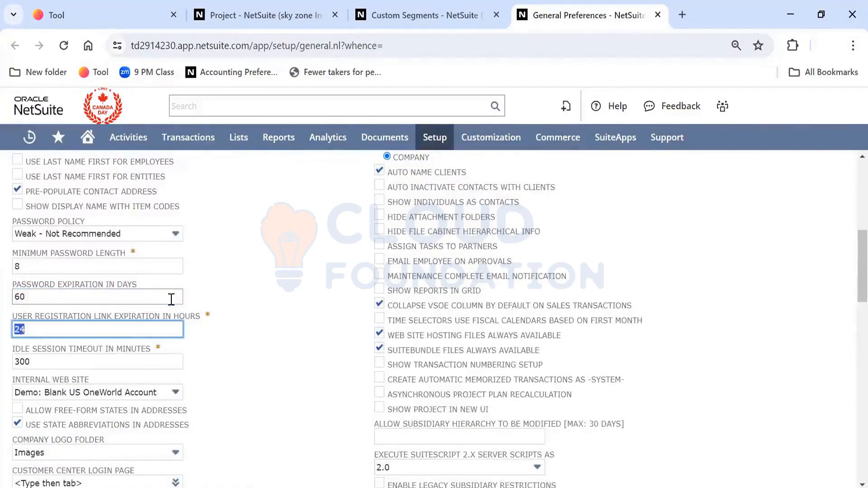
pyautogui.click(245, 360)
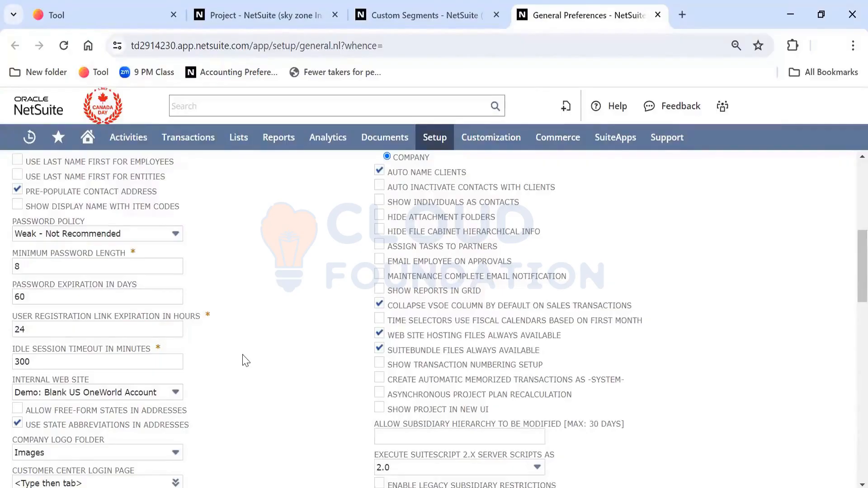
pyautogui.click(54, 361)
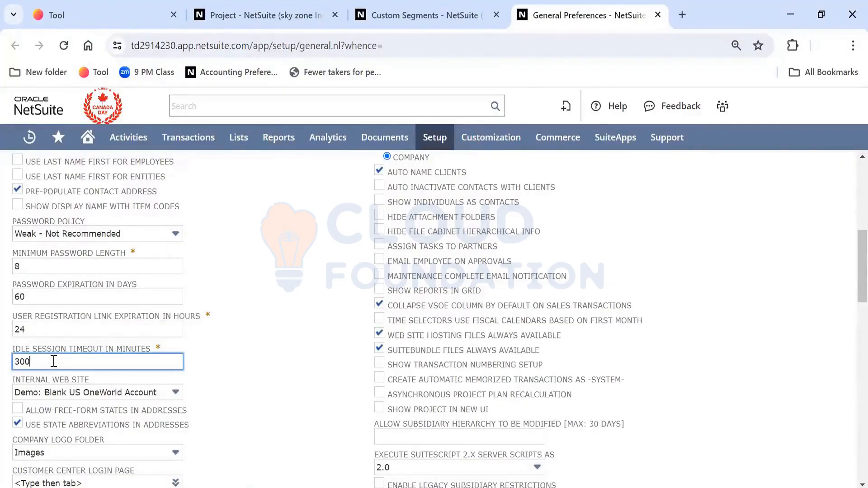
pyautogui.press('BackSpace')
pyautogui.click(297, 402)
# - Examine the remaining General Preferences settings and the Overriding Preferences list
pyautogui.scroll(-1, 296, 401)
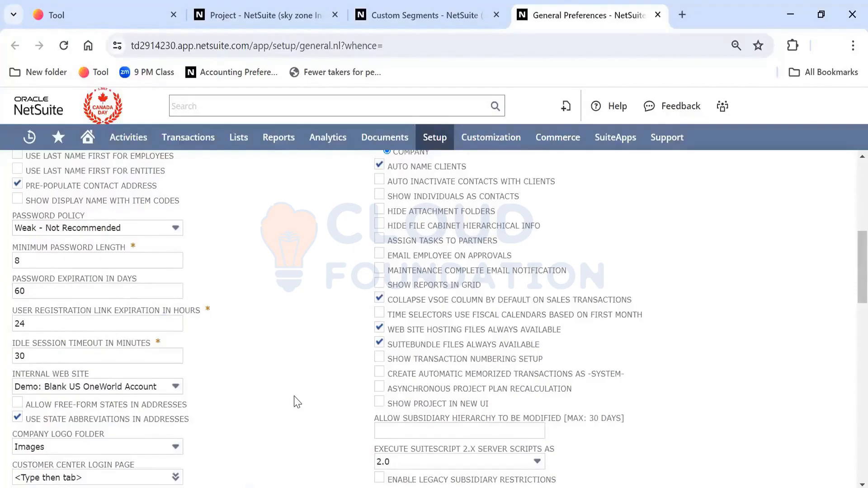
pyautogui.scroll(-3, 297, 402)
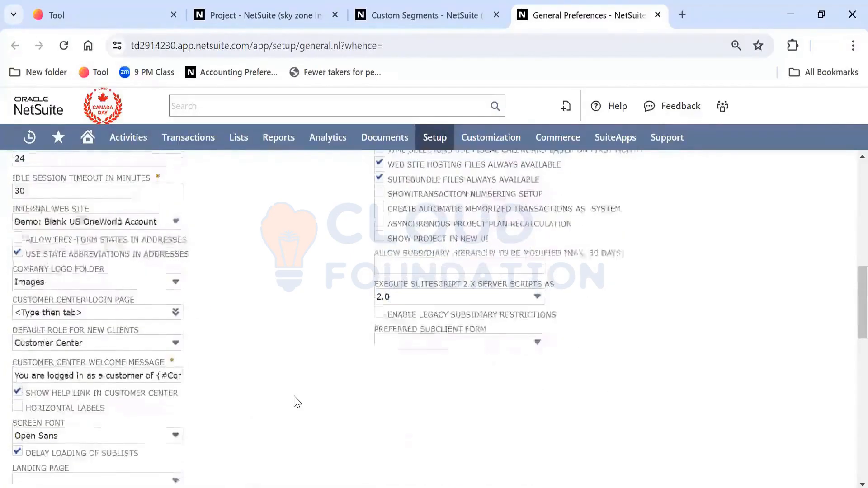
pyautogui.scroll(1, 296, 401)
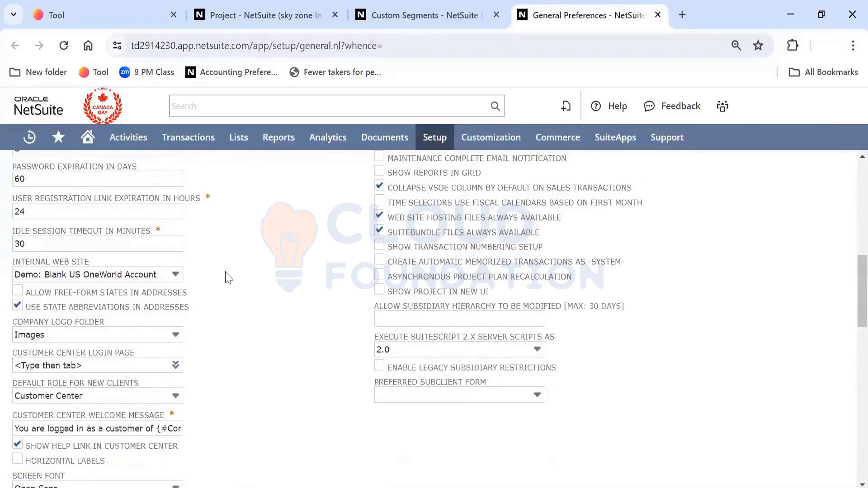
pyautogui.scroll(-1, 229, 277)
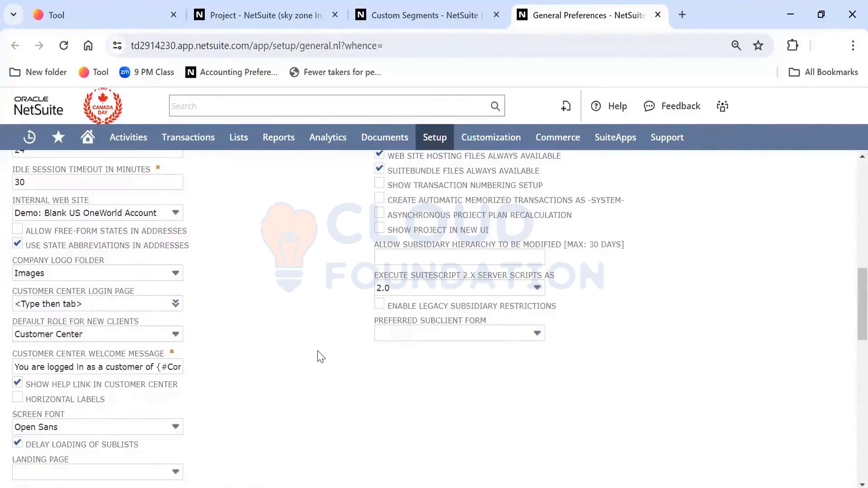
pyautogui.scroll(-8, 320, 357)
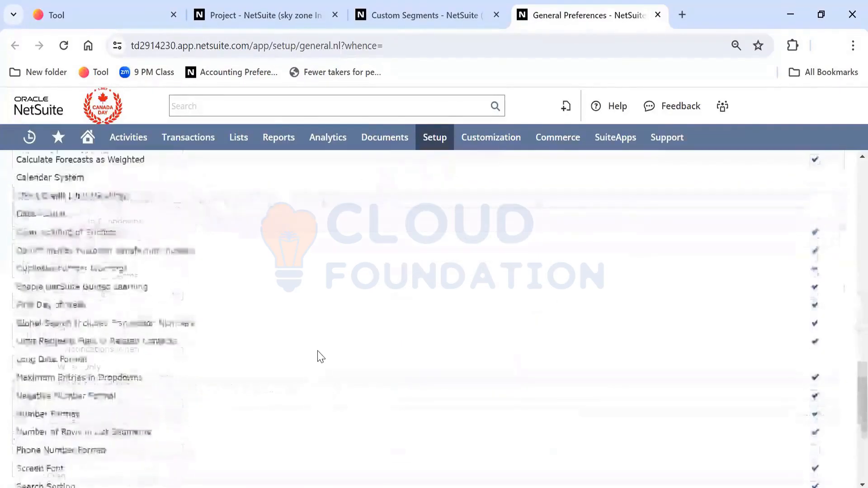
pyautogui.scroll(1, 321, 357)
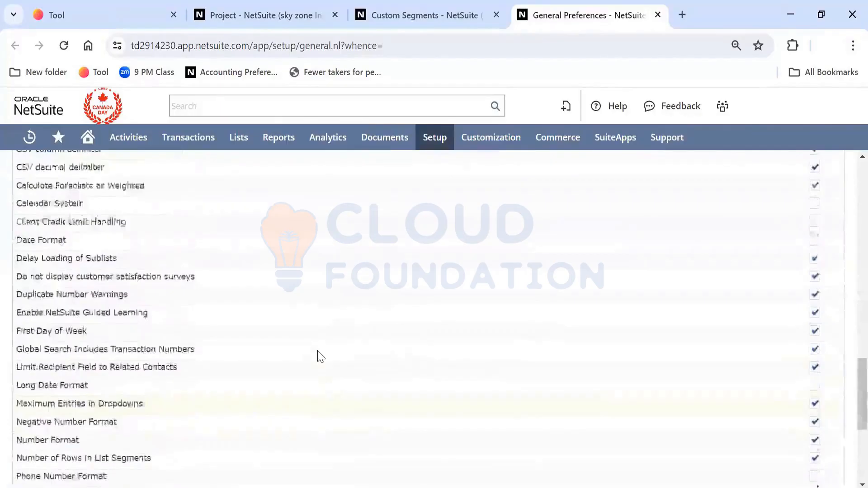
pyautogui.scroll(5, 321, 357)
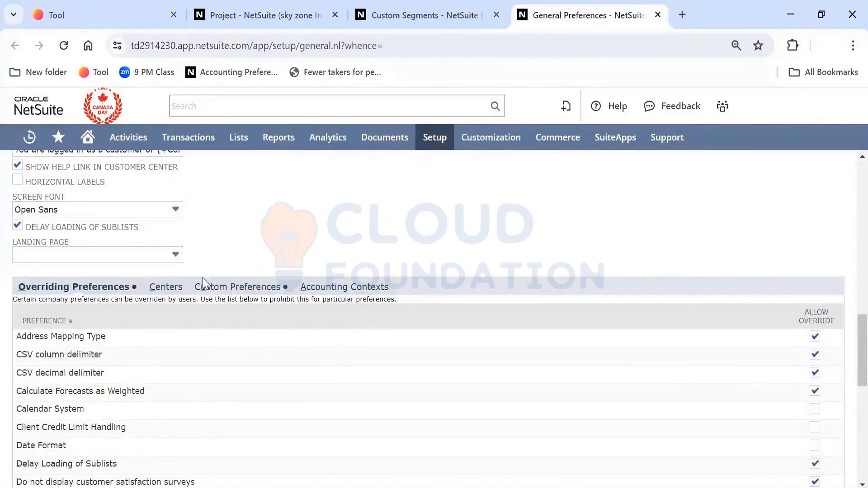
pyautogui.scroll(1, 317, 201)
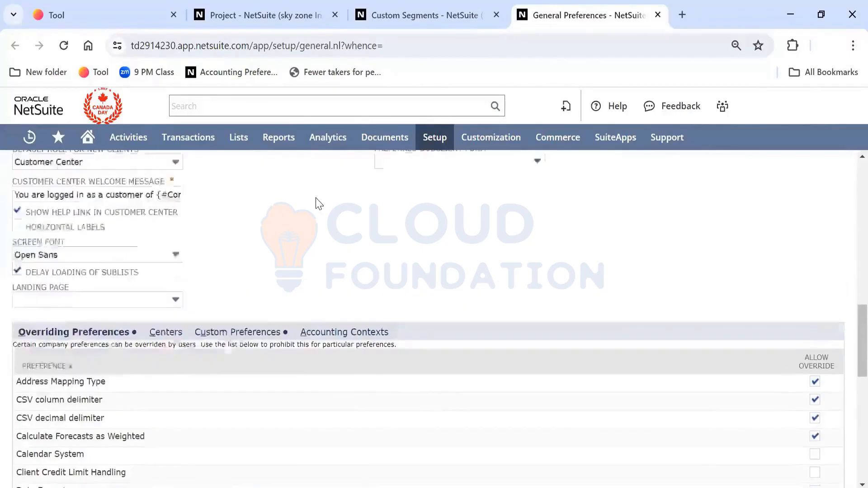
pyautogui.scroll(1, 318, 204)
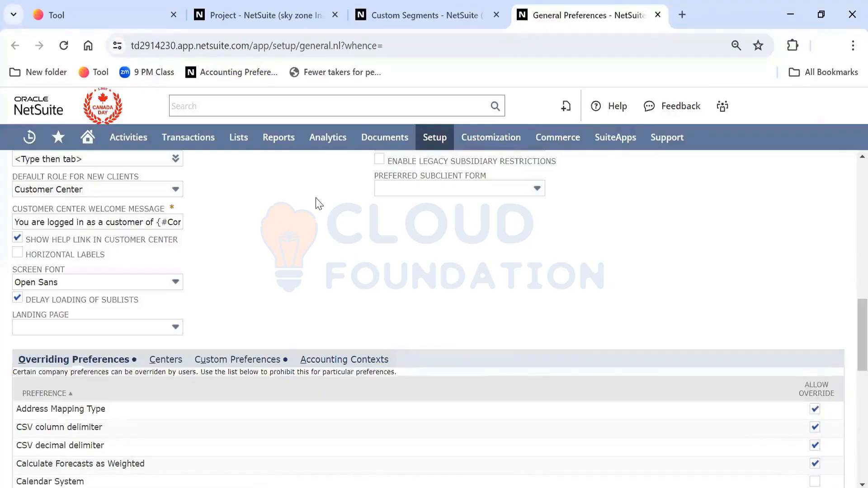
pyautogui.scroll(5, 319, 204)
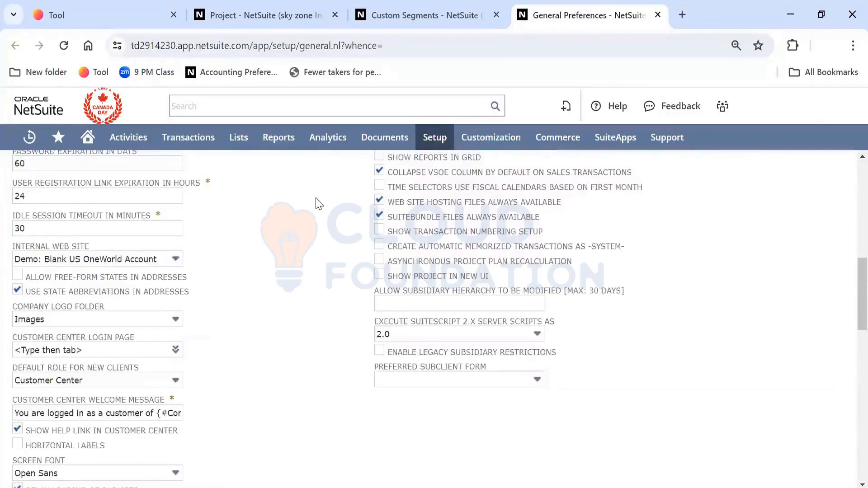
pyautogui.scroll(1, 319, 203)
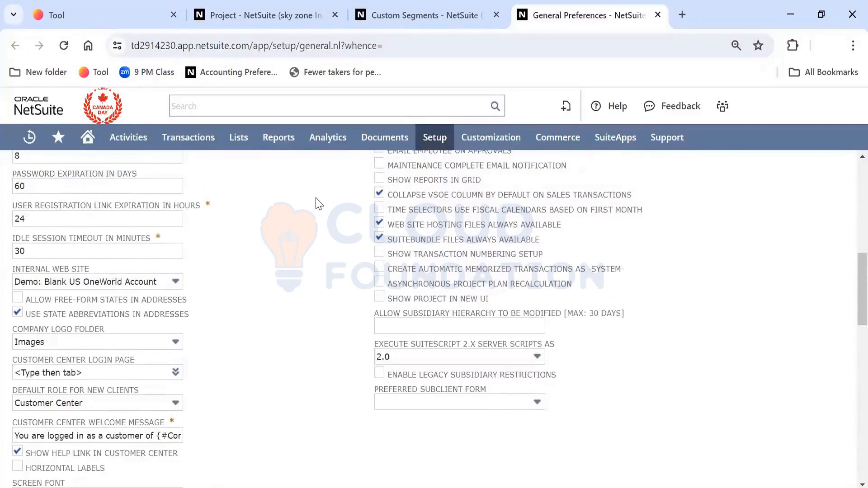
pyautogui.scroll(4, 319, 204)
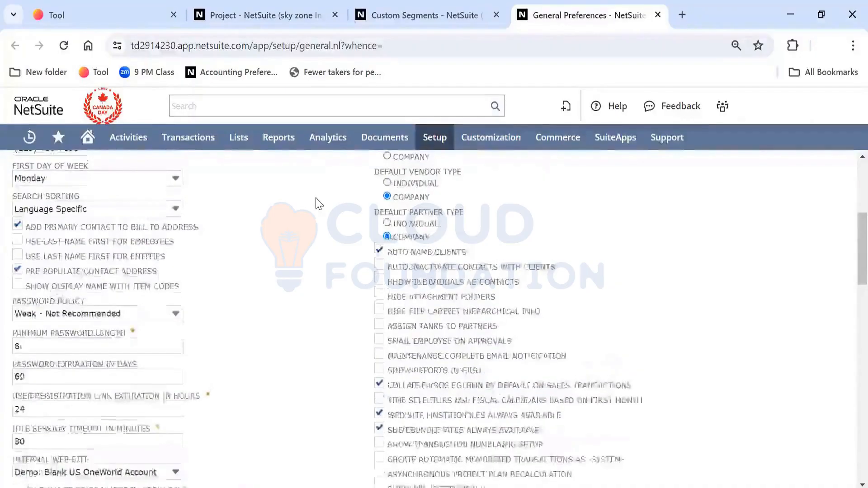
pyautogui.scroll(1, 319, 204)
pyautogui.scroll(2, 319, 203)
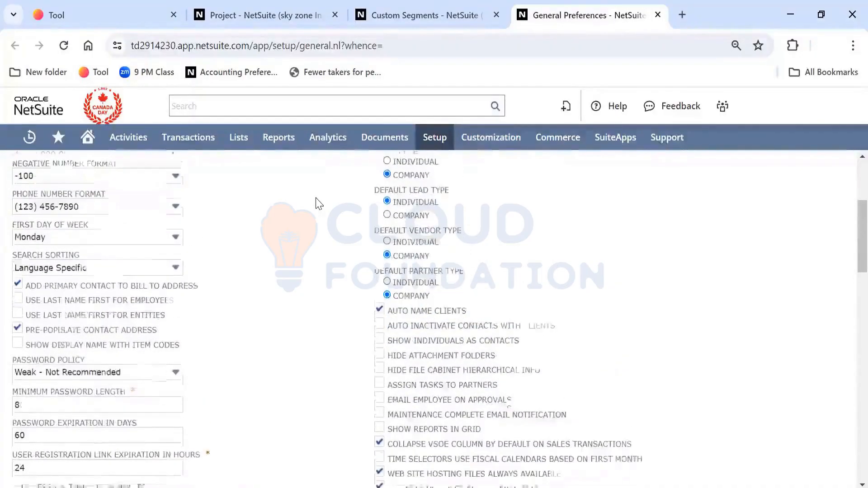
pyautogui.scroll(4, 319, 203)
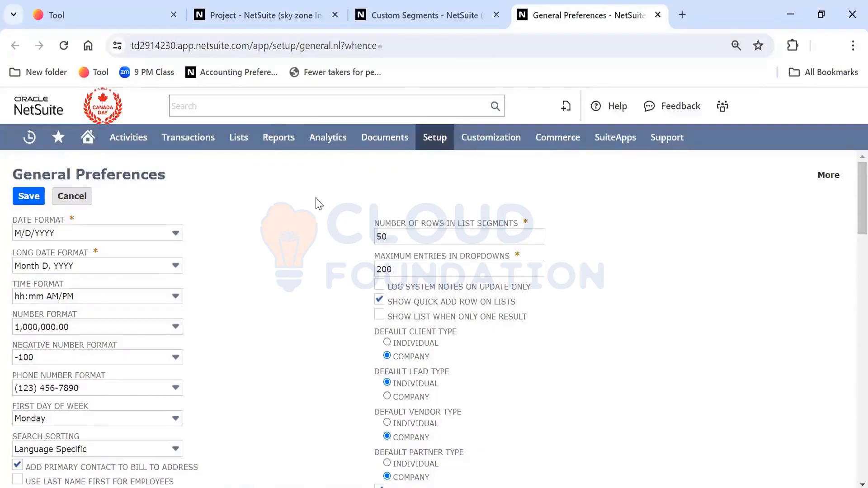
# - Examine the available Landing Page choices and the list and system note options in General Preferences
pyautogui.scroll(-3, 360, 287)
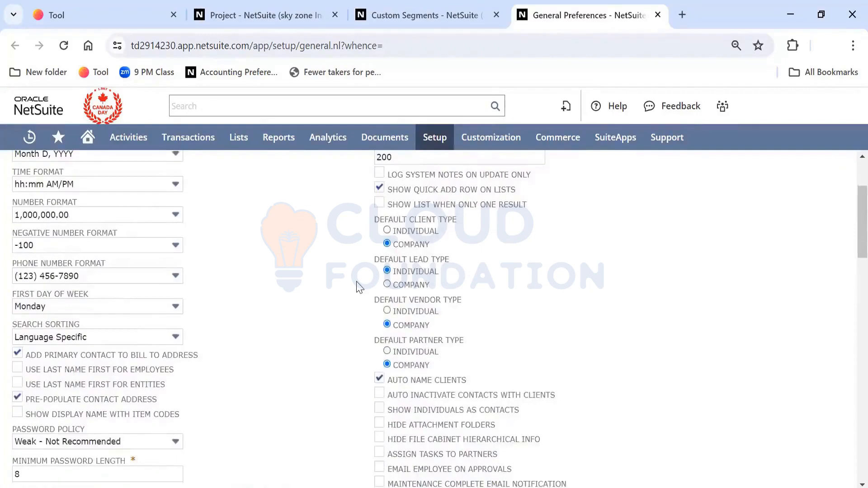
pyautogui.scroll(-1, 357, 270)
pyautogui.scroll(-6, 357, 270)
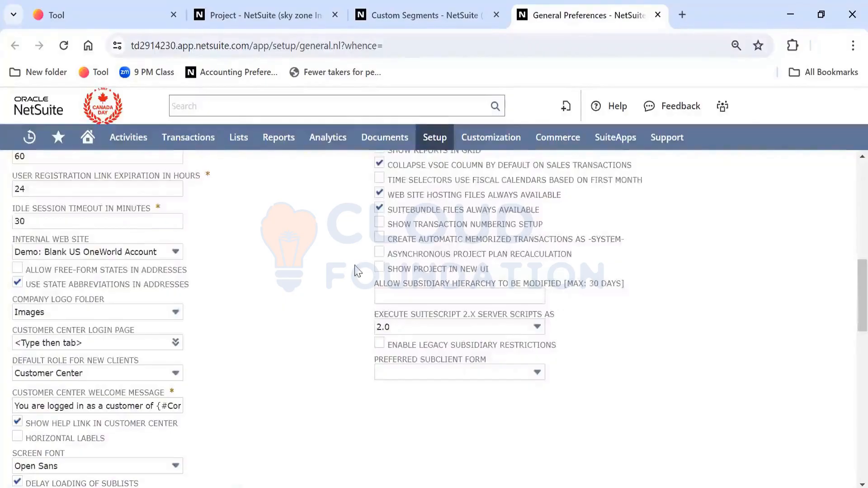
pyautogui.scroll(-1, 358, 270)
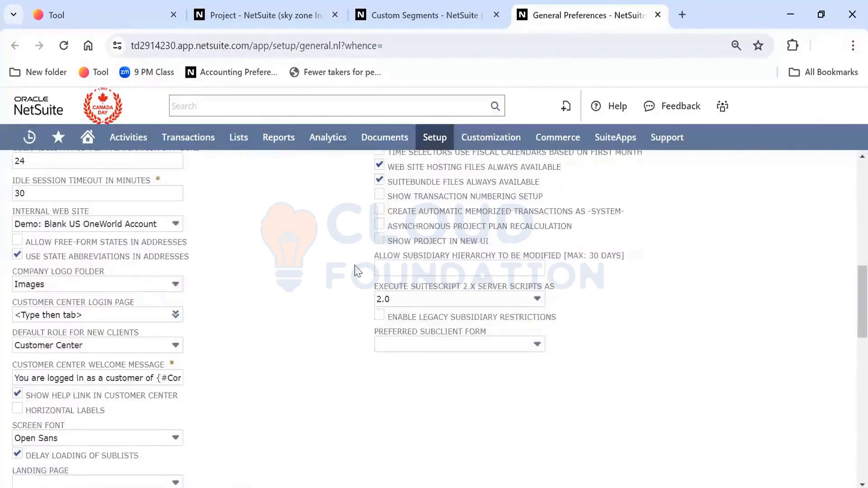
pyautogui.scroll(-2, 358, 270)
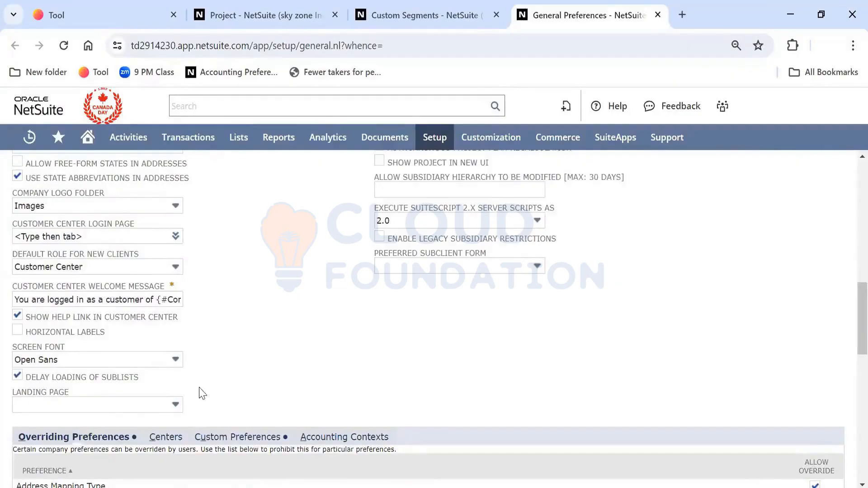
pyautogui.click(169, 405)
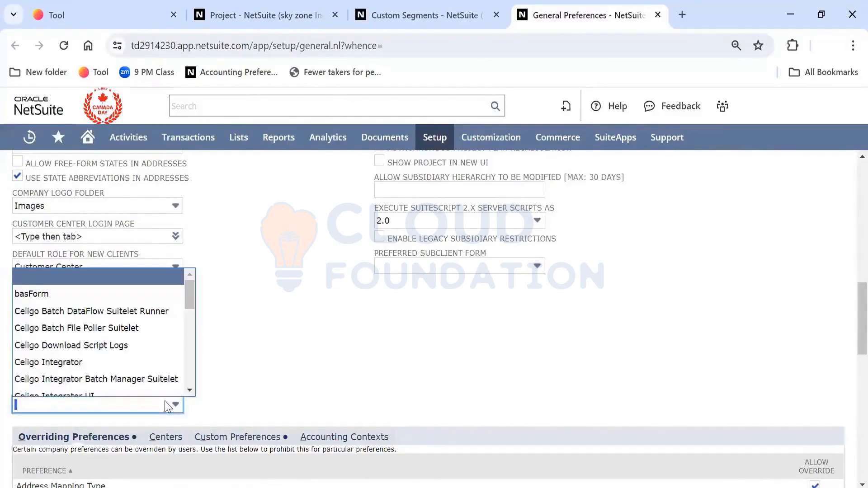
pyautogui.click(379, 343)
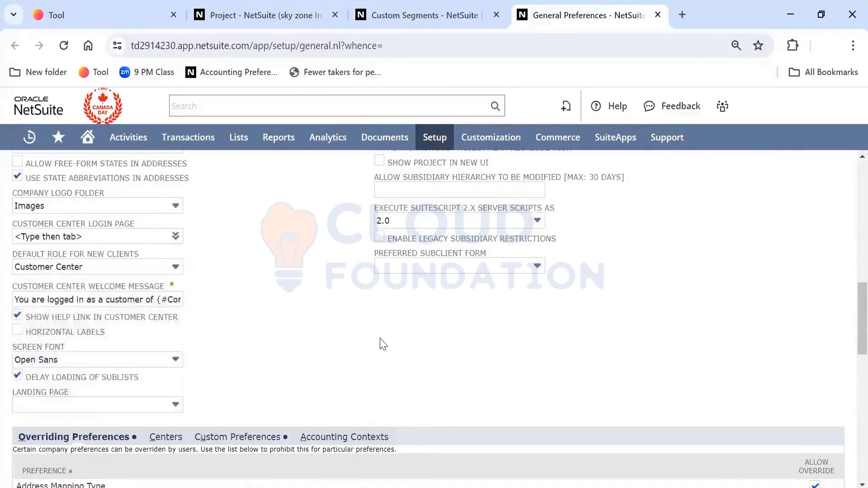
pyautogui.scroll(4, 379, 343)
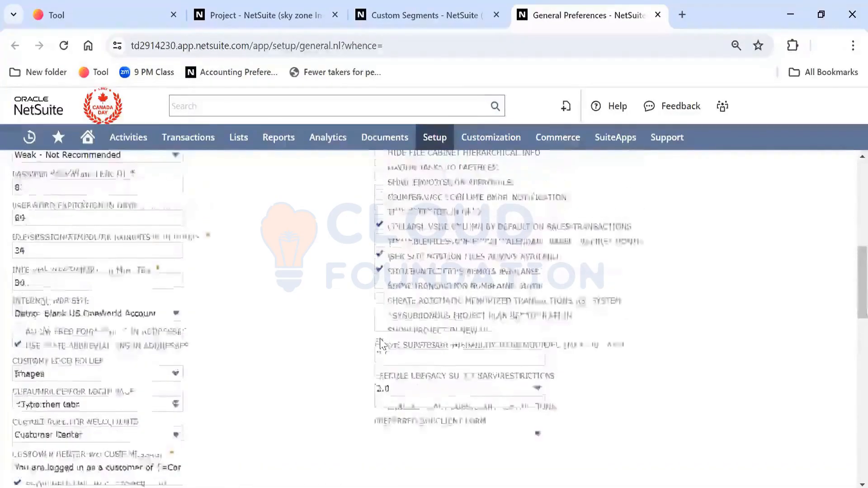
pyautogui.scroll(6, 380, 344)
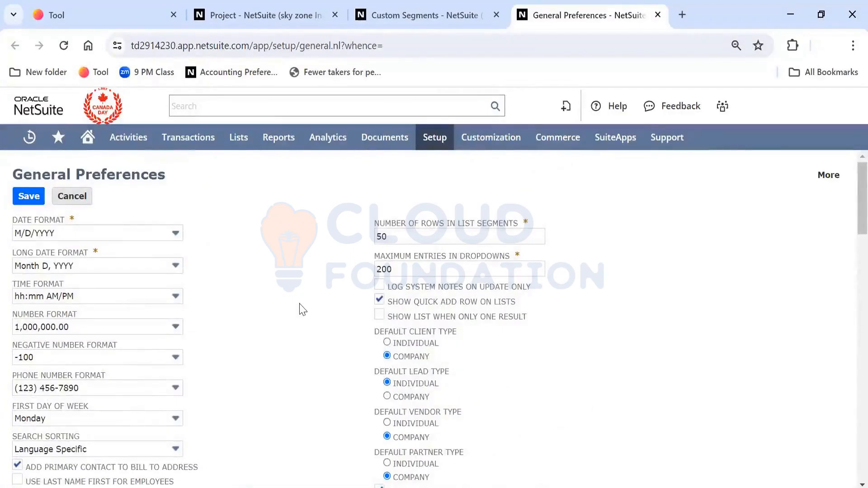
pyautogui.scroll(-1, 303, 310)
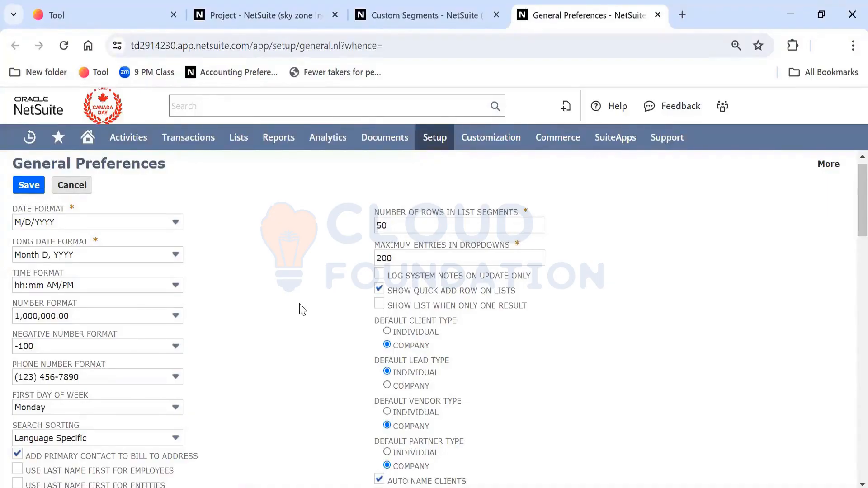
pyautogui.scroll(-3, 302, 310)
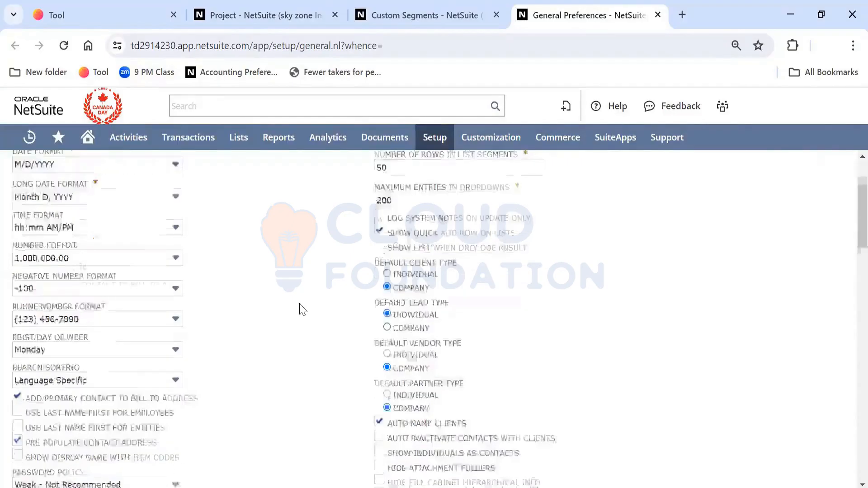
pyautogui.scroll(1, 301, 308)
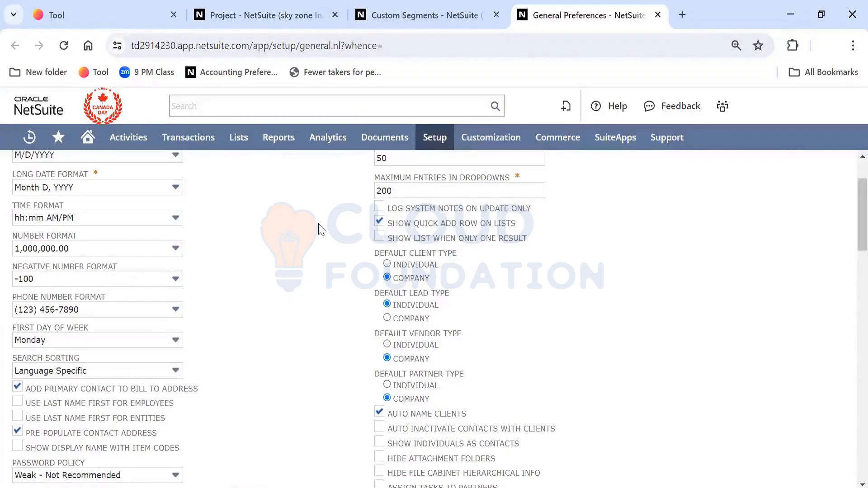
# - Open the Chart of Accounts in a new browser tab and switch to it
pyautogui.moveTo(247, 149)
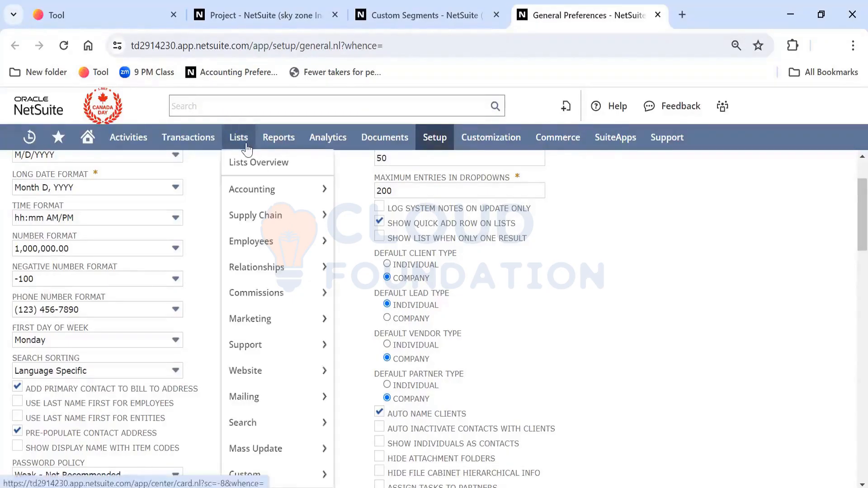
pyautogui.moveTo(265, 187)
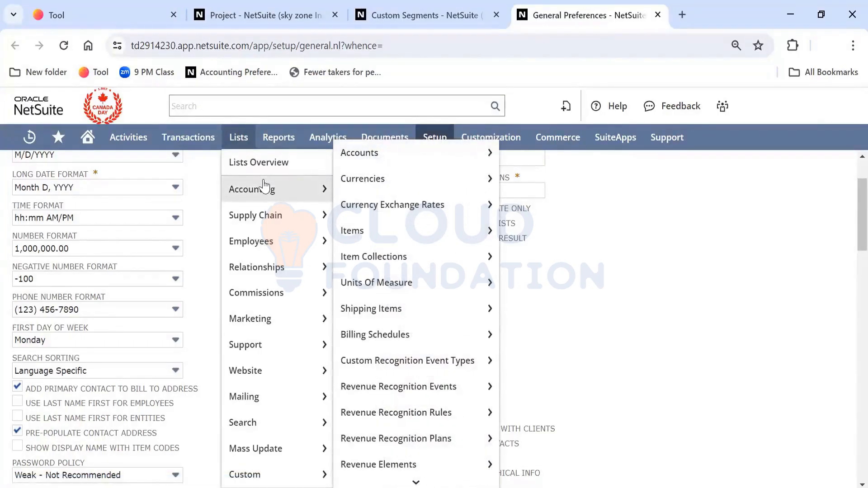
pyautogui.moveTo(407, 218)
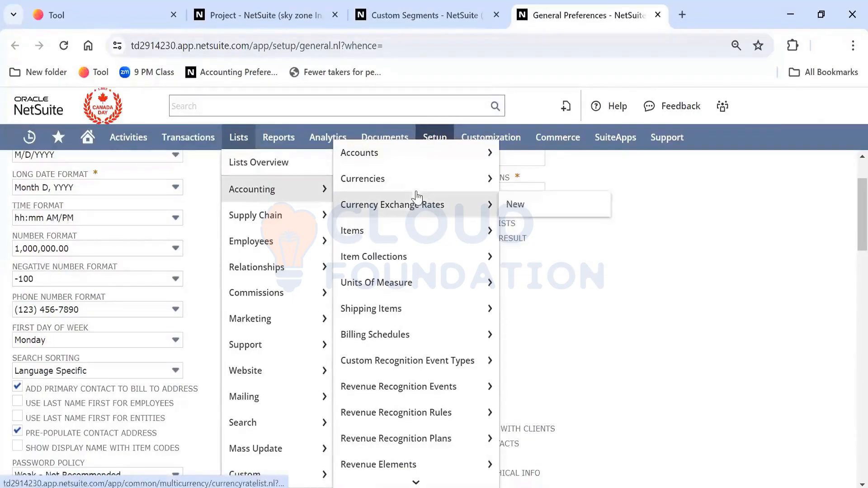
pyautogui.rightClick(423, 156)
pyautogui.click(452, 171)
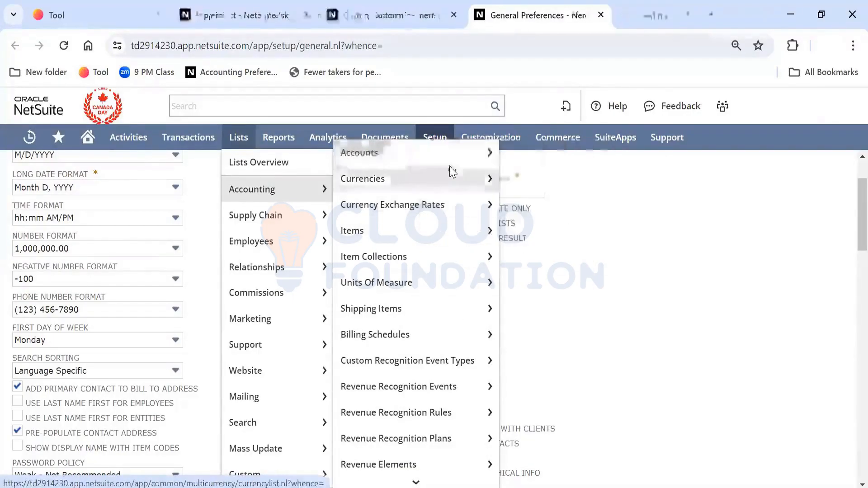
pyautogui.click(624, 8)
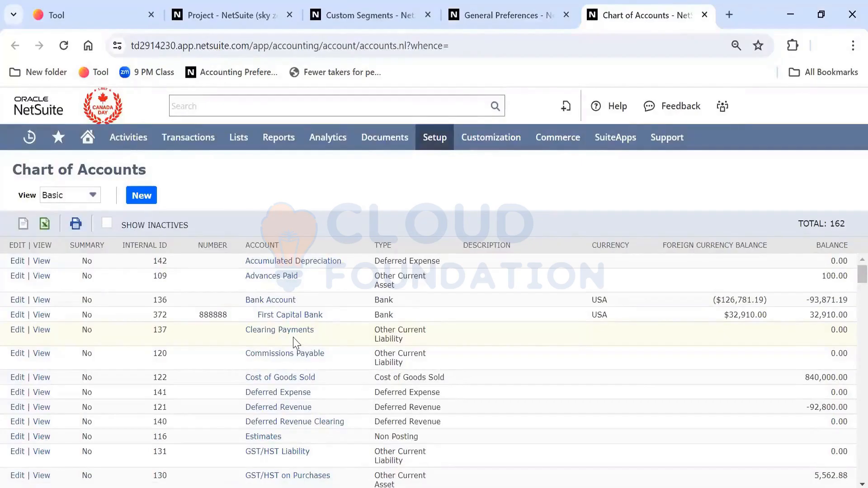
# - View the Bank Account record and examine its System Notes for who set each field and the old and new values
pyautogui.click(40, 301)
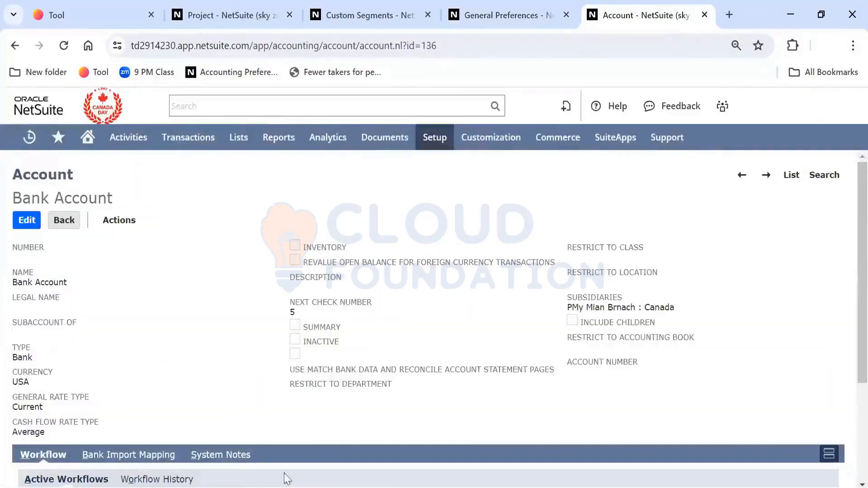
pyautogui.click(236, 454)
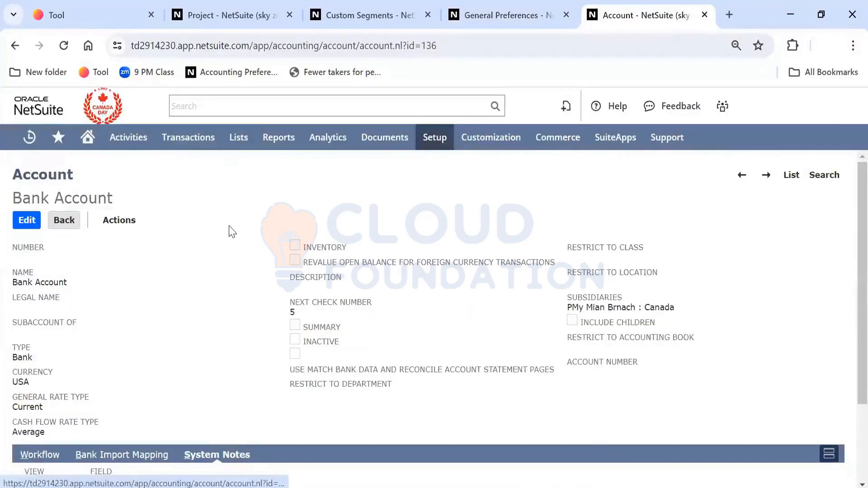
pyautogui.scroll(-5, 228, 231)
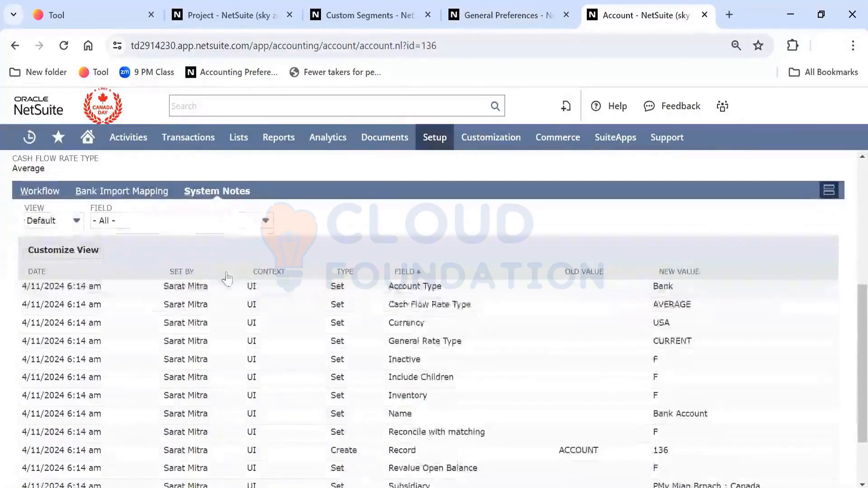
pyautogui.tripleClick(201, 286)
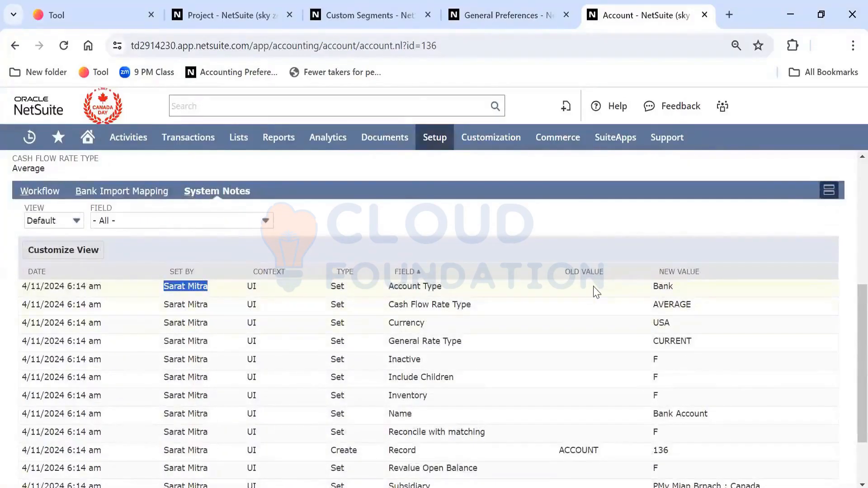
pyautogui.scroll(-1, 594, 286)
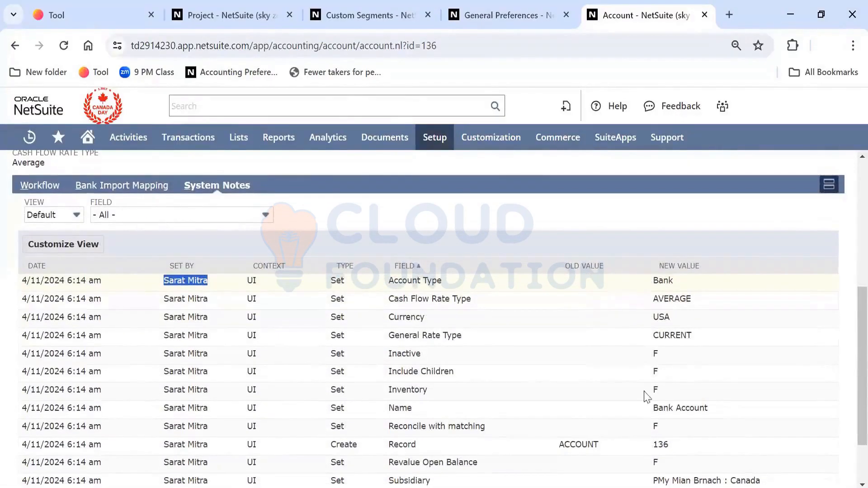
# - Examine the record creation entry and the remaining System Notes entries of the Bank Account record
pyautogui.doubleClick(662, 445)
pyautogui.click(662, 445)
pyautogui.scroll(-1, 662, 444)
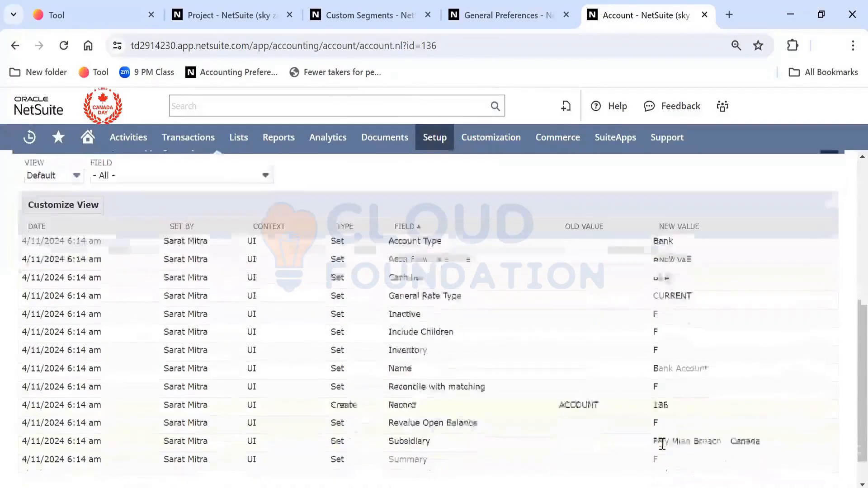
pyautogui.scroll(-1, 662, 447)
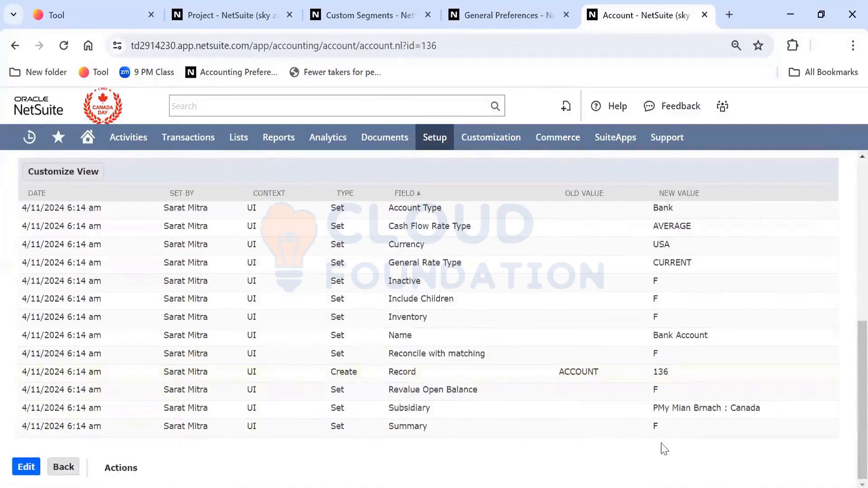
pyautogui.scroll(1, 577, 357)
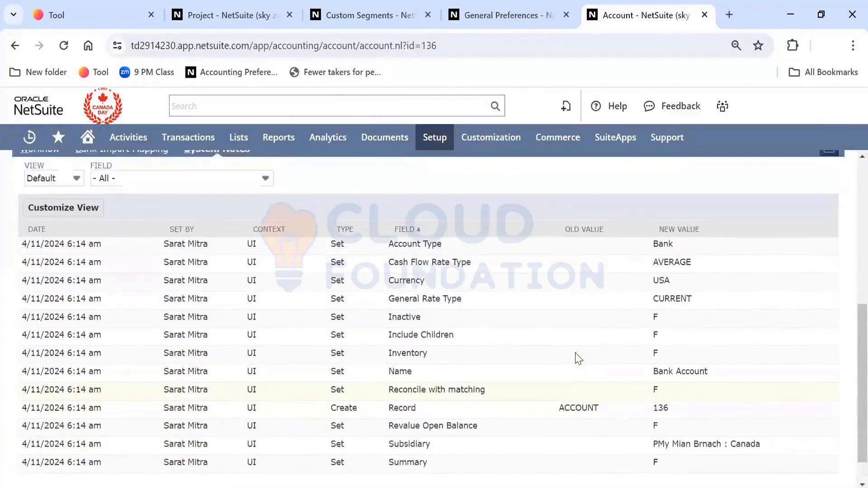
# - Return to General Preferences and examine the default entity types, contact, reporting, memorized transaction and subsidiary options
pyautogui.click(519, 18)
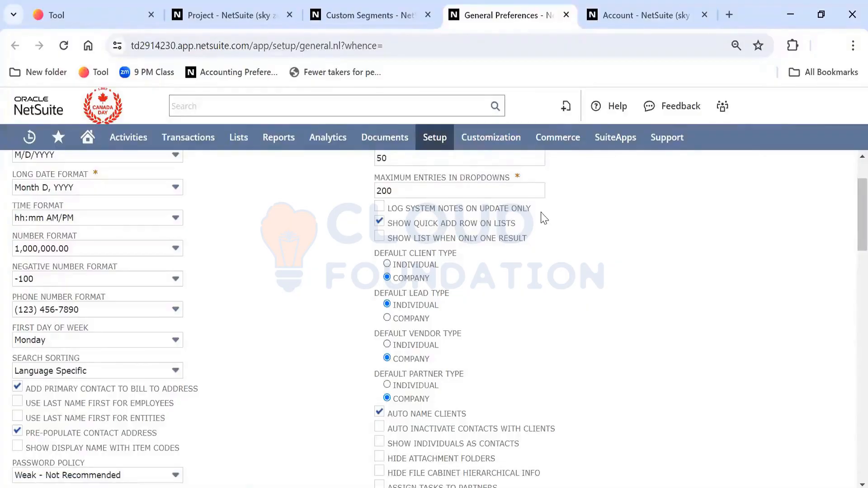
pyautogui.scroll(-1, 541, 304)
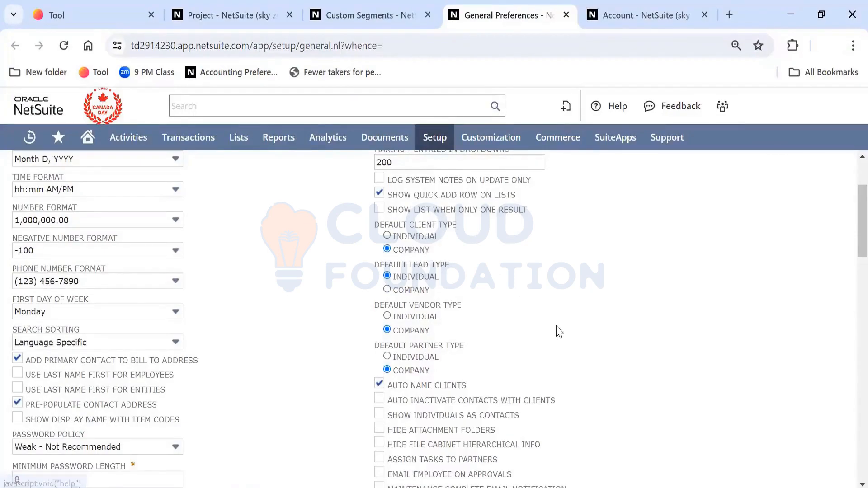
pyautogui.scroll(-2, 554, 330)
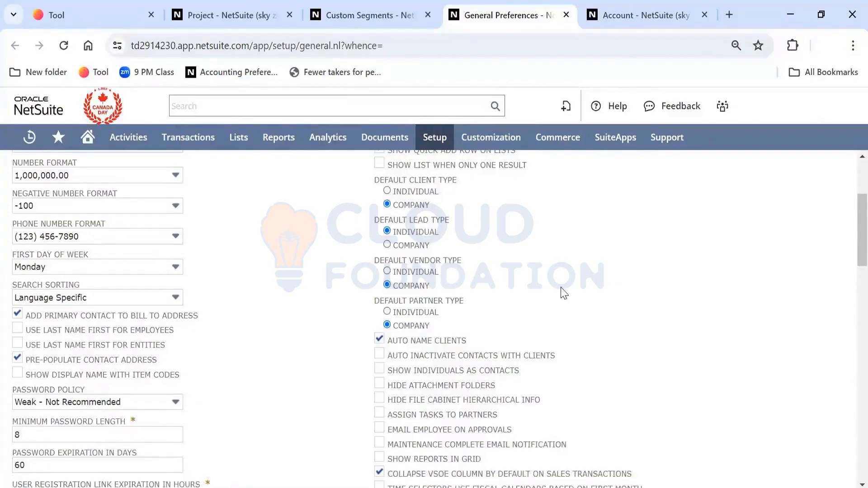
pyautogui.scroll(-1, 563, 294)
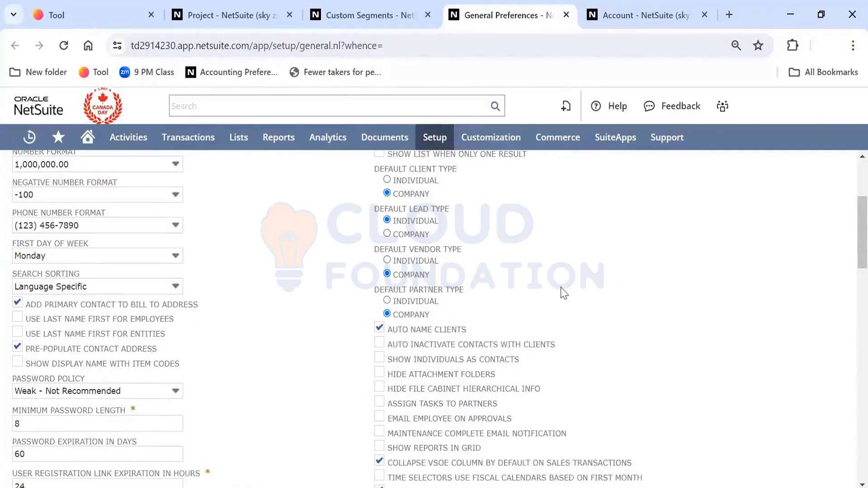
pyautogui.scroll(-1, 563, 293)
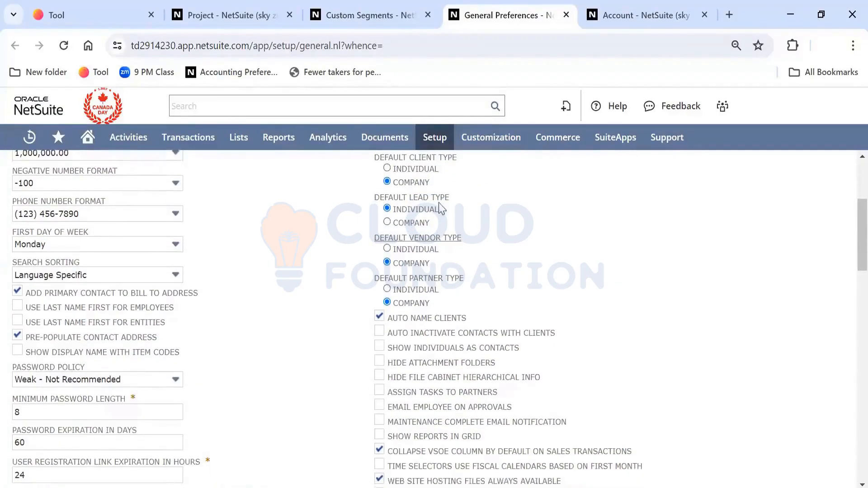
pyautogui.scroll(-2, 517, 258)
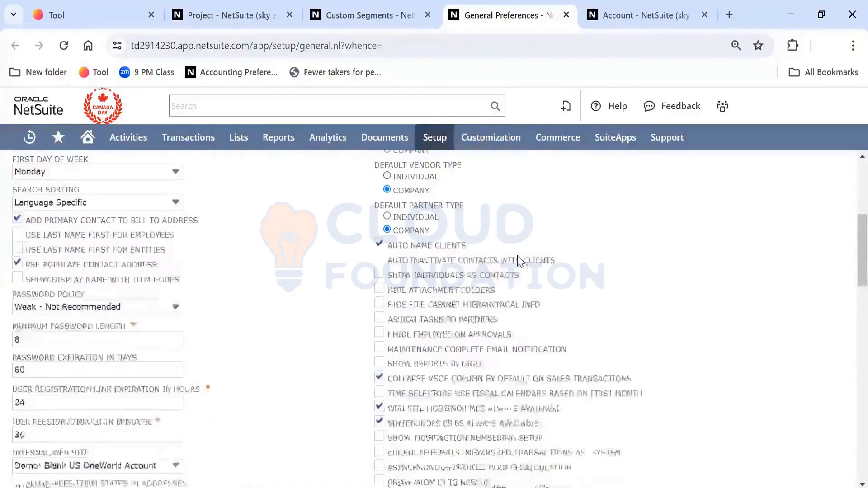
pyautogui.scroll(-2, 518, 261)
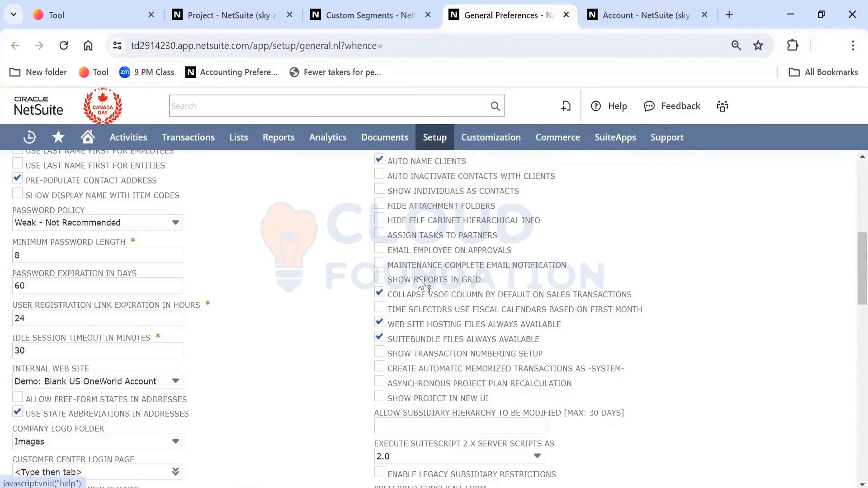
pyautogui.scroll(-1, 417, 277)
pyautogui.scroll(-1, 418, 278)
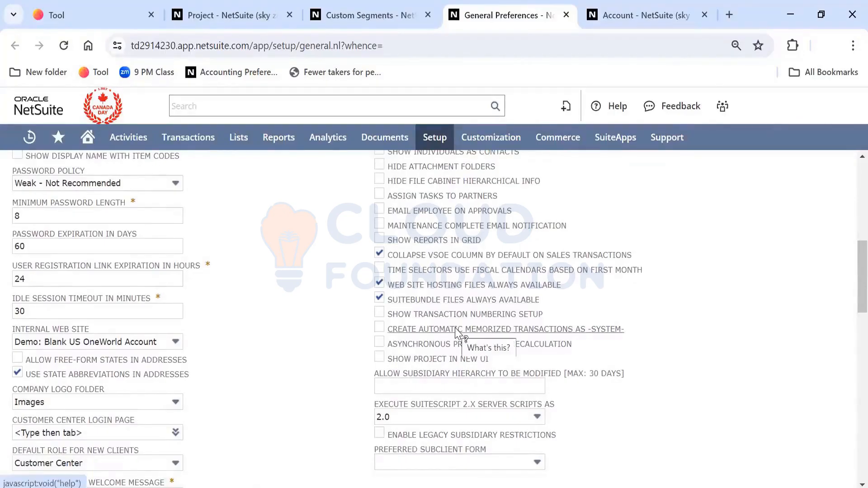
pyautogui.scroll(-2, 458, 333)
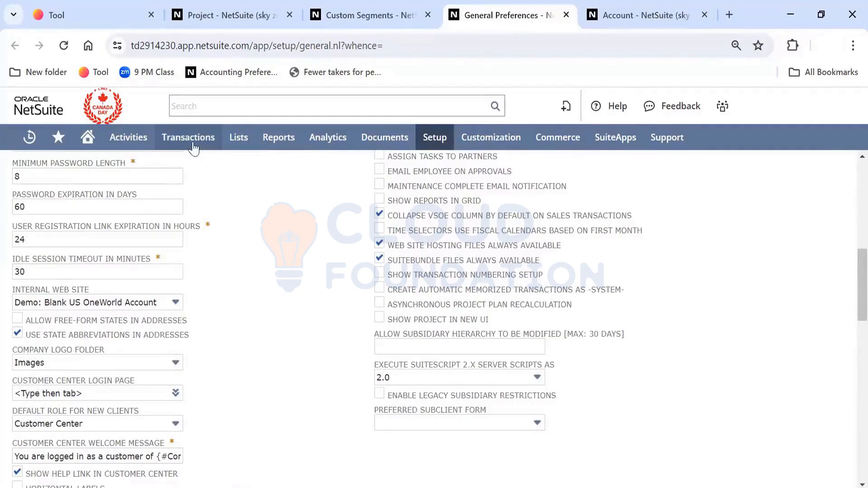
# - Open Enter Memorized Transactions in a new browser tab and switch to it
pyautogui.moveTo(195, 148)
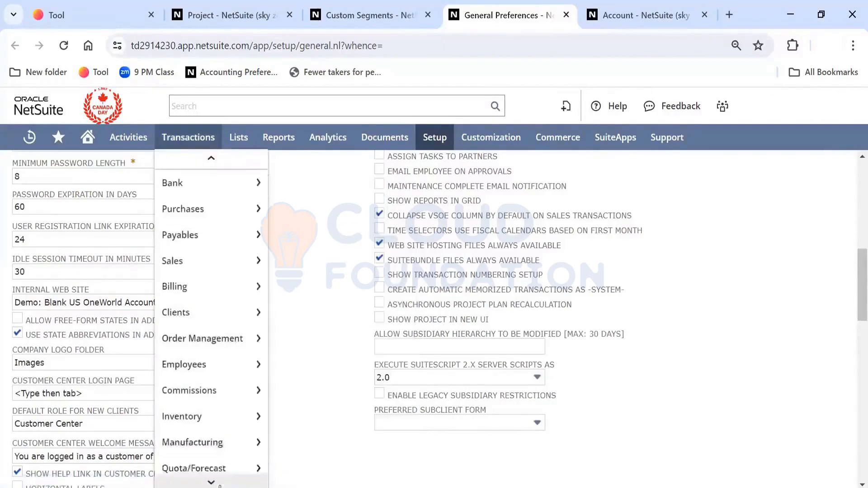
pyautogui.moveTo(220, 486)
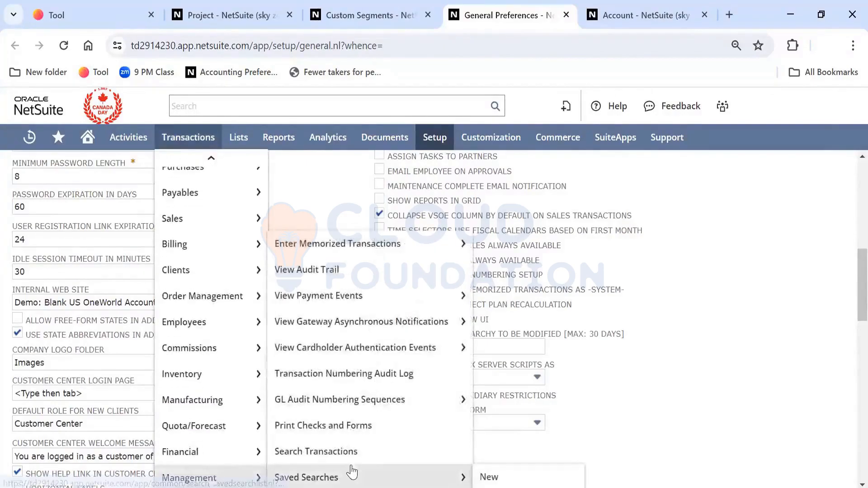
pyautogui.moveTo(345, 301)
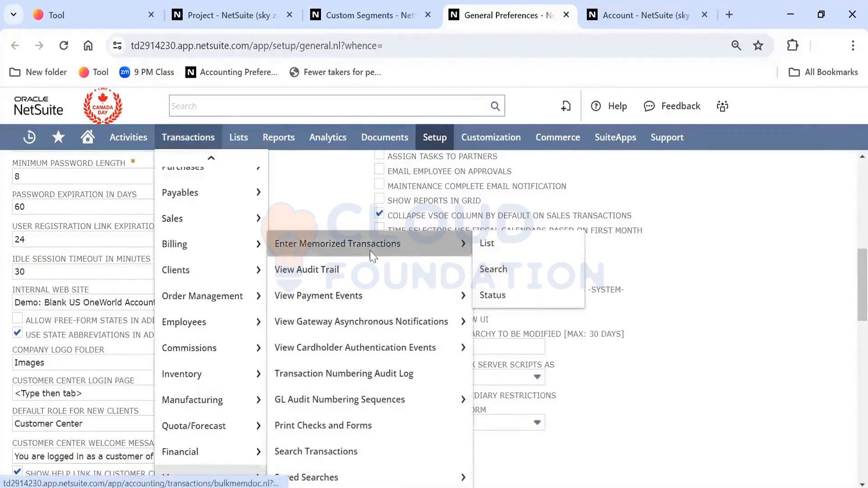
pyautogui.rightClick(395, 252)
pyautogui.click(400, 261)
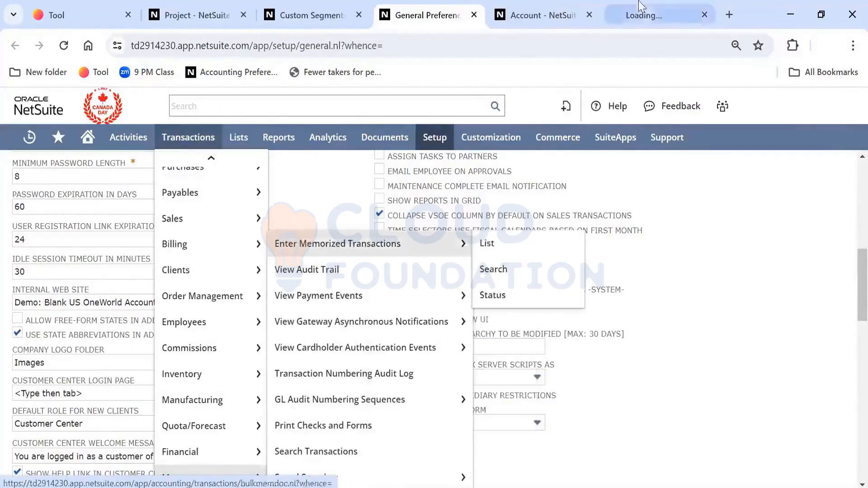
pyautogui.click(650, 18)
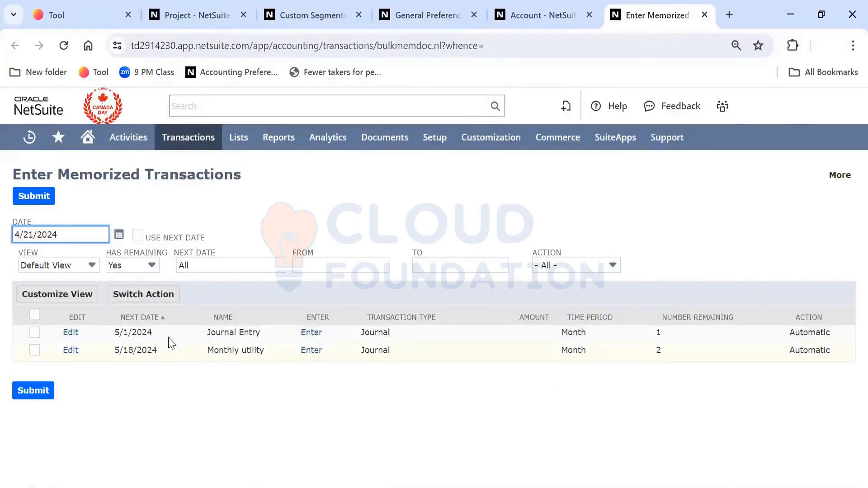
# - Open the Journal Entry memorized transaction definition for editing in a new browser tab and switch to it
pyautogui.rightClick(70, 337)
pyautogui.click(177, 180)
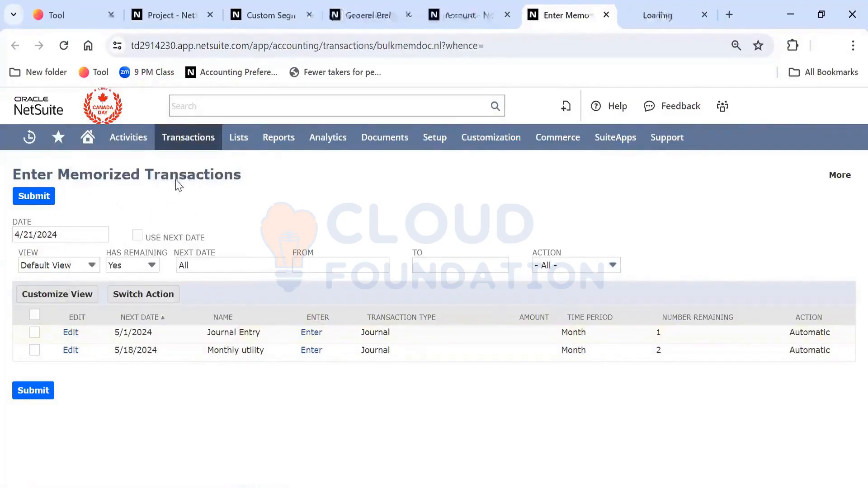
pyautogui.click(654, 5)
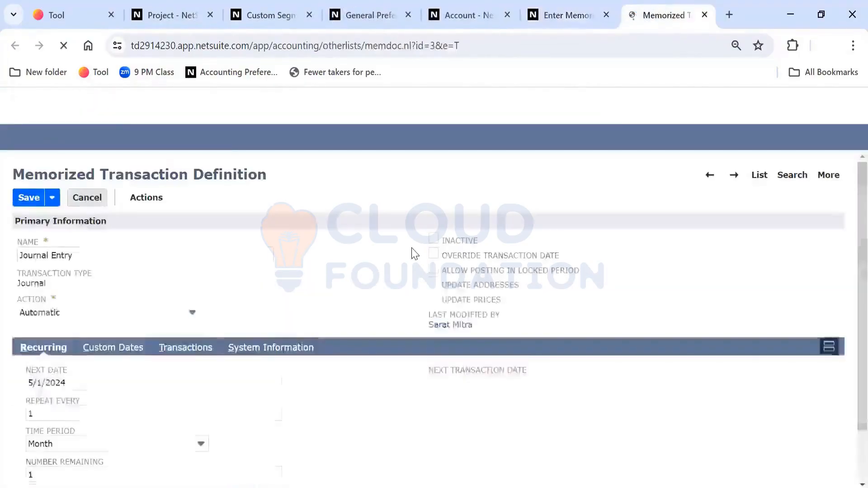
pyautogui.click(361, 261)
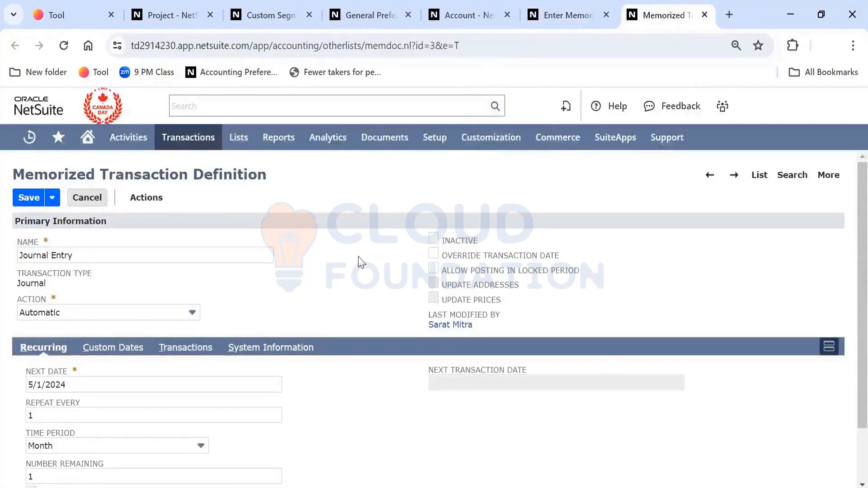
# - Go to the list of memorized transactions and view the Monthly utility definition
pyautogui.click(146, 198)
pyautogui.click(759, 183)
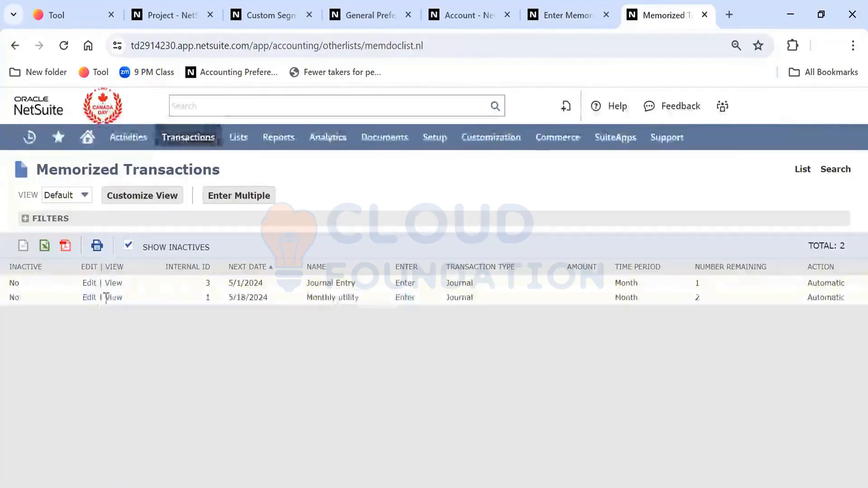
pyautogui.click(111, 298)
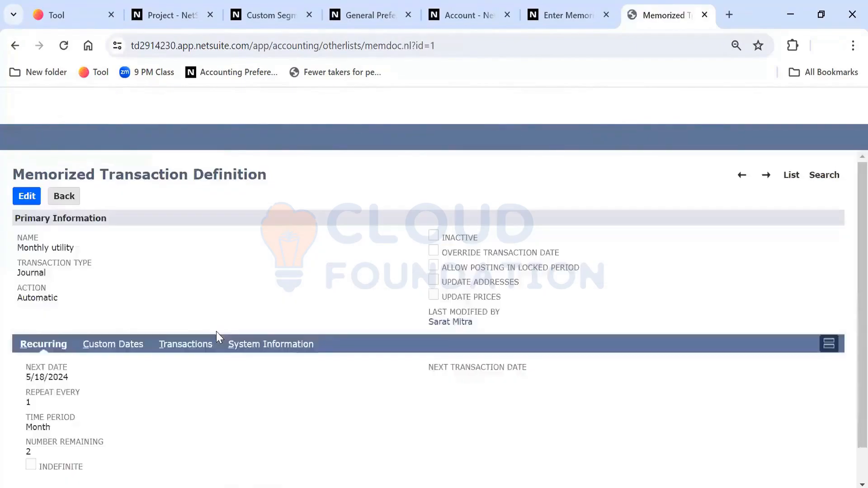
# - Select the Journal Entry row in Enter Memorized Transactions, then review the Monthly utility definition's recurring settings
pyautogui.hotkey('ctrl', 'shift', 'Tab')
pyautogui.click(35, 332)
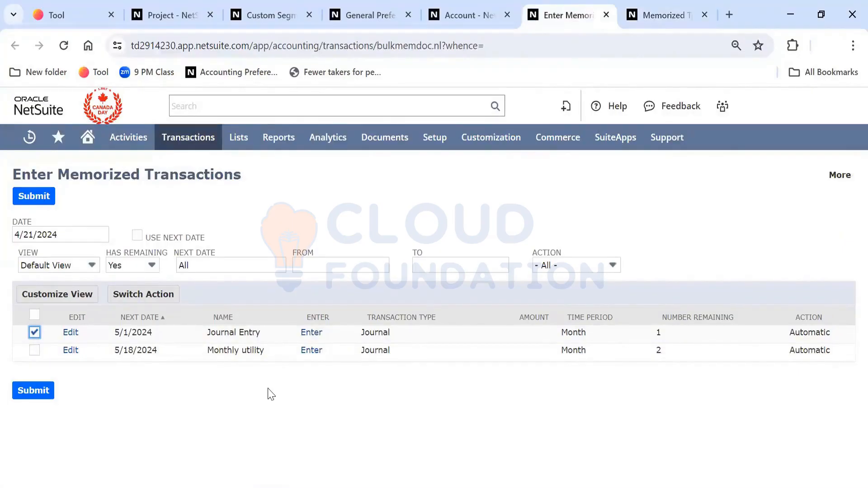
pyautogui.click(665, 20)
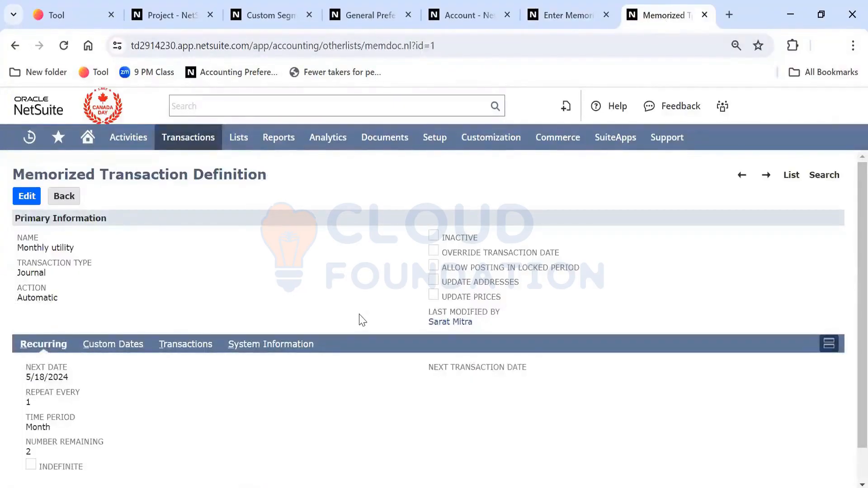
pyautogui.scroll(-1, 362, 320)
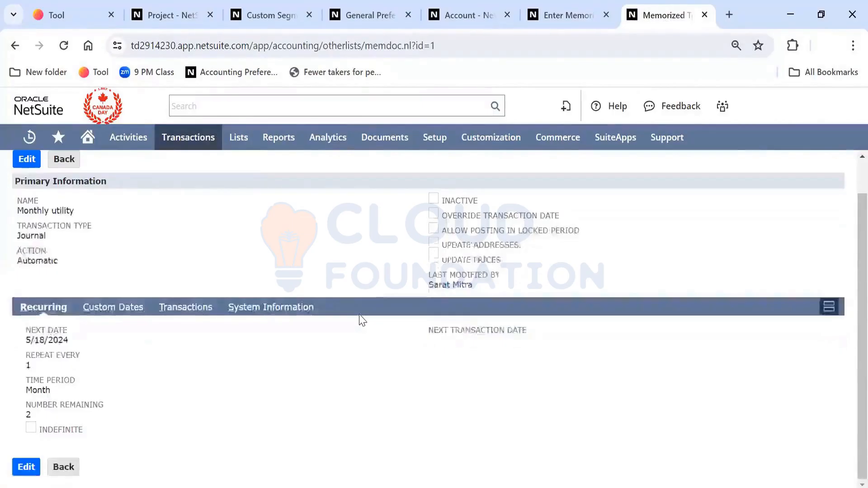
pyautogui.scroll(1, 362, 320)
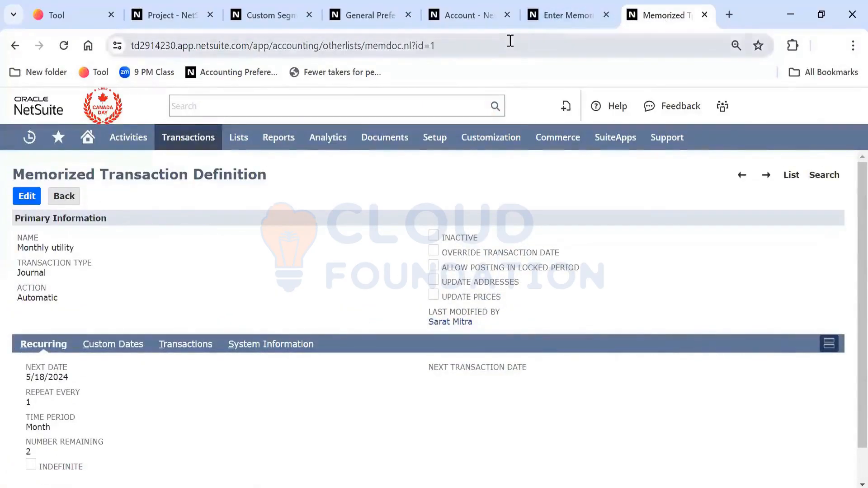
pyautogui.click(562, 17)
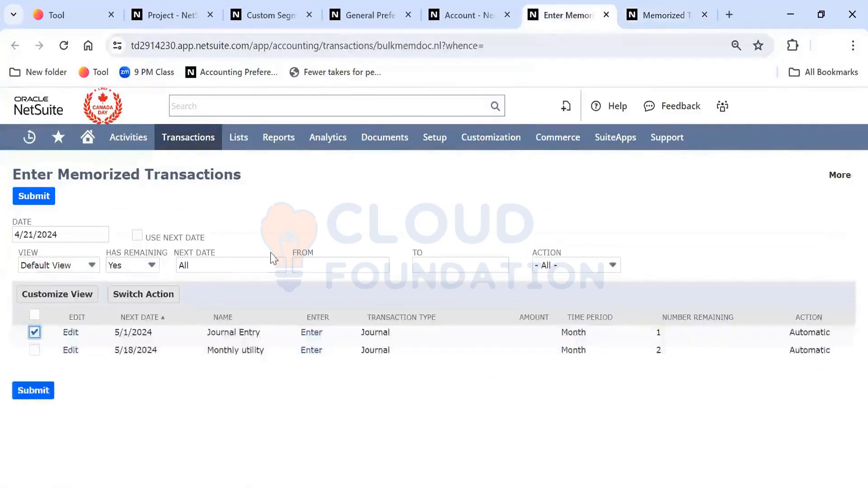
pyautogui.click(476, 23)
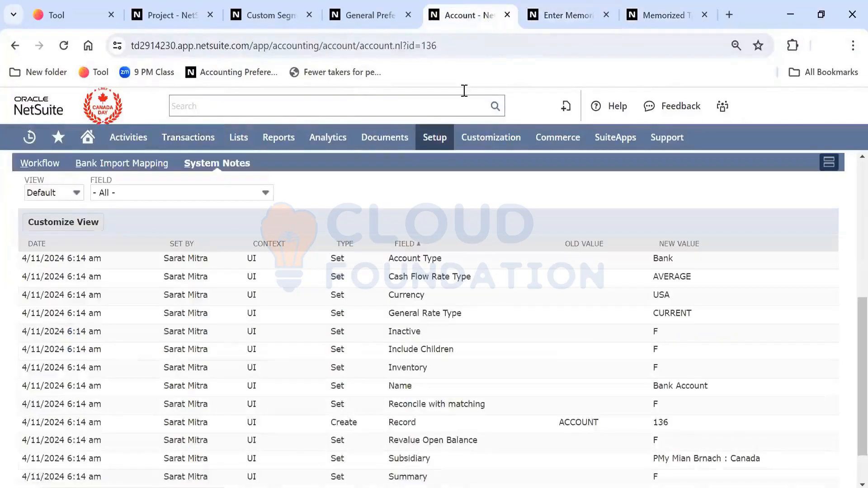
pyautogui.click(650, 20)
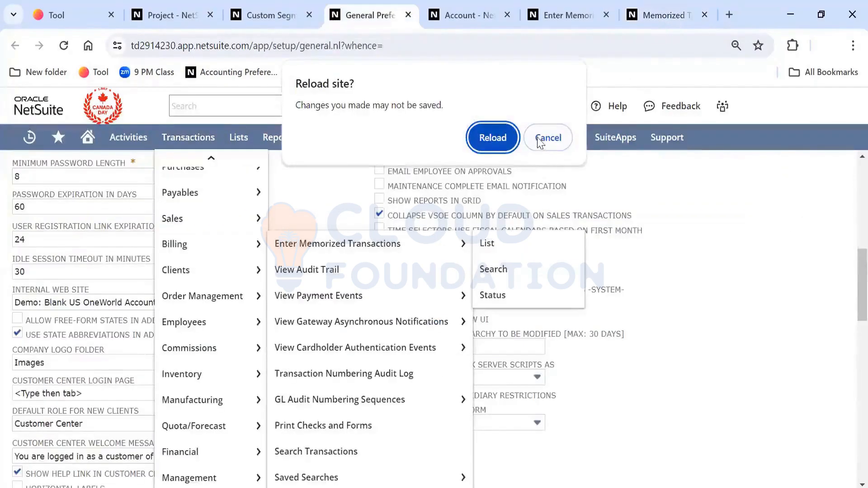
pyautogui.click(543, 140)
pyautogui.click(658, 16)
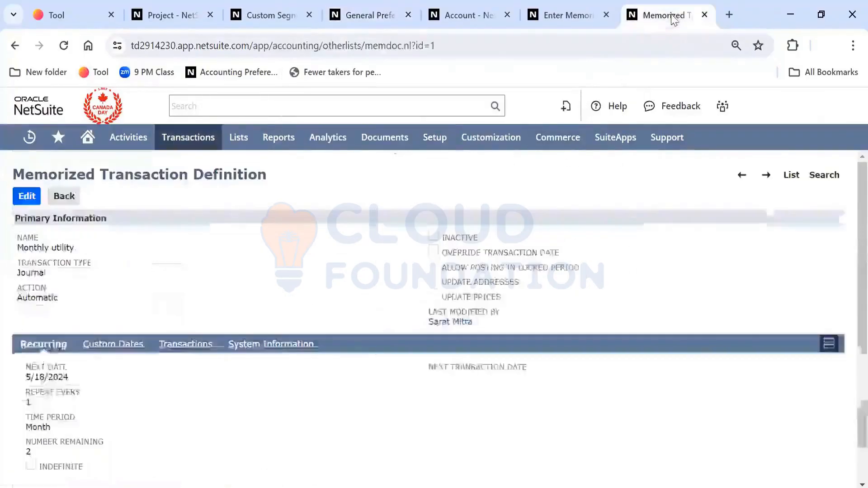
# - Return to the list of memorized transactions and examine the Journal Entry row
pyautogui.click(791, 175)
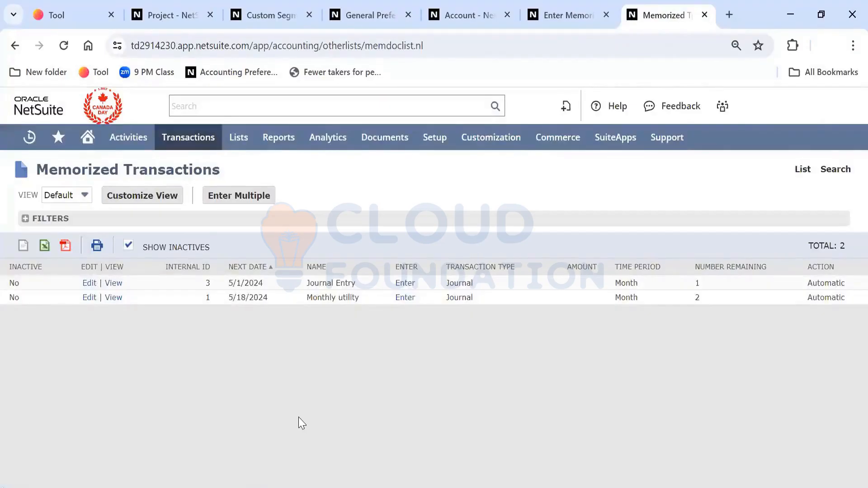
pyautogui.tripleClick(348, 289)
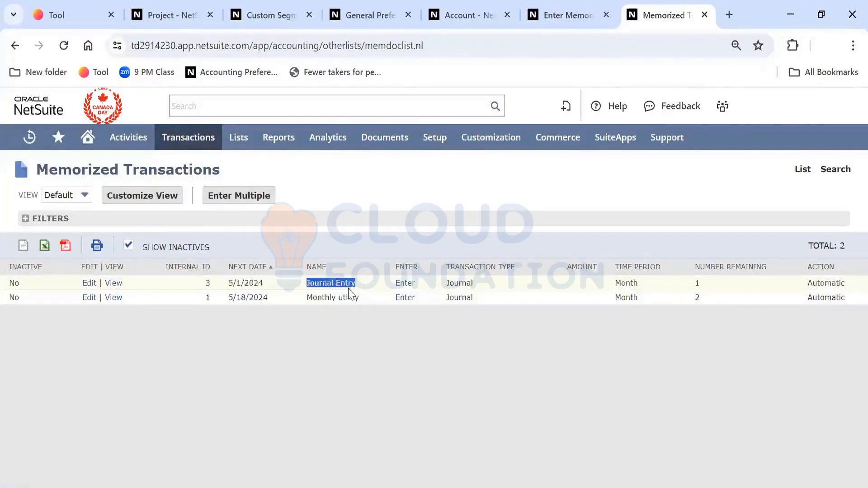
pyautogui.click(420, 354)
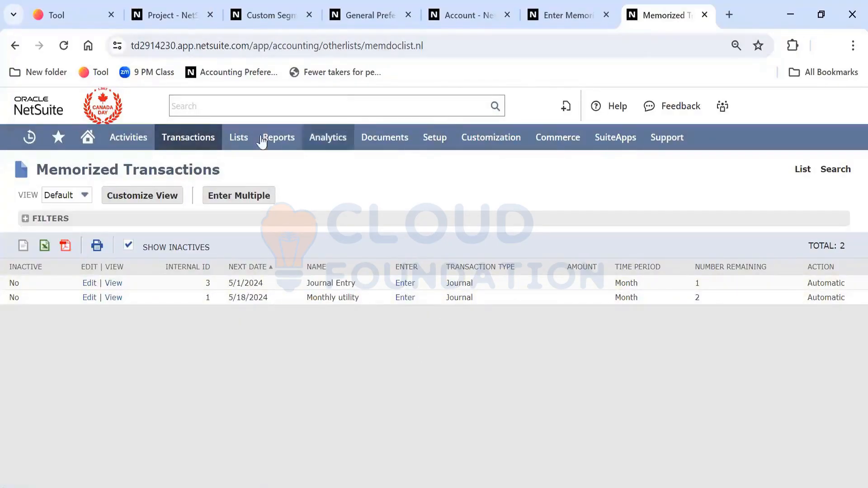
# - Open a blank Make Journal Entries form in a new browser tab and switch to it
pyautogui.moveTo(189, 141)
pyautogui.scroll(-1, 235, 343)
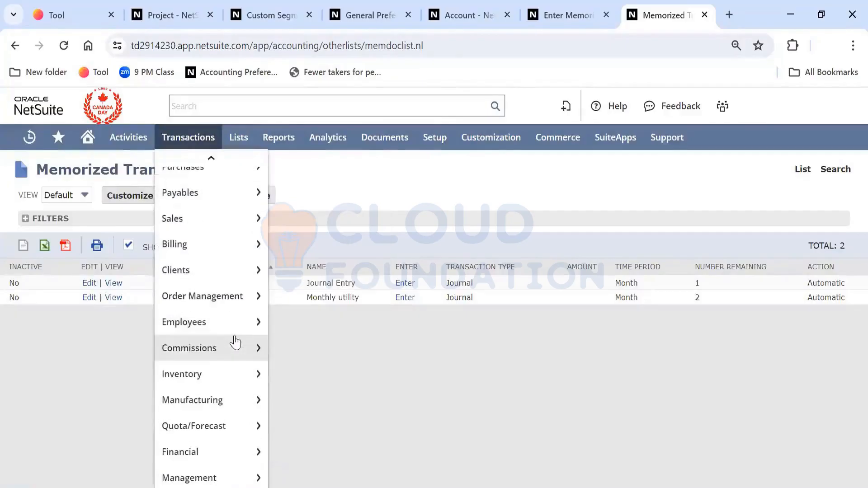
pyautogui.moveTo(240, 451)
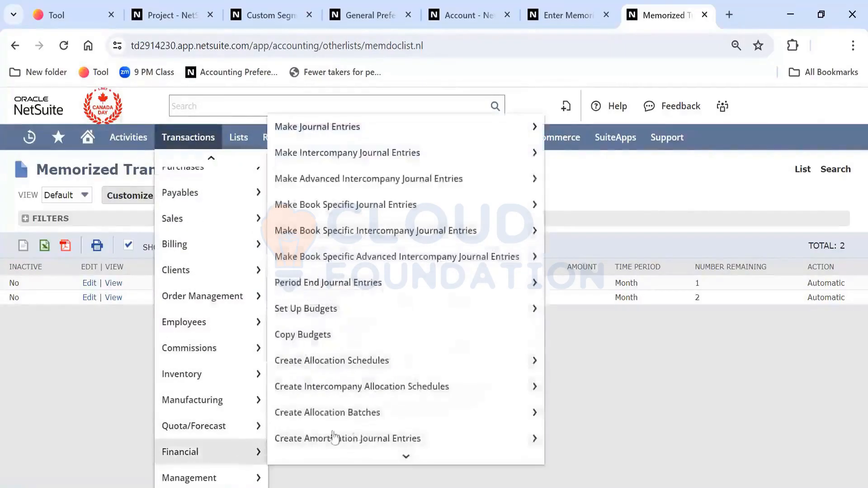
pyautogui.moveTo(368, 131)
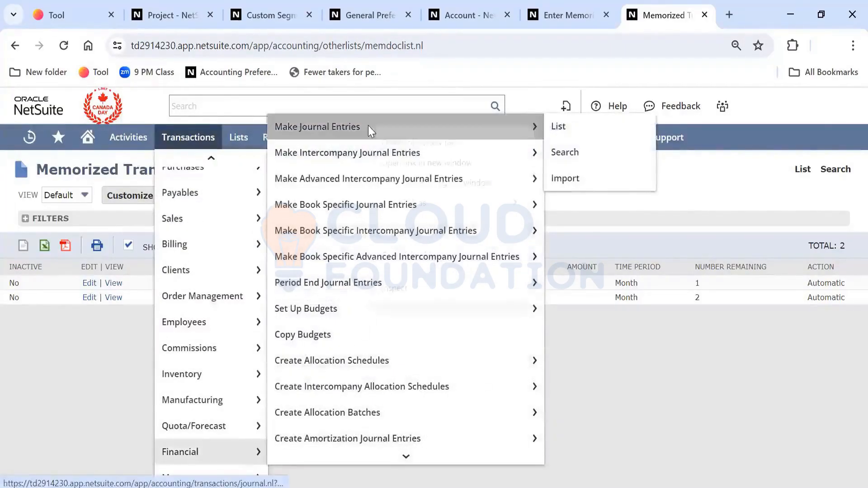
pyautogui.click(398, 143)
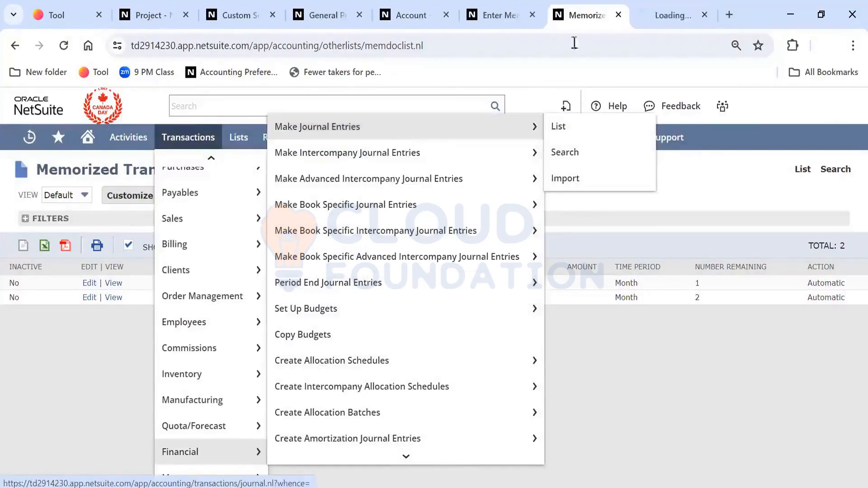
pyautogui.click(685, 22)
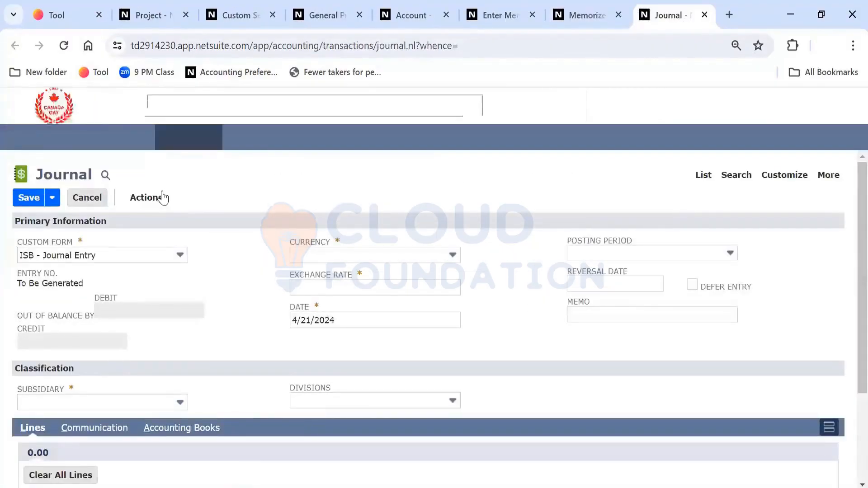
# - Look over the blank journal form and its Memorize action
pyautogui.moveTo(163, 198)
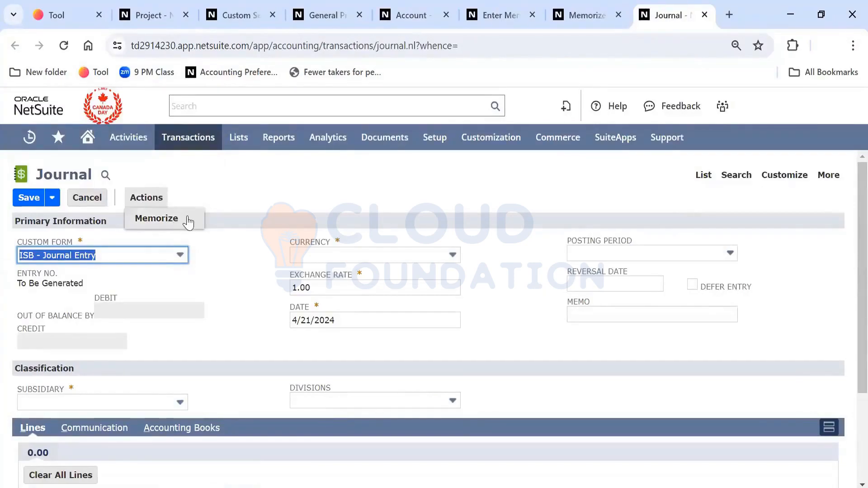
pyautogui.click(280, 272)
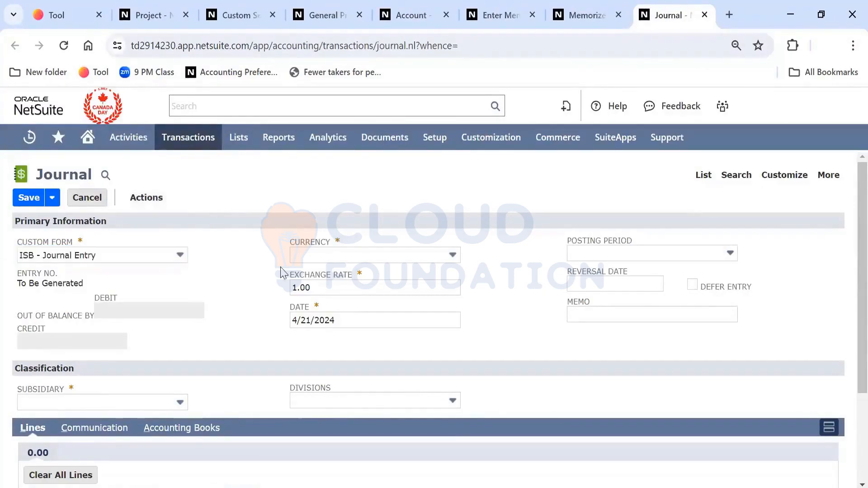
pyautogui.scroll(-3, 281, 272)
pyautogui.scroll(3, 280, 273)
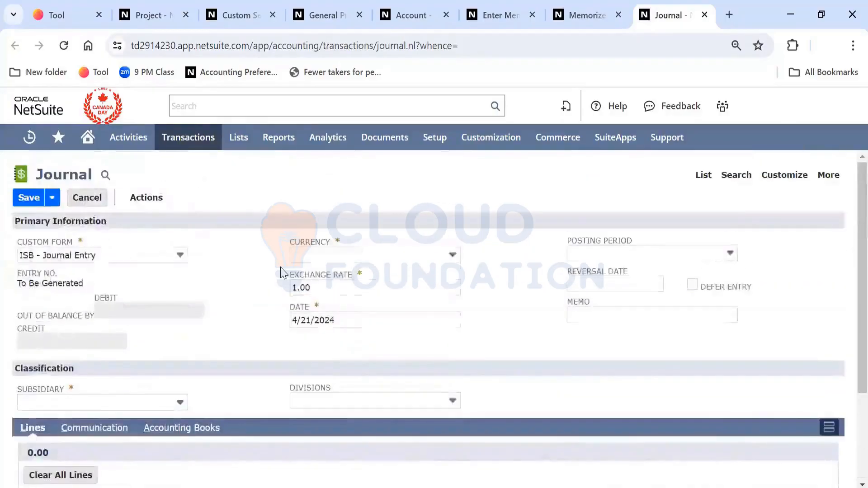
pyautogui.moveTo(146, 197)
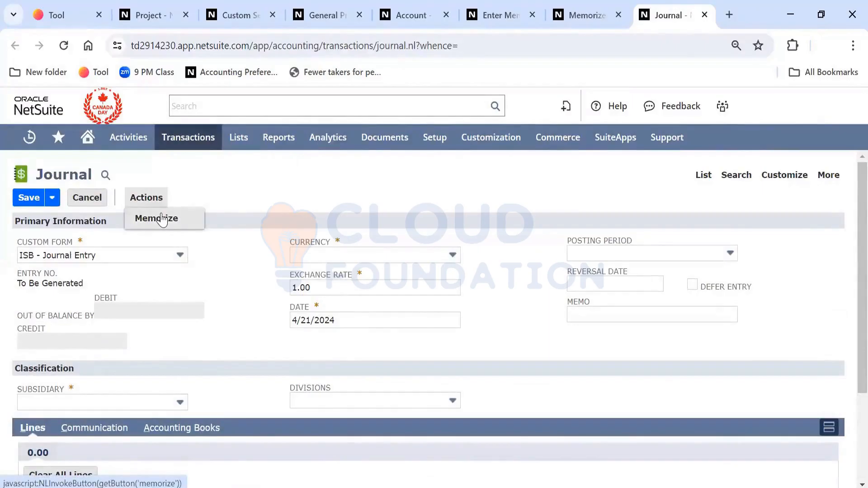
# - Set the journal's subsidiary to Canada
pyautogui.scroll(-3, 252, 285)
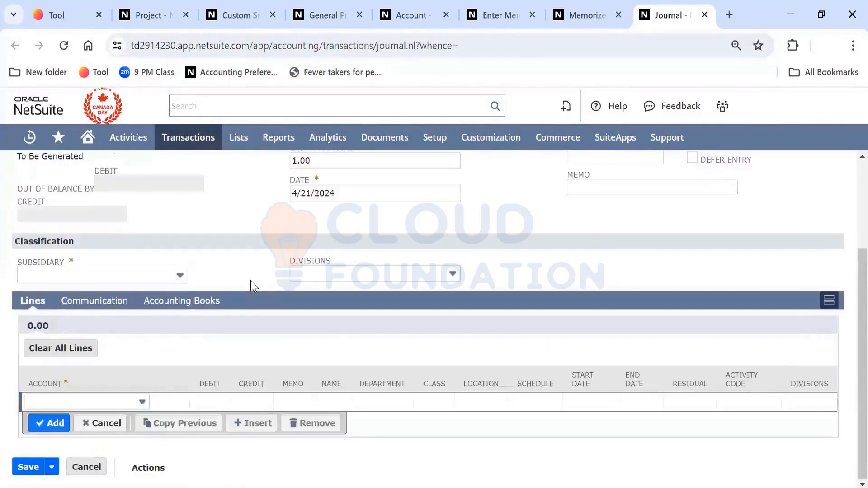
pyautogui.click(142, 401)
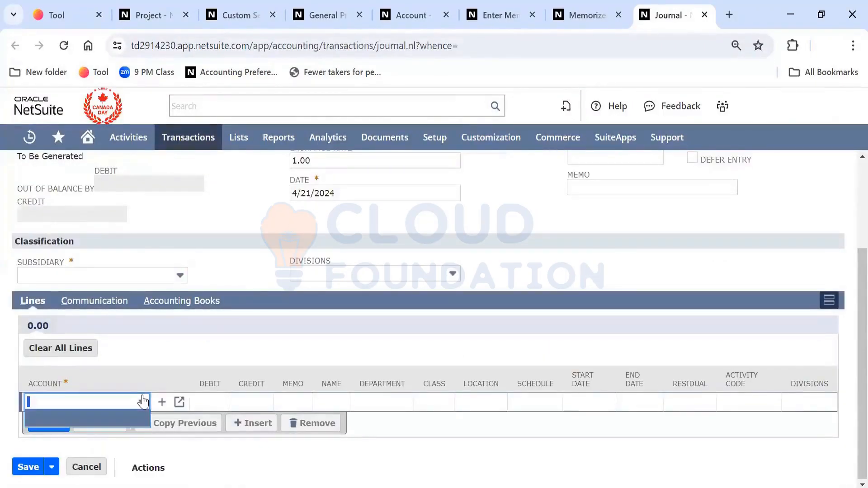
pyautogui.click(167, 276)
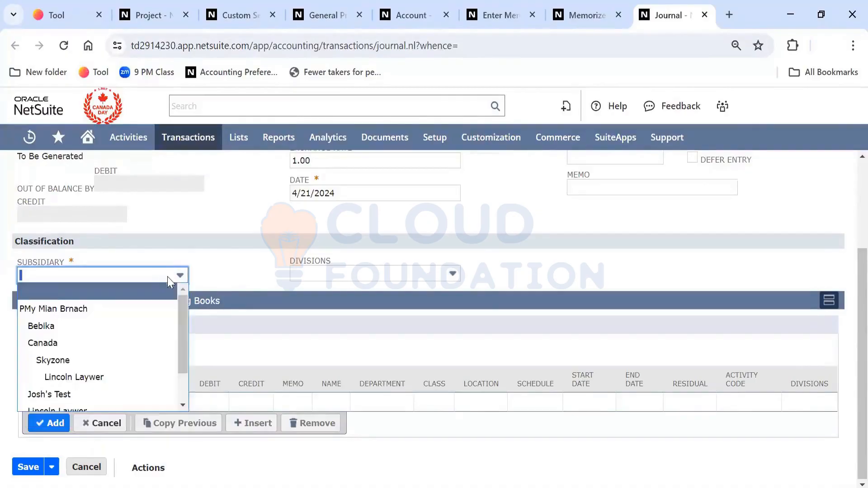
pyautogui.click(156, 343)
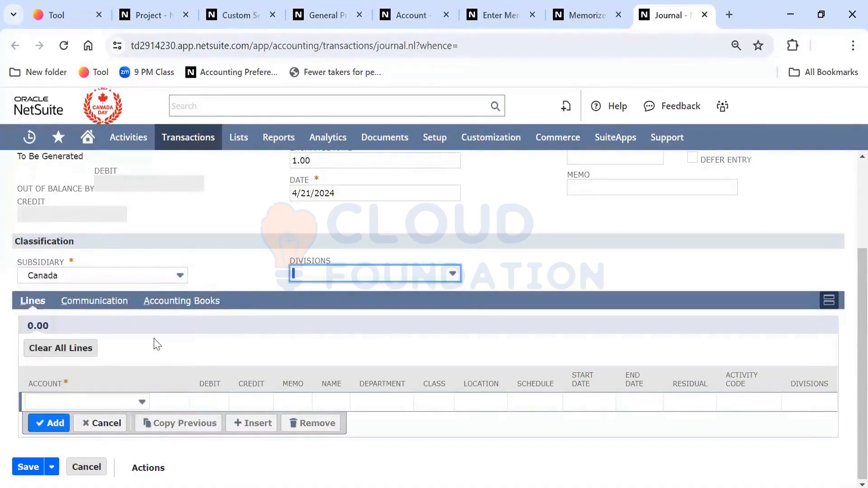
# - Add a journal line that debits the Advances Paid account 100.00
pyautogui.click(129, 404)
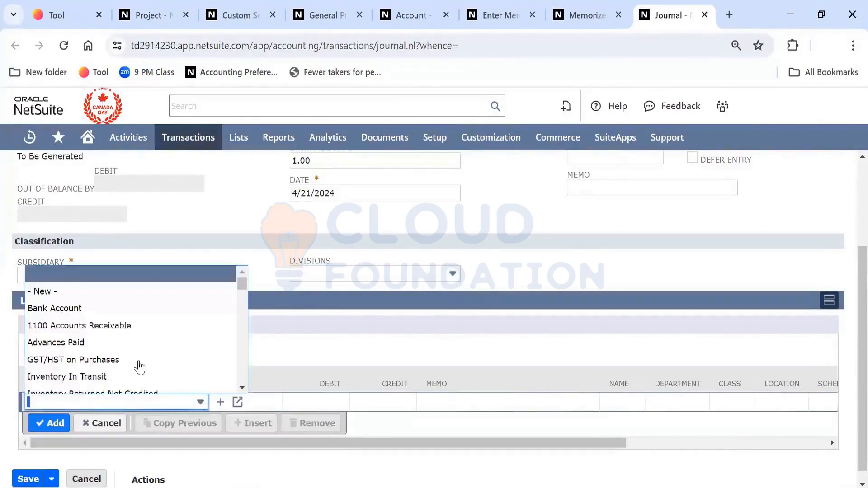
pyautogui.click(150, 341)
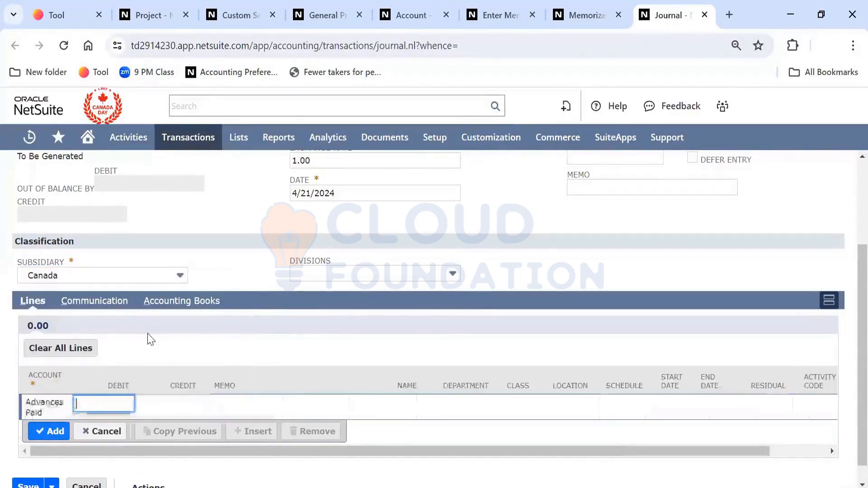
pyautogui.write('100')
pyautogui.press('Tab')
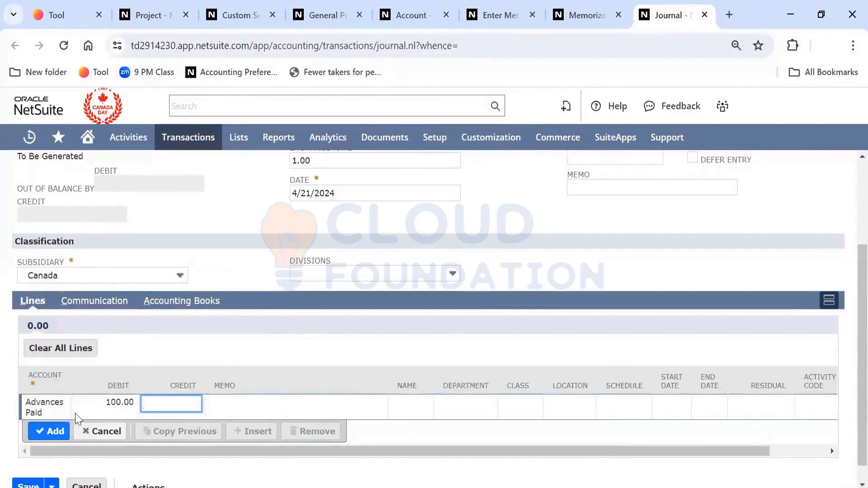
pyautogui.click(60, 432)
pyautogui.click(74, 402)
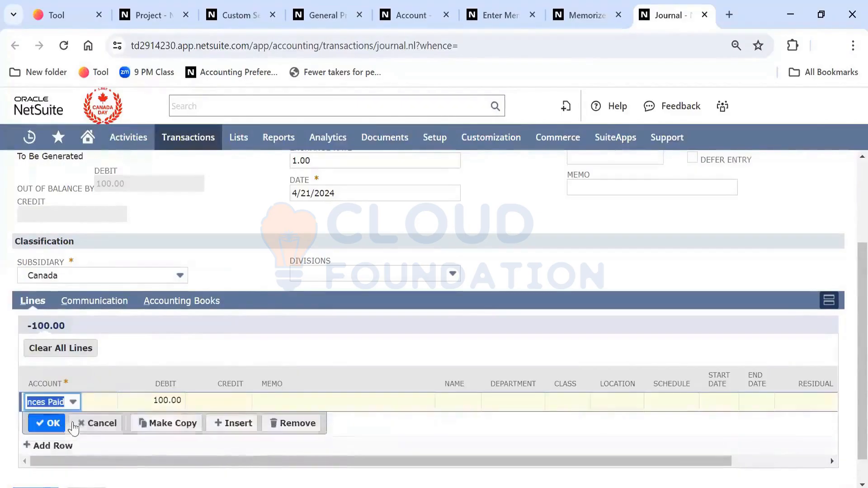
pyautogui.click(59, 423)
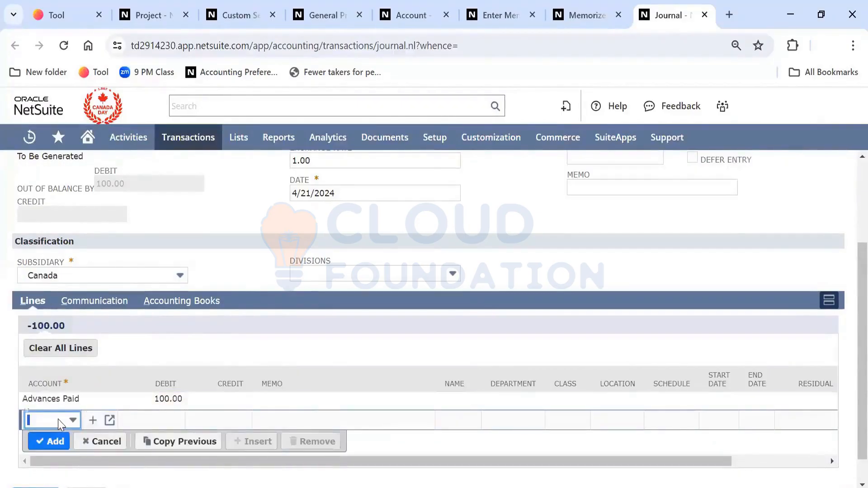
# - Add a second journal line that credits the GST/HST on Purchases account 100.00
pyautogui.click(60, 424)
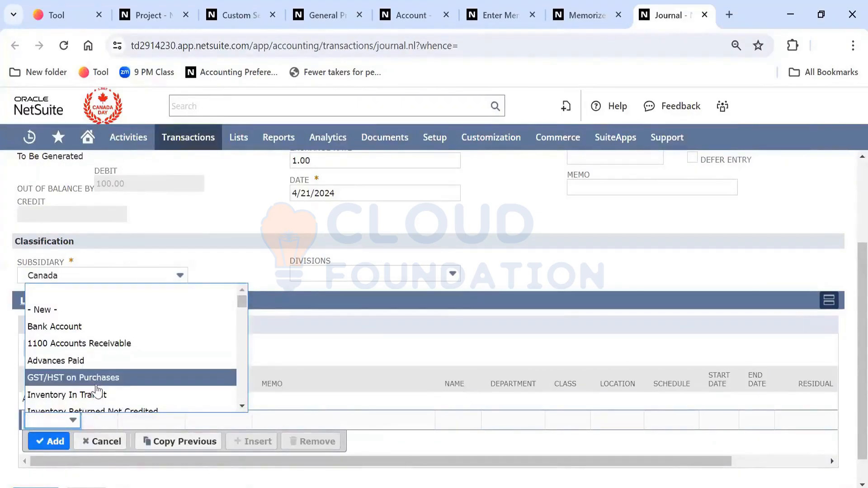
pyautogui.click(97, 383)
pyautogui.press('Tab')
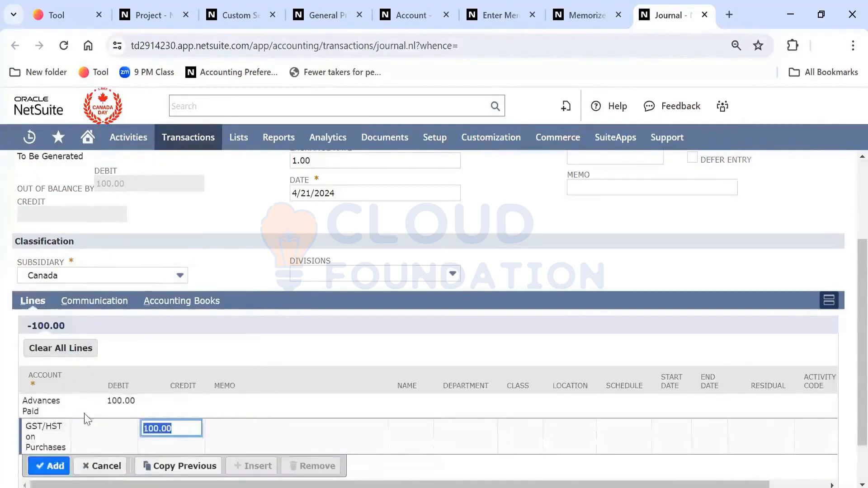
pyautogui.click(53, 466)
# - Memorize the journal and save its definition under the name ISB Journal Entry with the Template Only action
pyautogui.scroll(3, 633, 350)
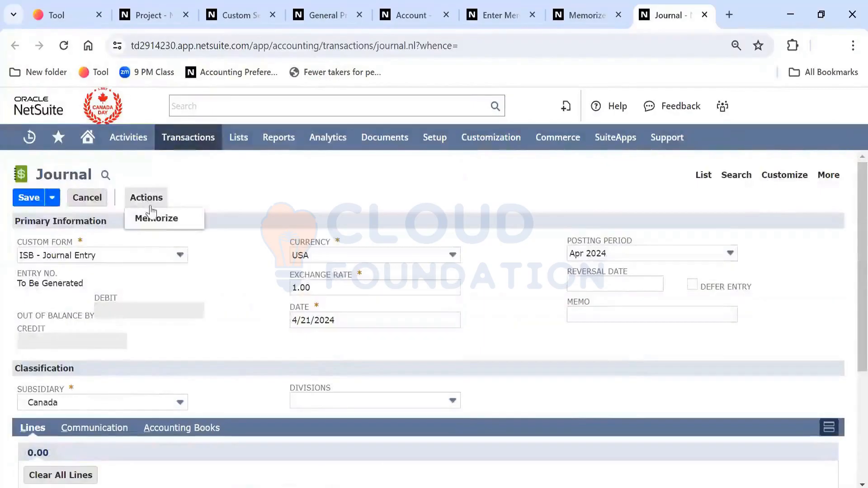
pyautogui.click(149, 217)
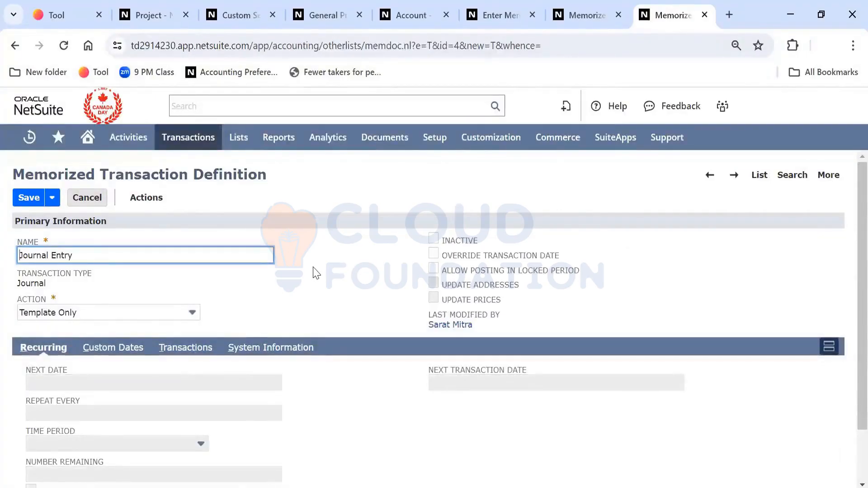
pyautogui.write('ISB')
pyautogui.click(28, 200)
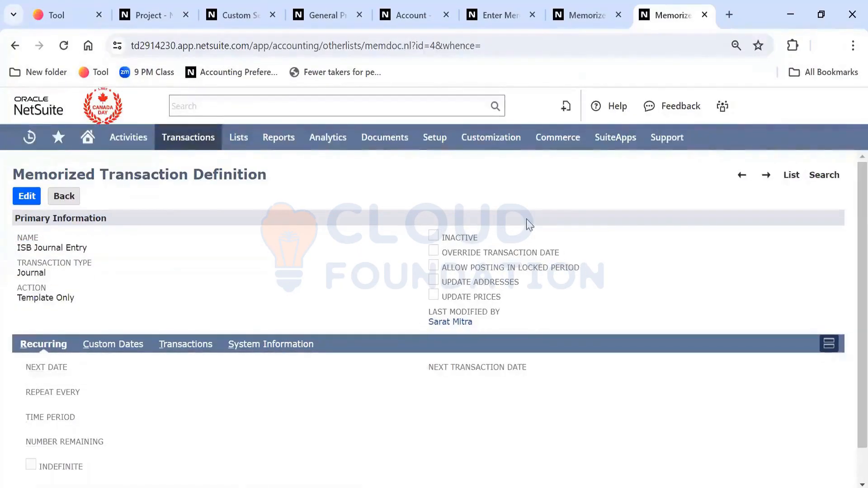
# - Reload the list of memorized transactions, check the ISB Journal Entry row and expand the list's filters
pyautogui.click(575, 12)
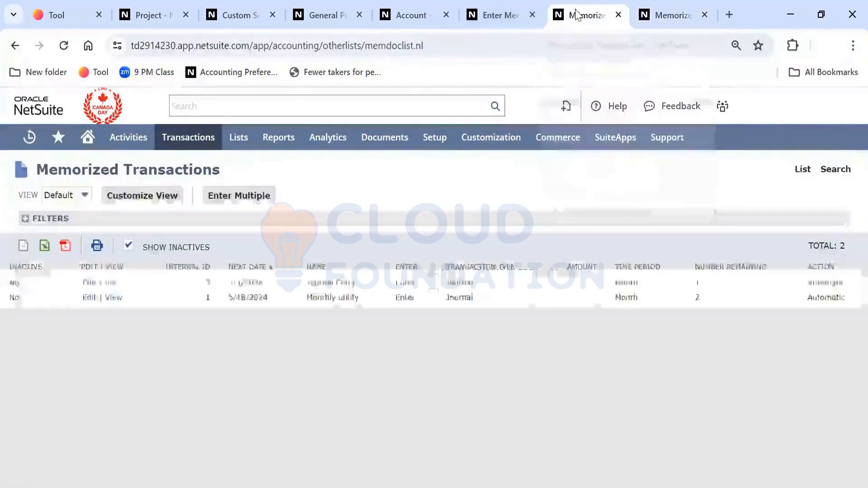
pyautogui.click(63, 45)
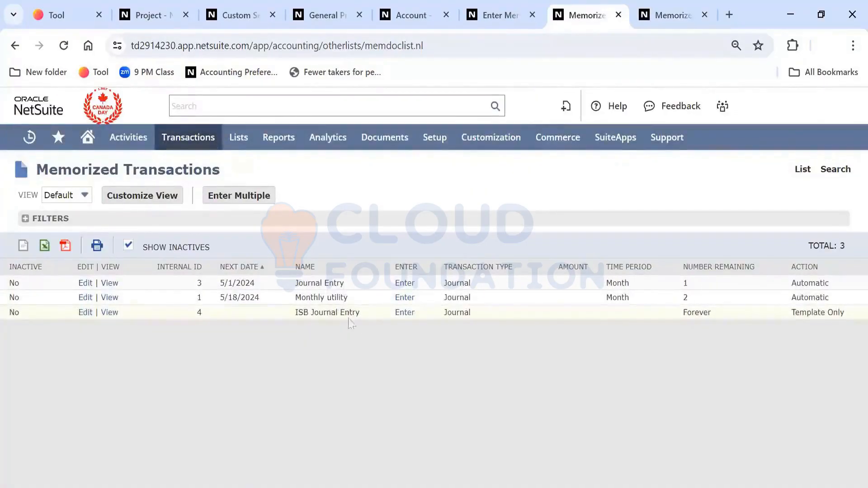
pyautogui.moveTo(351, 321); pyautogui.dragTo(295, 320)
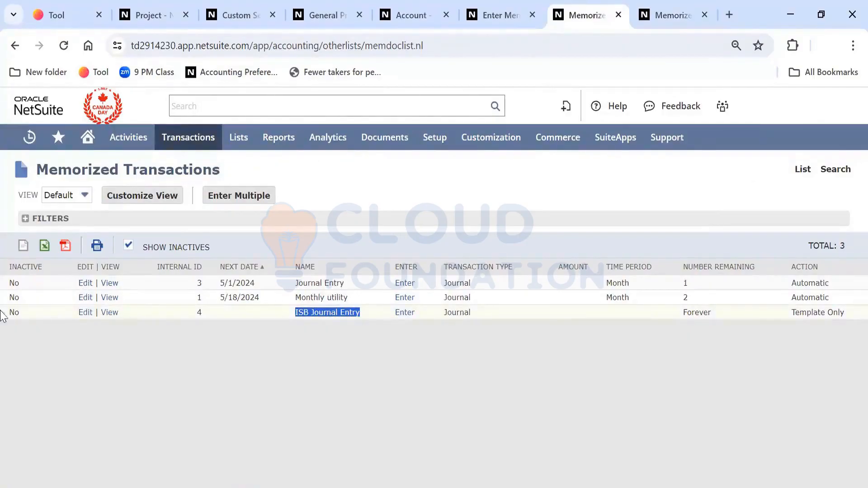
pyautogui.click(25, 219)
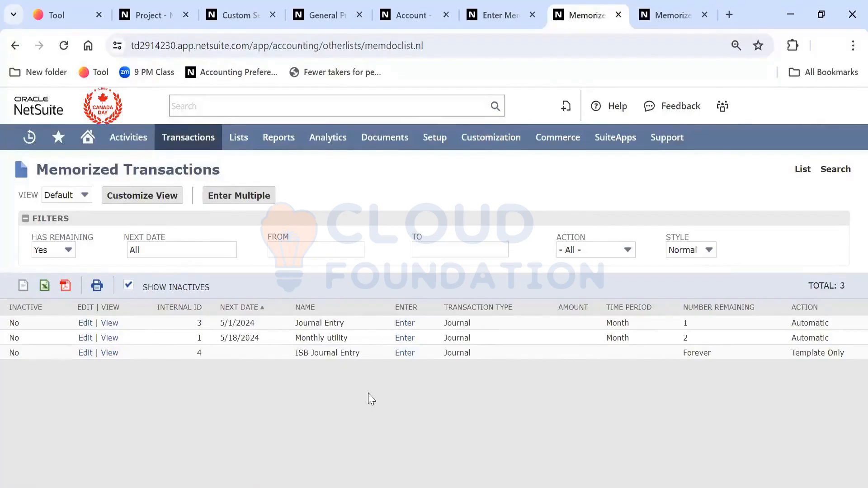
# - Enter a journal from the ISB Journal Entry template and review its prefilled header and lines
pyautogui.click(405, 353)
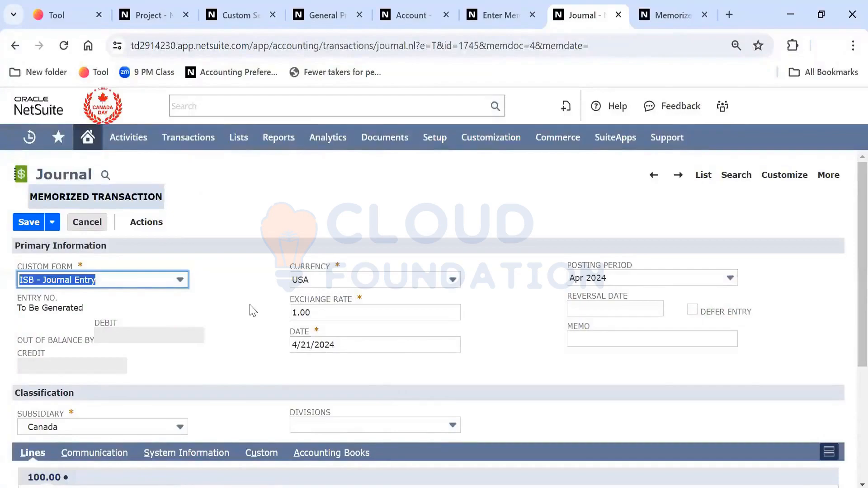
pyautogui.scroll(-4, 279, 255)
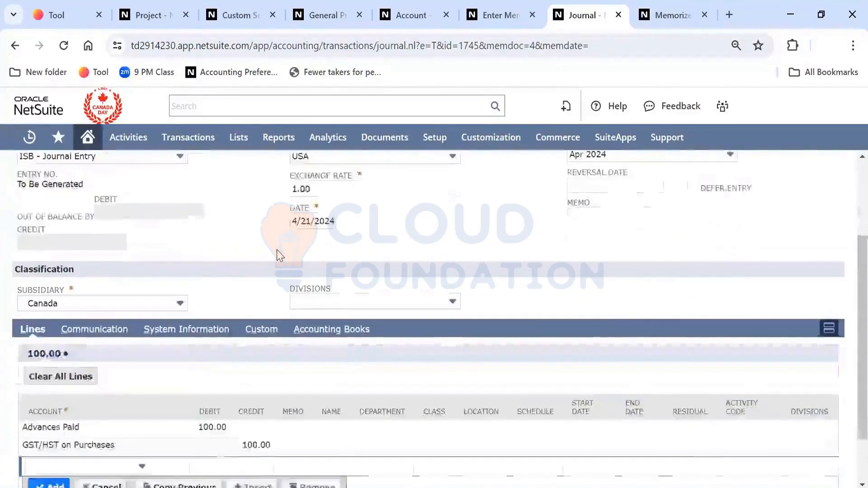
pyautogui.scroll(4, 279, 255)
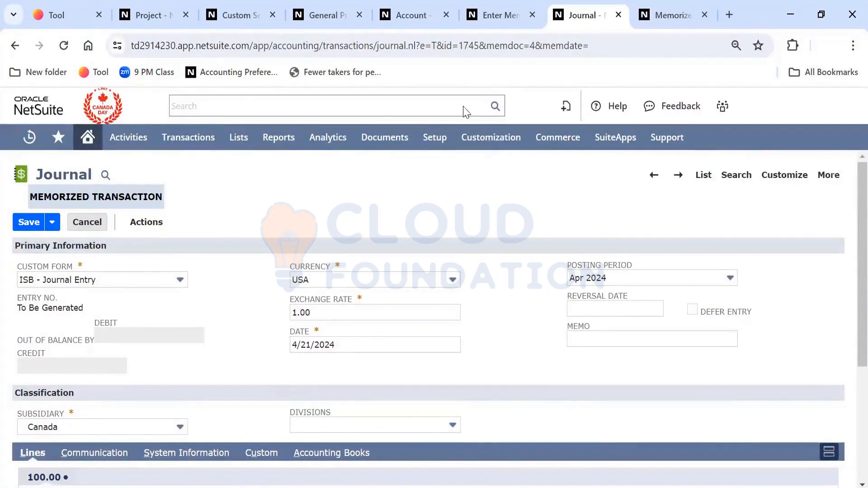
# - Close the browser tabs holding Enter Memorized Transactions and the journal entered from the template
pyautogui.click(495, 19)
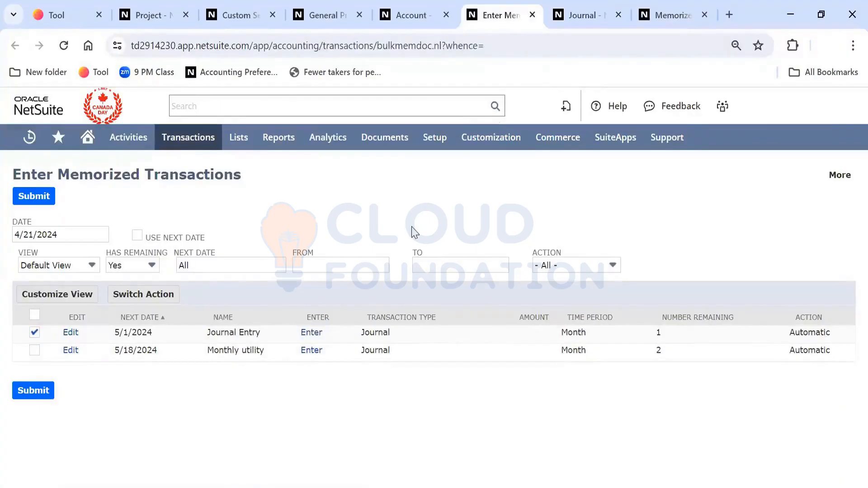
pyautogui.click(533, 16)
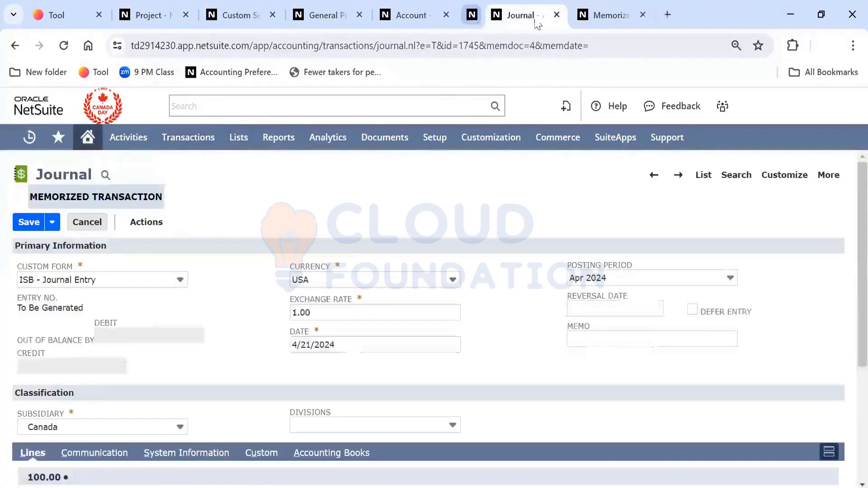
pyautogui.click(532, 15)
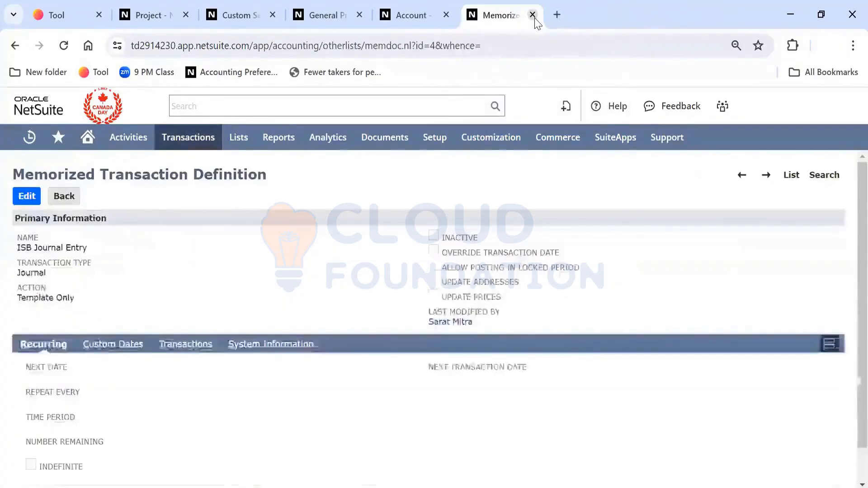
# - Search globally for "memorized" and locate Enter Memorized Transactions and its List, Search and Status options under transaction management
pyautogui.click(393, 104)
pyautogui.write('me')
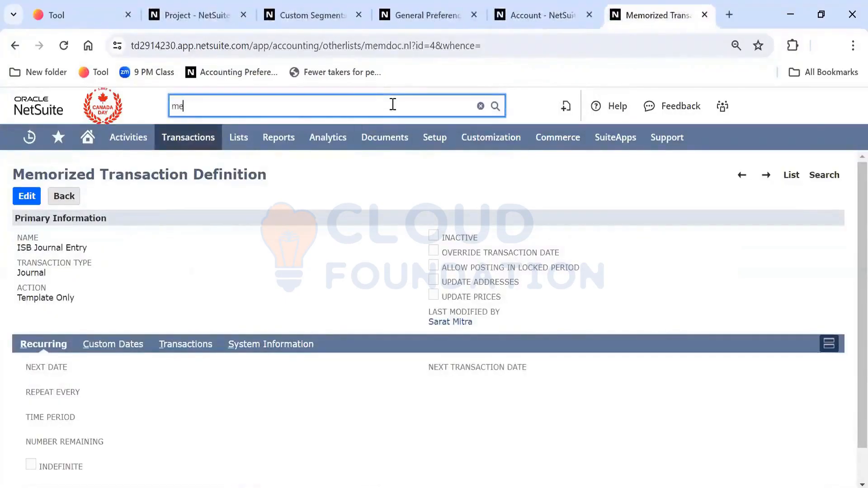
pyautogui.write('morized')
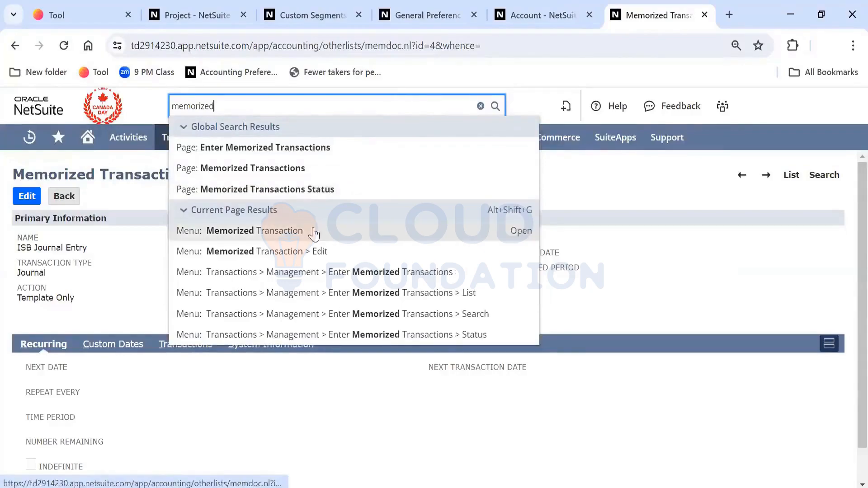
pyautogui.click(187, 161)
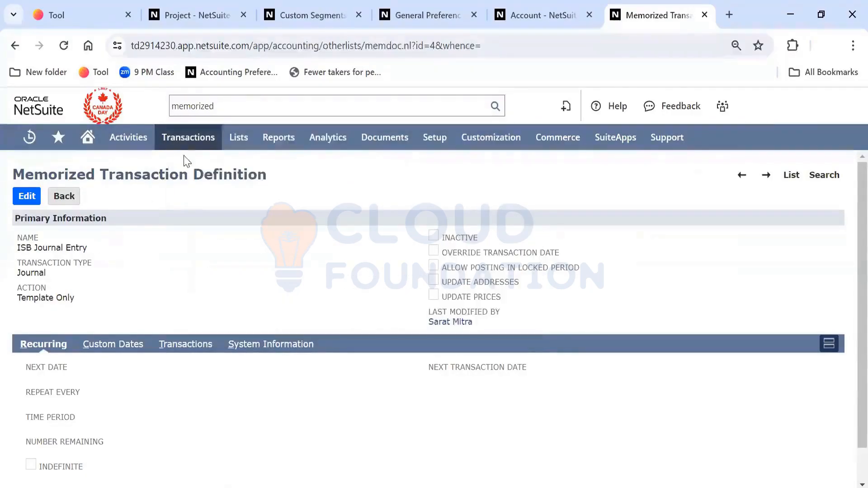
pyautogui.moveTo(190, 141)
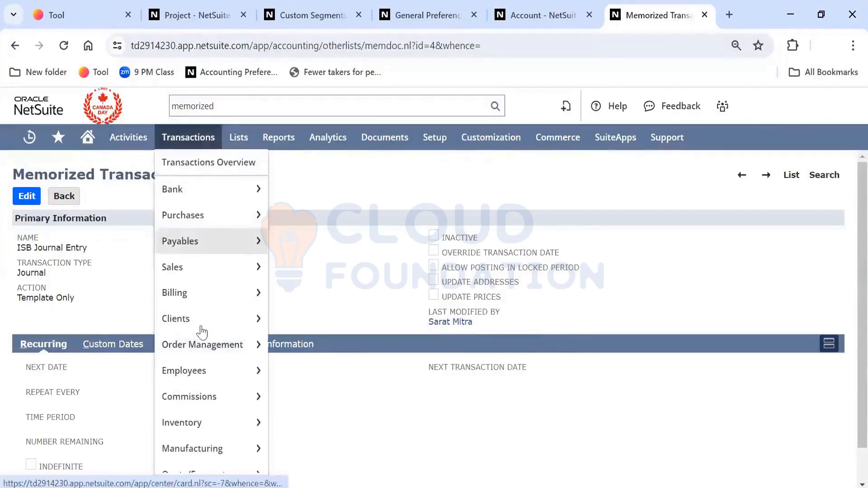
pyautogui.moveTo(221, 477)
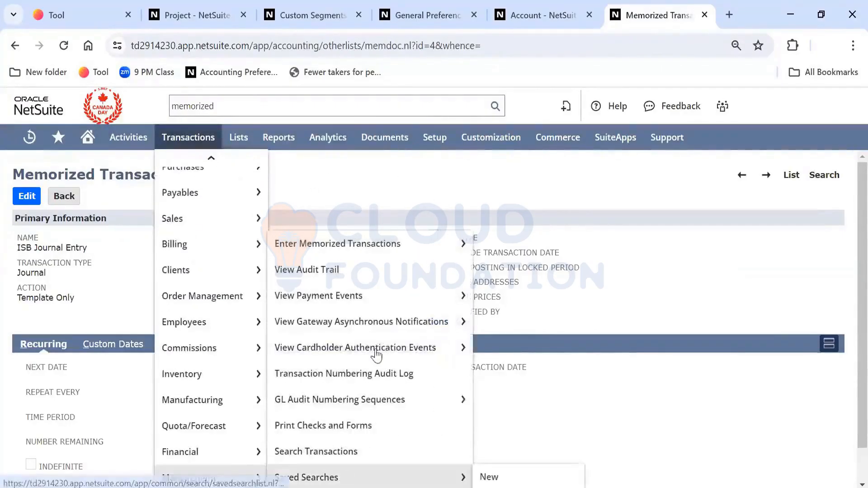
pyautogui.moveTo(404, 245)
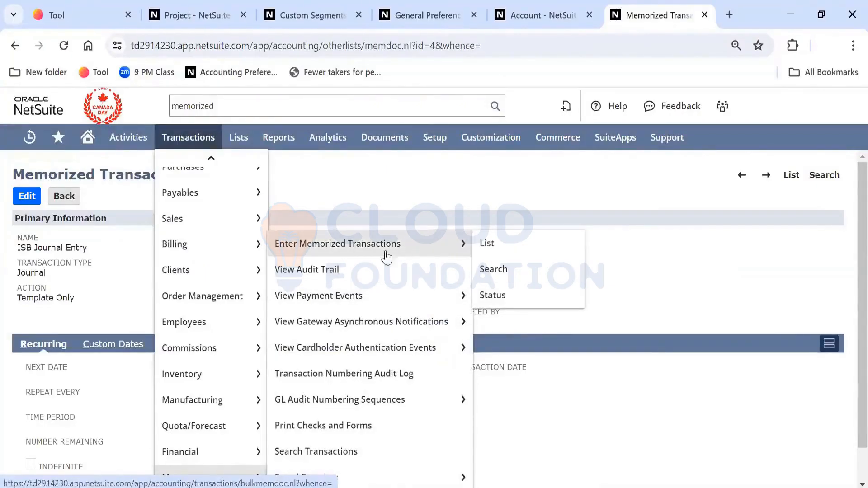
# - Extend the global search to "memorized tra", look over the suggested pages and dismiss them
pyautogui.click(267, 109)
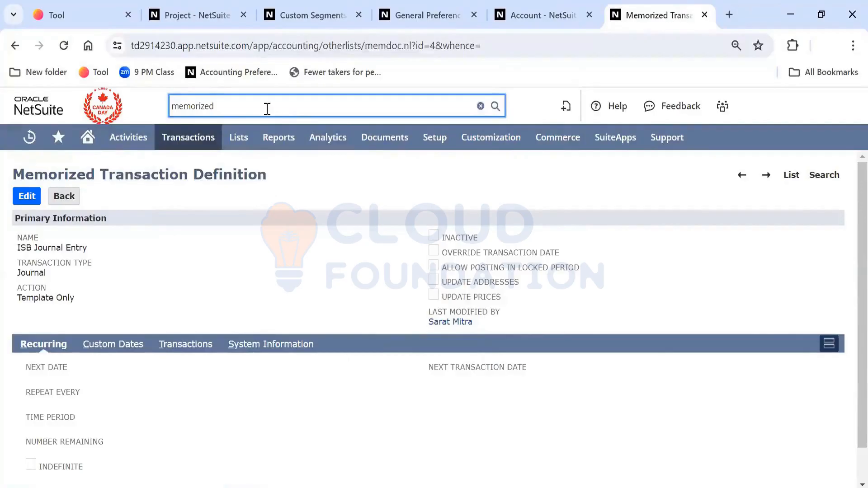
pyautogui.write('tra')
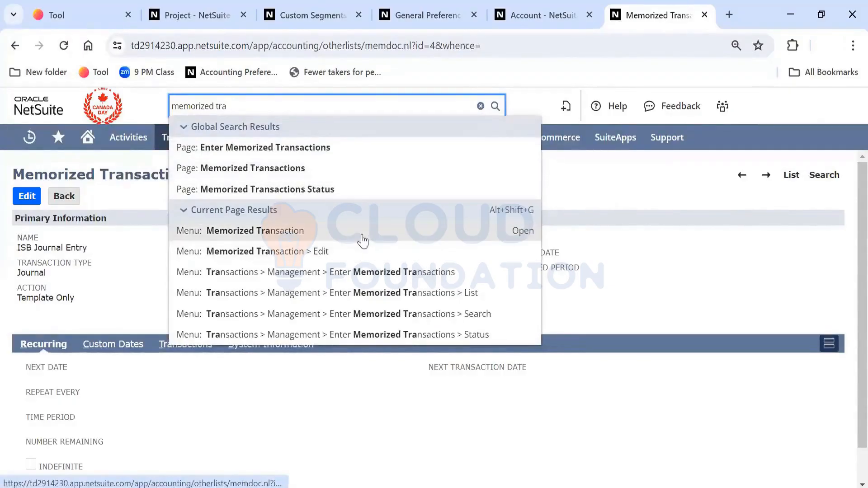
pyautogui.click(106, 299)
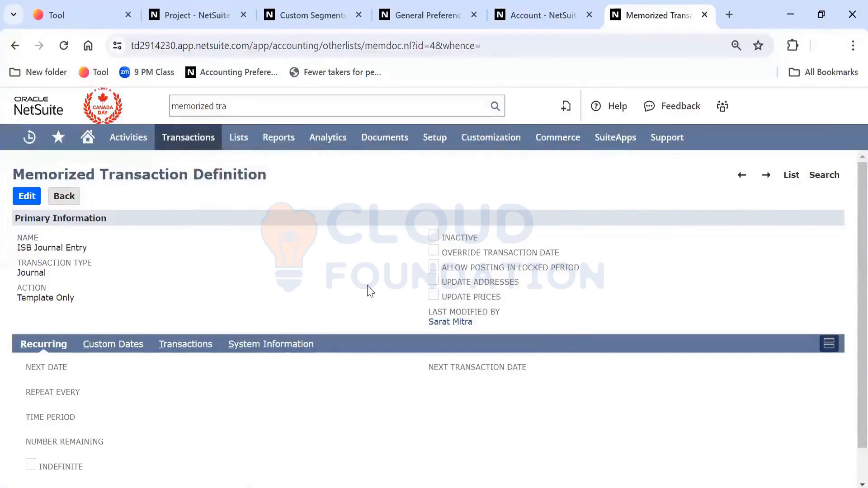
# - Close the memorized transaction definition and enable Create Automatic Memorized Transactions as -System- in General Preferences
pyautogui.click(704, 15)
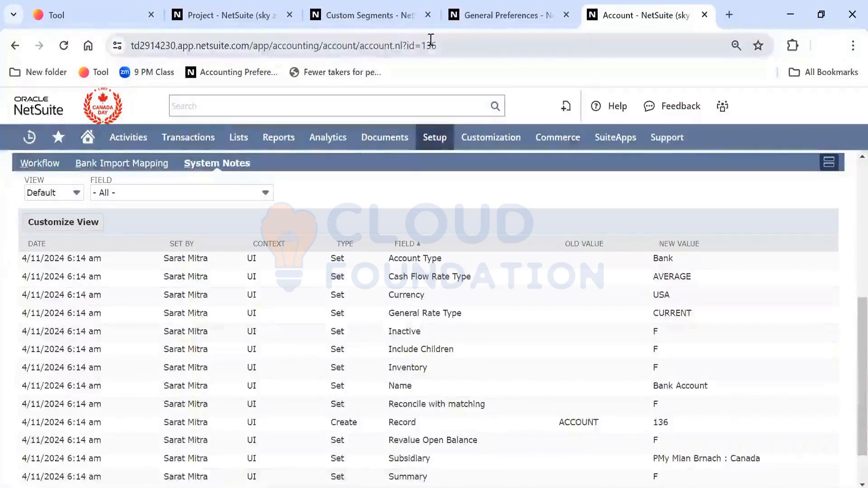
pyautogui.click(507, 9)
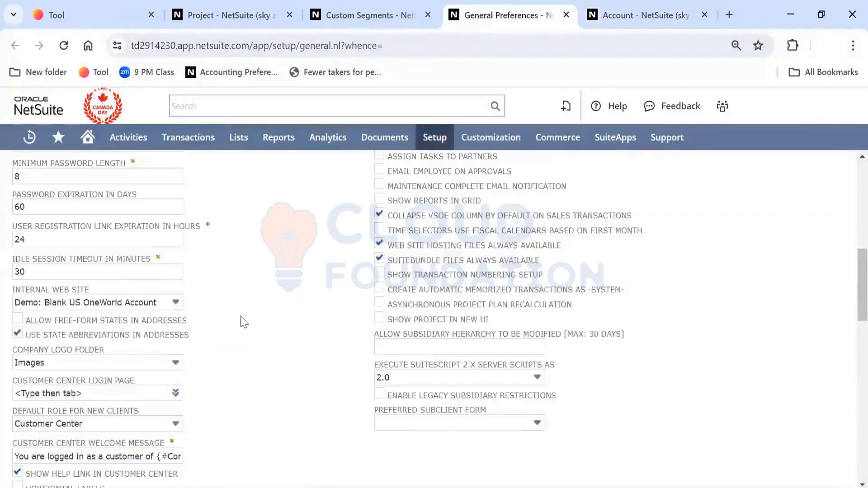
pyautogui.scroll(-1, 244, 321)
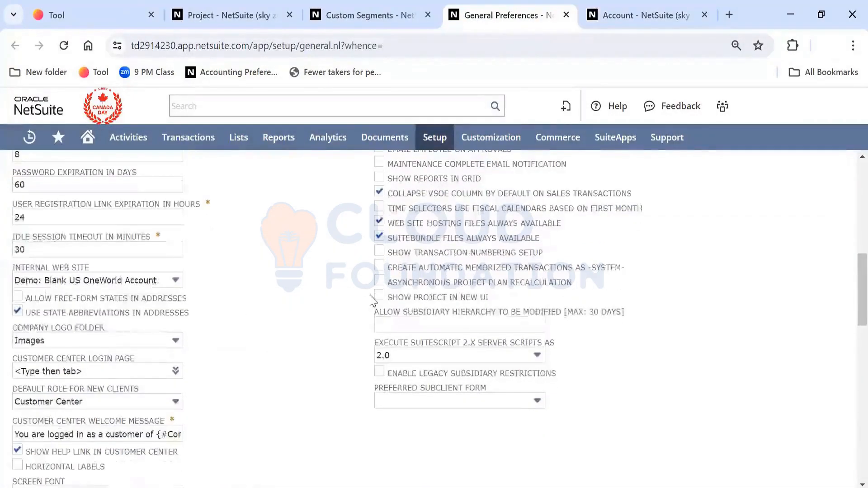
pyautogui.click(380, 266)
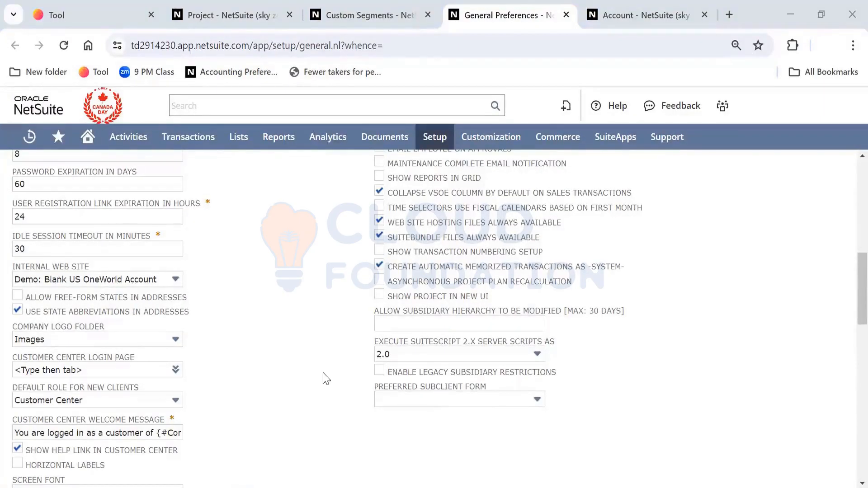
# - Choose May 21, 2024 for Allow Subsidiary Hierarchy To Be Modified and read through the Subsidiary Hierarchy Modification Legal Notice
pyautogui.click(498, 324)
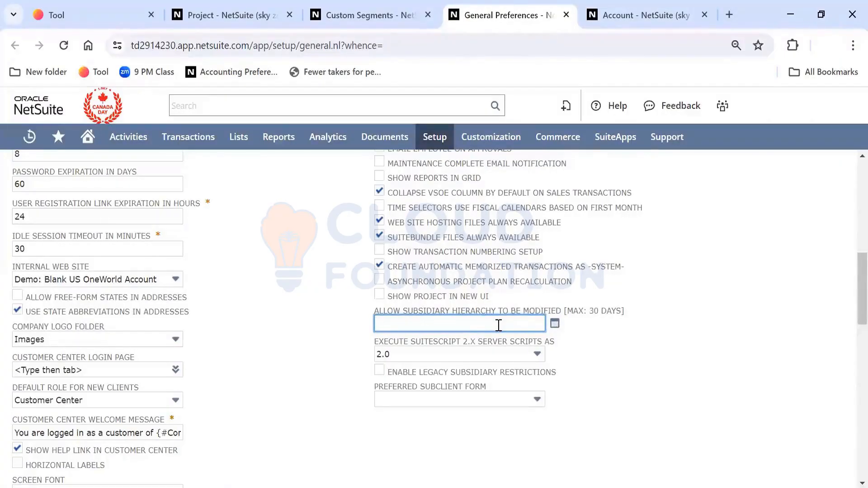
pyautogui.click(555, 324)
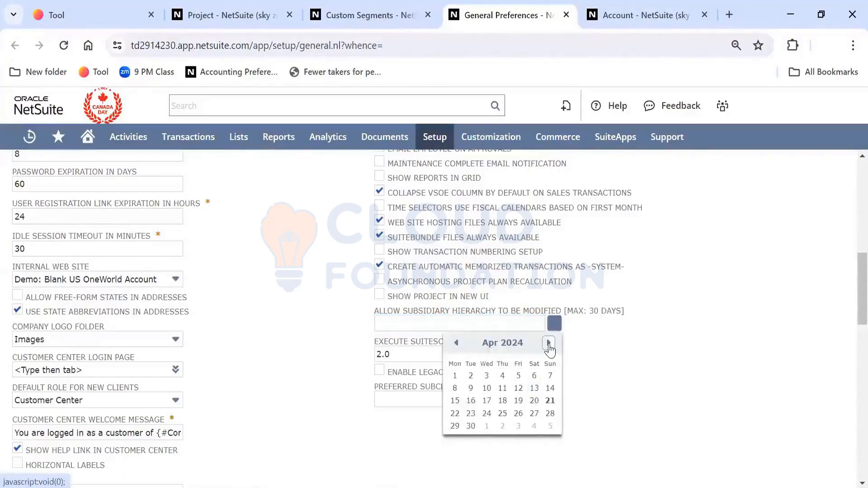
pyautogui.click(548, 345)
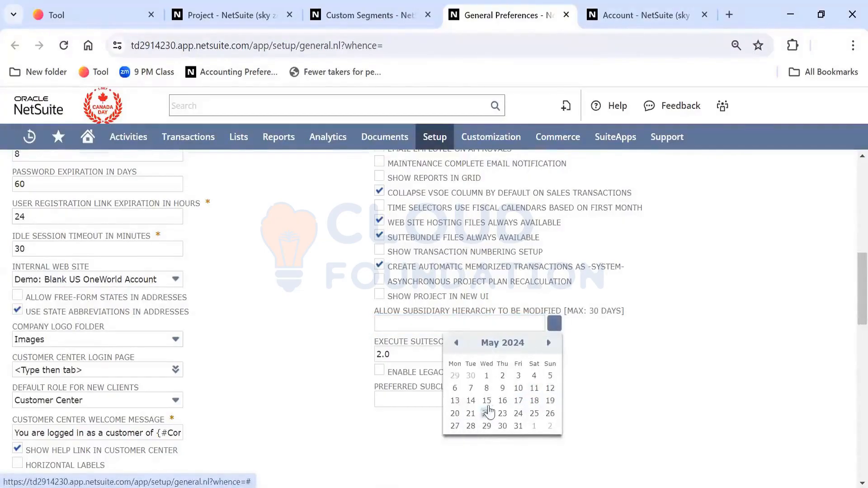
pyautogui.click(471, 413)
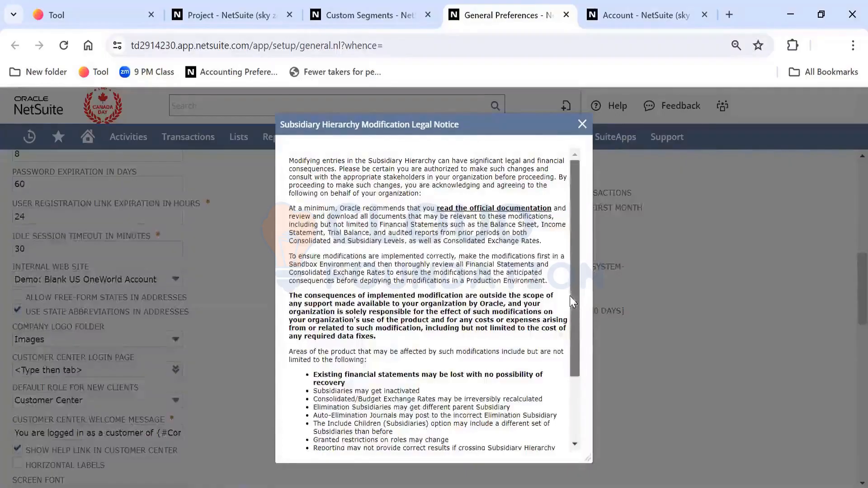
pyautogui.moveTo(569, 296); pyautogui.dragTo(587, 377)
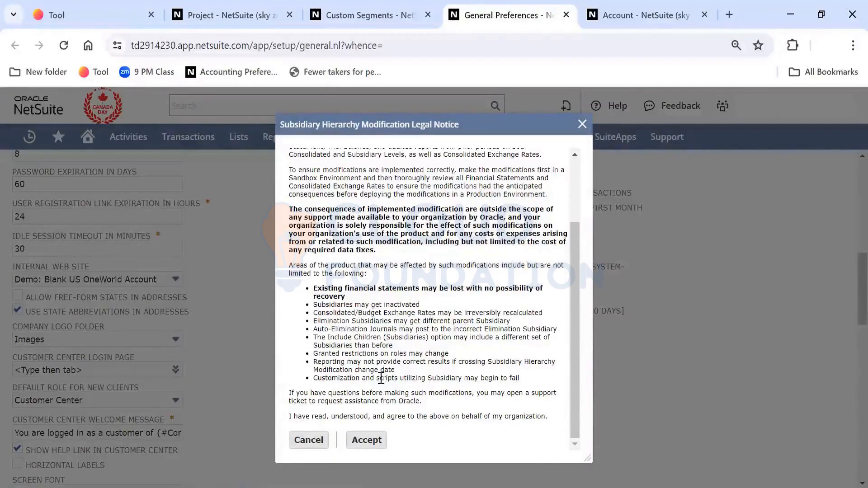
pyautogui.scroll(3, 402, 346)
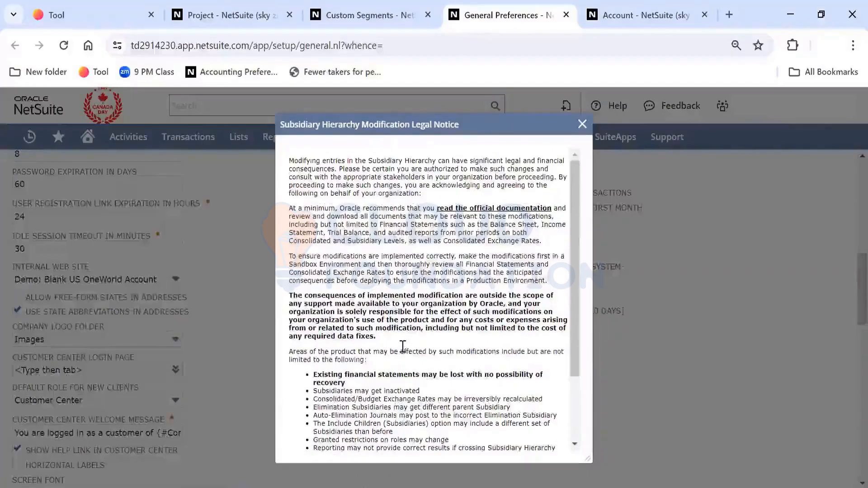